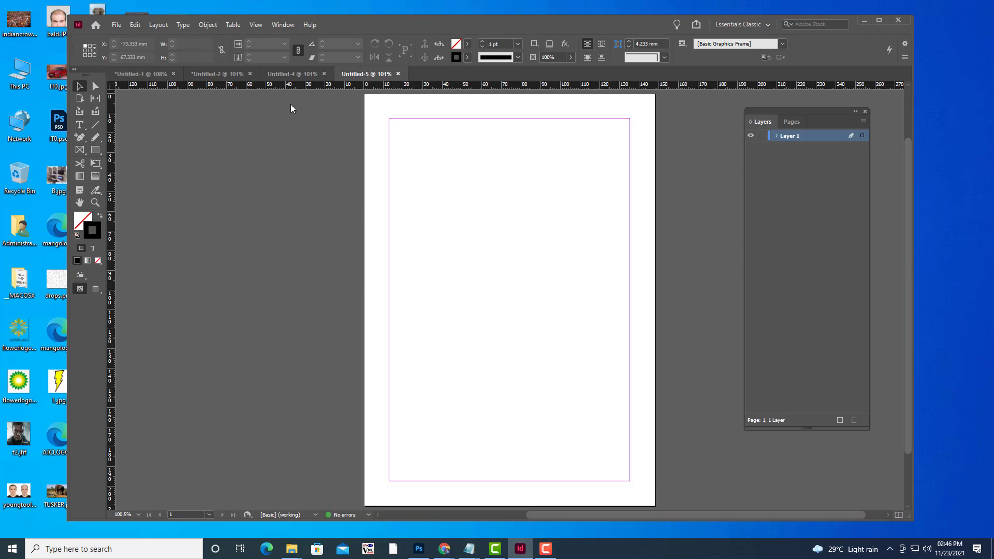
Show the document's page overview and position it beside the blank page
click(791, 122)
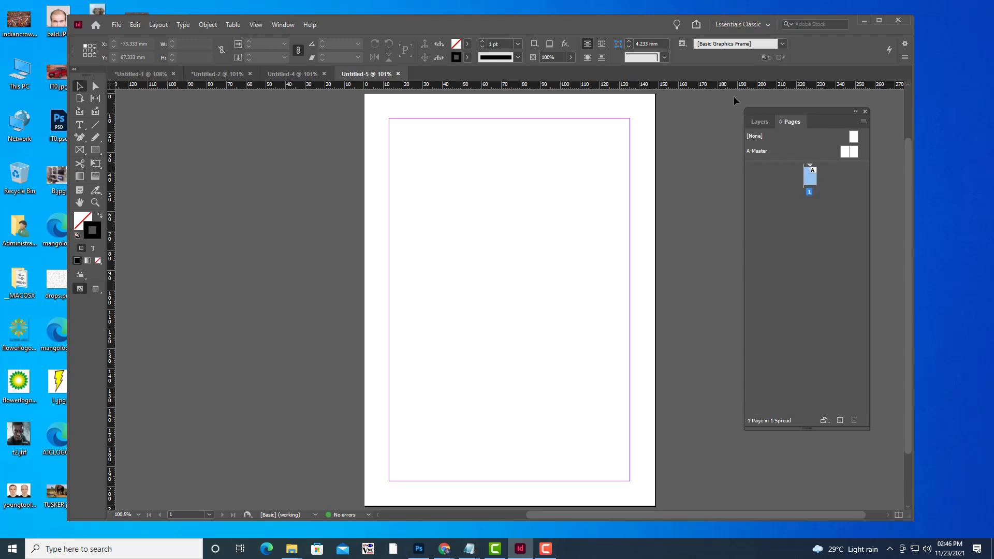
drag(765, 110, 744, 107)
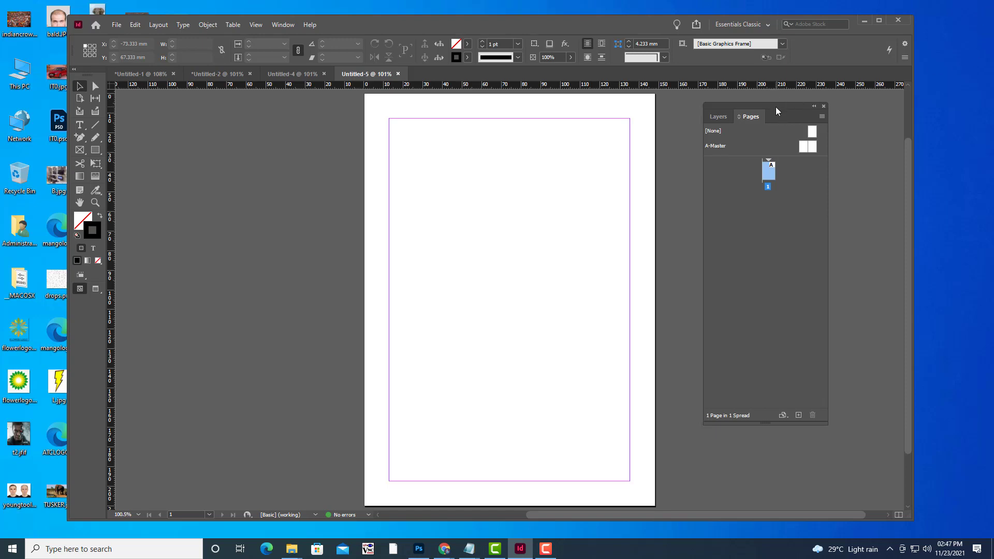
drag(775, 107, 780, 108)
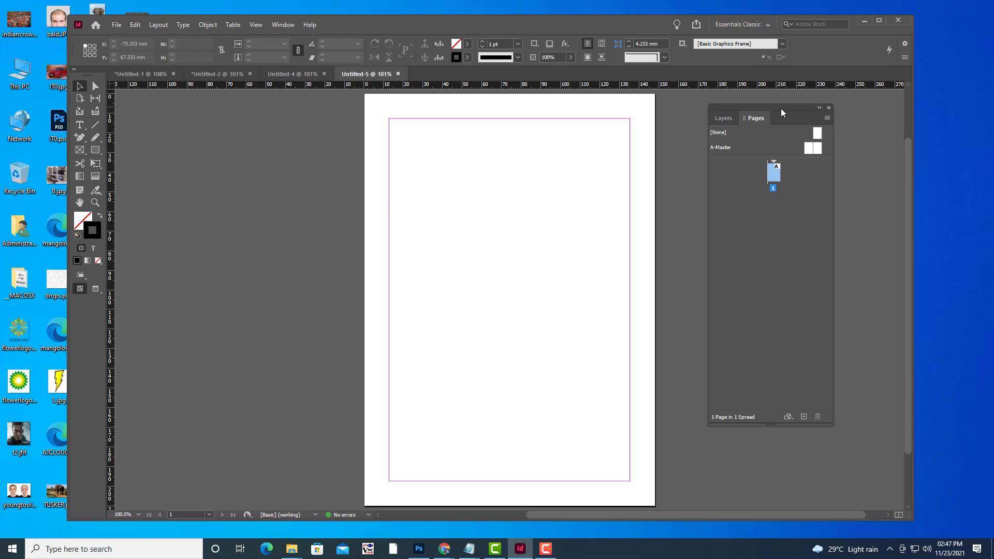
click(545, 548)
click(971, 501)
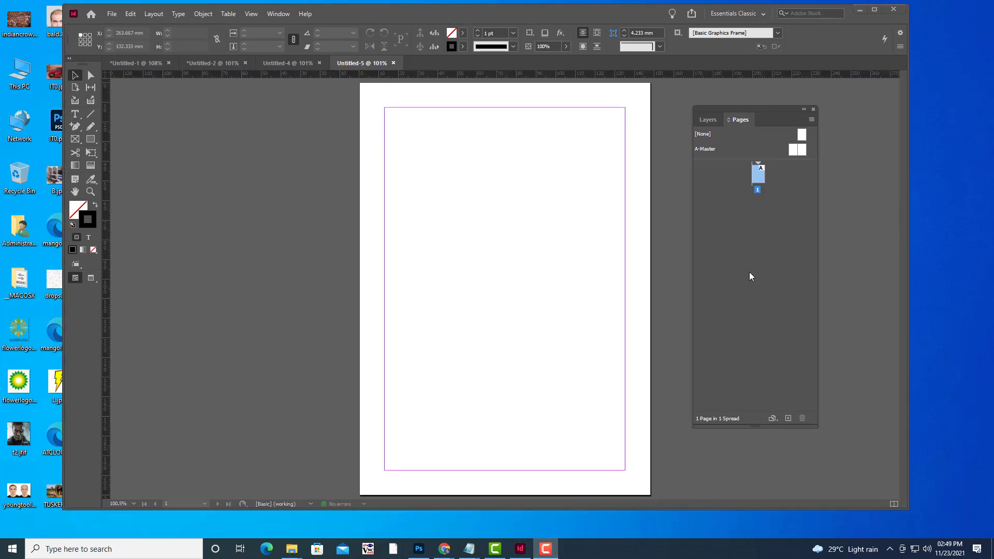
drag(755, 114, 742, 126)
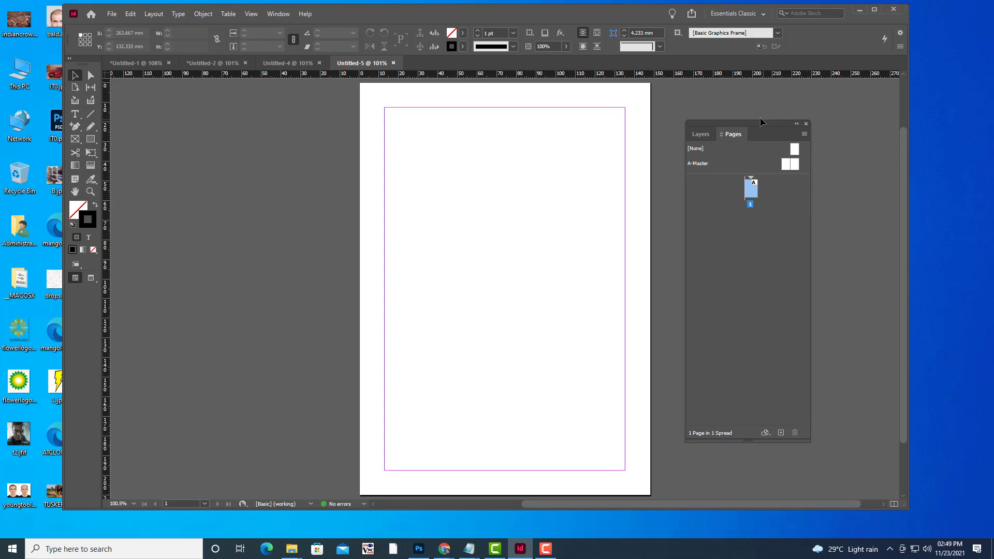
drag(759, 125, 775, 128)
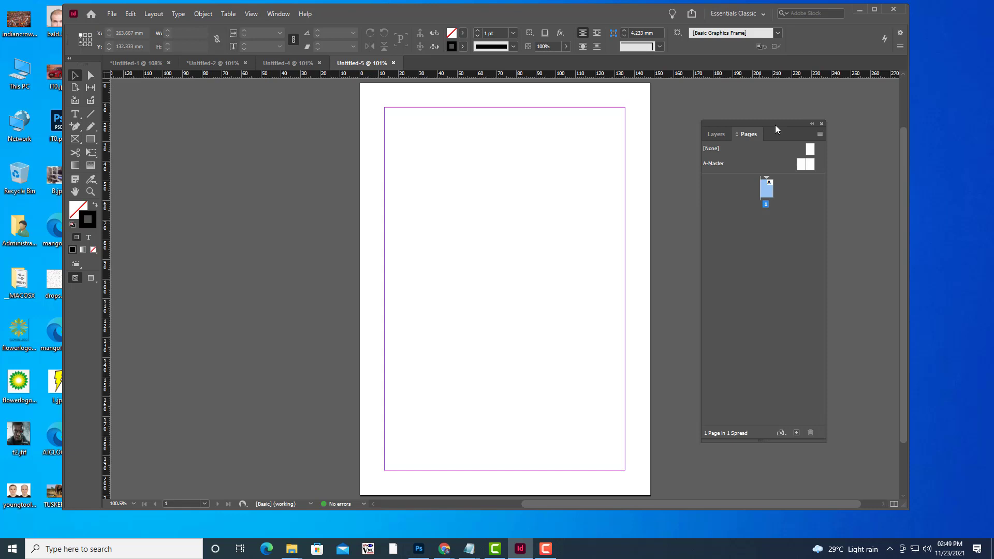
drag(775, 125, 771, 111)
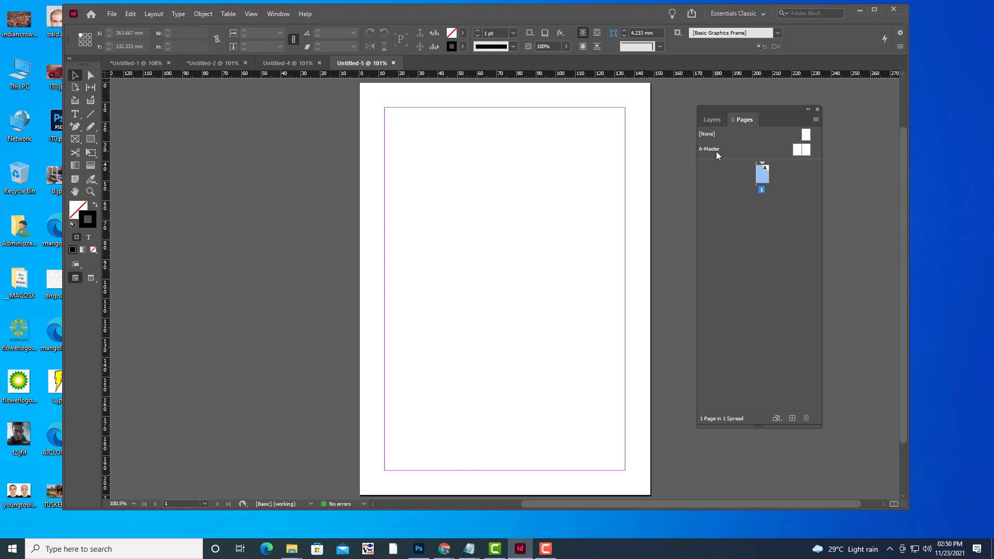
drag(765, 109, 755, 104)
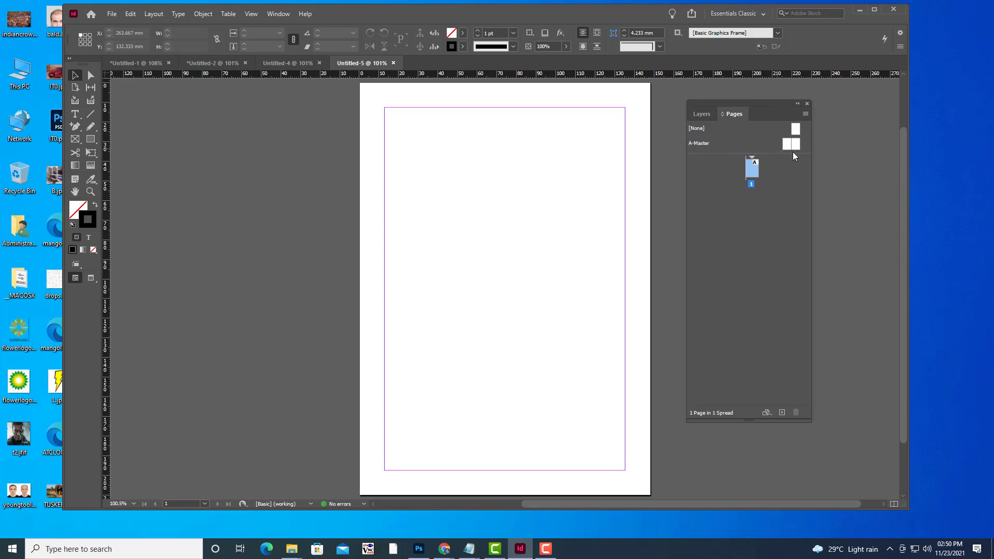
drag(787, 145, 788, 146)
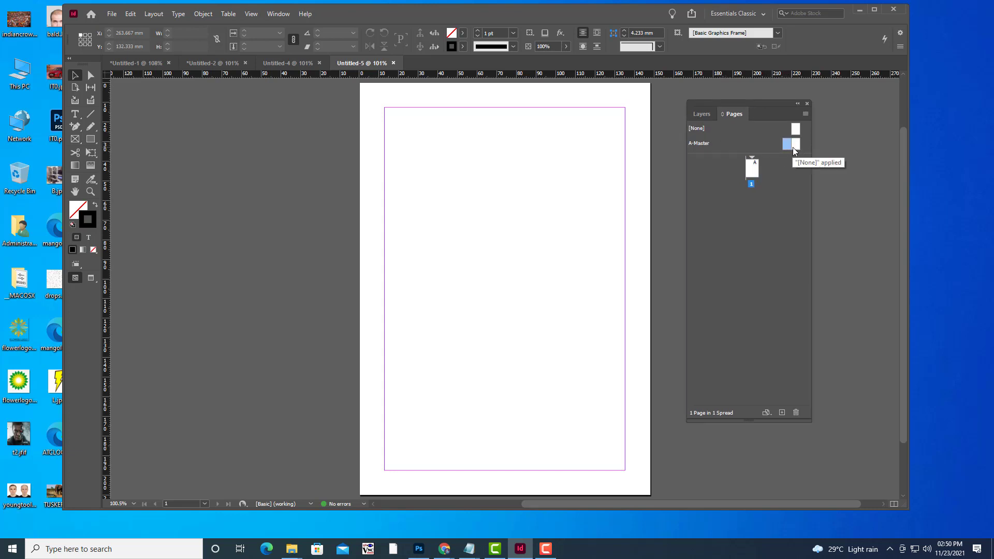
drag(786, 144, 786, 145)
double_click(782, 412)
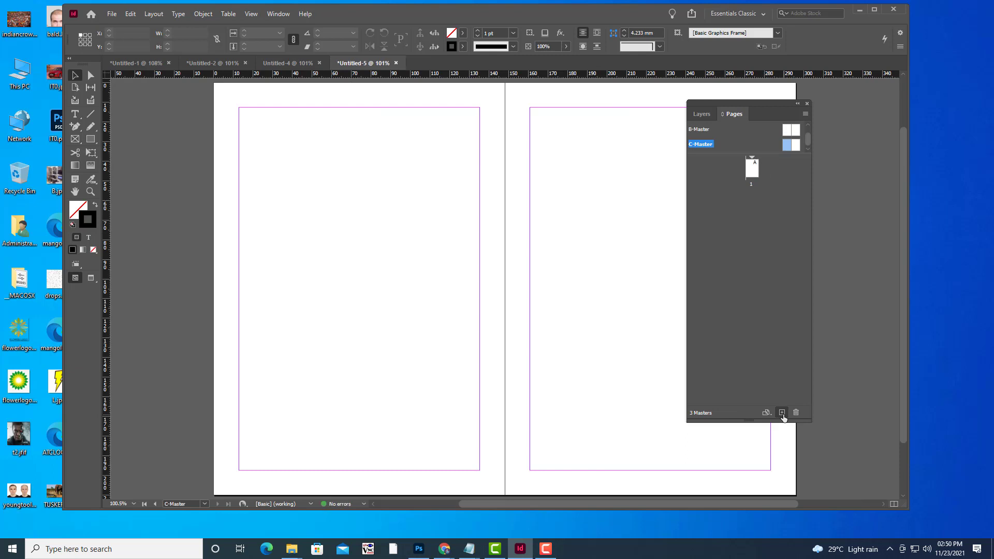
click(782, 412)
key(ctrl+z)
key(ctrl+z)
key(ctrl+z)
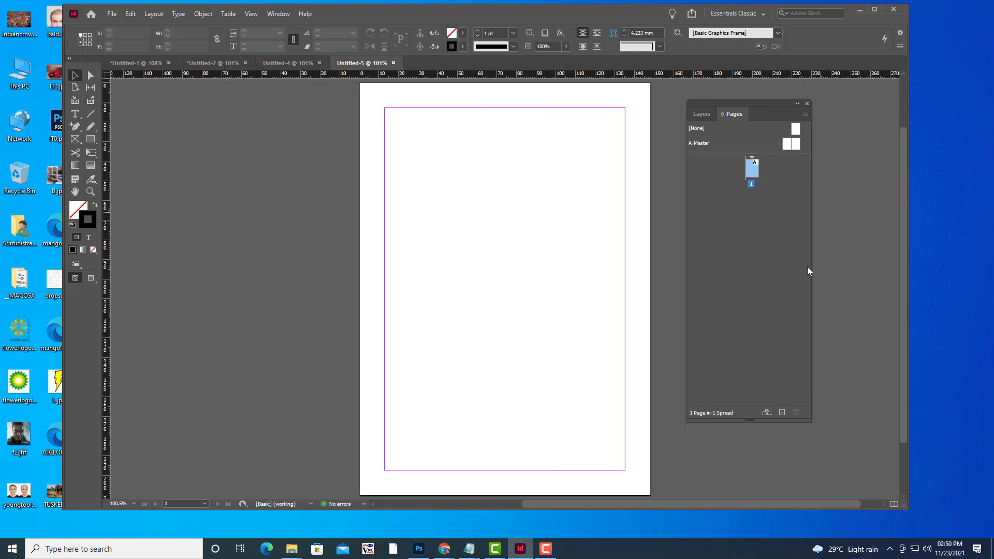
Add nine pages based on A-Master after page 1
click(786, 413)
click(785, 413)
click(786, 413)
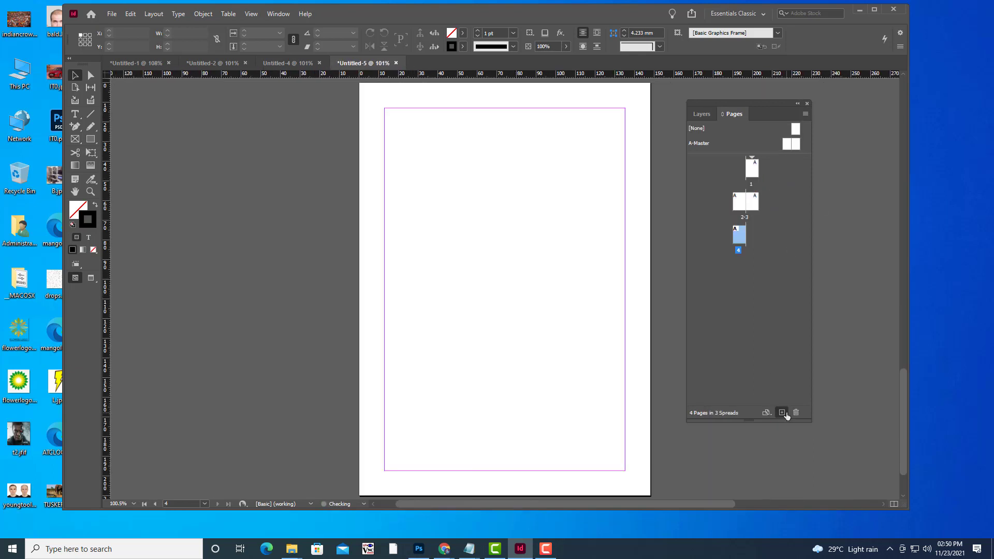
click(785, 413)
click(785, 413)
click(786, 413)
click(786, 413)
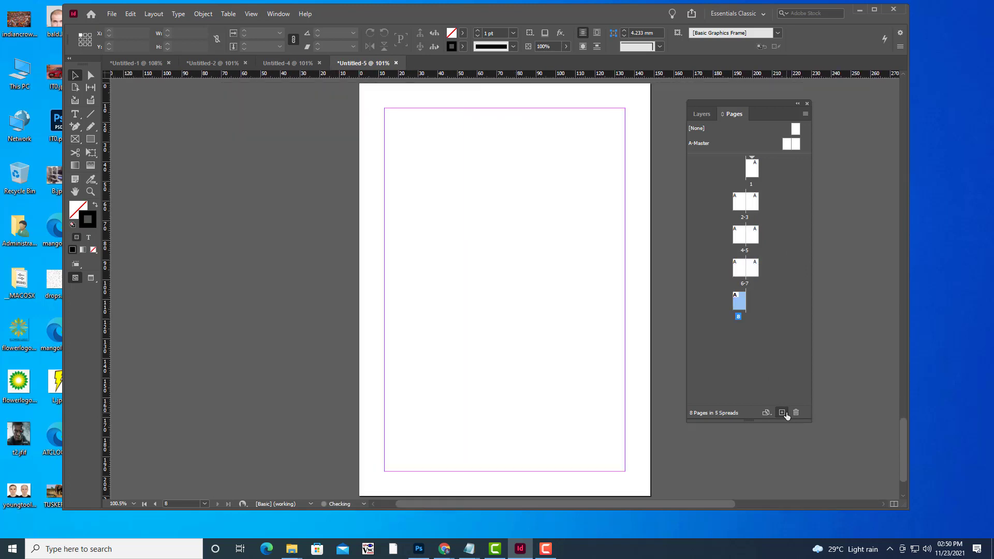
click(785, 413)
click(785, 413)
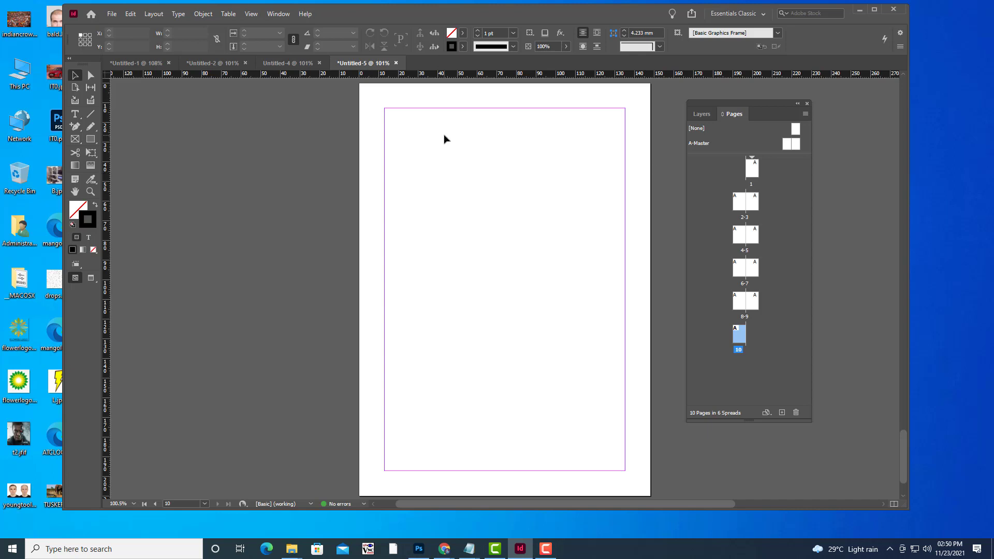
Look through the document's pages from page 10 back to page 1
scroll(537, 184, up, 5)
scroll(536, 186, up, 5)
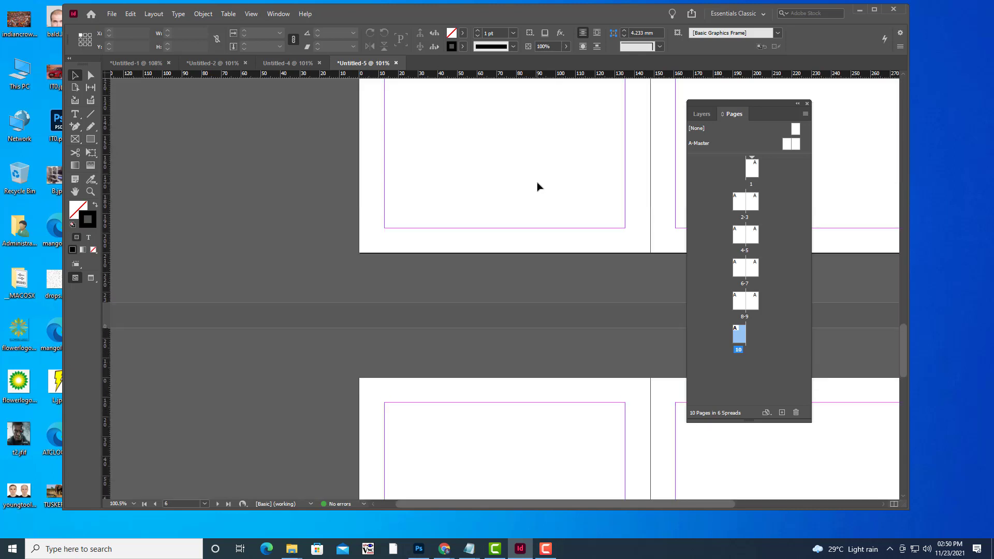
scroll(627, 189, up, 10)
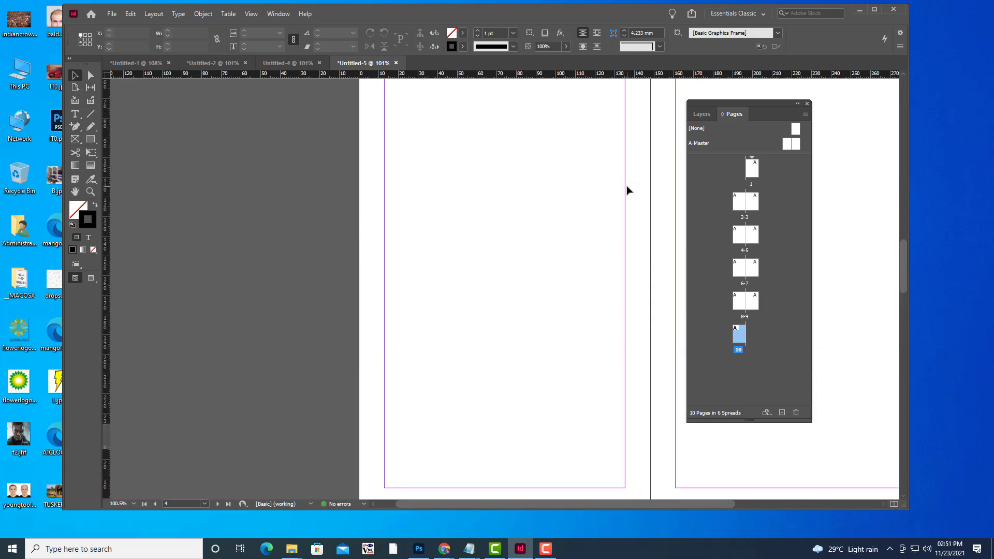
scroll(626, 189, up, 8)
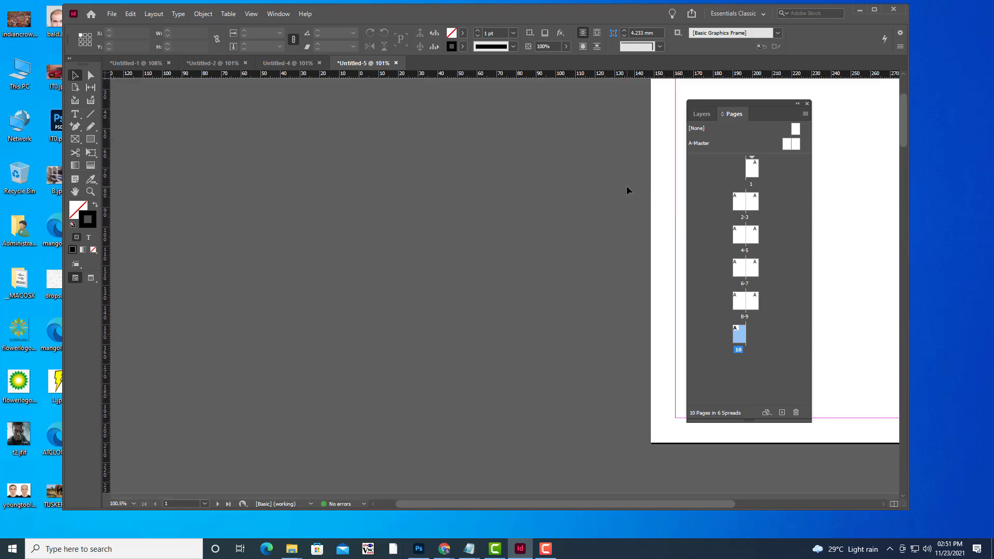
drag(527, 505, 686, 501)
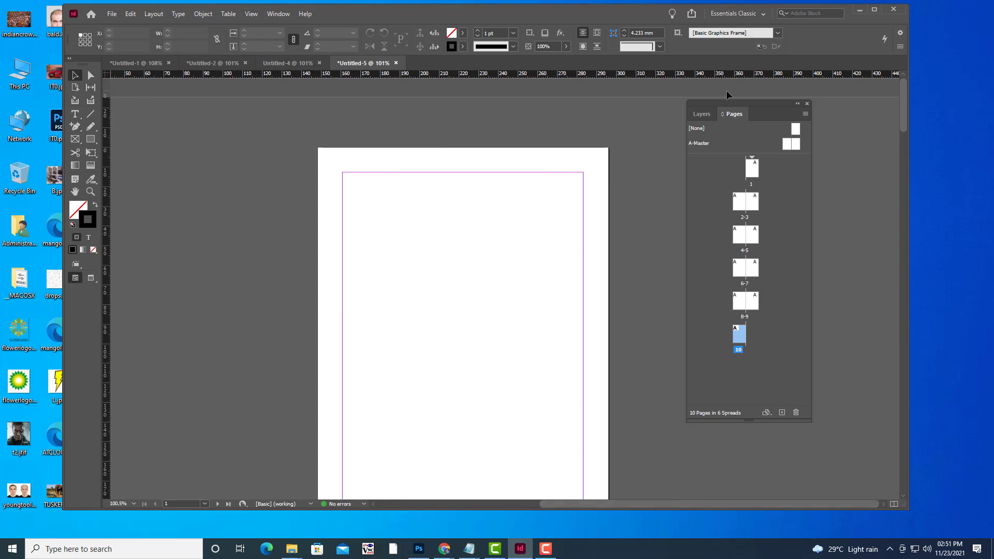
drag(724, 105, 698, 118)
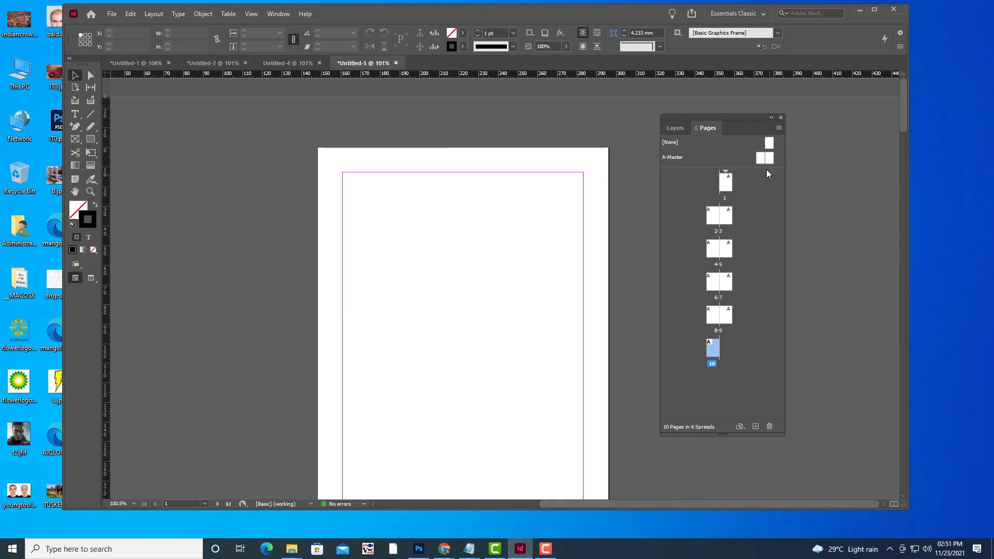
Open the A-Master spread for editing
double_click(759, 157)
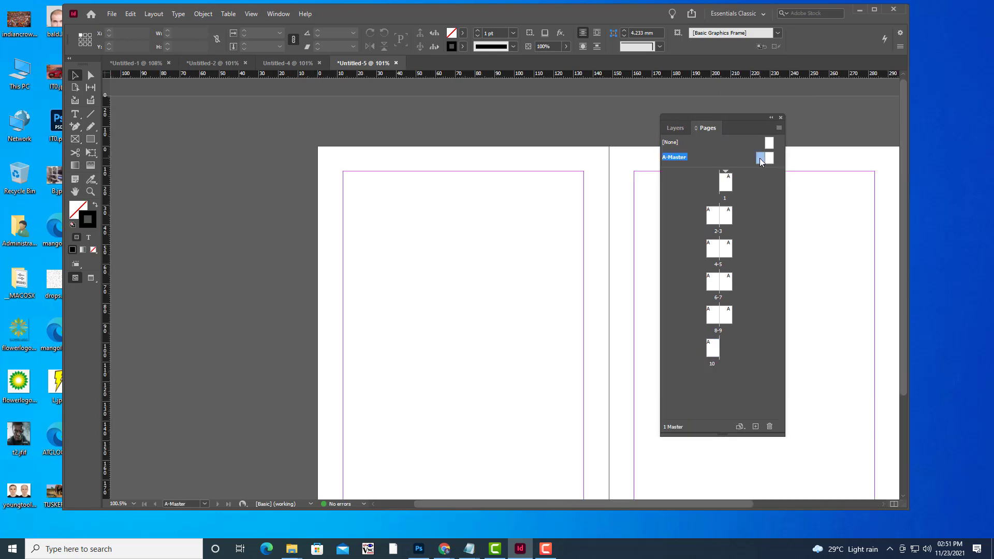
drag(713, 117, 777, 89)
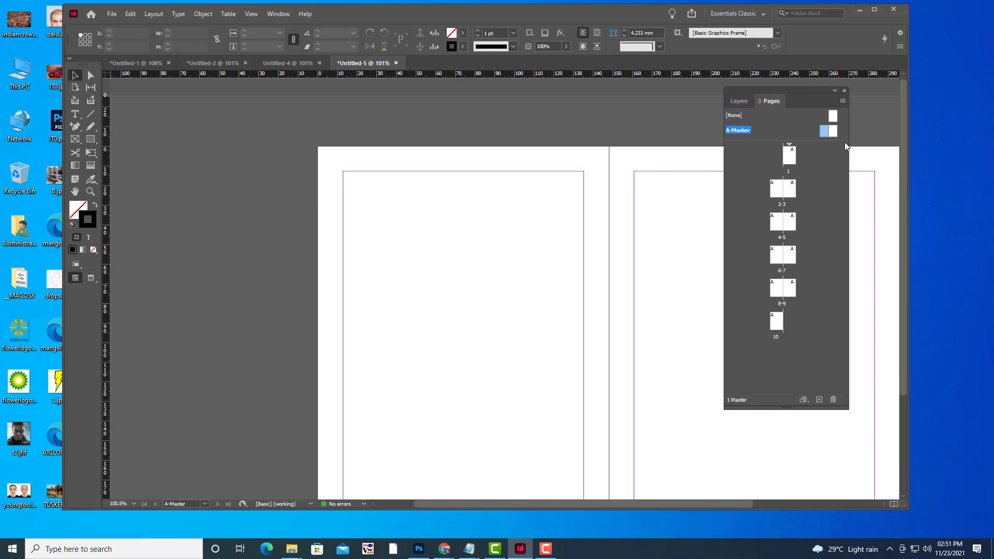
scroll(550, 217, down, 3)
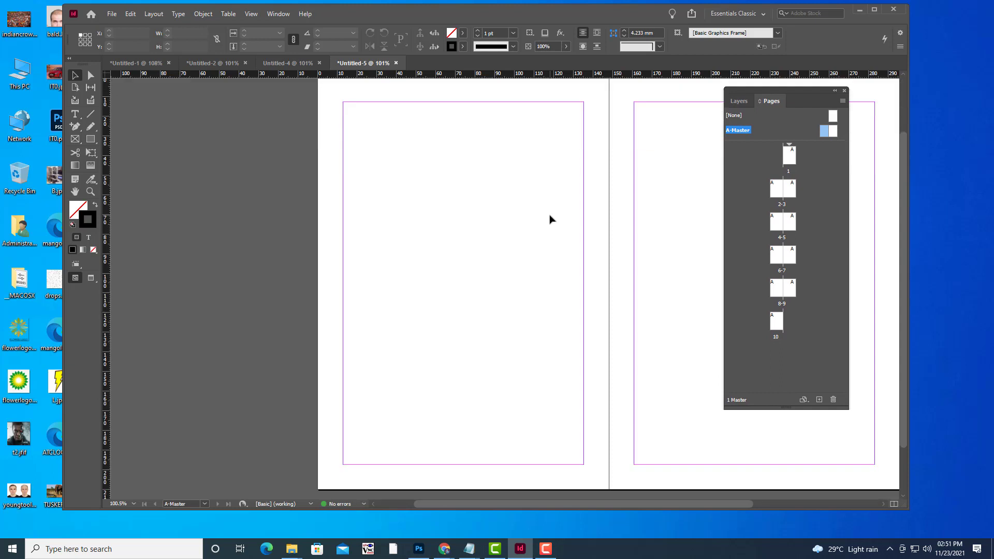
scroll(551, 259, up, 1)
drag(451, 505, 504, 513)
scroll(521, 251, down, 2)
scroll(521, 251, up, 1)
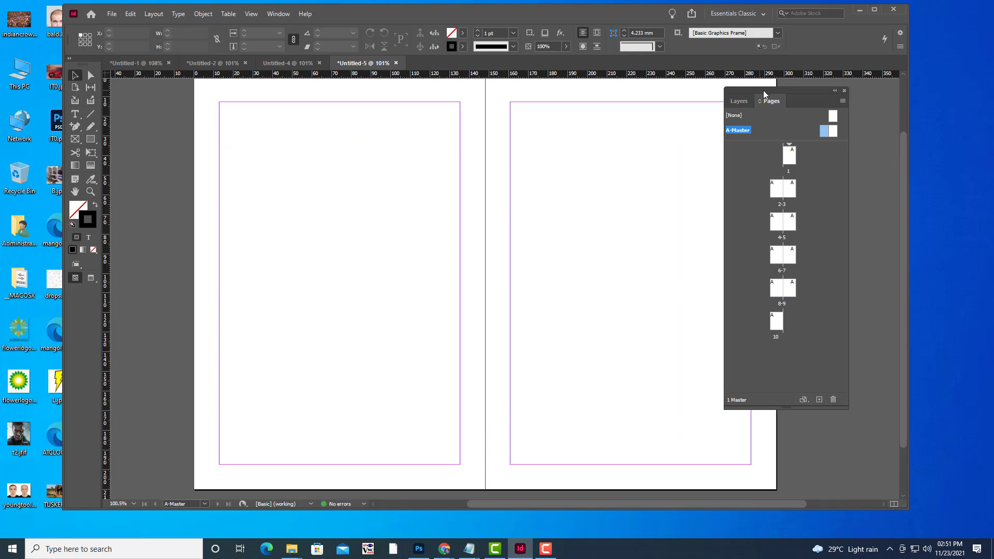
drag(763, 90, 779, 90)
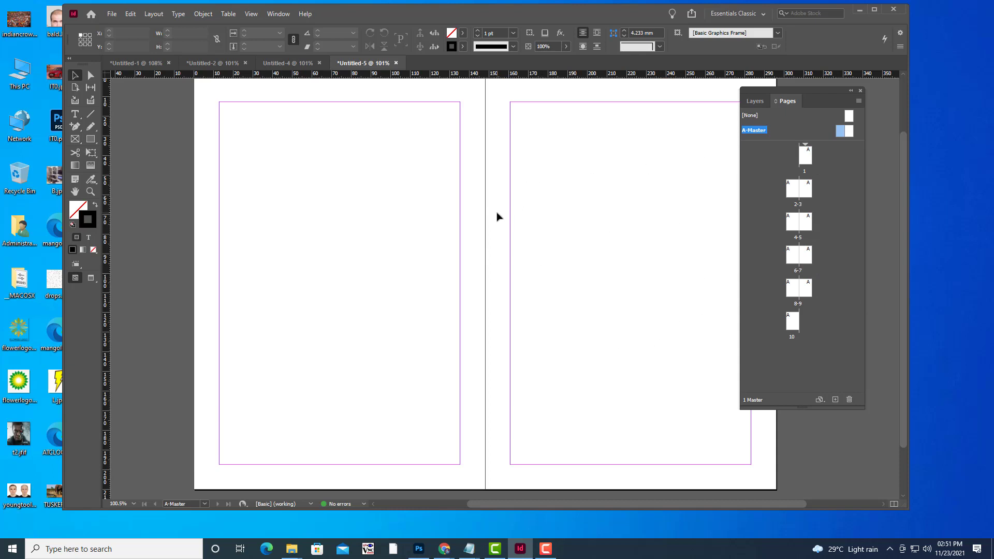
scroll(500, 216, up, 1)
drag(819, 92, 829, 90)
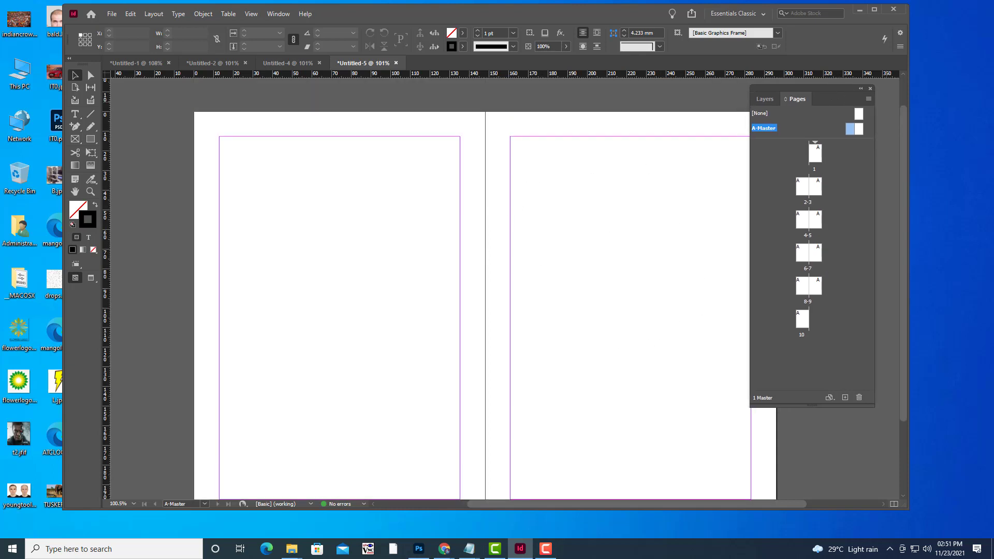
scroll(376, 126, down, 1)
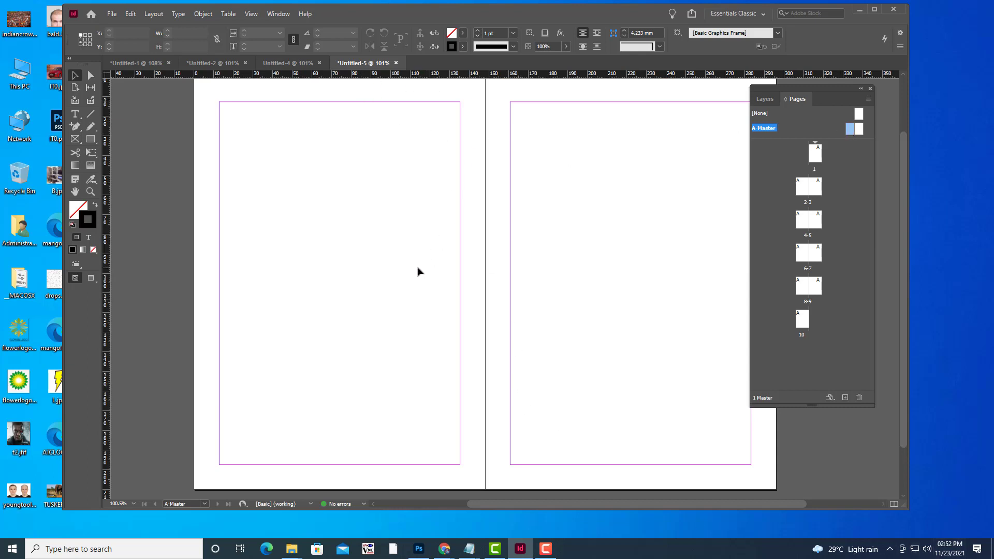
scroll(417, 271, up, 1)
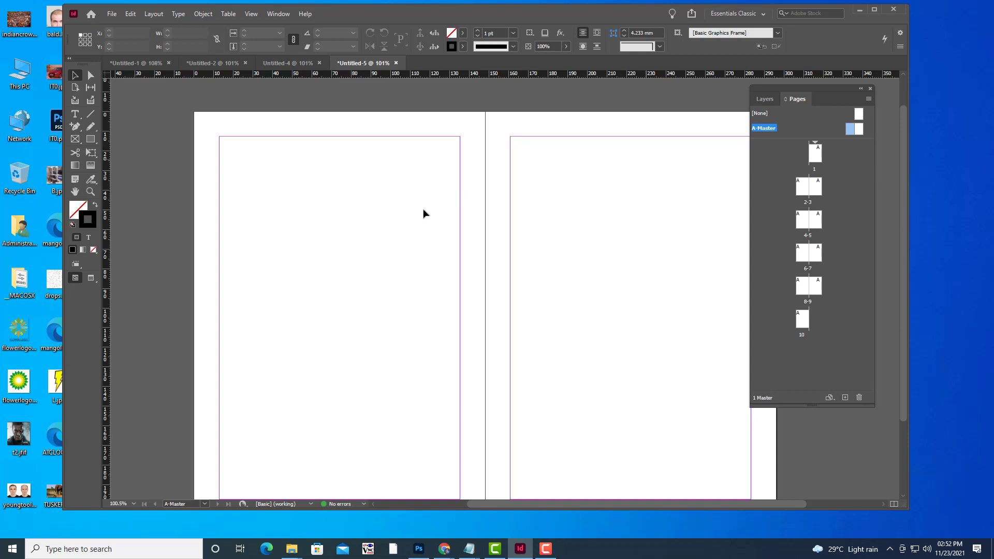
scroll(264, 171, down, 1)
scroll(366, 200, up, 1)
Draw a 148 × 210 mm rectangle frame covering the whole left page of the A-Master spread
click(94, 139)
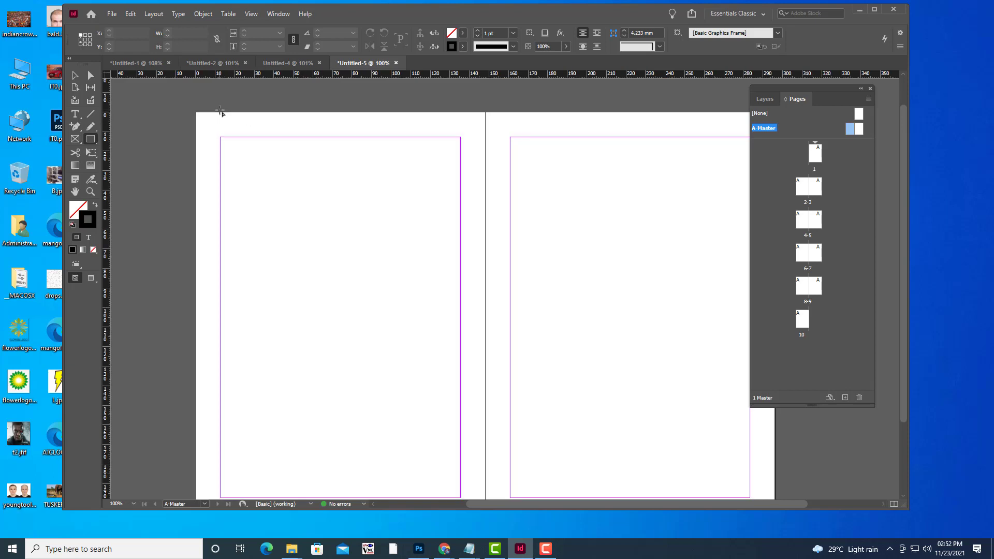
key(ctrl+1)
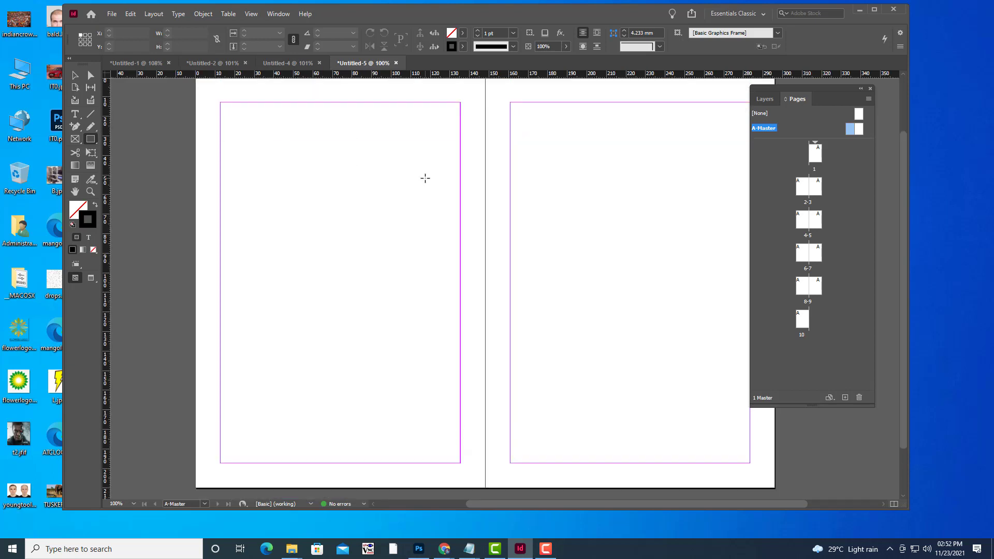
key(ctrl+minus)
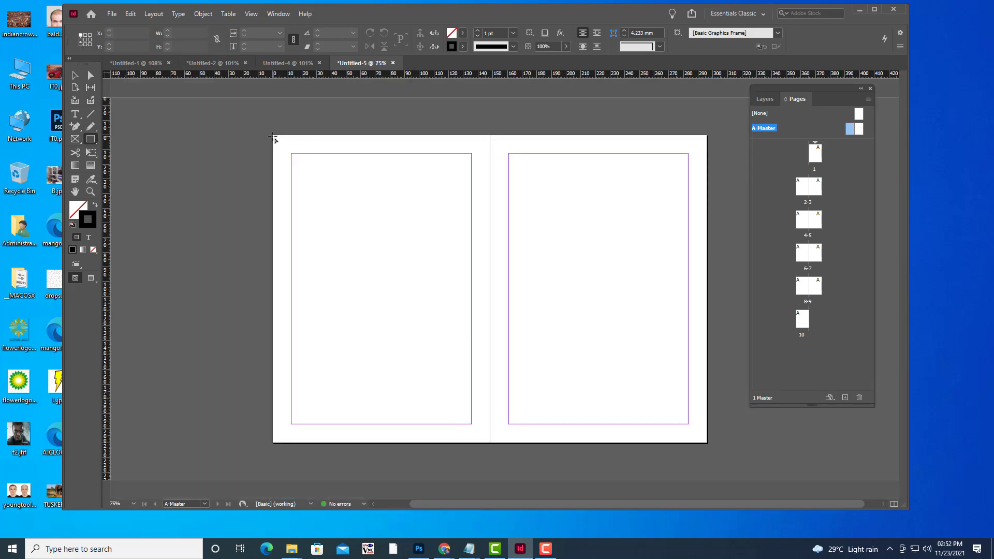
drag(272, 134, 490, 443)
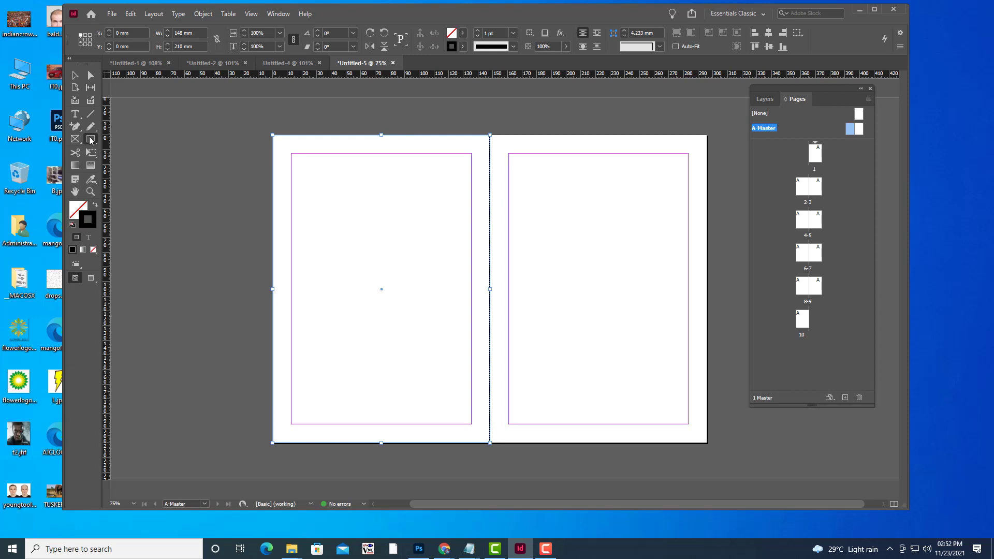
click(91, 139)
Place pagedesign.jpg from the Desktop into the rectangle frame on the left master page
key(ctrl+d)
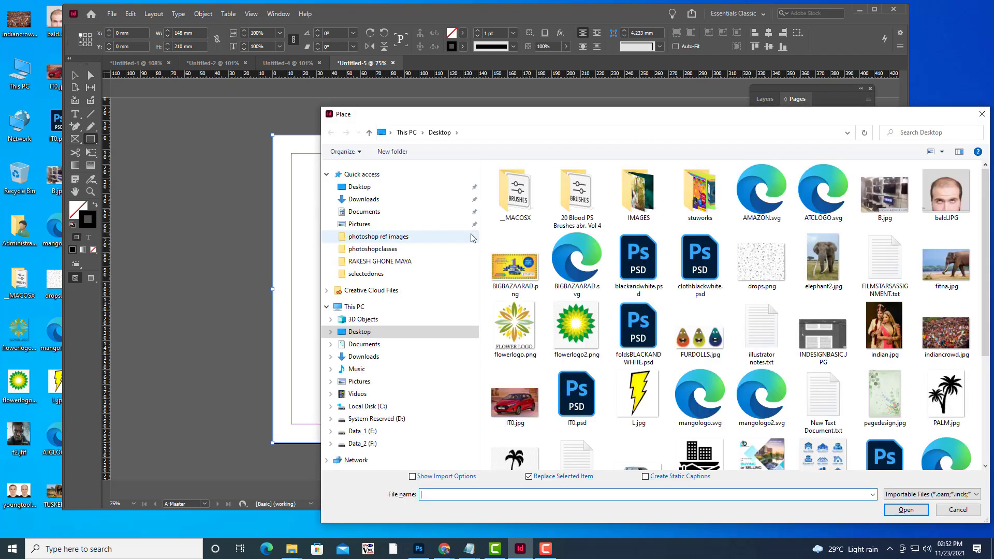
drag(690, 106, 679, 69)
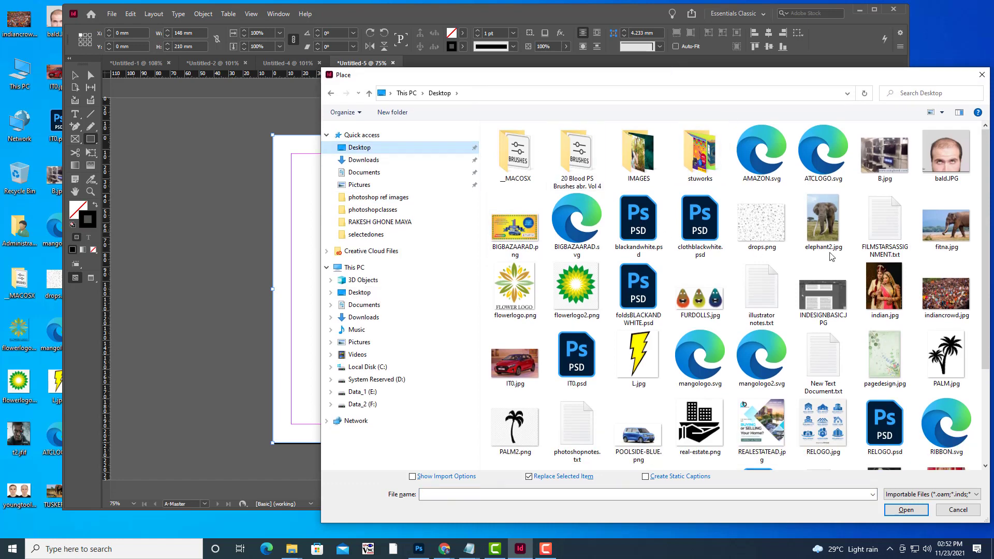
click(895, 355)
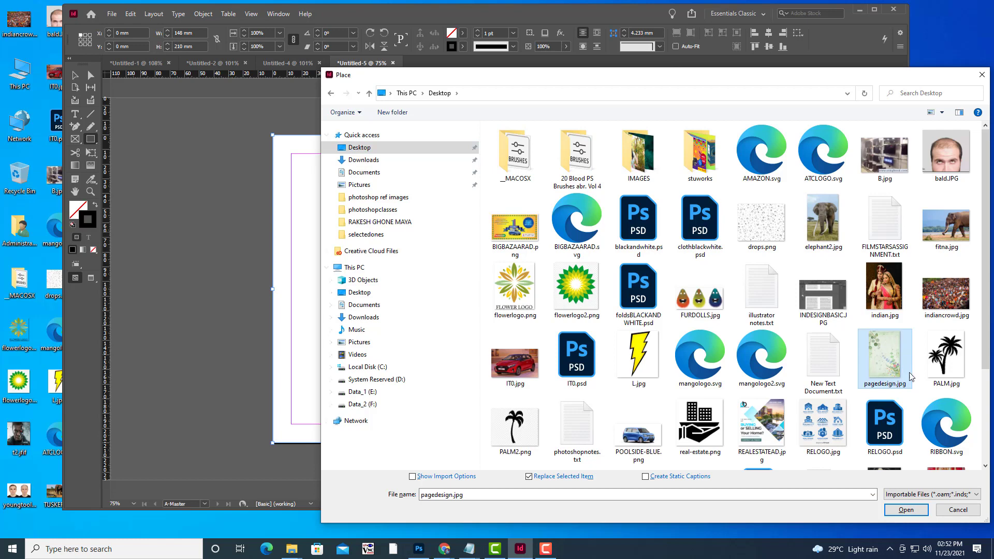
click(906, 509)
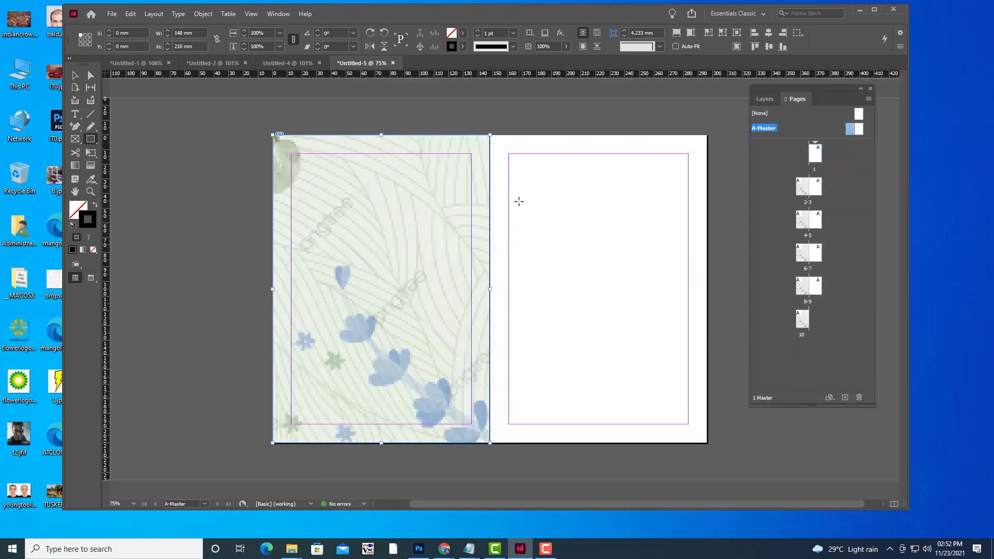
Apply Fill Frame Proportionally to the image on the left page of the A-Master spread and deselect the frame
right_click(434, 170)
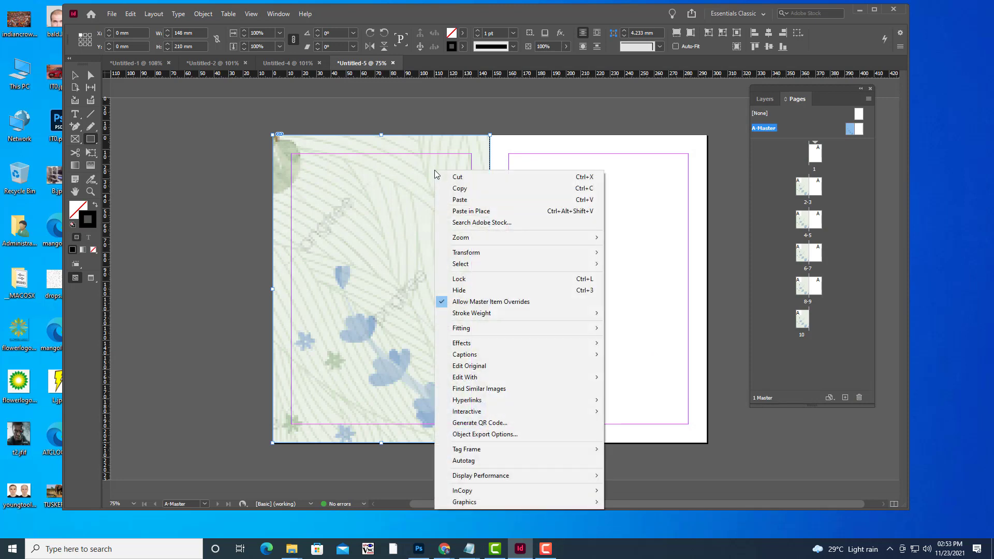
mouse_move(575, 333)
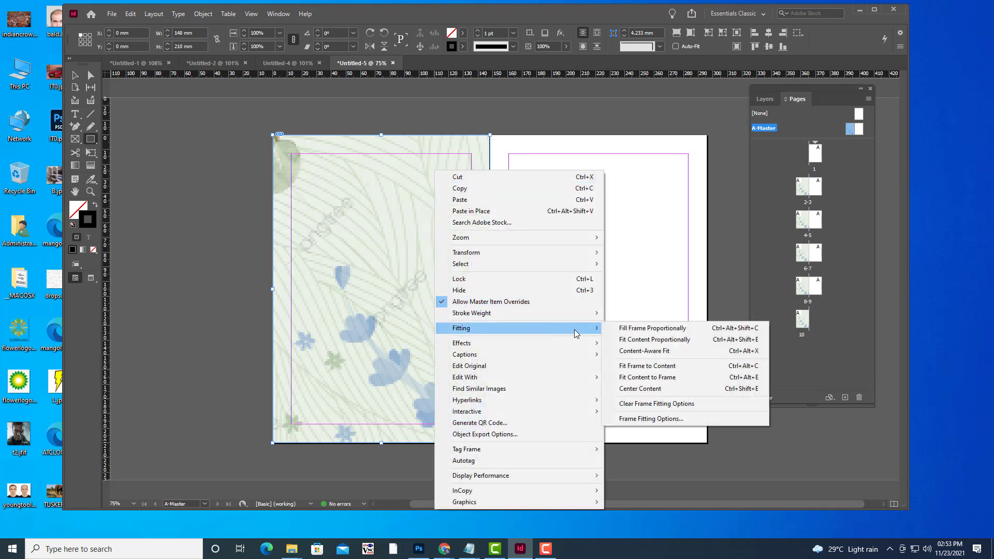
click(642, 328)
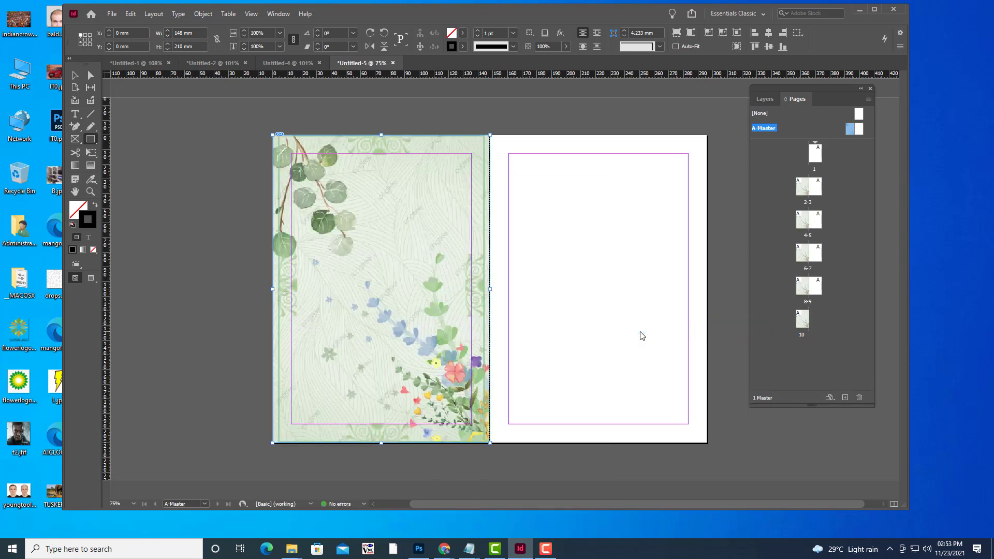
click(72, 76)
click(211, 127)
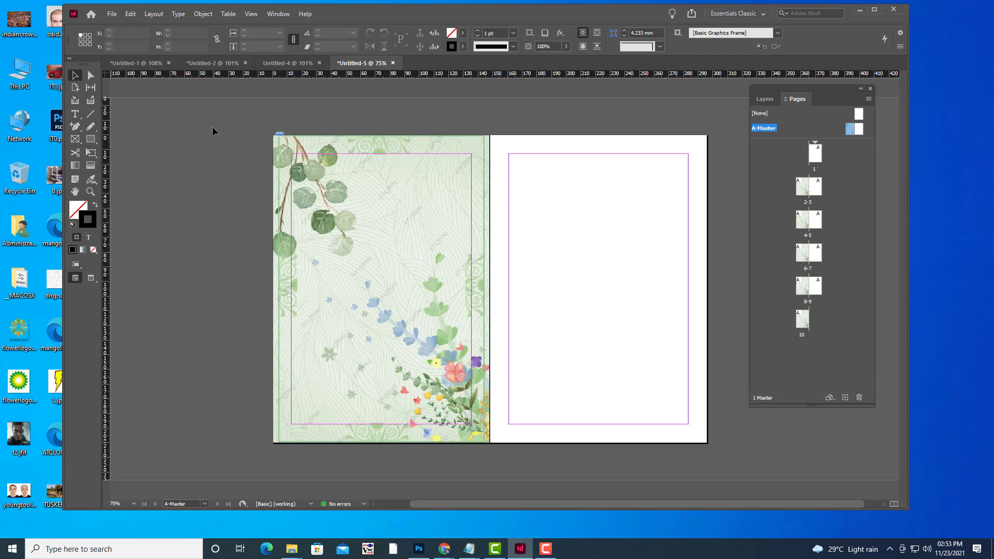
Delete the image rectangle from the left master page and cover that page with a 148 × 210 mm placeholder frame using the Rectangle Frame Tool
click(450, 248)
key(Delete)
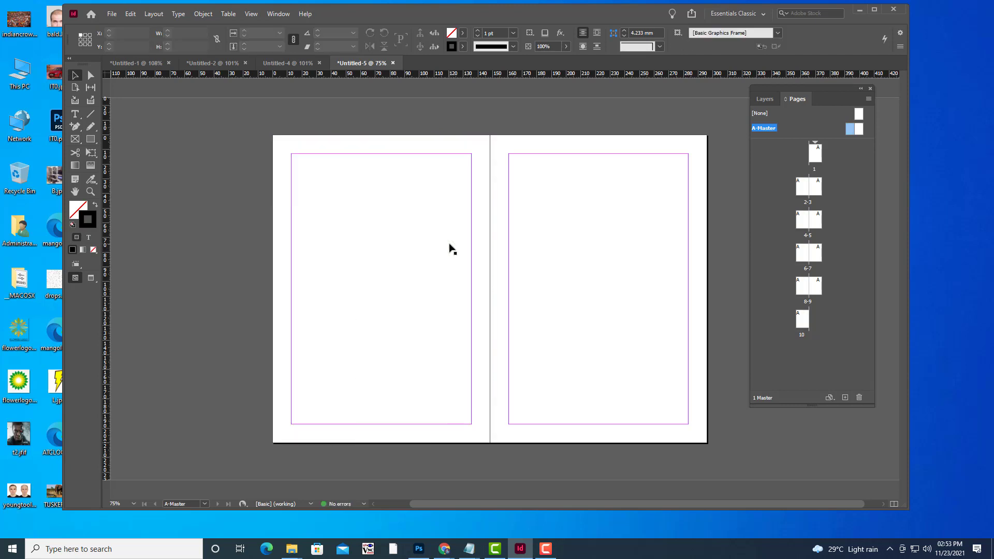
click(74, 140)
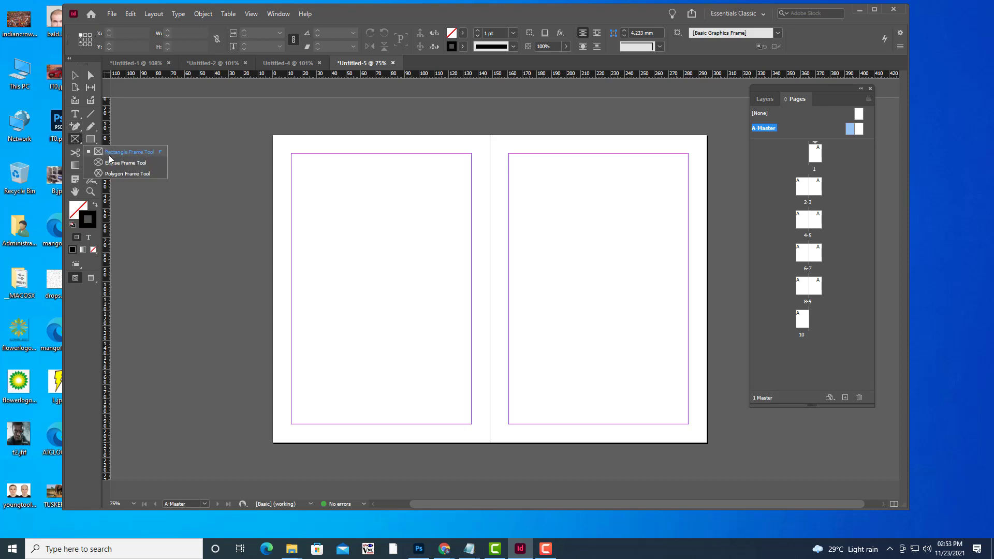
click(108, 154)
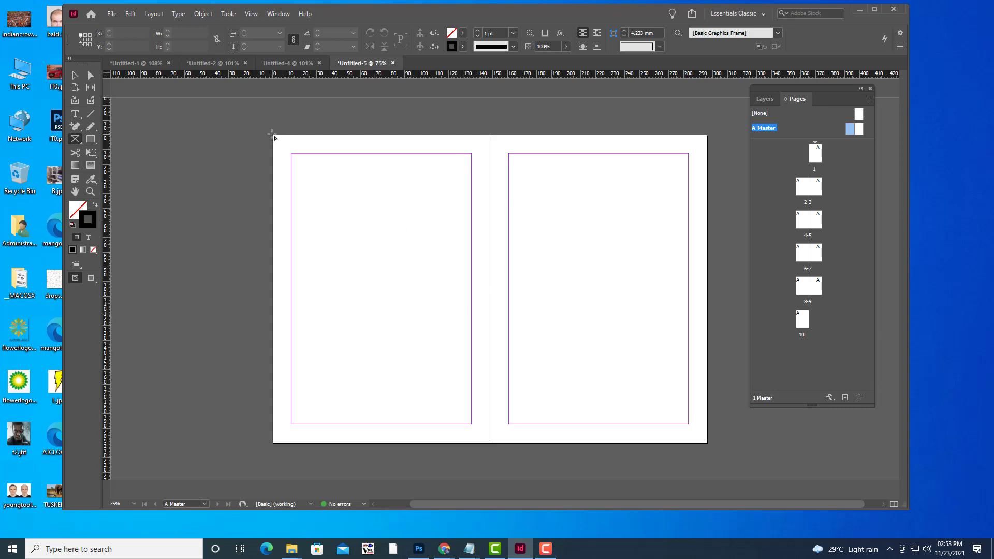
drag(272, 134, 490, 442)
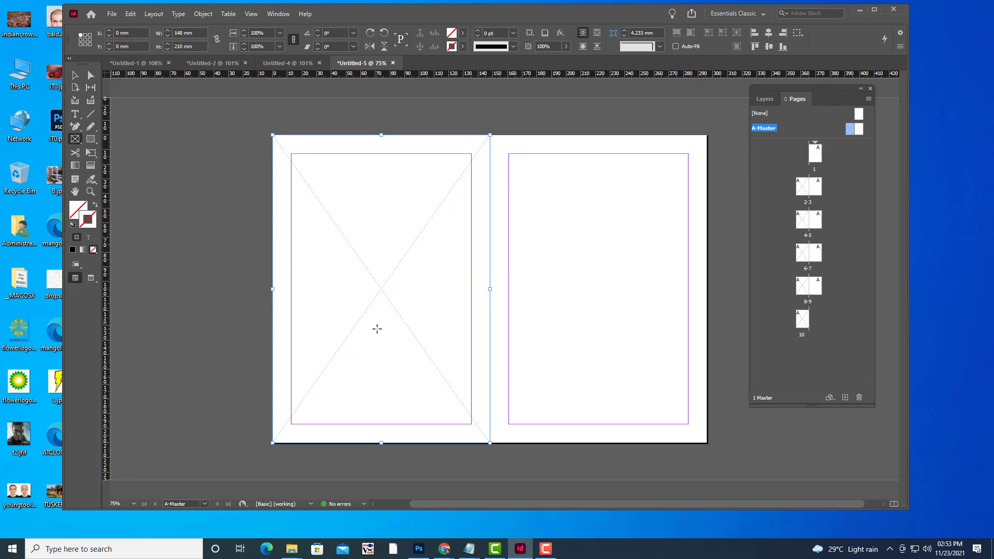
Place pagedesign.jpg from the Desktop into the new placeholder frame on the left master page
key(ctrl+d)
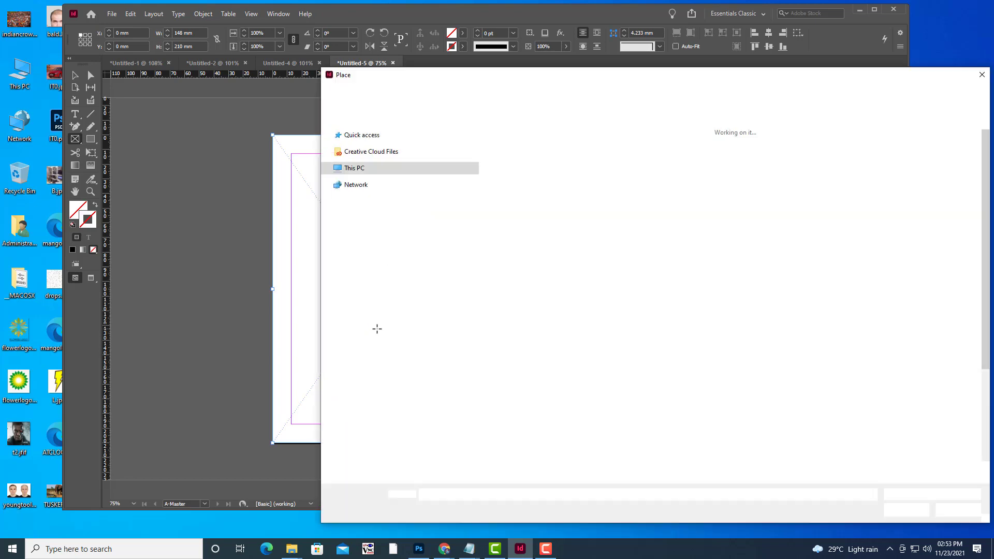
click(890, 356)
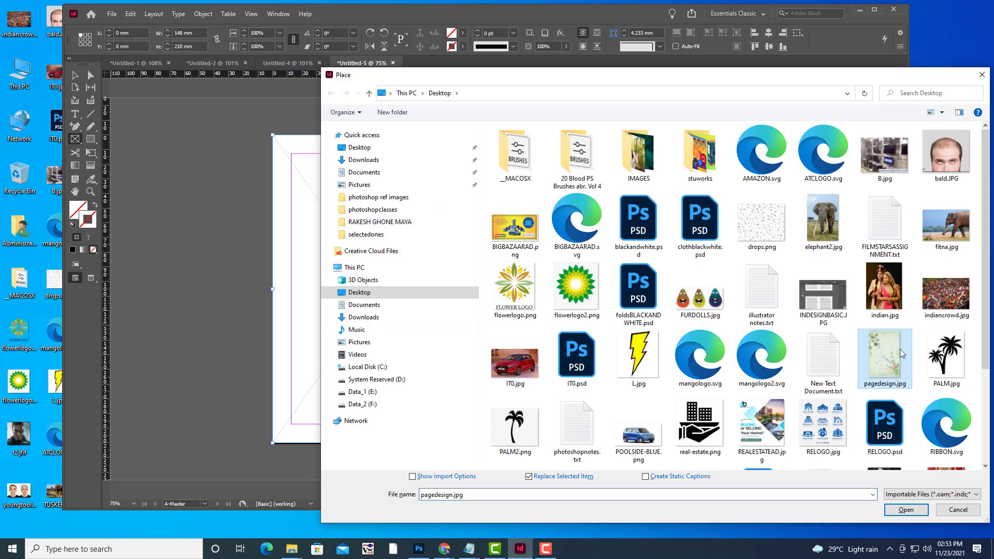
click(899, 510)
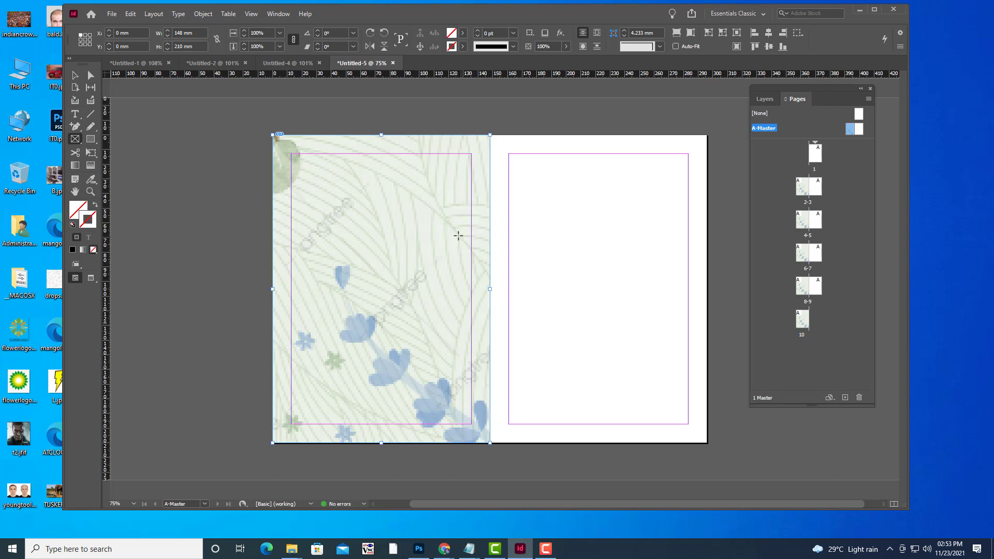
Make the placed image fill its left master page frame proportionally and deselect the frame
right_click(395, 179)
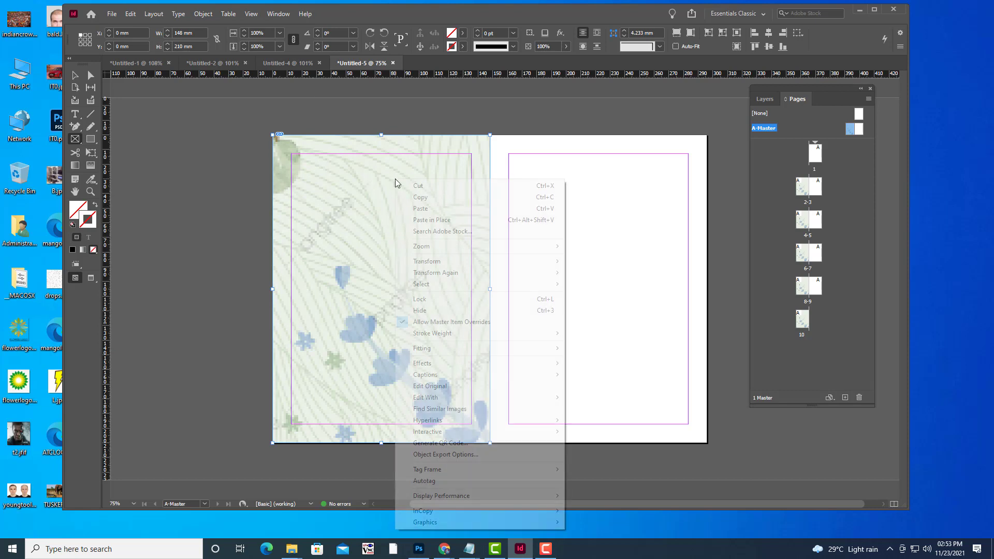
mouse_move(549, 348)
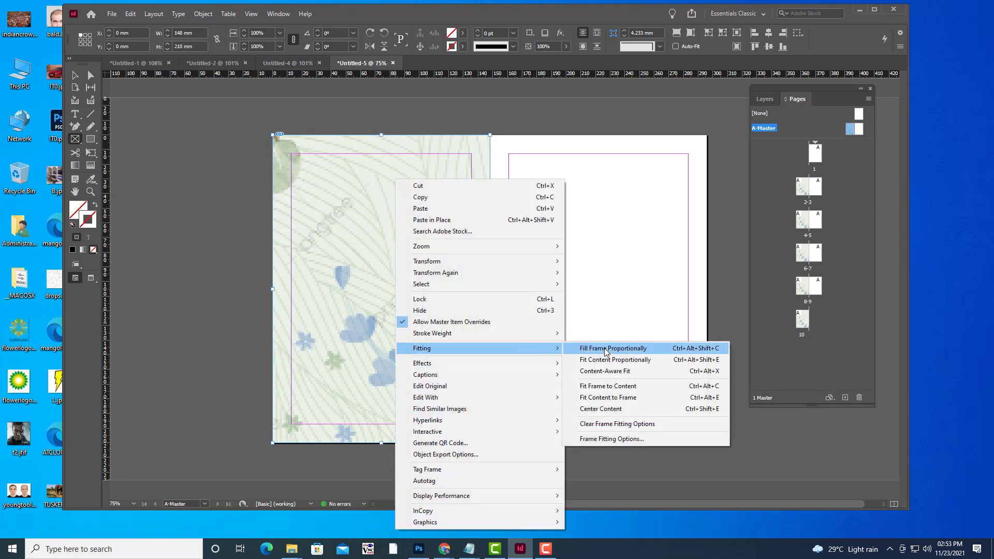
click(605, 349)
click(75, 75)
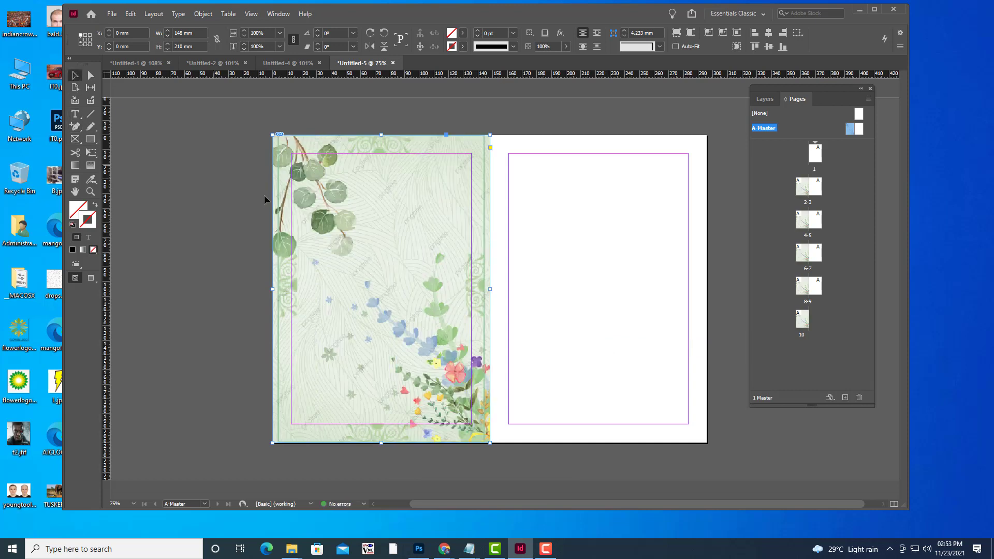
click(263, 194)
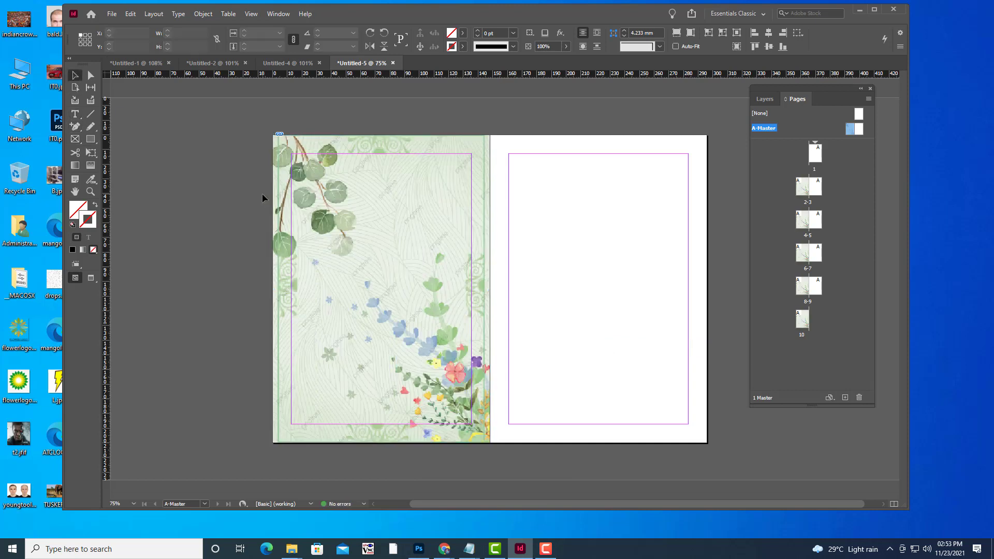
Look through the document's left-hand pages from page 2 to page 10 to check the background image
double_click(801, 187)
double_click(801, 220)
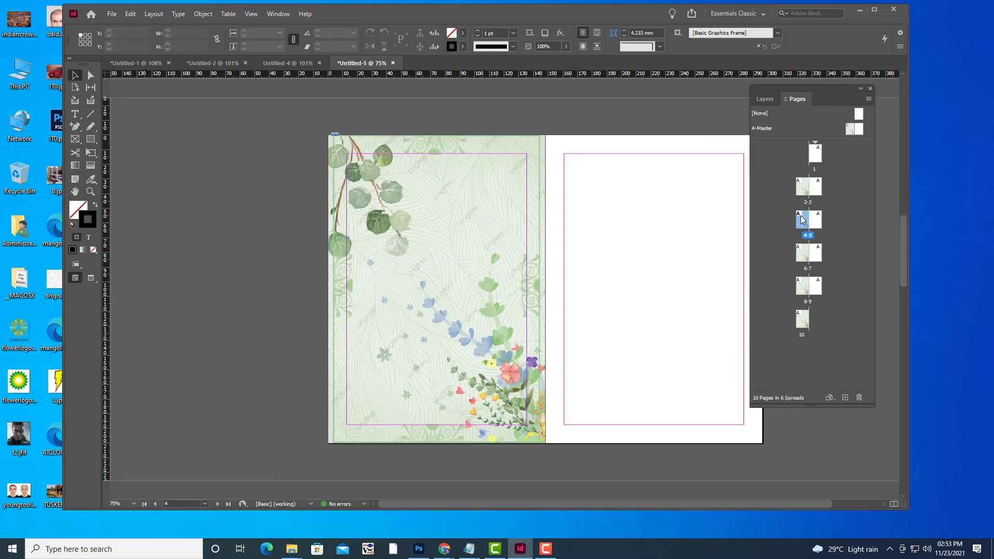
double_click(803, 253)
click(803, 288)
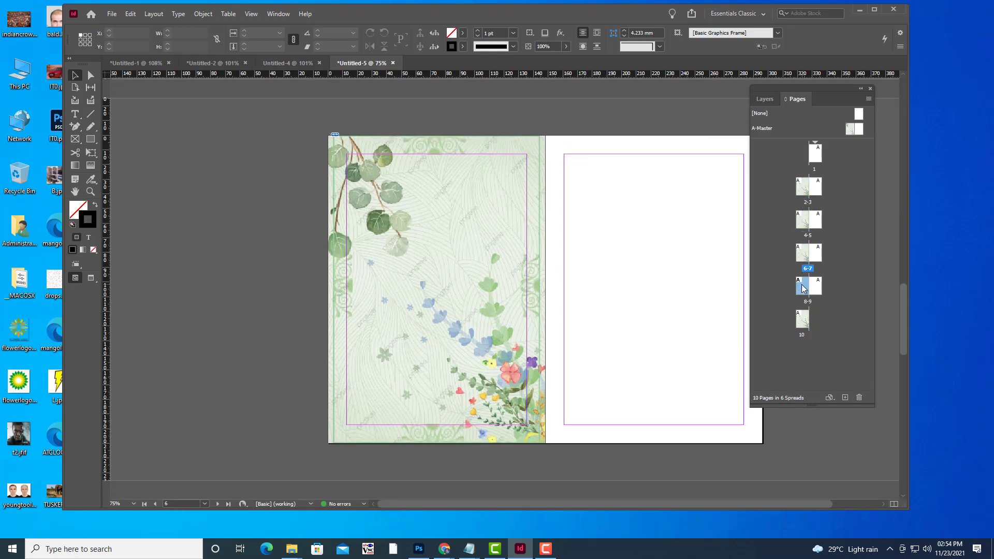
double_click(802, 321)
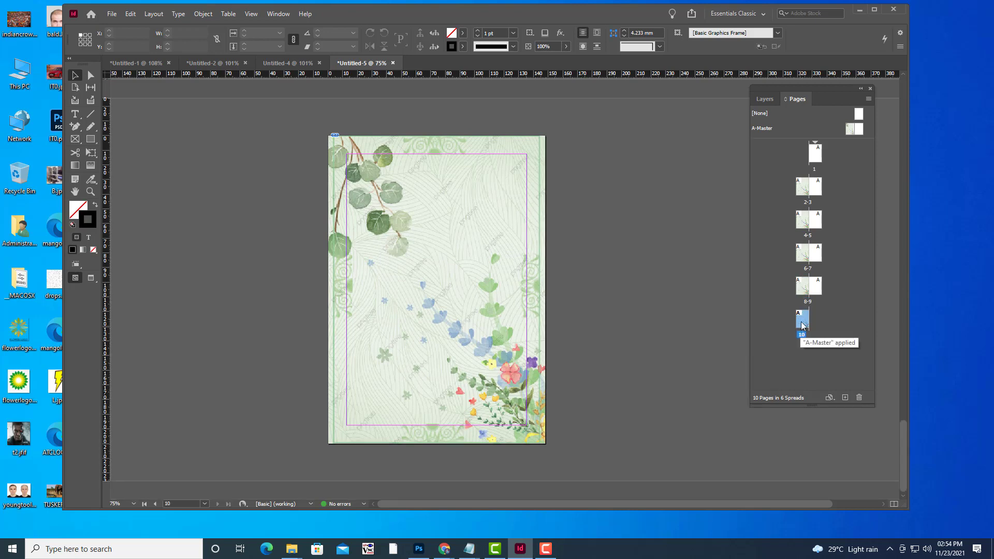
click(801, 186)
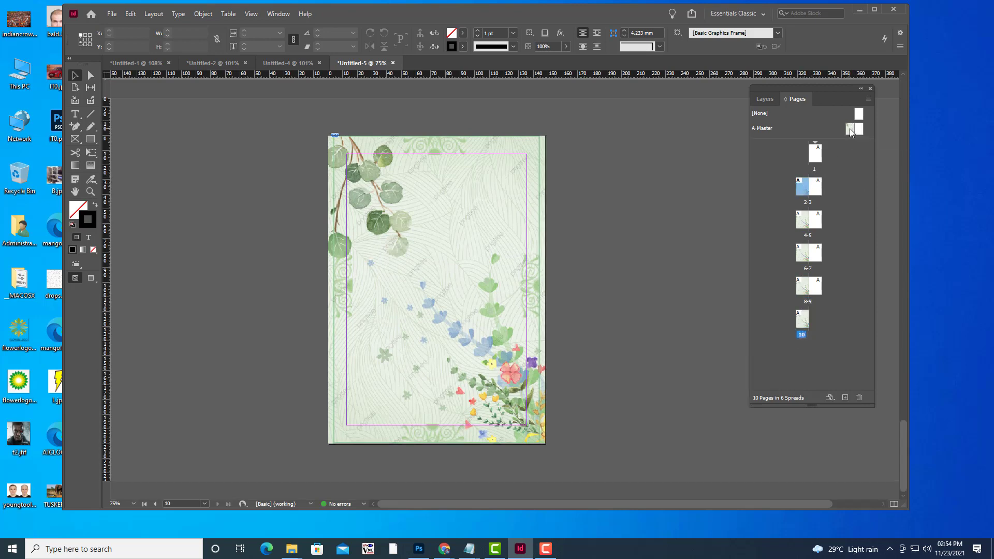
Open the A-Master spread and duplicate the left page's image frame onto the right master page at X 148 mm, Y 0 mm
double_click(849, 129)
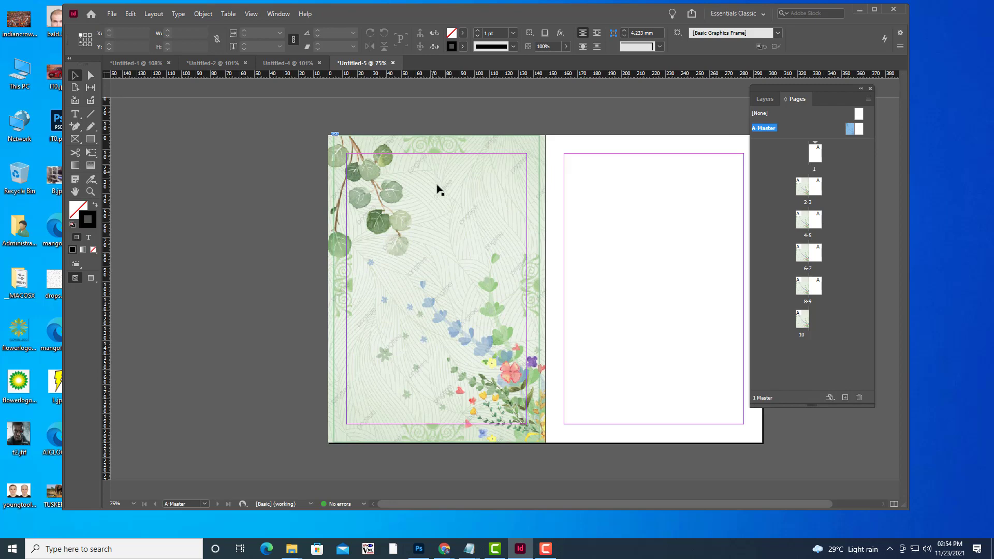
key(h)
drag(476, 213, 419, 210)
click(77, 76)
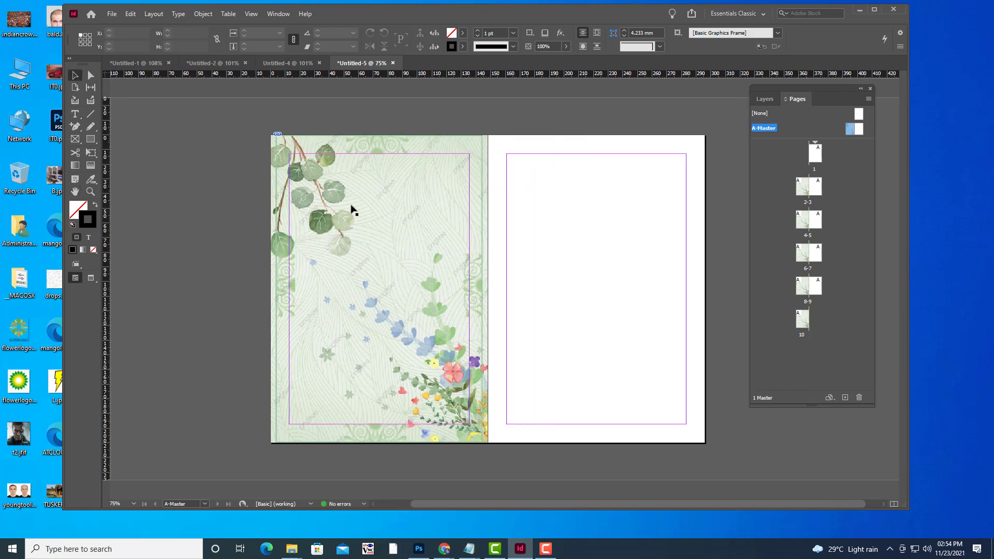
click(428, 231)
drag(417, 222, 636, 221)
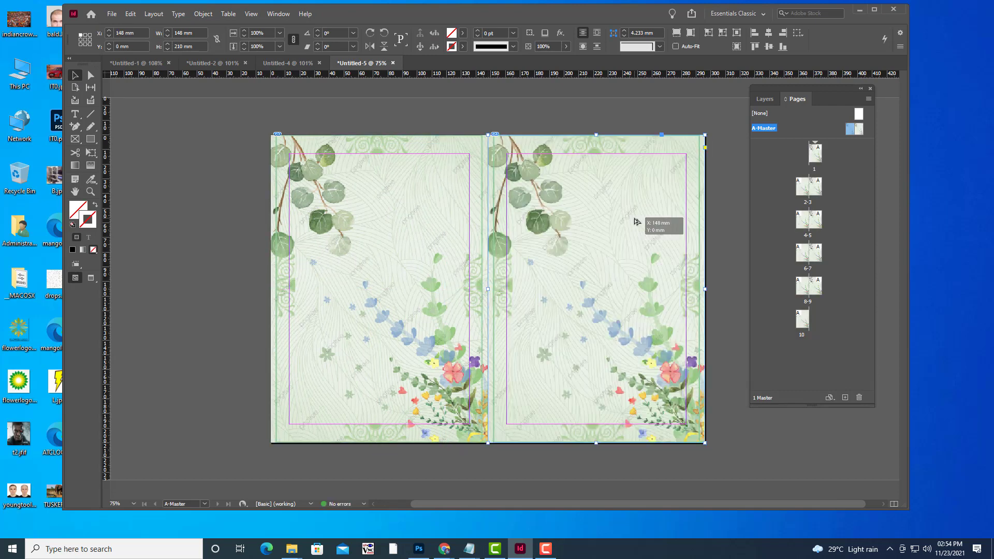
click(564, 111)
Flip the duplicated image frame horizontally and move it back so it exactly covers the right master page
click(596, 194)
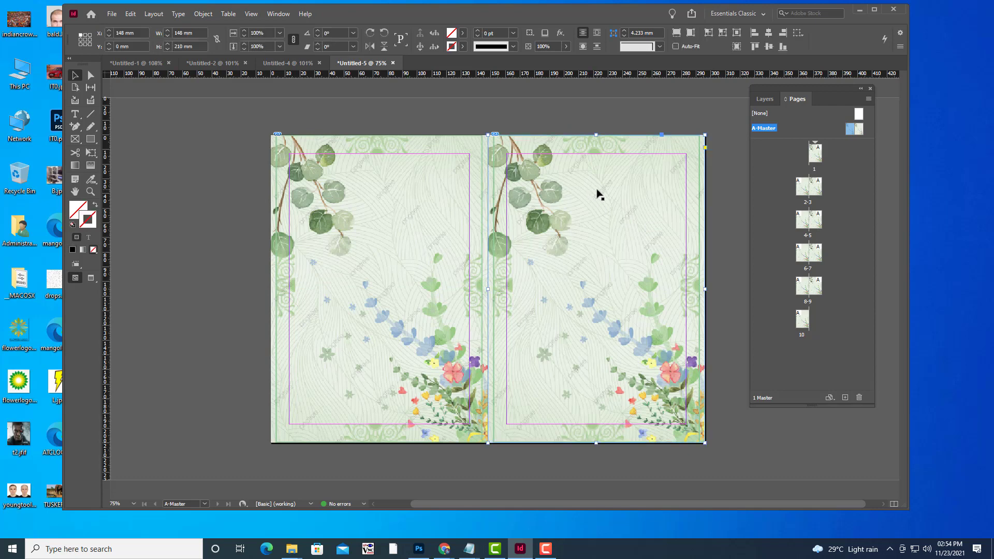
right_click(572, 170)
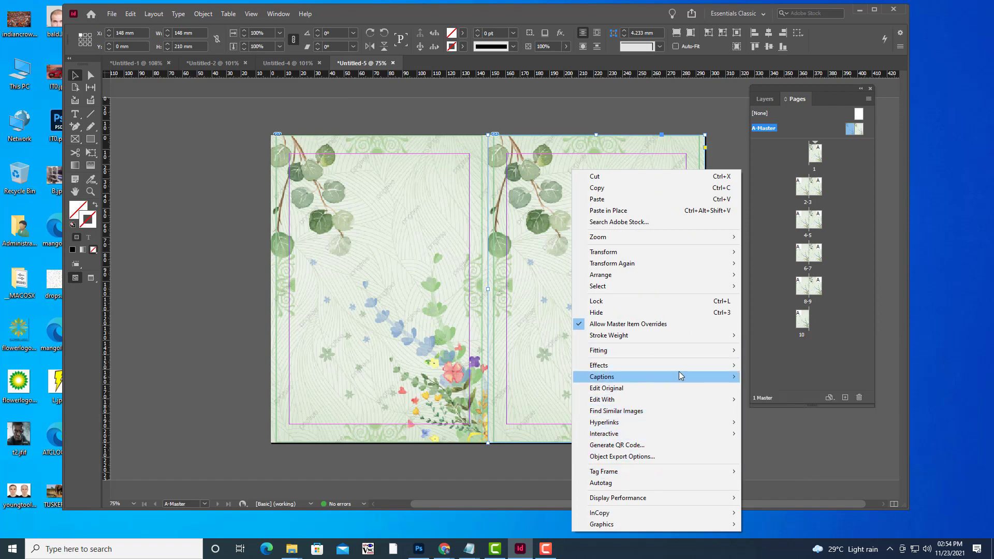
mouse_move(678, 252)
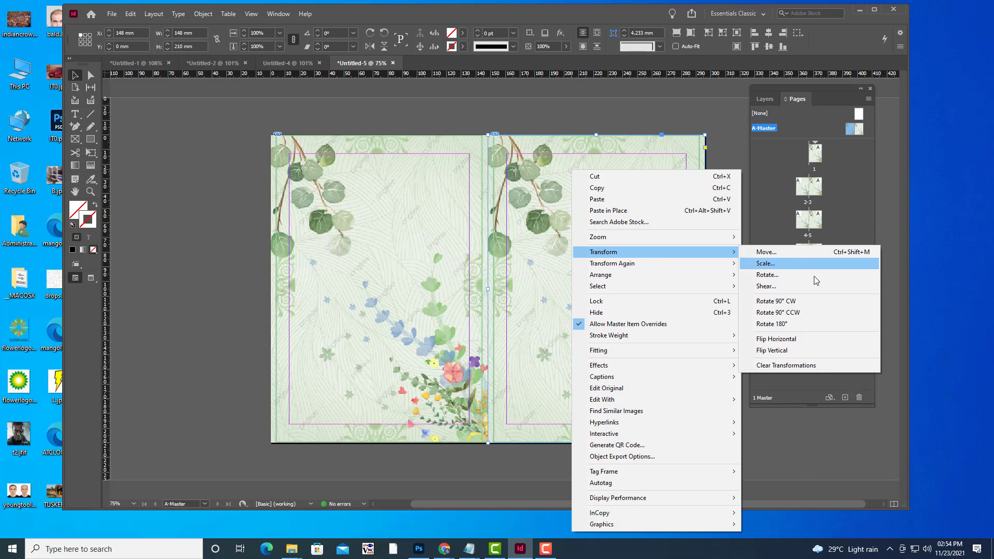
click(806, 339)
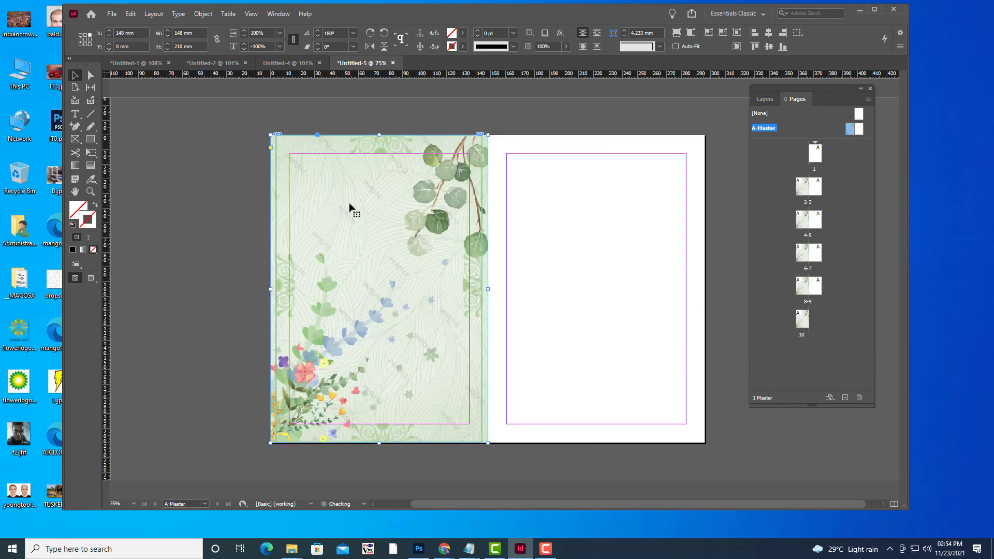
drag(349, 207, 565, 208)
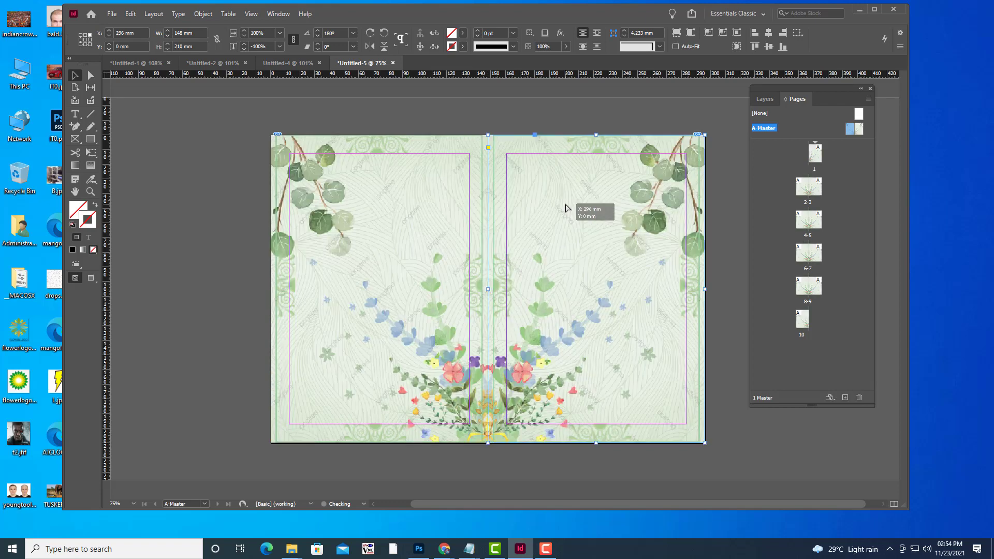
click(560, 116)
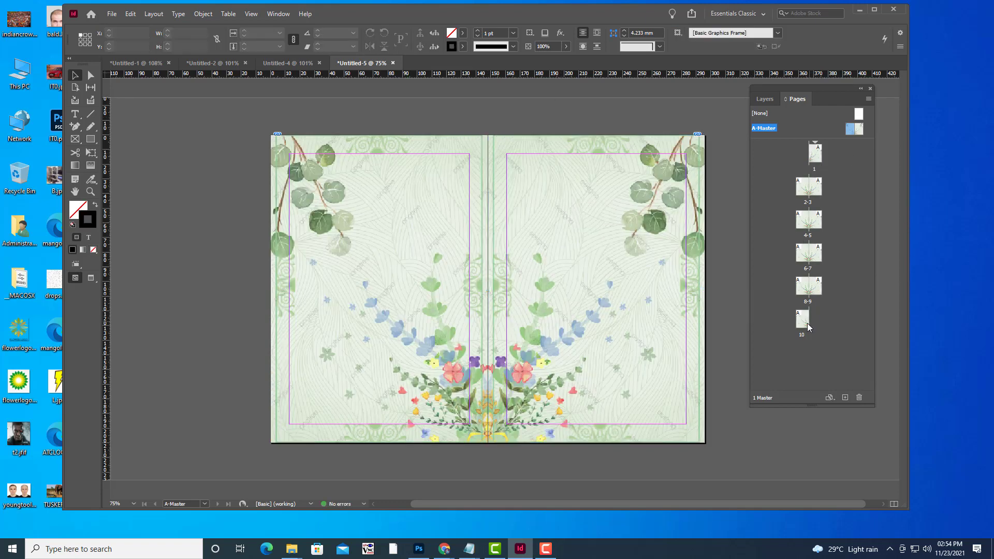
Check the mirrored background across the document's spreads and on page 1, ending with an overview of all ten pages
double_click(805, 253)
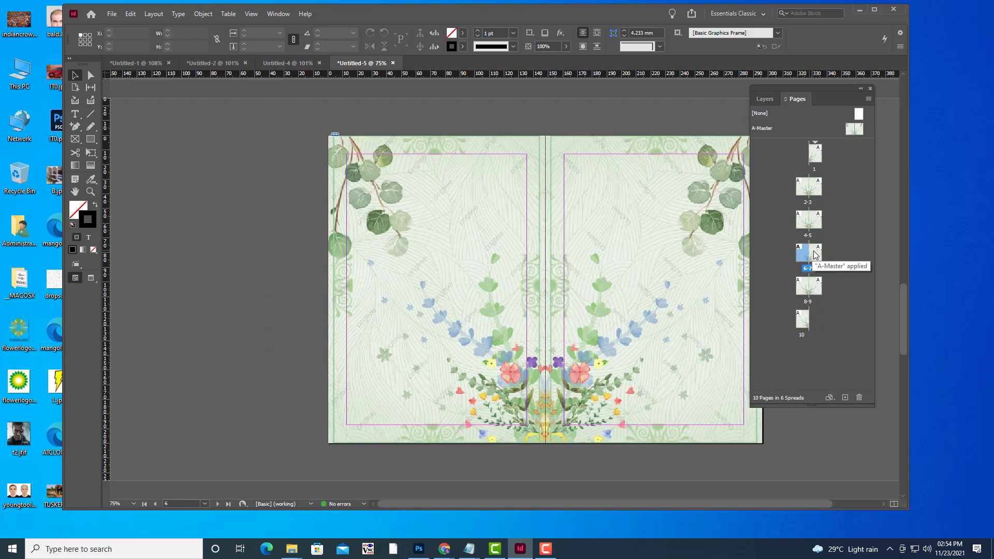
double_click(818, 223)
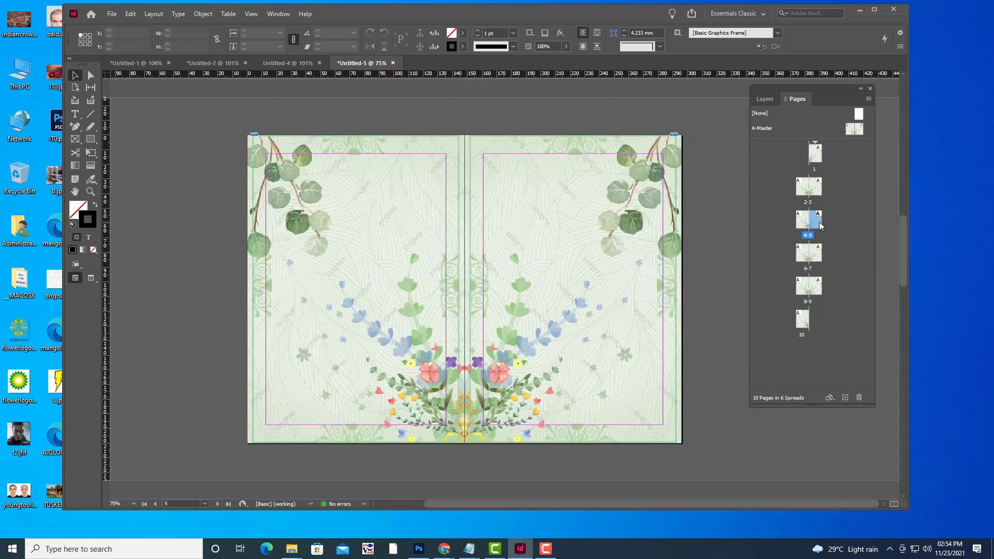
double_click(815, 161)
double_click(806, 187)
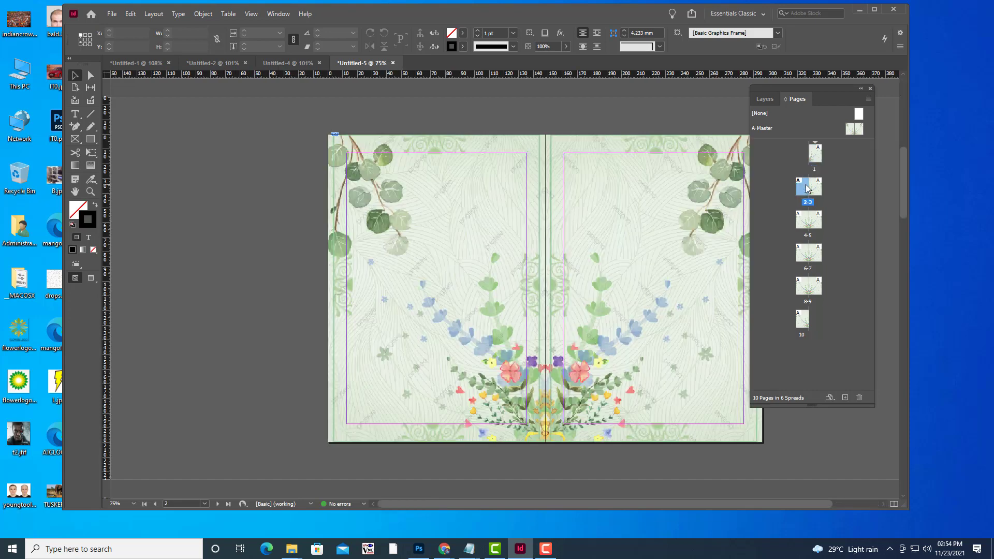
click(805, 259)
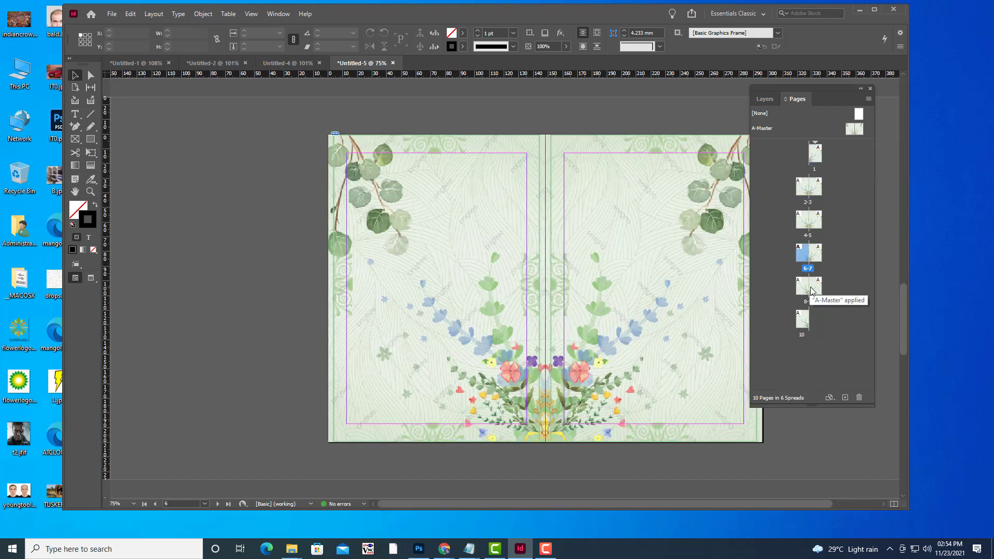
double_click(808, 286)
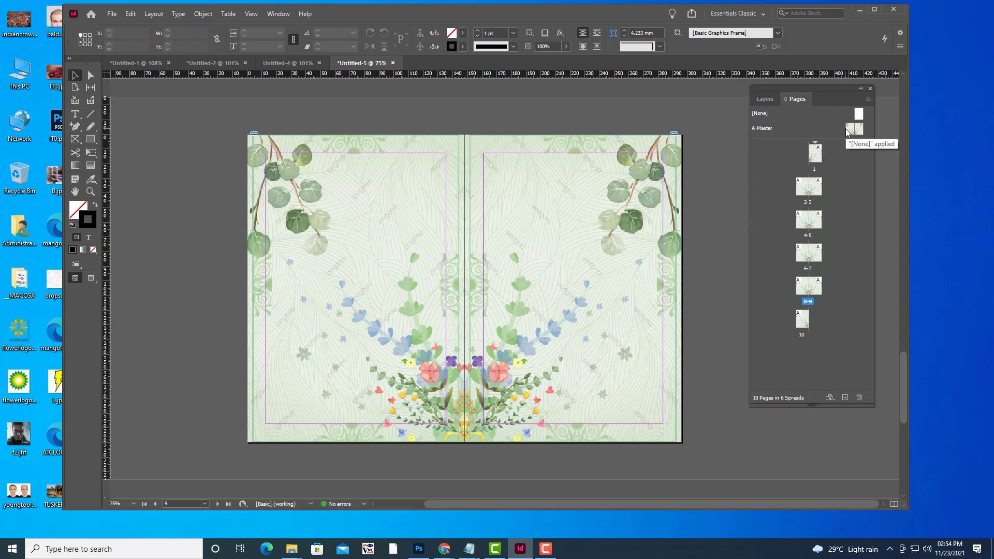
double_click(815, 154)
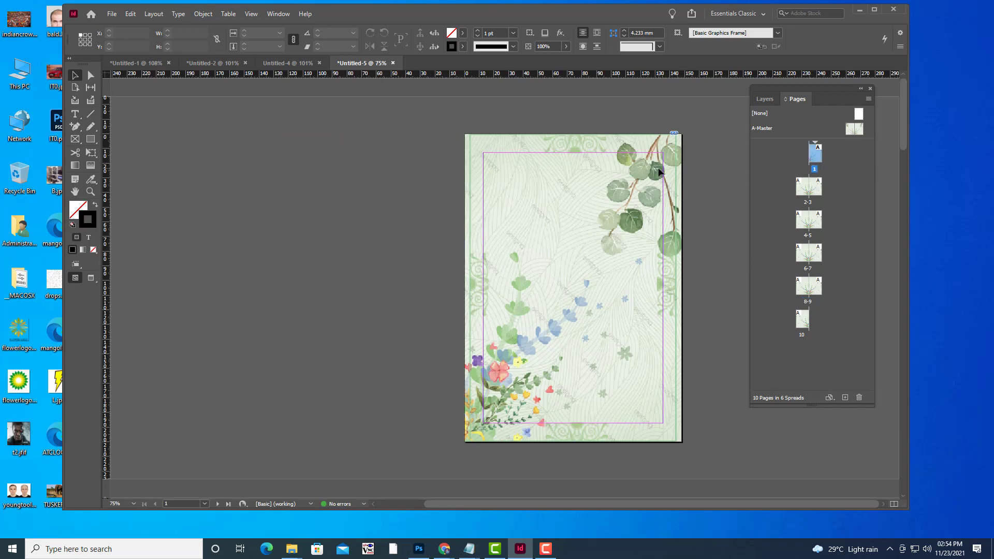
scroll(658, 171, down, 4)
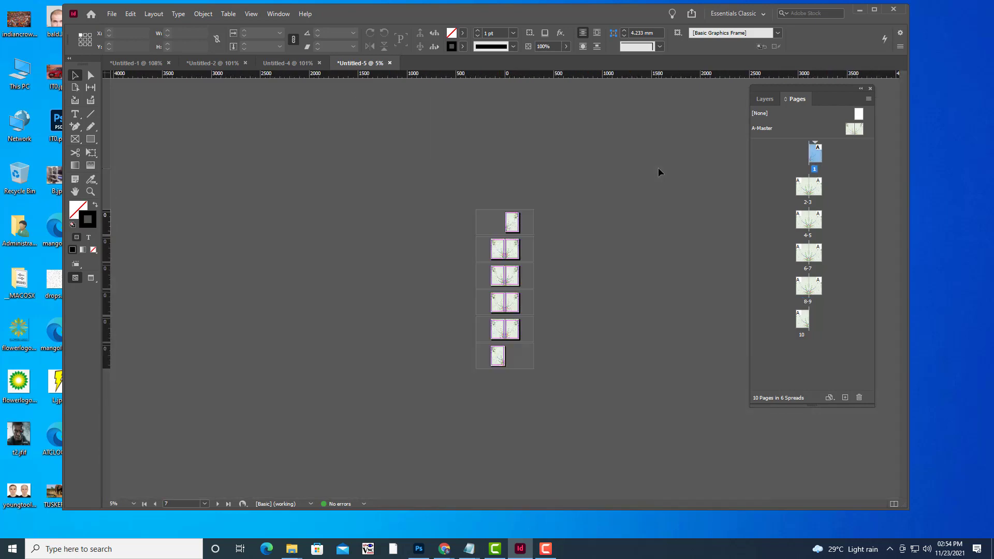
Compare the first spreads in Normal and Preview screen modes to see the background with and without guides and frame edges
scroll(658, 171, up, 2)
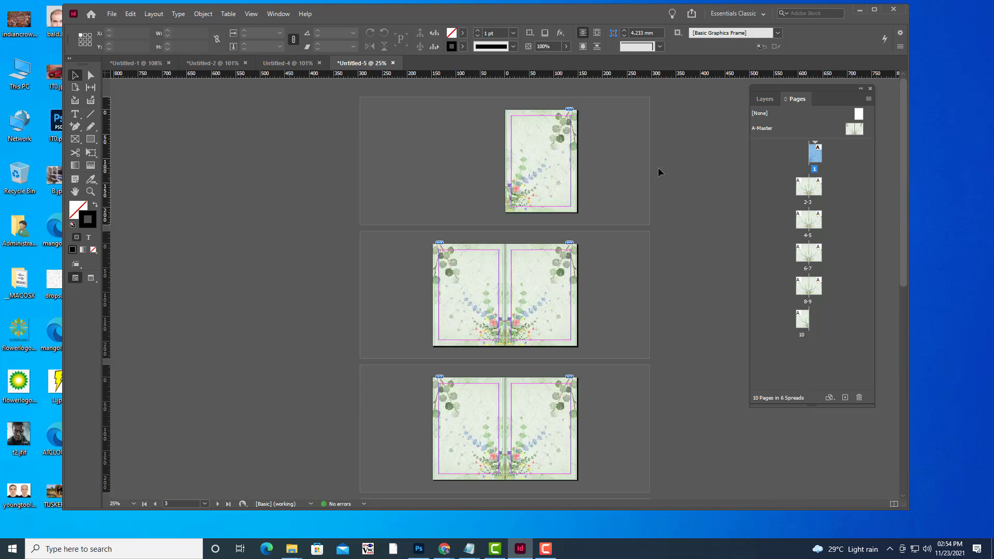
key(w)
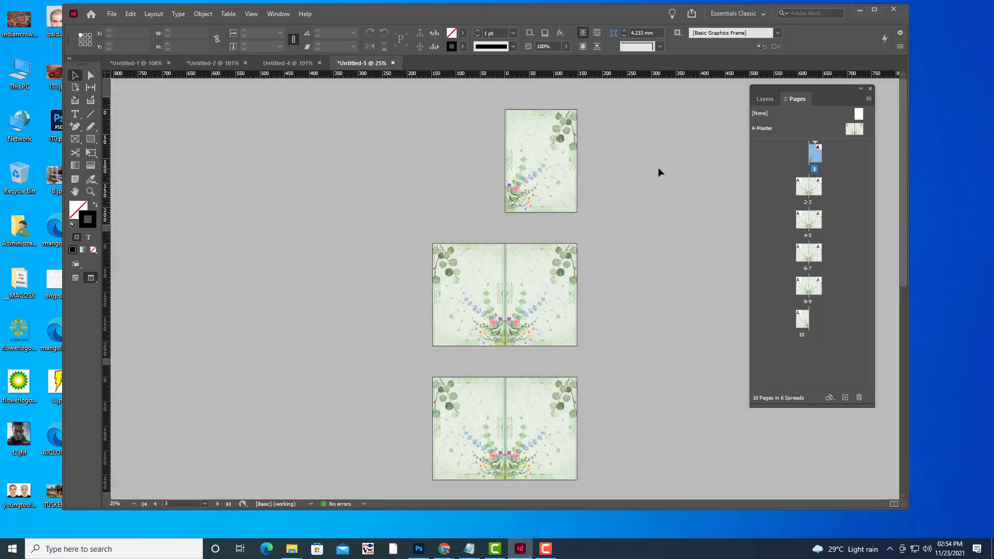
key(w)
key(w)
key(w)
key(w)
key(w)
key(w)
key(w)
key(w)
key(w)
key(w)
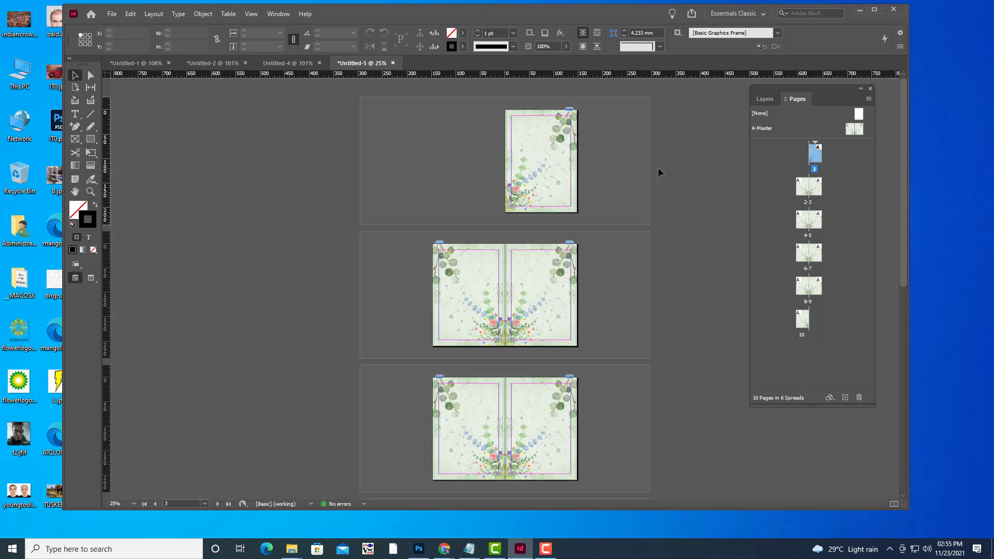
key(w)
key(w)
key(w)
key(w)
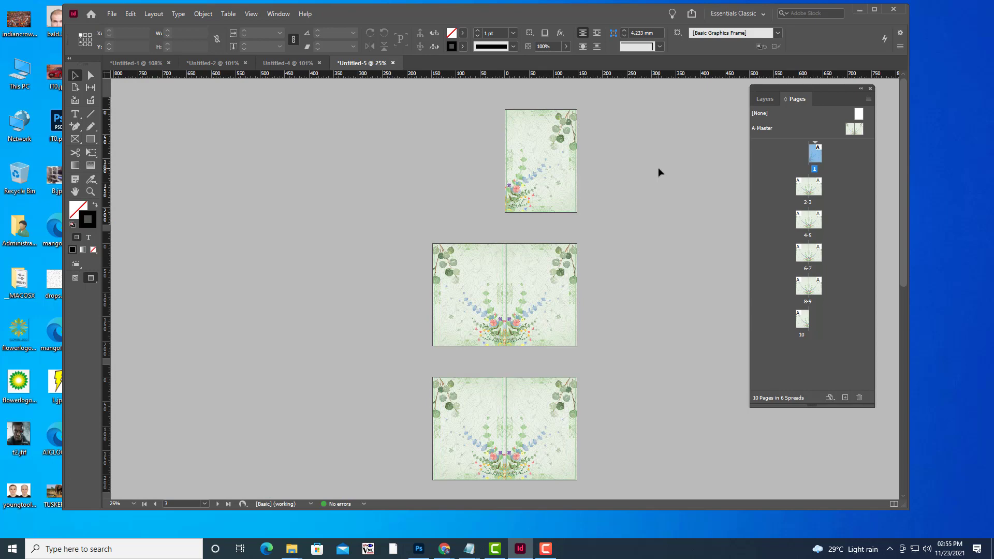
key(w)
Look through all ten pages up close, from page 1 to page 10 and back, to examine the mirrored background
scroll(655, 165, down, 10)
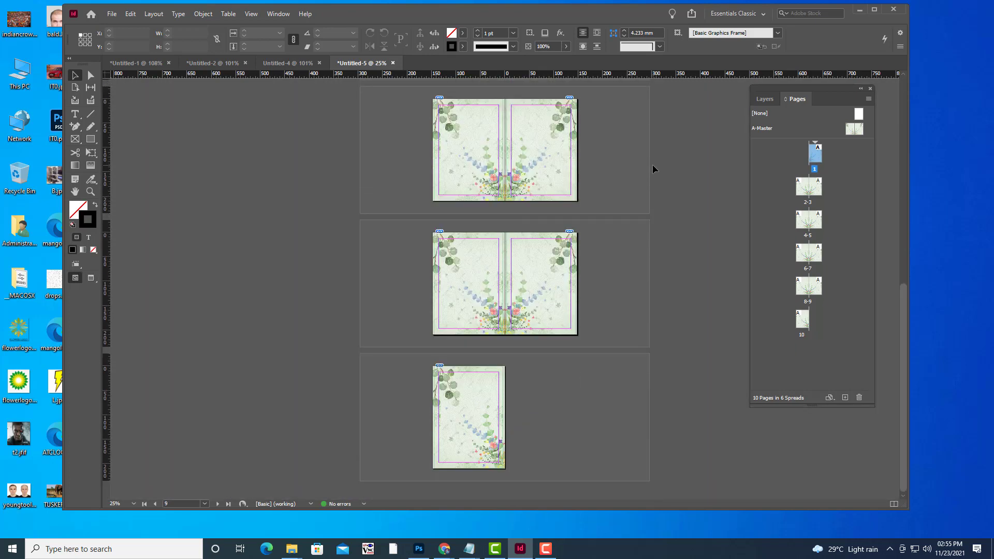
scroll(652, 168, up, 10)
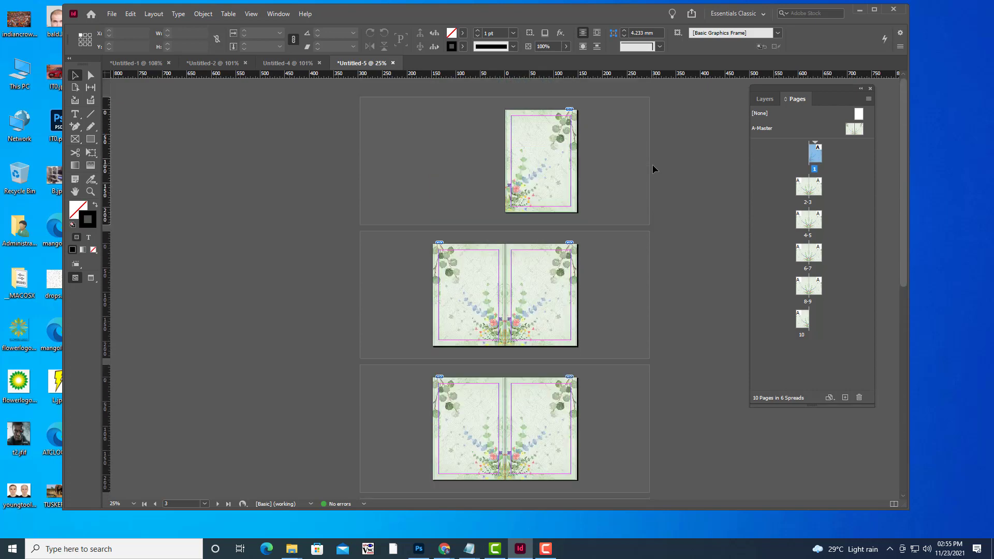
key(ctrl+equal)
key(ctrl+equal)
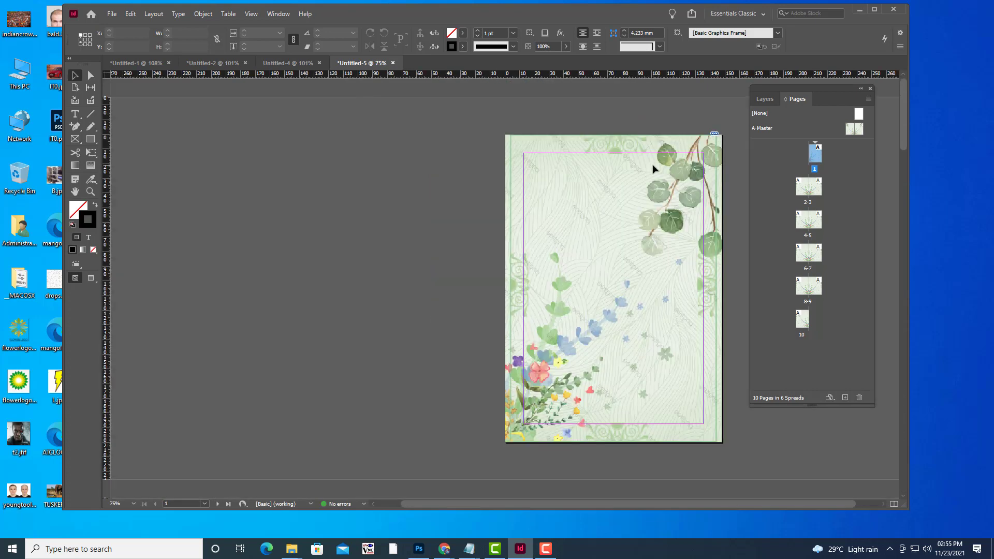
key(h)
drag(659, 202, 583, 202)
scroll(680, 261, down, 3)
scroll(681, 261, down, 15)
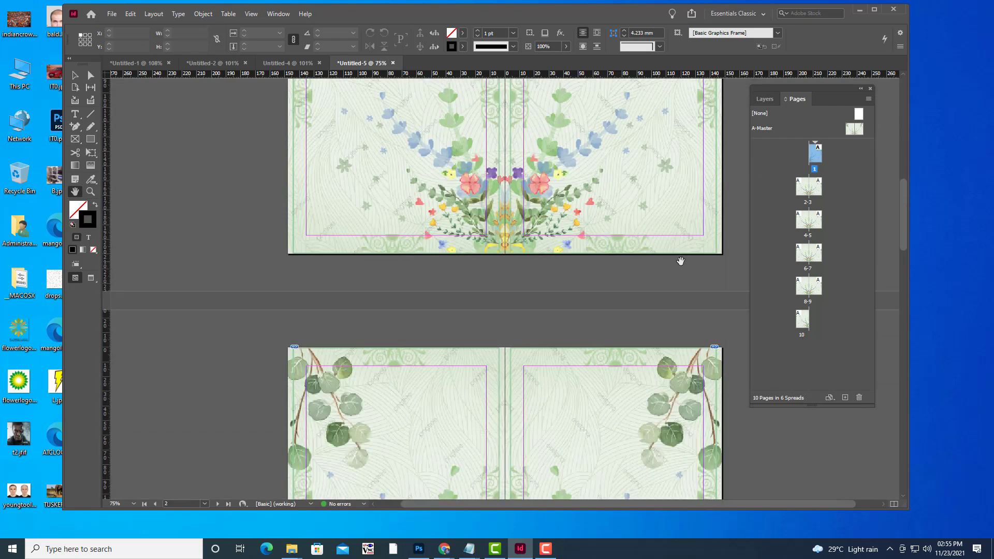
scroll(681, 260, down, 12)
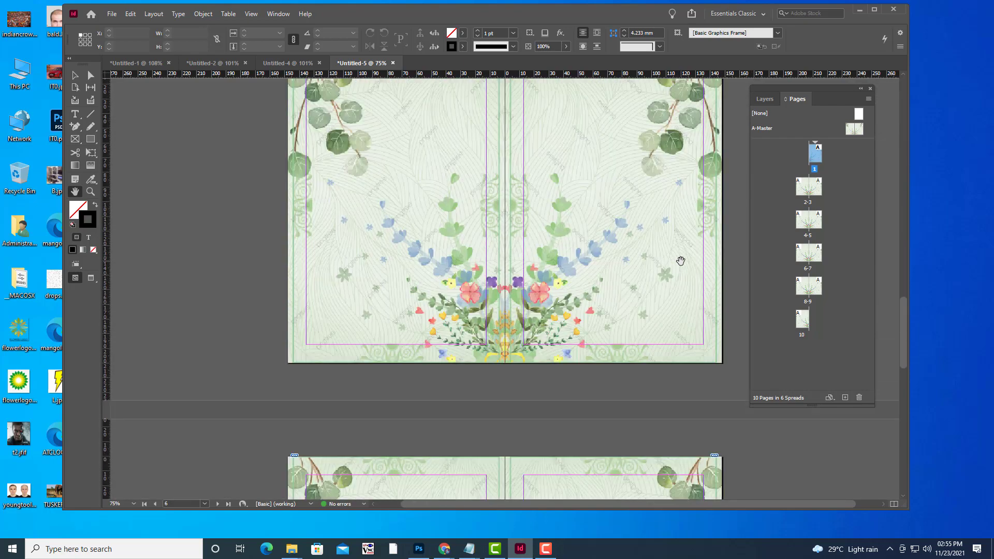
scroll(680, 261, down, 8)
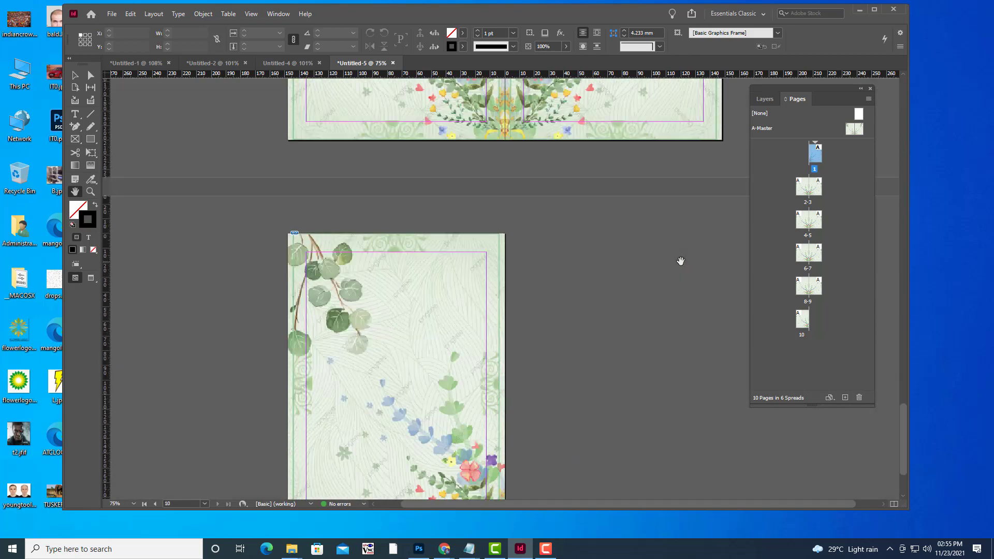
scroll(680, 261, up, 10)
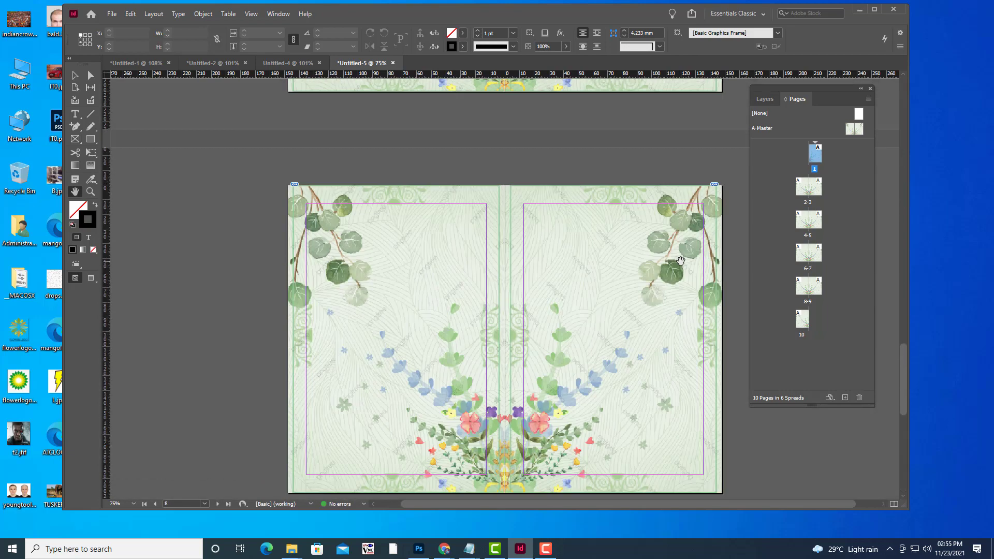
scroll(680, 261, up, 10)
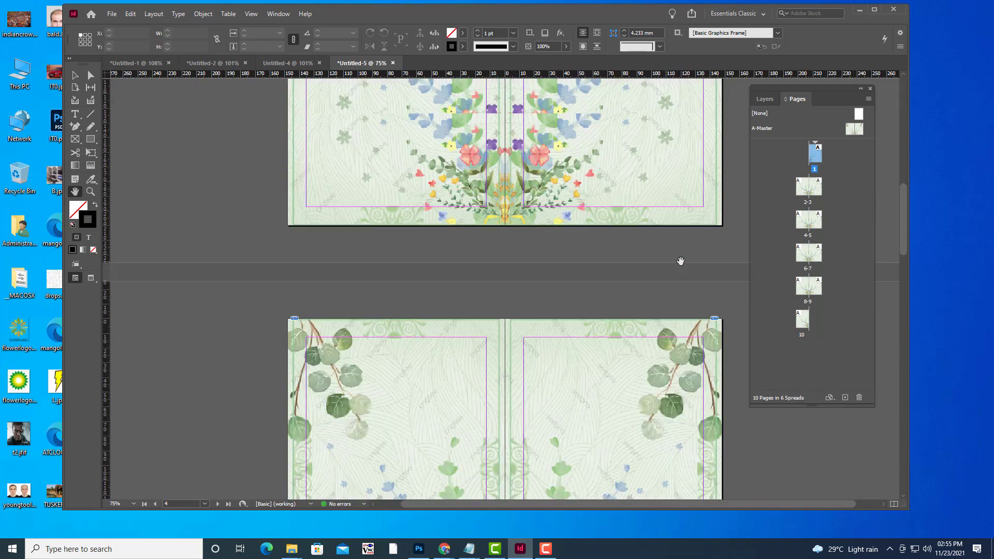
scroll(681, 260, up, 8)
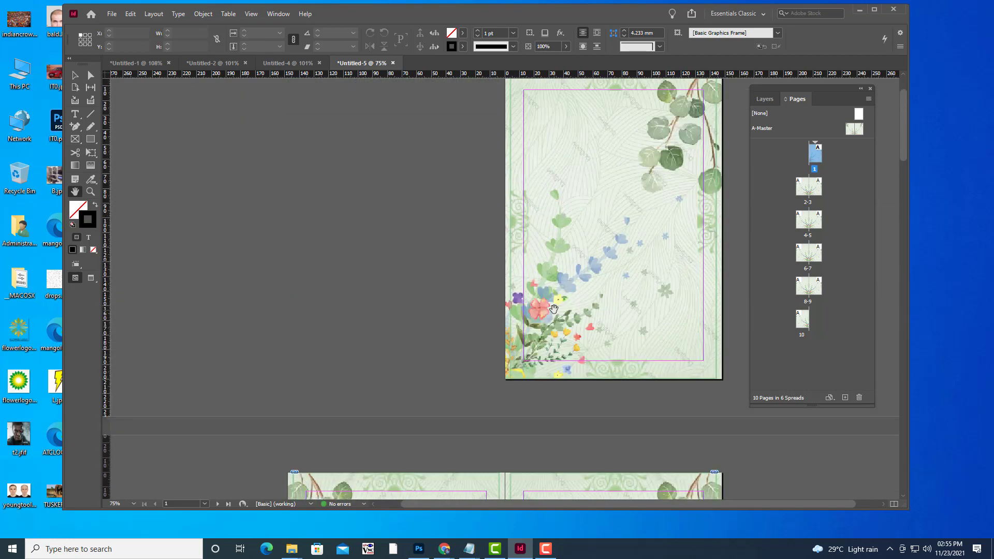
scroll(552, 309, up, 3)
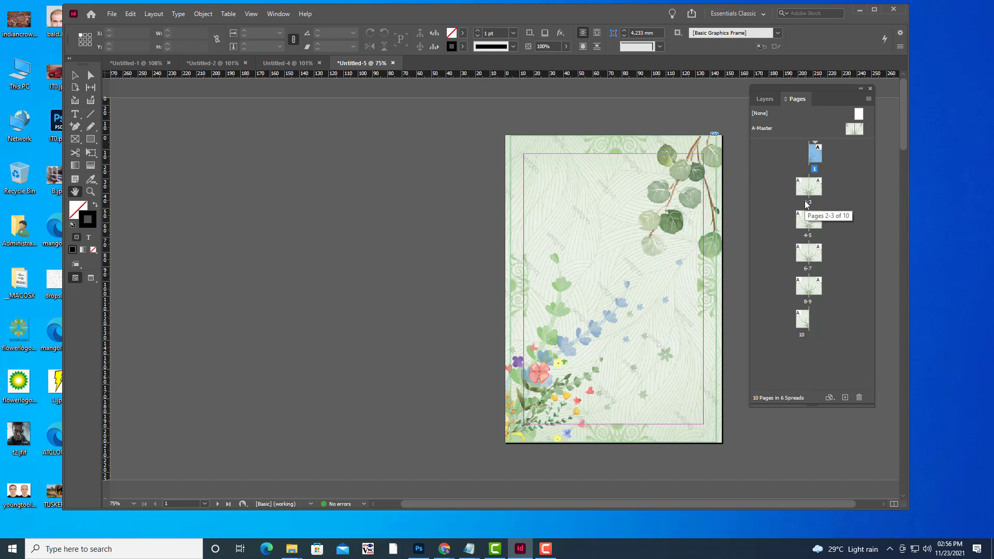
Open the A-Master spread and add a text frame about 54 by 10 mm reading "STORY BOOK" above the left page's top margin
key(ctrl+minus)
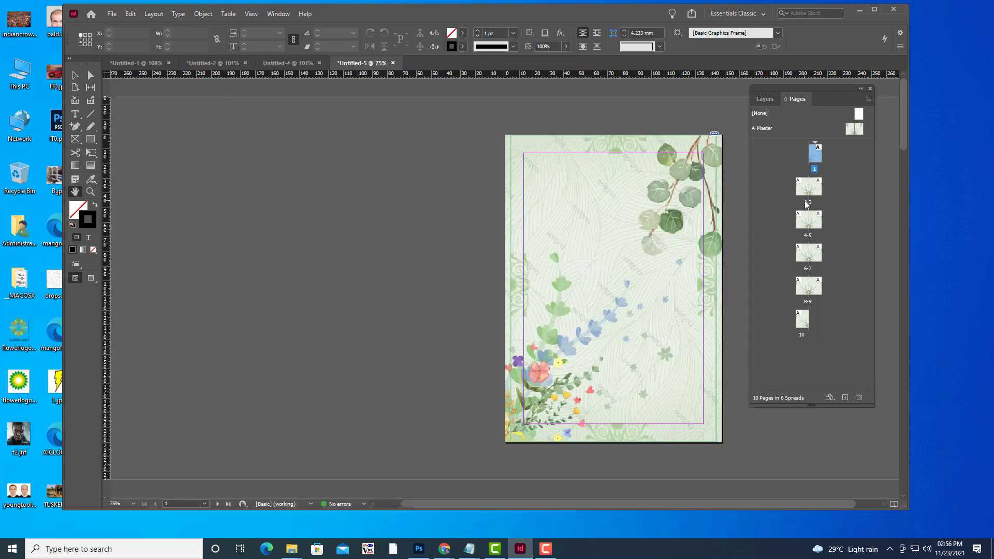
key(ctrl+1)
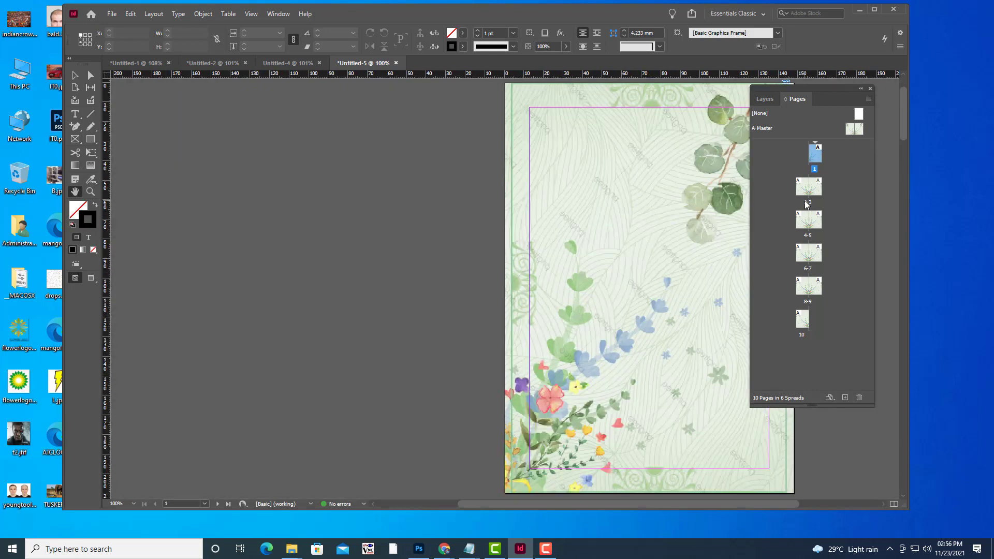
double_click(850, 130)
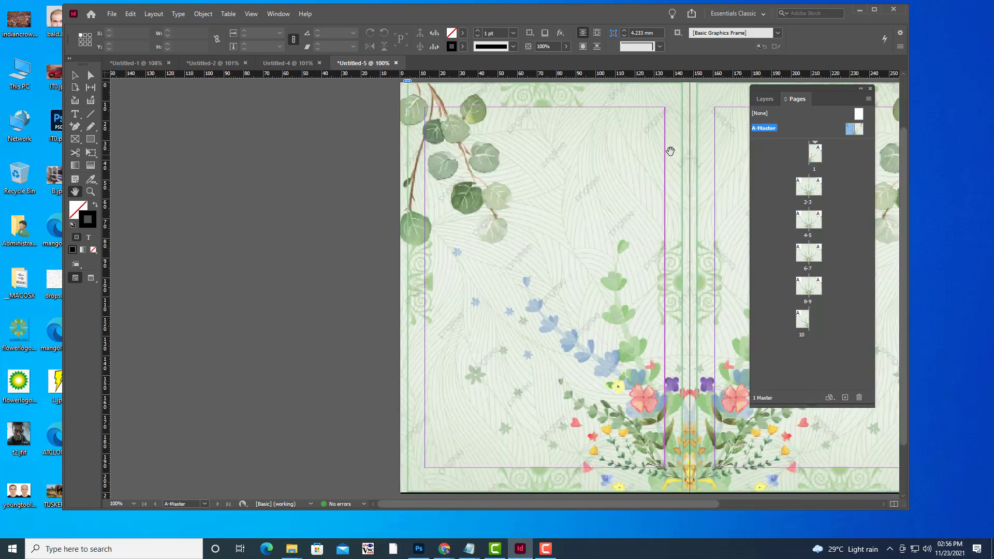
drag(670, 151, 521, 173)
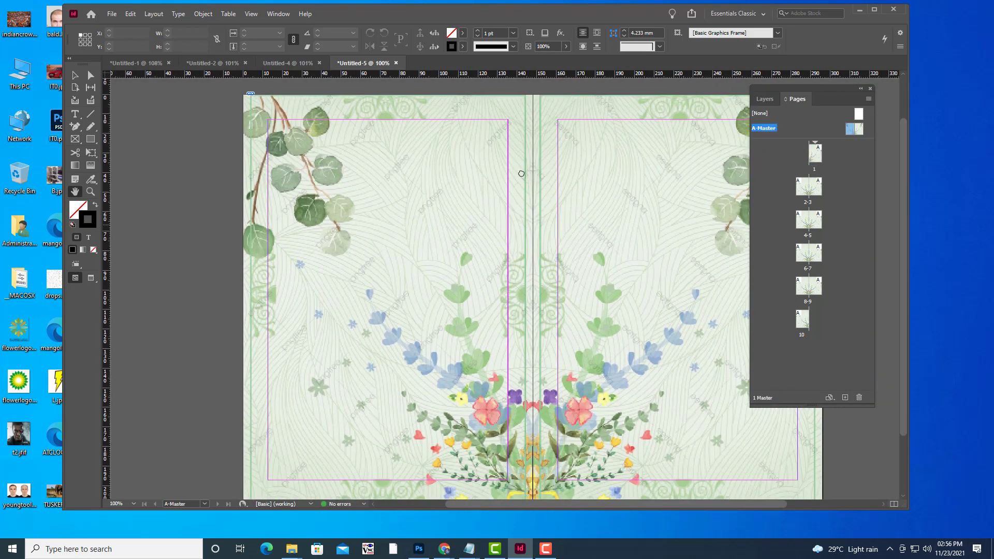
drag(383, 180, 365, 189)
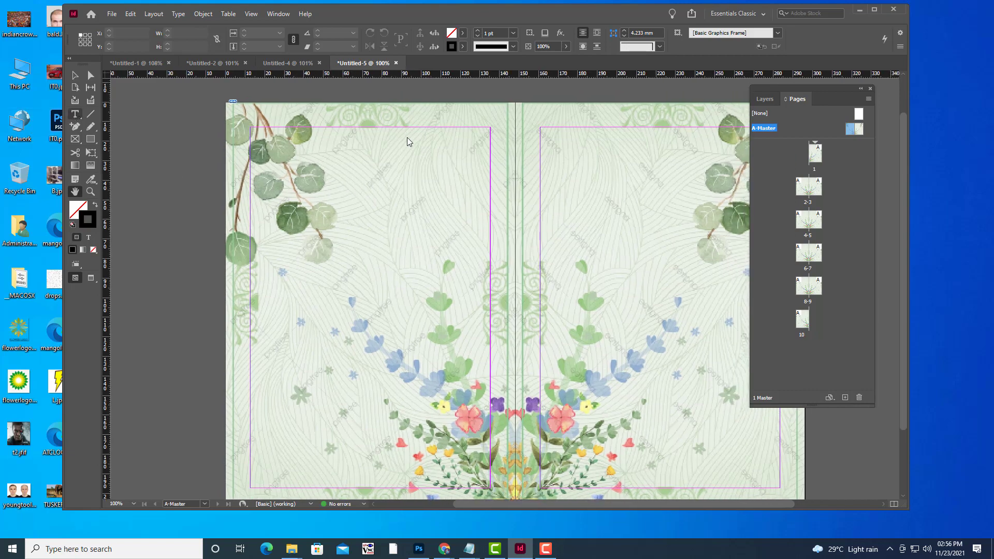
click(75, 115)
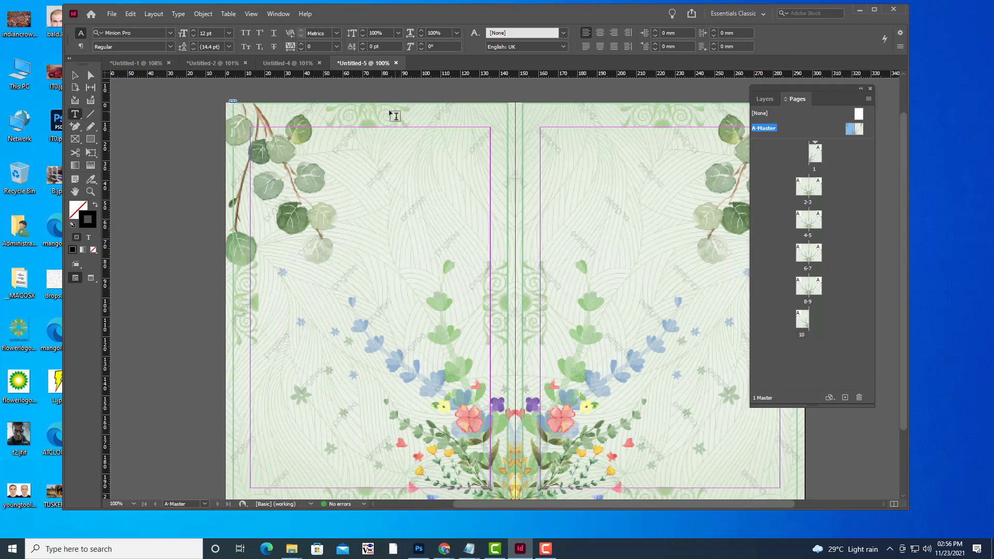
drag(384, 106, 491, 130)
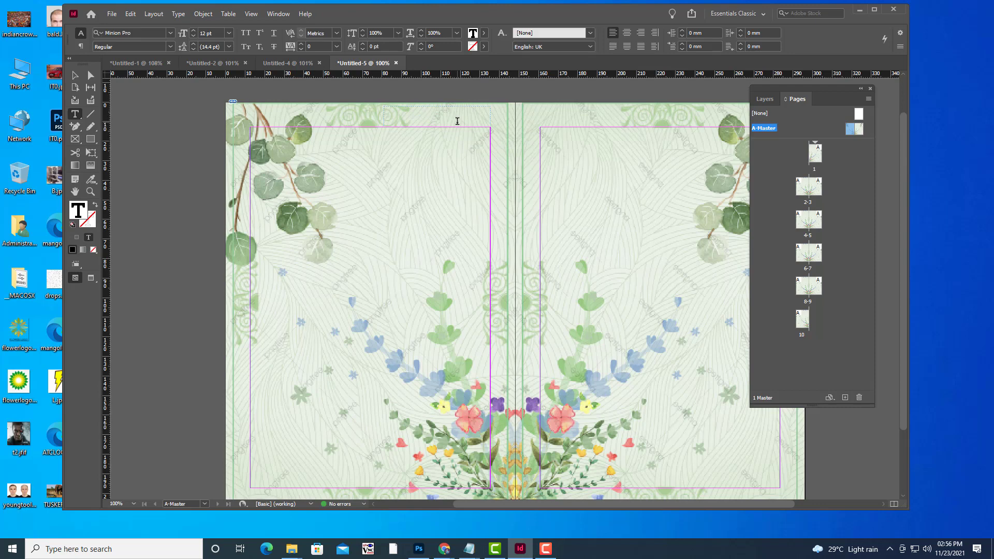
text(s)
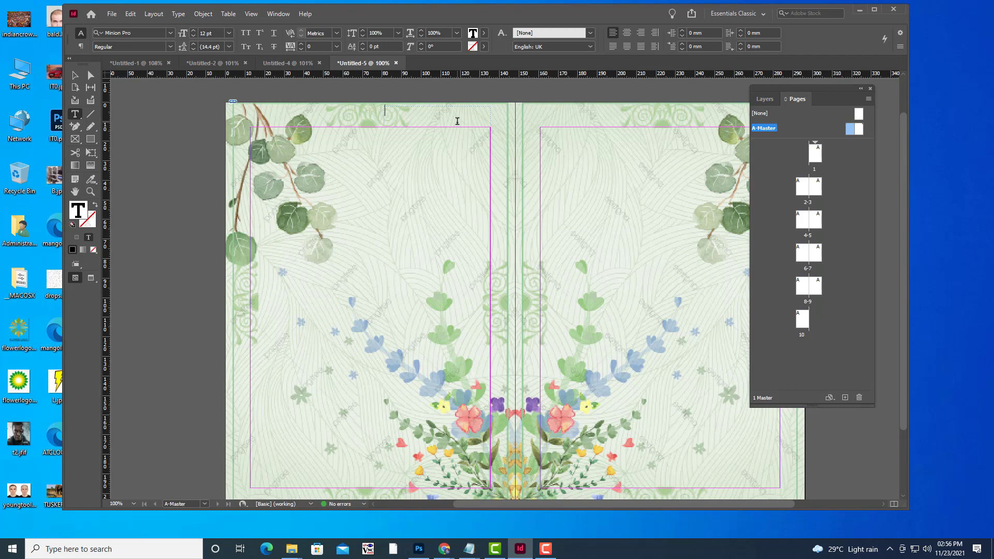
text(STORY BOOK)
Enlarge the STORY BOOK text to 22 pt and uncover the right master page's upper area
drag(435, 108, 377, 110)
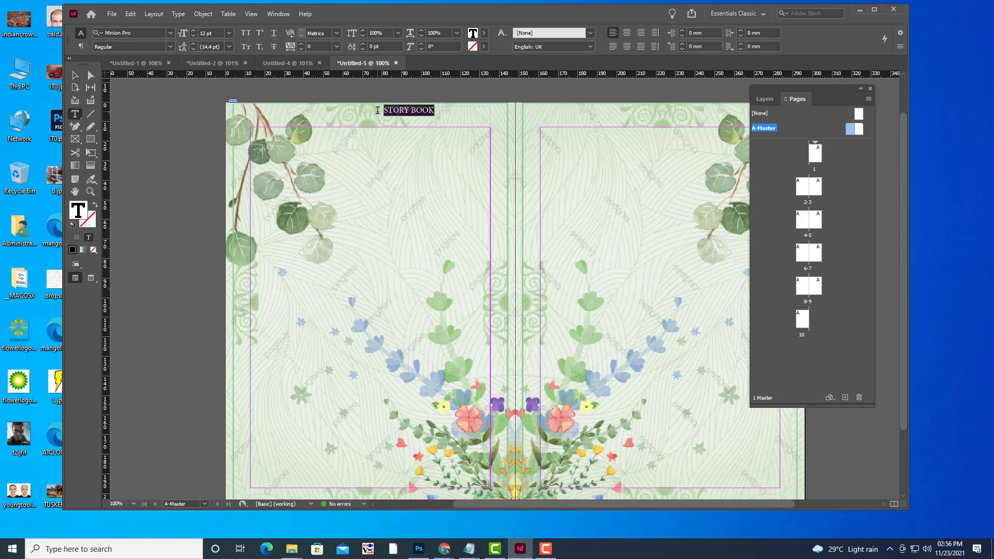
key(ctrl+shift+period)
key(ctrl+shift+period)
key(ctrl+shift+period)
key(ctrl+shift+period)
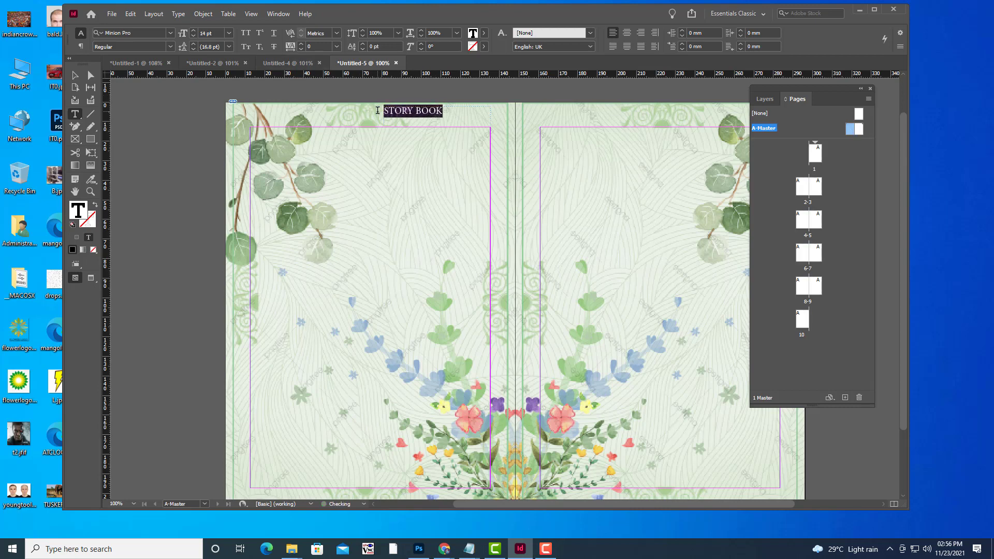
key(ctrl+shift+period)
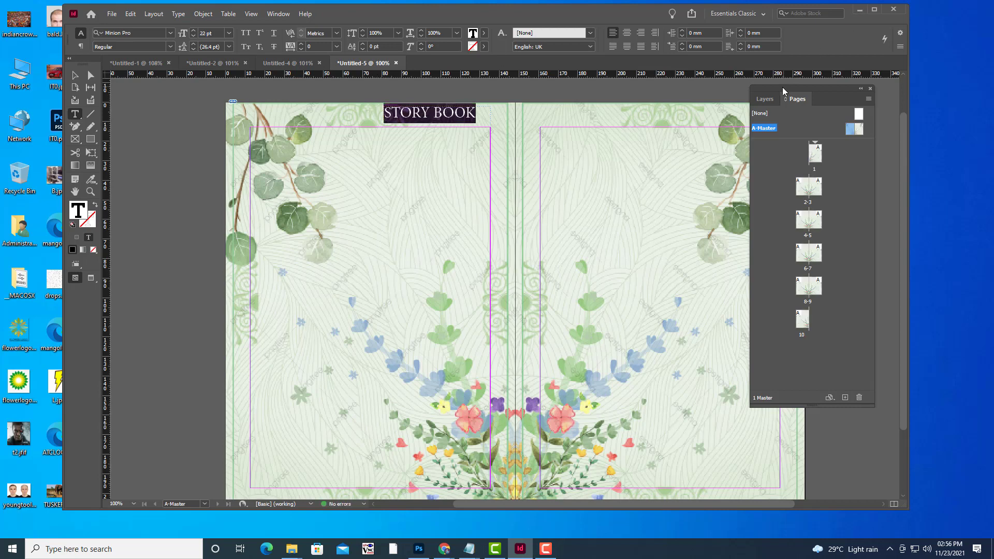
drag(781, 88, 834, 182)
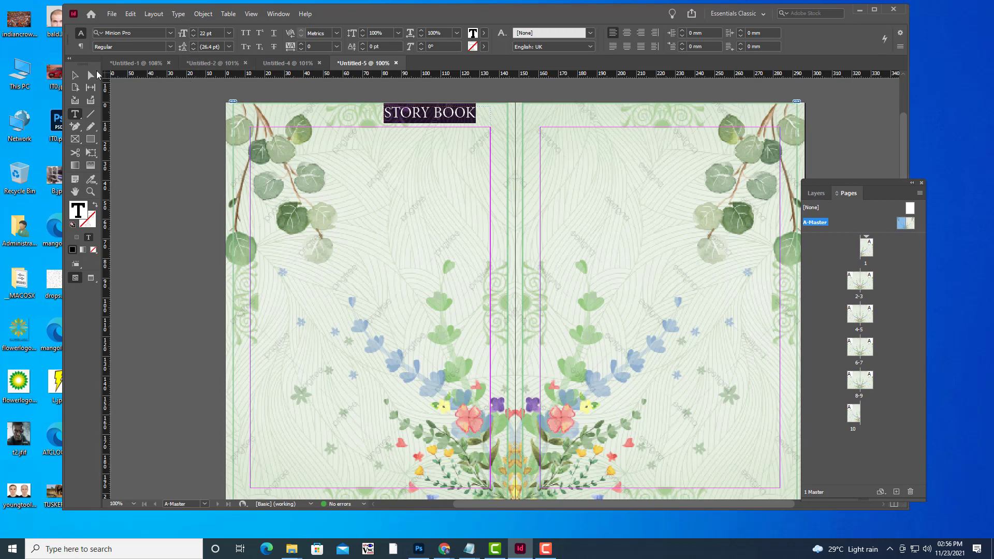
Change the font of the STORY BOOK text to Arial Black
click(134, 33)
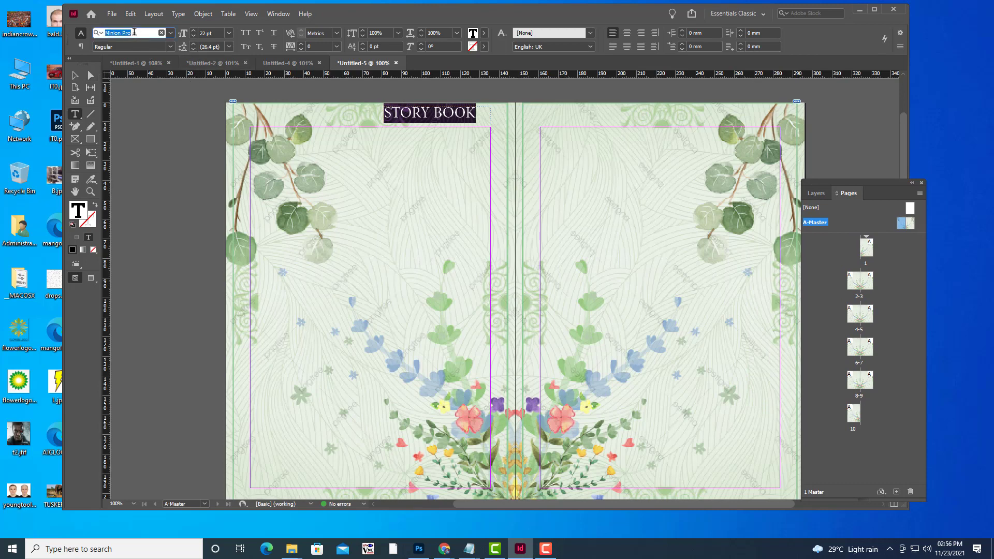
text(ARAI)
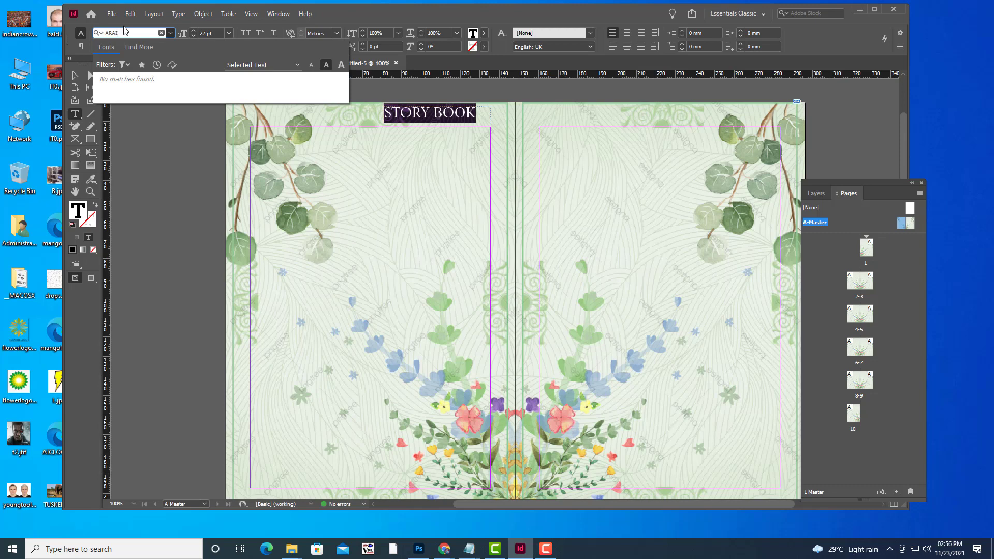
key(BackSpace)
key(BackSpace)
key(BackSpace)
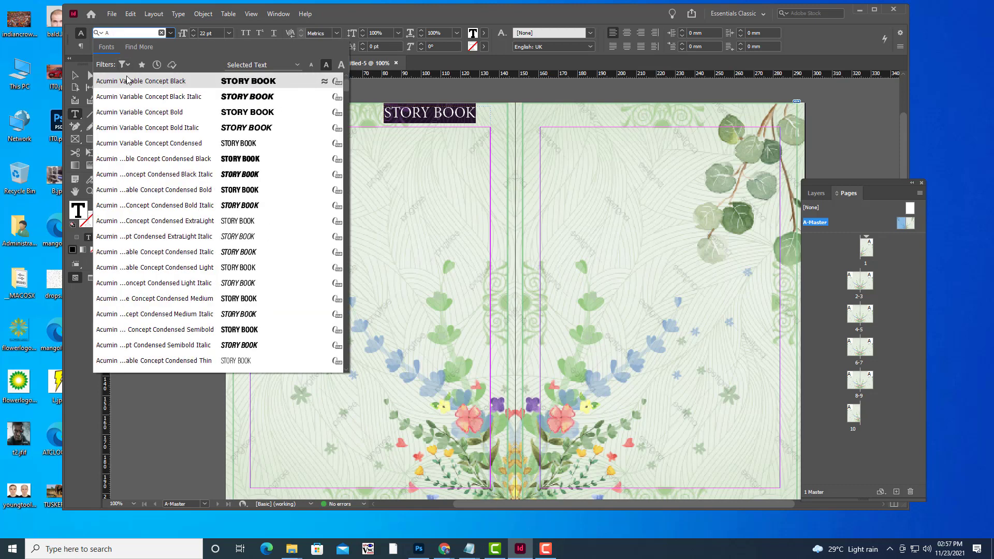
text(R)
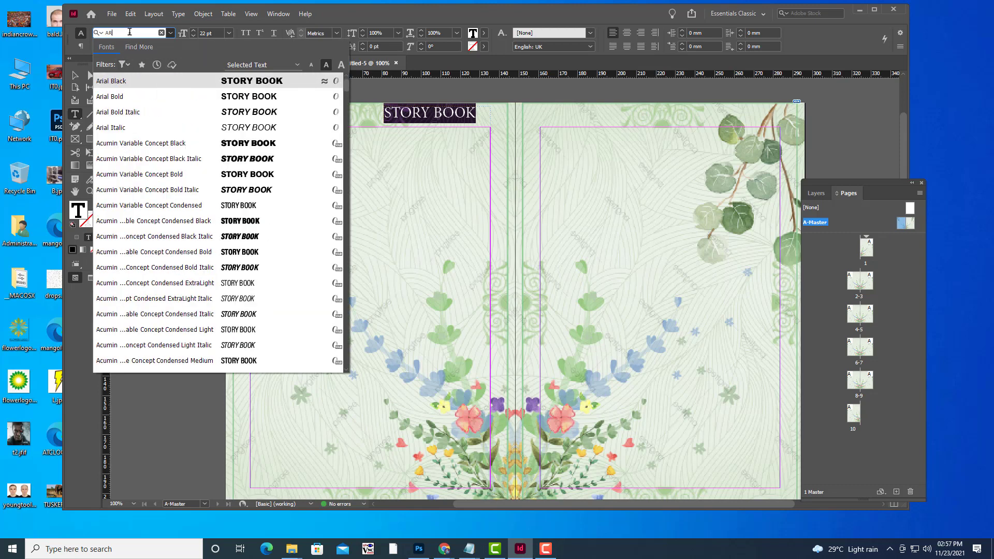
key(Return)
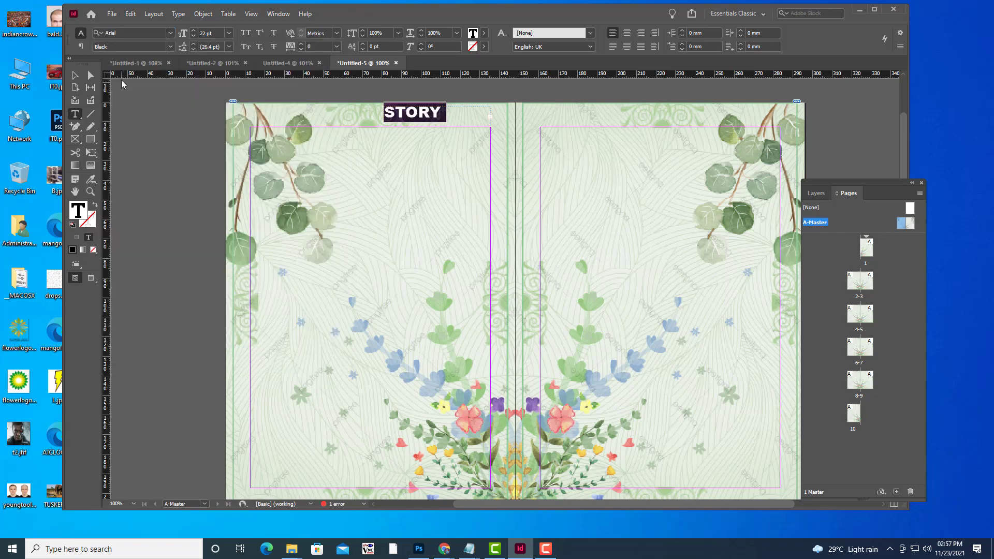
Widen the STORY BOOK frame to 67 mm and duplicate it onto the right master page at X 216.3 mm, Y 2.367 mm
click(74, 77)
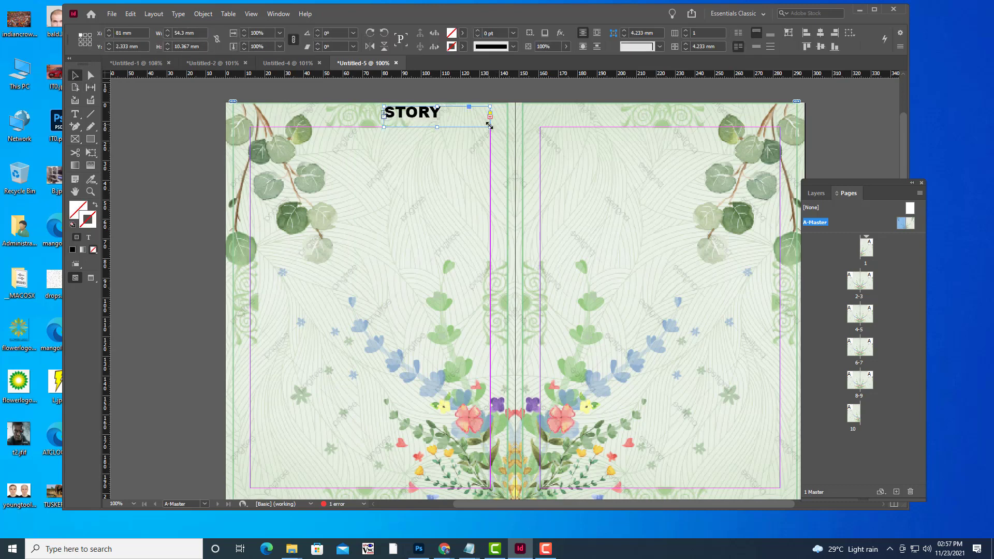
drag(490, 125, 467, 120)
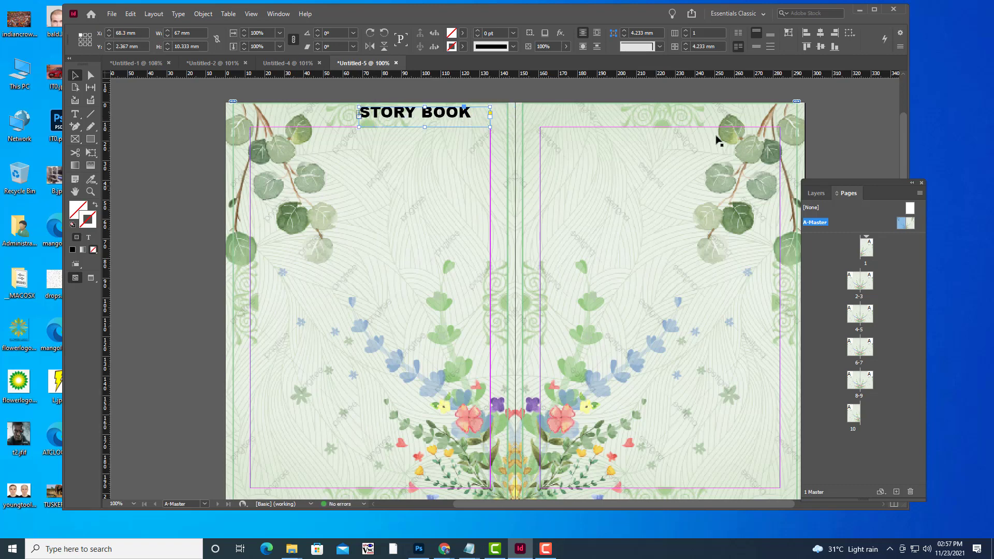
scroll(716, 139, up, 2)
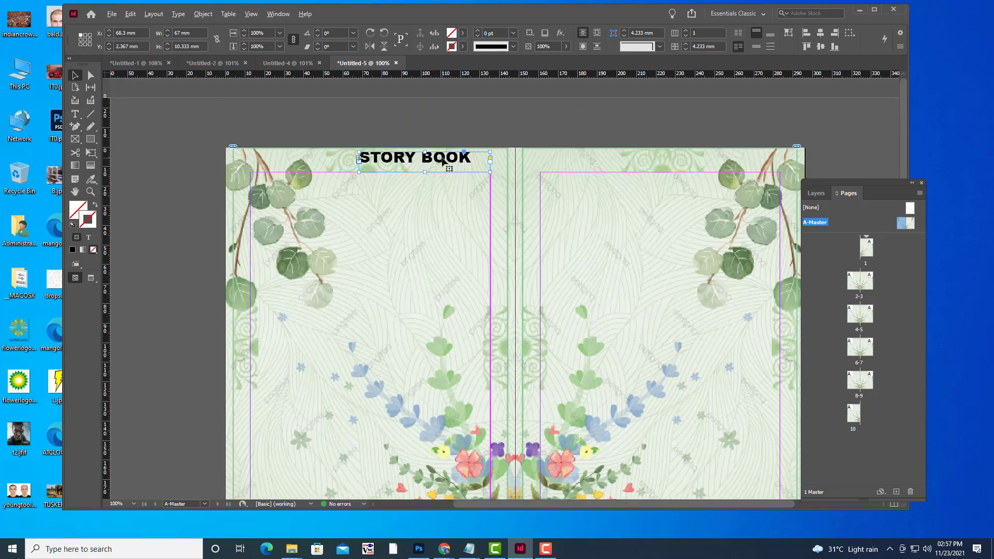
drag(450, 162, 724, 159)
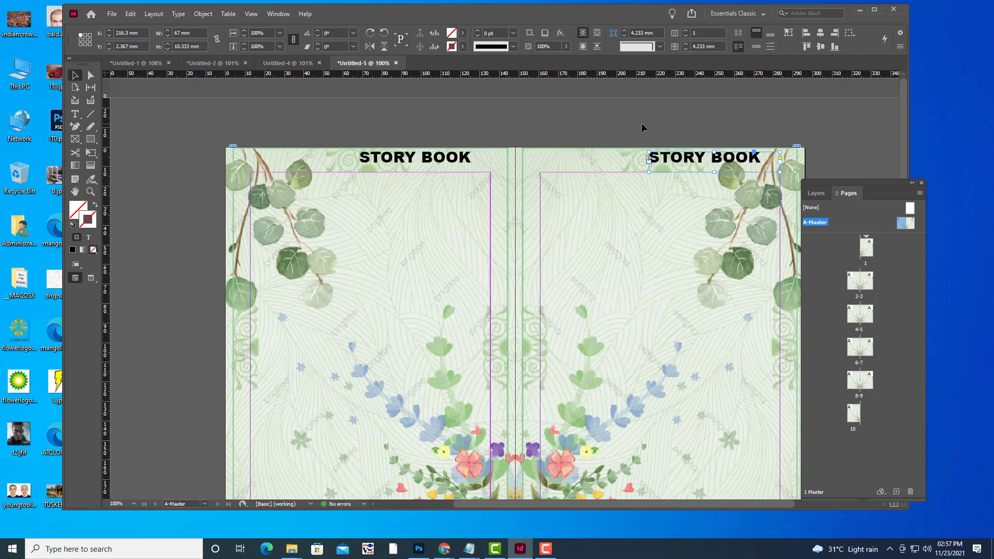
Inspect the STORY BOOK headers on both A-Master pages and move the floating Pages panel higher
click(641, 124)
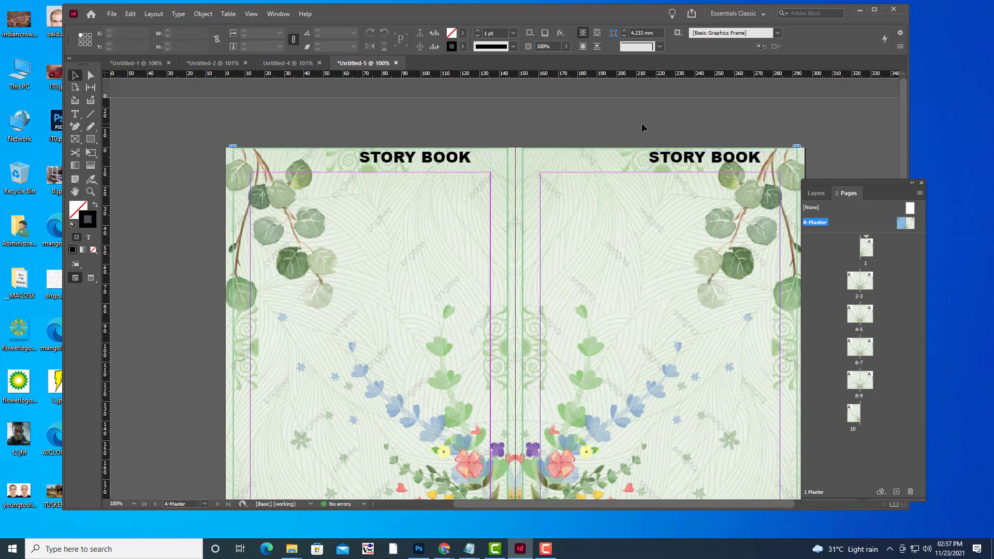
click(703, 161)
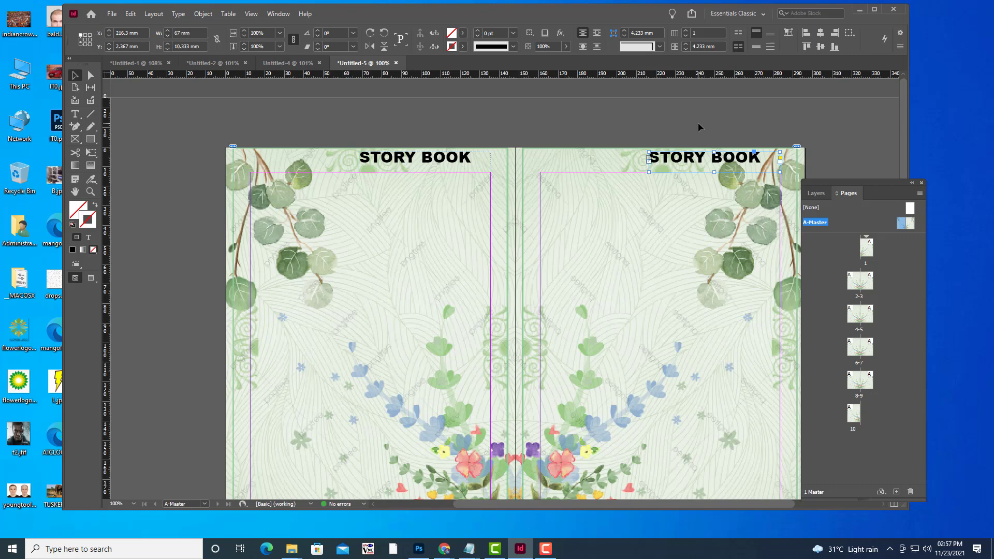
scroll(698, 122, down, 2)
scroll(697, 122, up, 2)
drag(872, 181, 862, 107)
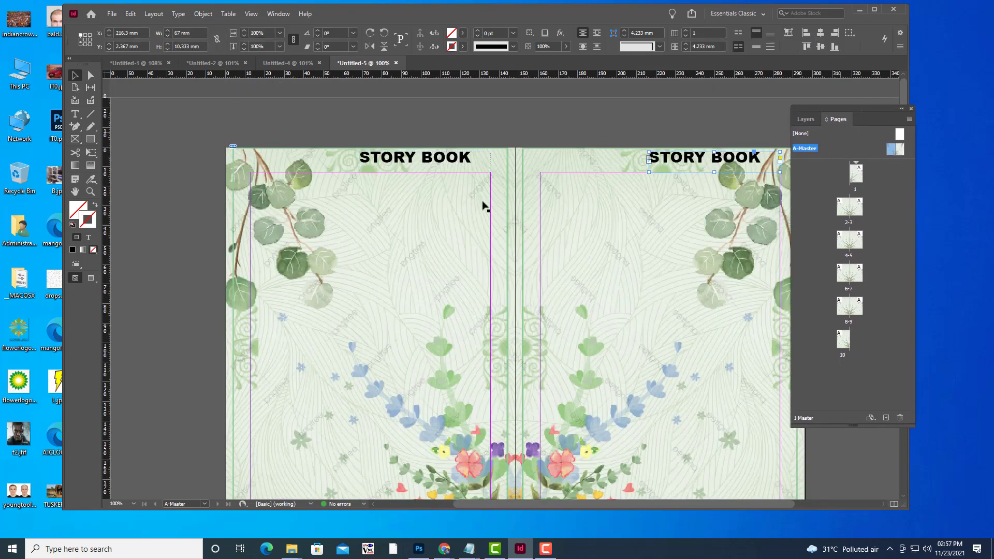
click(393, 157)
click(665, 162)
View document spreads 2-3, 4-5, 6-7 and 8-9 to check the master background and header on them
double_click(848, 207)
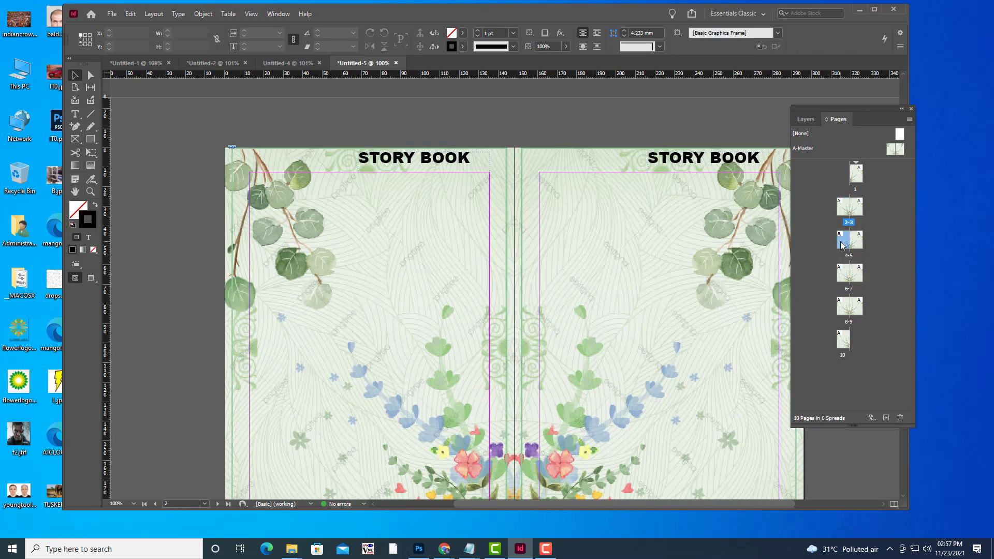
double_click(849, 240)
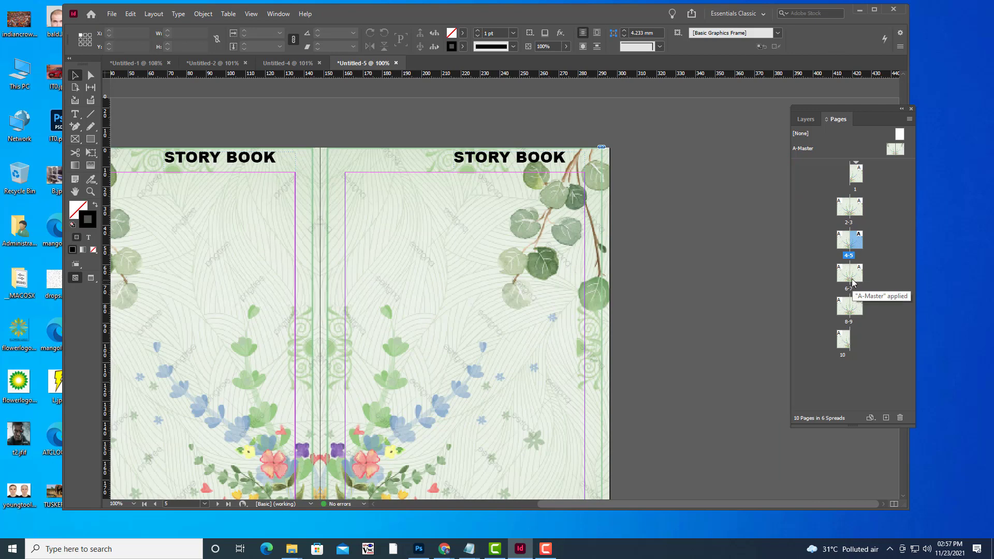
double_click(849, 273)
double_click(857, 274)
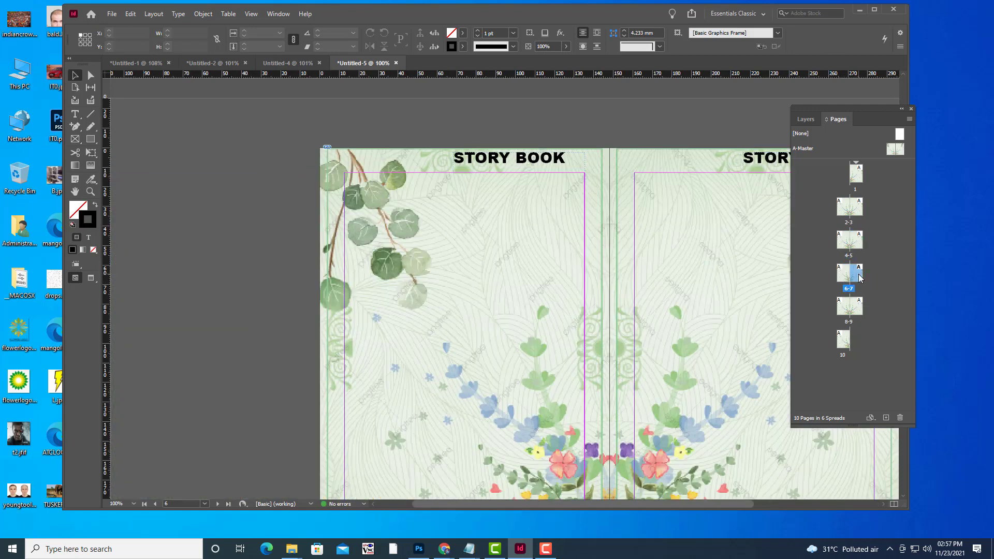
click(843, 311)
double_click(844, 311)
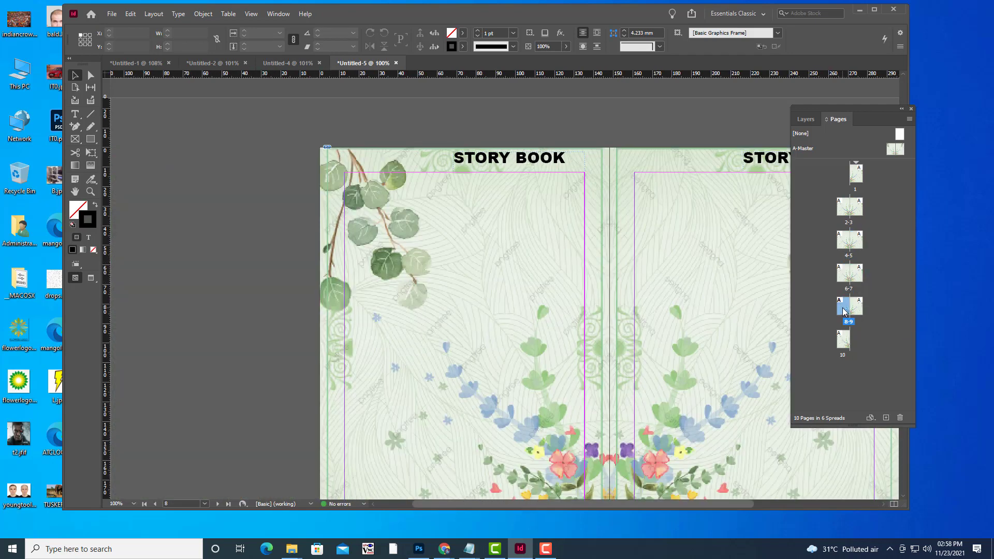
double_click(860, 310)
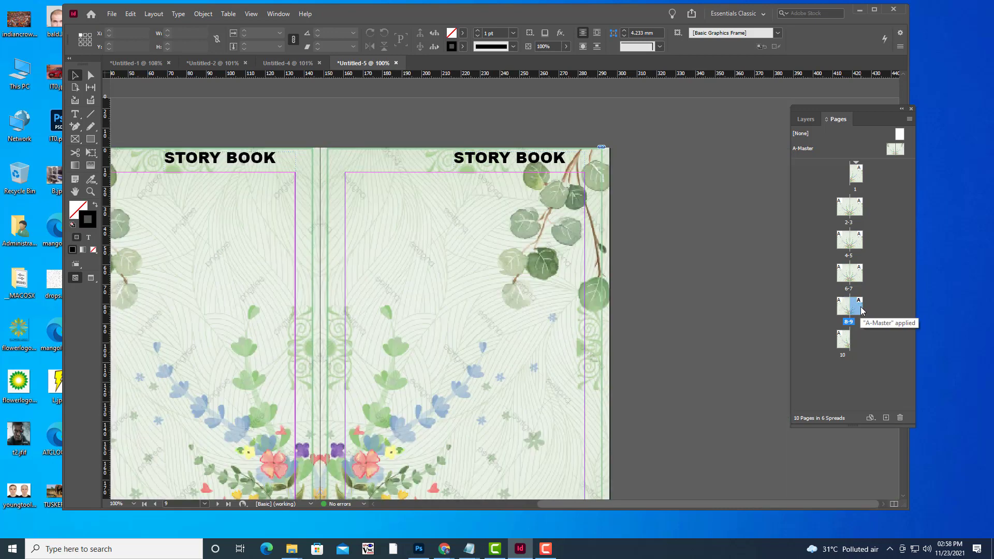
Open the A-Master spread and try to adjust the opacity of the left page's background image
double_click(890, 149)
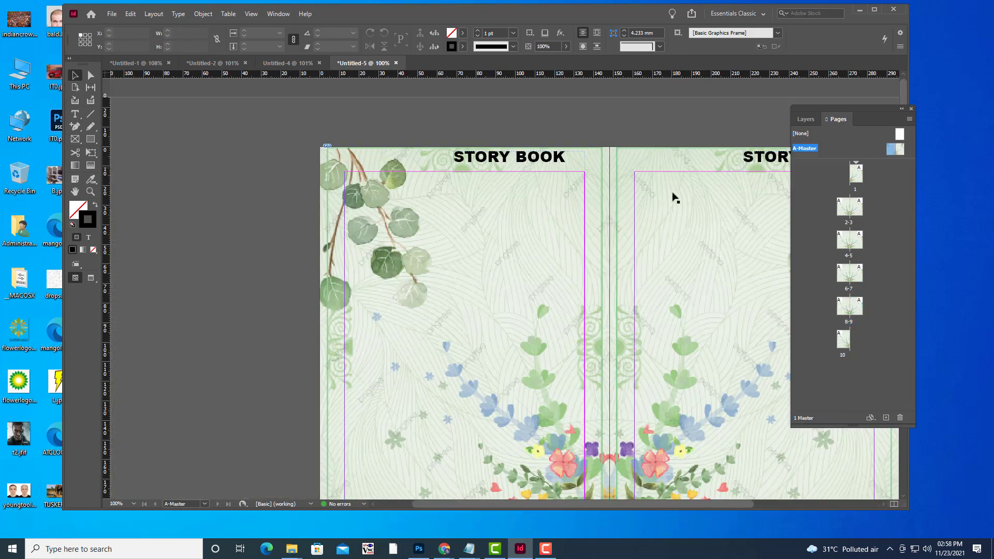
click(605, 193)
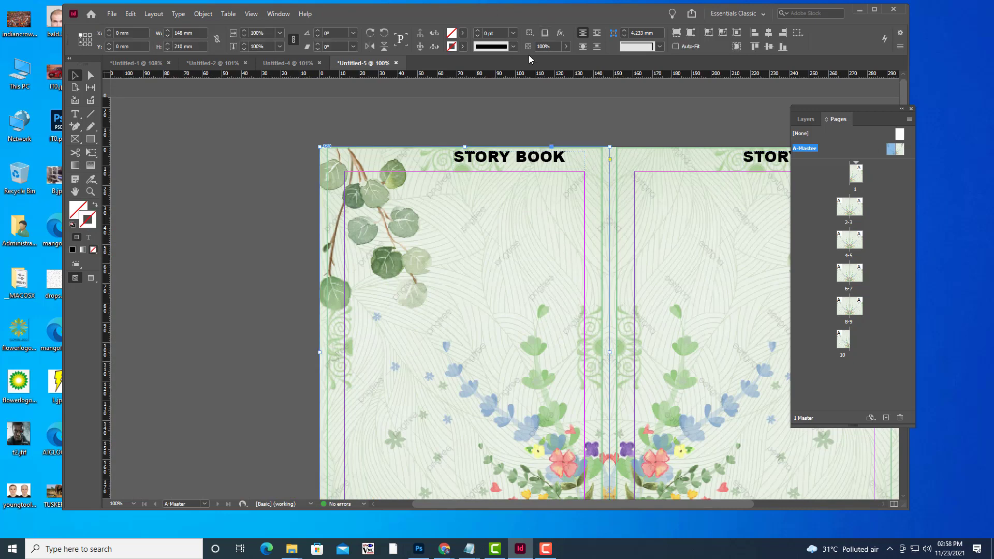
click(566, 47)
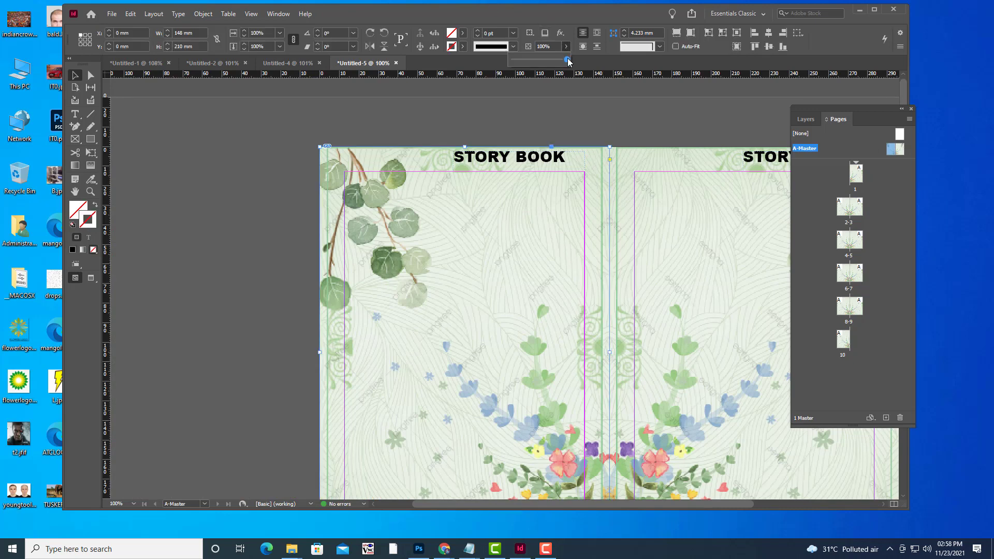
drag(567, 60, 609, 77)
click(609, 48)
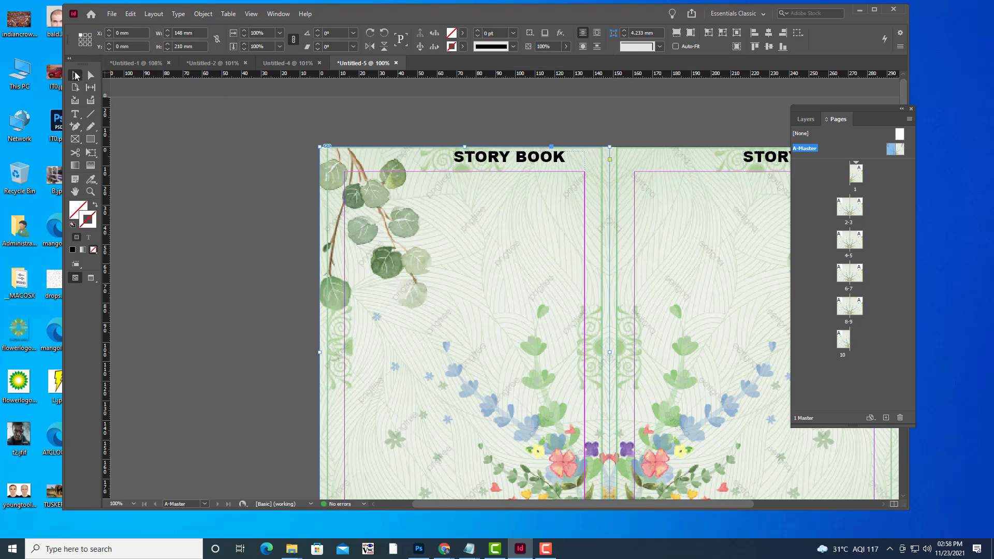
click(546, 120)
scroll(677, 129, down, 6)
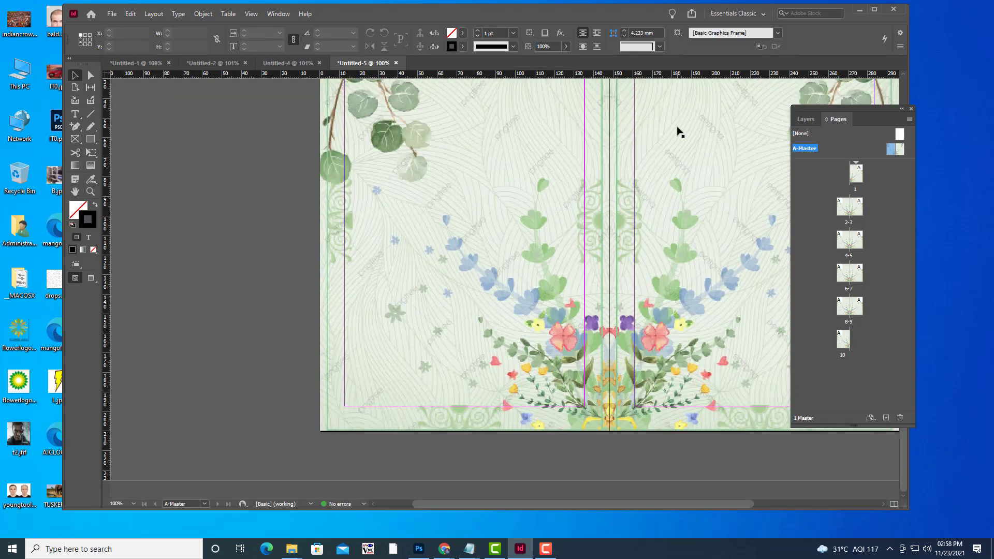
scroll(676, 128, up, 6)
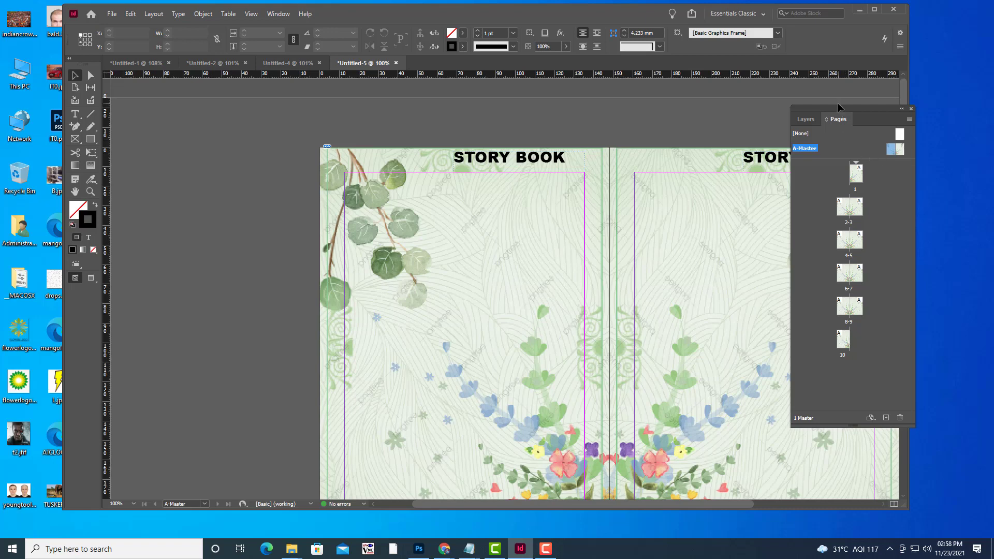
drag(839, 109, 724, 75)
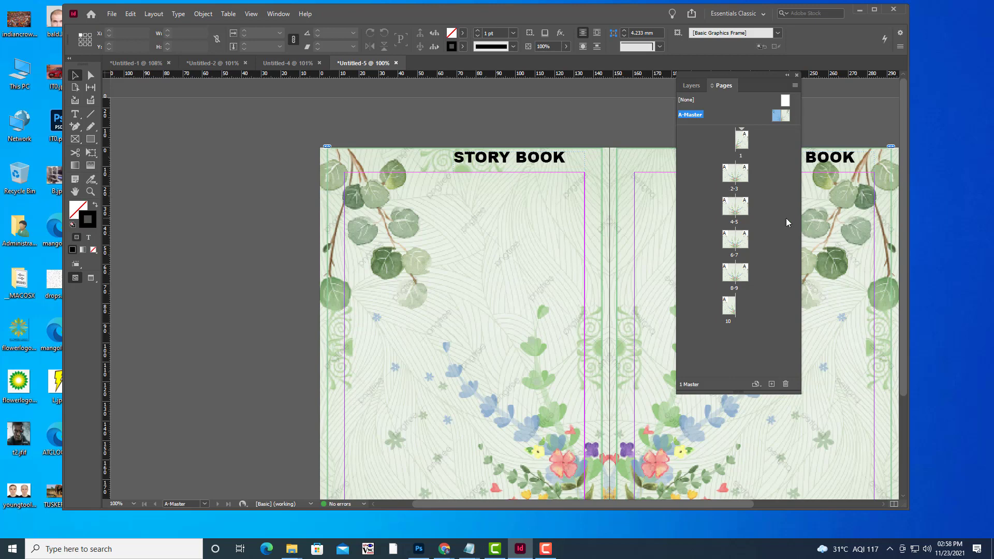
click(739, 242)
click(728, 272)
click(741, 272)
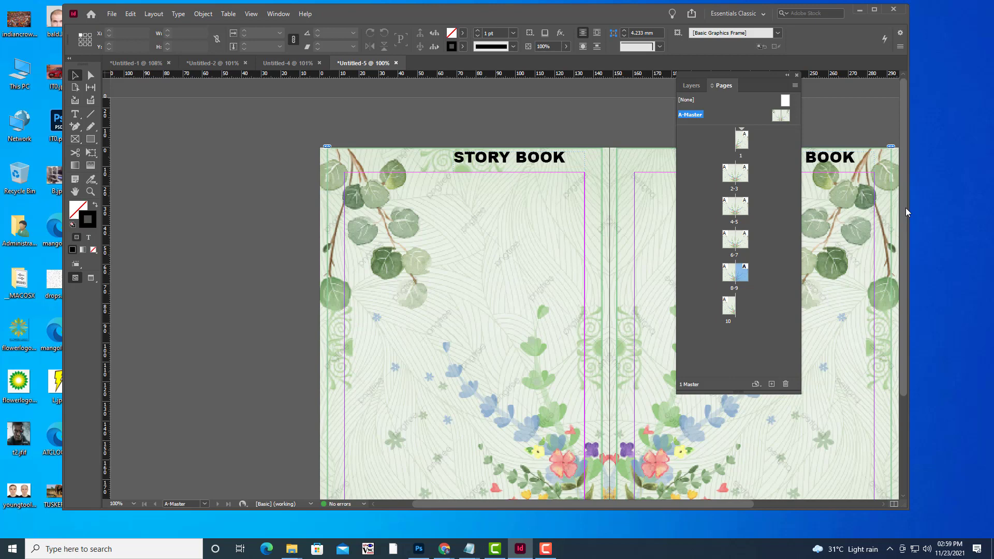
Minimize InDesign, open pagedesign.jpg from the desktop in Adobe Photoshop 2021 and enlarge its document window
click(859, 11)
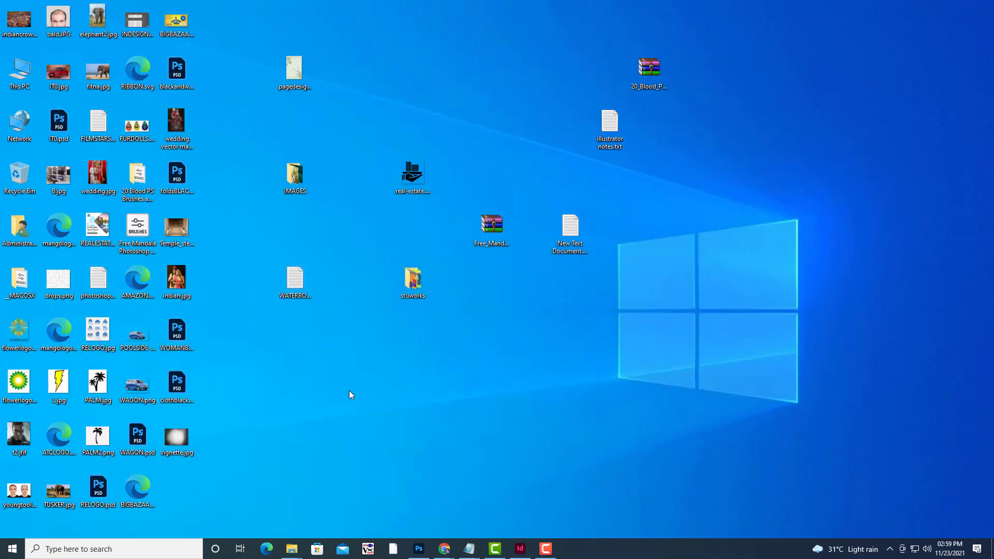
right_click(302, 60)
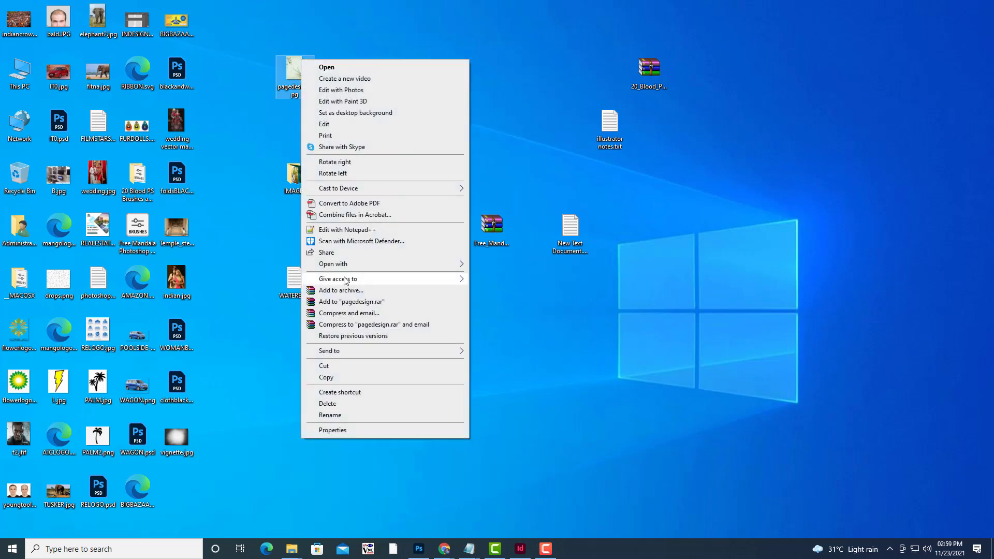
mouse_move(348, 269)
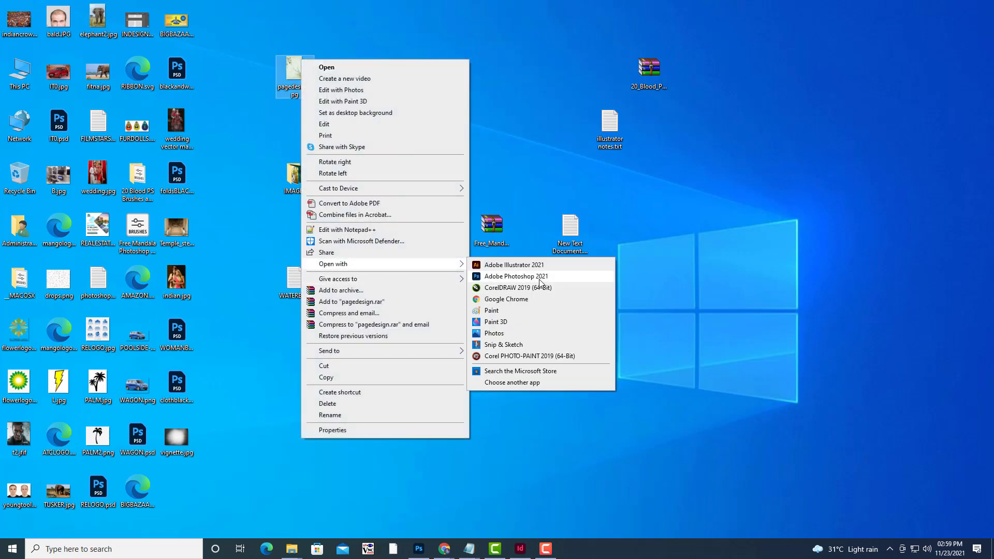
click(539, 279)
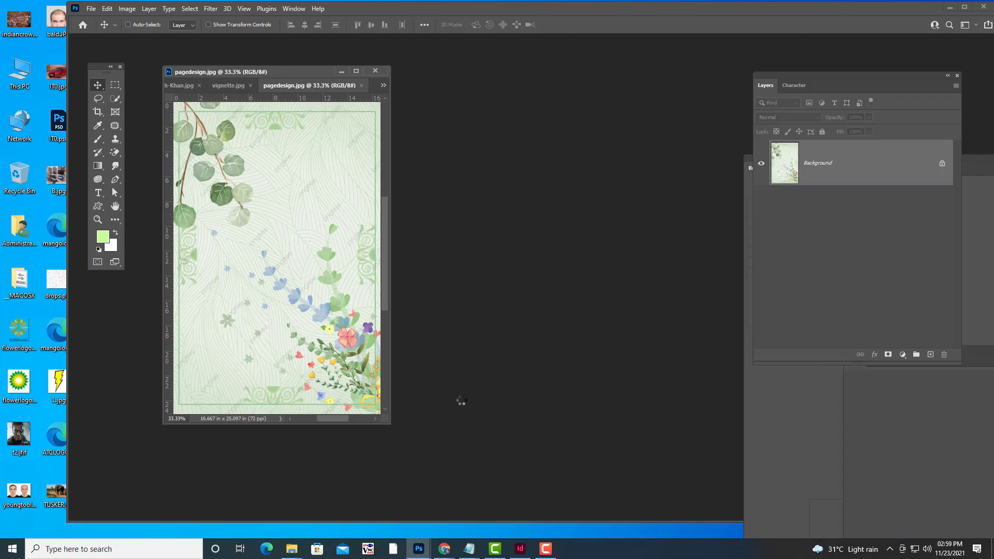
drag(376, 420, 742, 486)
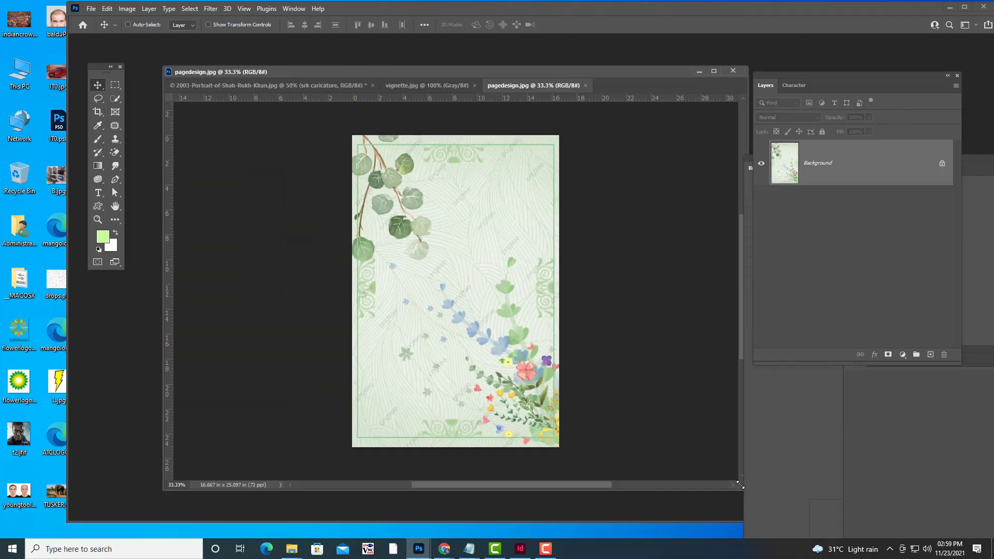
Convert the locked Background of pagedesign.jpg into a regular layer named Layer 0 and reposition the image window and Layers panel
double_click(886, 174)
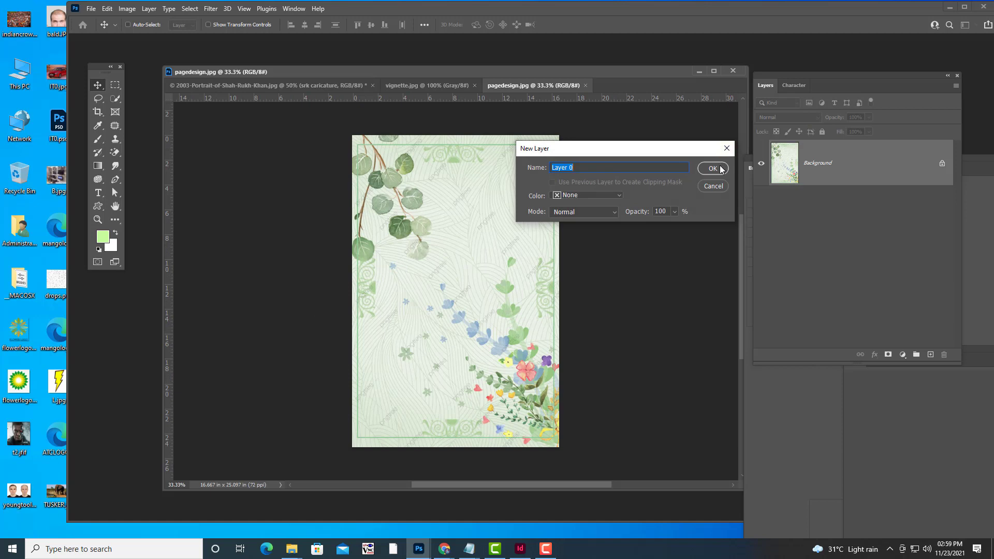
click(716, 168)
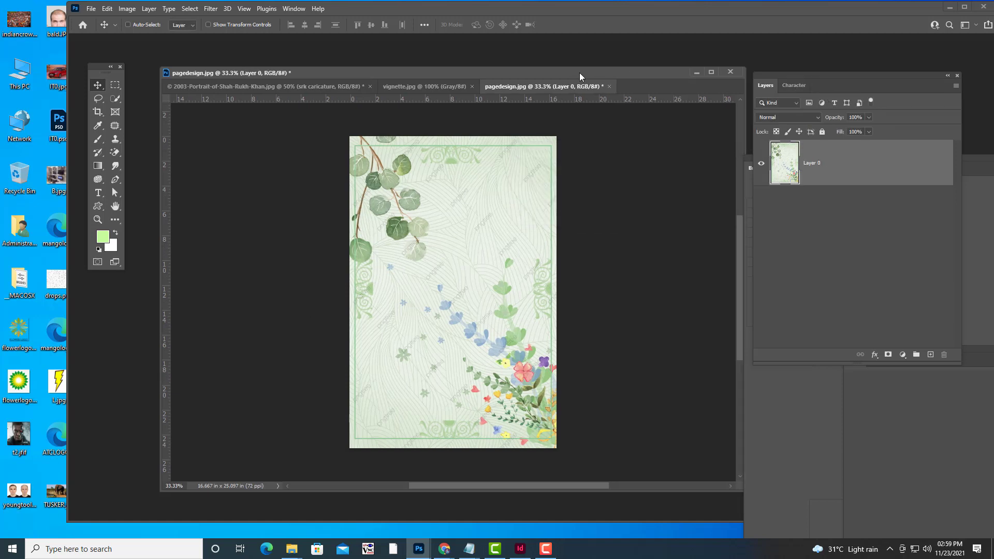
drag(580, 72, 542, 57)
drag(828, 77, 796, 78)
Close the floating Brush Settings and Paths panels to clear the workspace
click(959, 165)
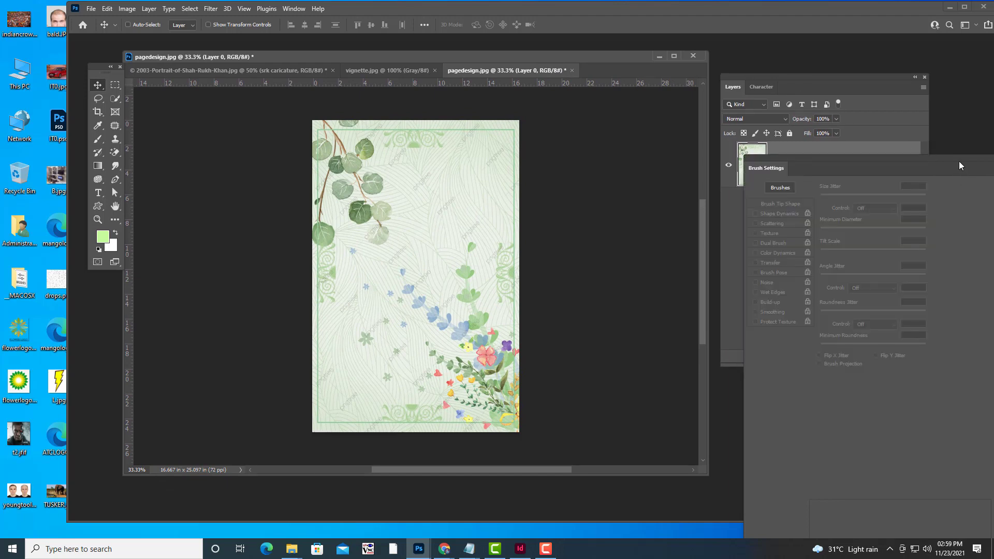
drag(964, 166, 702, 248)
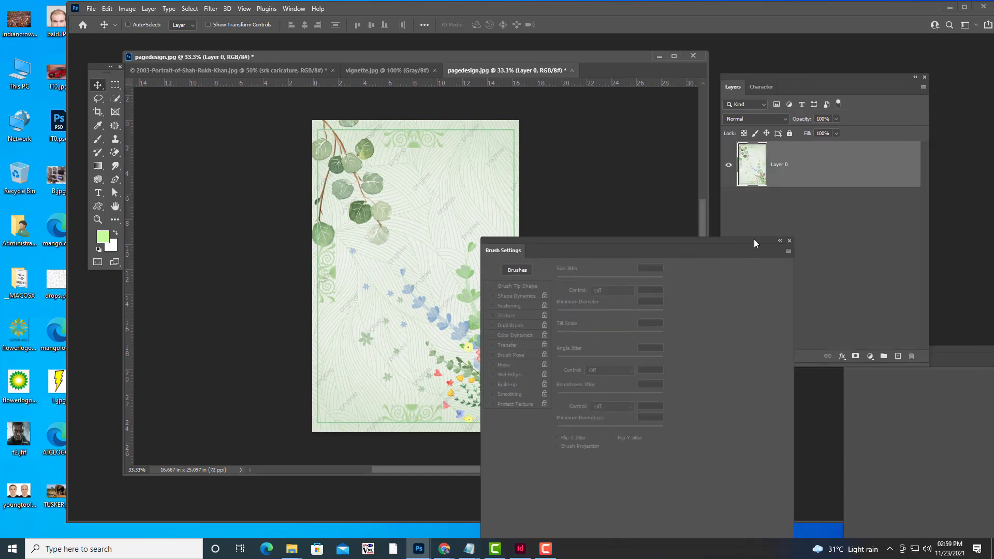
click(787, 242)
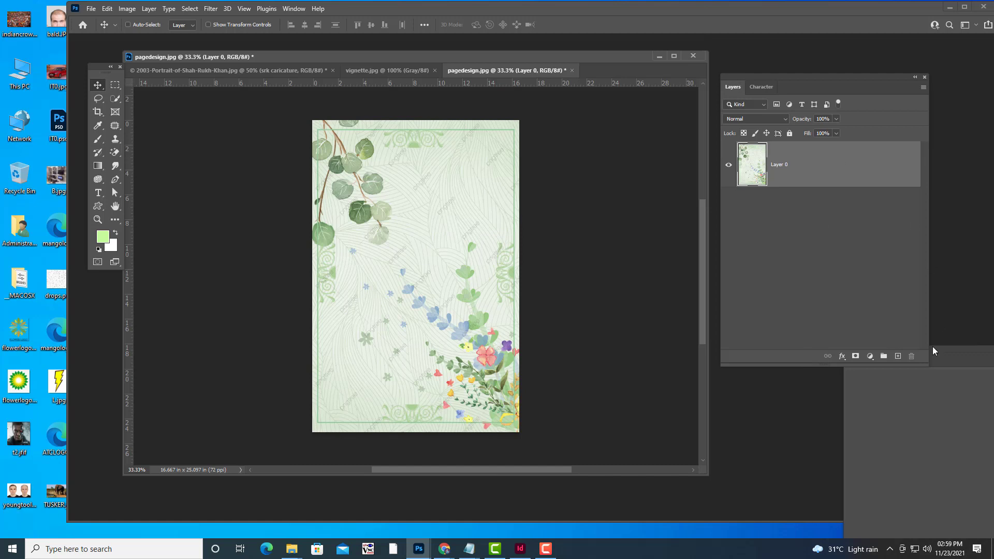
drag(965, 354, 528, 282)
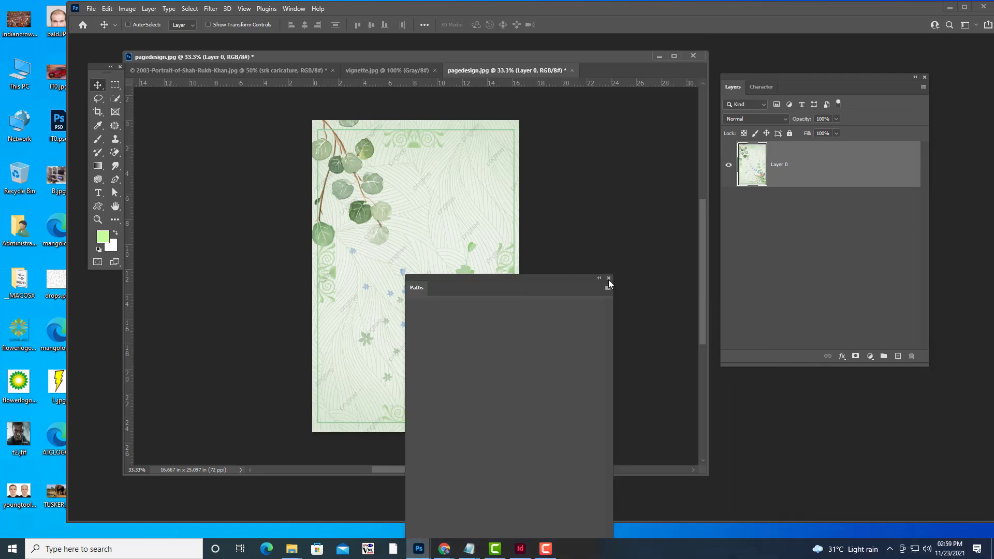
click(609, 280)
drag(739, 81, 754, 82)
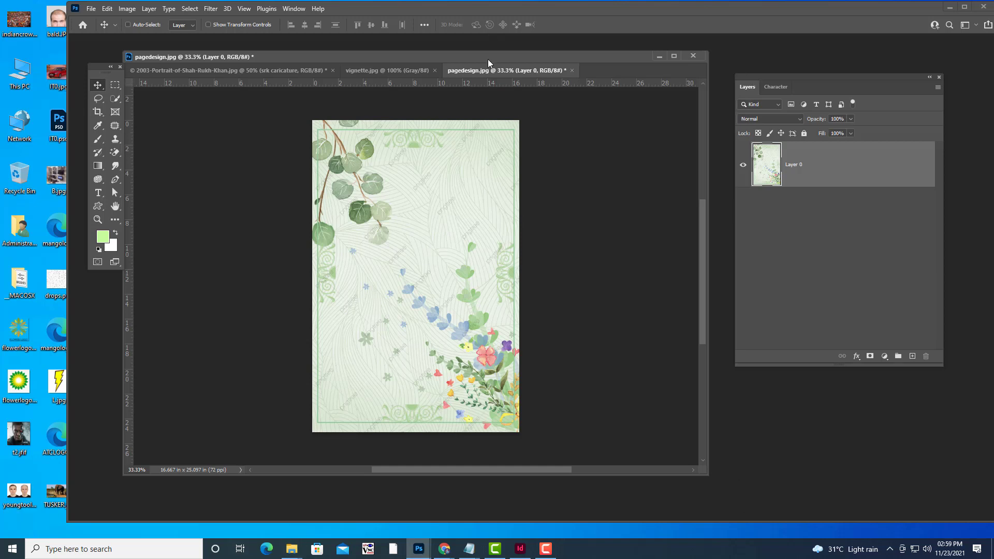
drag(488, 59, 500, 56)
drag(799, 76, 808, 66)
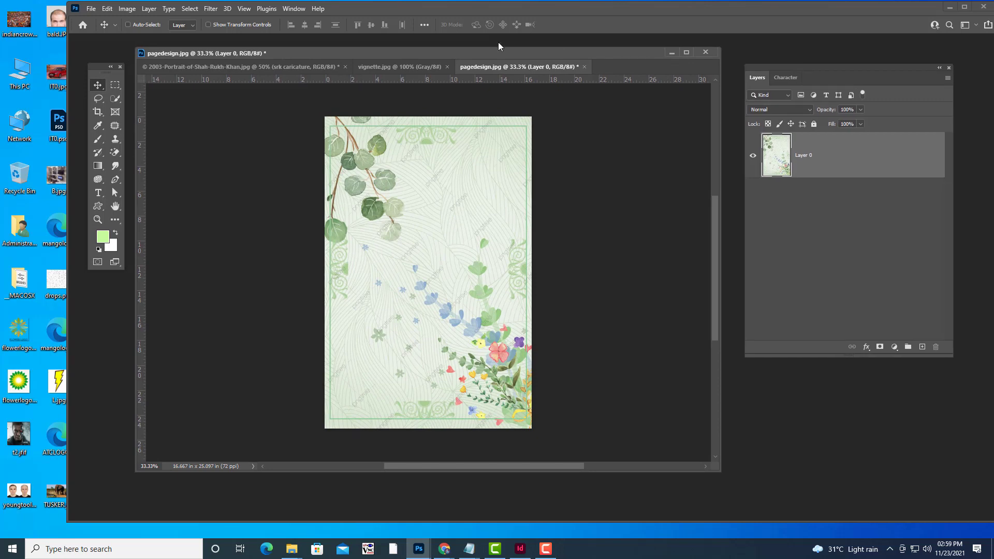
mouse_move(485, 55)
mouse_down()
mouse_move(487, 70)
mouse_move(471, 61)
mouse_up()
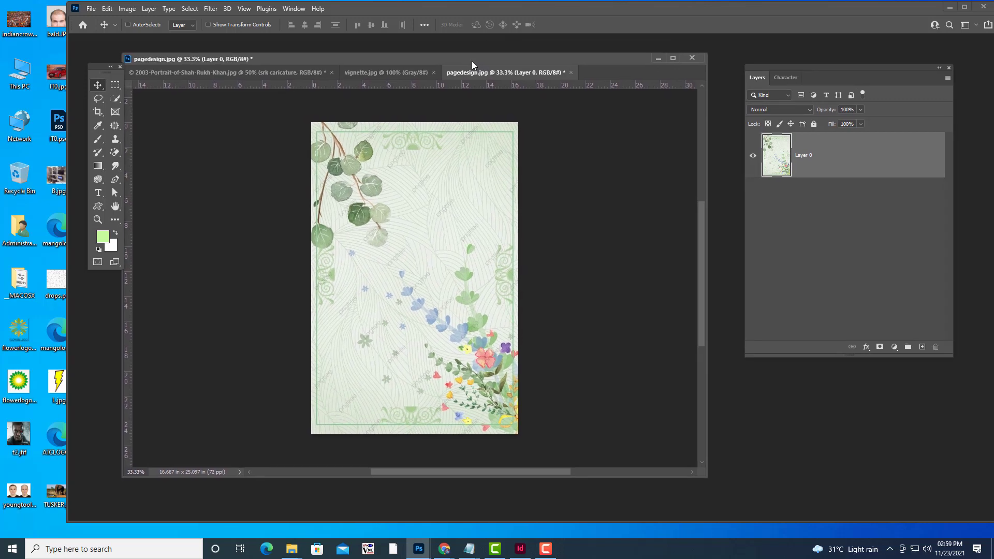
drag(815, 66, 806, 70)
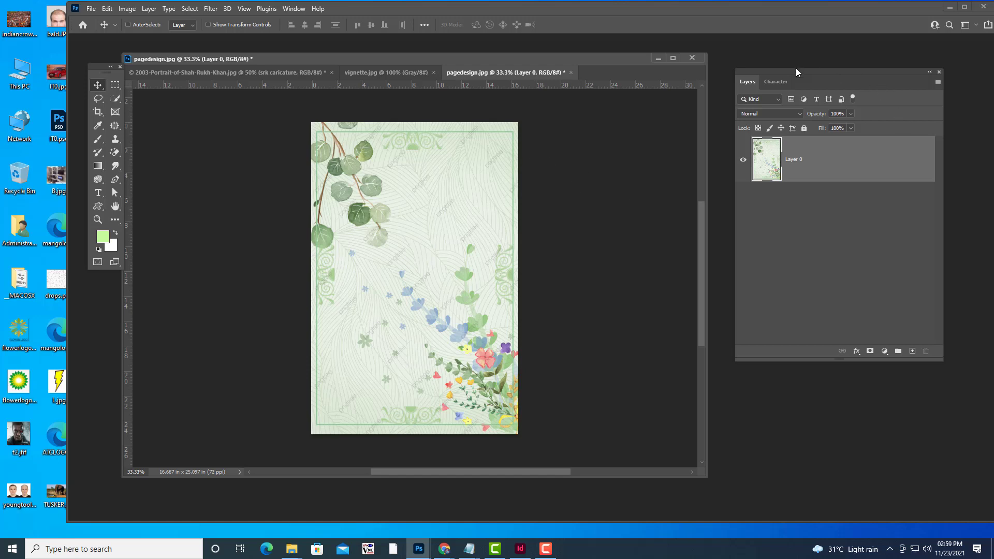
mouse_move(796, 67)
mouse_down()
mouse_move(806, 68)
mouse_move(785, 80)
mouse_move(794, 76)
mouse_up()
drag(544, 59, 553, 58)
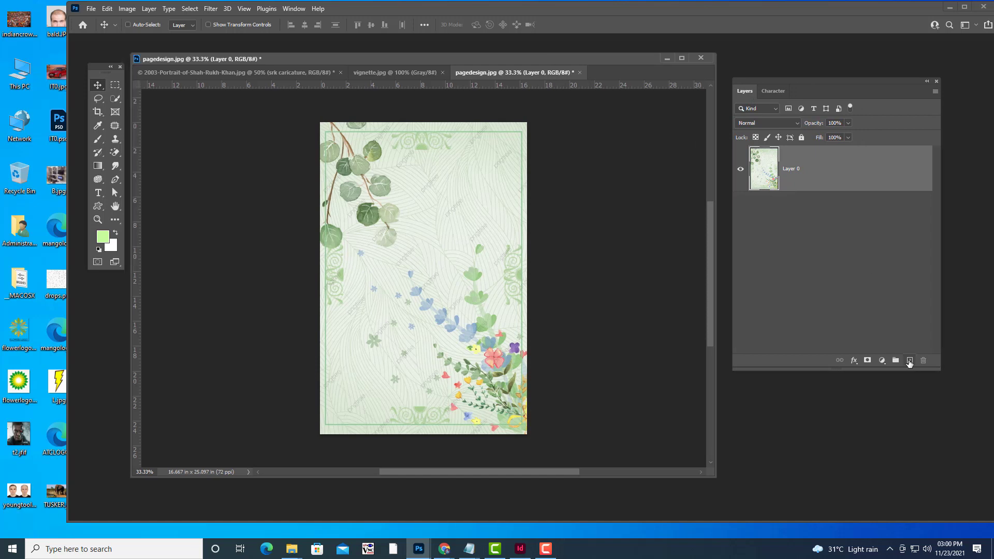
Add a new layer above Layer 0 and fill it with a vivid blue foreground color
click(909, 360)
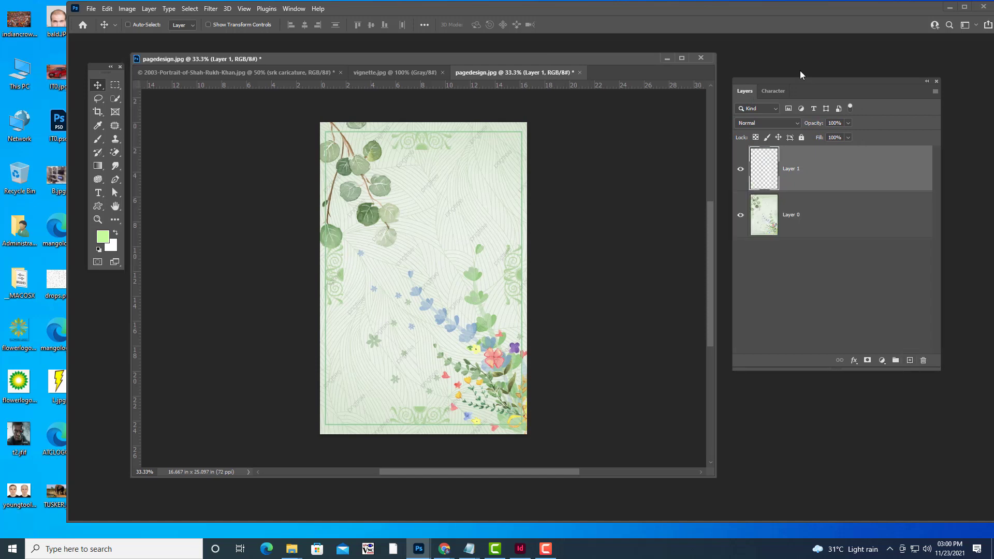
drag(797, 83, 805, 72)
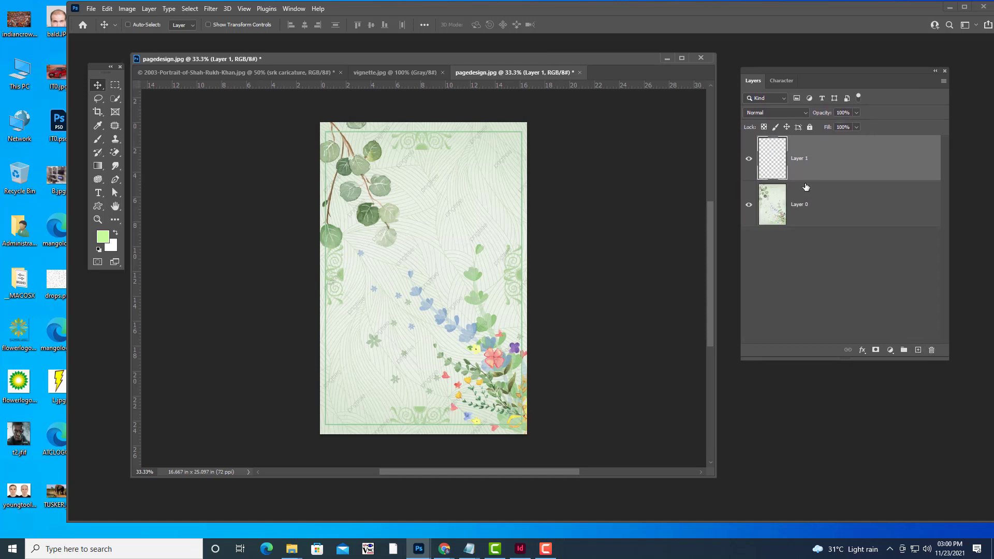
click(104, 236)
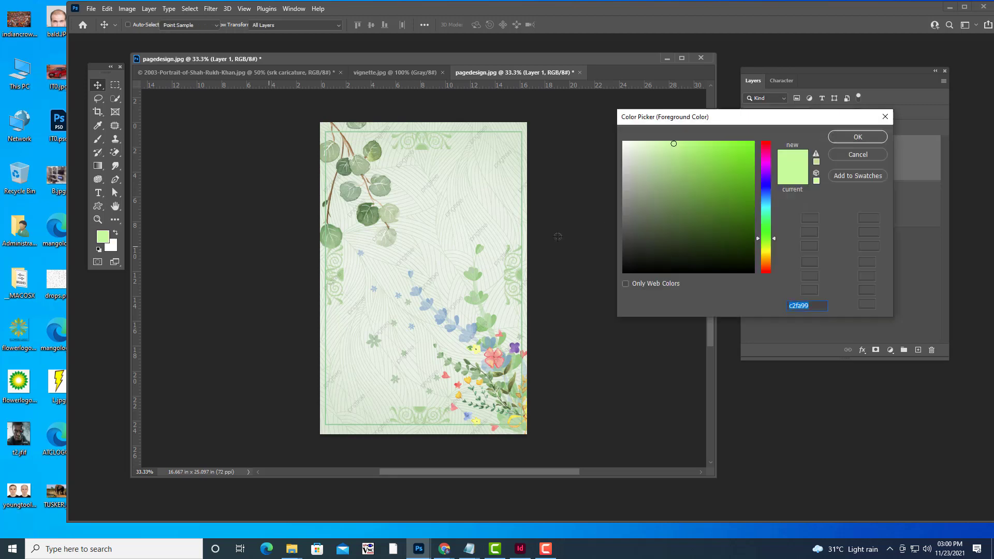
click(769, 182)
drag(751, 146, 743, 145)
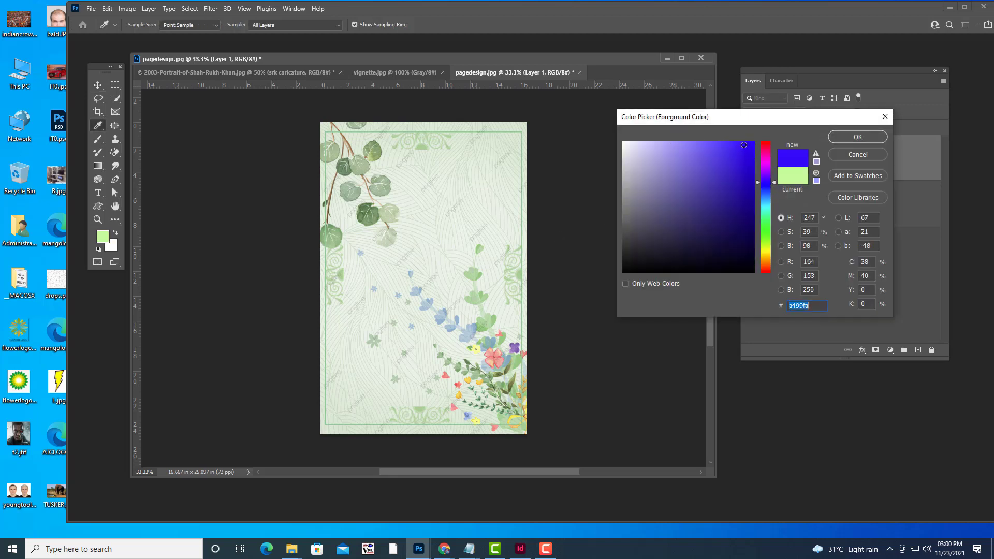
click(850, 136)
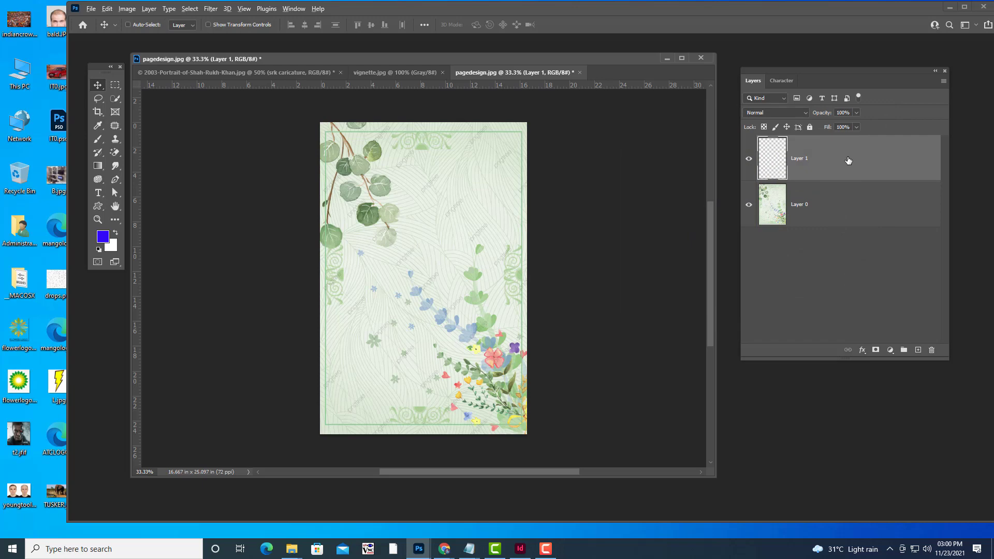
key(alt+BackSpace)
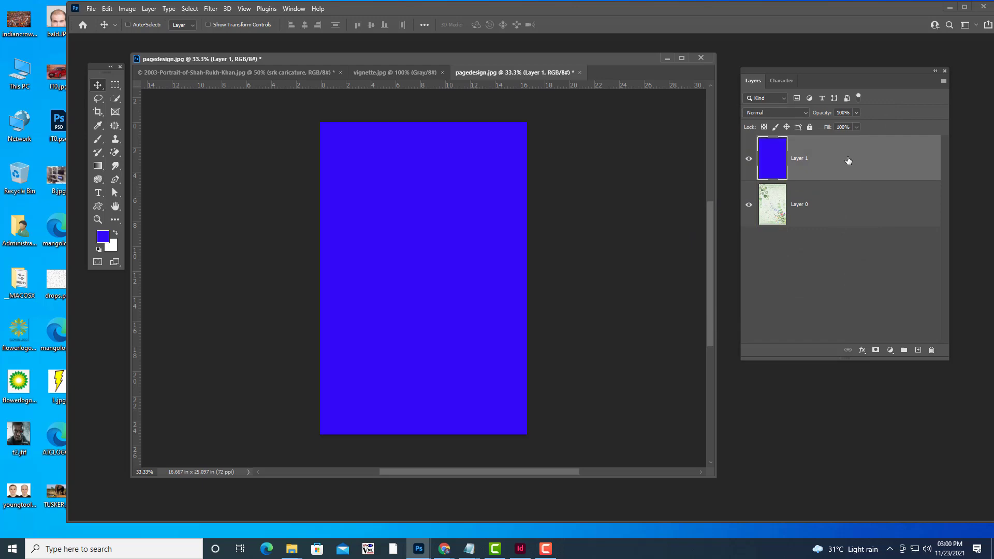
Set the blue layer's blend mode to Color and merge it with Layer 0
click(789, 113)
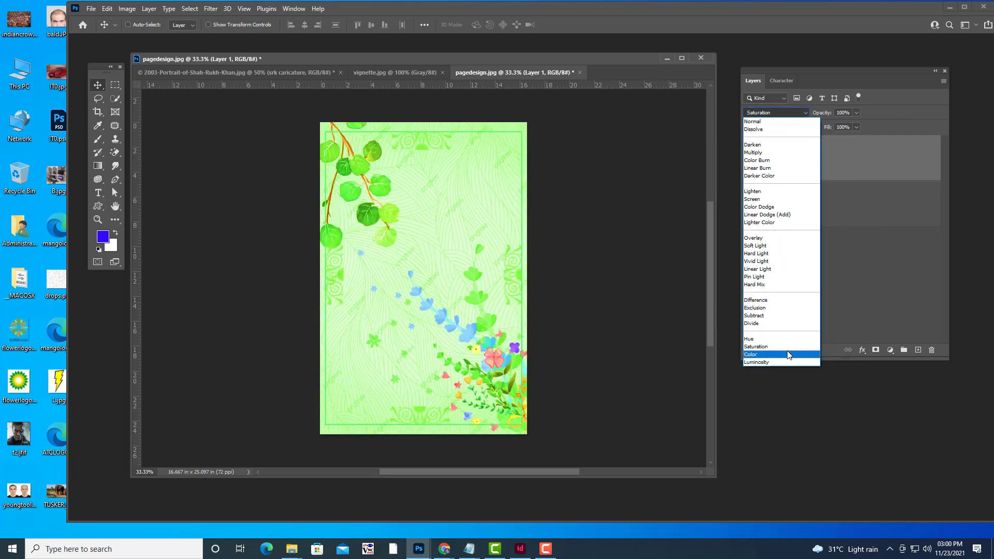
click(786, 354)
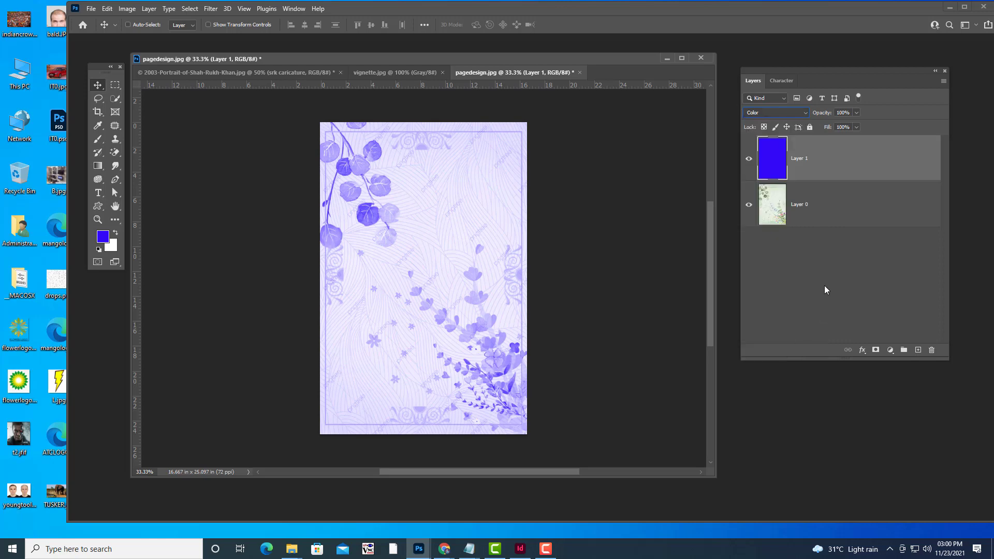
shift+click(820, 211)
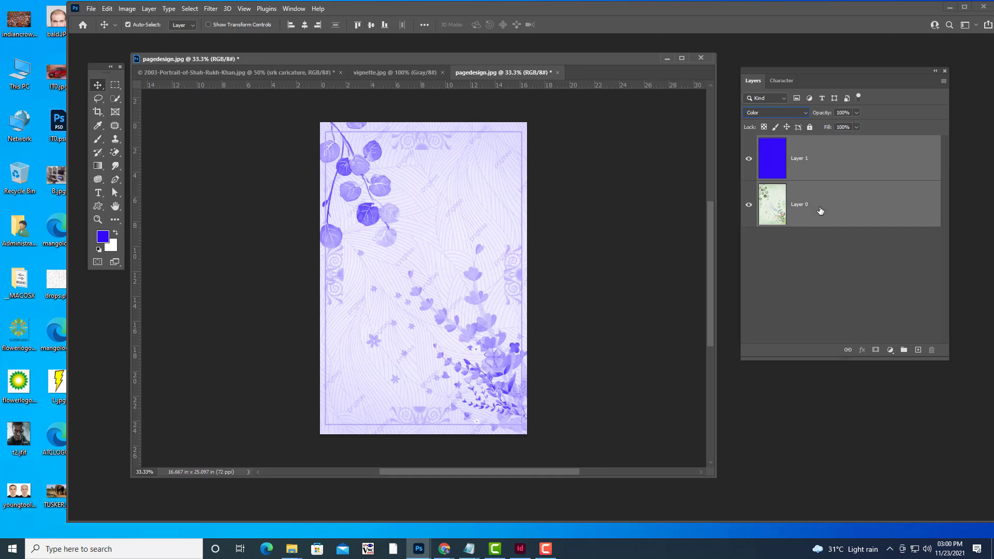
key(ctrl+e)
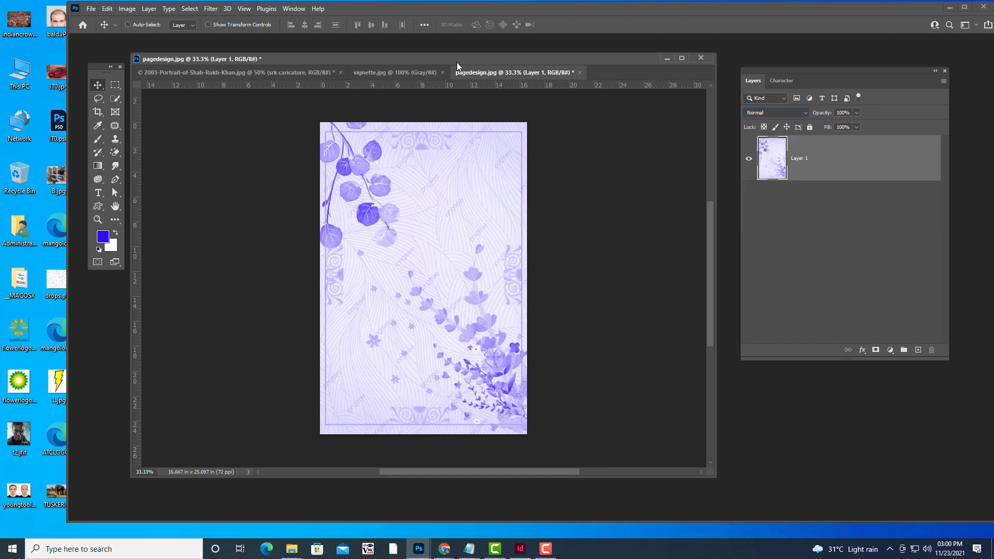
drag(457, 62, 476, 69)
Start saving the tinted image under a new name to the computer's Desktop in JPEG 2000 format
click(90, 9)
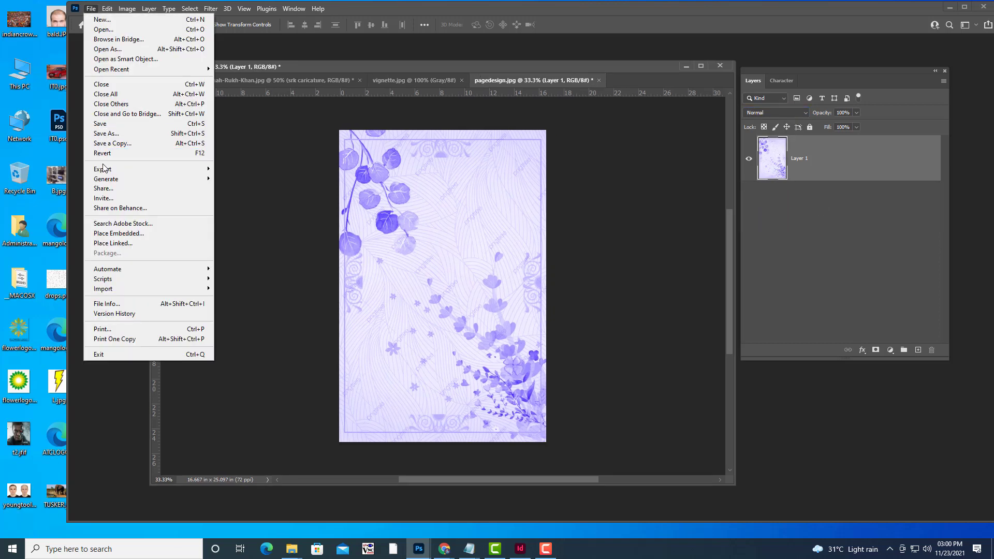
click(106, 133)
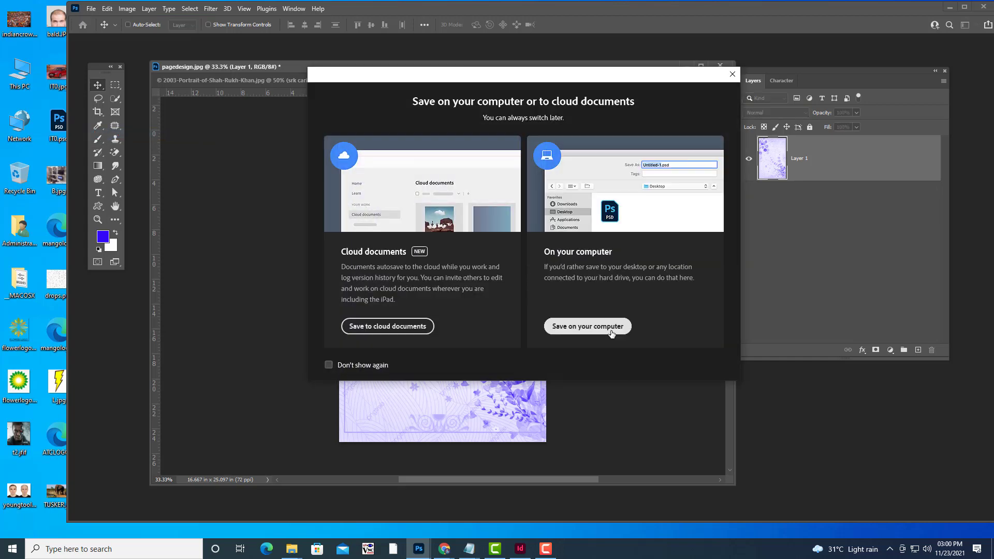
click(612, 332)
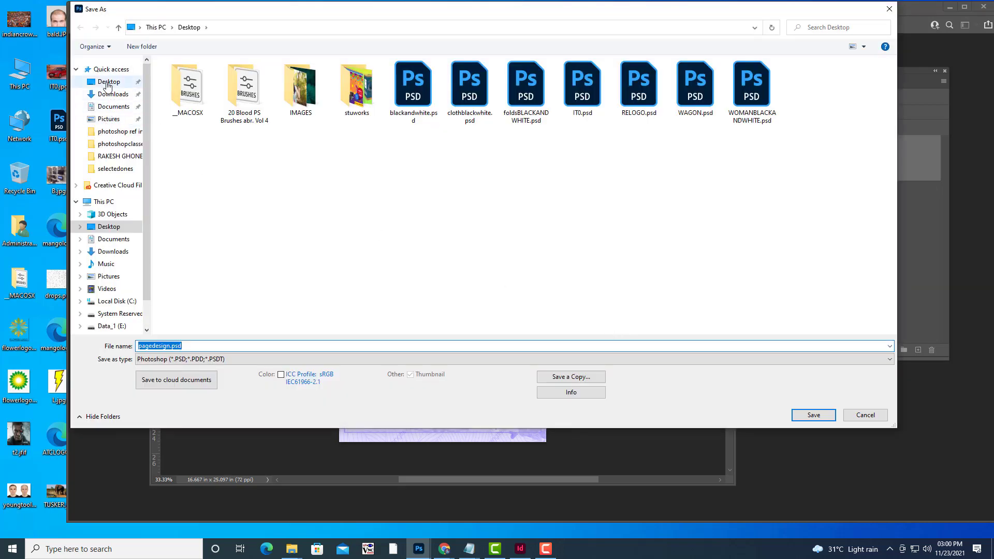
click(107, 83)
click(202, 363)
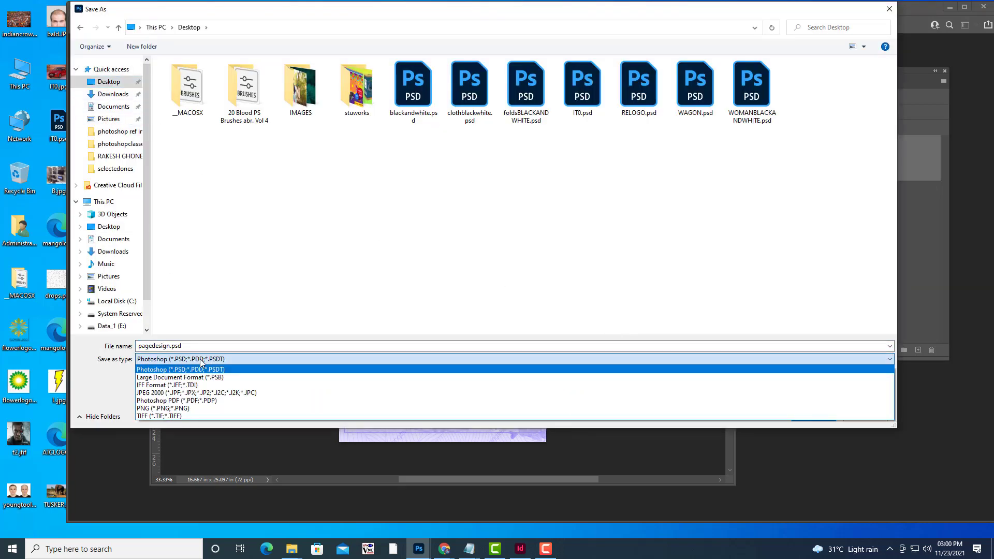
click(177, 392)
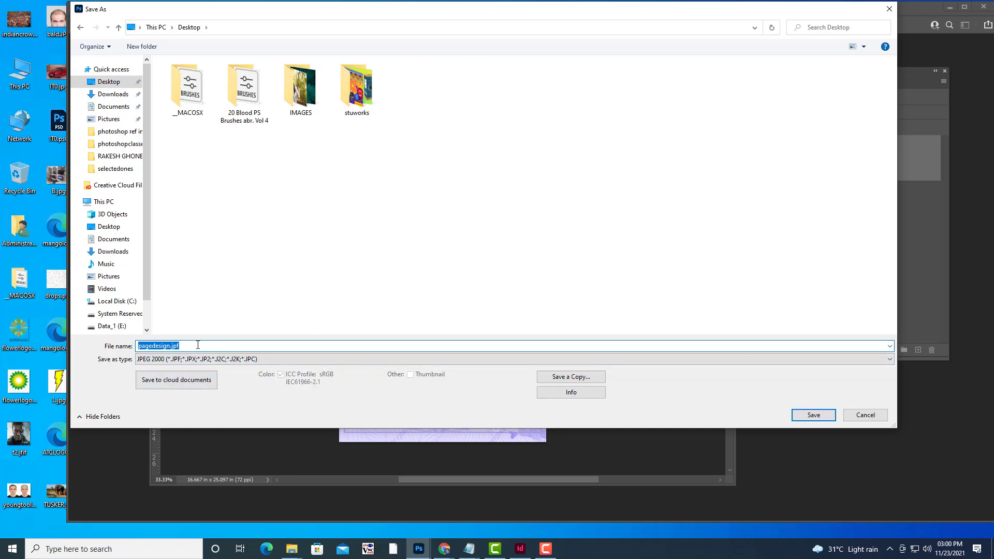
Name the file pagedesignBLUE and save it with the preset JPEG 2000 options
click(198, 345)
key(BackSpace)
key(BackSpace)
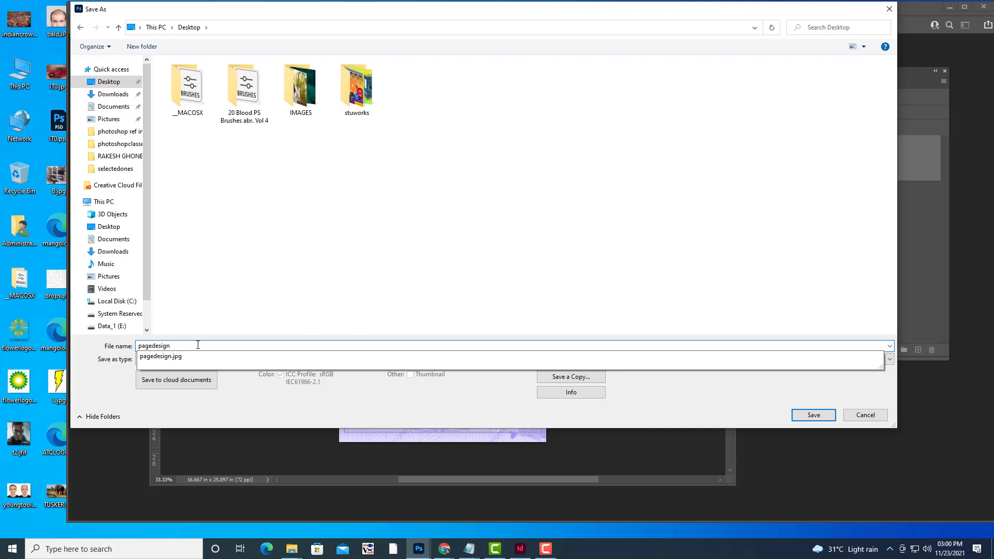
text(BLUE)
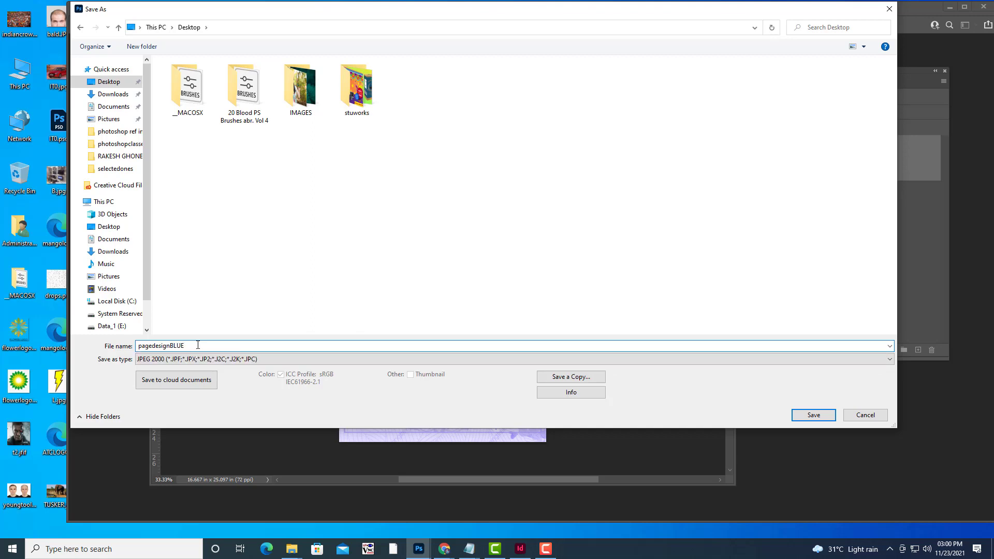
click(811, 418)
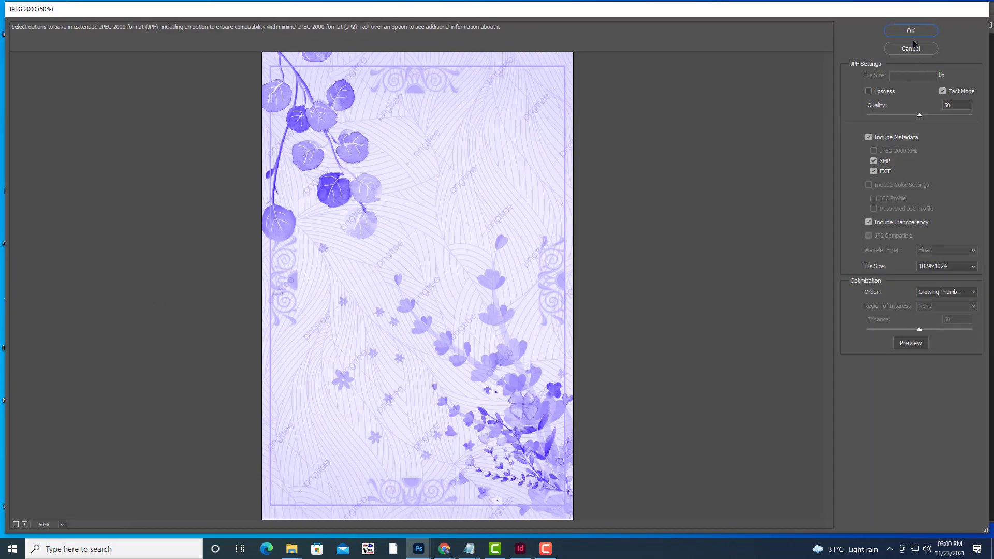
click(912, 31)
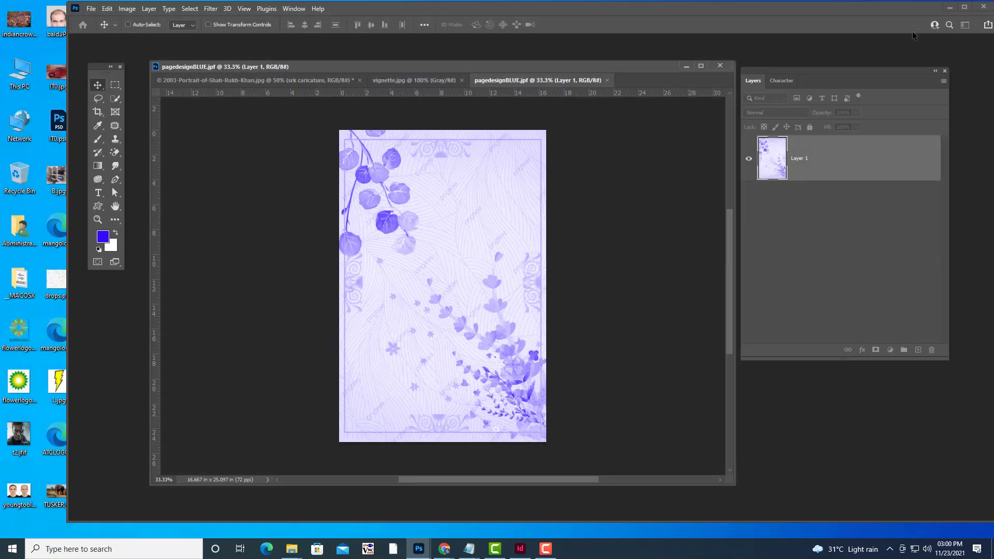
Minimize Photoshop to check the saved pagedesignBLUE file on the desktop, and return to Photoshop
click(949, 6)
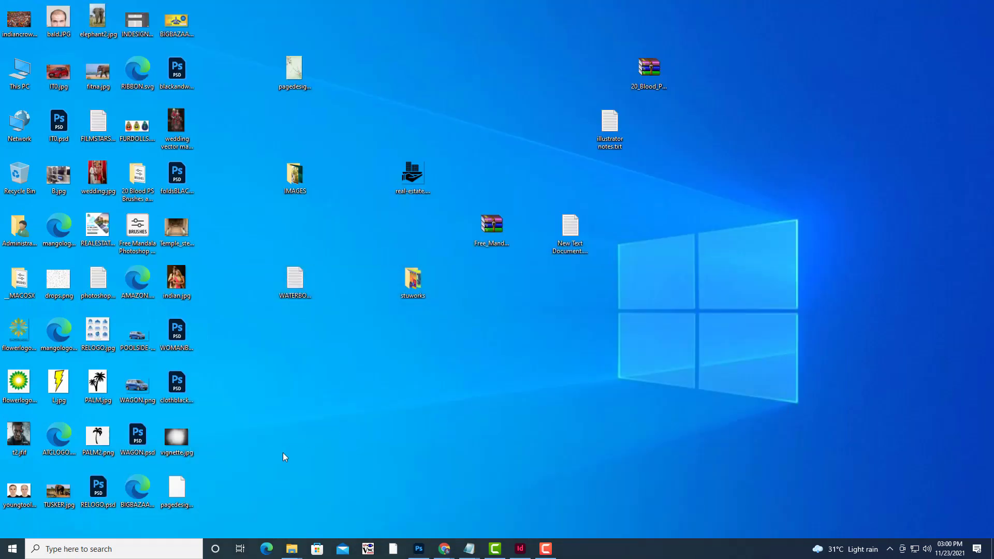
click(187, 485)
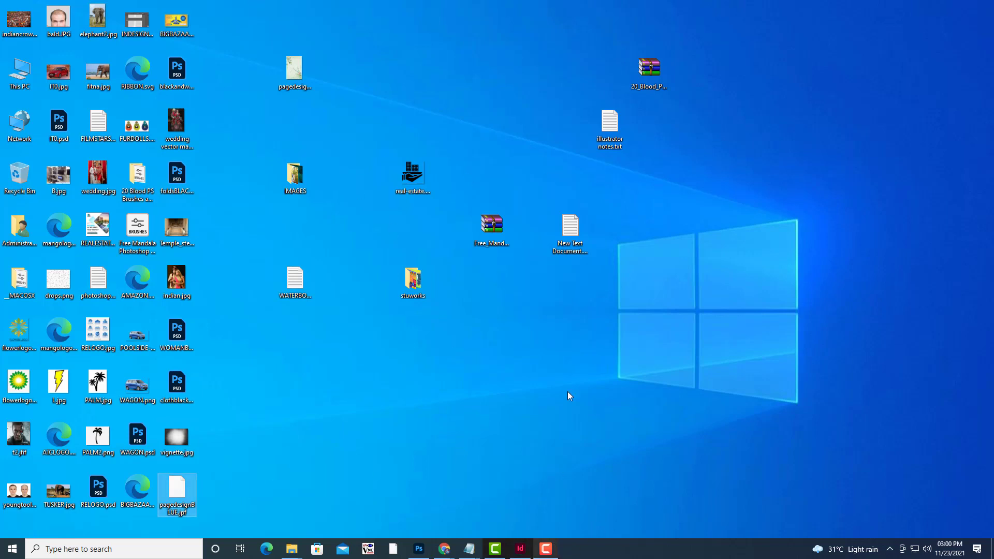
mouse_move(429, 550)
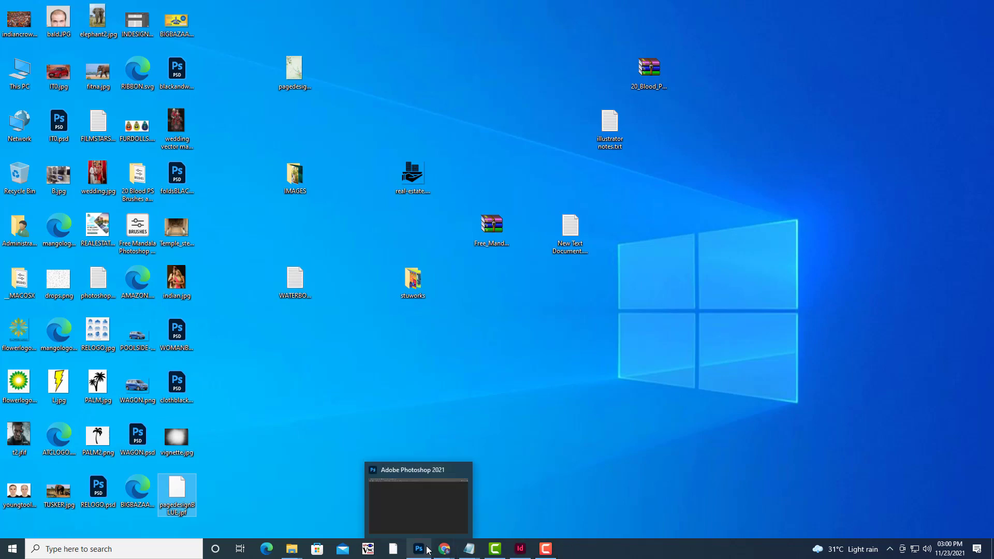
click(422, 495)
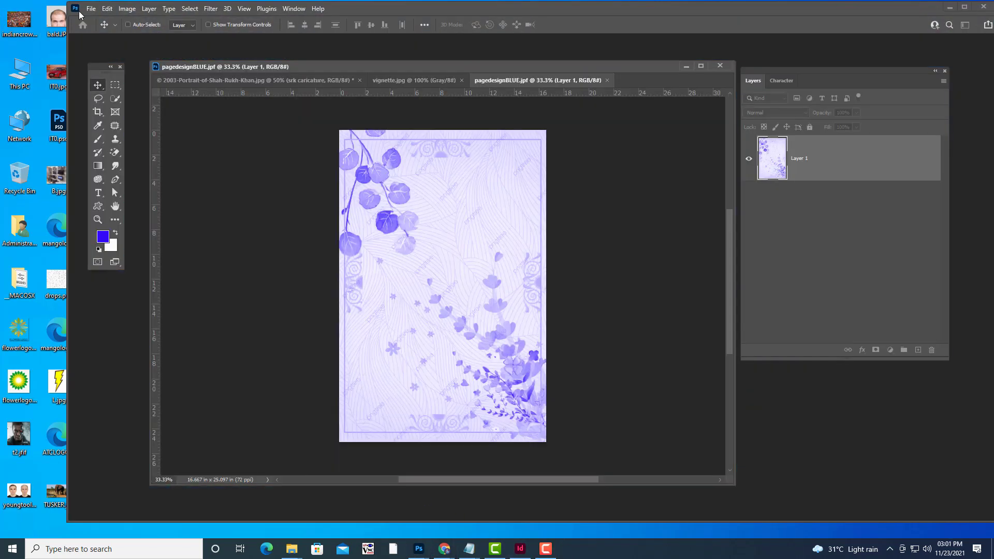
Start saving a copy of the blue image to the computer's Desktop with the file name pagedesignBLUE
click(91, 9)
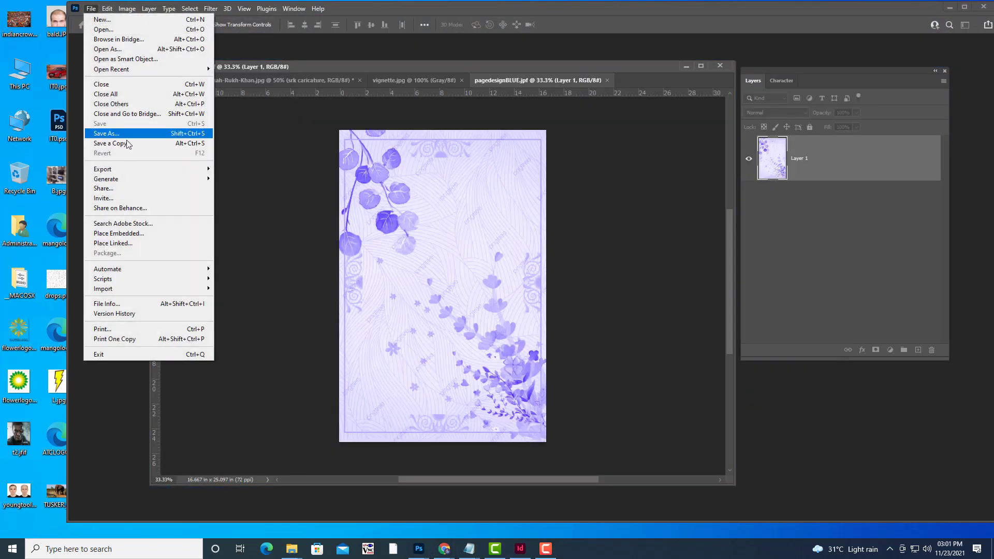
click(129, 143)
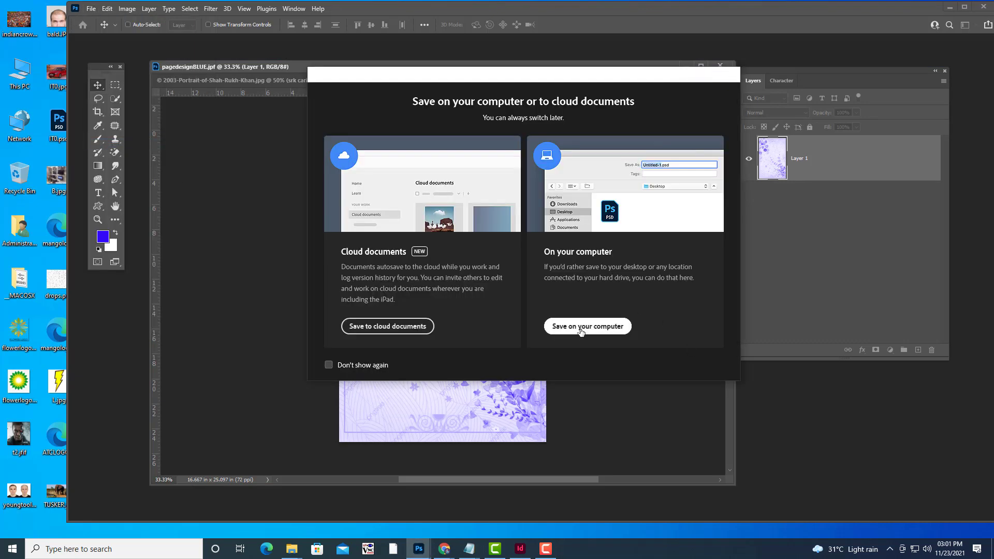
click(583, 326)
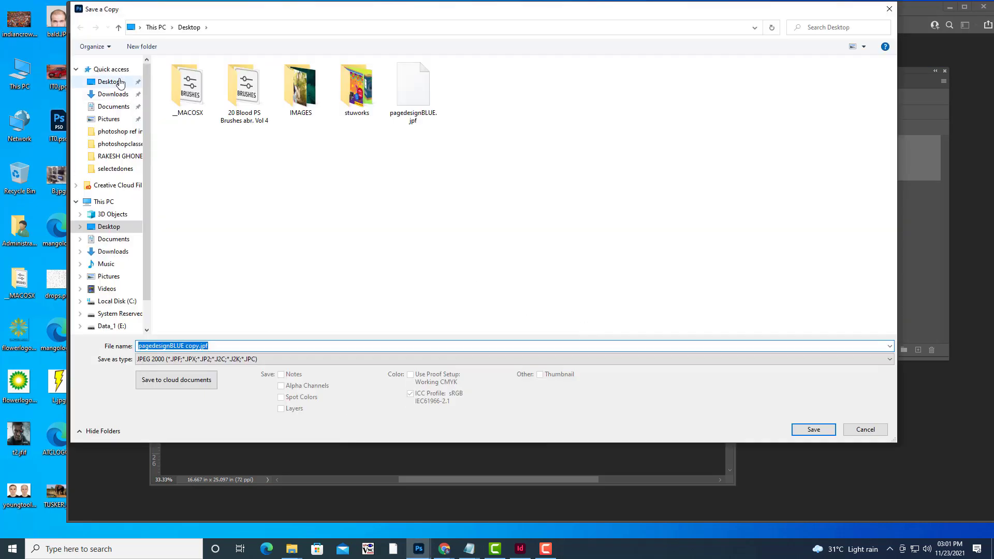
click(412, 88)
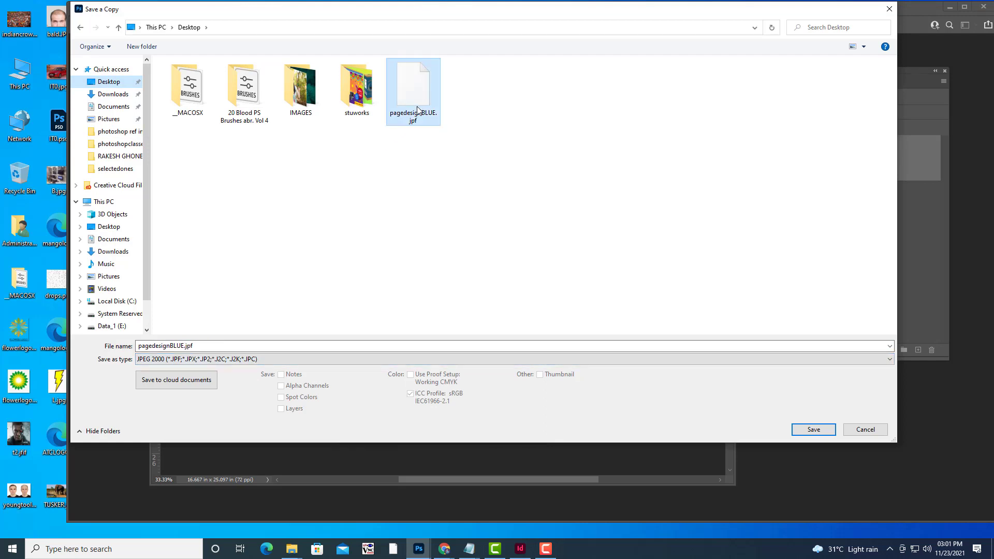
double_click(207, 346)
click(212, 346)
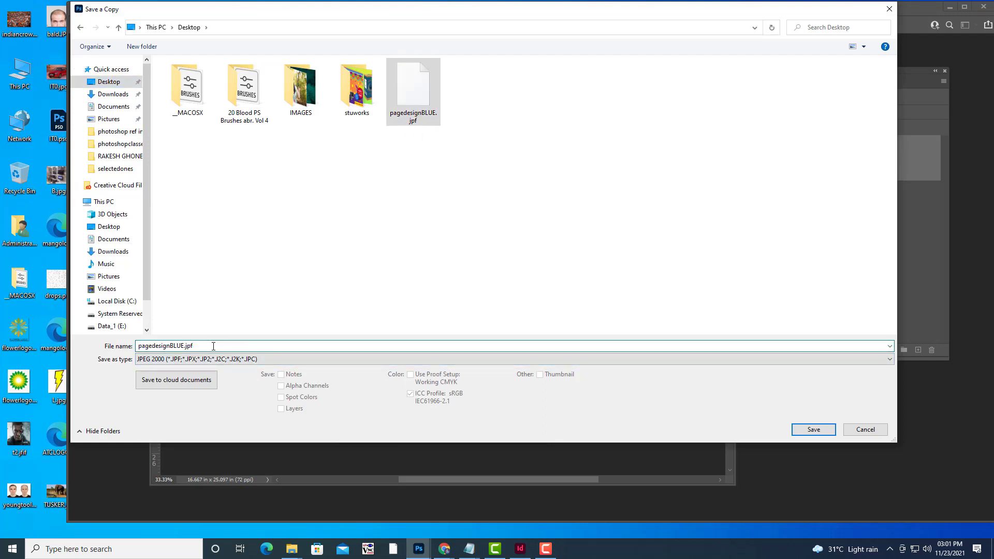
key(BackSpace)
key(BackSpace)
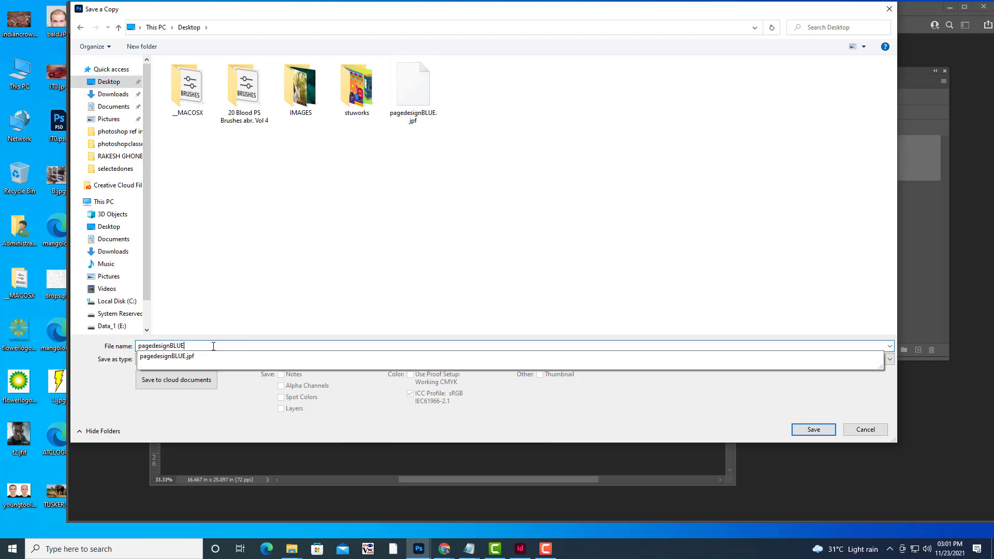
click(121, 344)
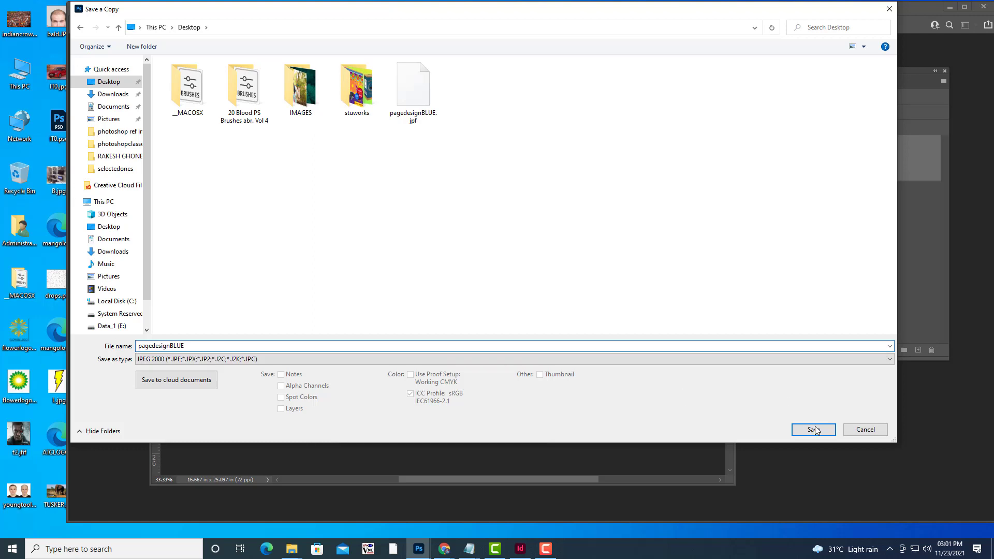
Save the copy in JPEG format as pagedesignBLUE.jpg, accept the JPEG options and minimize Photoshop to show the desktop
click(217, 359)
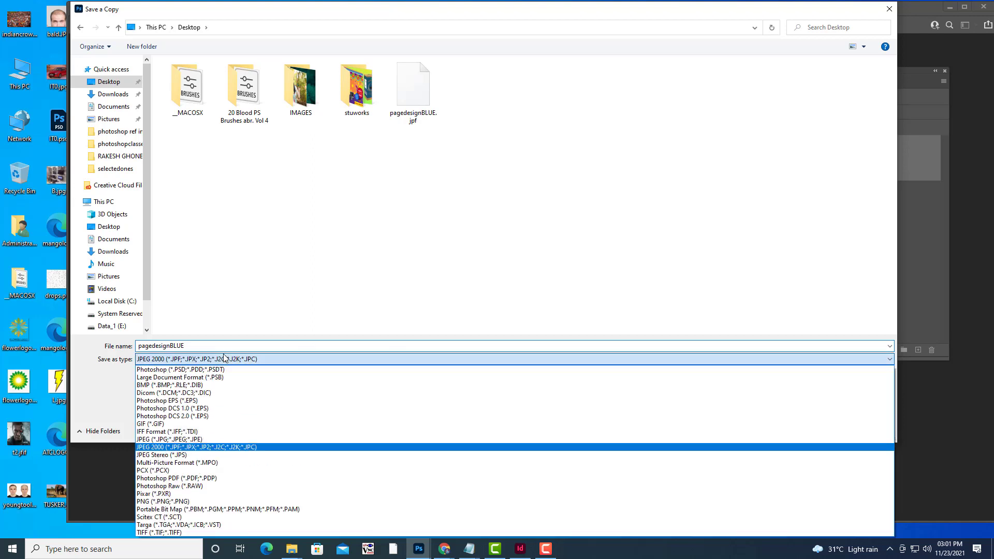
click(181, 440)
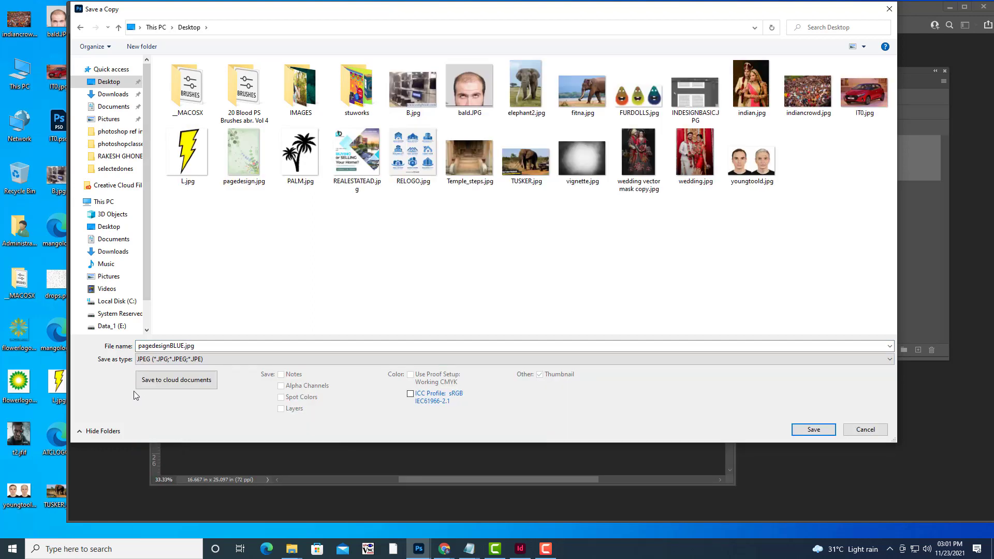
click(820, 428)
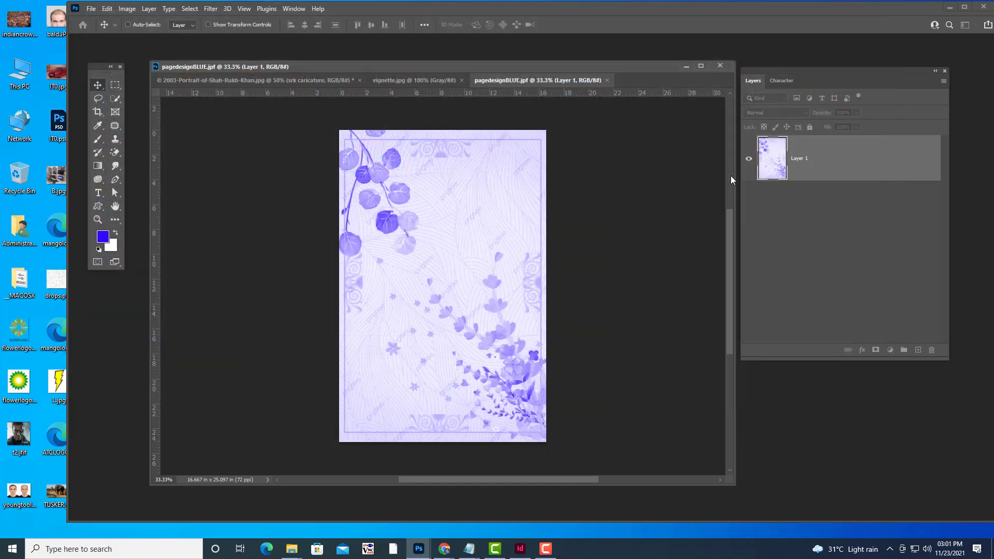
click(784, 161)
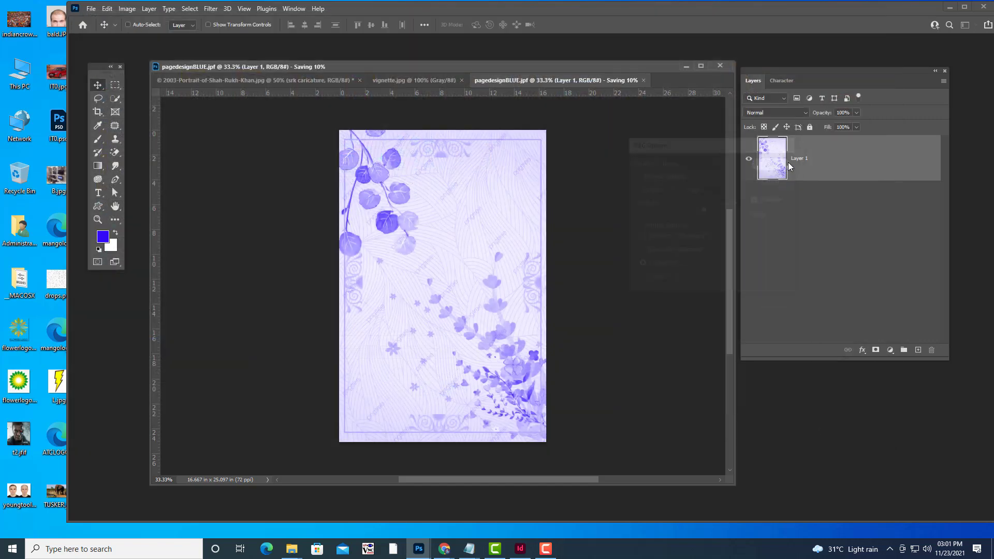
click(949, 8)
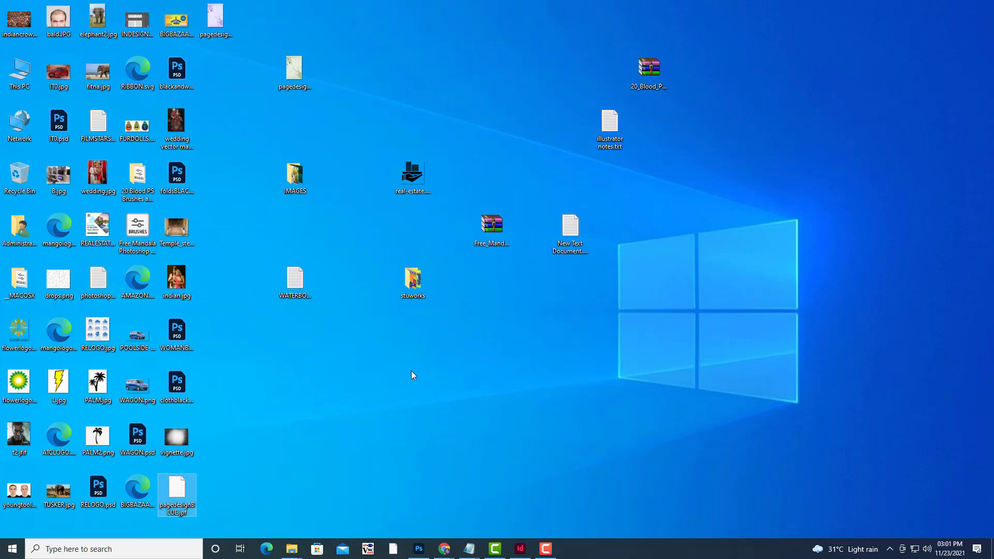
Switch to InDesign, show the A-Master spread at 75% and move the Pages panel clear of it
click(519, 548)
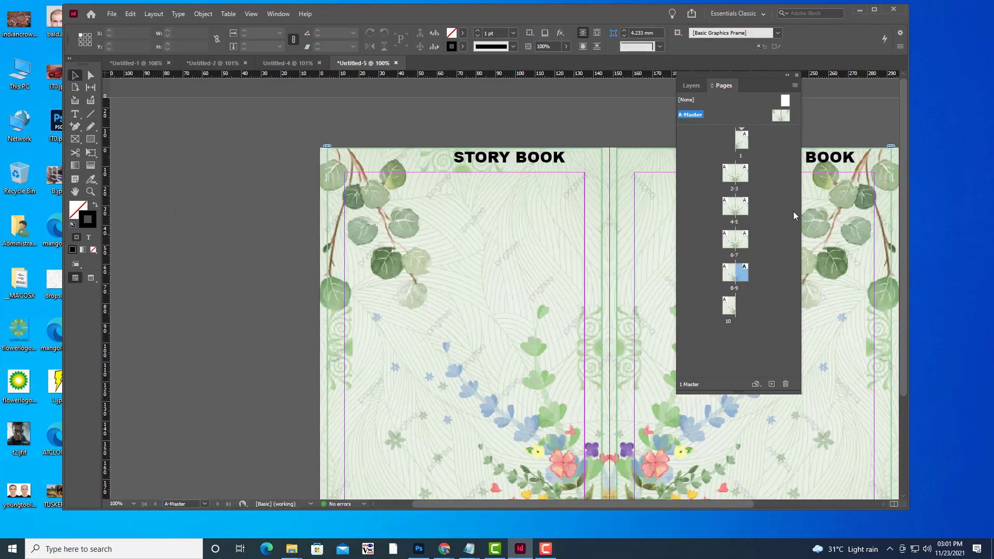
drag(717, 78, 738, 83)
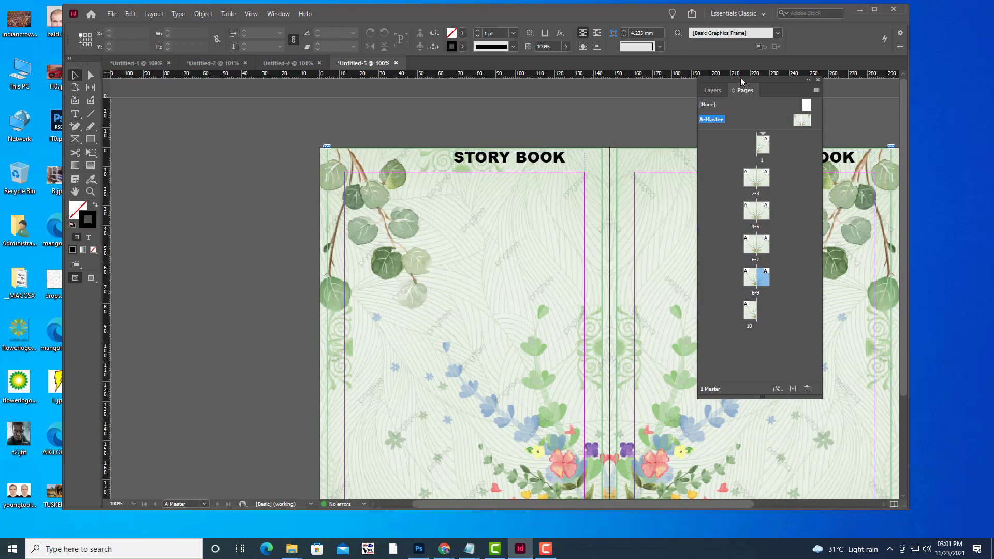
drag(741, 81, 795, 100)
key(ctrl+minus)
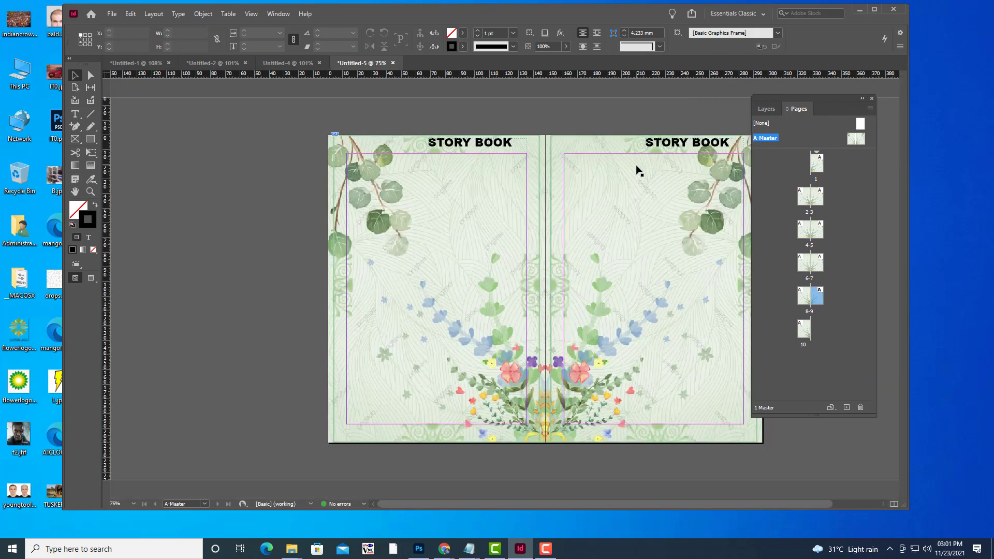
key(ctrl+minus)
key(ctrl+equal)
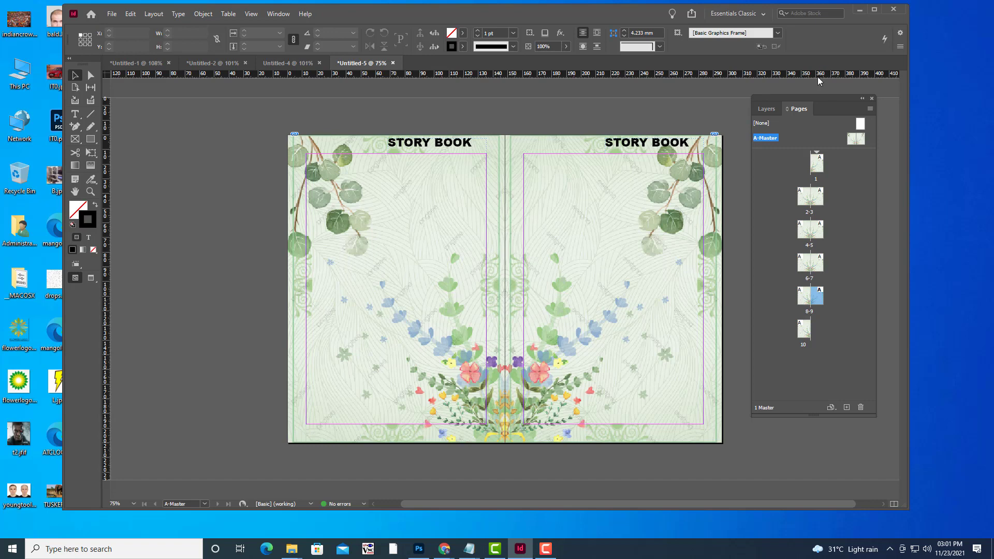
drag(811, 98, 794, 102)
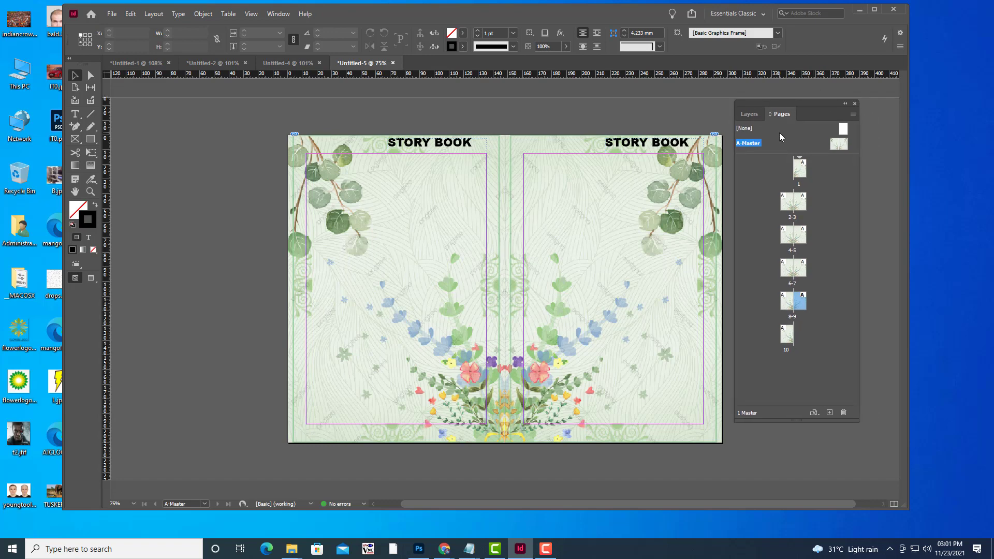
Create a new two-page A5 master with prefix B and name Master, based on no other master
right_click(780, 136)
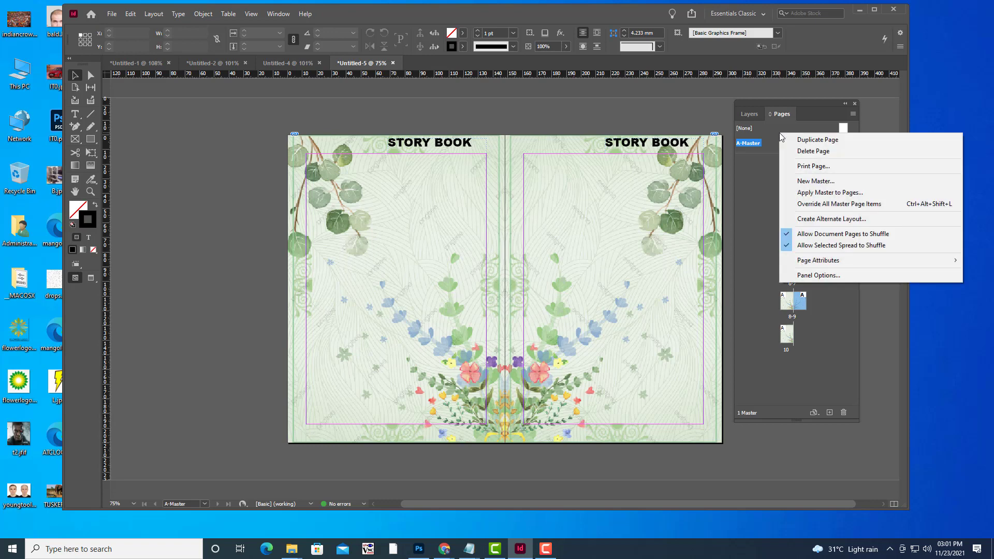
click(832, 186)
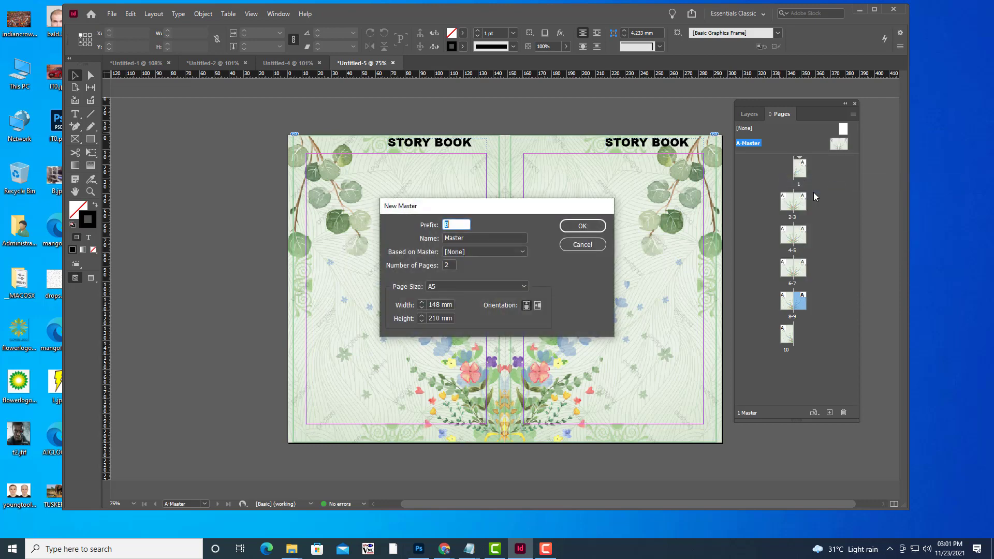
drag(476, 209, 634, 190)
drag(699, 196, 722, 172)
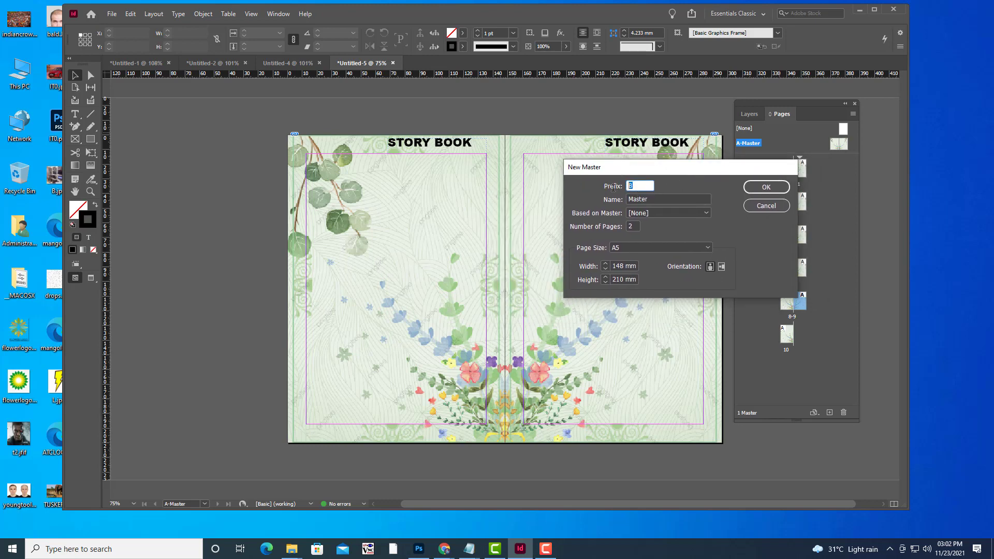
click(750, 188)
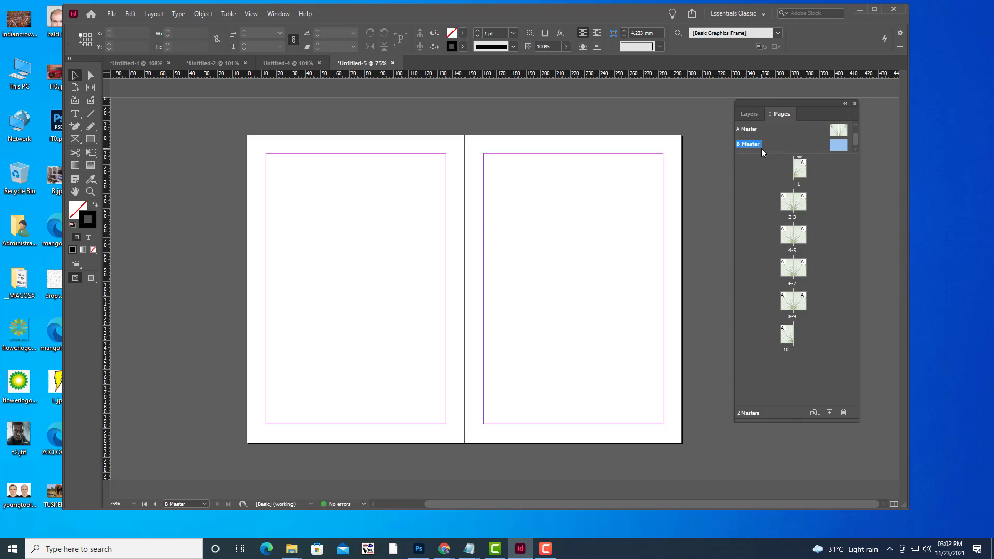
Display the B-Master spread and draw a 148 × 210 mm rectangle frame covering its entire left page
drag(789, 100, 770, 101)
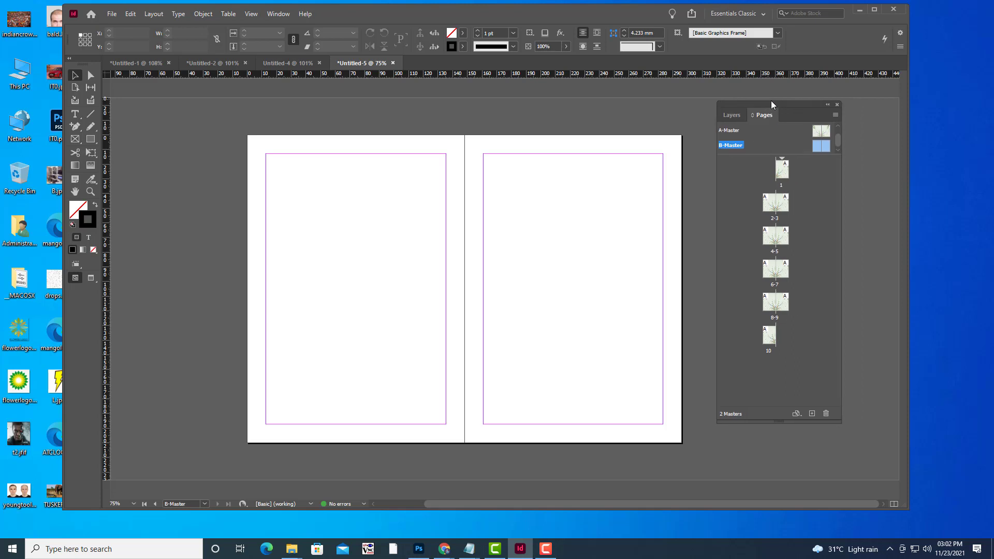
double_click(819, 148)
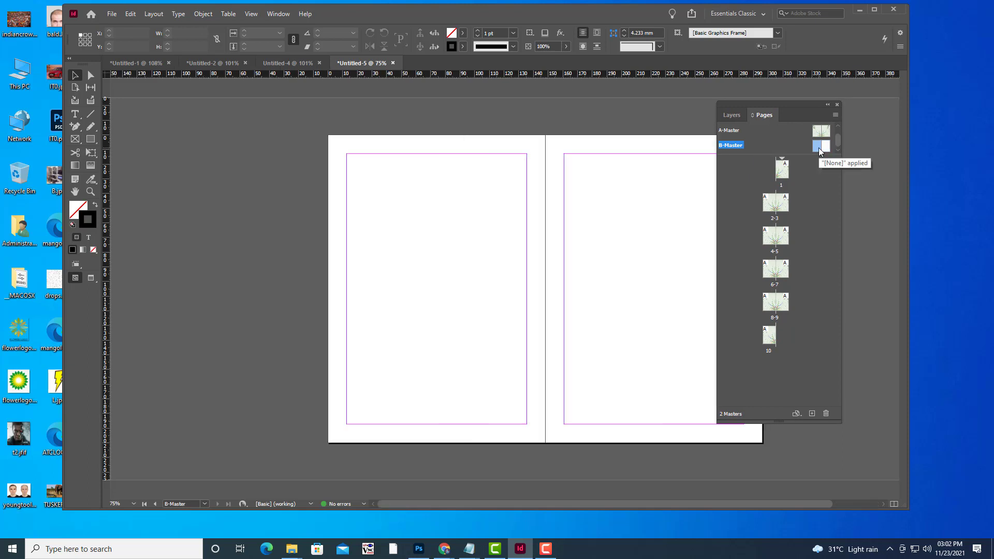
drag(781, 102, 856, 99)
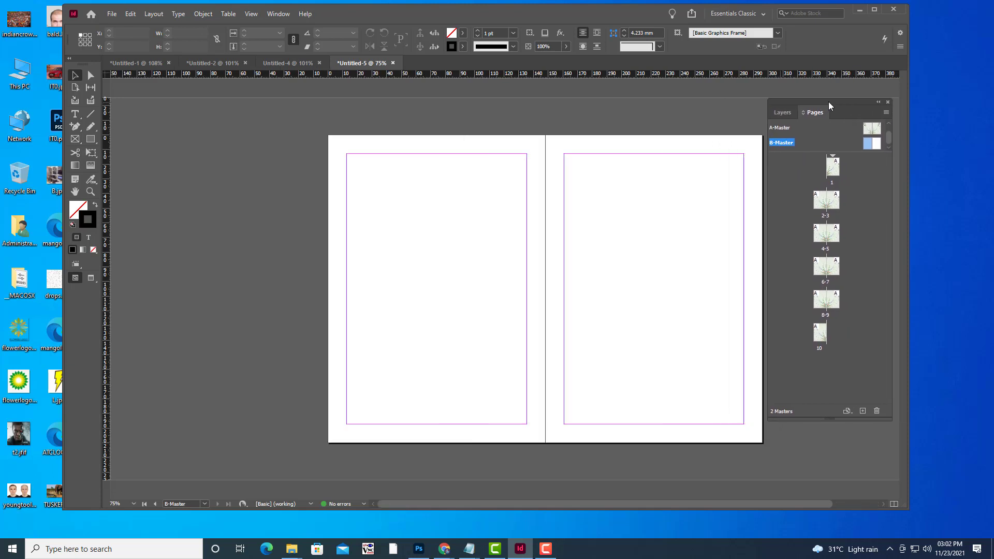
key(f)
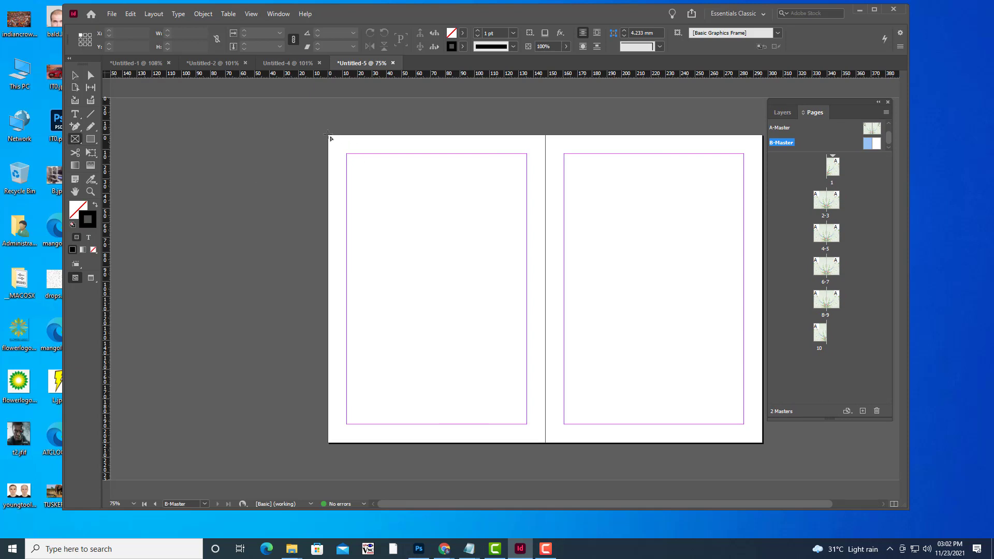
drag(328, 135, 545, 443)
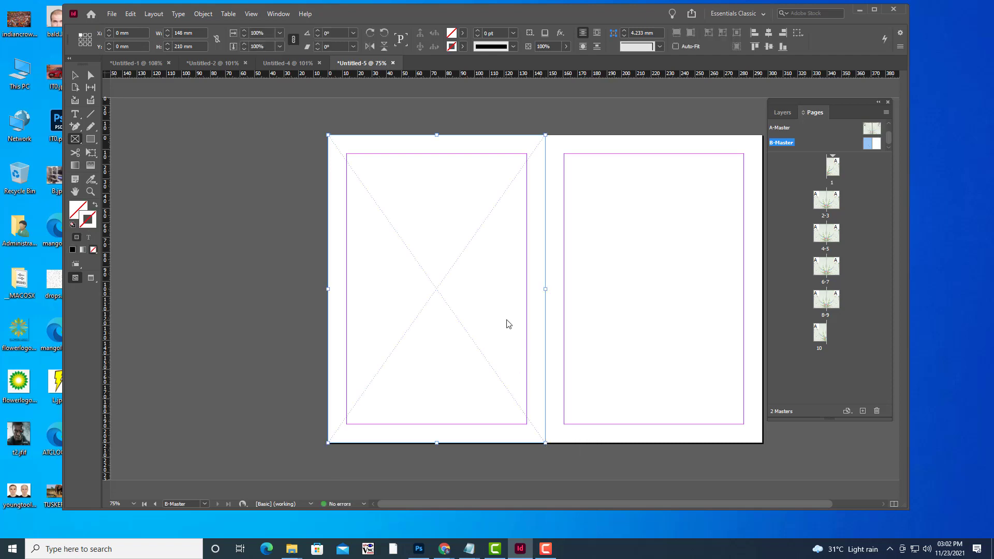
Place pagedesignBLUE.jpg from the Desktop in the left page's frame and fit the image to the frame
key(ctrl+d)
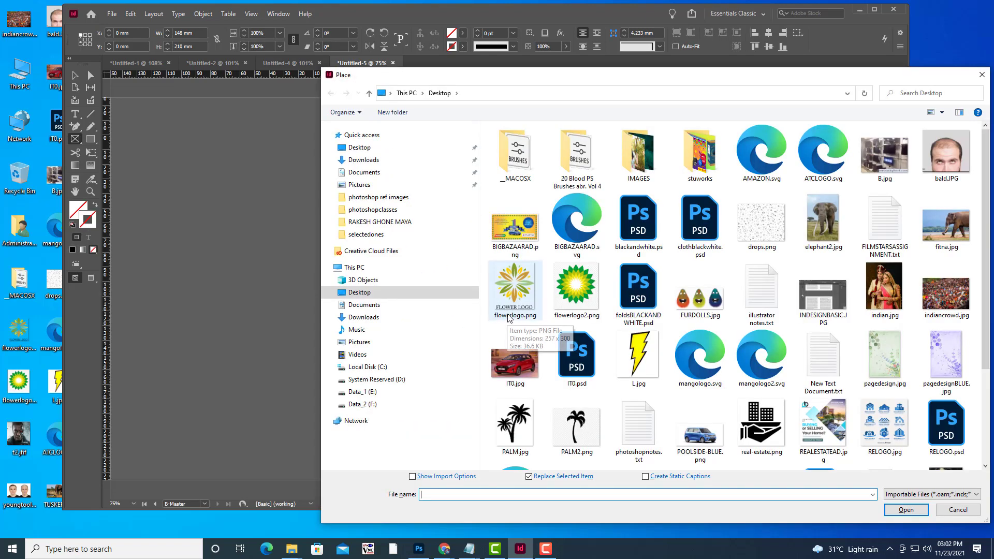
click(958, 354)
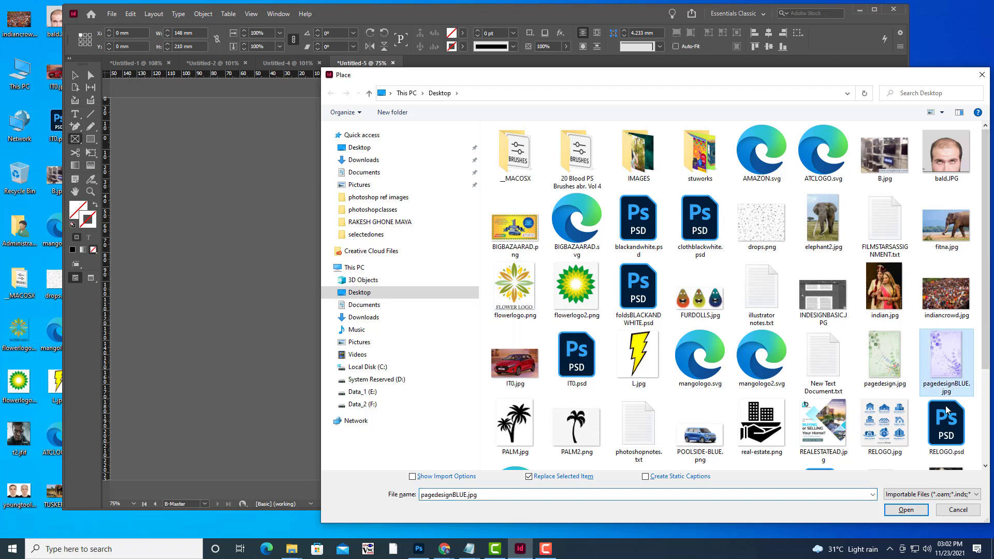
click(903, 511)
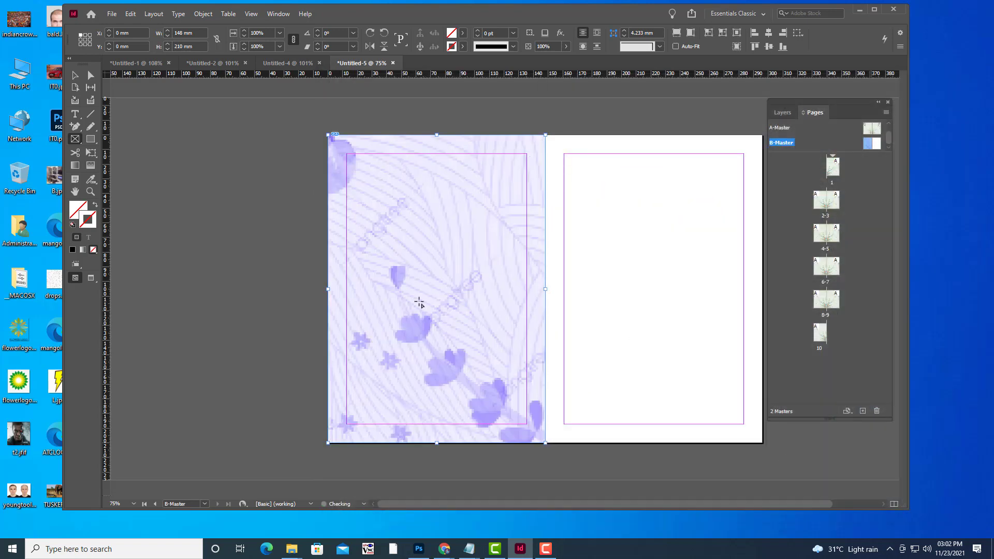
right_click(497, 208)
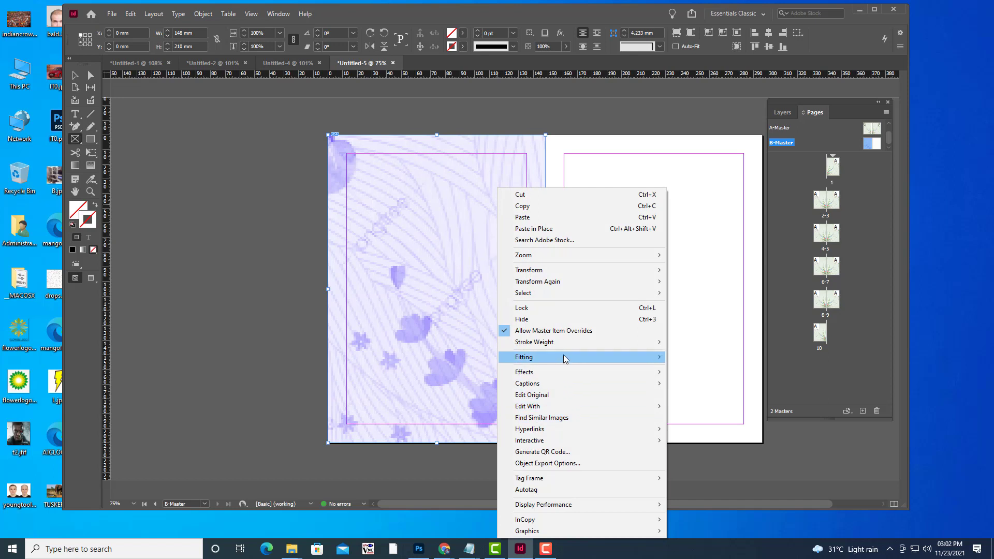
mouse_move(569, 358)
click(735, 358)
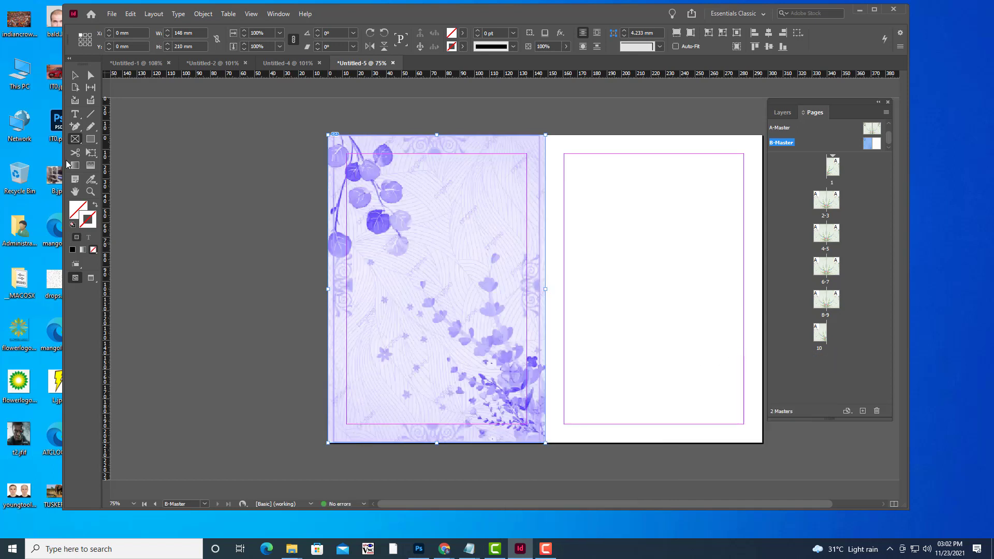
Duplicate the blue background onto B-Master's right page and flip the copy horizontally, aligned to that page
click(74, 76)
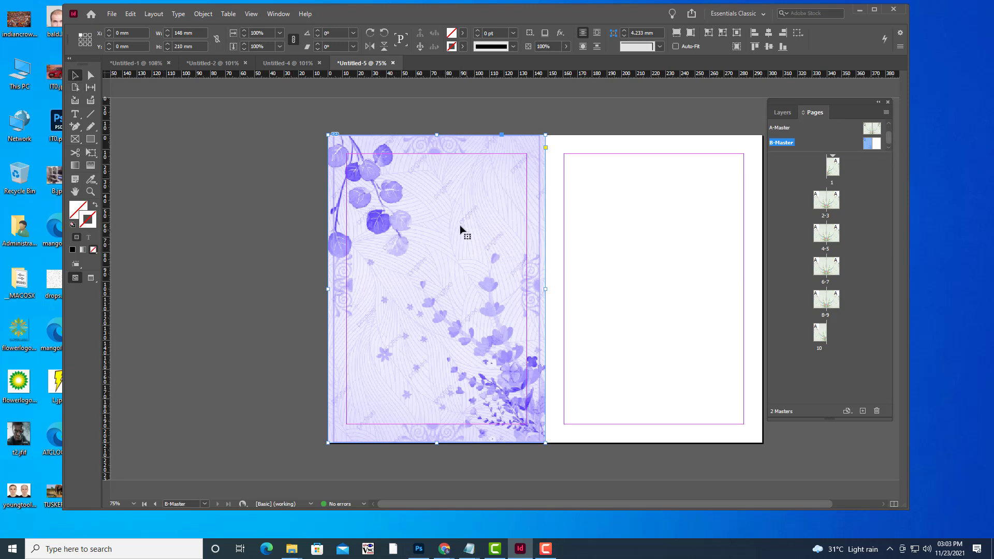
drag(452, 224, 671, 229)
right_click(666, 194)
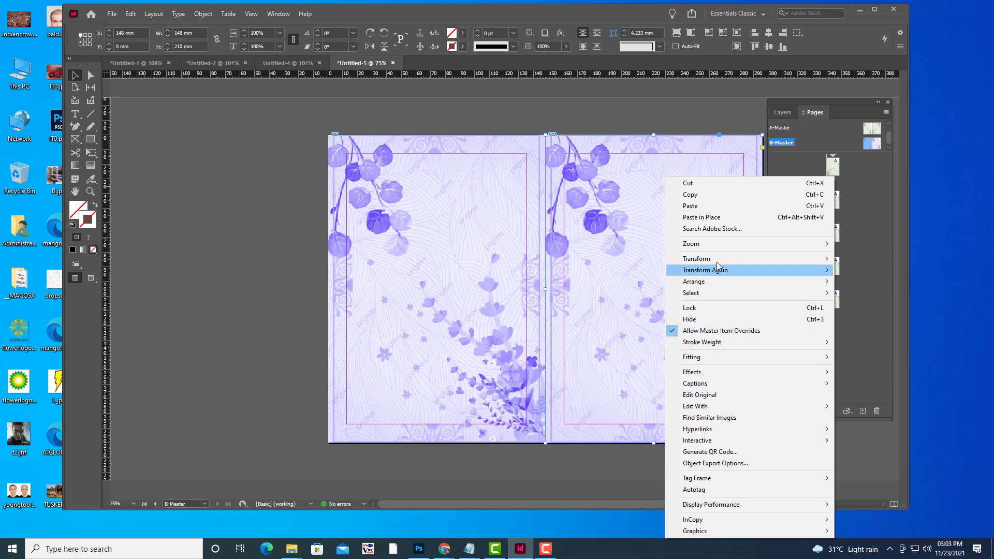
mouse_move(718, 258)
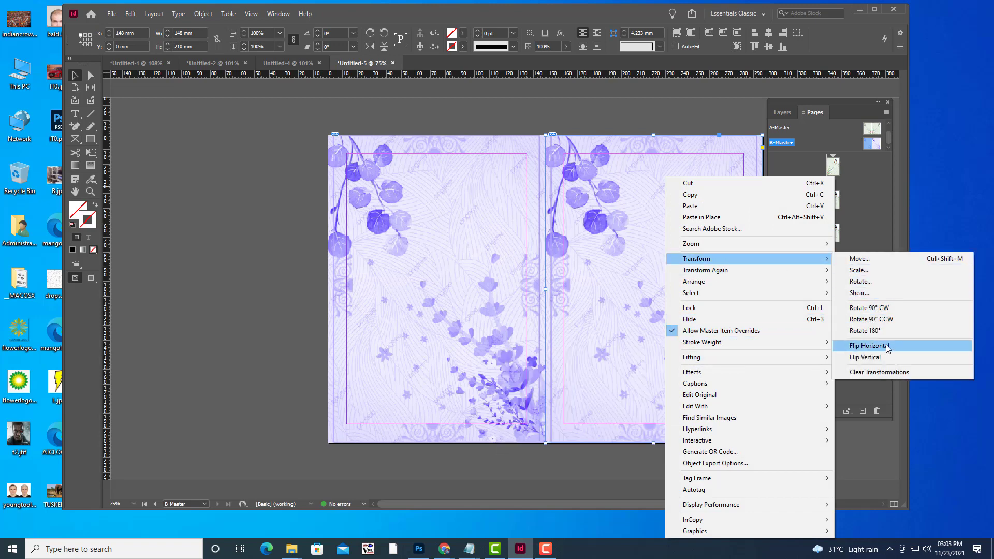
click(869, 346)
drag(508, 245, 685, 250)
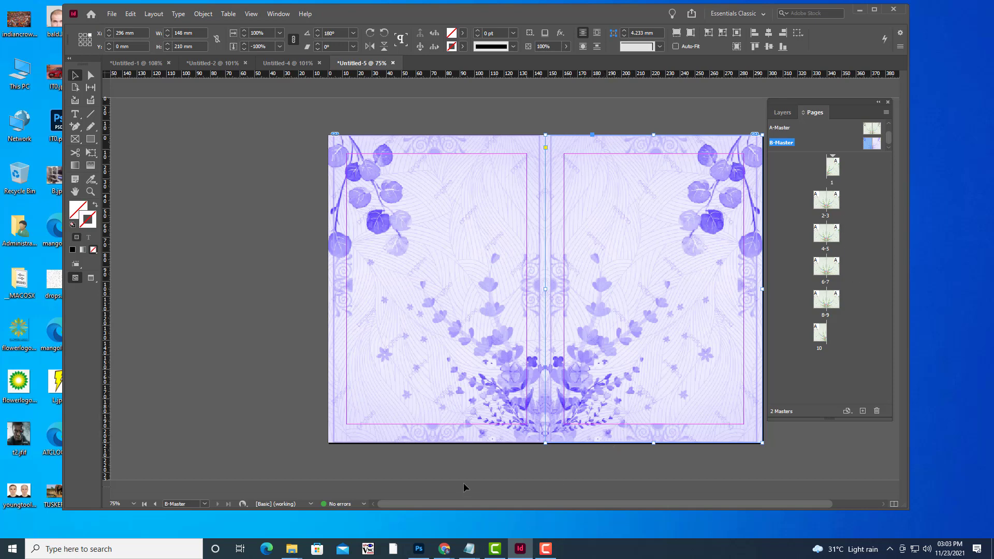
Apply B-Master to document pages 6-9
drag(454, 505, 505, 506)
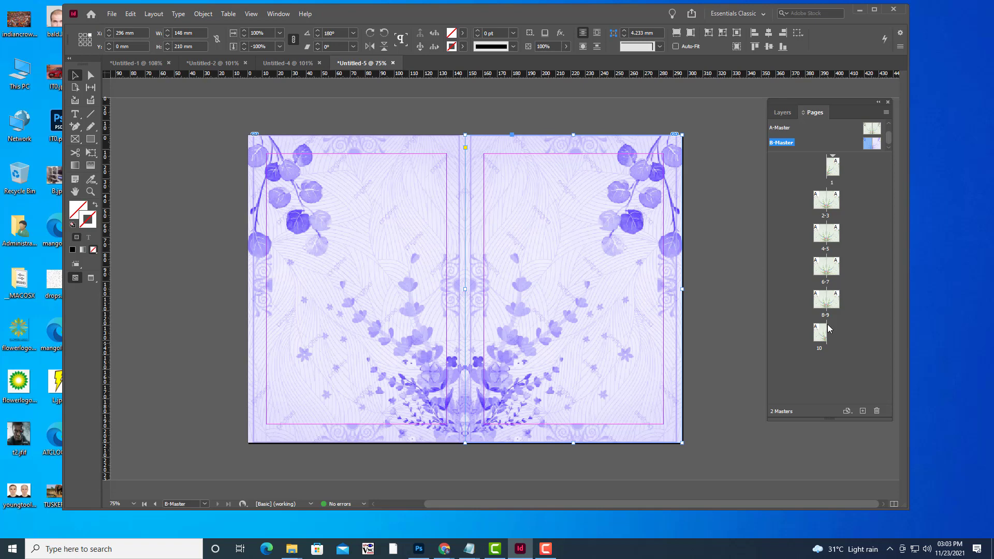
click(823, 266)
shift+click(837, 272)
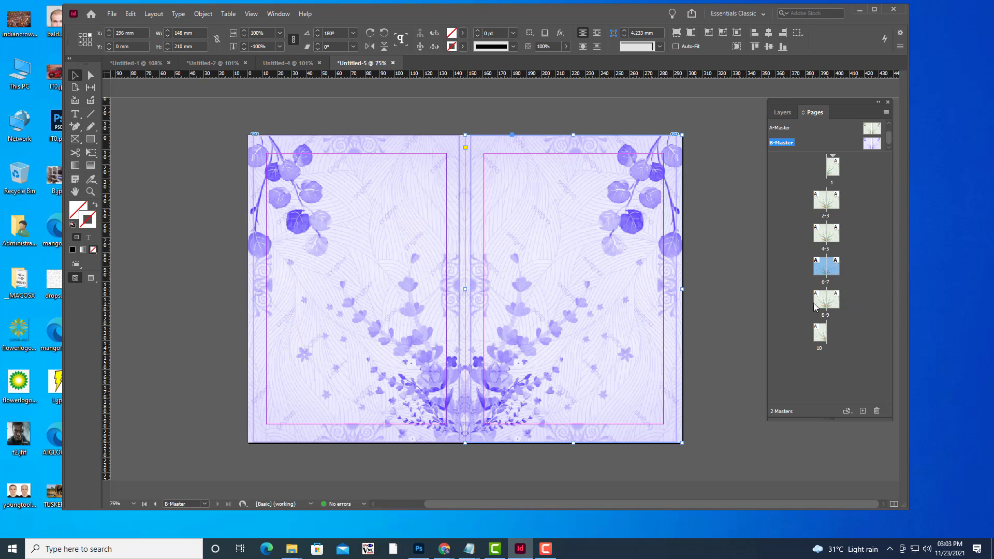
shift+click(833, 307)
drag(832, 308, 834, 270)
right_click(836, 273)
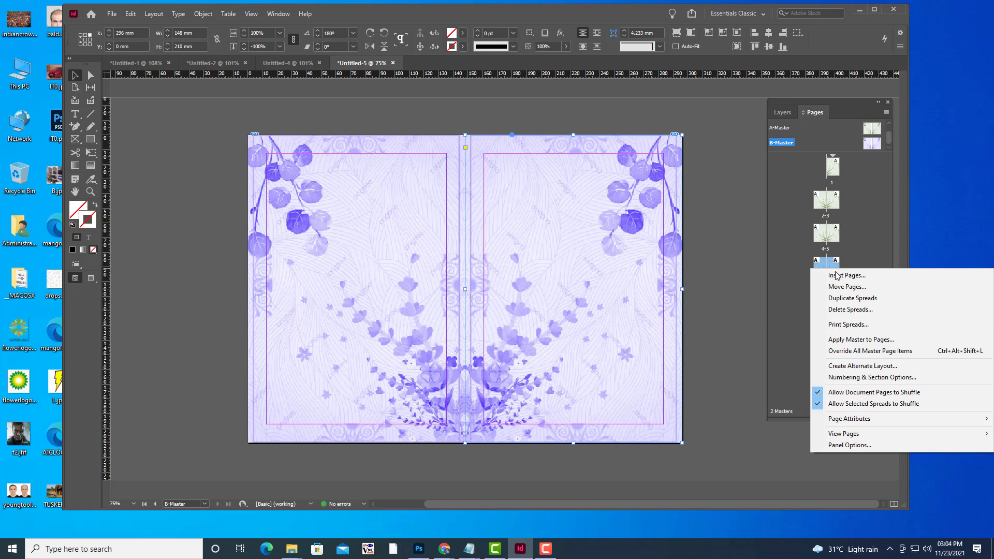
click(905, 341)
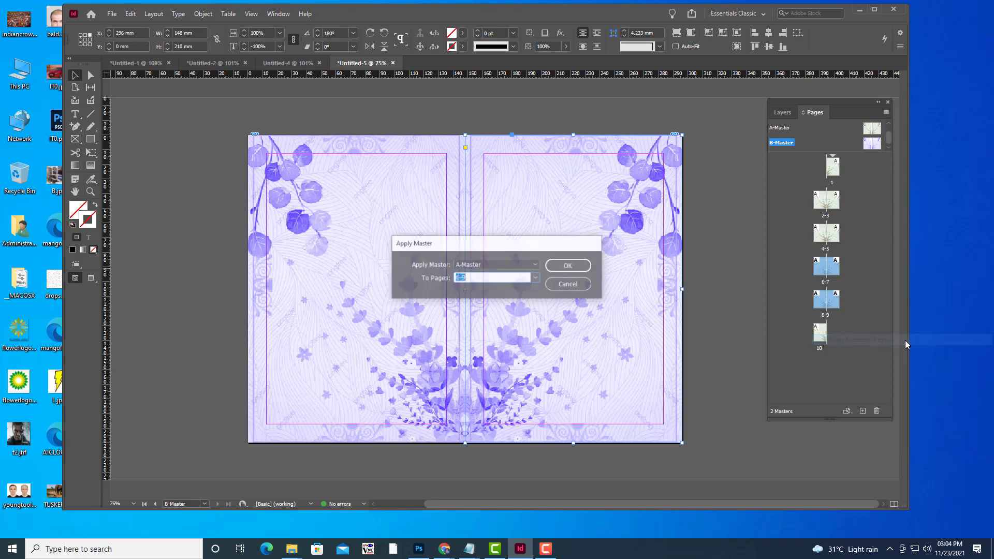
drag(482, 244, 698, 177)
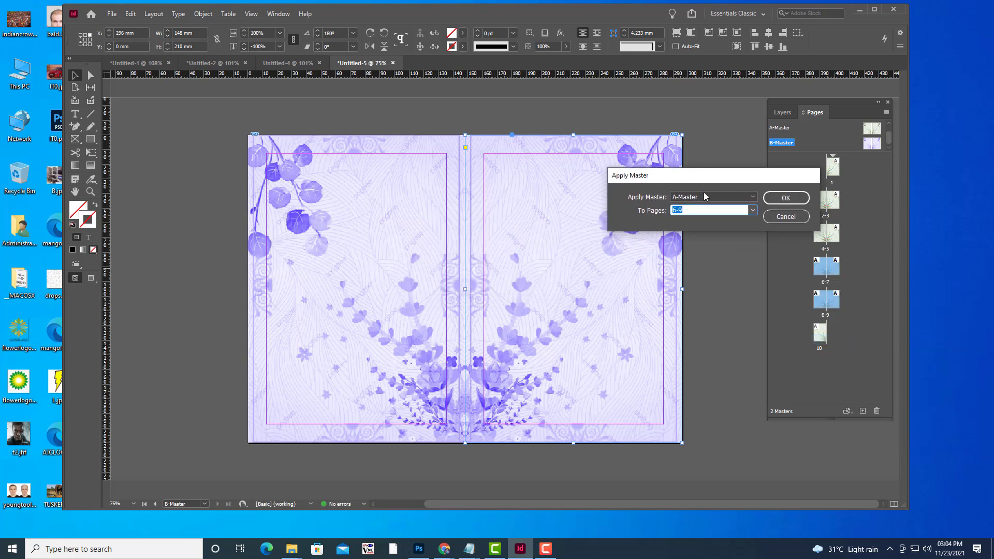
click(752, 196)
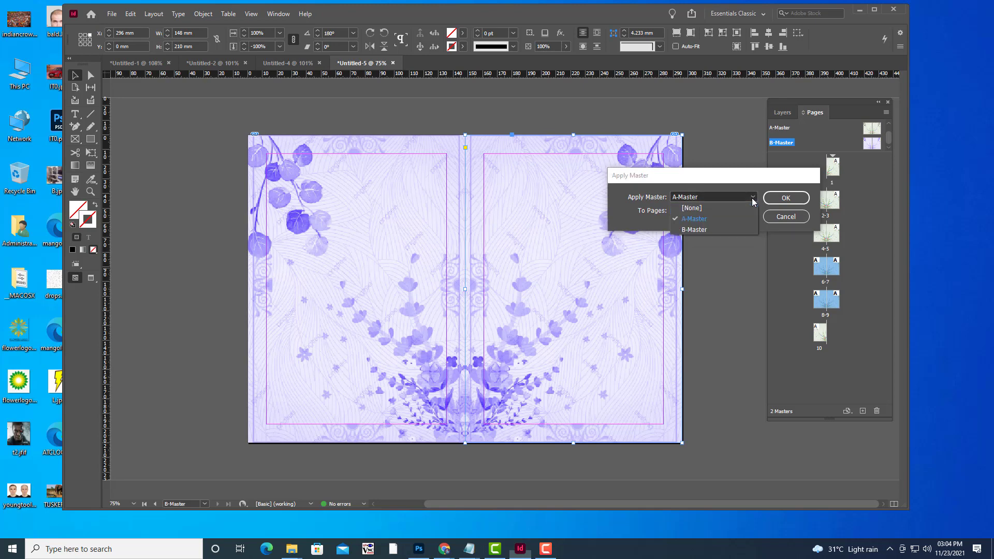
click(697, 233)
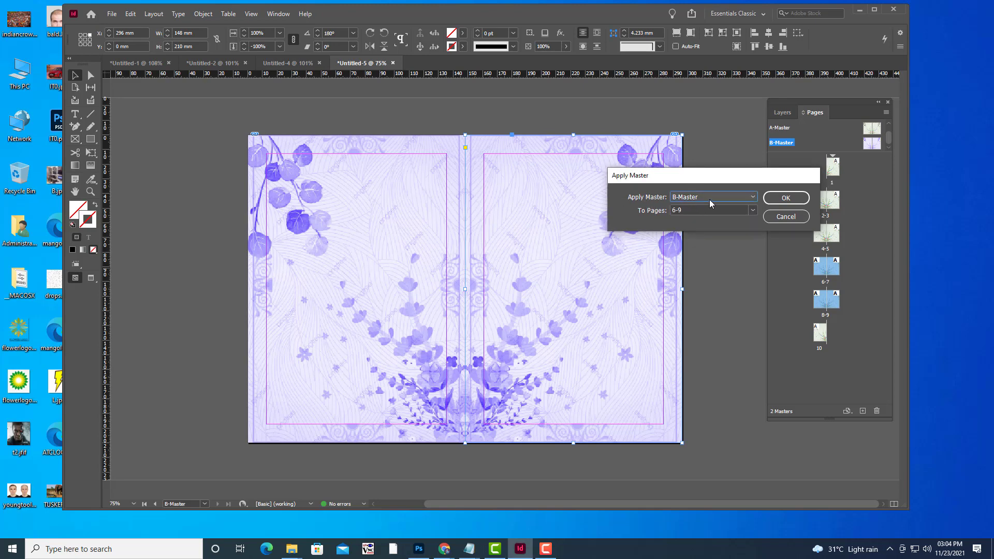
drag(706, 175, 715, 246)
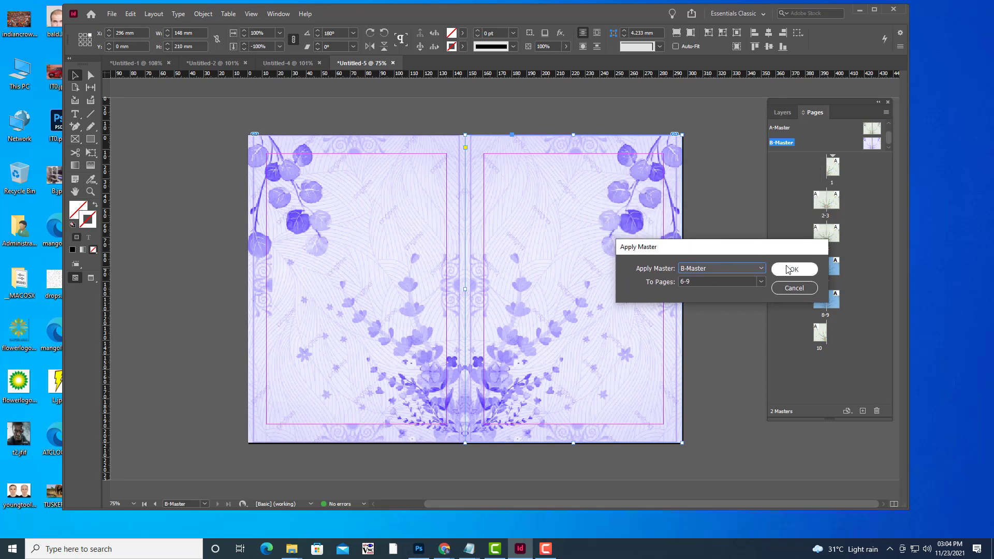
click(803, 270)
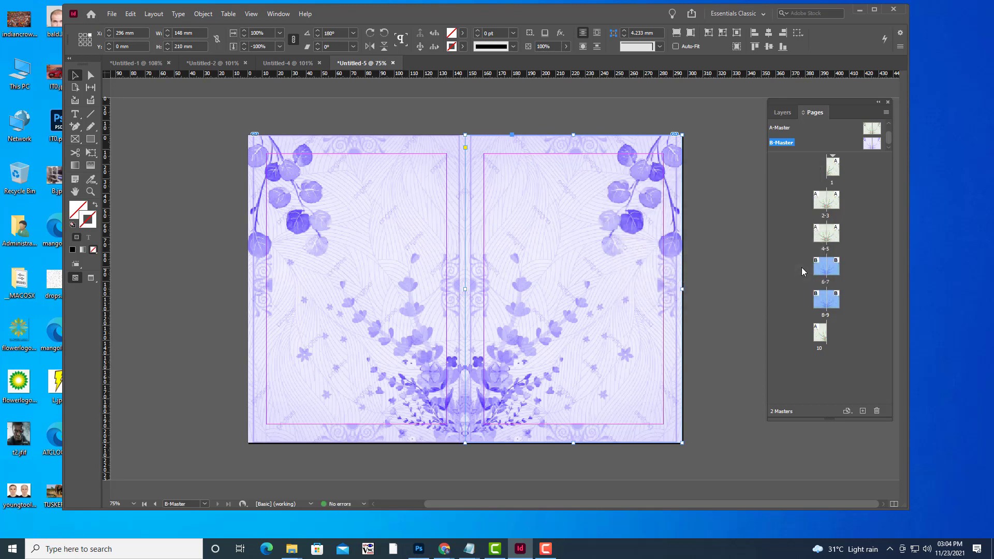
click(871, 264)
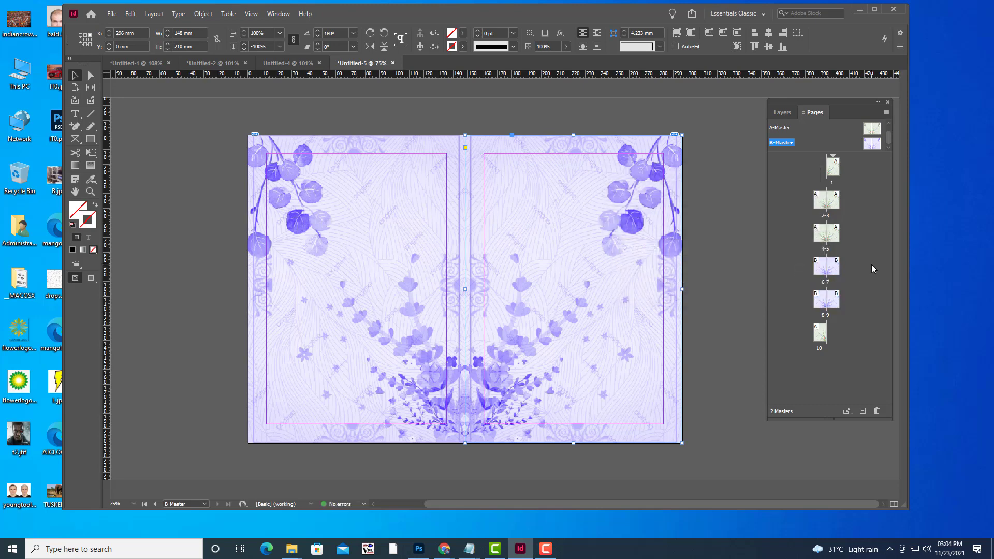
Check the pages of spreads 6-7 and 8-9 in the page overview and display spread 2-3
click(836, 270)
click(820, 298)
click(837, 302)
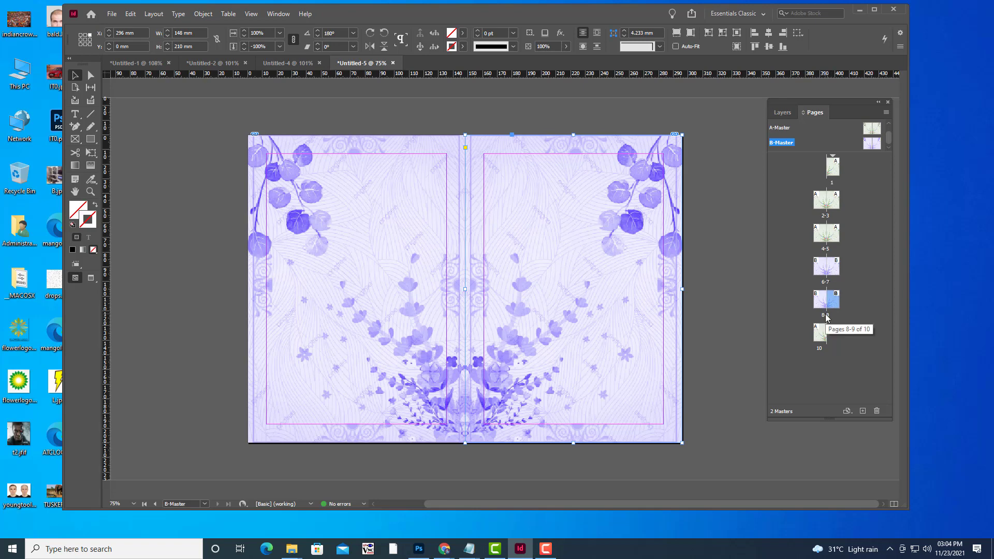
double_click(823, 208)
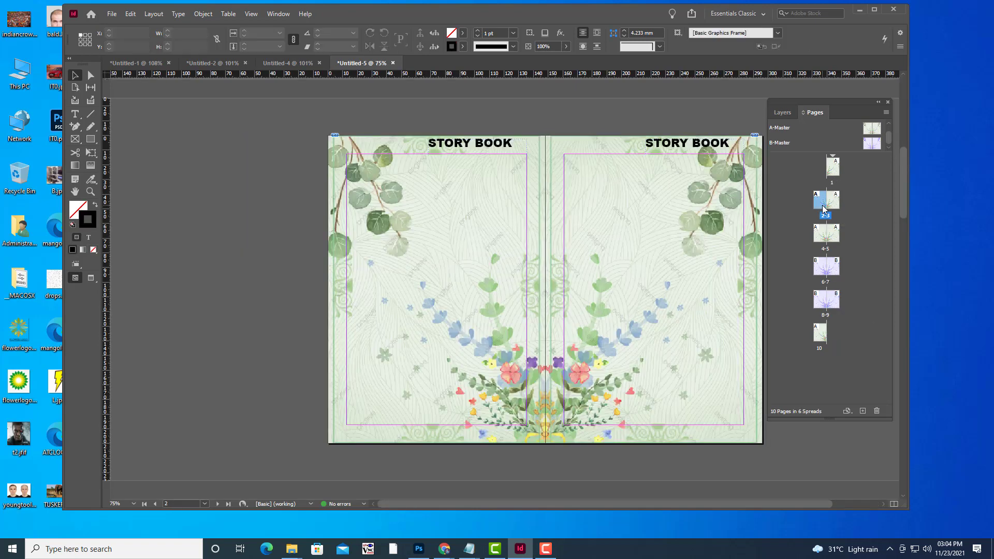
Review pages 3 to 7 one by one to check which master design each page carries
double_click(834, 201)
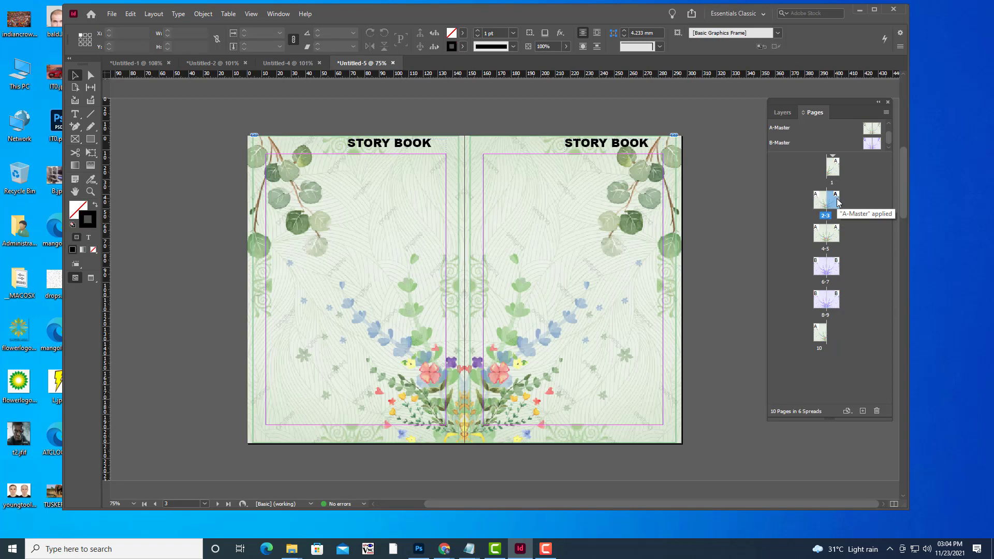
double_click(816, 235)
double_click(830, 235)
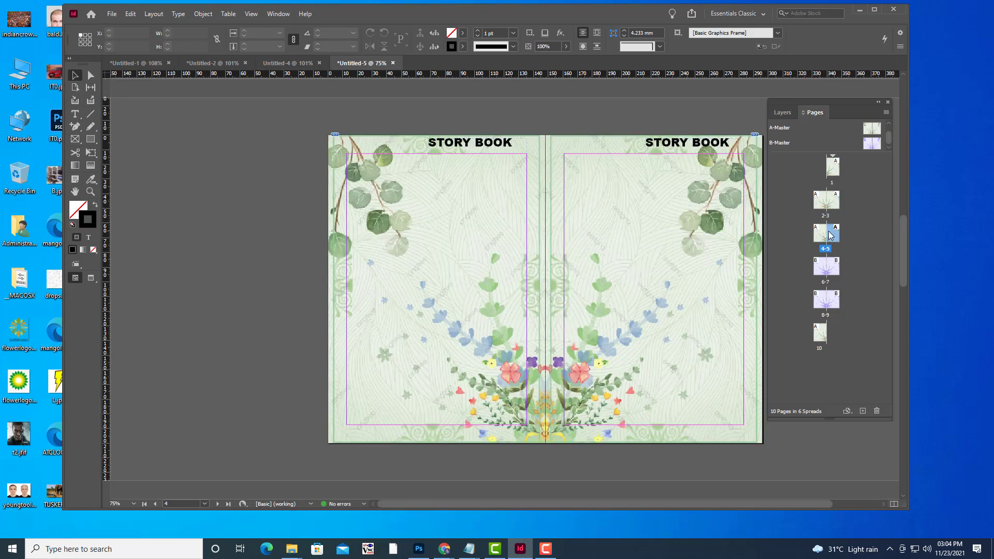
double_click(816, 268)
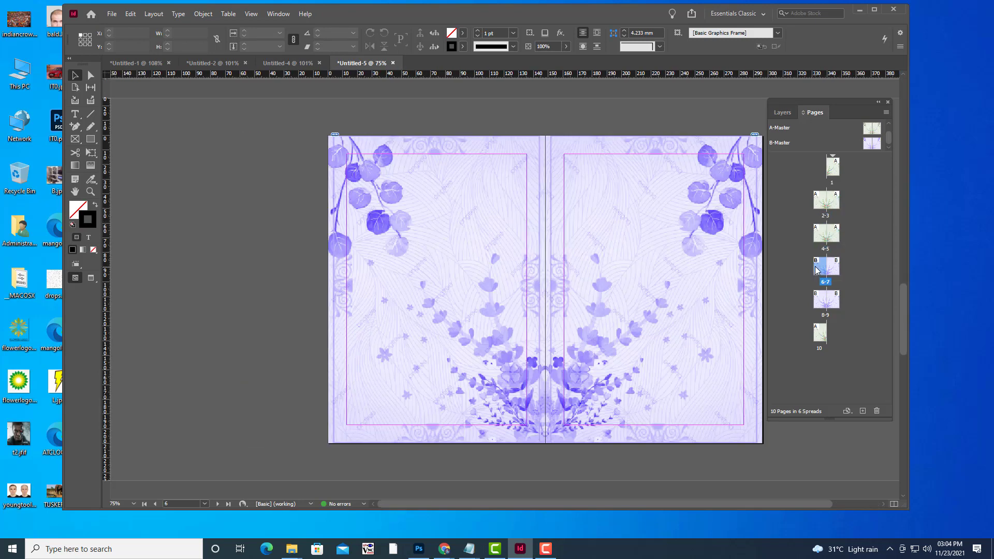
double_click(832, 266)
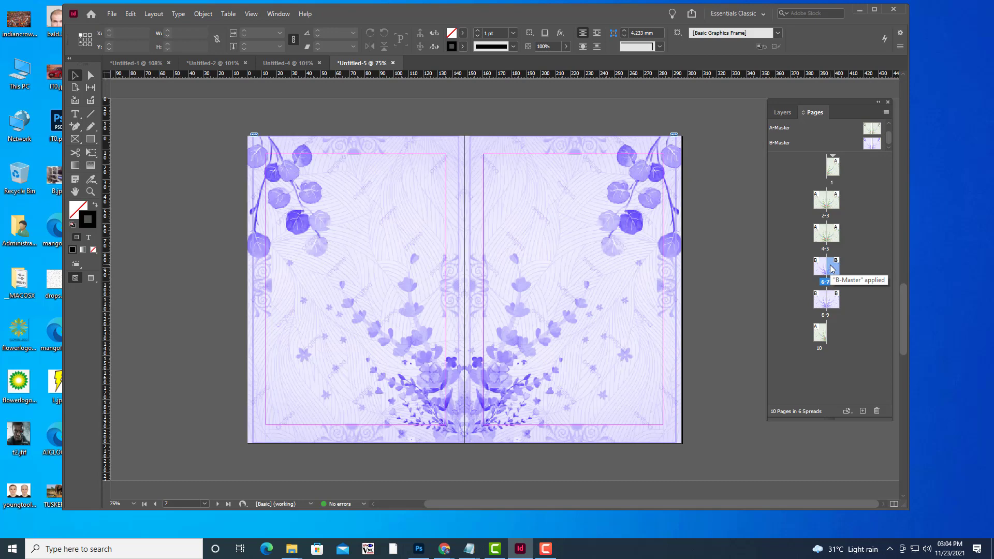
Open B-Master and add the header text NEW STORY in a frame about 70 × 11 mm above the left page's top margin
drag(821, 100, 798, 113)
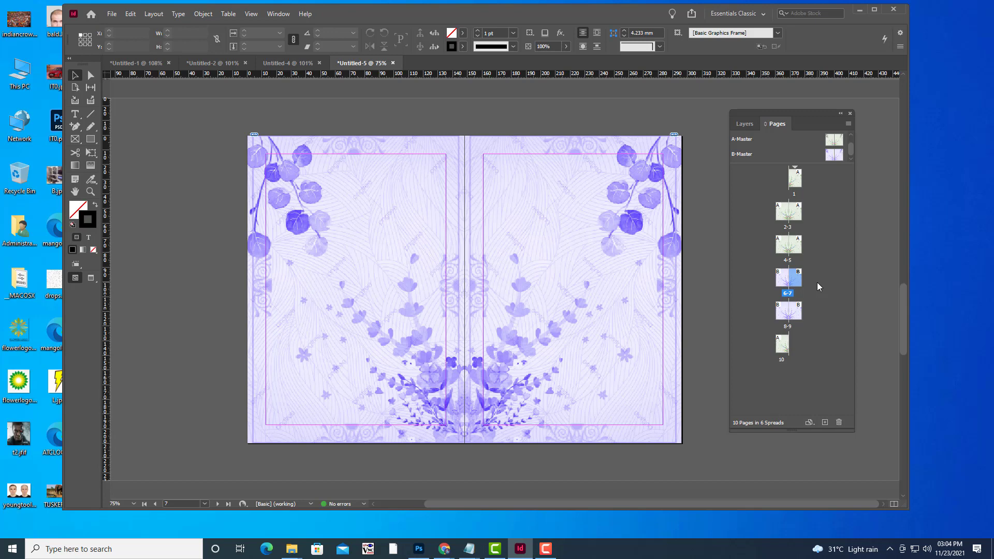
drag(792, 122, 775, 106)
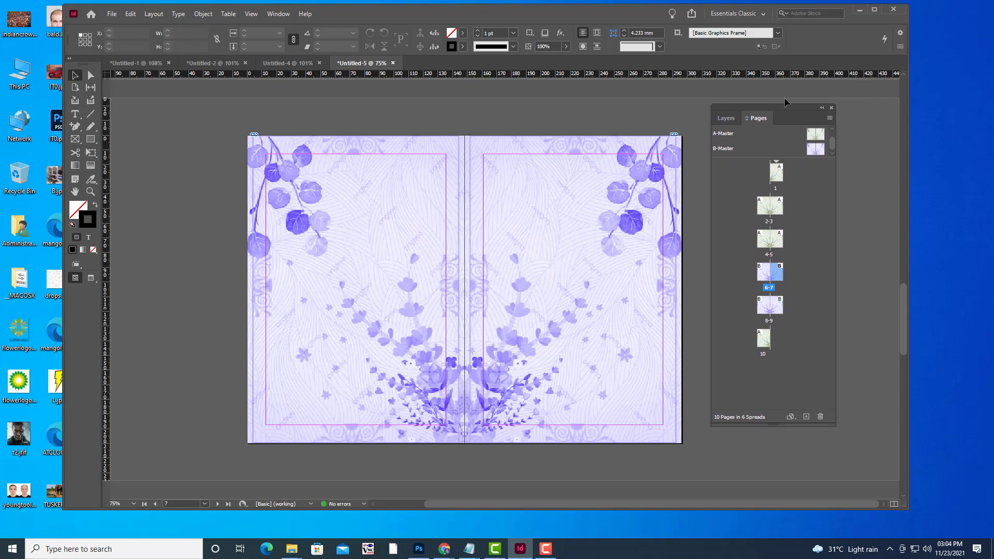
click(777, 179)
double_click(812, 150)
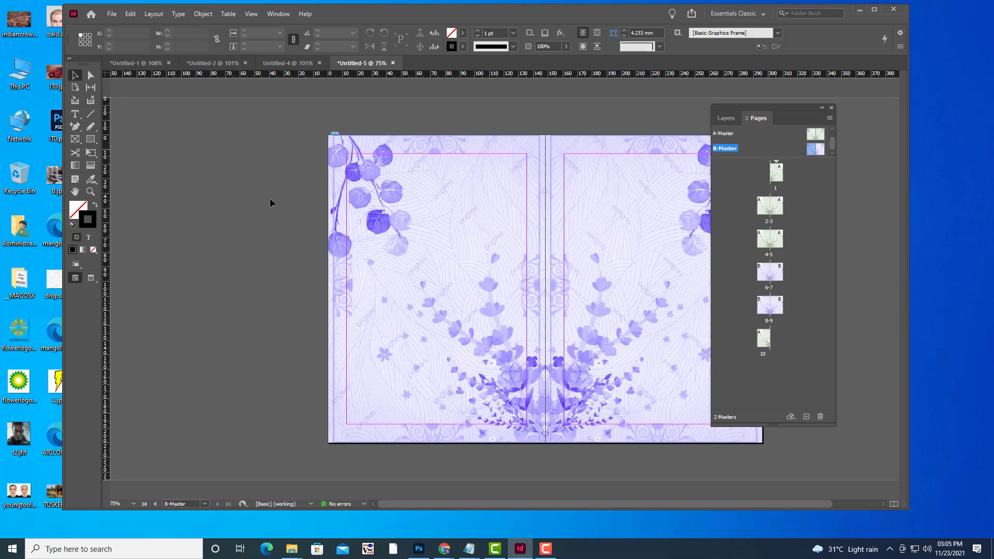
click(75, 117)
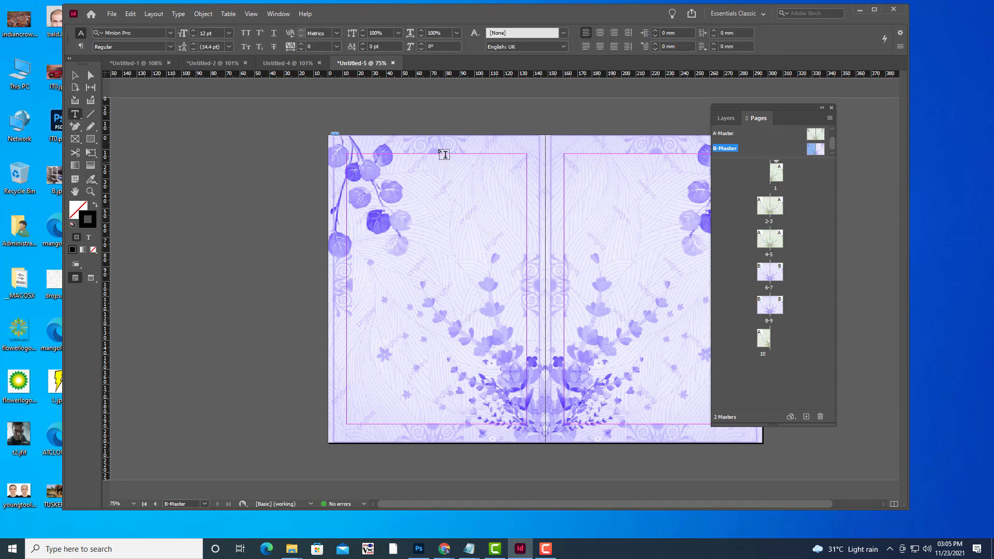
drag(439, 148, 525, 155)
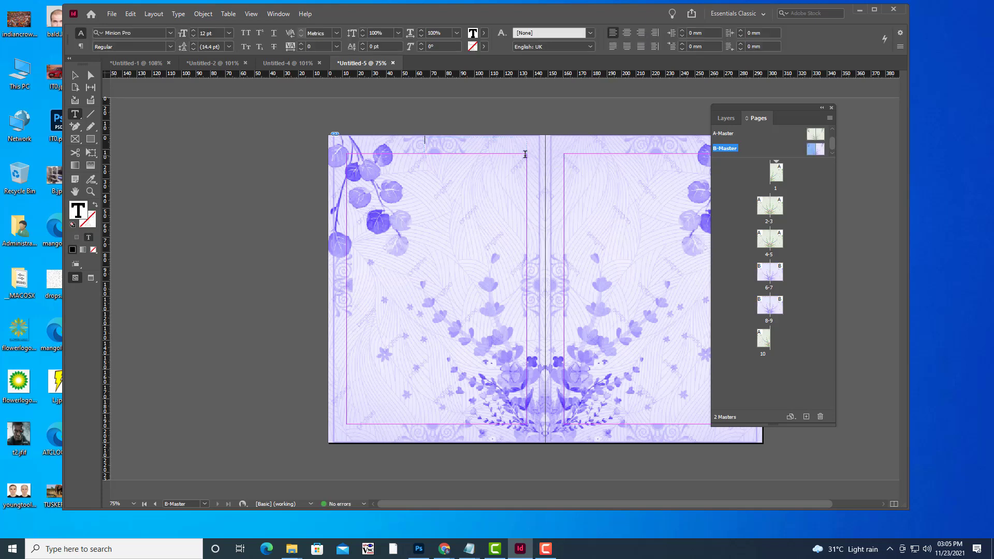
text(NEW STORY)
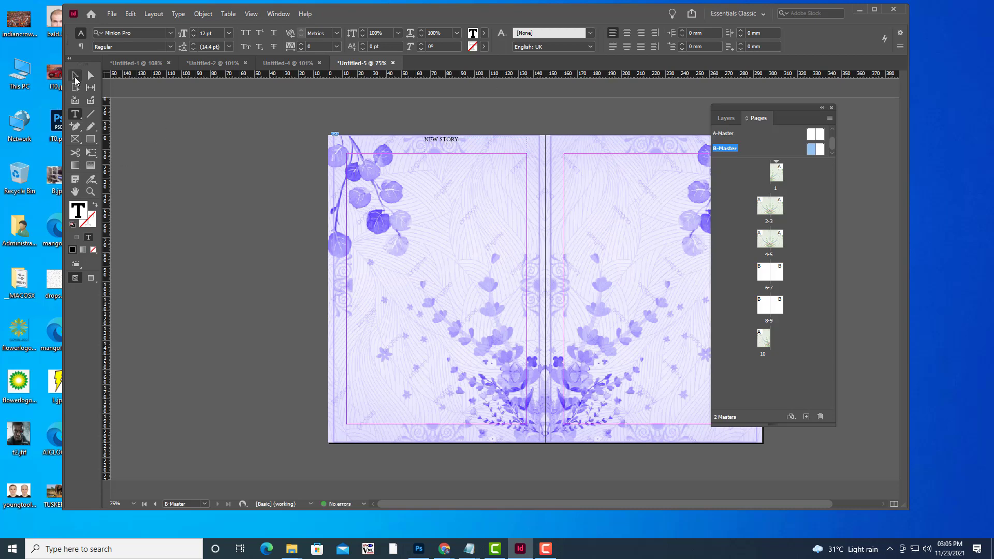
Enlarge the NEW STORY header text on B-Master's left page to 24 pt
click(76, 79)
click(466, 145)
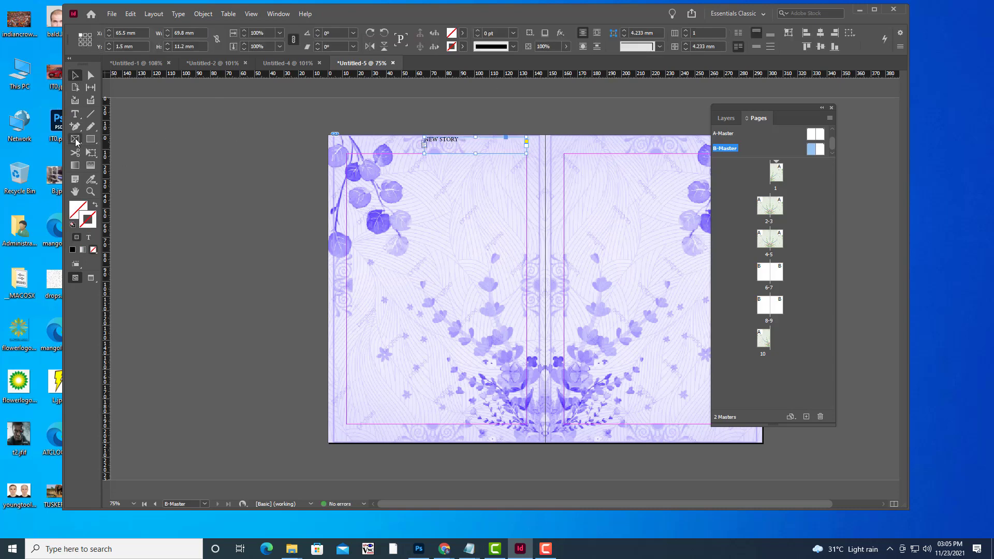
click(75, 114)
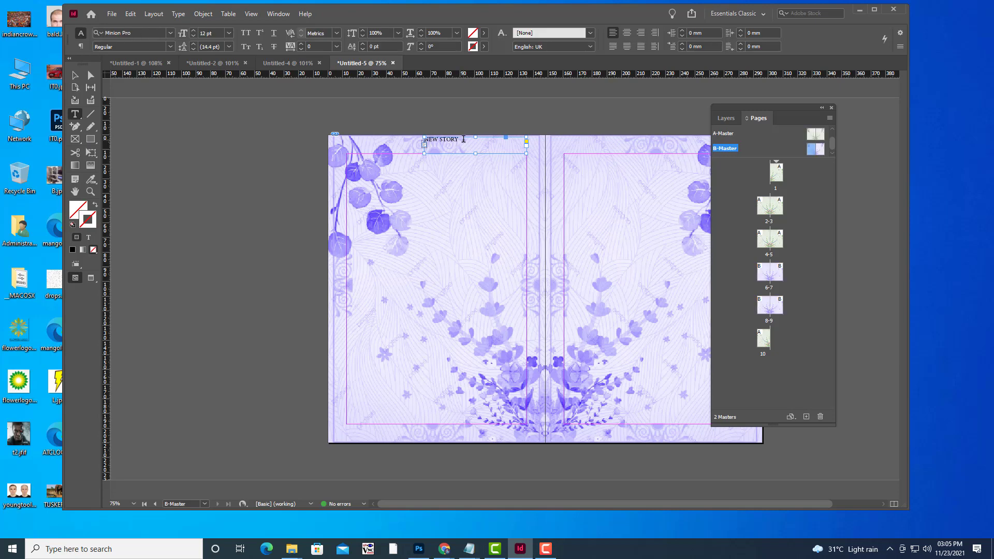
drag(463, 139, 397, 138)
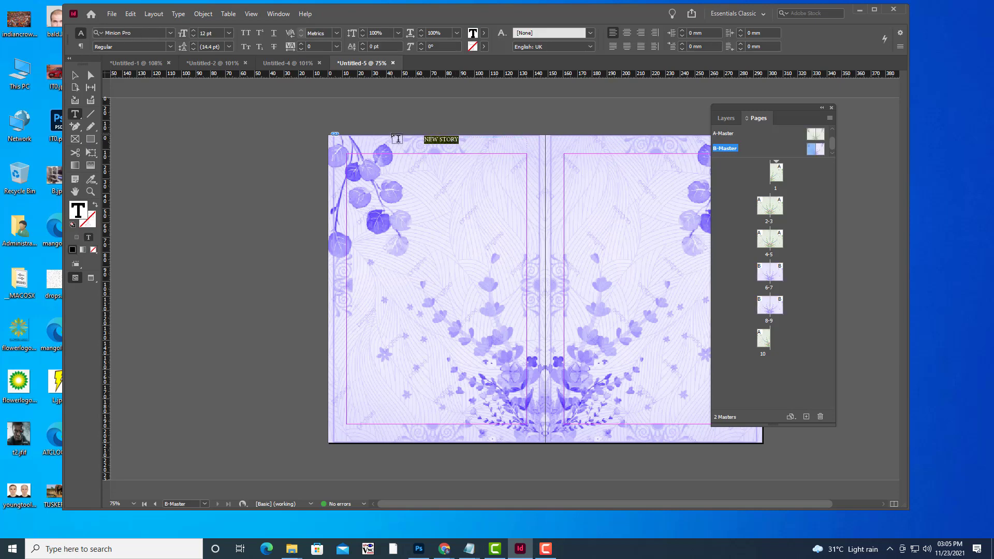
key(ctrl+shift+period)
key(ctrl+shift+period)
key(ctrl+shift+period)
key(ctrl+shift+period)
key(ctrl+shift+period)
key(ctrl+shift+period)
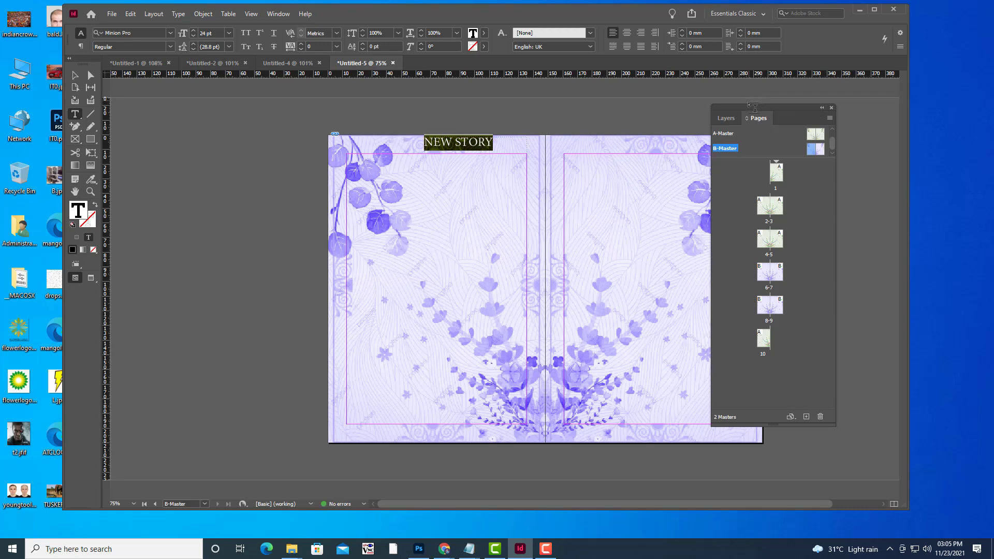
Duplicate the NEW STORY header frame onto B-Master's right page at the same height, at X 213.5 mm
drag(749, 106, 820, 119)
click(75, 75)
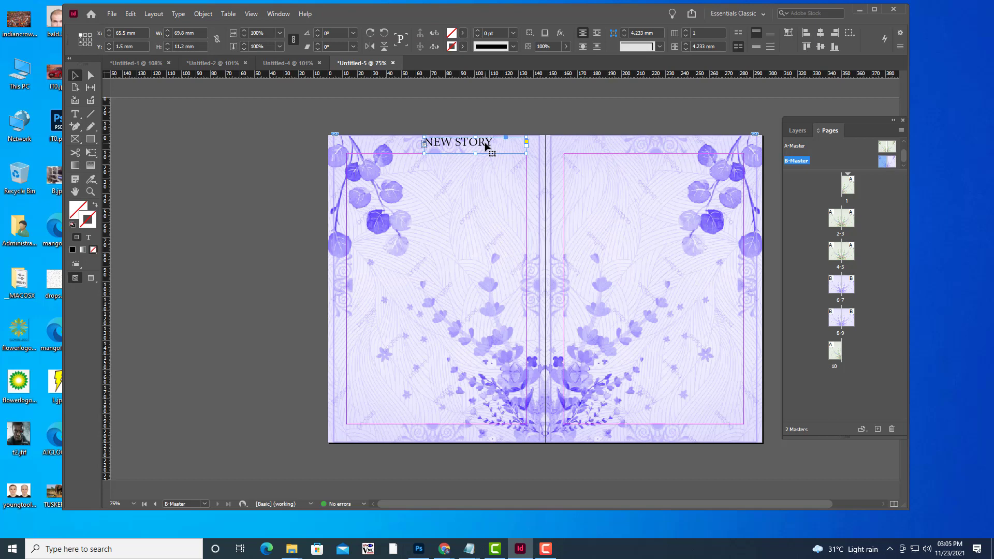
drag(485, 145, 704, 150)
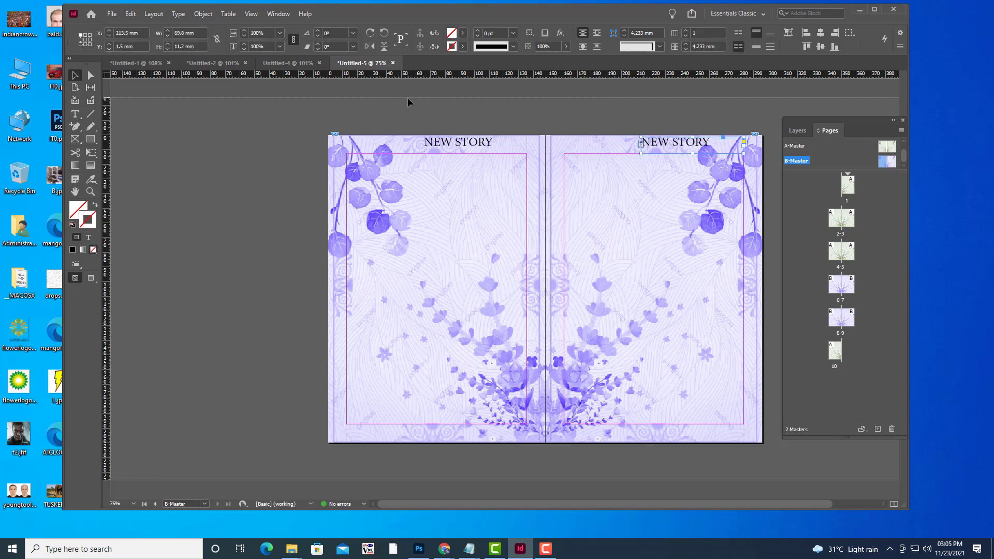
Right-align the NEW STORY text in the header frames on both B-Master pages
click(75, 113)
click(641, 33)
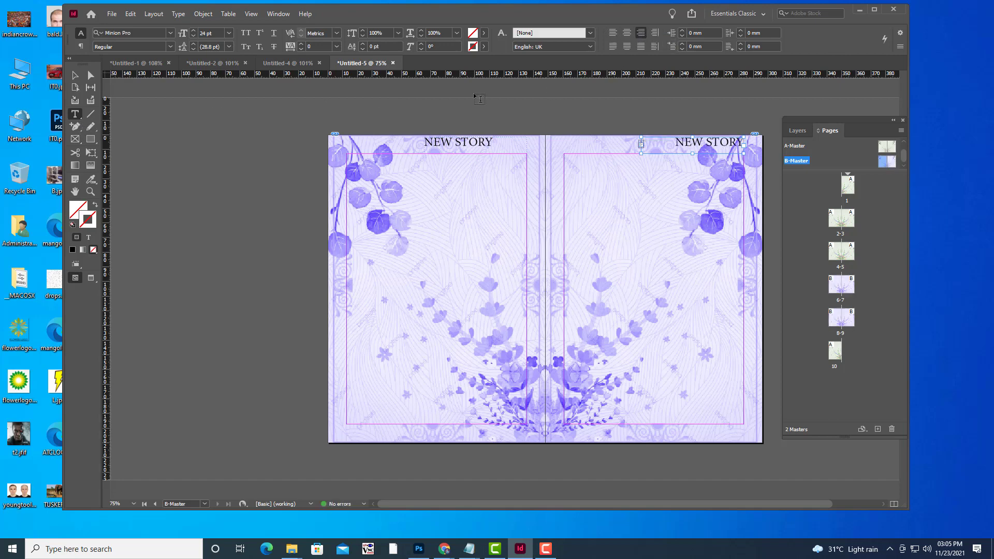
click(75, 75)
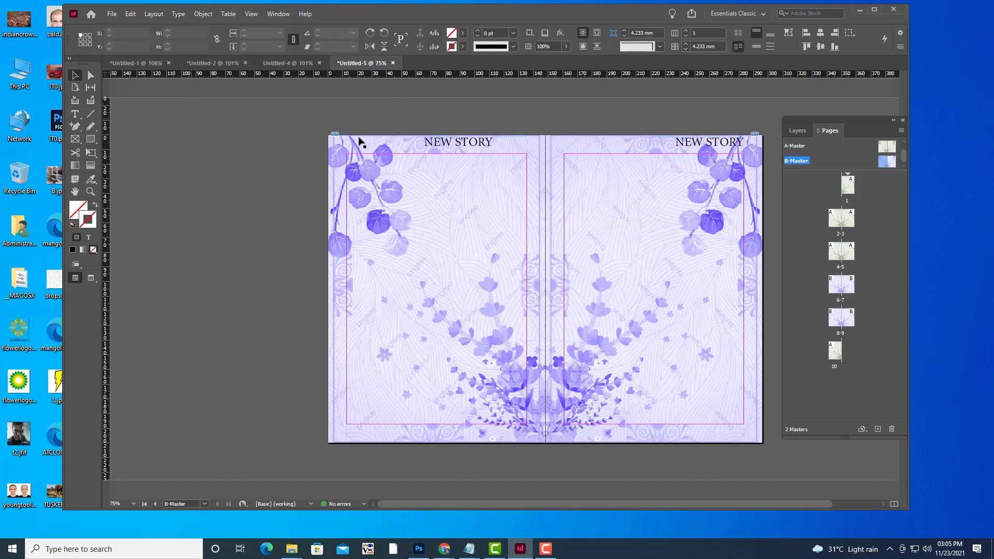
click(444, 142)
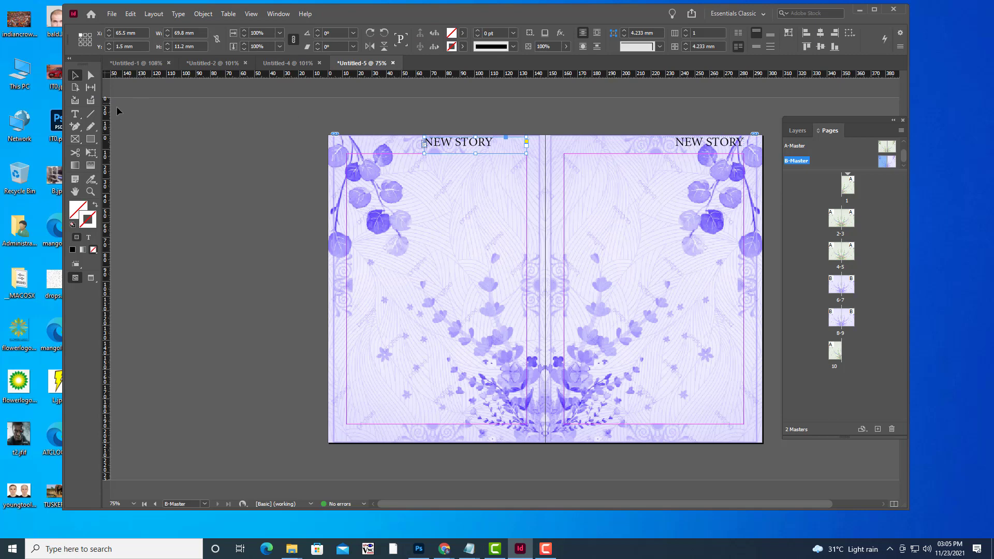
click(76, 114)
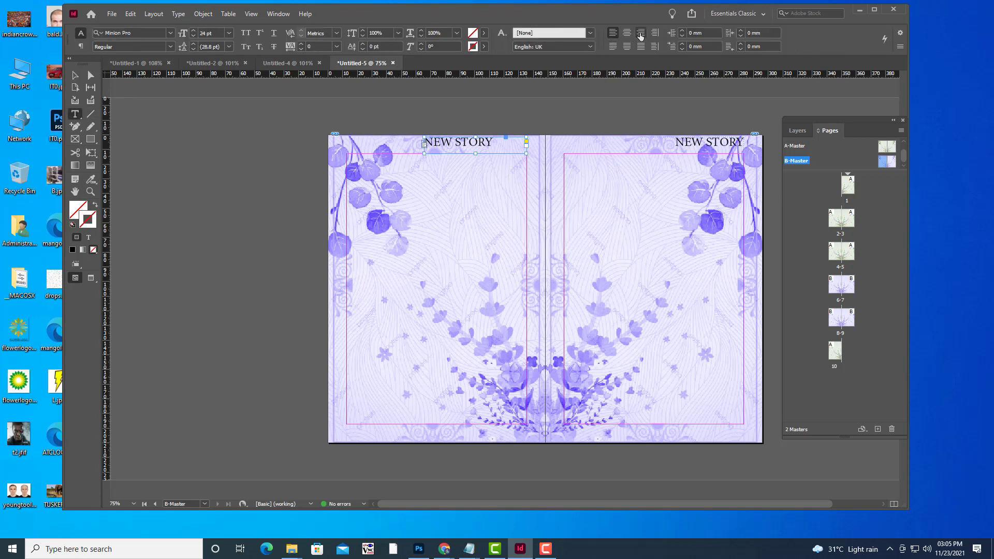
click(640, 33)
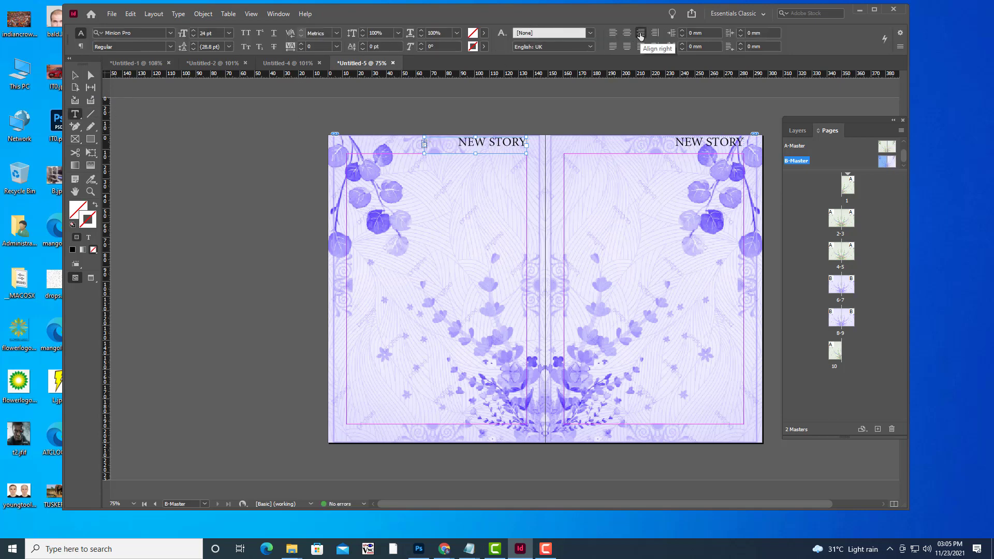
click(75, 76)
click(226, 166)
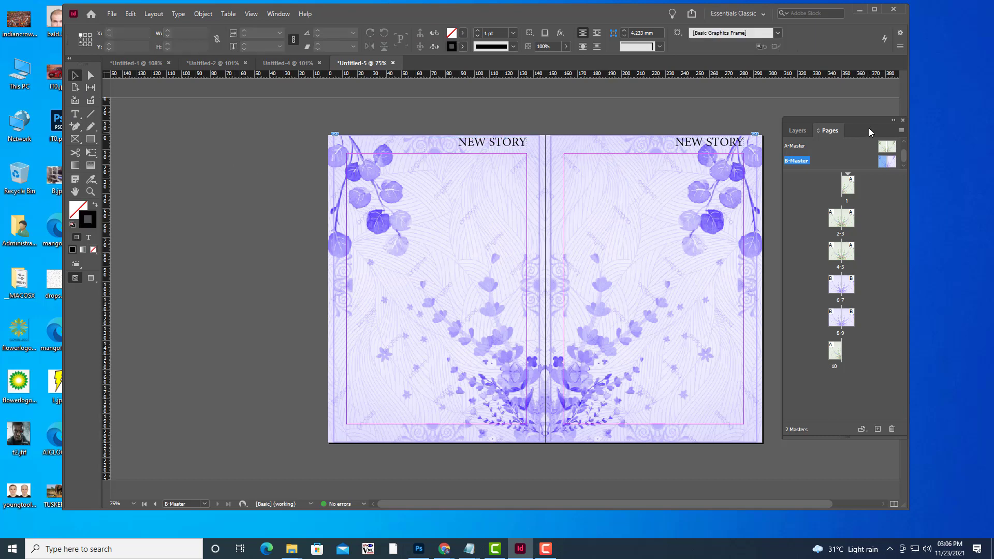
Preview the B-Master spread without guides and frame edges, then return to the normal view
key(w)
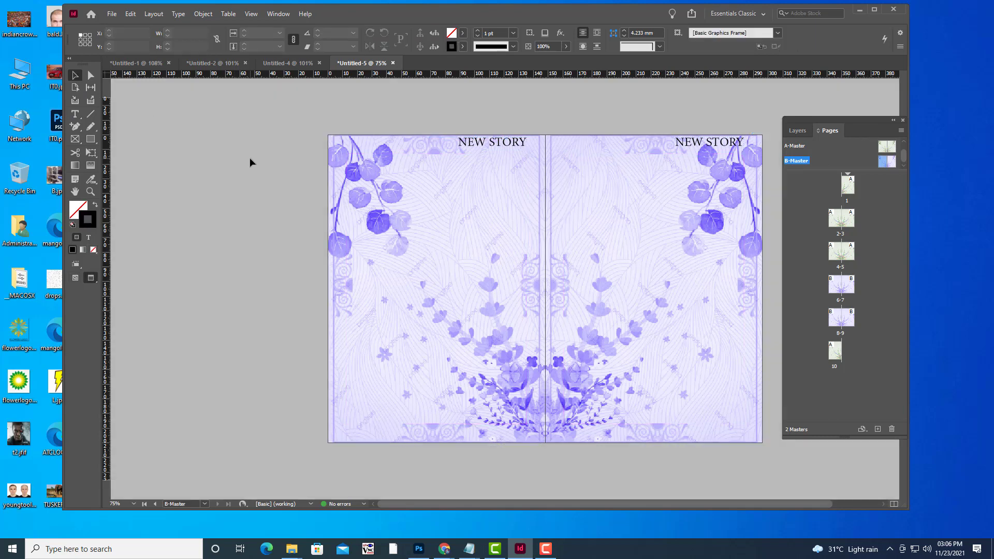
key(w)
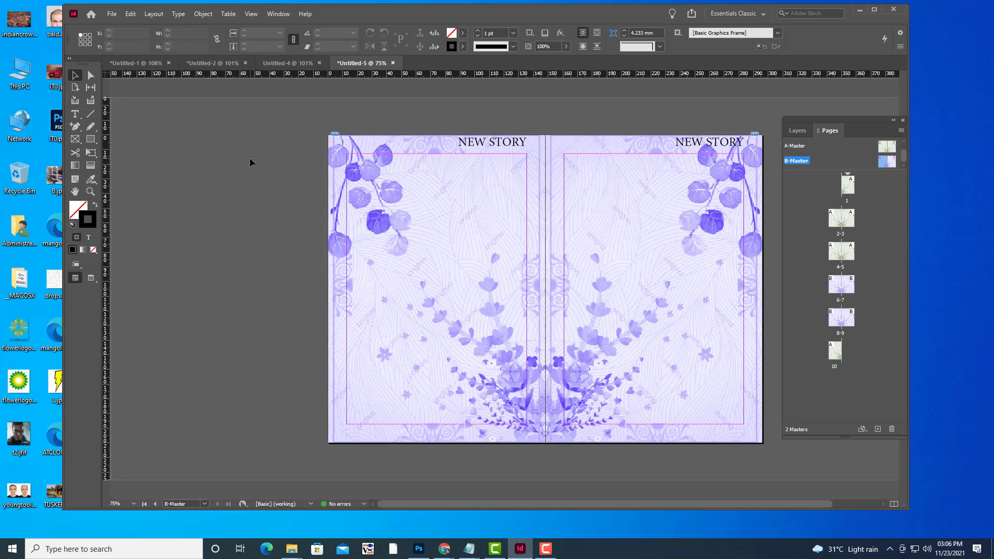
key(ctrl+minus)
key(ctrl+minus)
key(ctrl+minus)
key(ctrl+equal)
key(ctrl+equal)
key(ctrl+equal)
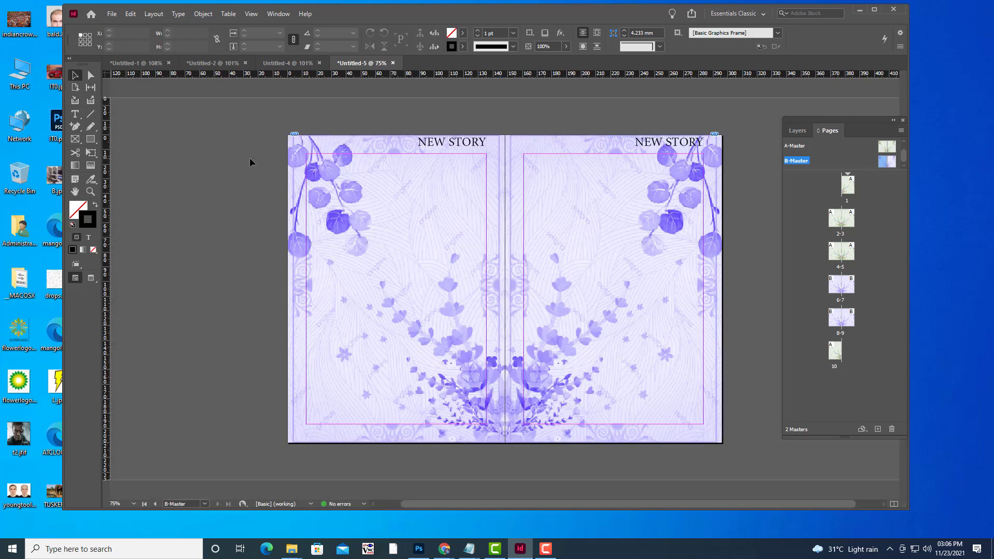
Review the document pages from 1 to 10 to check the headers and backgrounds from both masters
double_click(849, 187)
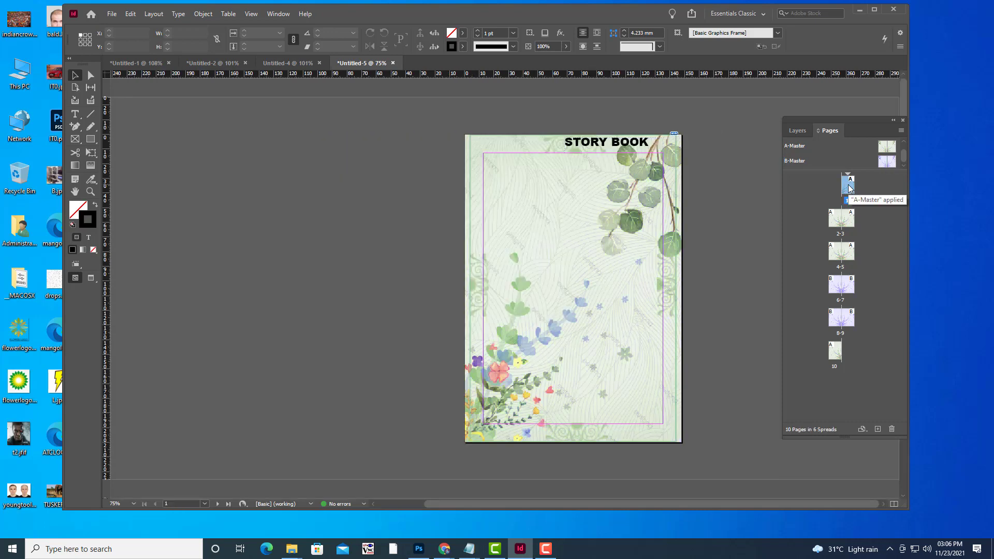
double_click(837, 231)
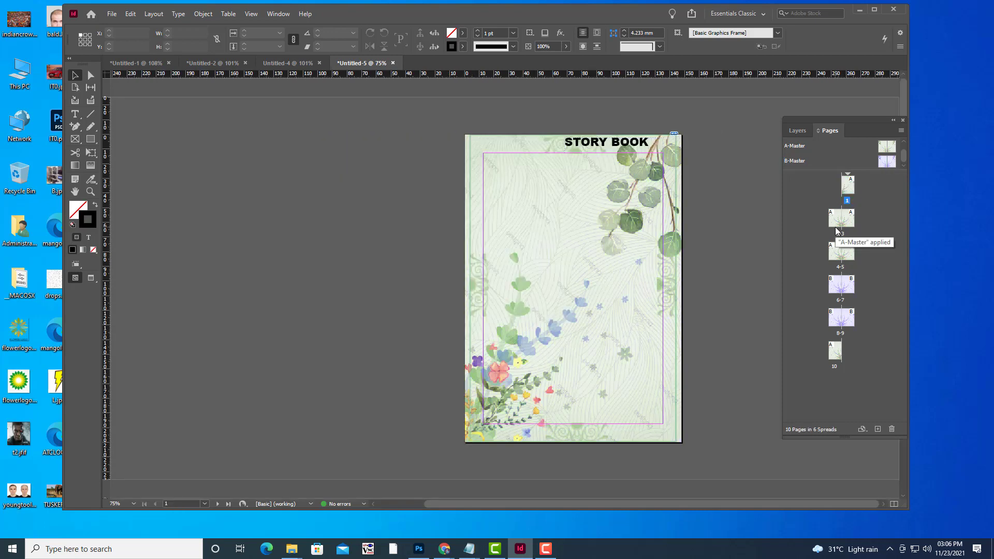
double_click(834, 252)
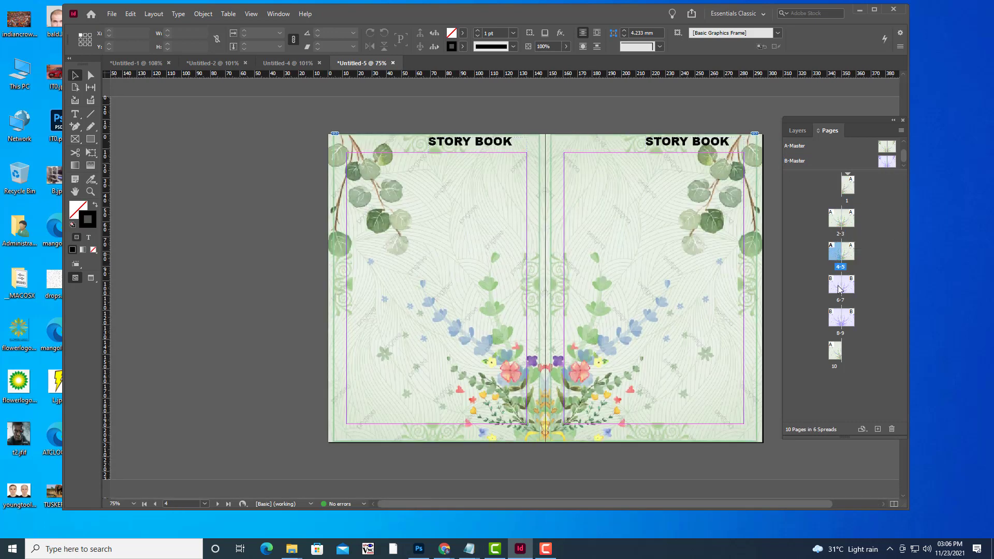
double_click(836, 285)
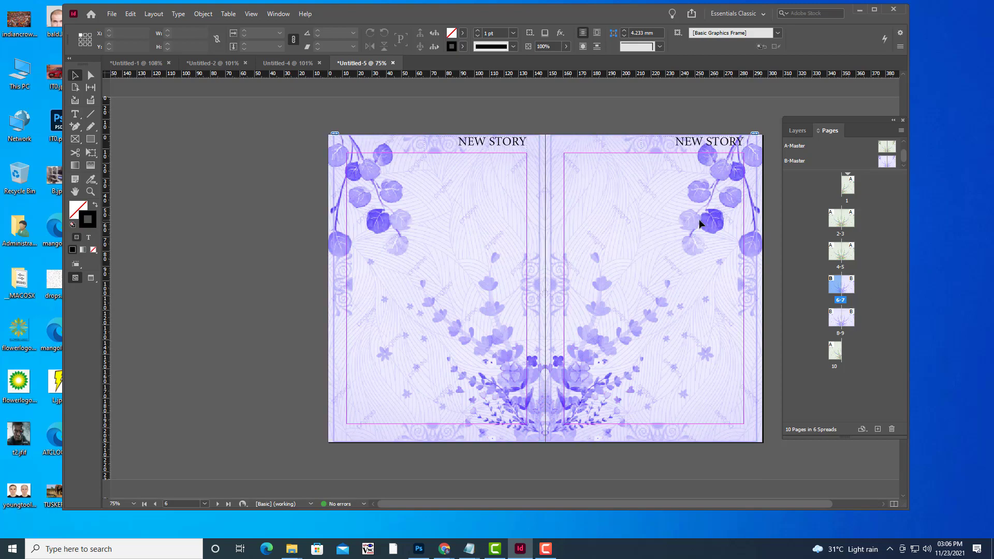
scroll(699, 222, down, 10)
scroll(699, 223, down, 4)
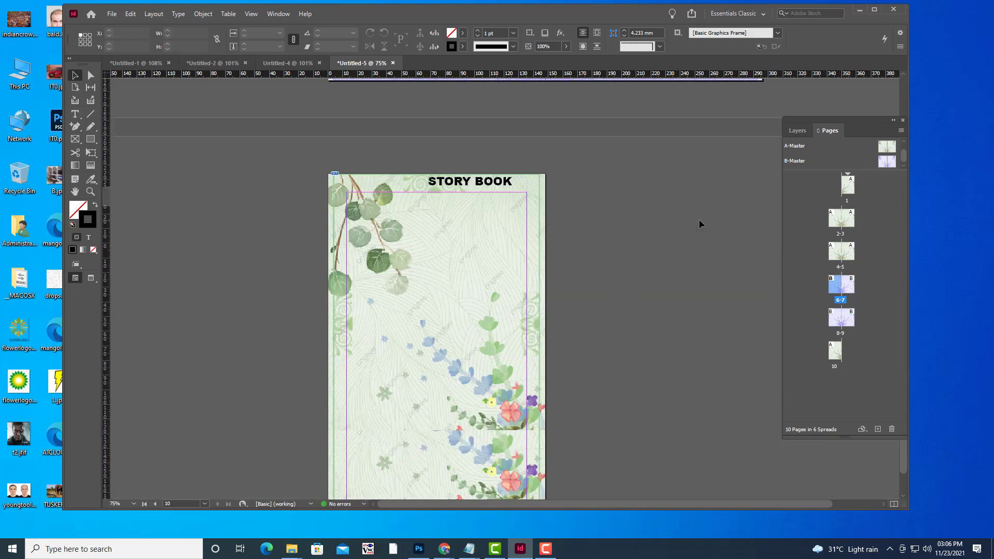
scroll(698, 224, up, 9)
scroll(698, 224, up, 14)
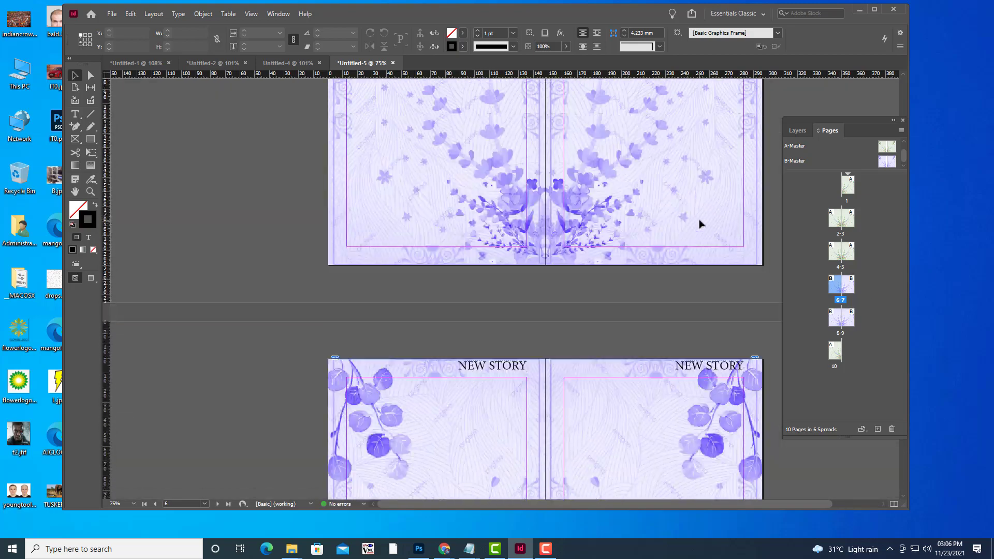
scroll(699, 223, up, 5)
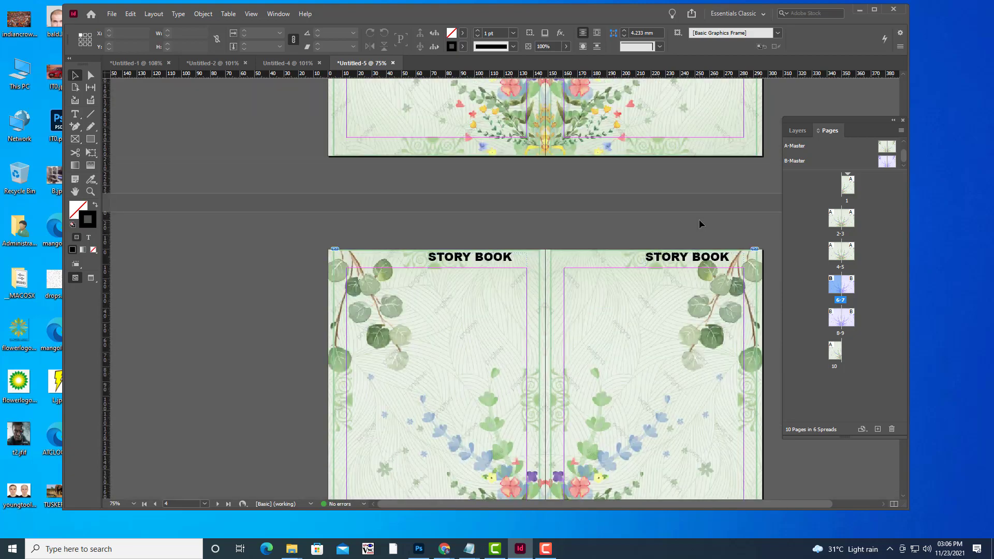
scroll(699, 223, down, 12)
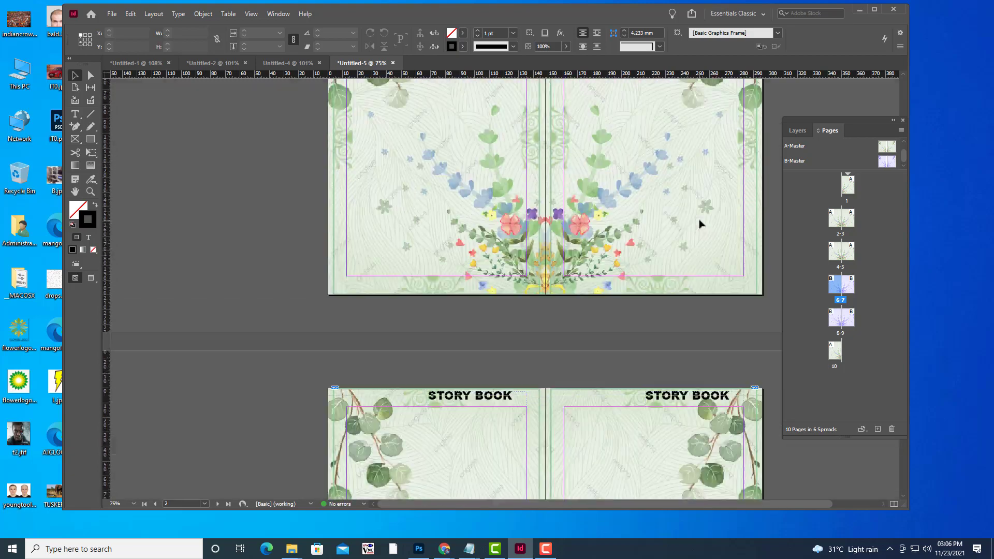
scroll(699, 224, down, 8)
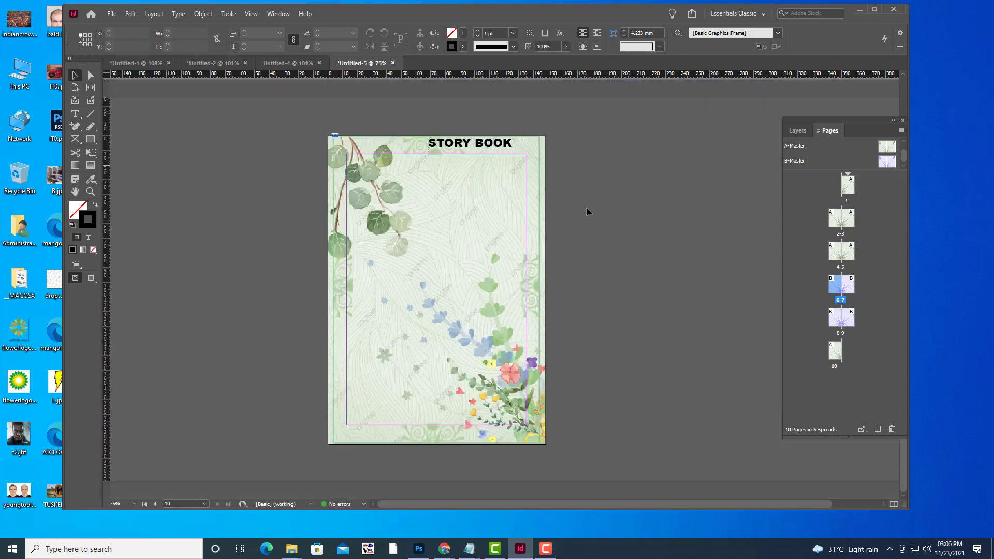
scroll(586, 212, up, 10)
scroll(586, 211, down, 4)
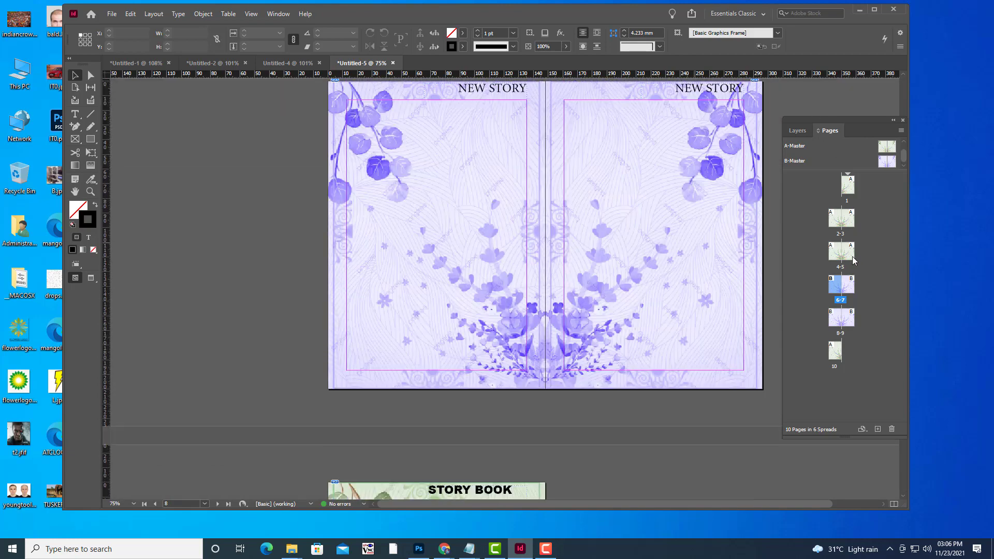
Create a new one-page A5 document of 148 × 210 mm with facing pages and 12.7 mm margins
scroll(696, 242, up, 1)
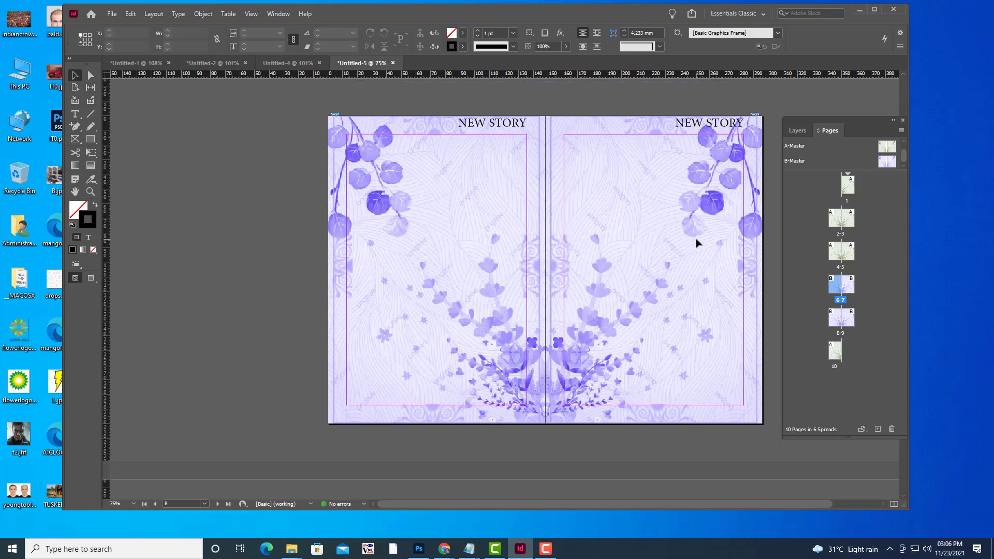
click(111, 14)
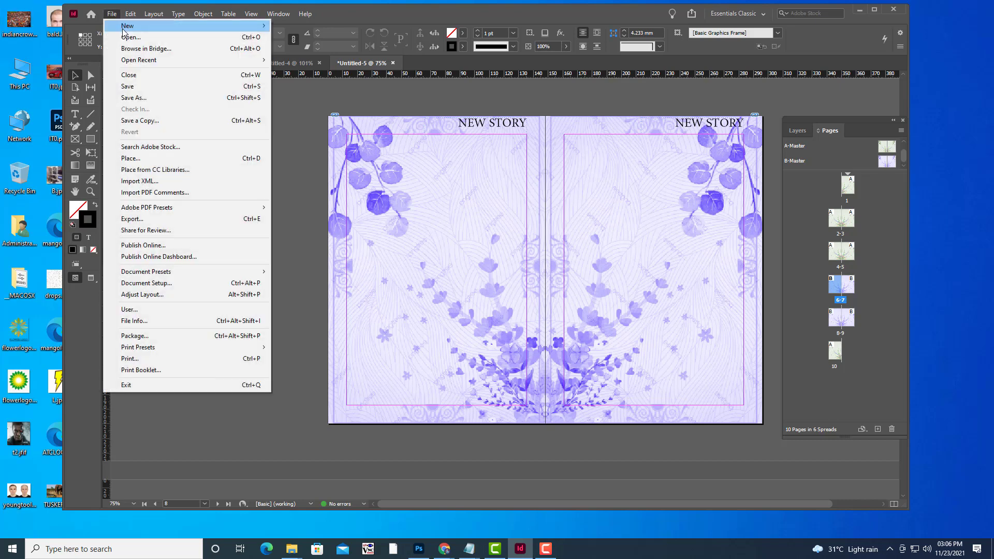
mouse_move(215, 34)
click(308, 28)
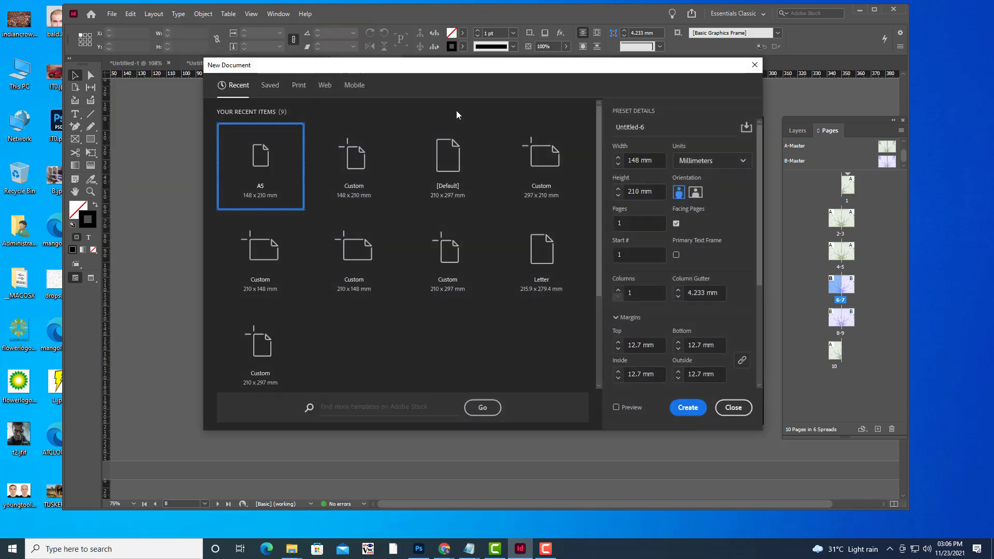
click(673, 412)
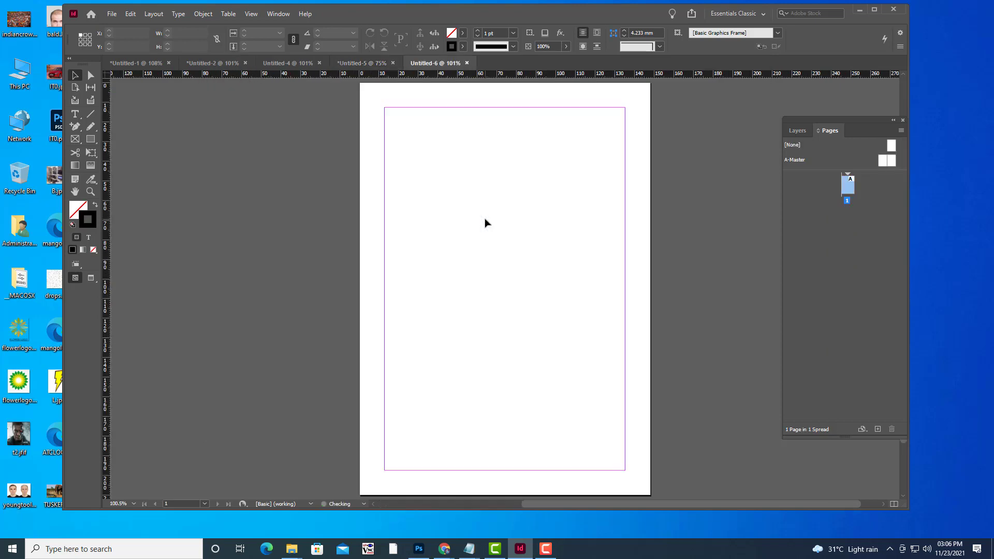
scroll(528, 192, up, 2)
scroll(530, 194, down, 3)
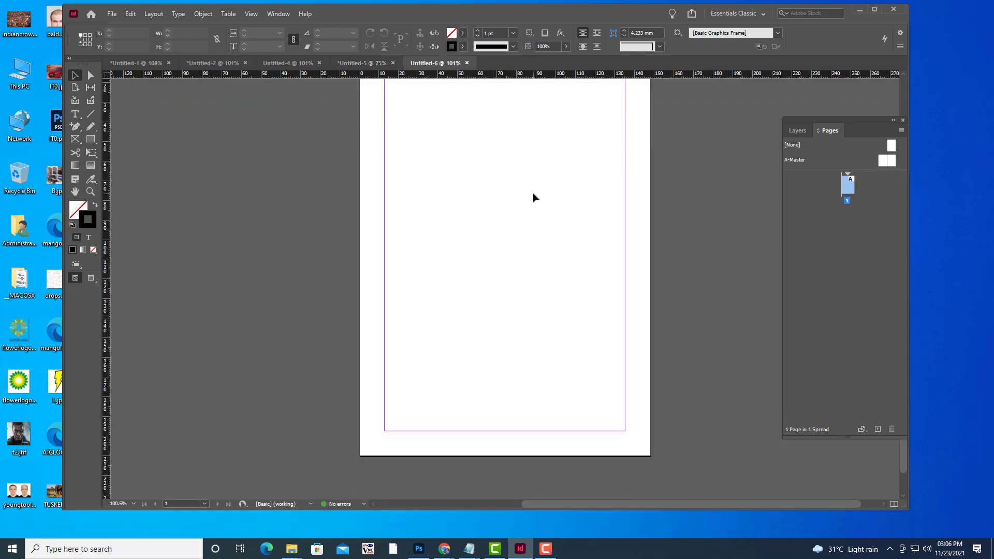
scroll(535, 197, up, 3)
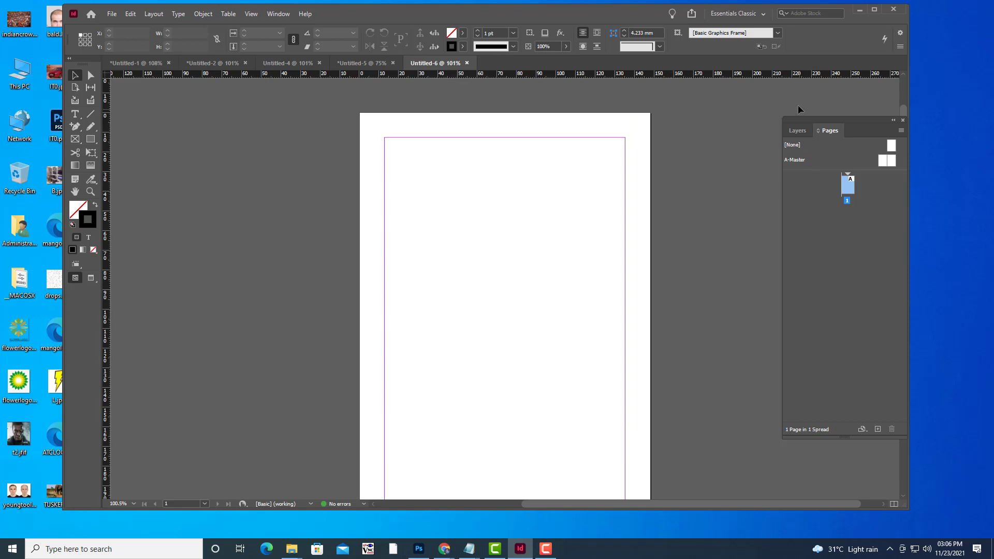
Close the Untitled-5 document without saving its changes
drag(803, 117, 736, 95)
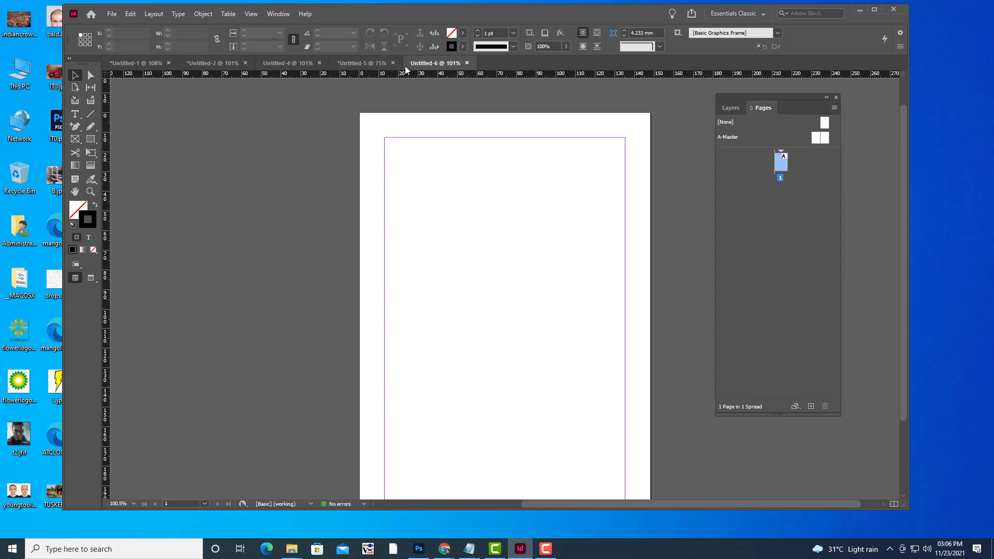
click(393, 63)
click(524, 274)
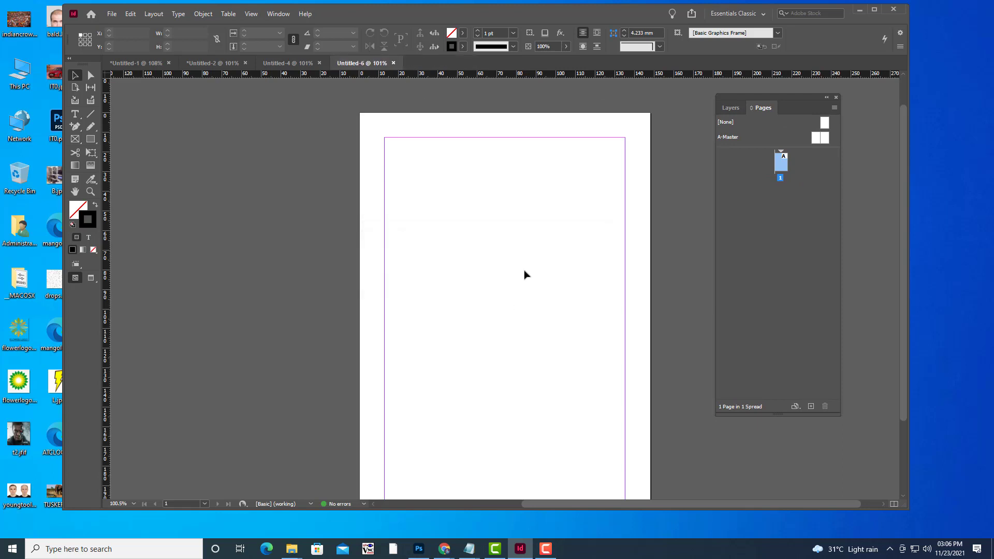
Add nine pages to the new document so that it has ten pages
drag(759, 96, 748, 99)
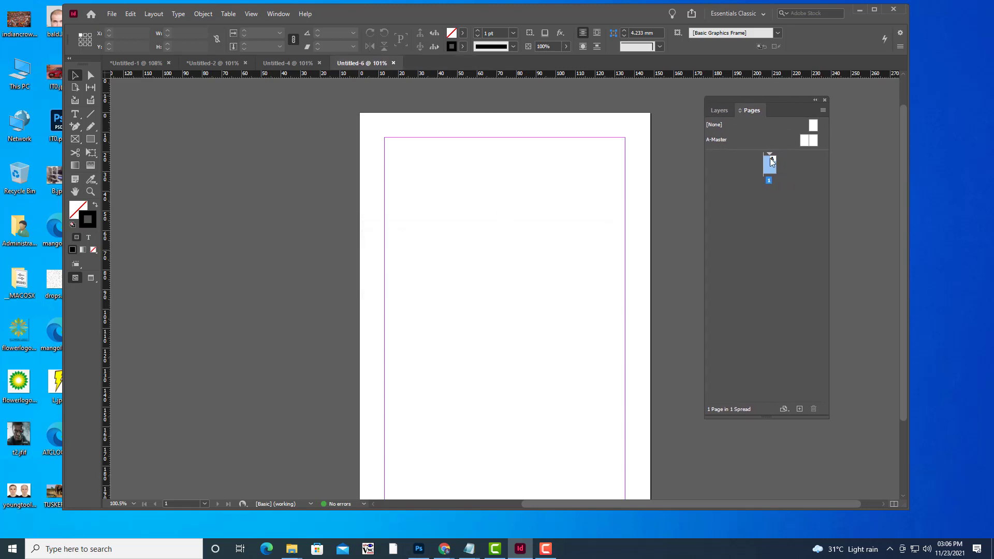
click(797, 409)
click(797, 409)
click(797, 409)
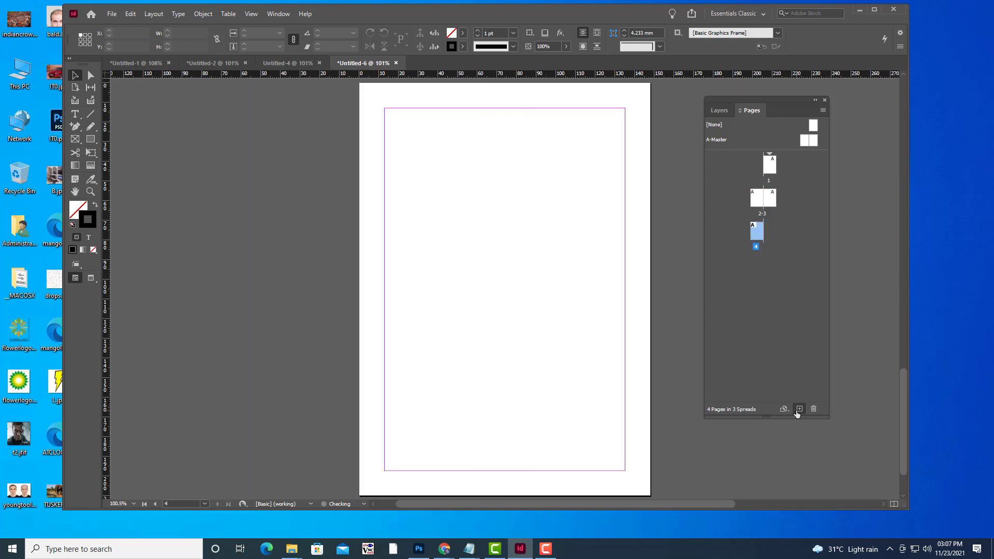
click(797, 409)
click(797, 409)
click(796, 408)
click(797, 409)
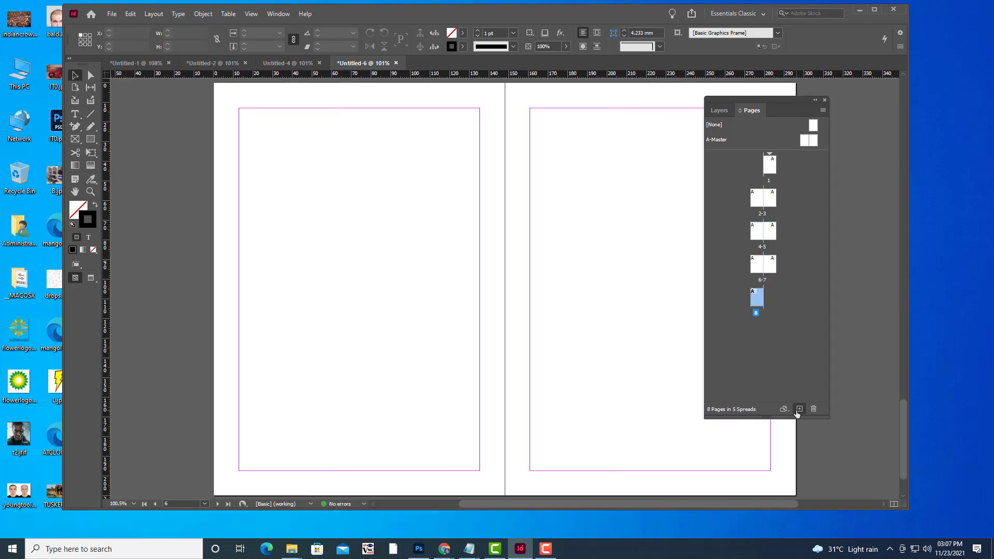
click(797, 409)
click(797, 409)
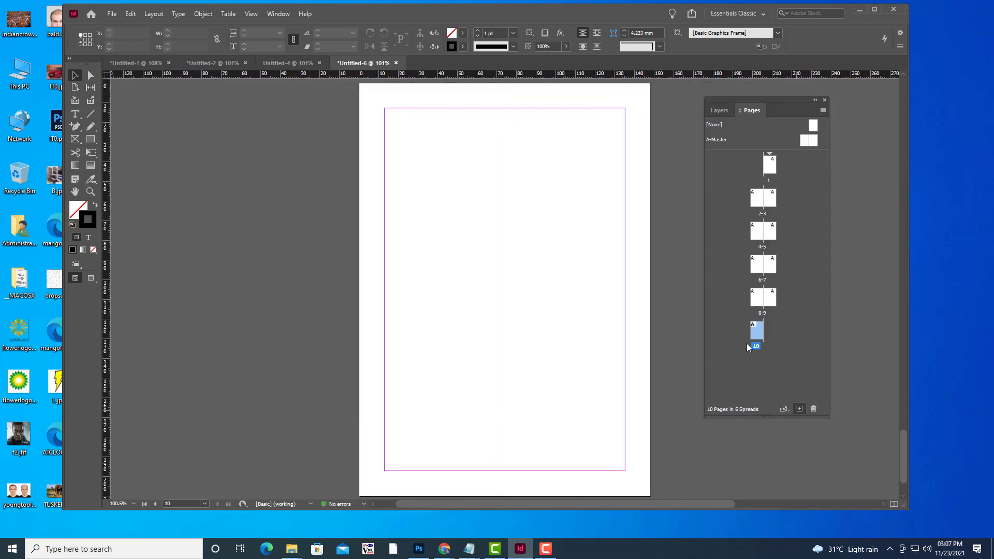
drag(744, 106, 799, 102)
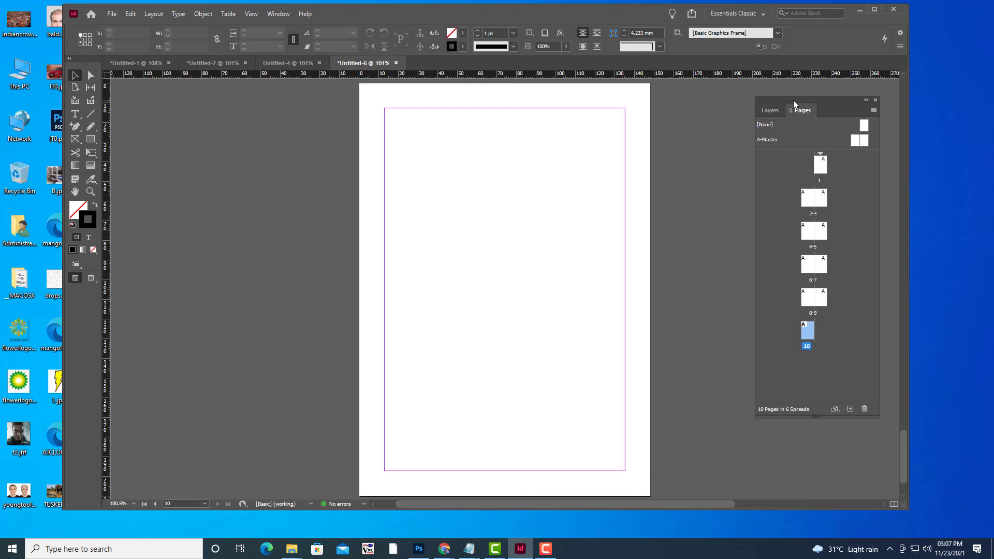
Open A-Master for editing and draw a 148 × 210 mm rectangle frame covering its left page from X 0, Y 0 mm
click(823, 168)
scroll(647, 222, up, 2)
scroll(634, 206, down, 4)
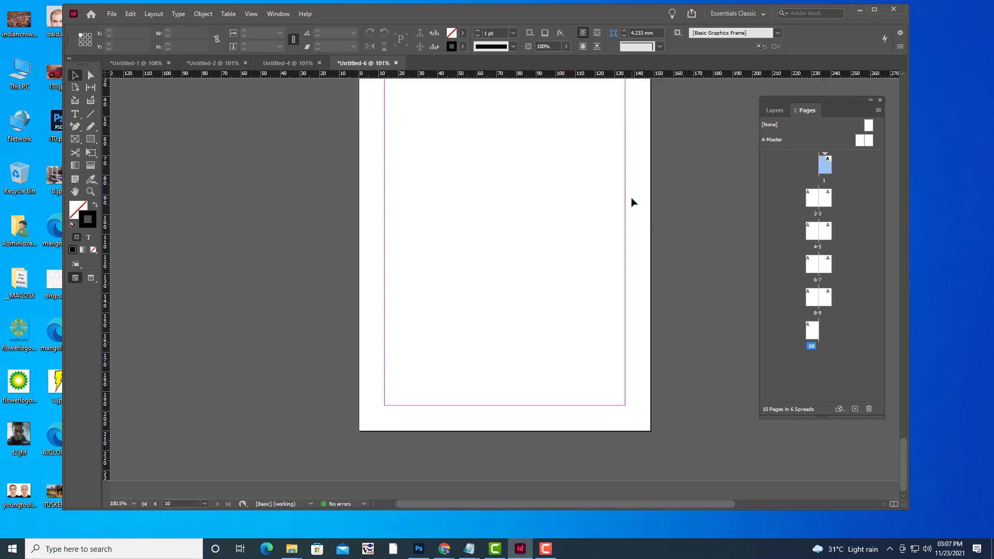
scroll(631, 202, up, 2)
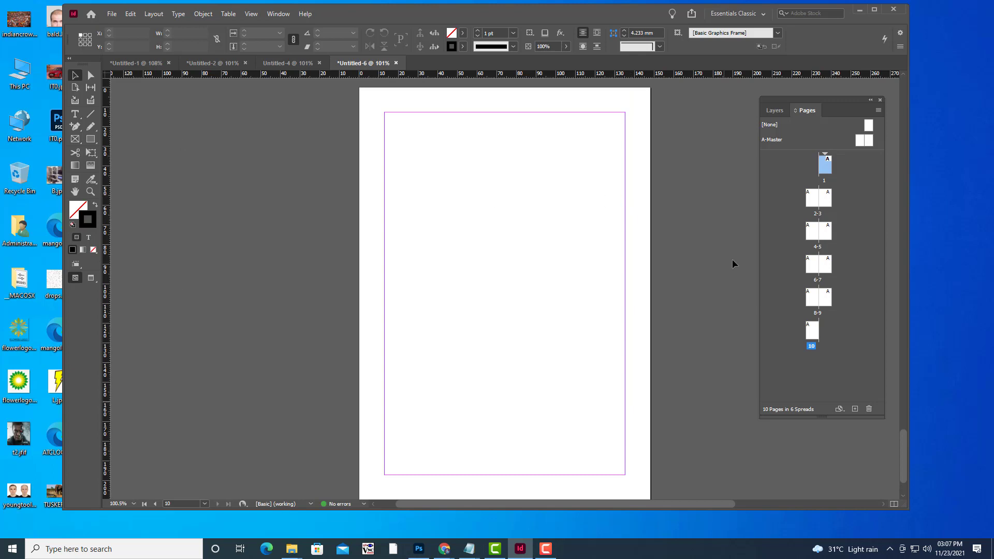
double_click(857, 144)
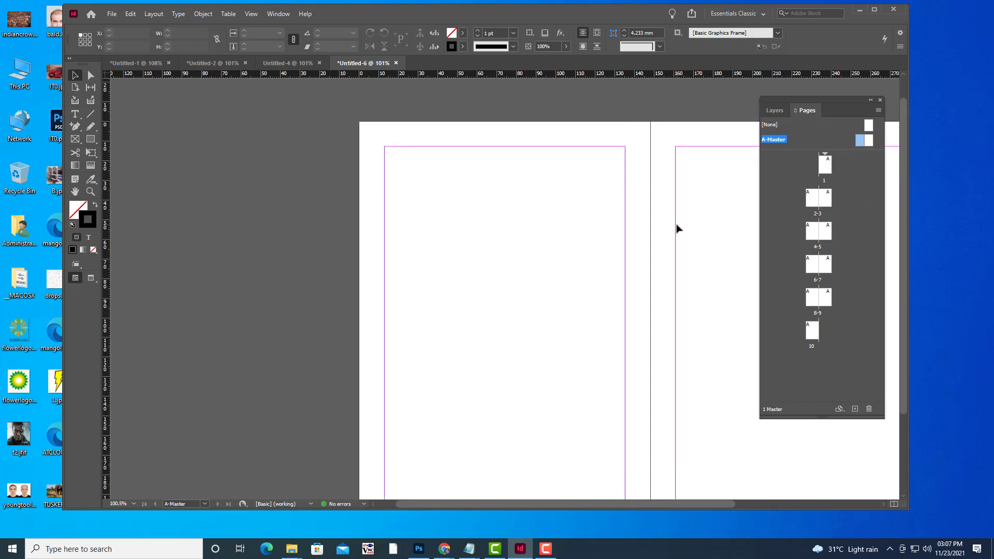
key(ctrl+minus)
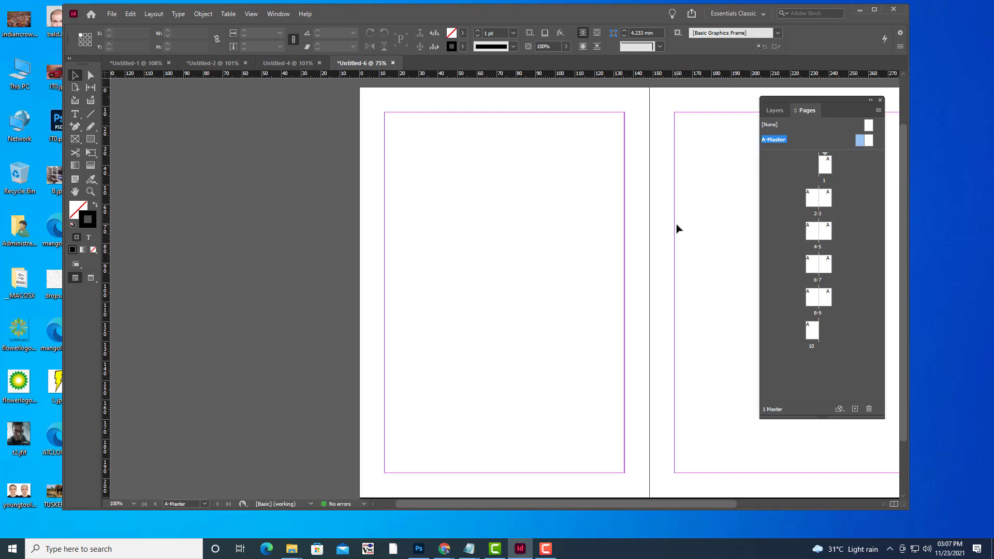
click(91, 139)
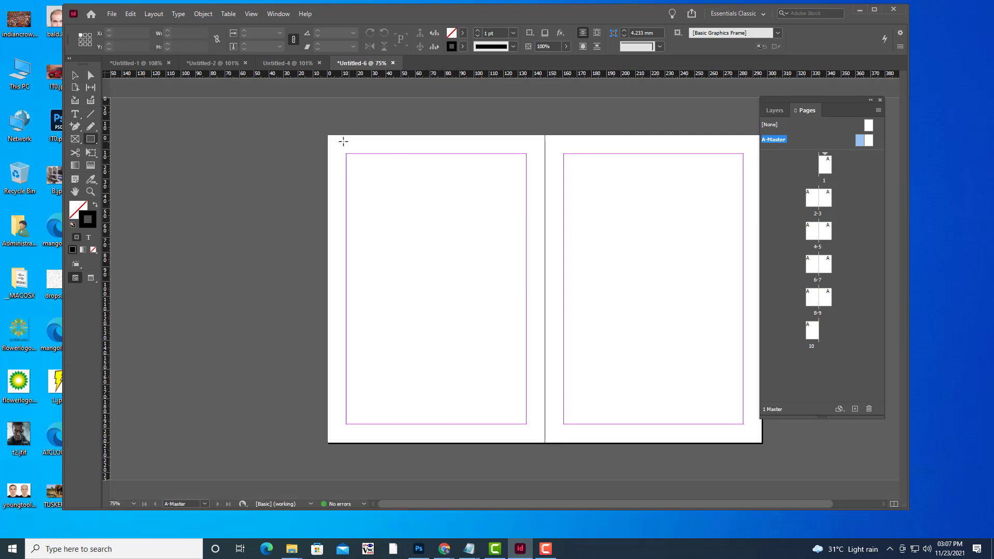
drag(327, 135, 545, 444)
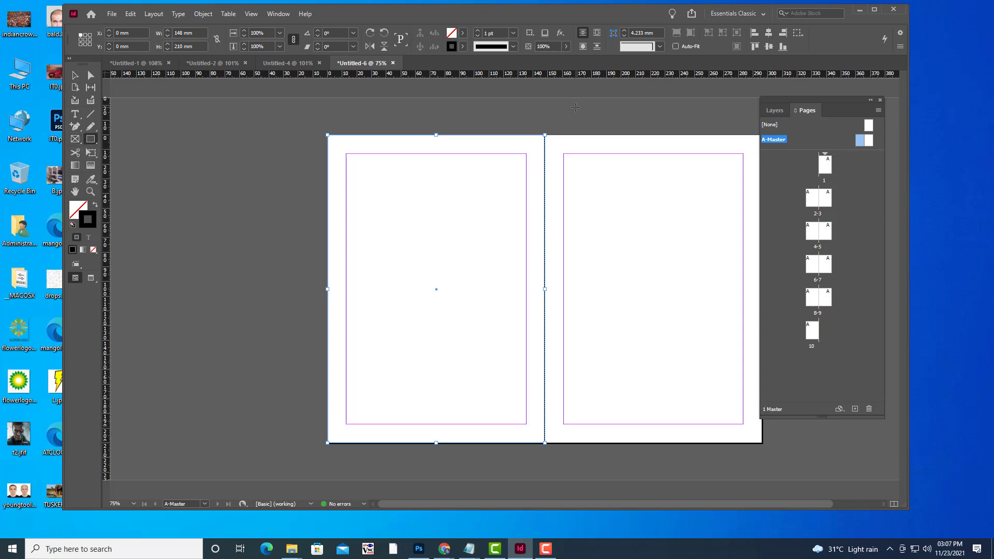
Place pagedesign.jpg in A-Master's left-page frame and fit it with Fill Frame Proportionally
key(ctrl+d)
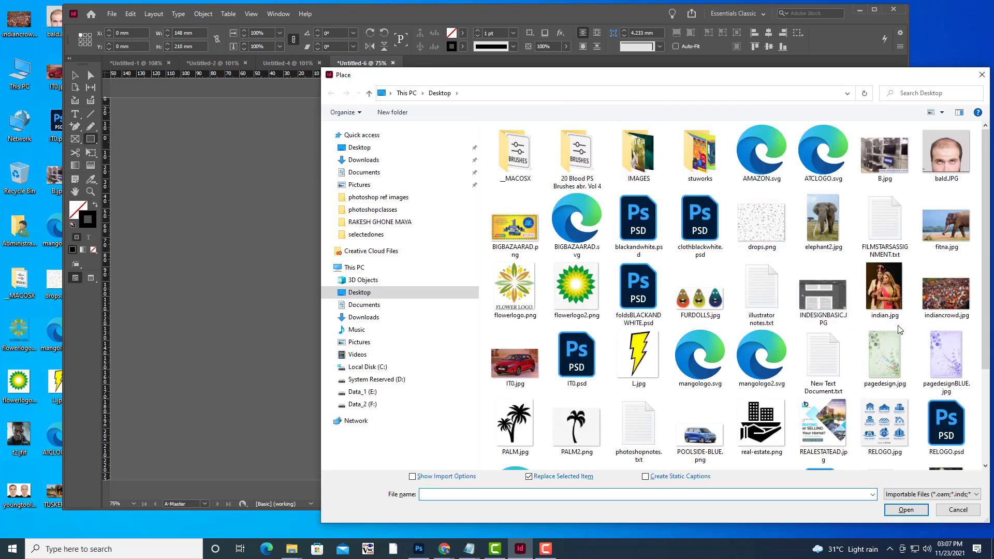
click(903, 367)
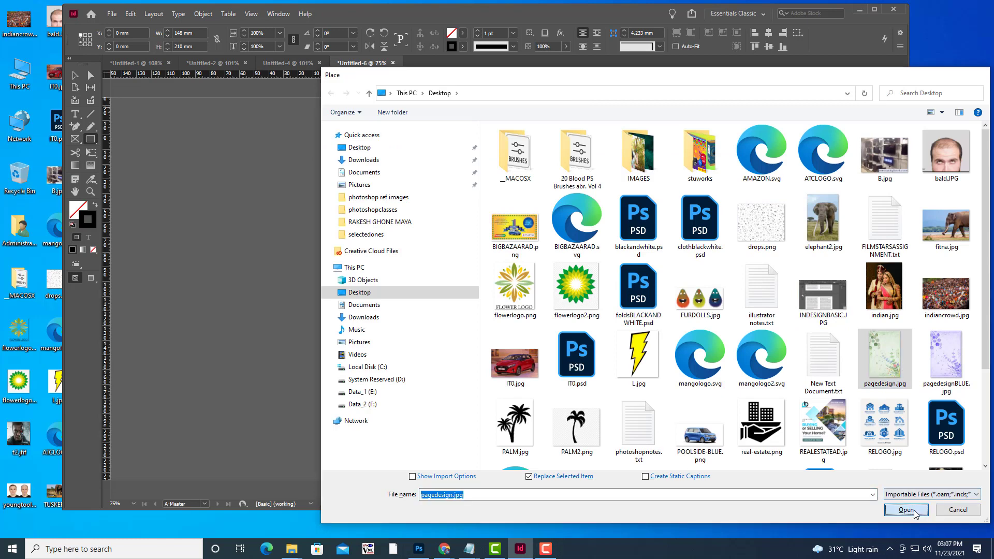
click(914, 511)
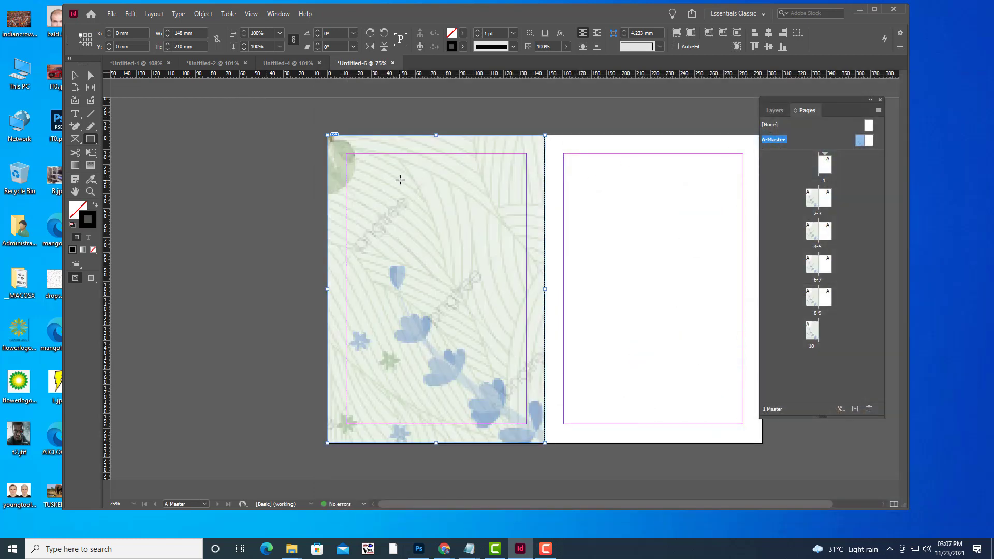
right_click(402, 183)
mouse_move(502, 348)
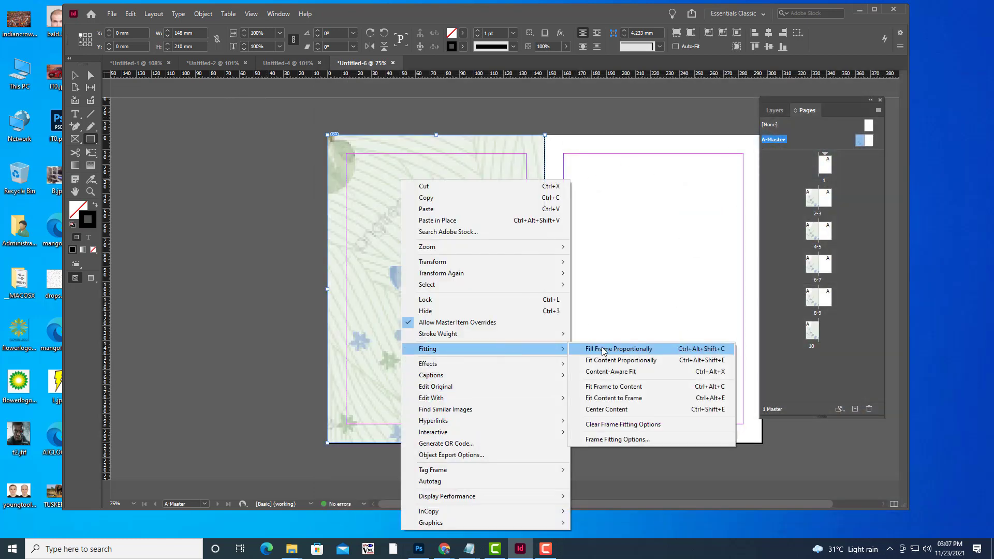
click(602, 349)
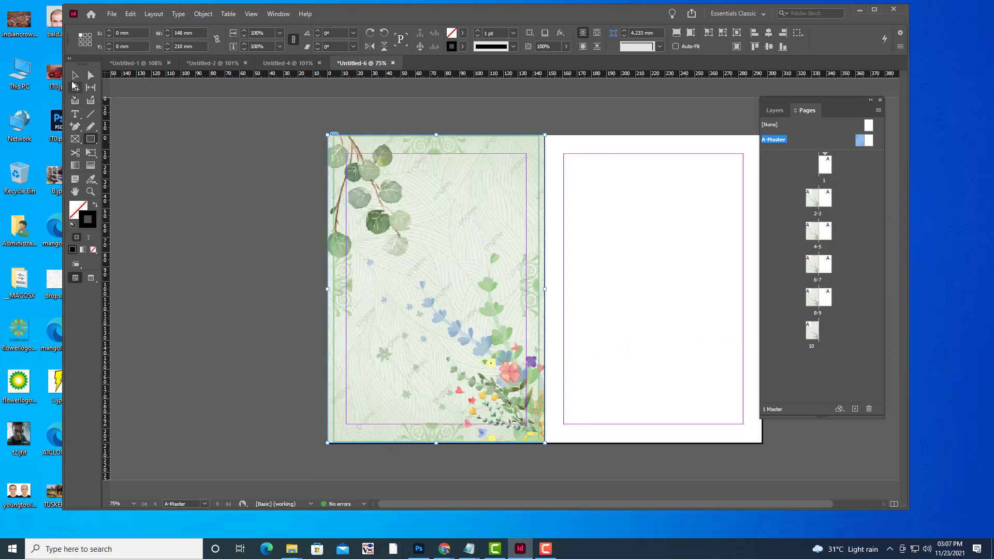
Duplicate the green background frame onto A-Master's right page at X 148 mm, Y 0 mm
click(75, 75)
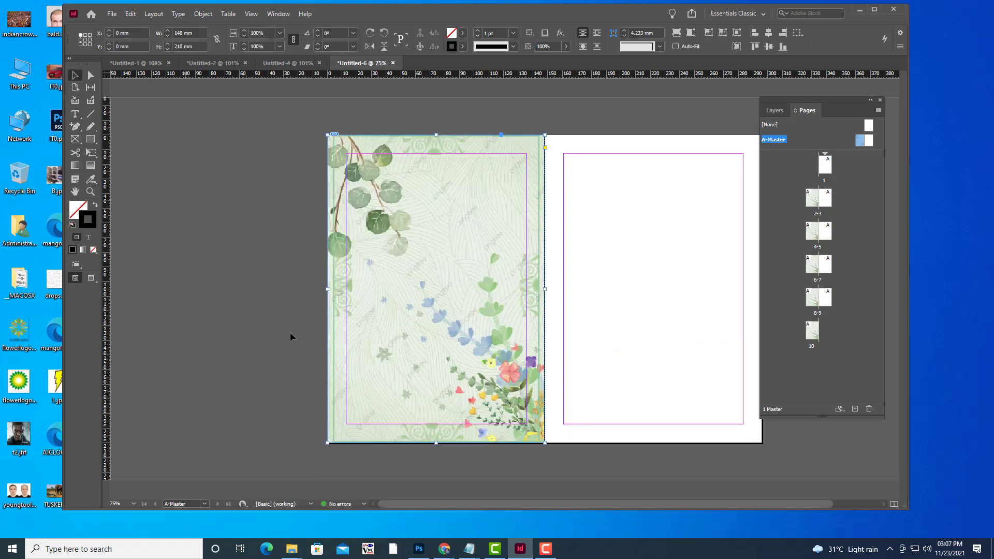
drag(510, 352, 715, 342)
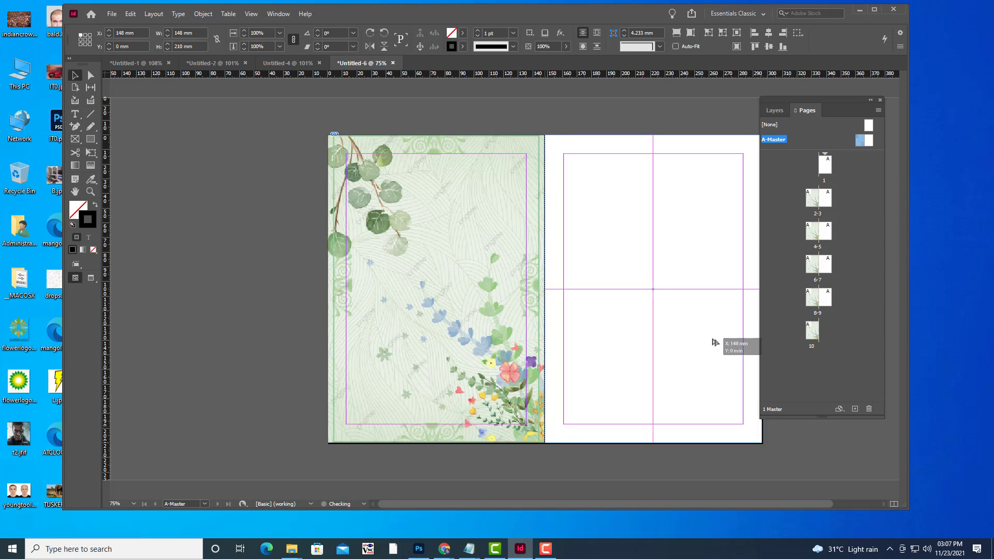
drag(714, 342, 714, 343)
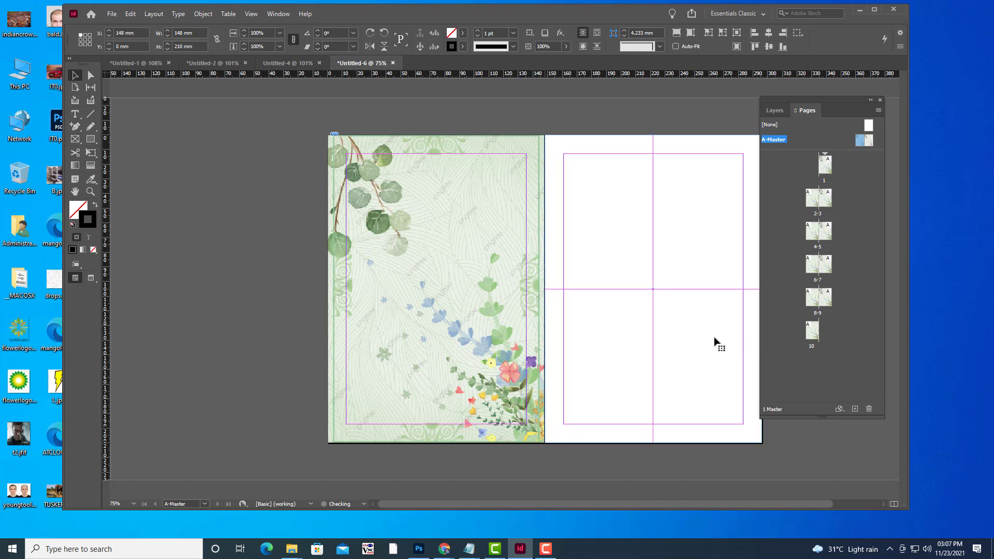
Flip the duplicated background horizontally and position it exactly over A-Master's right page
right_click(687, 259)
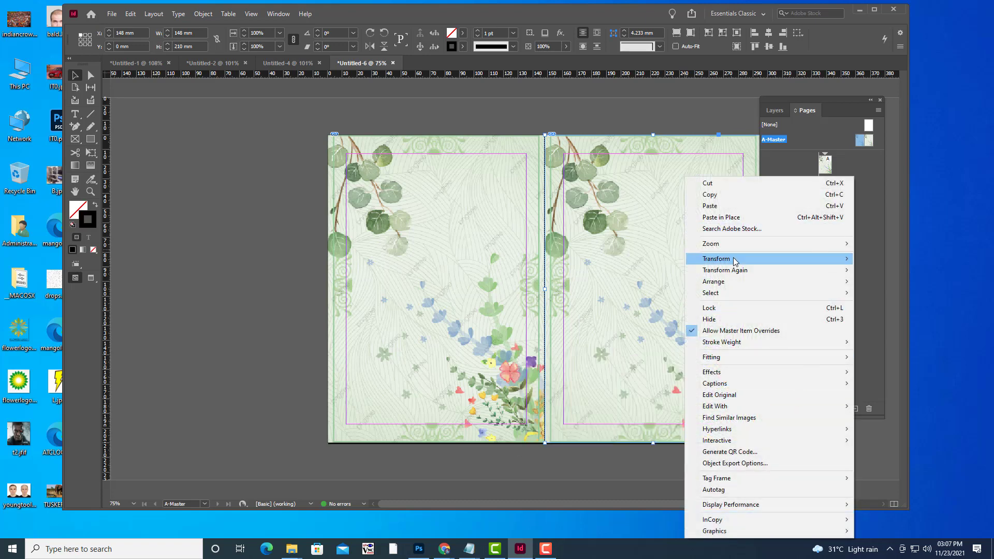
mouse_move(751, 258)
click(893, 347)
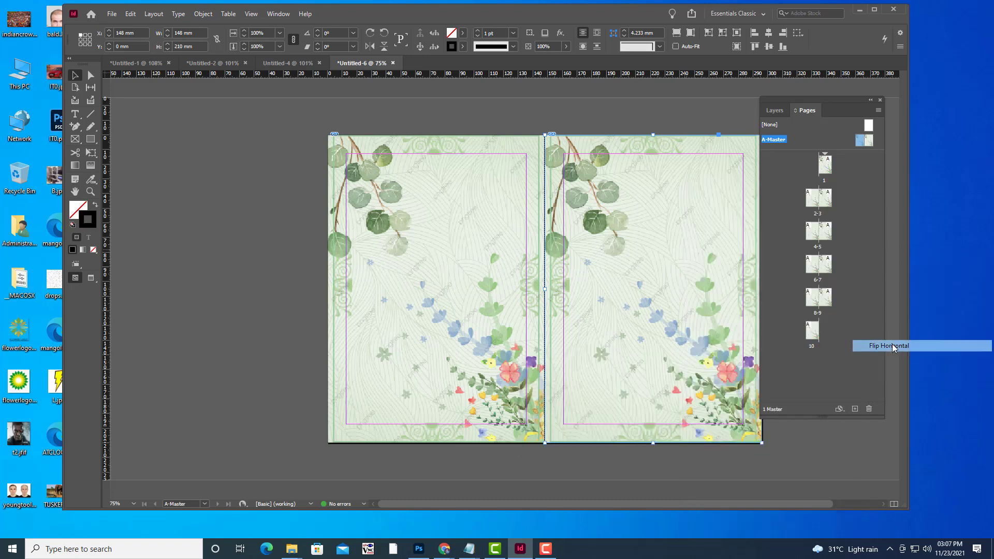
drag(390, 240, 608, 240)
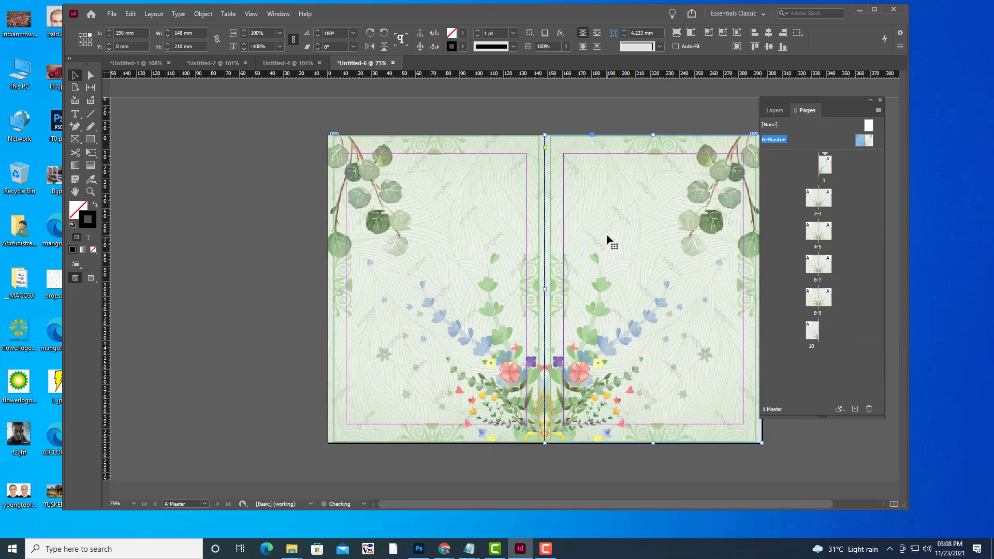
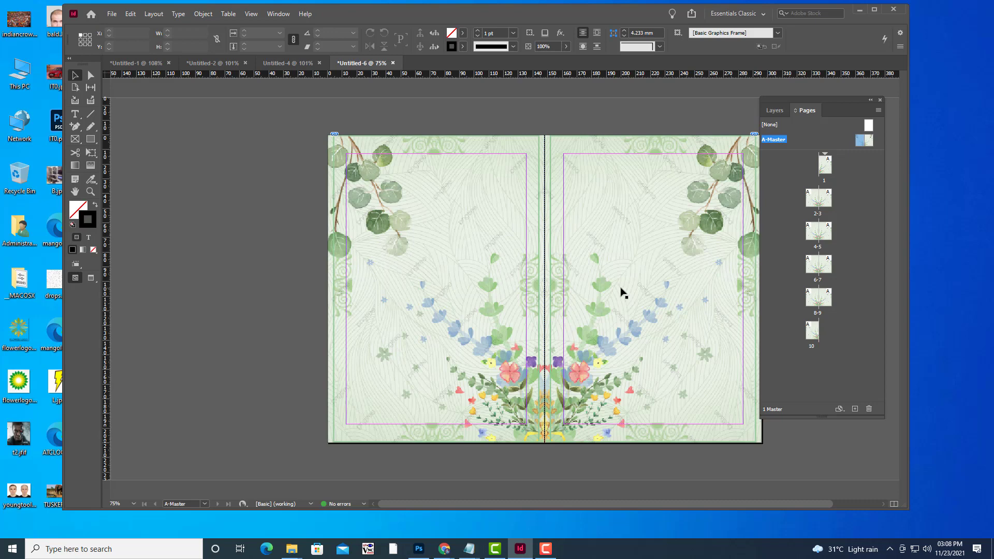
Draw a text frame about 22 × 17 mm near the bottom of A-Master's left page and insert a Current Page Number marker
click(75, 114)
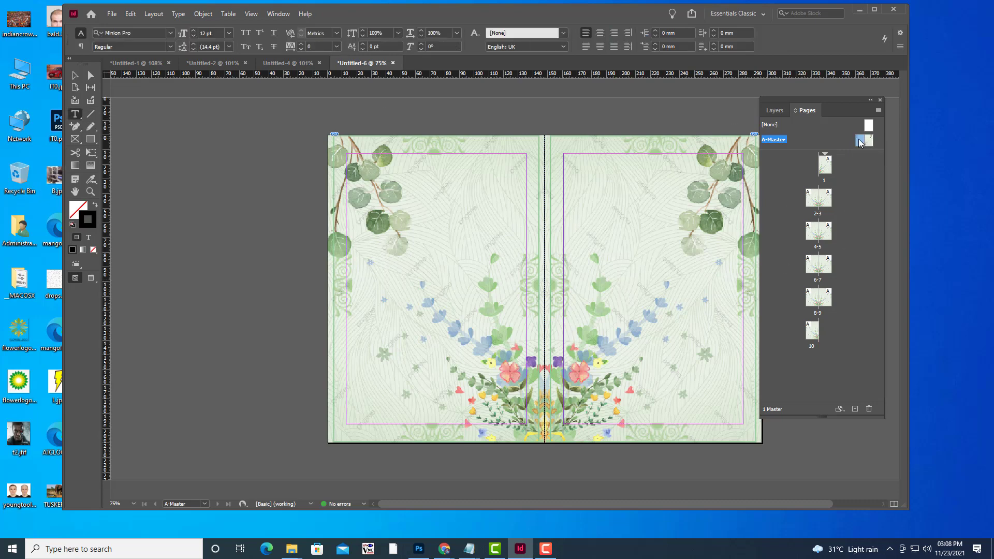
alt+scroll(479, 252, up, 1)
scroll(526, 313, down, 3)
scroll(527, 313, up, 1)
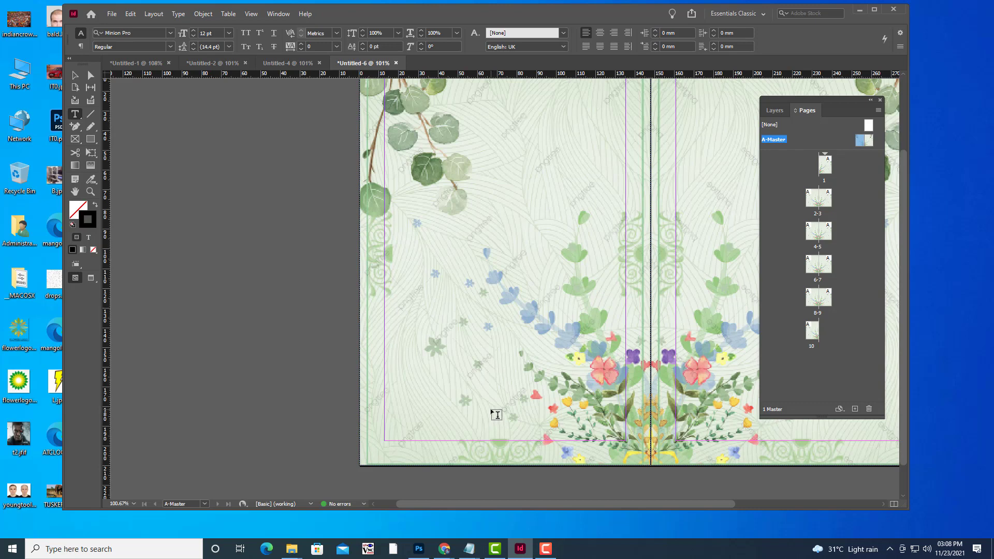
drag(490, 408, 534, 440)
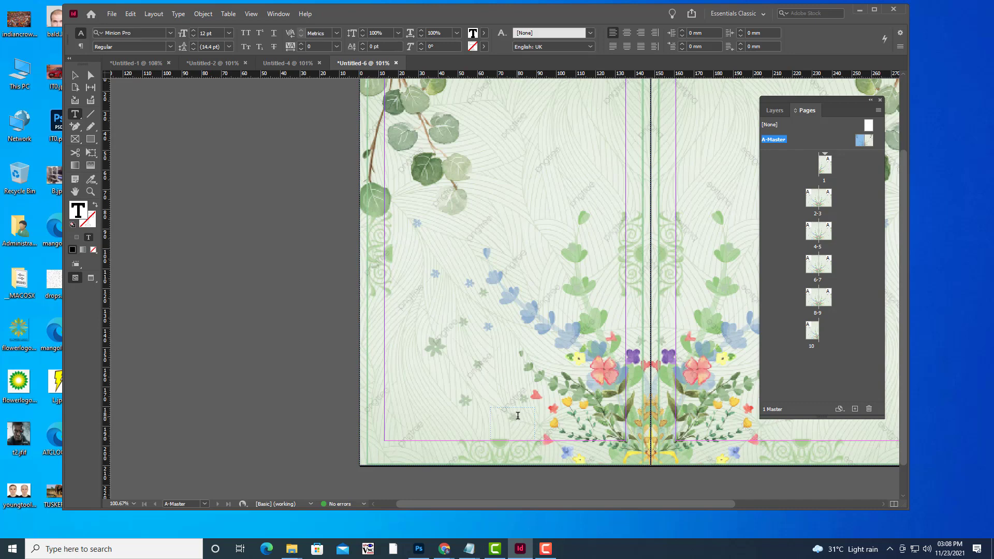
right_click(518, 416)
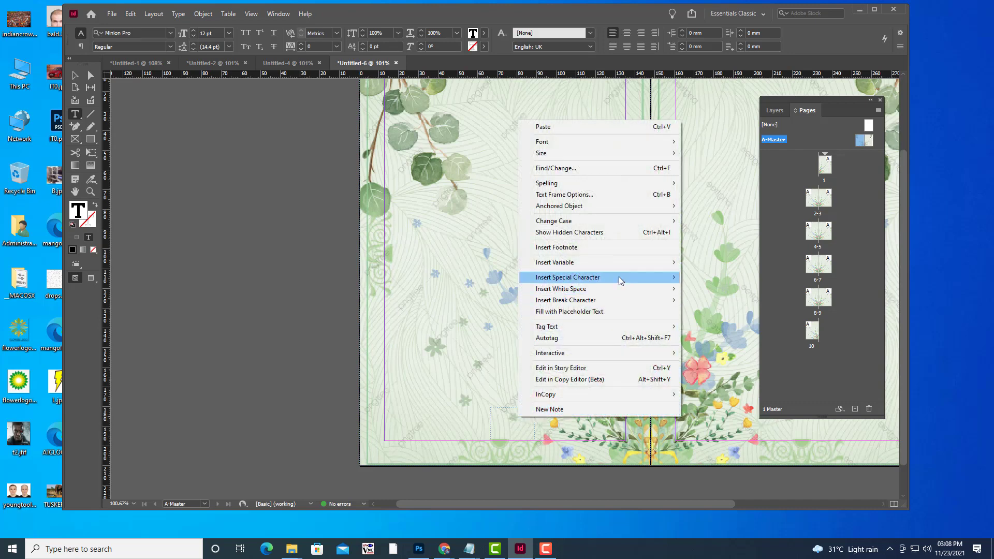
mouse_move(619, 276)
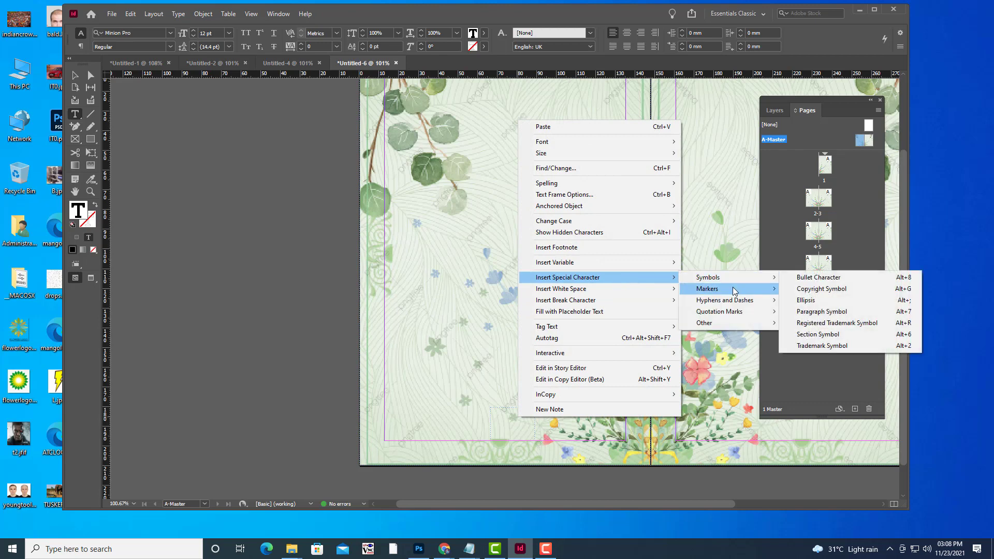
mouse_move(731, 287)
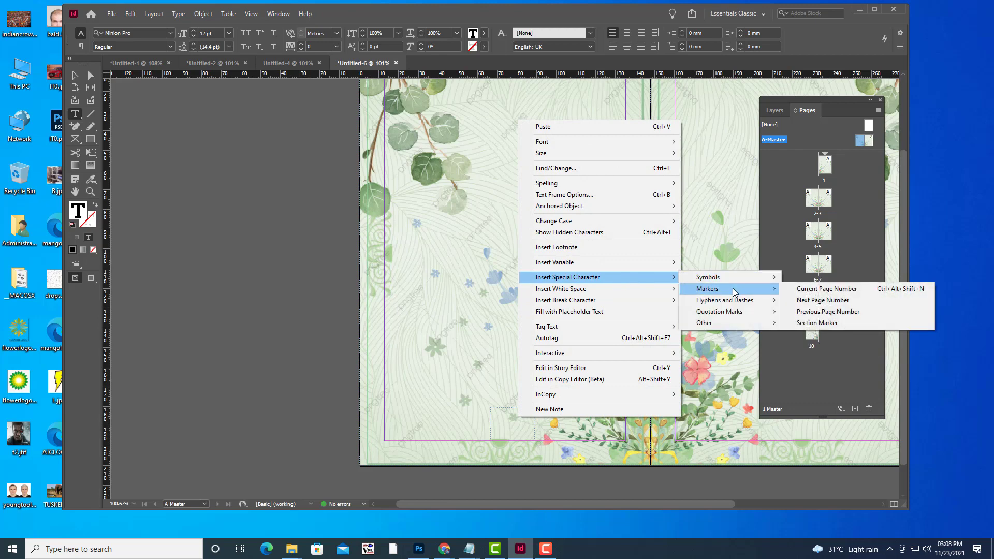
click(843, 291)
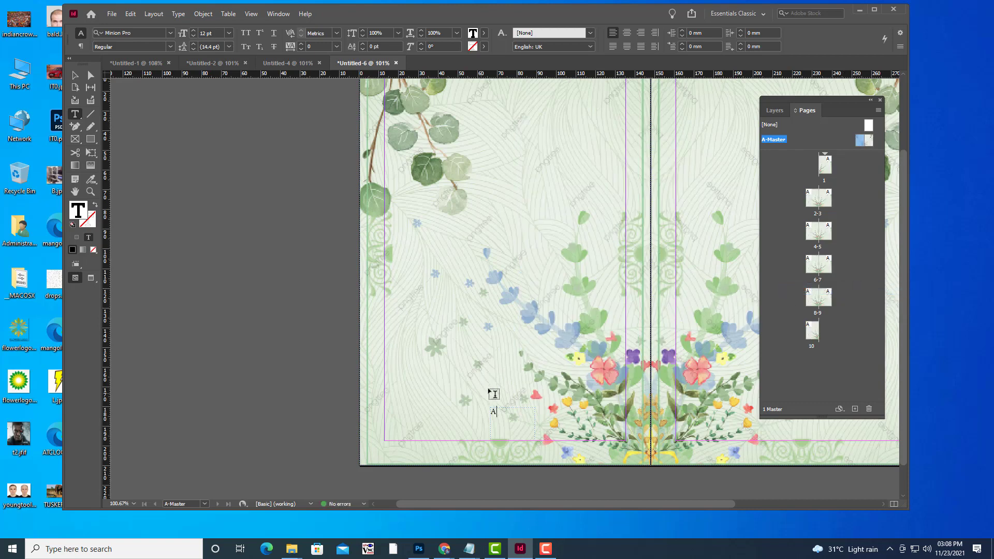
Enlarge the page number marker to 24 pt and delete its text frame from A-Master's left page
drag(474, 505, 537, 505)
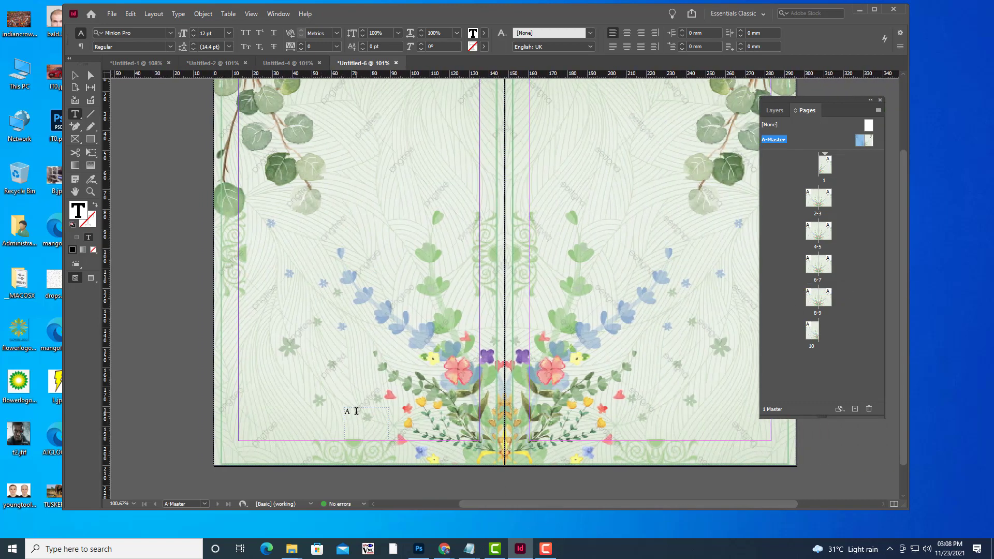
drag(356, 410, 321, 414)
key(ctrl+shift+period)
key(ctrl+shift+period)
key(ctrl+shift+period)
key(ctrl+shift+period)
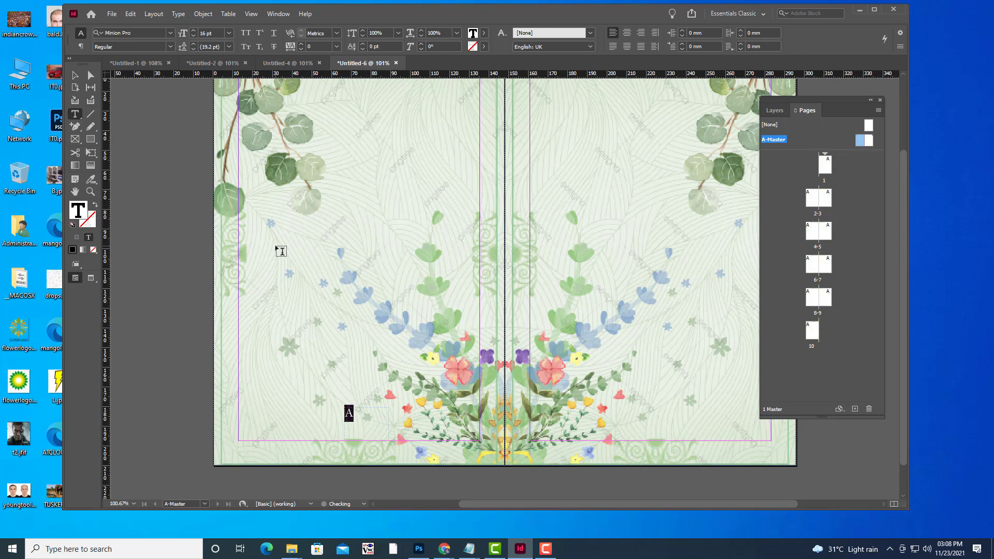
key(Escape)
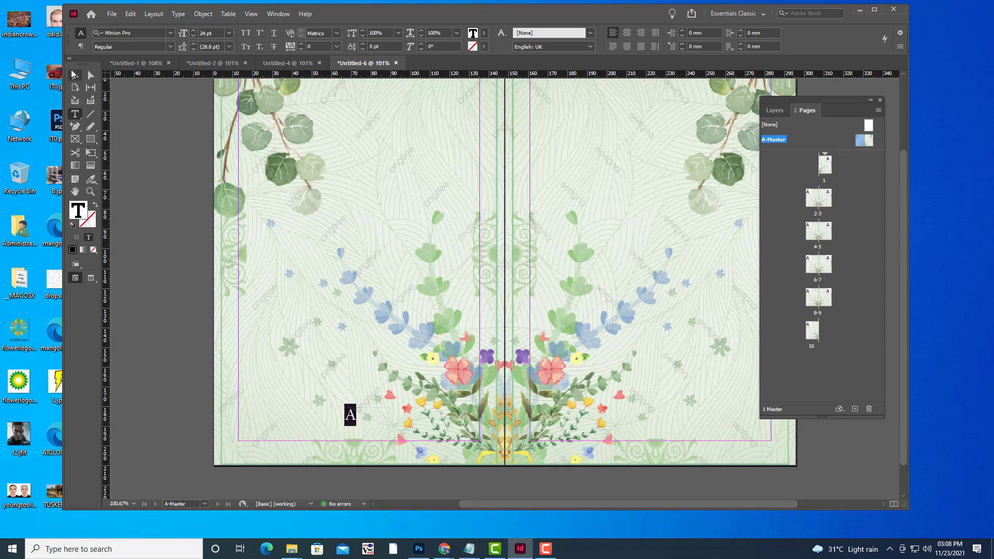
click(375, 420)
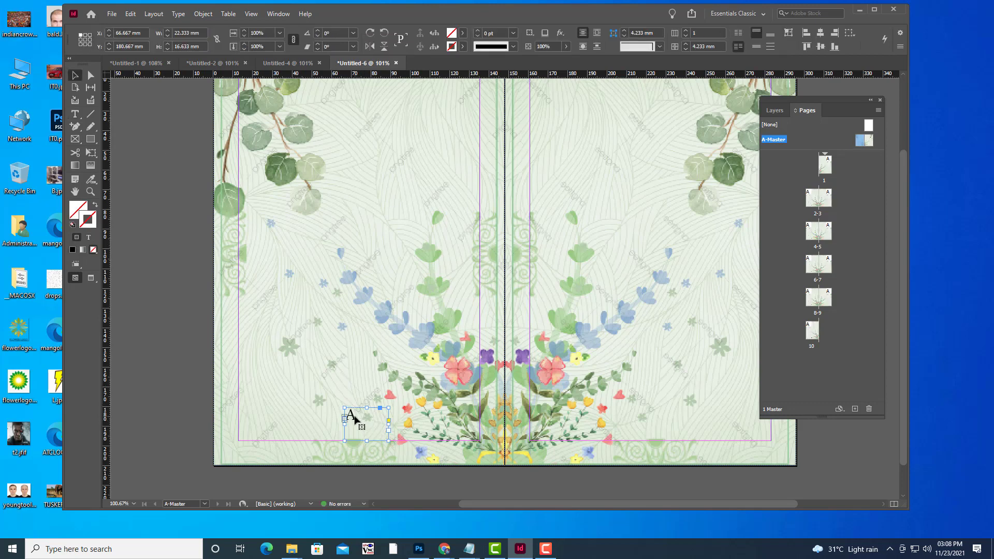
key(Delete)
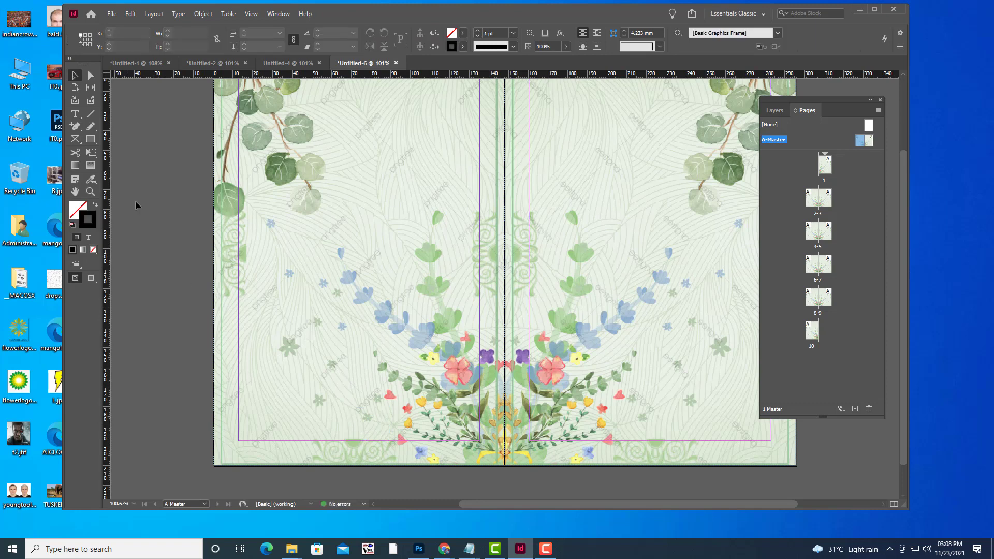
Draw a text frame about 24 × 19 mm at the bottom margin of A-Master's left page and insert a Current Page Number marker
click(75, 113)
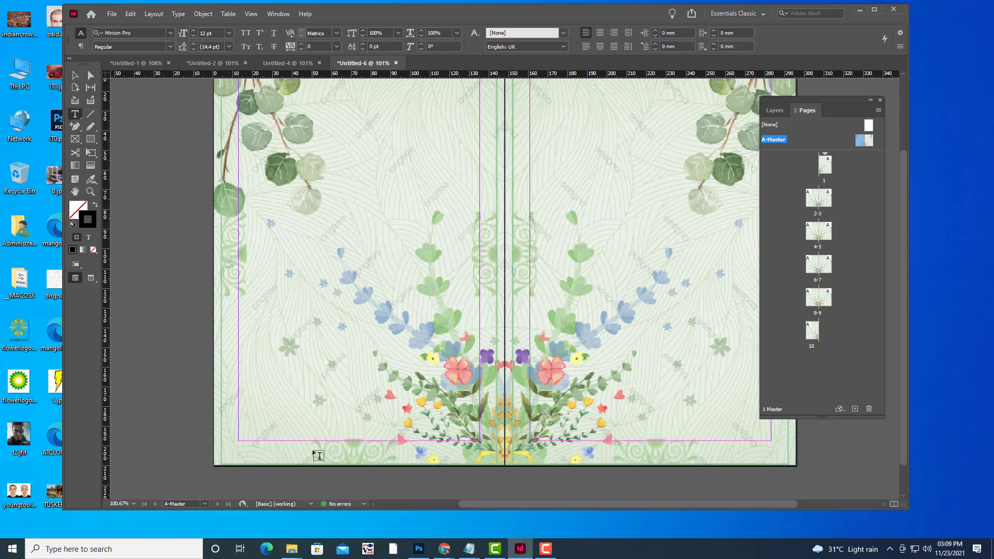
scroll(382, 341, down, 2)
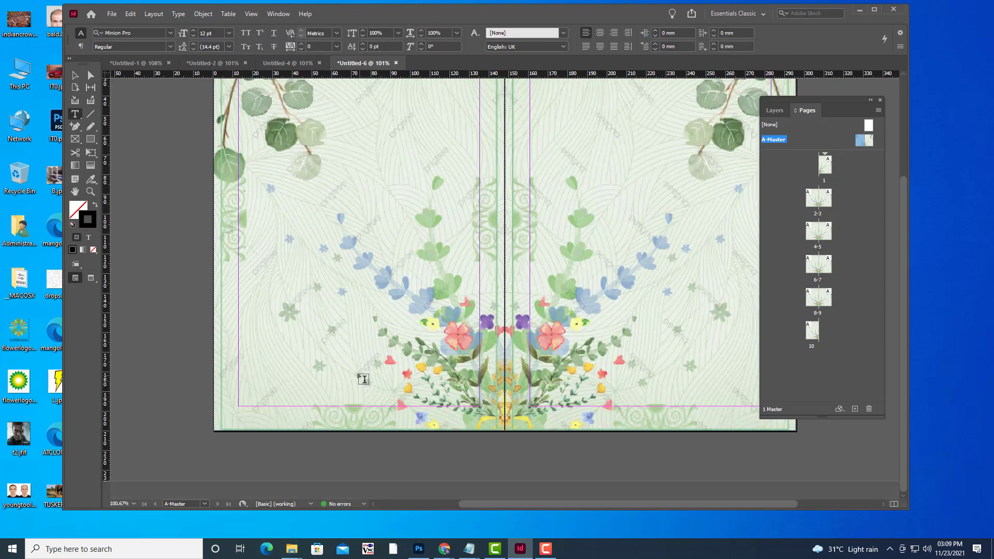
drag(355, 370, 401, 405)
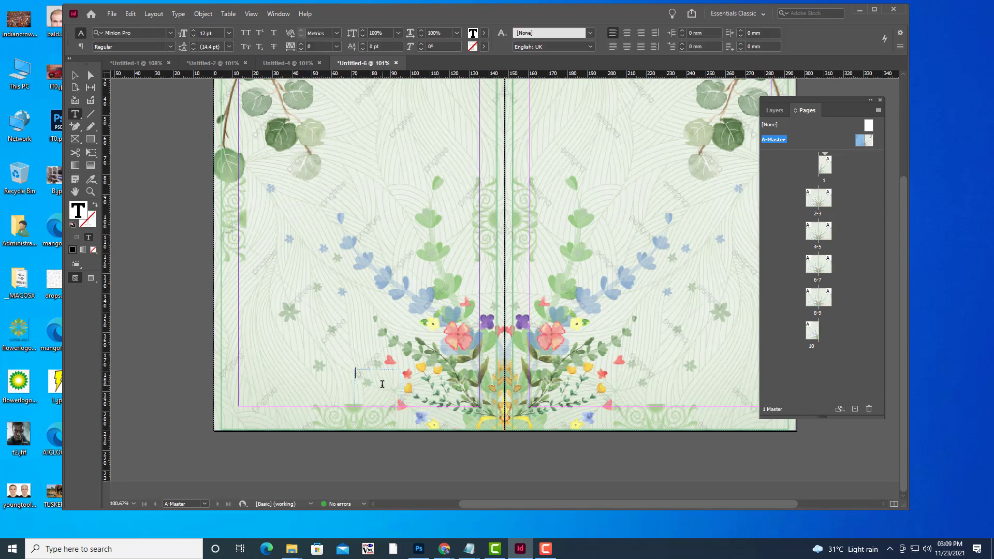
right_click(383, 384)
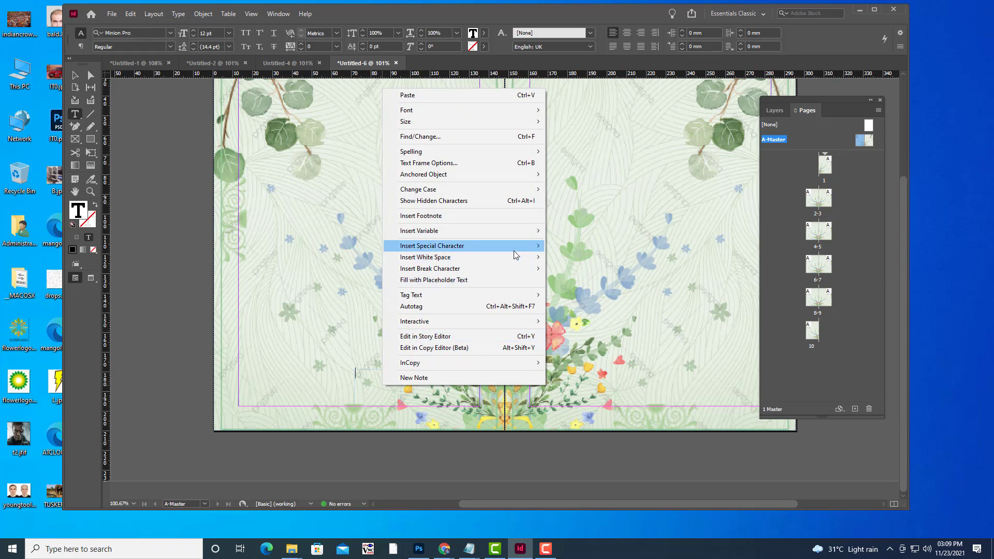
mouse_move(513, 250)
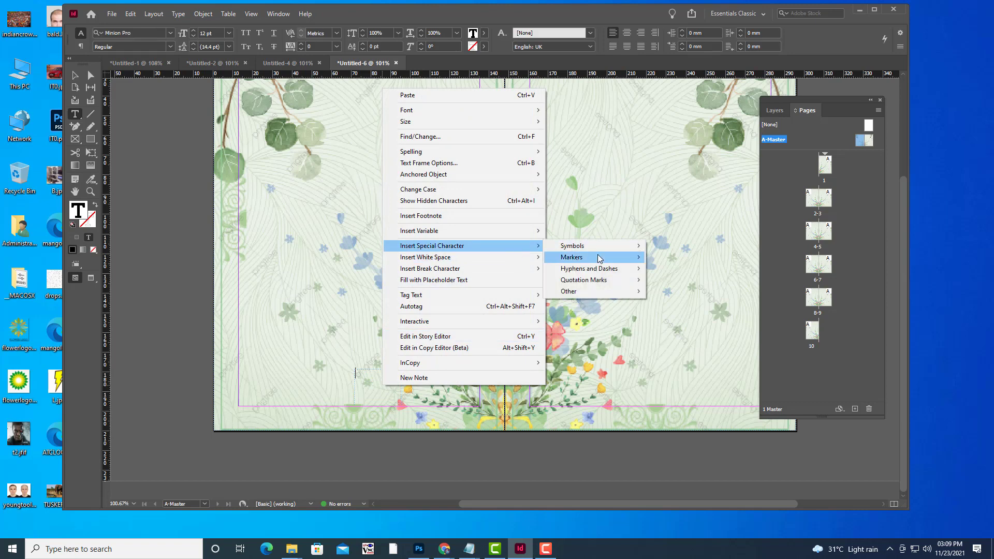
mouse_move(599, 257)
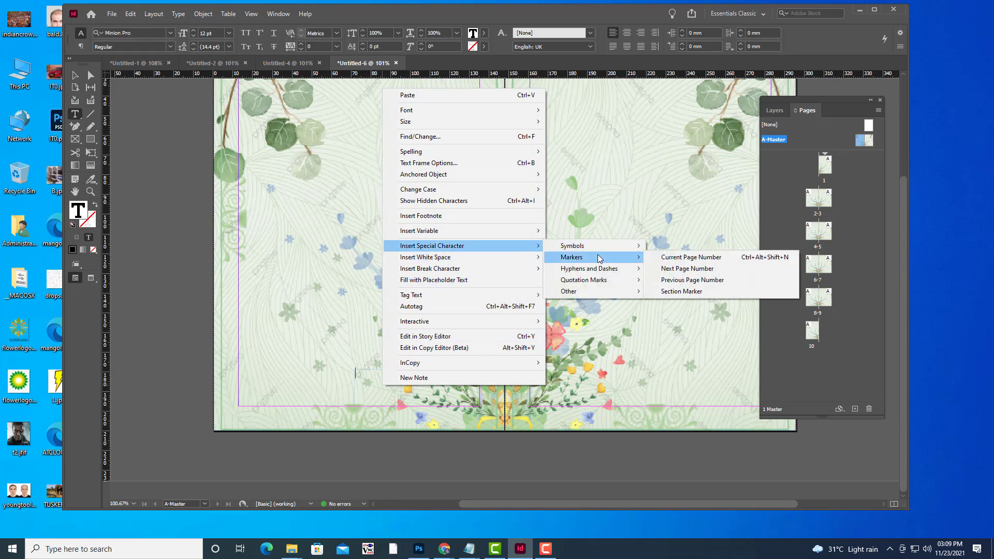
click(684, 257)
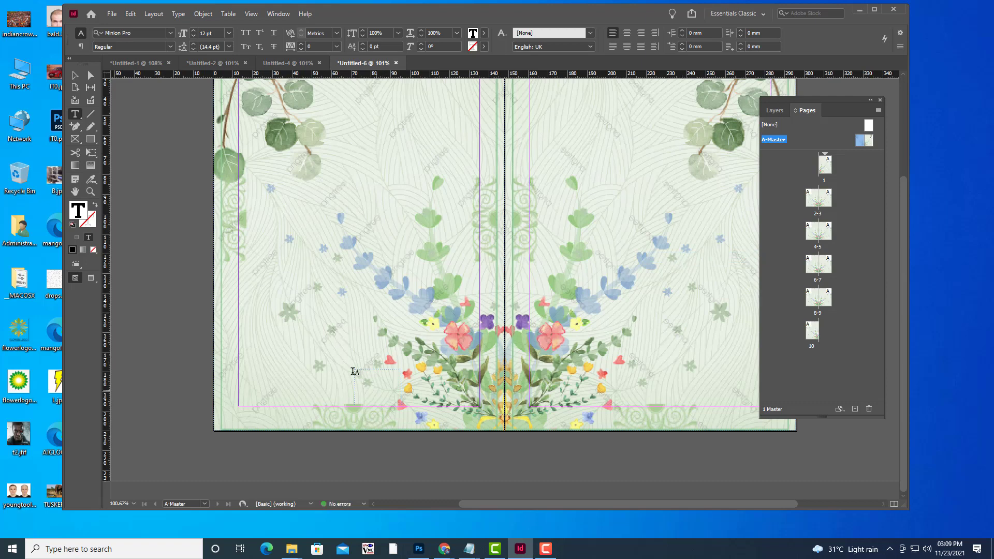
Select the page number marker and look up the Current Page Number command among the special-character markers
drag(371, 373, 338, 373)
right_click(356, 372)
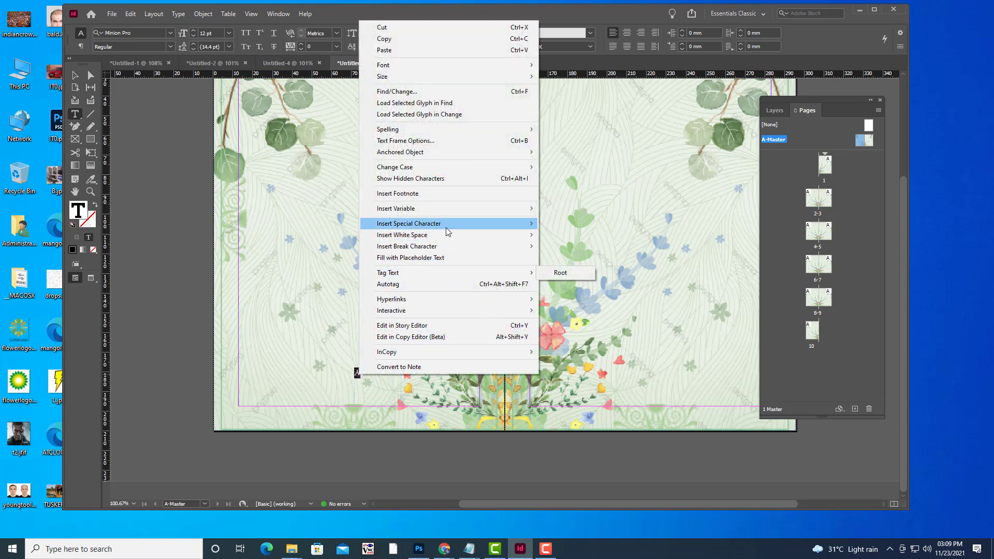
mouse_move(447, 231)
mouse_move(579, 235)
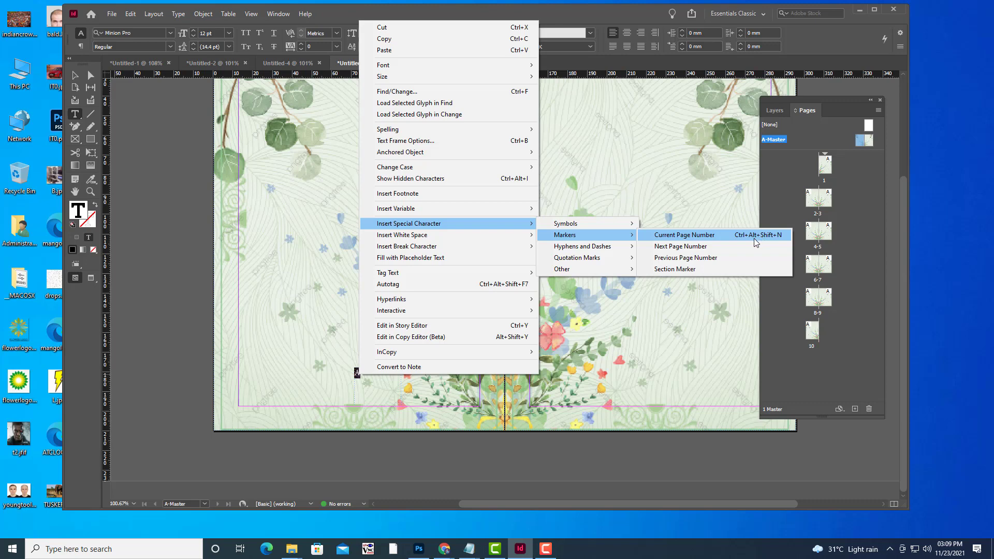
click(365, 381)
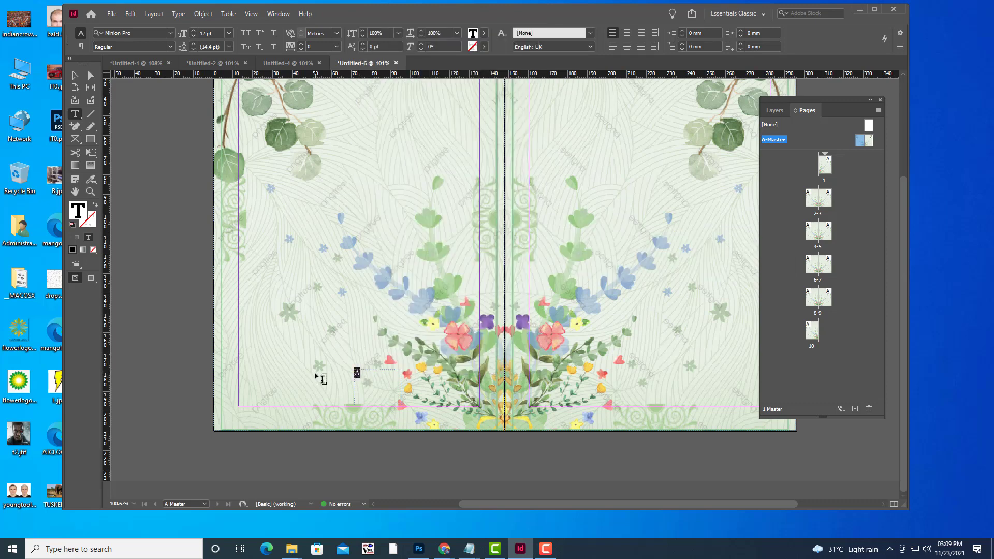
Enlarge the selected page number marker to 44 pt and center-align it in its text frame
key(ctrl+shift+period)
key(ctrl+shift+period)
key(ctrl+shift+period)
key(ctrl+shift+period)
key(ctrl+shift+period)
key(ctrl+shift+period)
key(ctrl+shift+period)
key(ctrl+shift+period)
key(ctrl+shift+period)
key(ctrl+shift+period)
key(ctrl+shift+period)
key(ctrl+shift+period)
key(ctrl+shift+period)
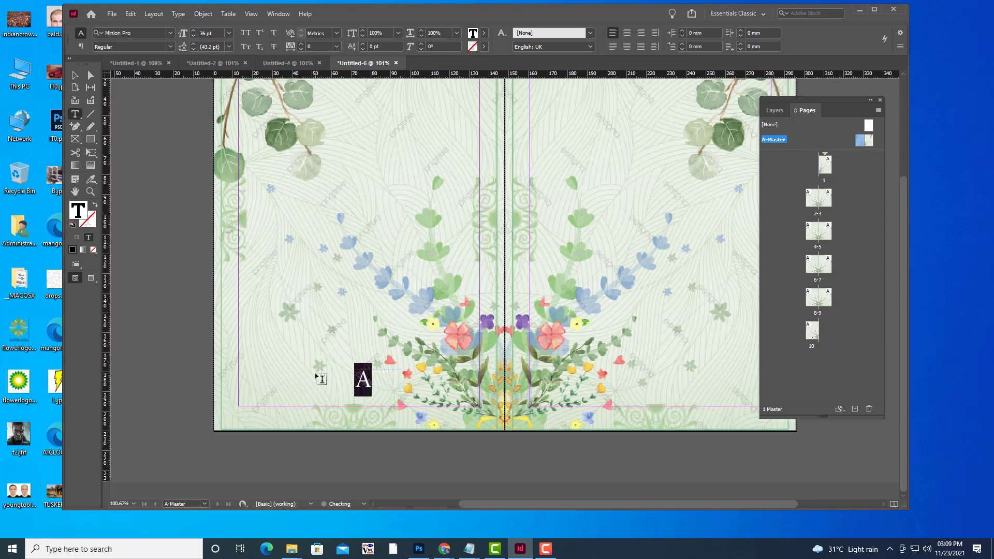
key(ctrl+shift+period)
key(ctrl+shift+period)
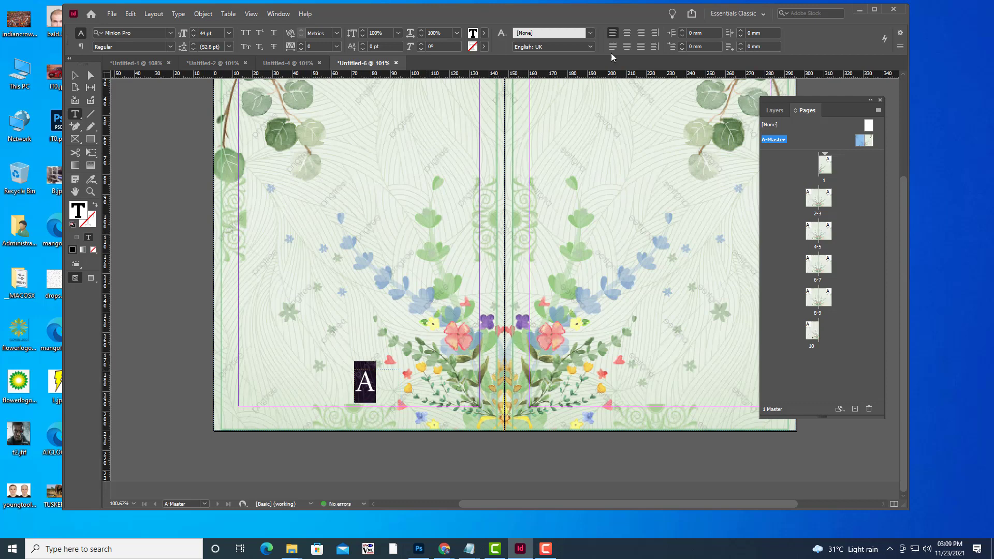
click(626, 33)
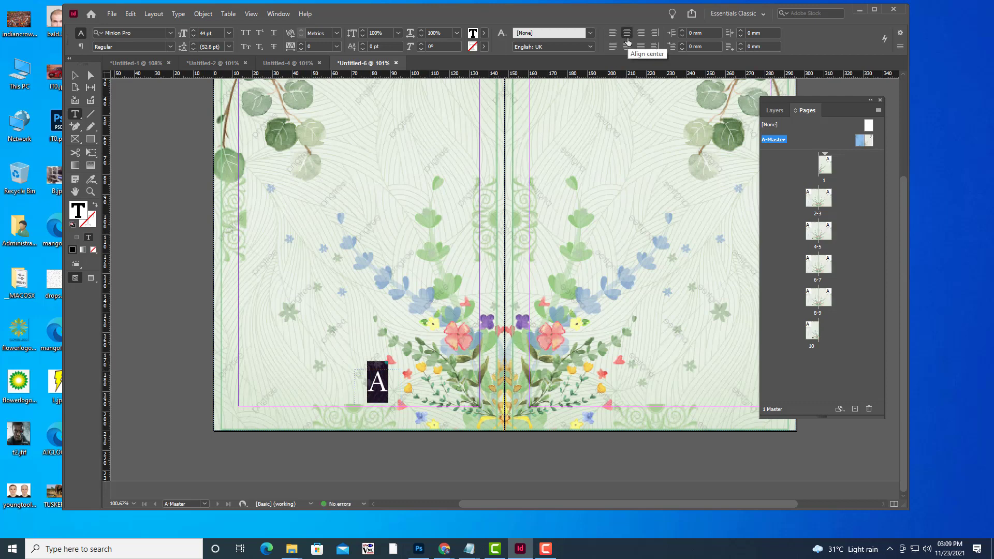
Lower the page number frame to Y 183.667 mm and duplicate it onto A-Master's right page at X 215 mm
click(75, 75)
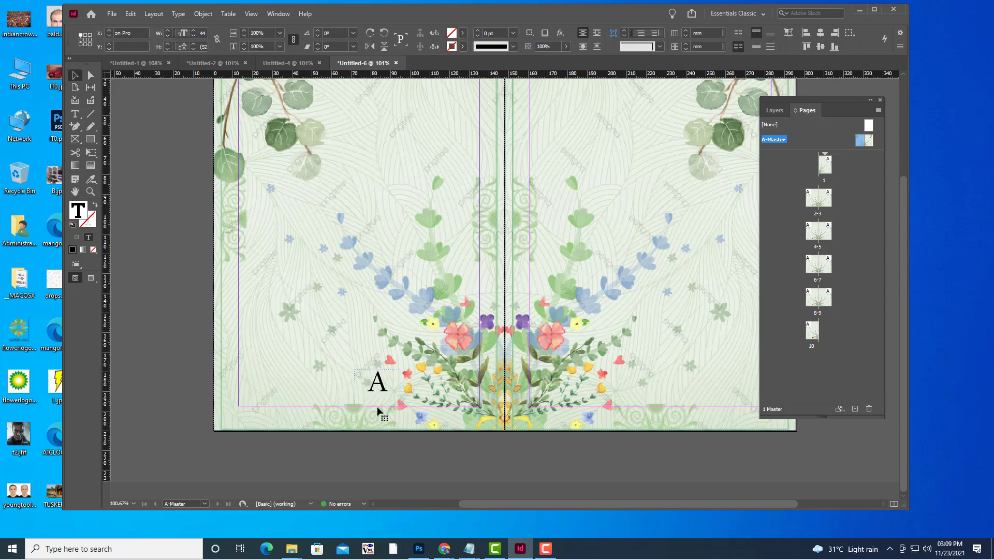
click(382, 384)
drag(382, 384, 664, 394)
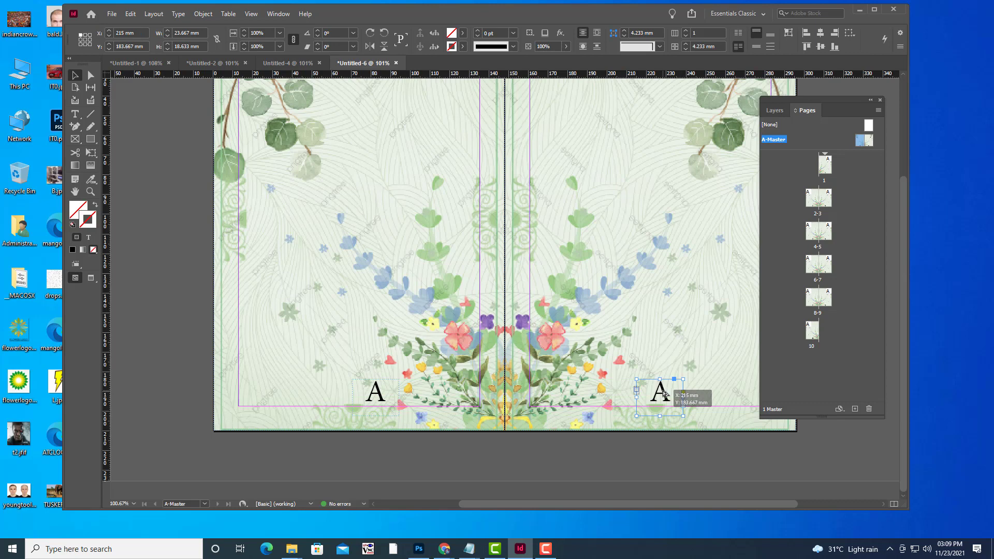
click(647, 304)
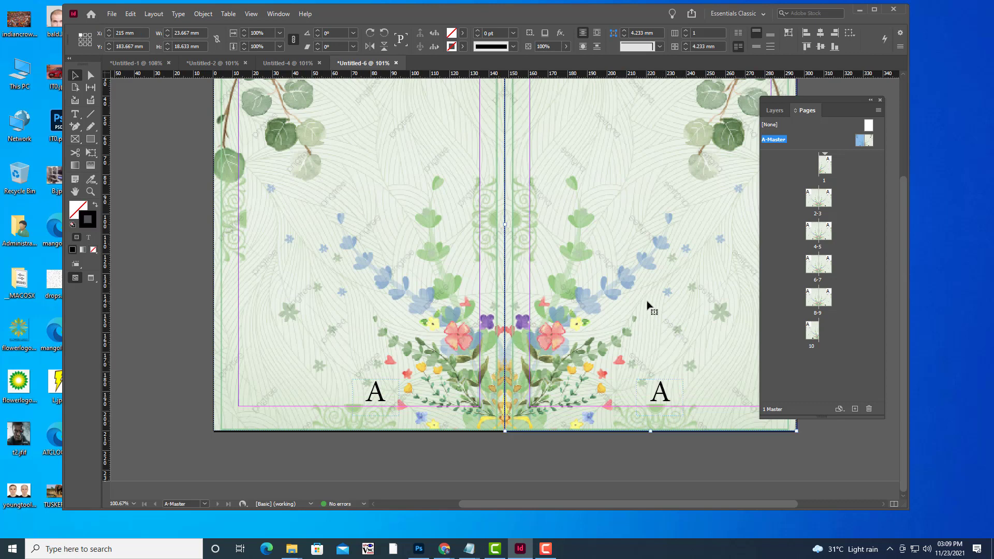
Raise both page number frames to Y 178.667 mm, placing the left page's frame at X 71 mm
click(383, 396)
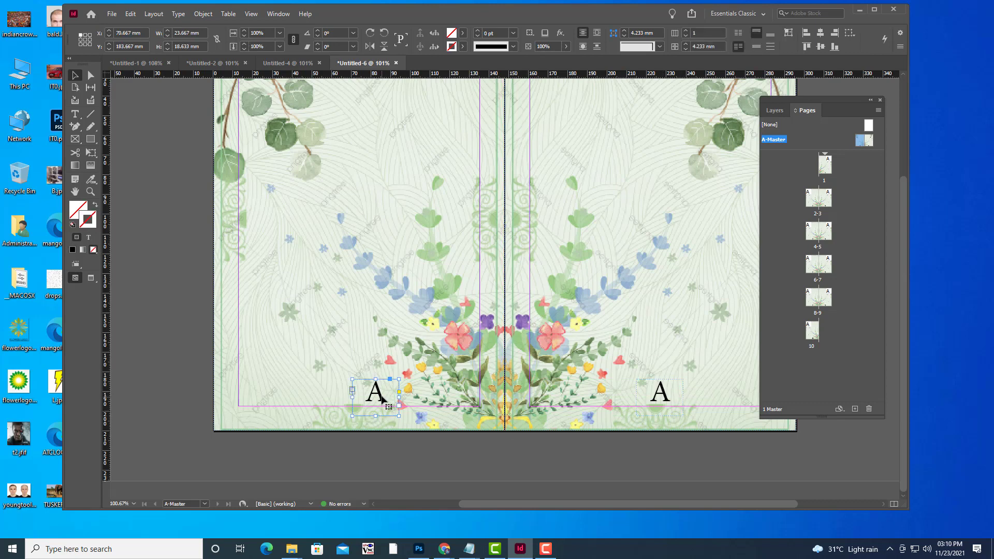
drag(383, 396, 405, 390)
click(664, 392)
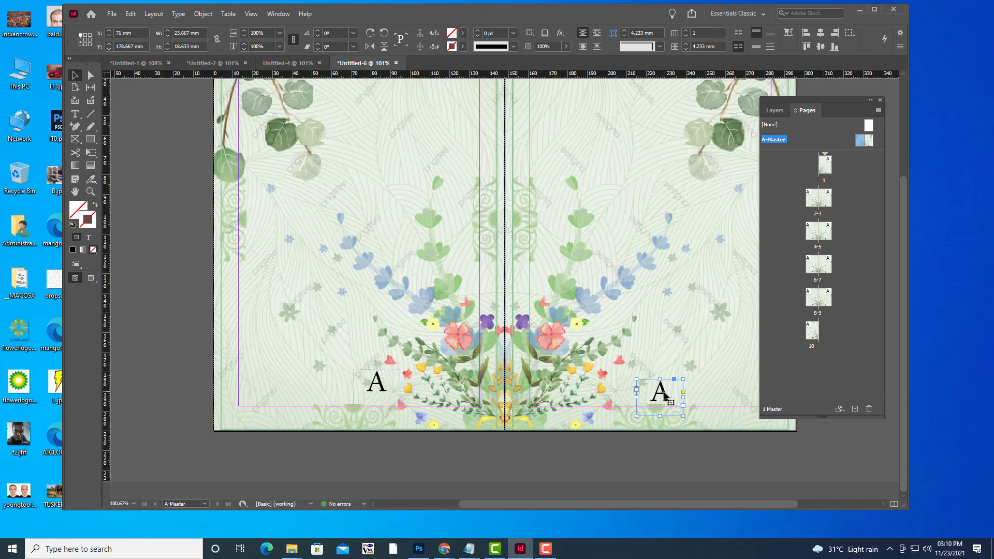
drag(664, 392, 666, 386)
click(716, 366)
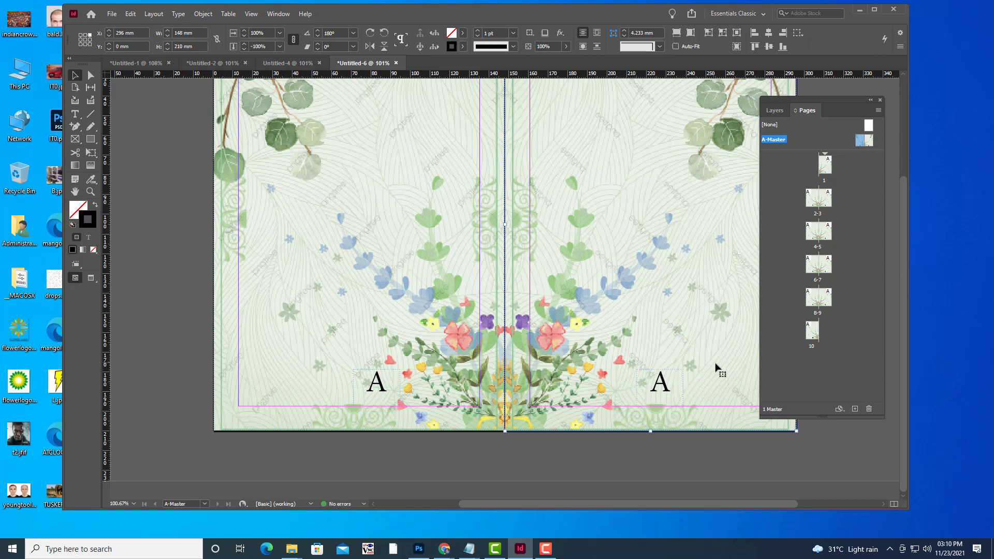
key(ctrl+minus)
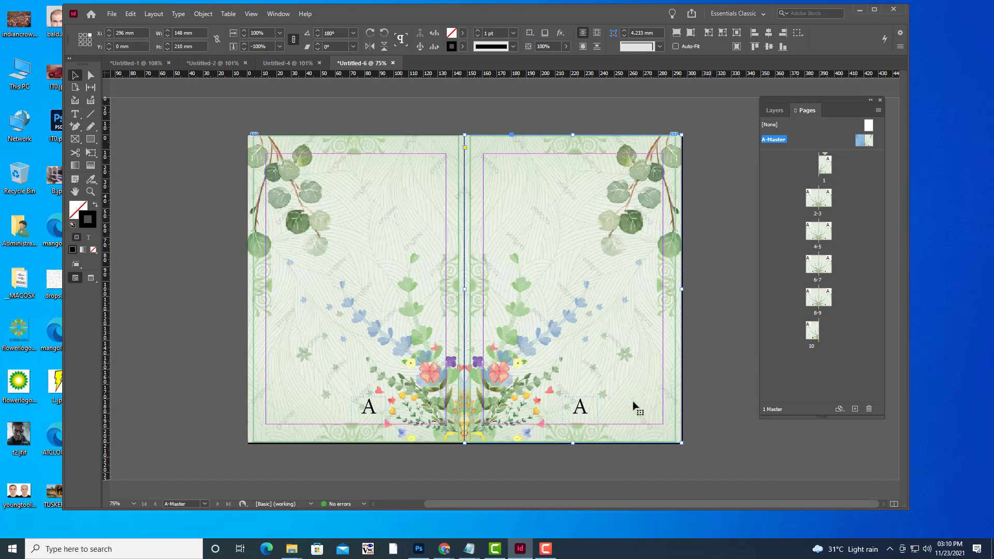
click(367, 409)
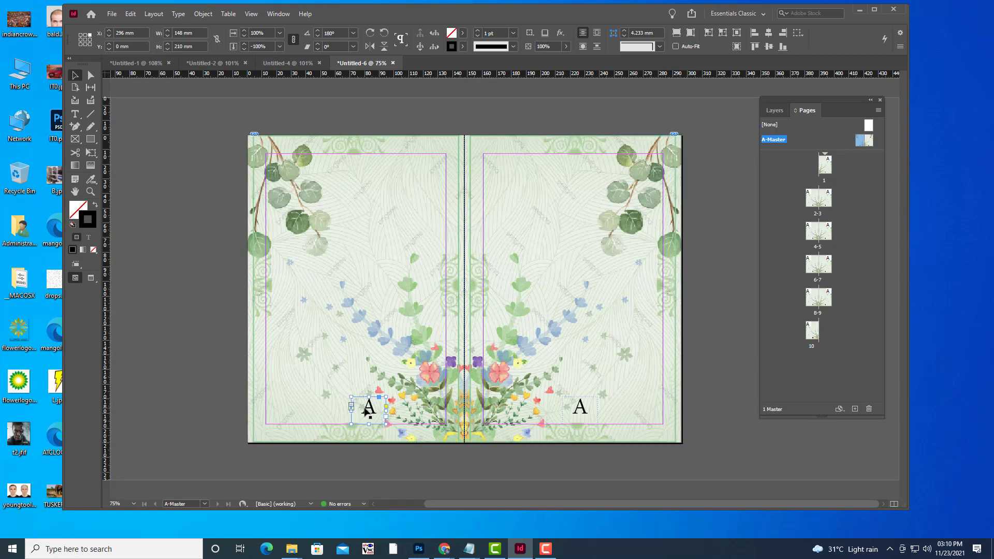
click(585, 408)
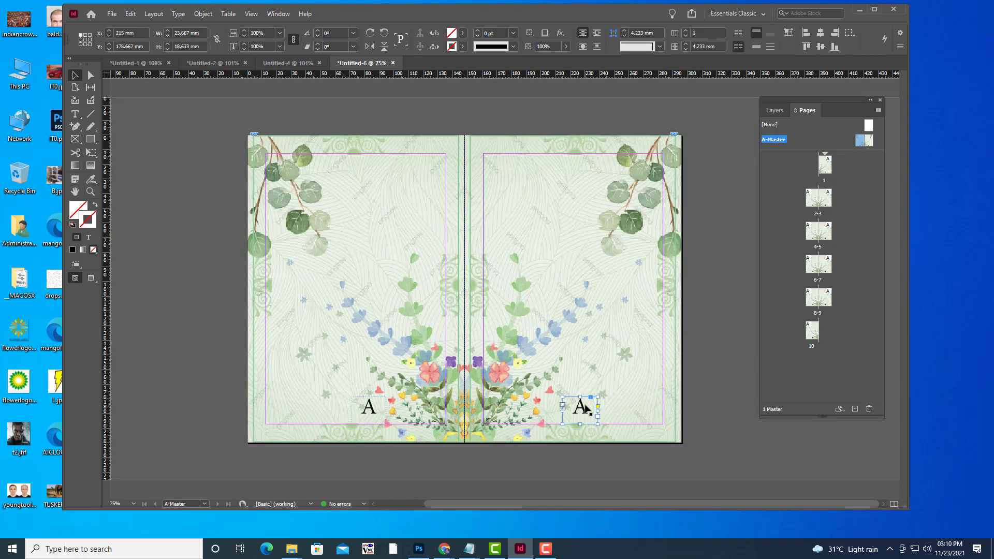
click(380, 408)
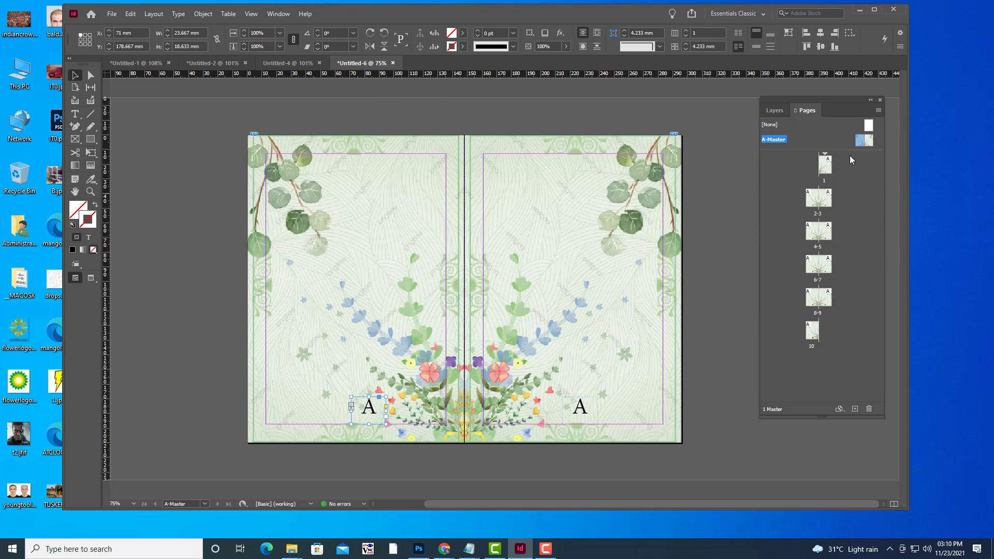
Go through pages 1 to 10 to examine the background and automatic page number on each spread
double_click(825, 166)
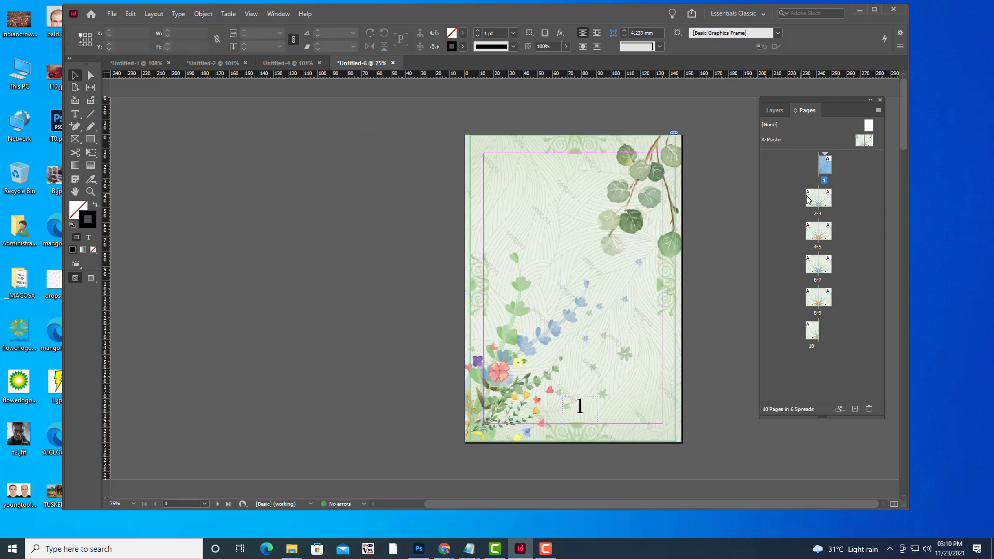
double_click(811, 200)
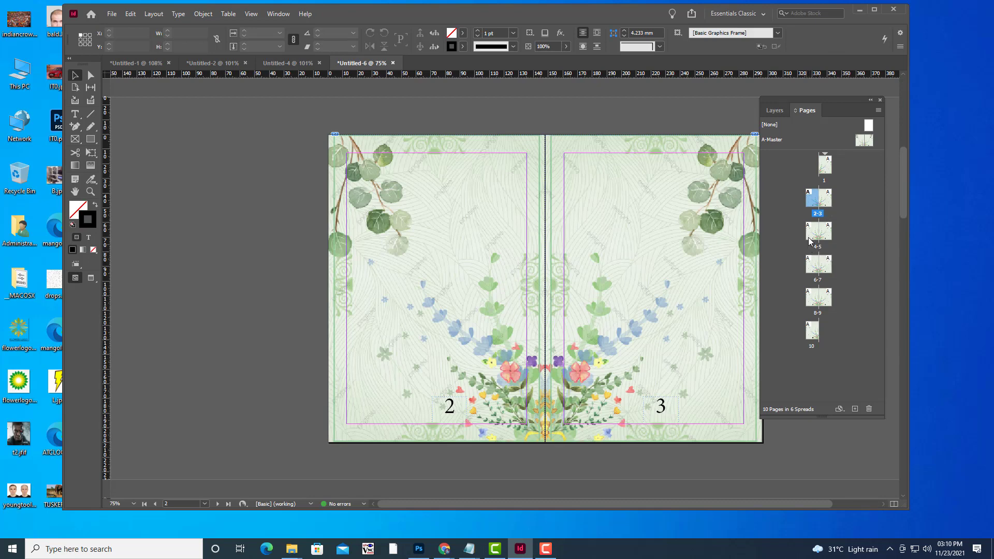
double_click(811, 239)
double_click(810, 267)
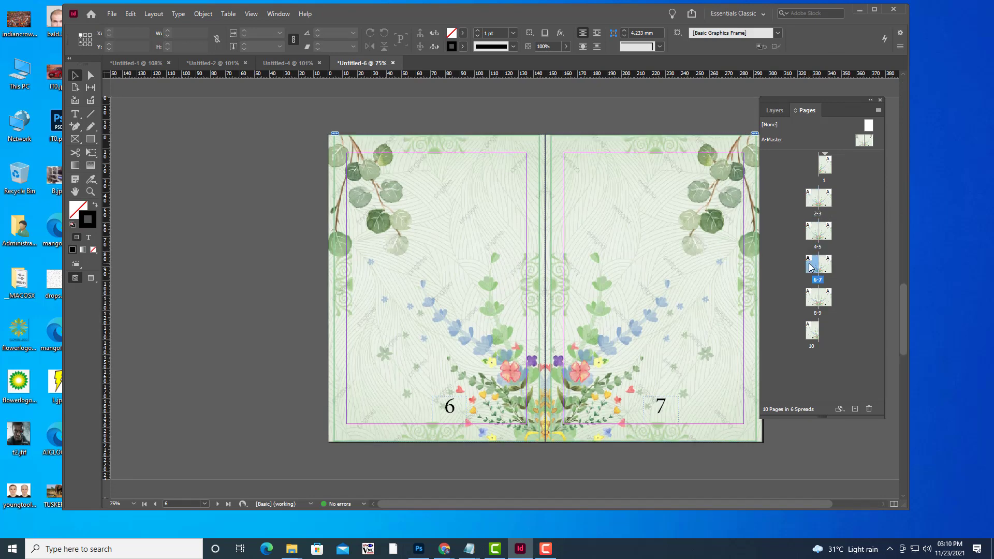
double_click(810, 300)
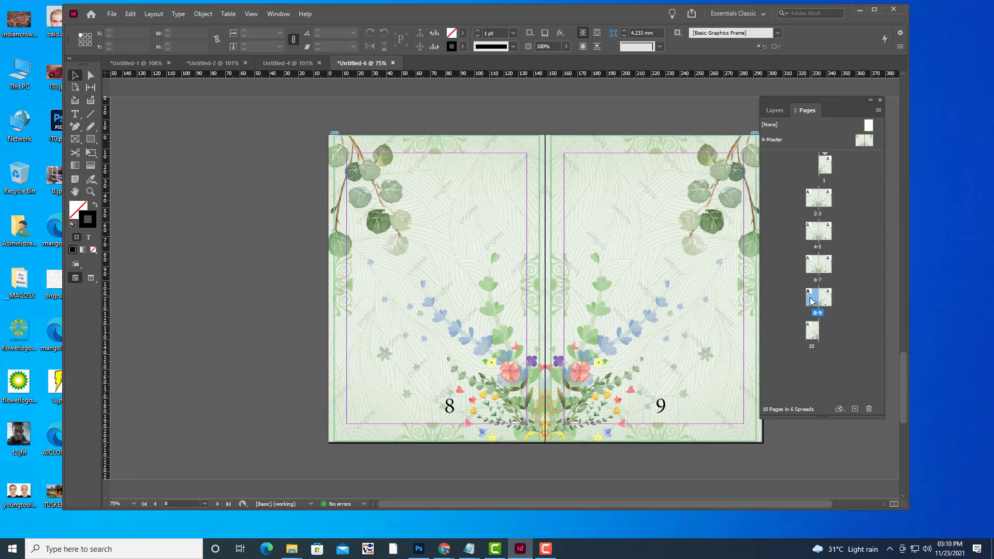
double_click(810, 333)
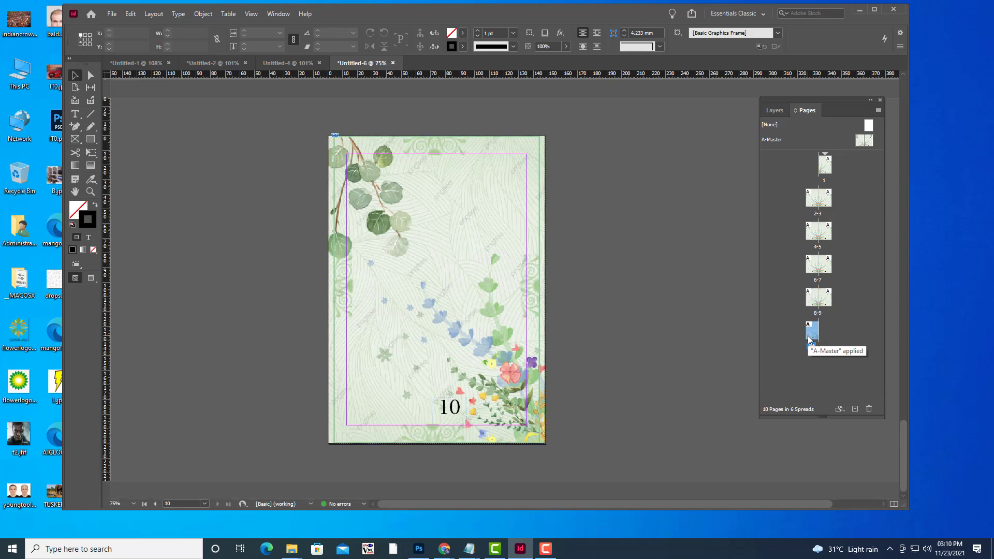
double_click(826, 165)
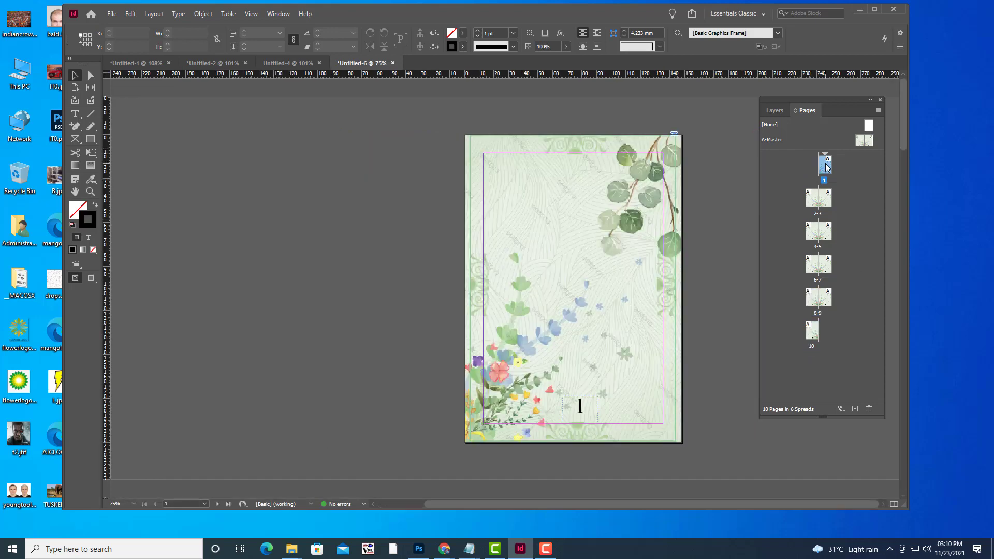
double_click(812, 207)
double_click(812, 230)
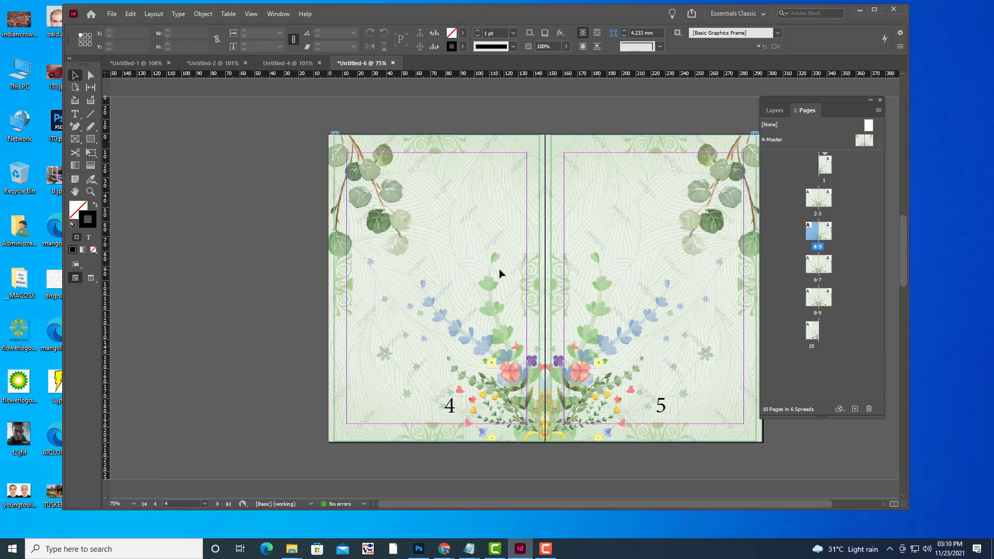
scroll(499, 273, down, 10)
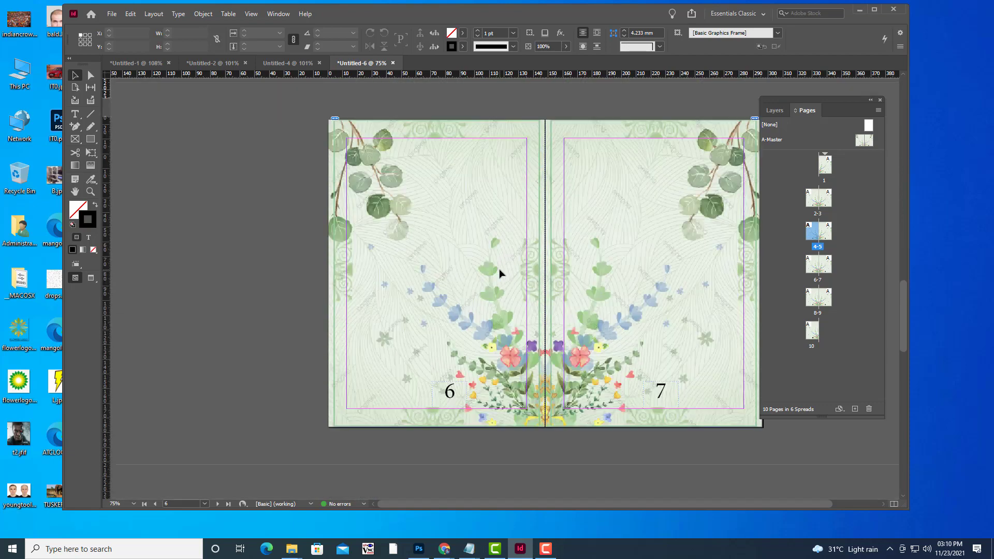
scroll(499, 274, down, 5)
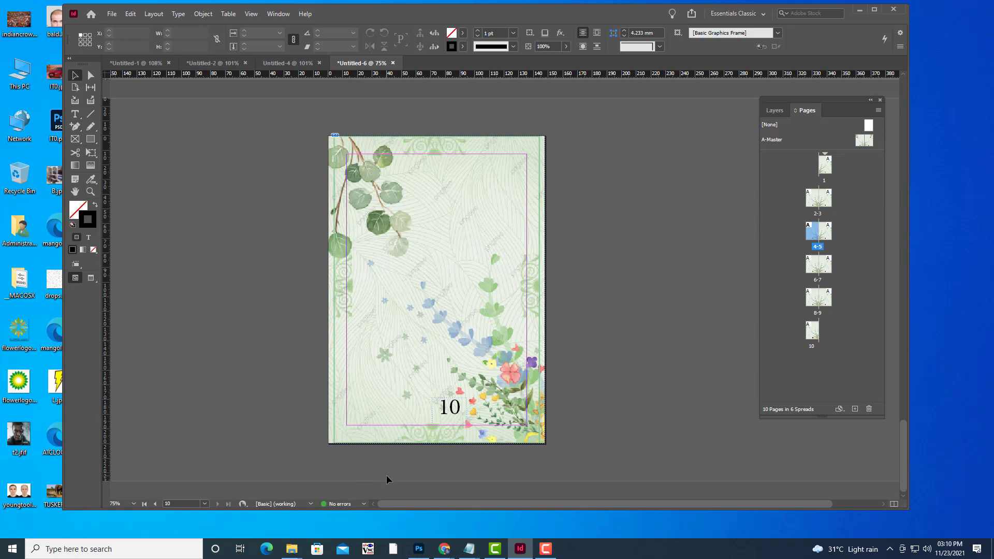
Add one page to extend the document to 11 pages and check the numbering on the last spread
click(855, 408)
scroll(606, 380, down, 3)
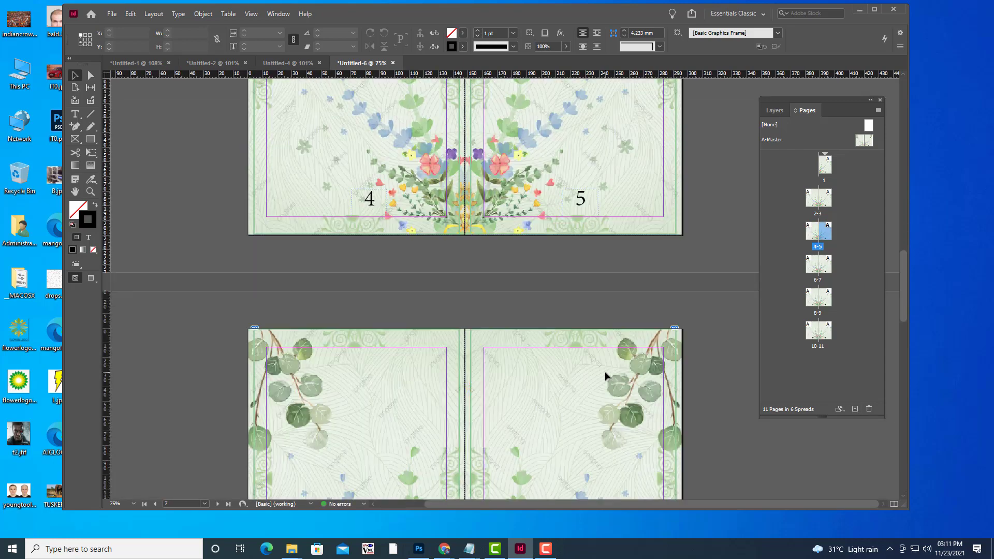
scroll(605, 371, down, 10)
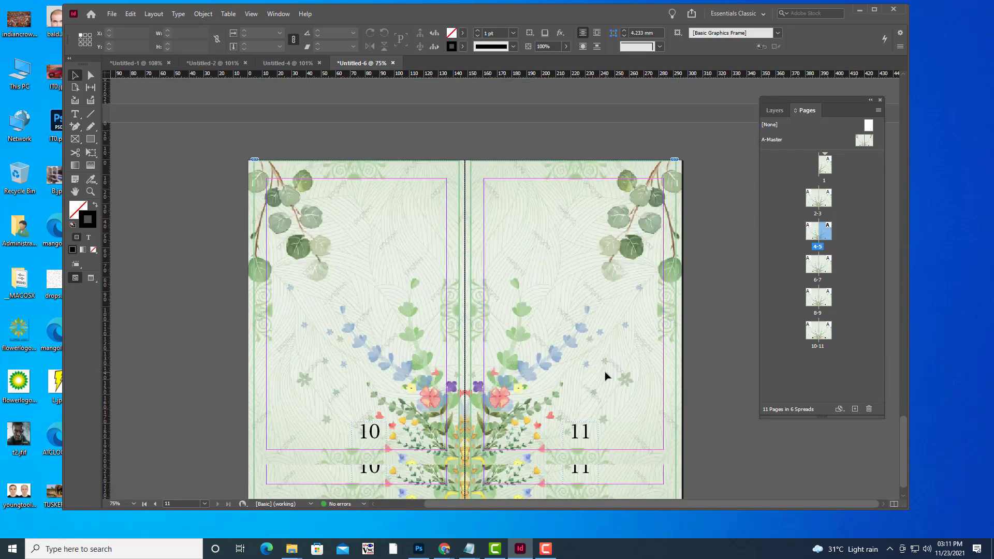
scroll(606, 377, down, 1)
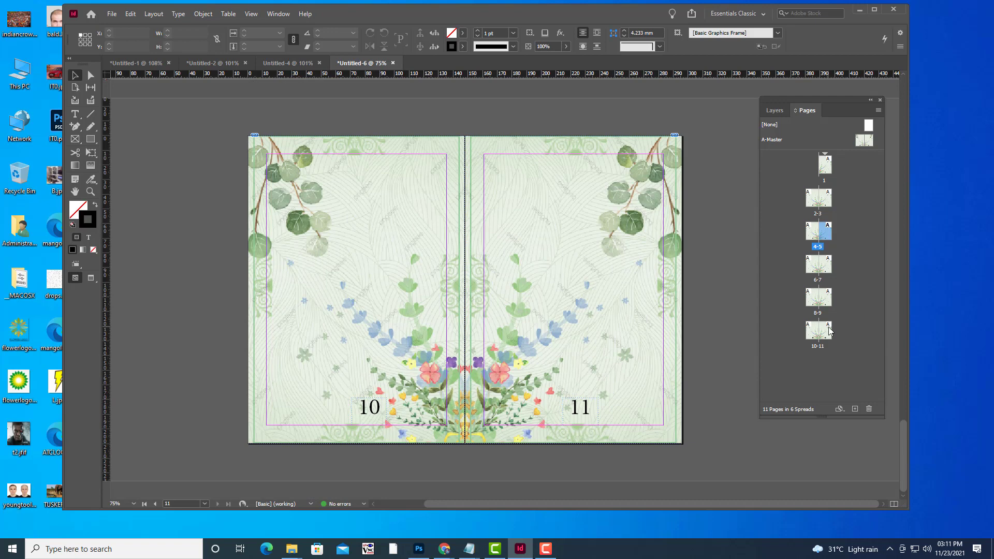
Add nine more pages to bring the document to 20 pages
click(855, 408)
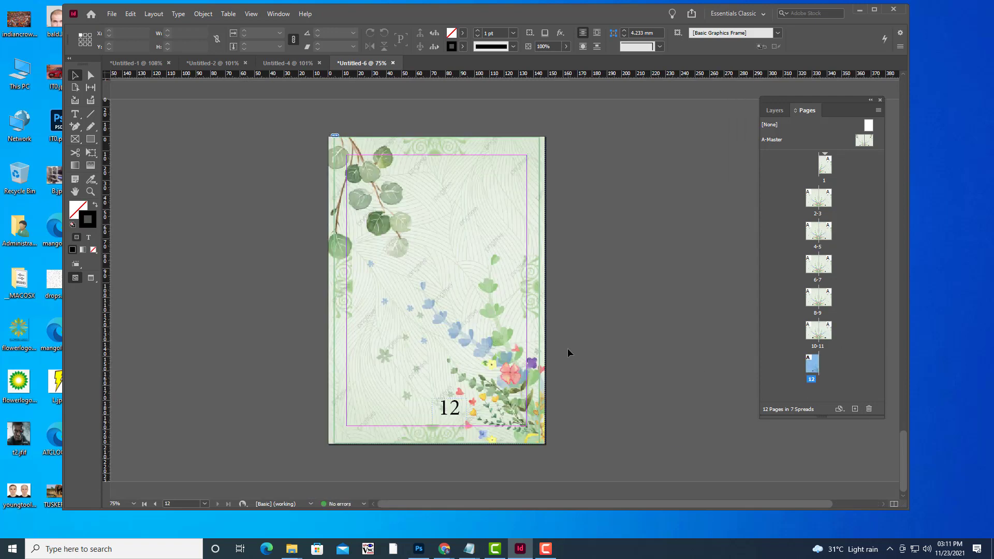
click(855, 409)
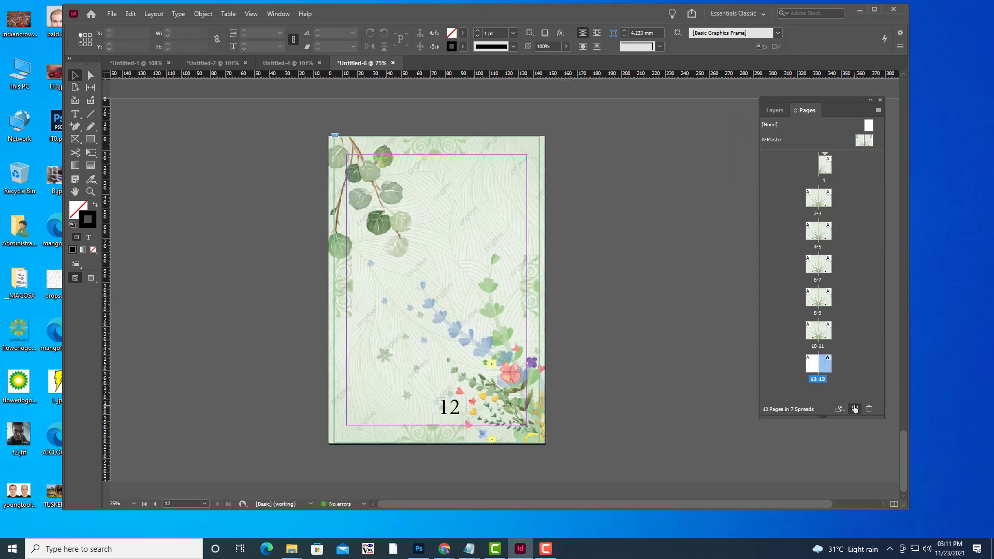
click(856, 408)
click(856, 409)
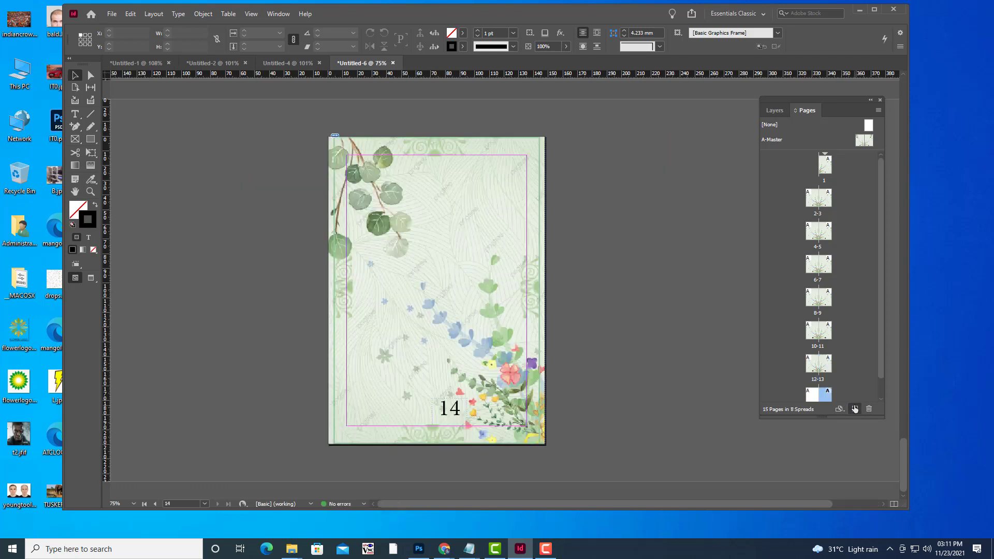
click(855, 408)
click(856, 409)
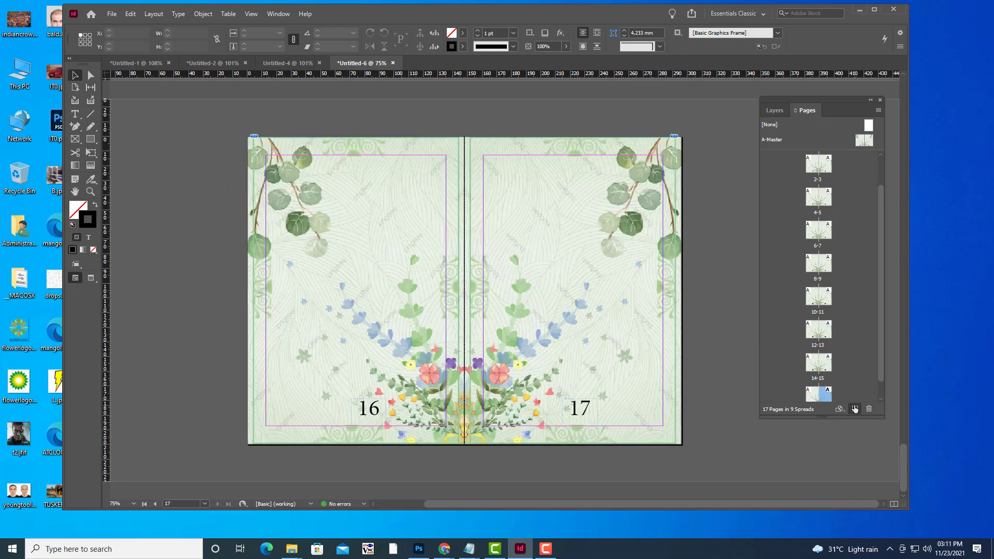
click(854, 409)
click(855, 409)
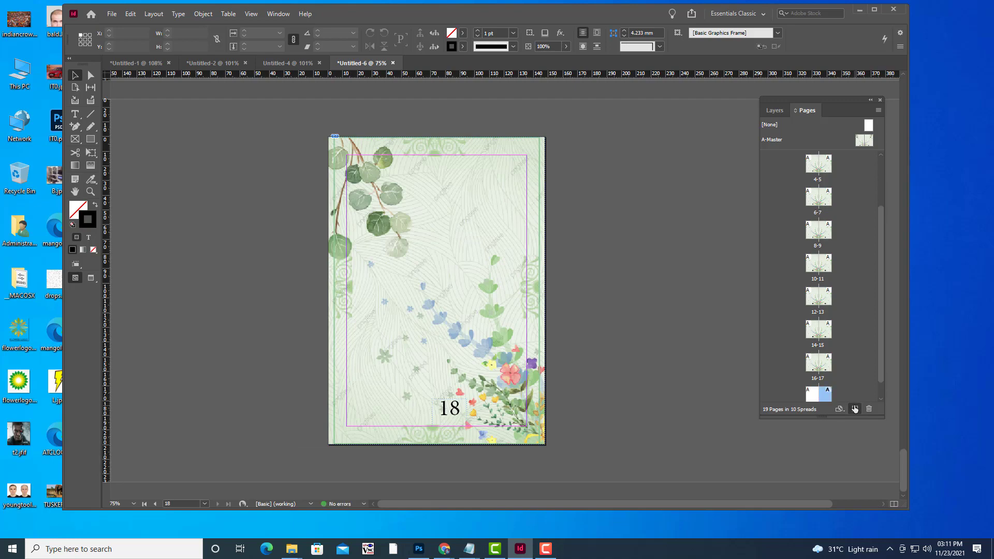
click(854, 409)
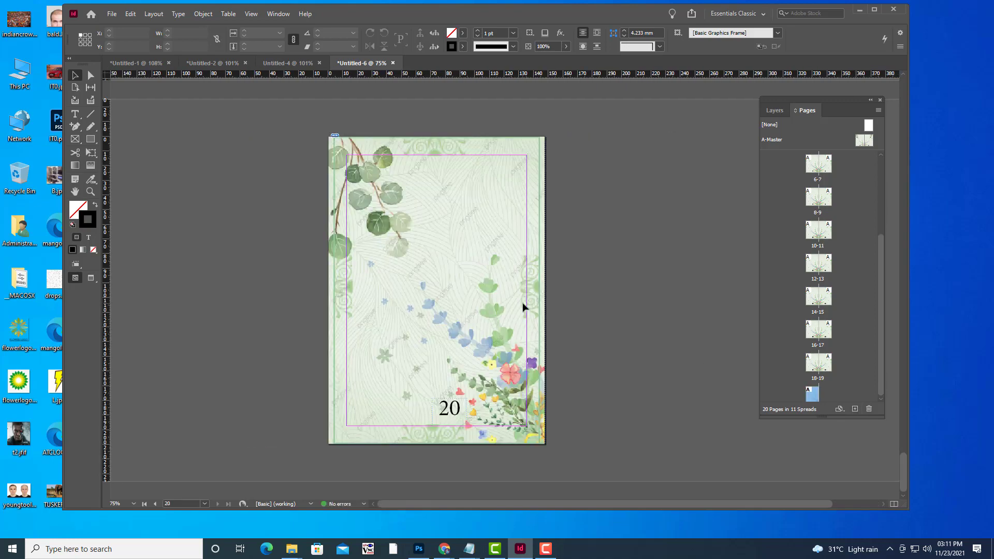
Look through all spreads from page 20 back to page 1 and down again to examine the background and page numbering
scroll(525, 307, up, 10)
scroll(525, 308, up, 10)
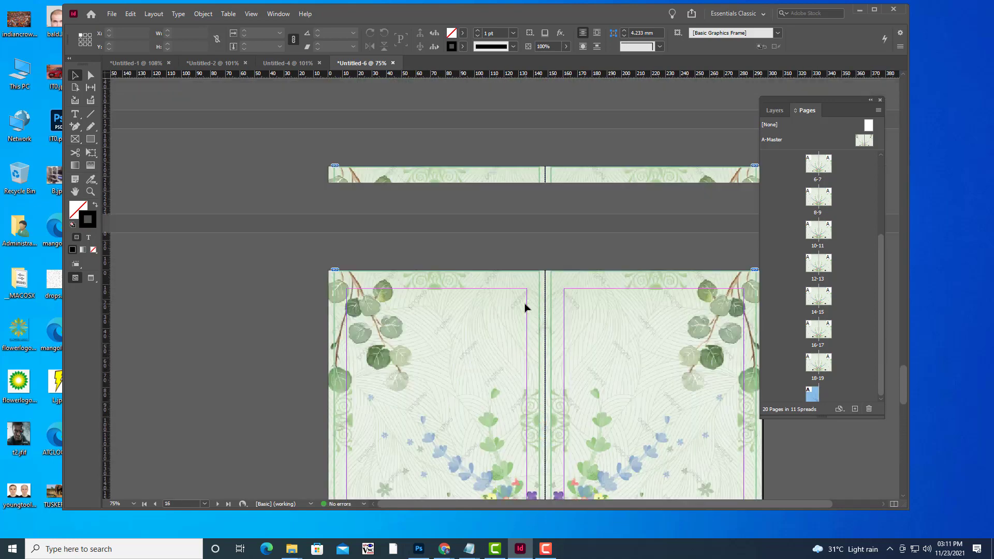
scroll(525, 308, up, 10)
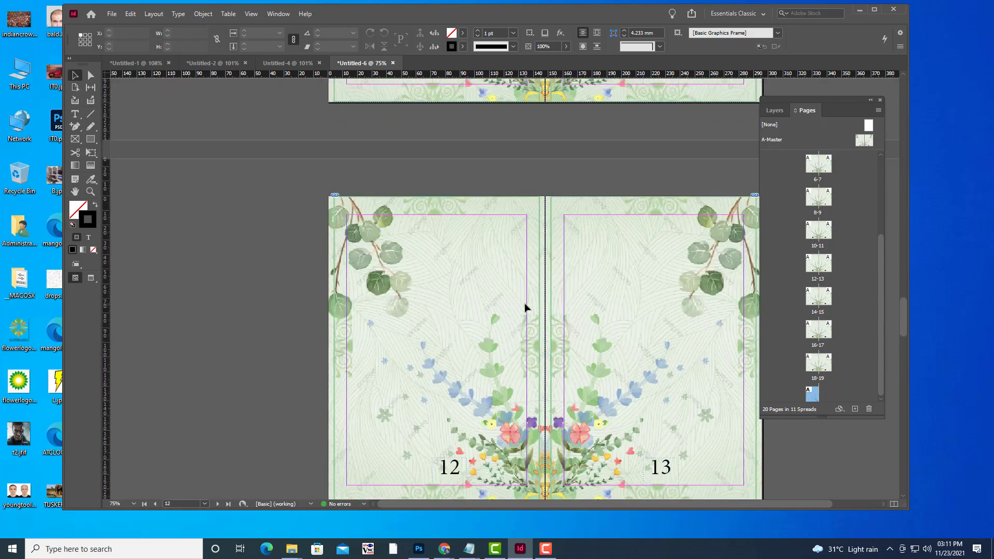
scroll(525, 308, up, 15)
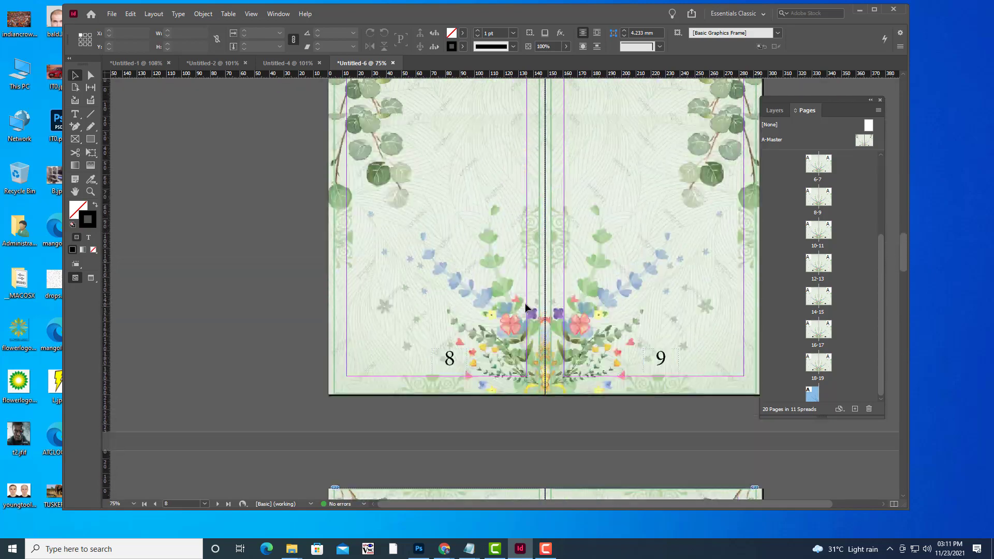
scroll(524, 308, up, 15)
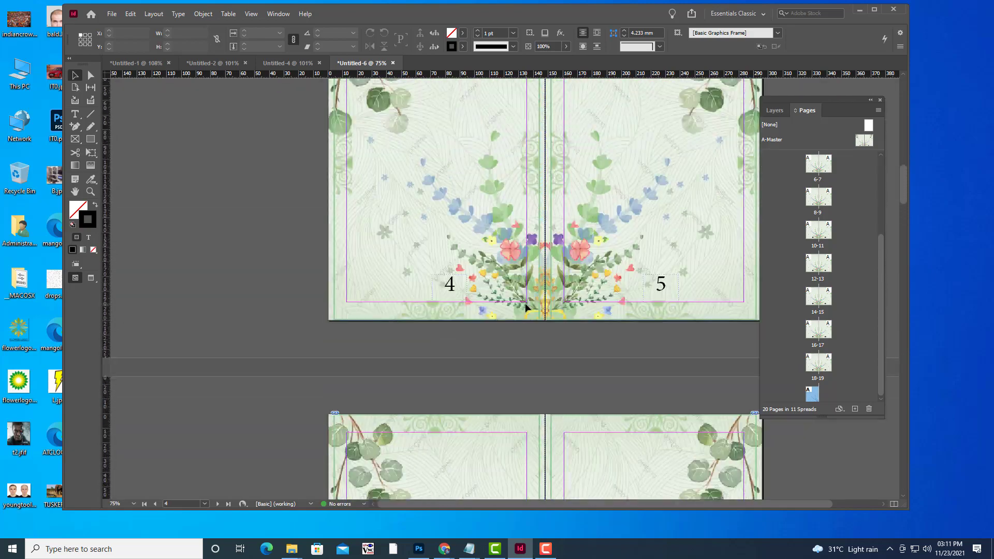
scroll(525, 308, up, 6)
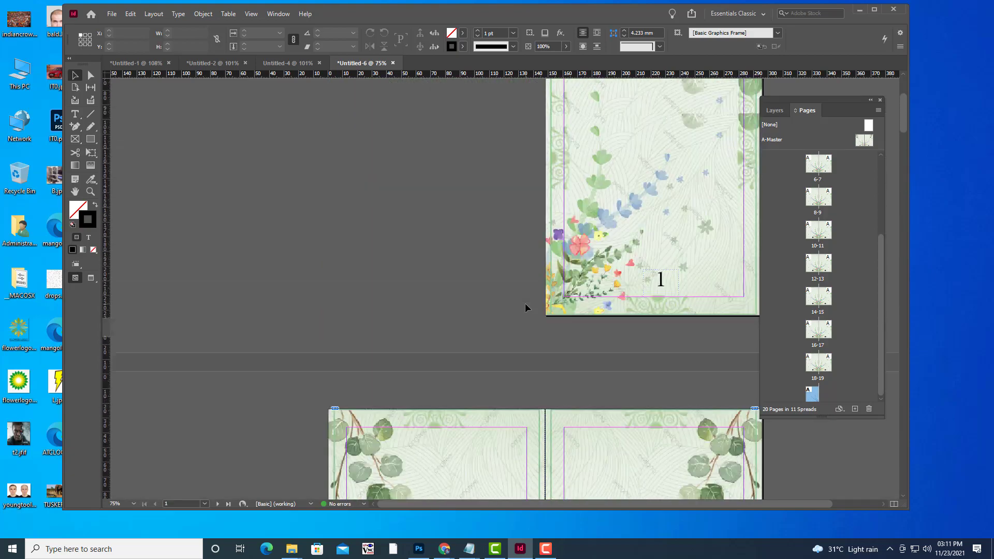
scroll(525, 308, down, 8)
scroll(525, 307, down, 10)
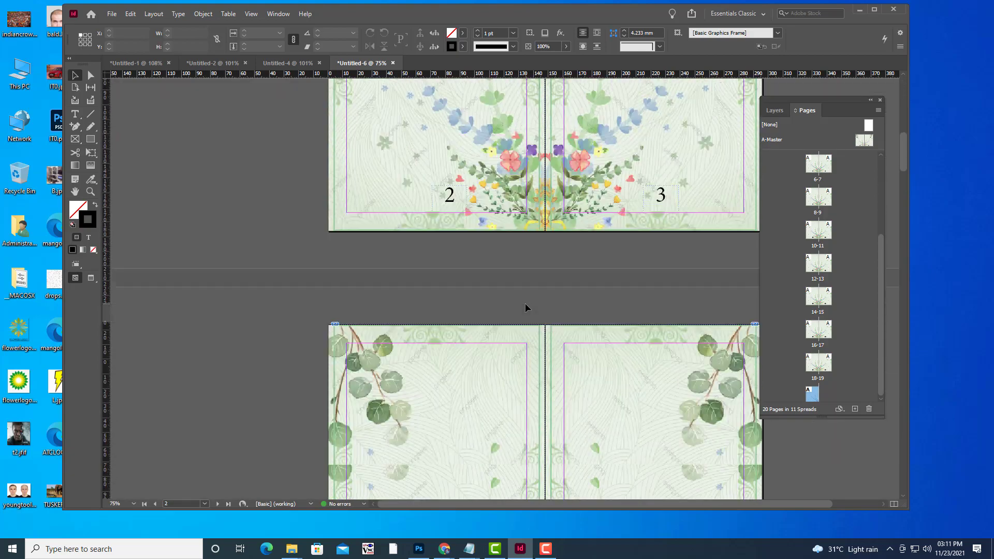
scroll(525, 308, down, 10)
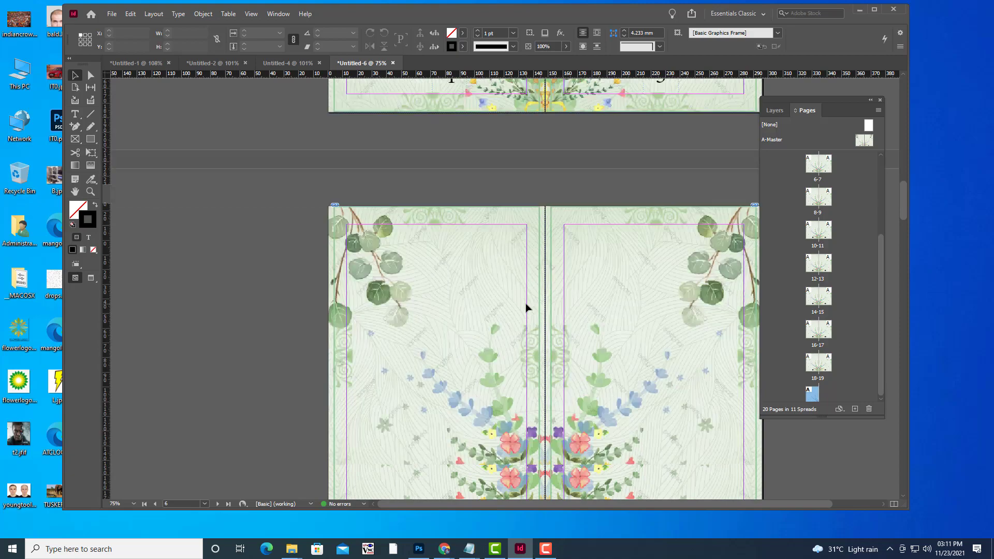
scroll(526, 308, down, 10)
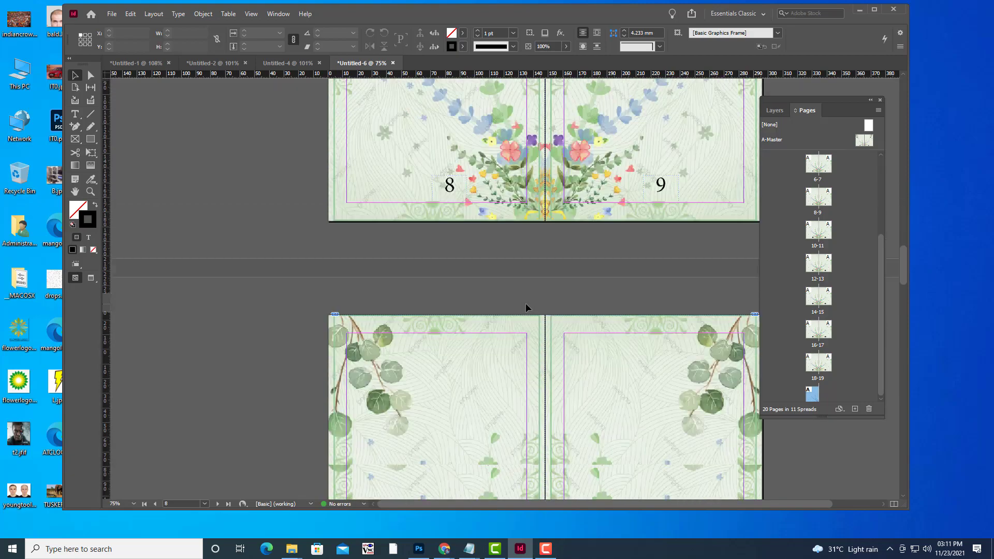
scroll(526, 307, down, 10)
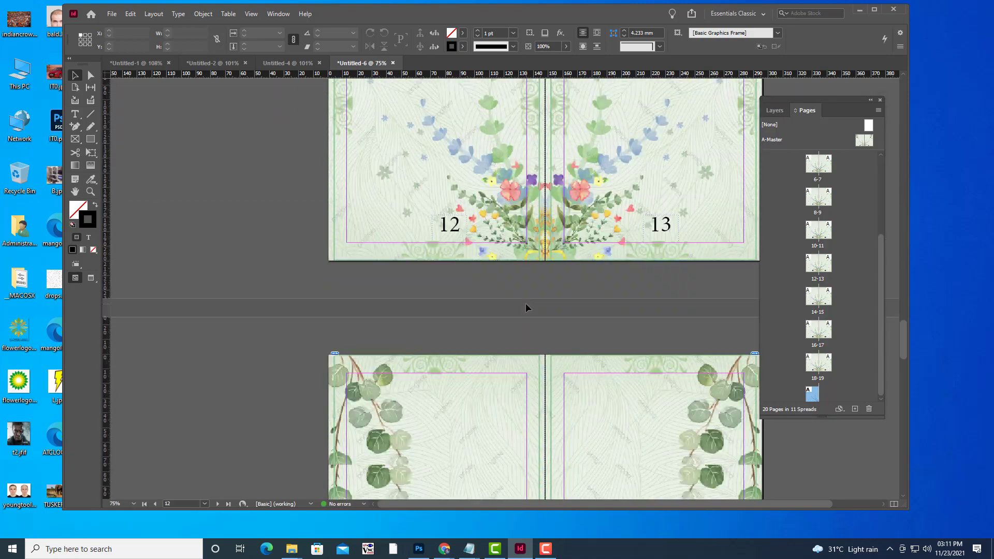
scroll(526, 308, down, 10)
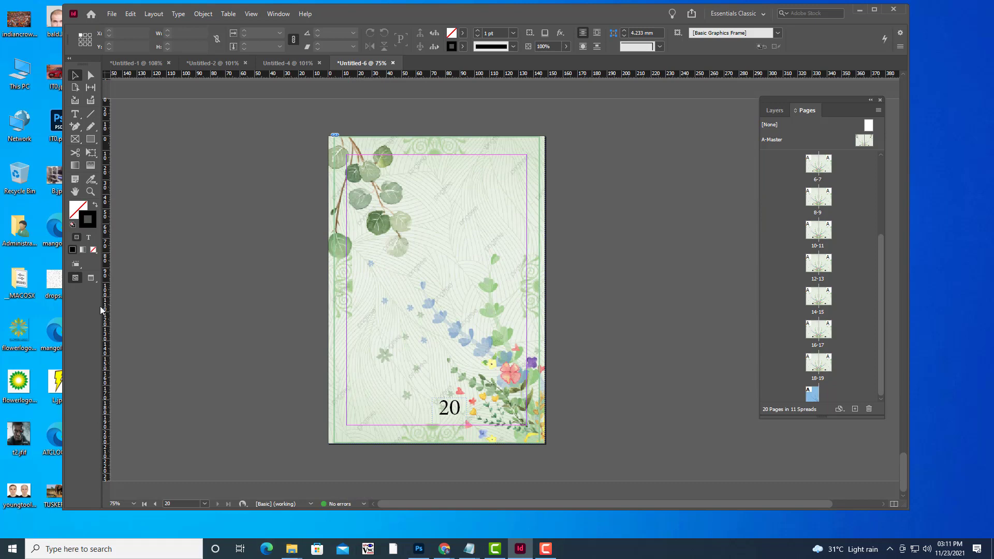
scroll(549, 273, up, 3)
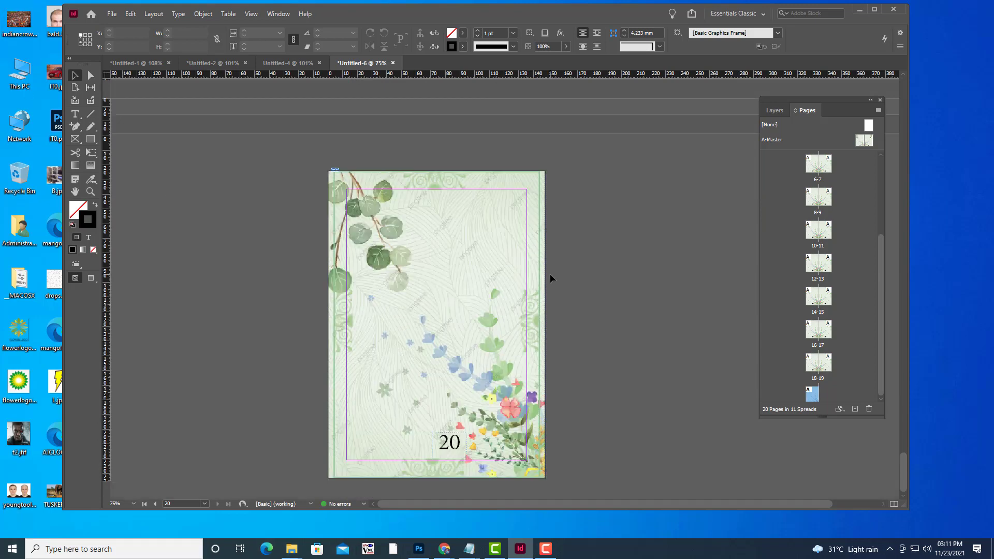
scroll(550, 273, up, 8)
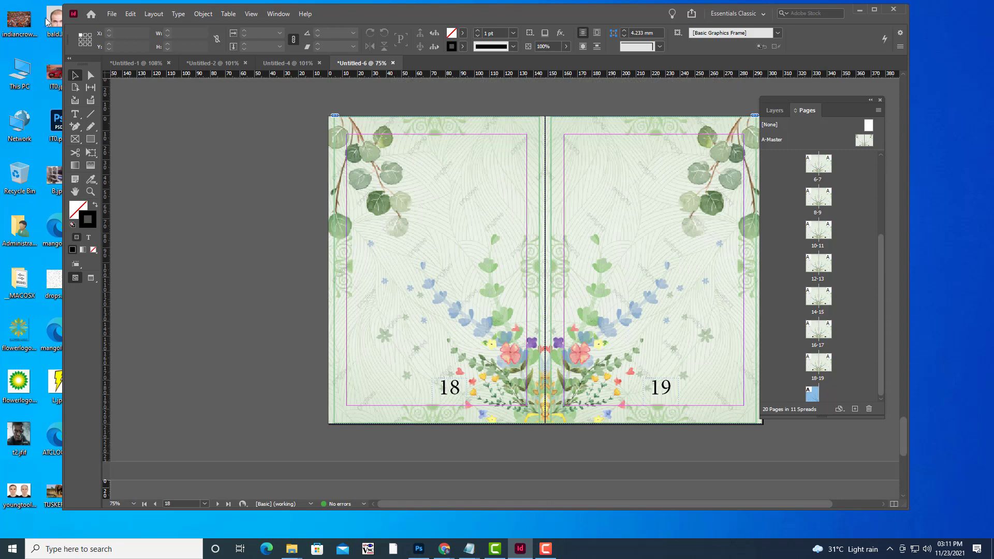
Close the Untitled-6 document without saving its changes
click(111, 13)
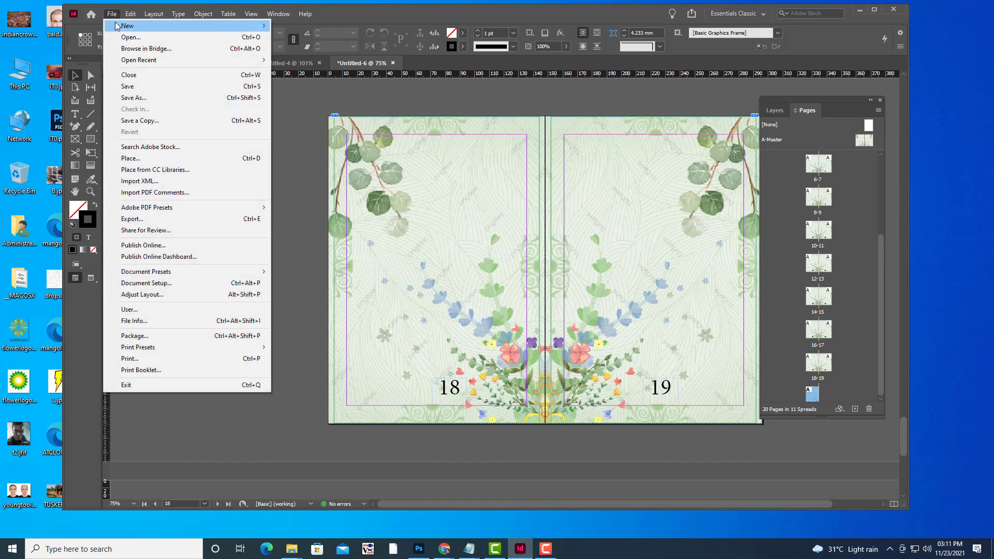
mouse_move(118, 25)
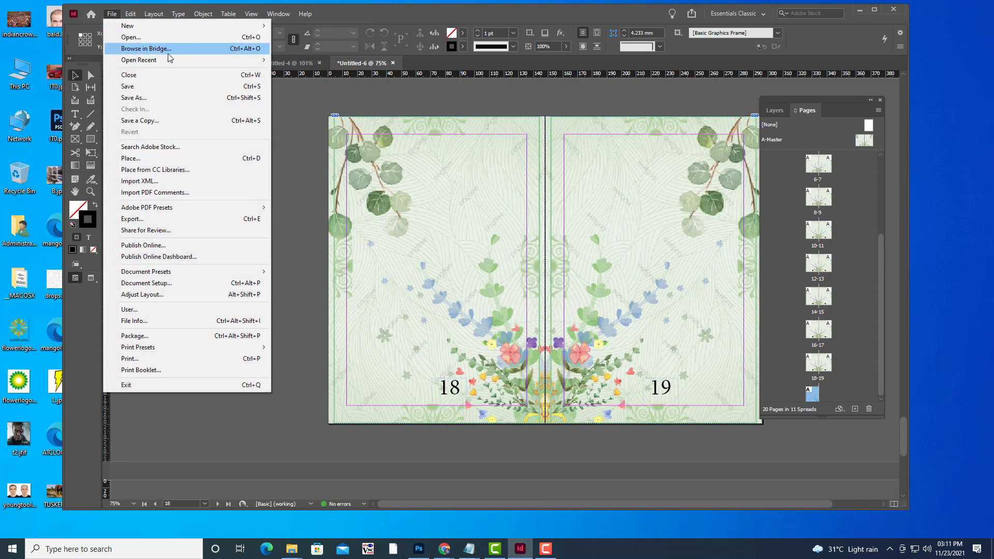
click(156, 77)
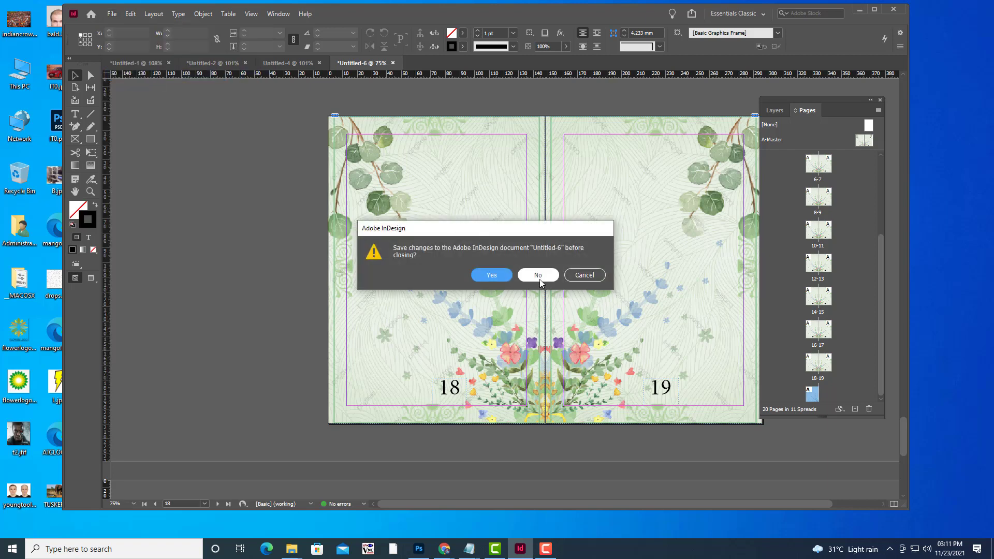
click(538, 278)
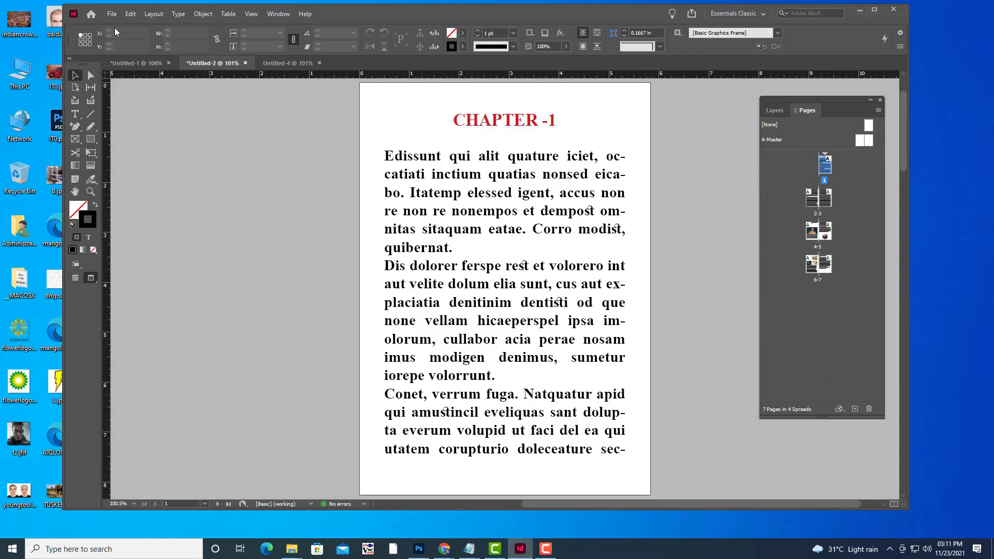
Close the remaining open documents Untitled-2, Untitled-4 and Untitled-1 without saving their changes
click(110, 14)
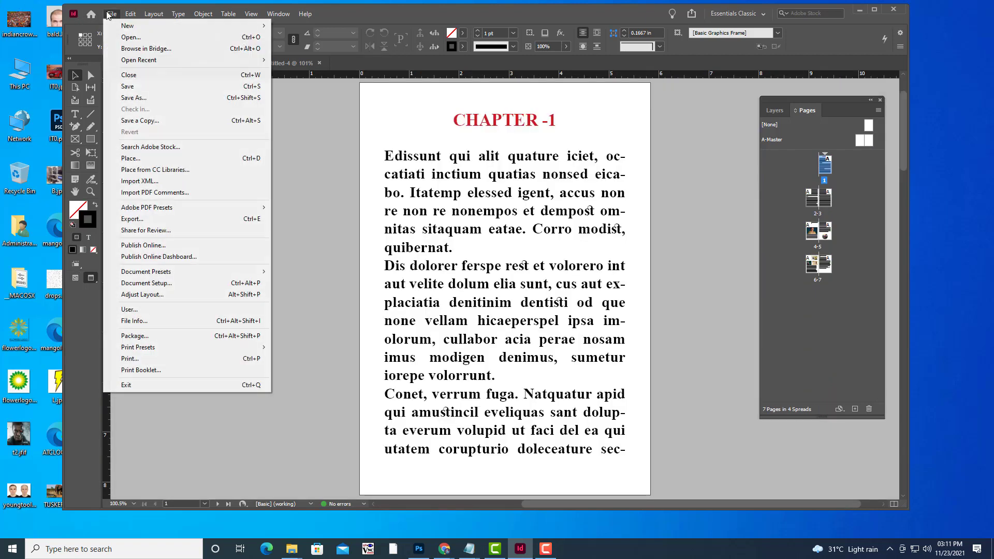
click(143, 75)
click(521, 275)
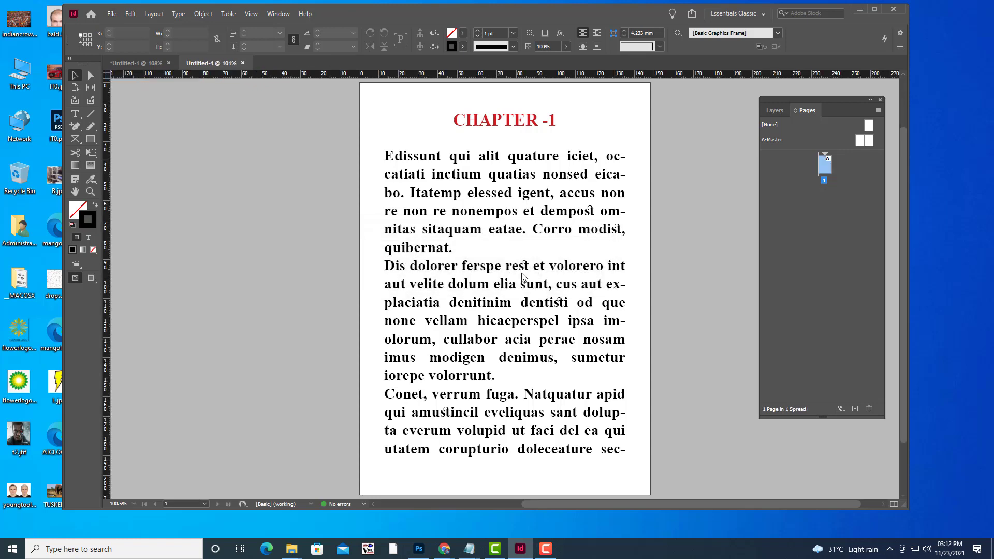
click(112, 15)
click(141, 76)
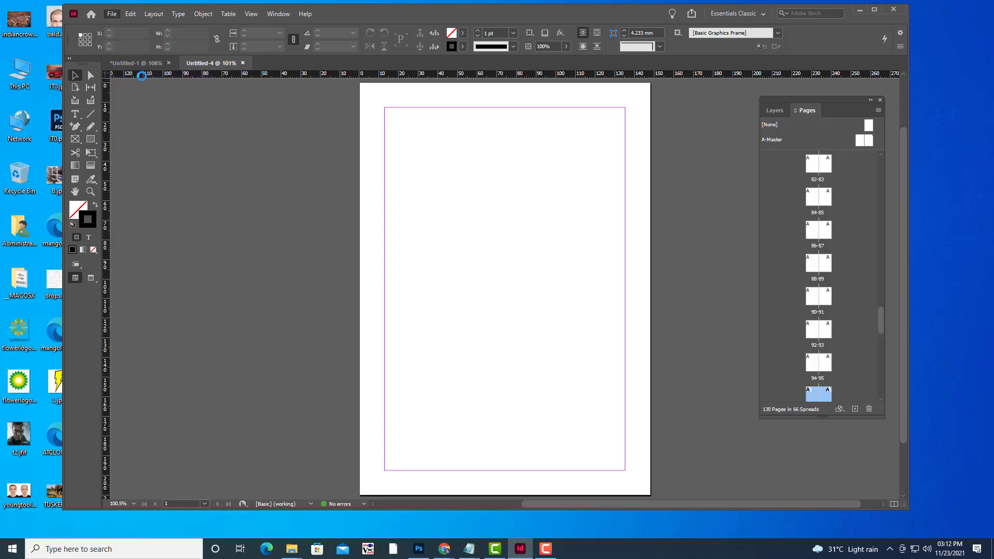
click(168, 64)
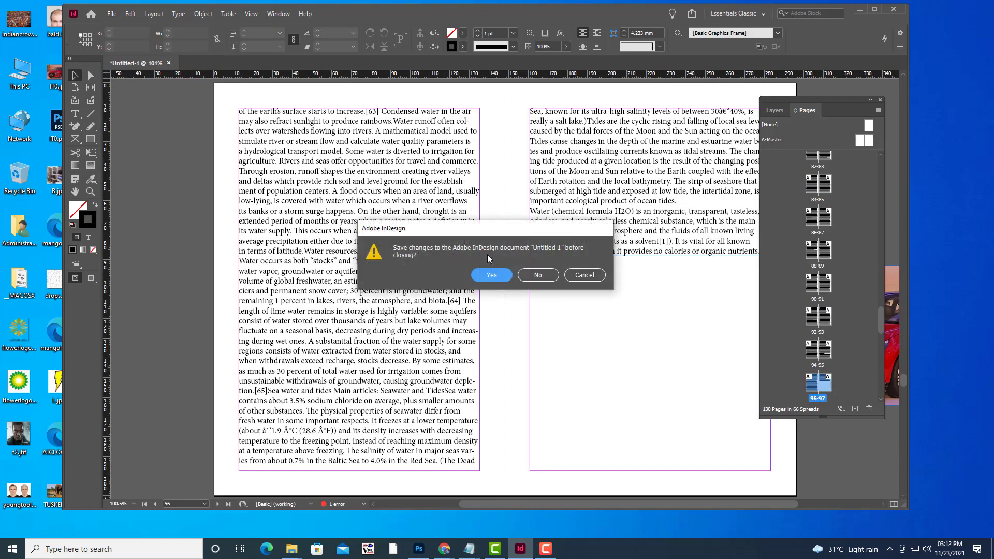
key(Return)
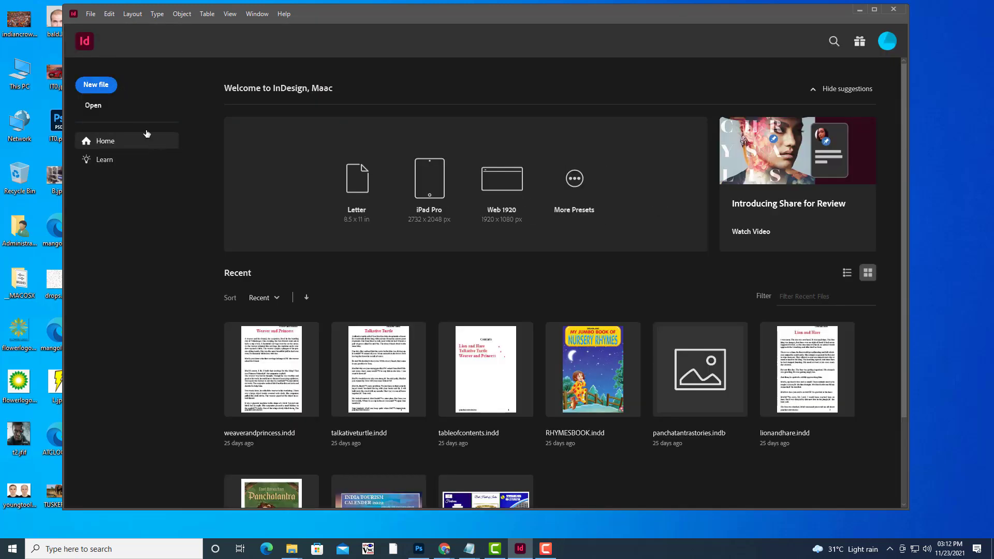
Create a new one-page A5 portrait document, 148 x 210 mm, with facing pages and 12.7 mm margins
click(91, 14)
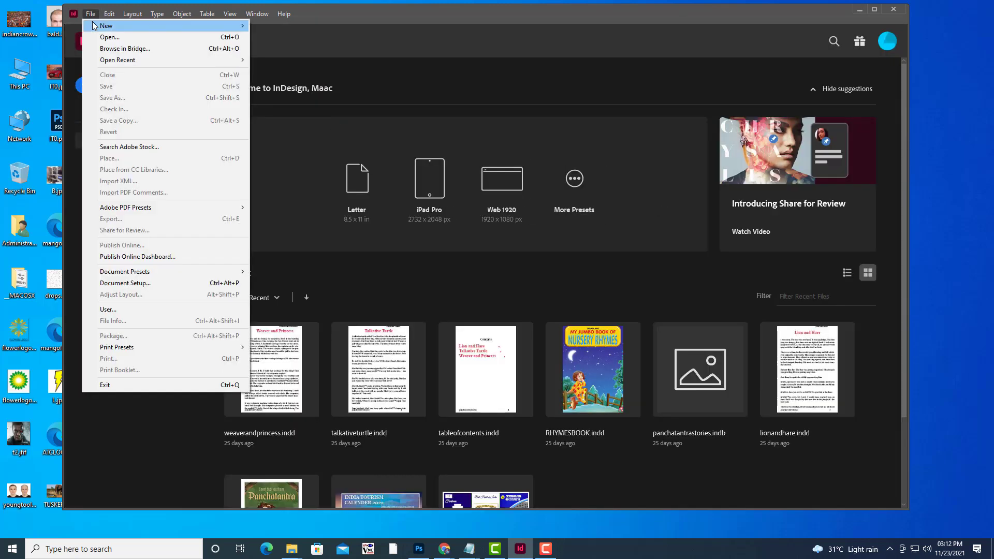
mouse_move(95, 26)
click(316, 26)
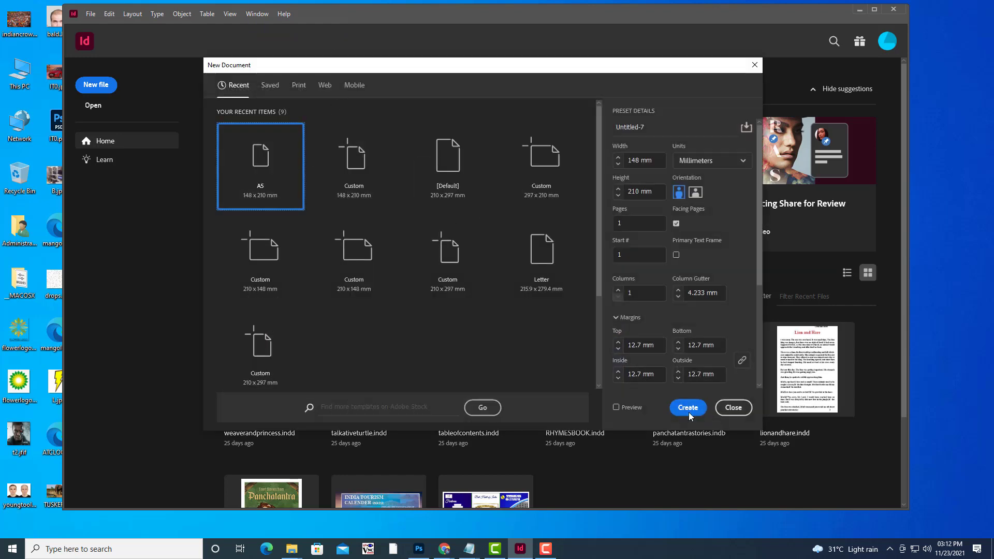
click(689, 408)
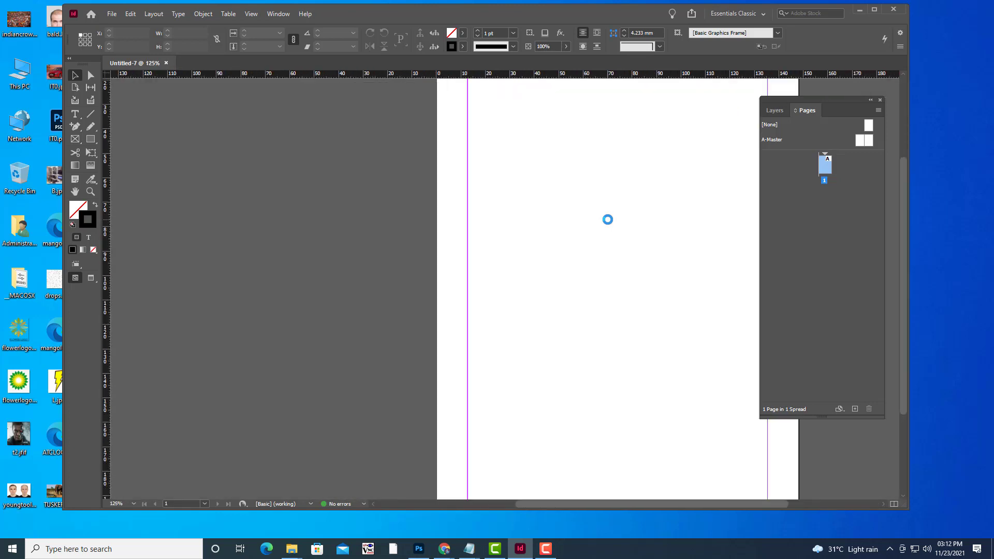
Add four blank pages to extend the document to five pages, and check the layout of all its spreads
key(space)
drag(647, 248, 492, 249)
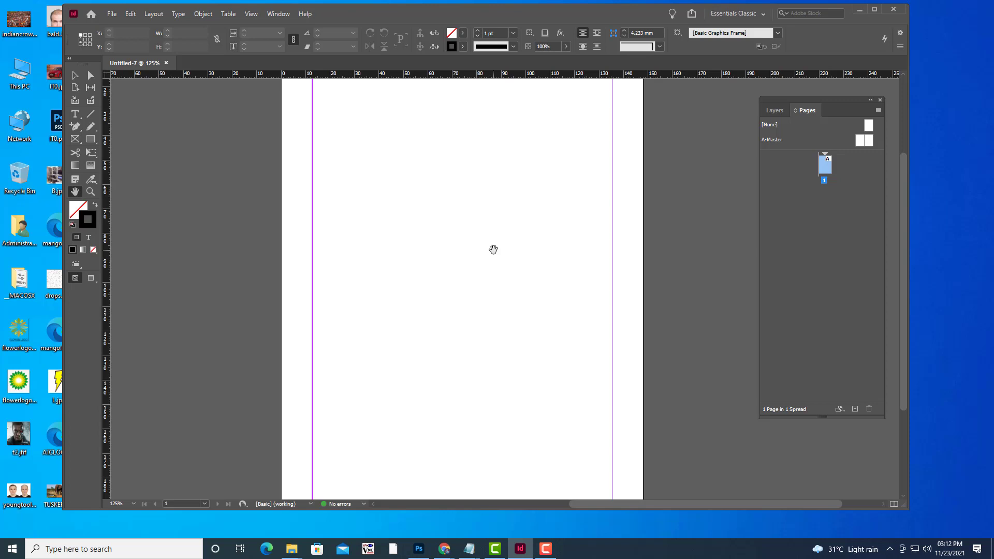
drag(488, 146, 508, 173)
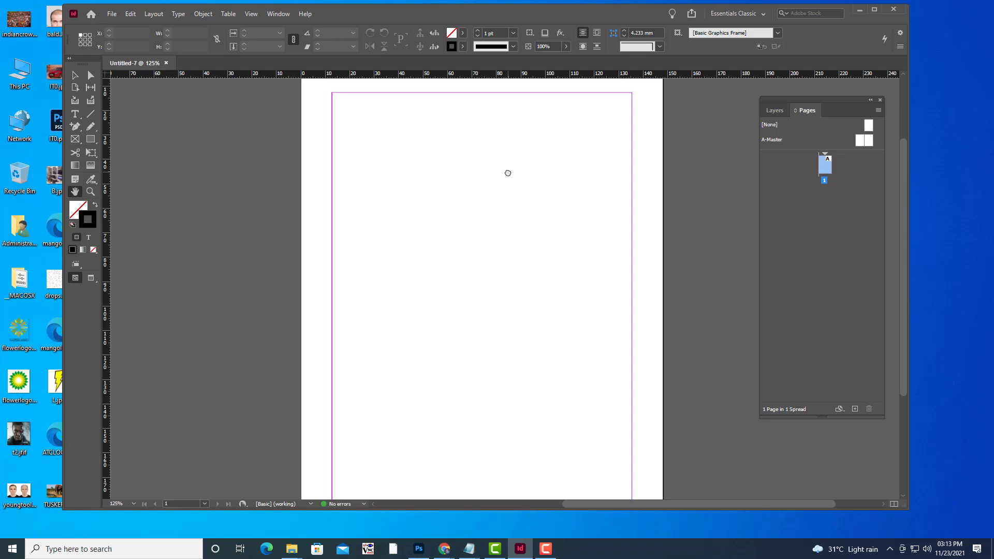
click(855, 409)
click(855, 409)
click(855, 409)
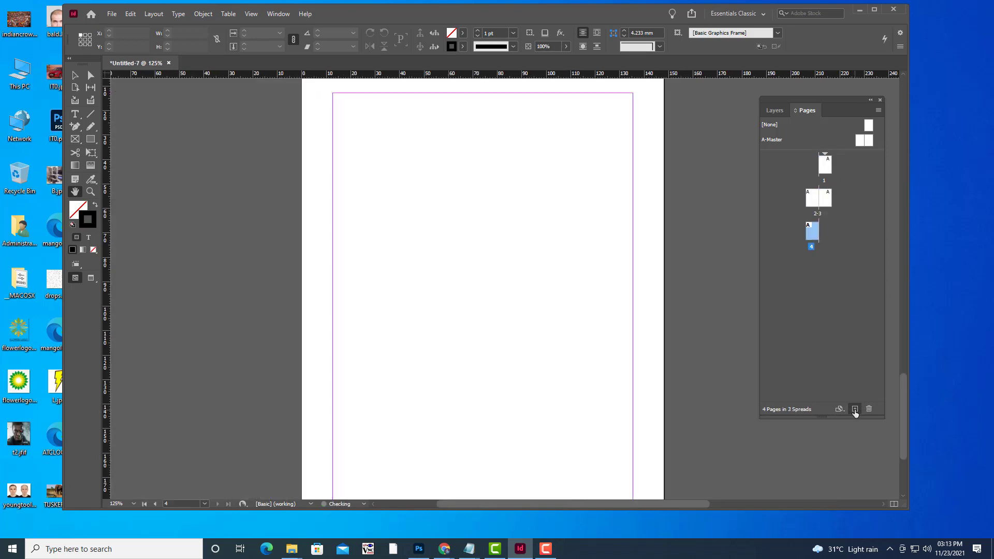
click(855, 409)
scroll(549, 269, up, 10)
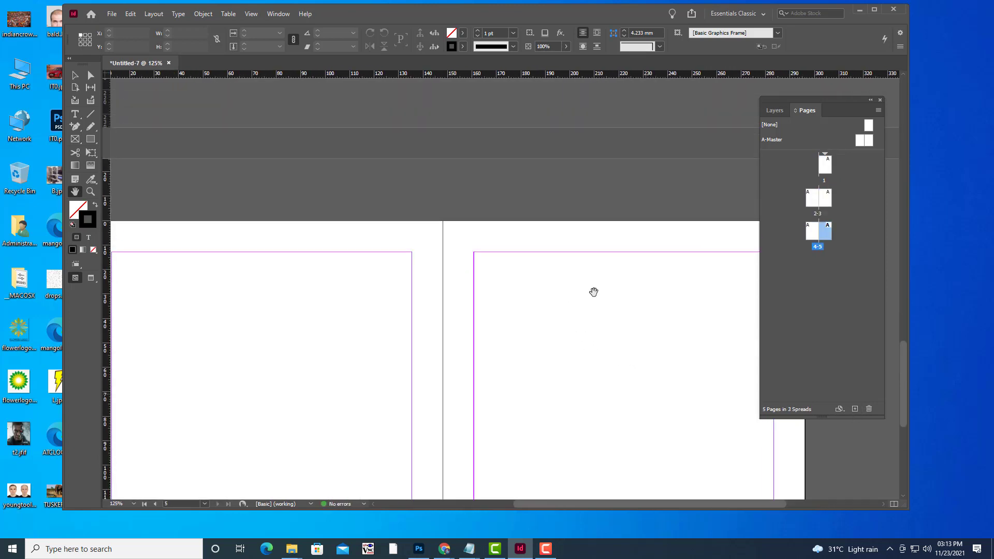
scroll(582, 201, down, 5)
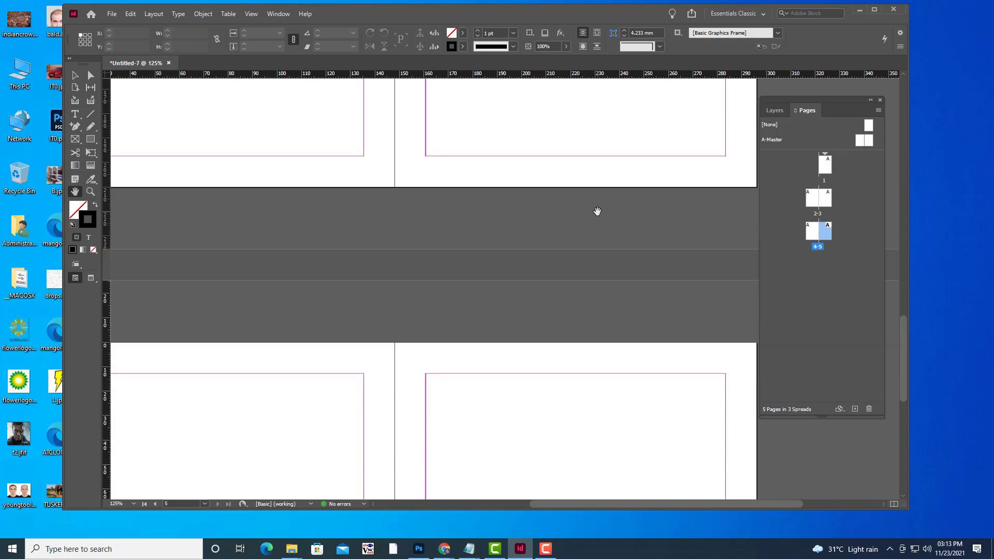
scroll(597, 211, down, 5)
scroll(597, 211, up, 2)
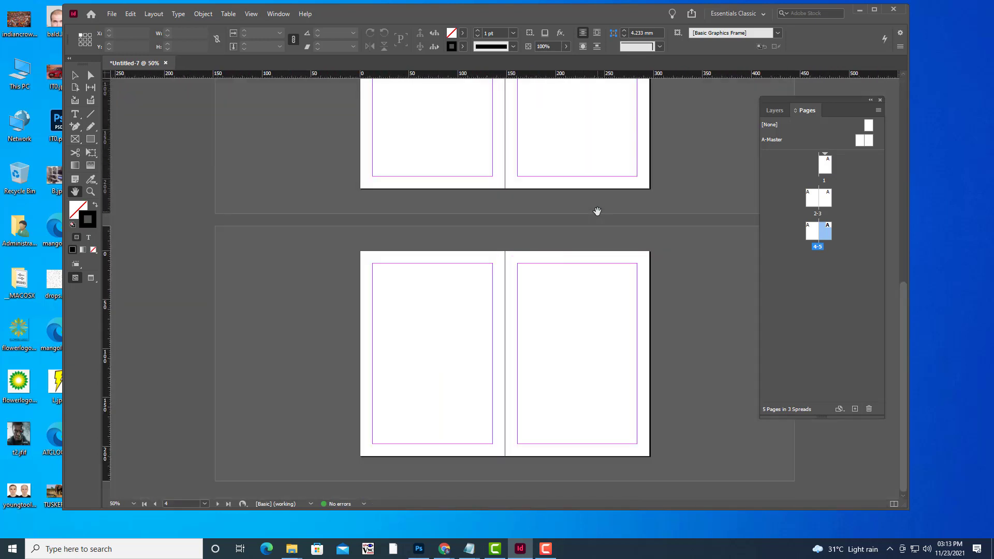
scroll(598, 211, down, 2)
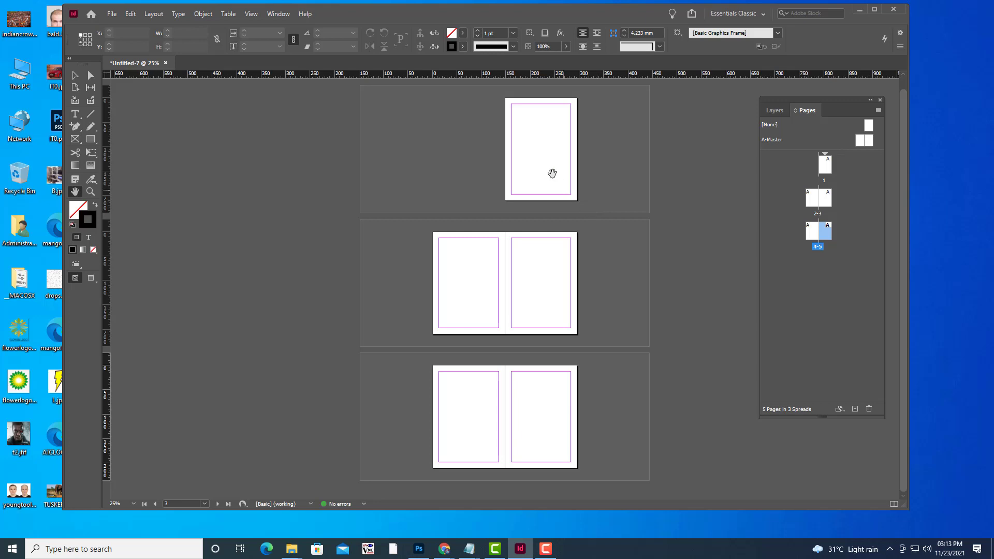
Look over the blank single first page and the facing-page spreads of the document
scroll(523, 273, up, 1)
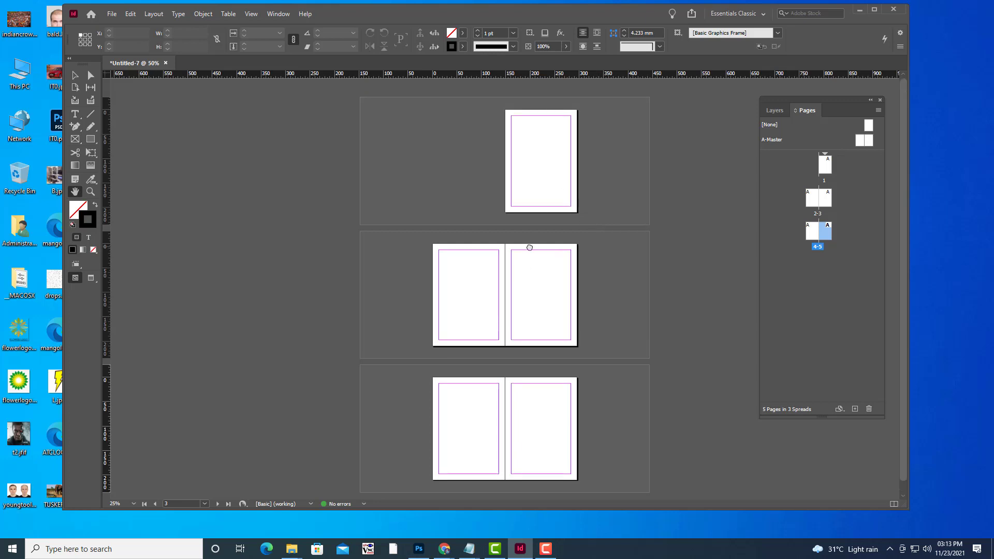
scroll(530, 248, up, 2)
scroll(548, 133, up, 6)
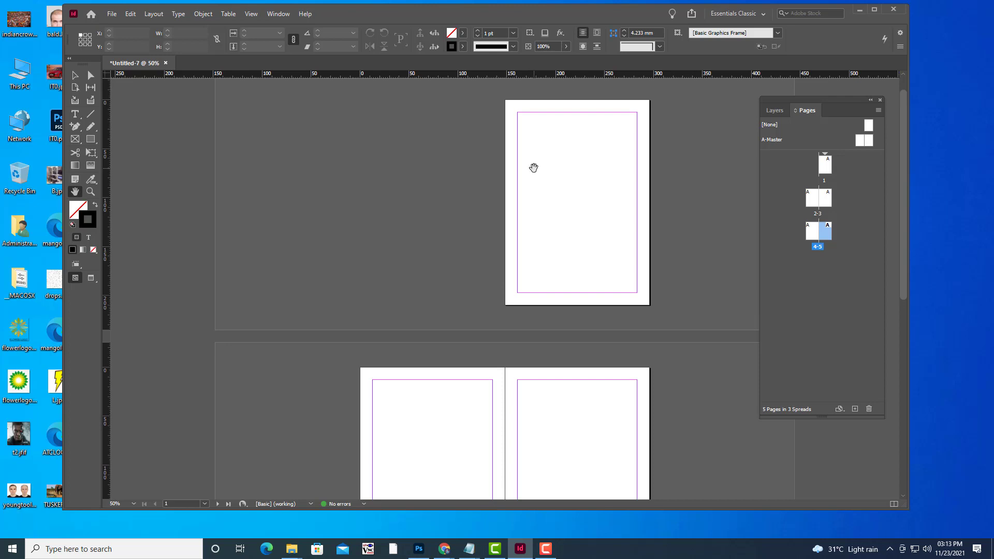
scroll(541, 169, down, 4)
scroll(542, 169, up, 5)
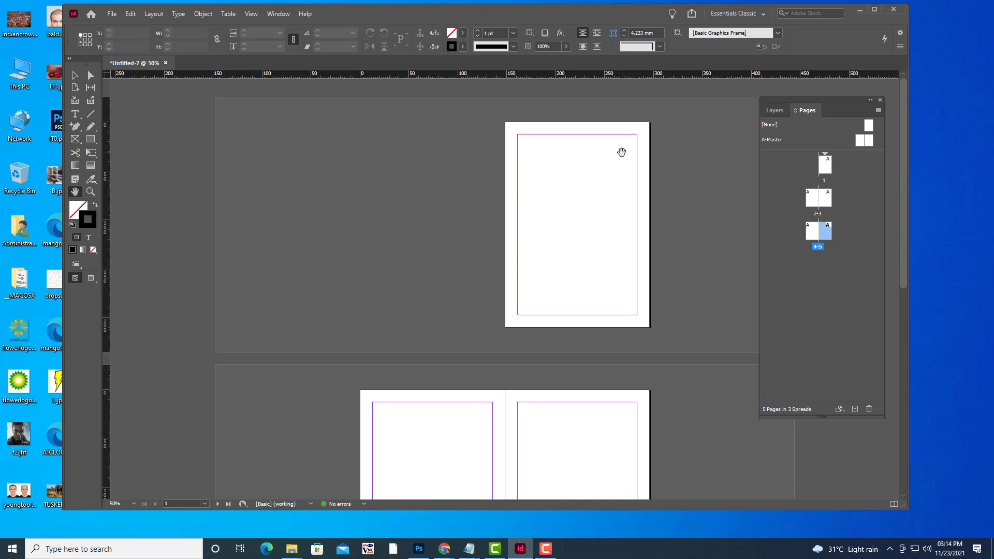
scroll(517, 223, down, 2)
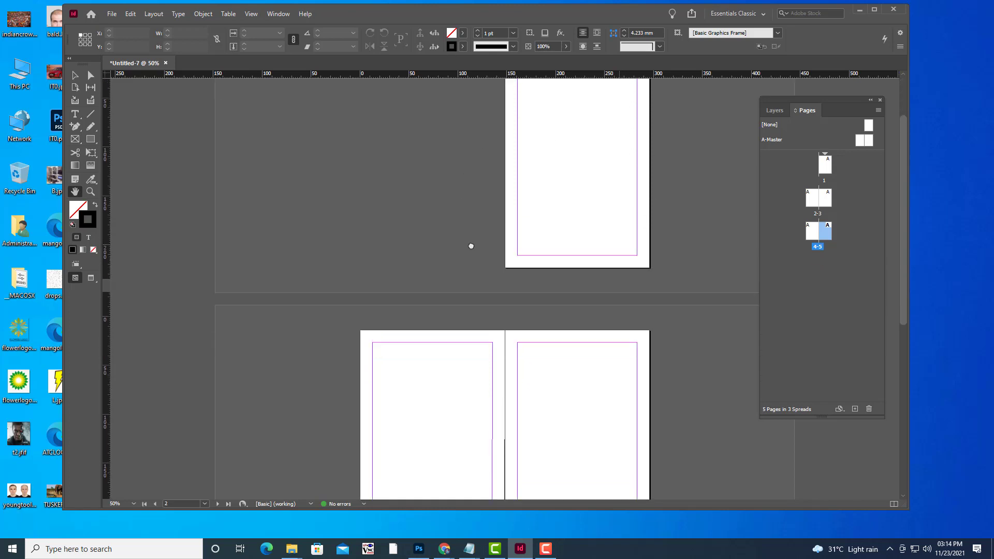
scroll(474, 227, up, 1)
scroll(554, 269, down, 4)
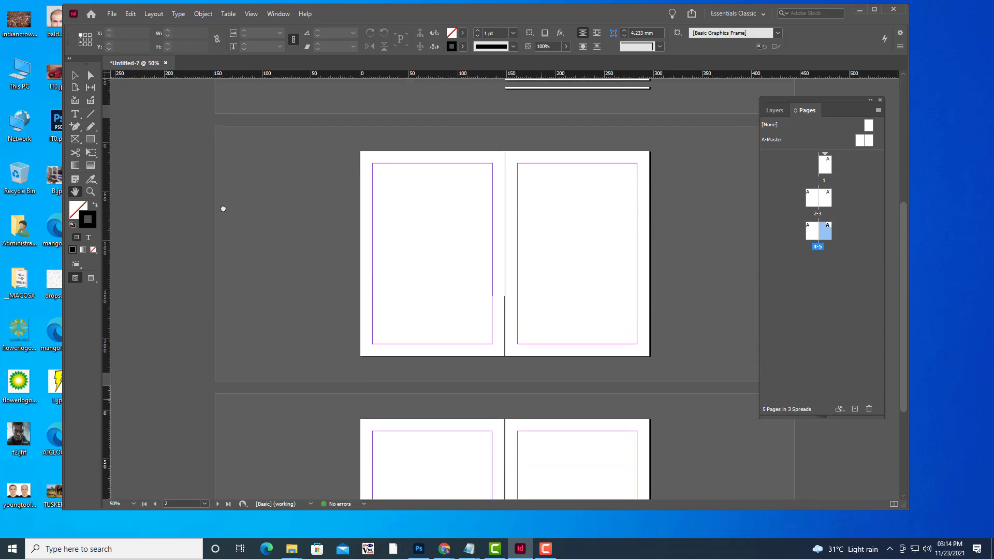
scroll(228, 259, up, 2)
scroll(238, 316, up, 1)
scroll(472, 172, up, 3)
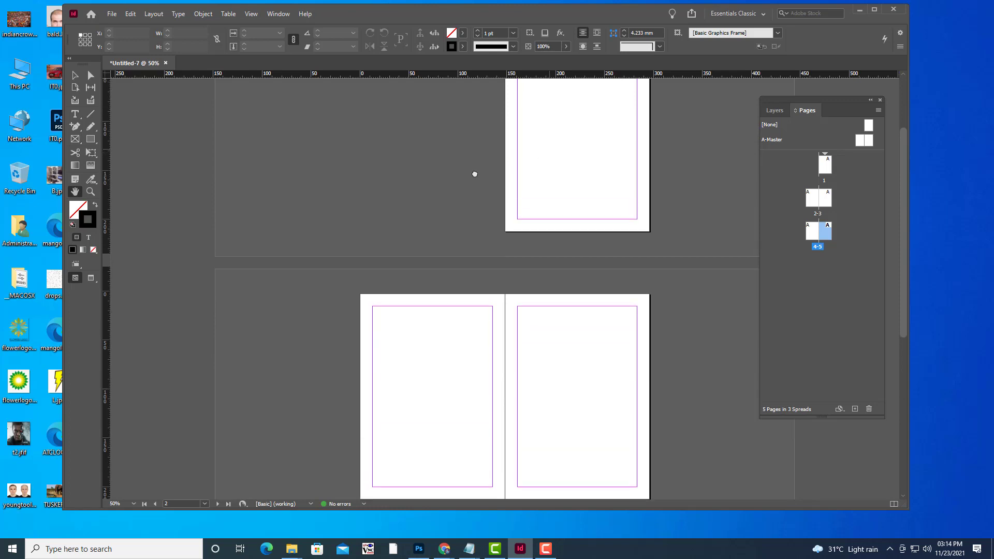
drag(426, 263, 426, 268)
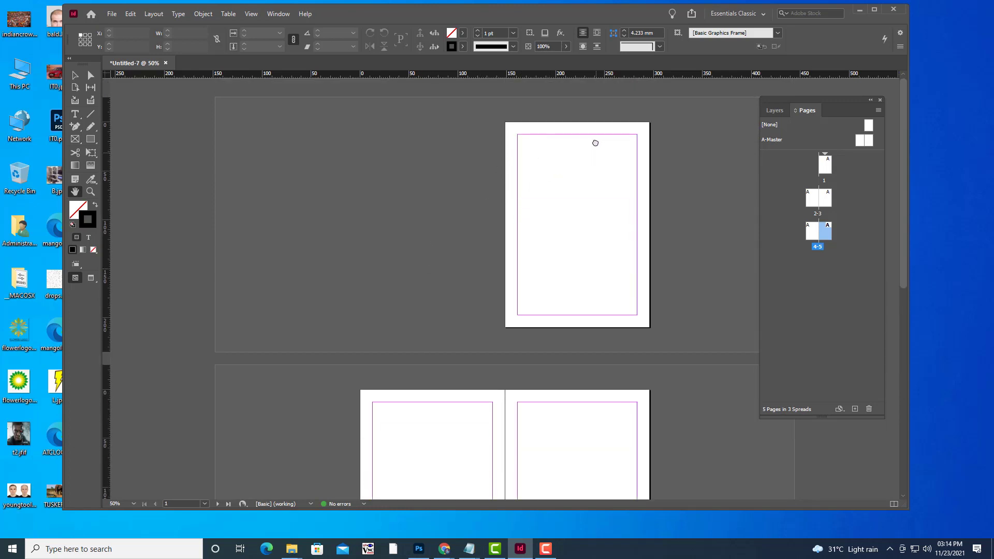
drag(594, 143, 573, 151)
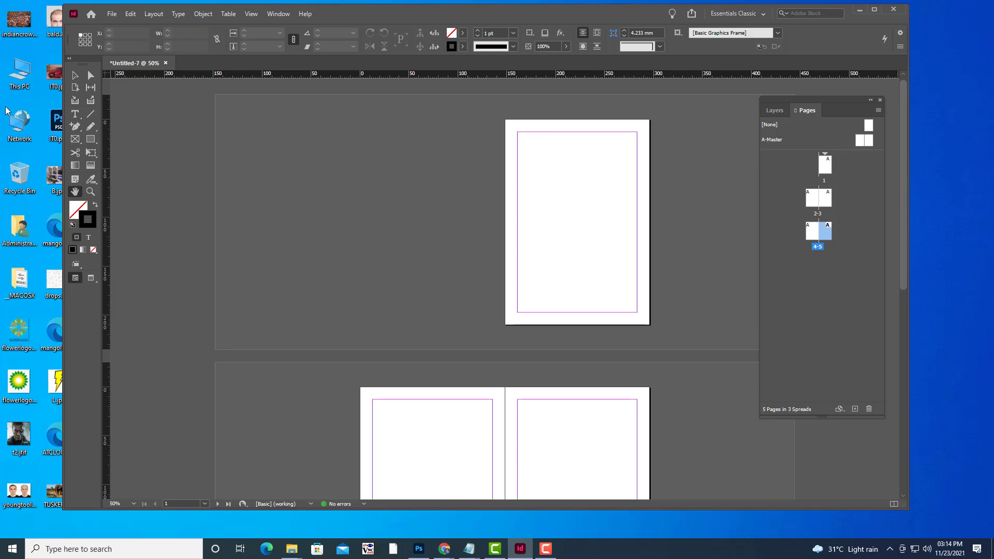
Browse the list of available fonts for the Type tool
click(78, 116)
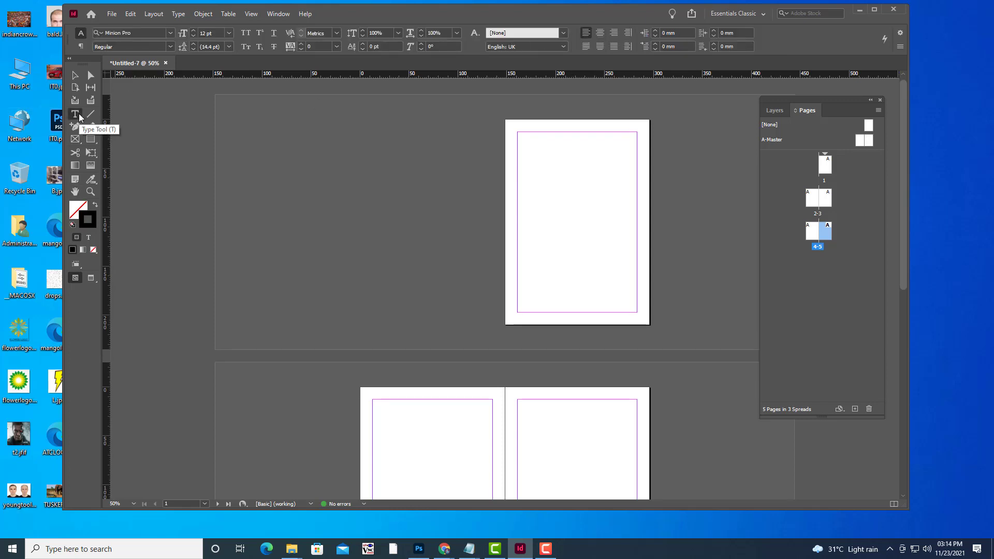
click(170, 33)
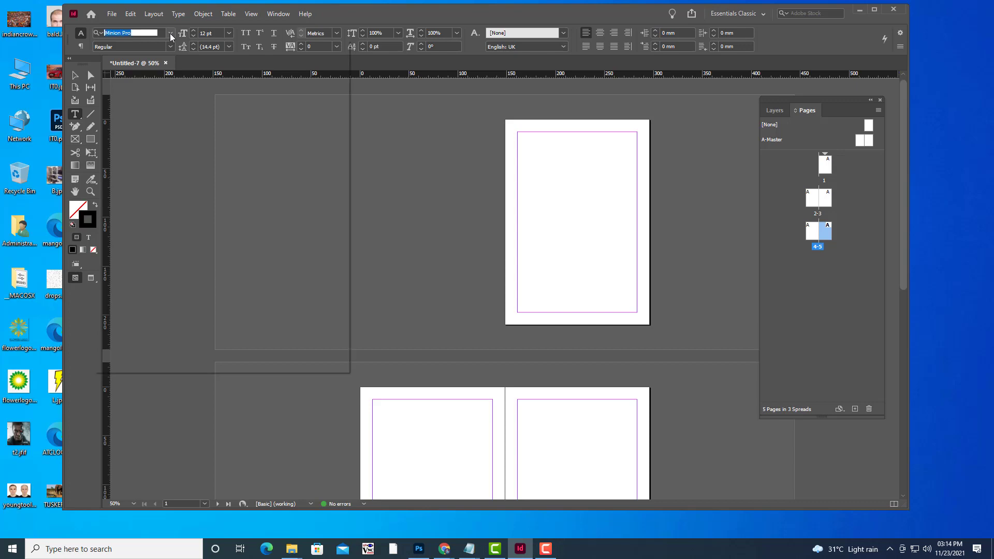
scroll(218, 201, up, 7)
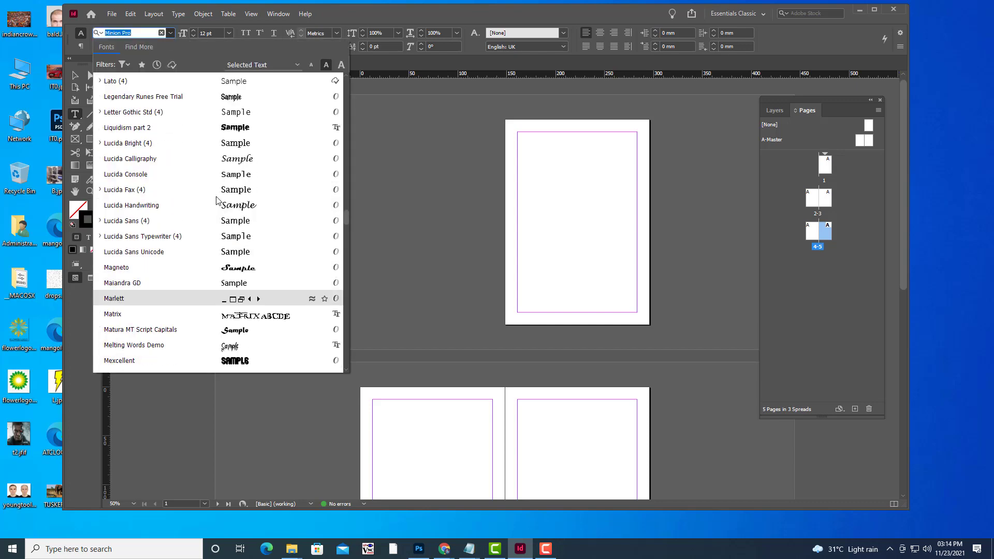
scroll(216, 201, up, 9)
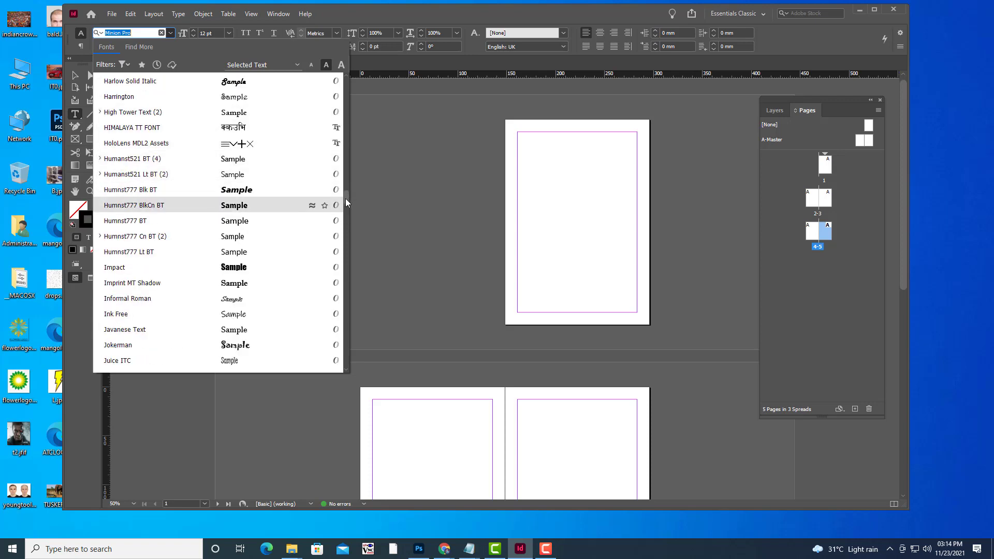
drag(345, 199, 345, 176)
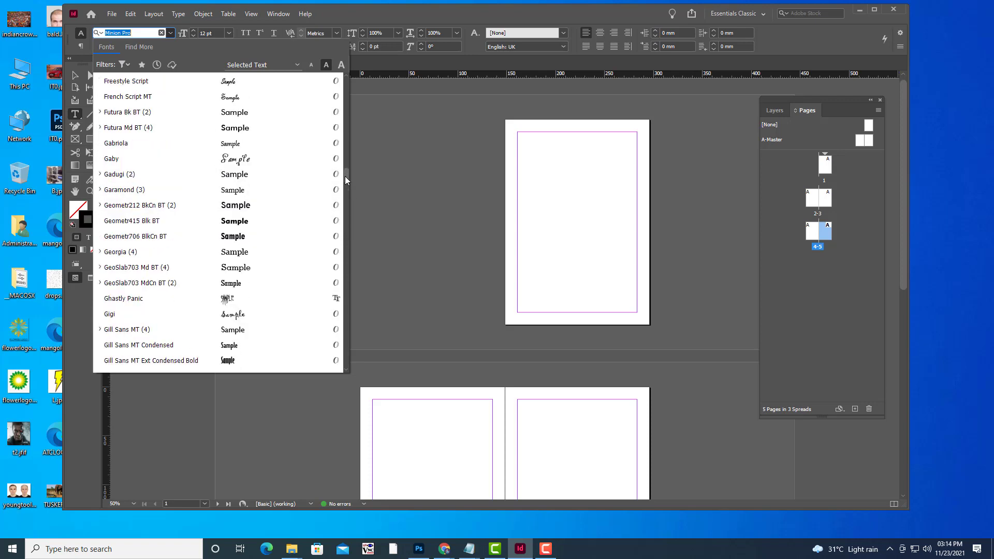
click(287, 14)
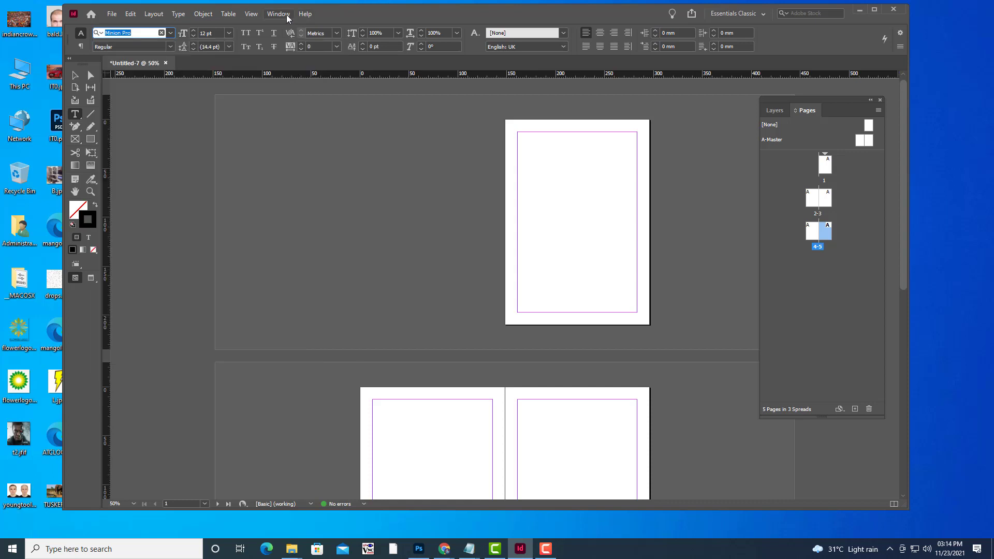
Show the Paragraph Styles panel and place it beside the first page
click(287, 14)
mouse_move(296, 271)
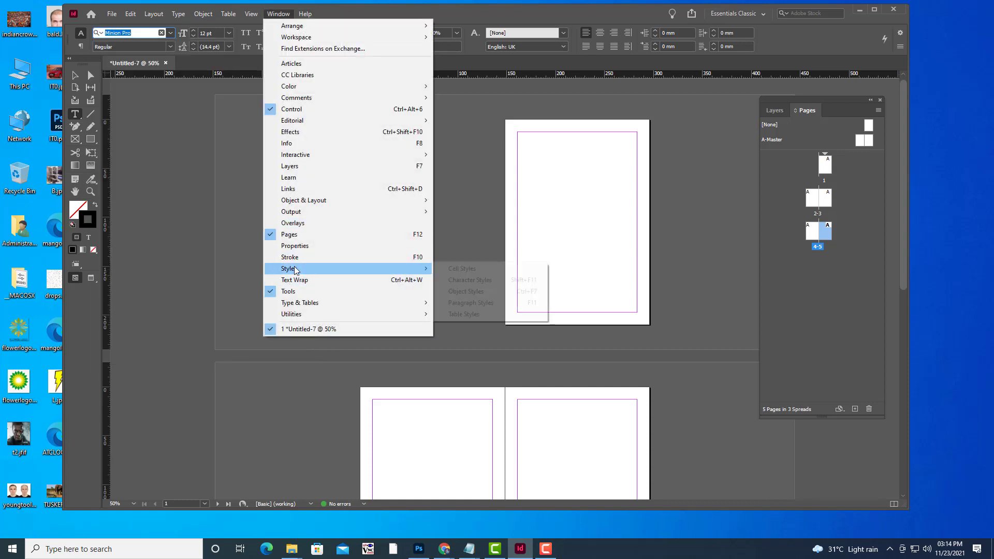
click(471, 303)
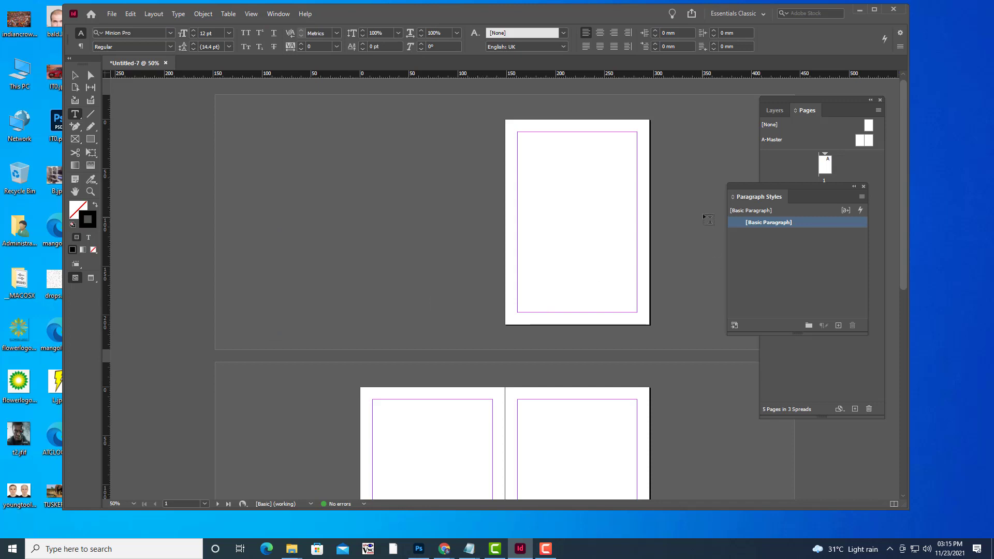
drag(779, 191, 730, 146)
click(278, 14)
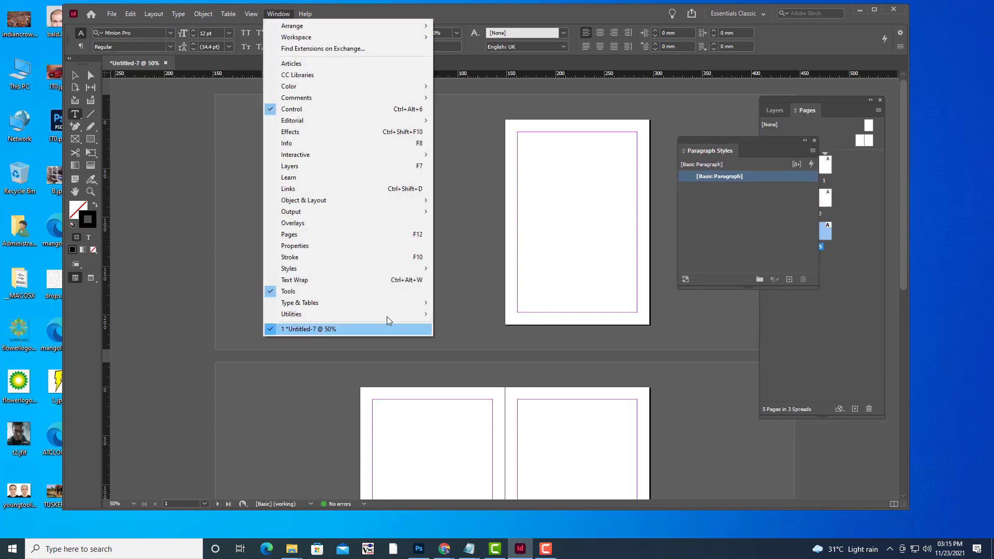
mouse_move(373, 270)
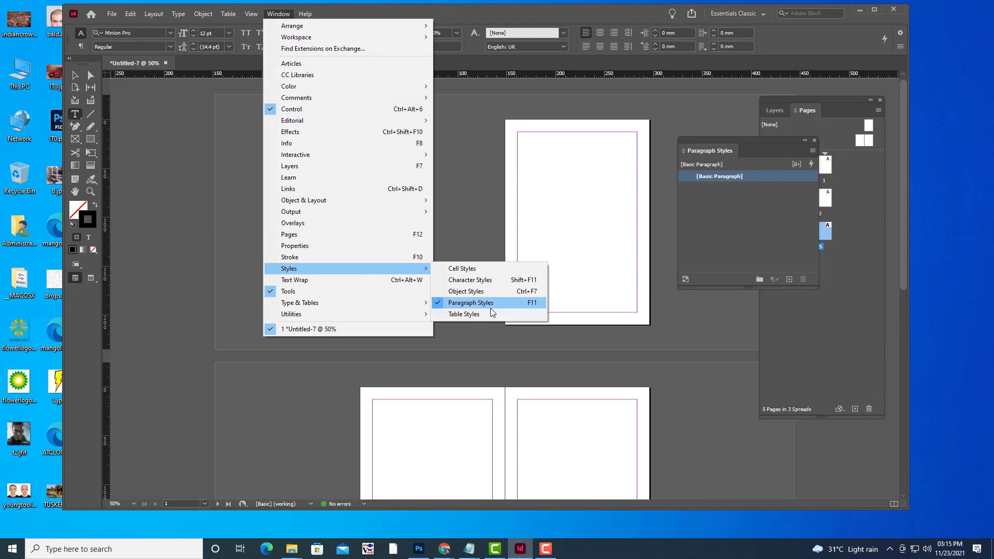
key(Escape)
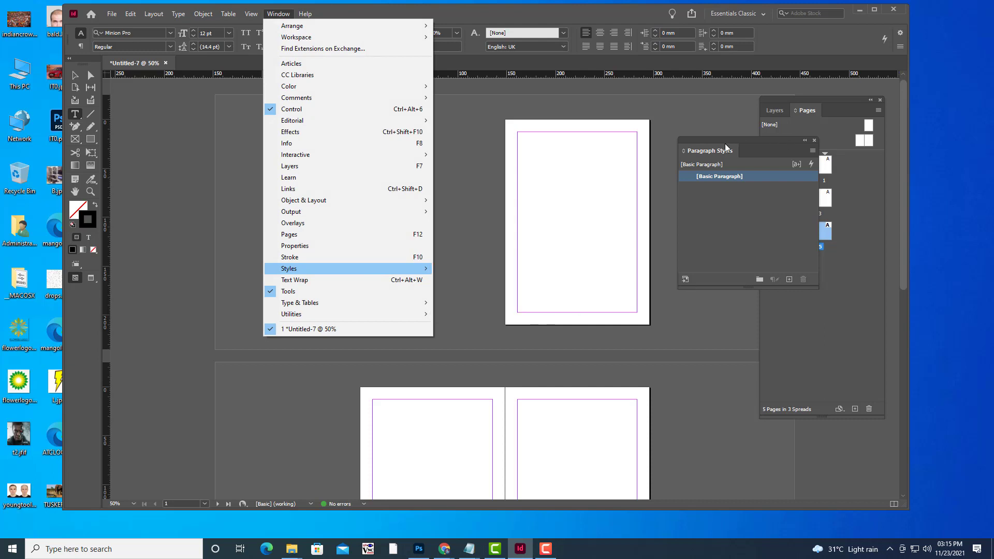
key(Escape)
drag(726, 144, 736, 177)
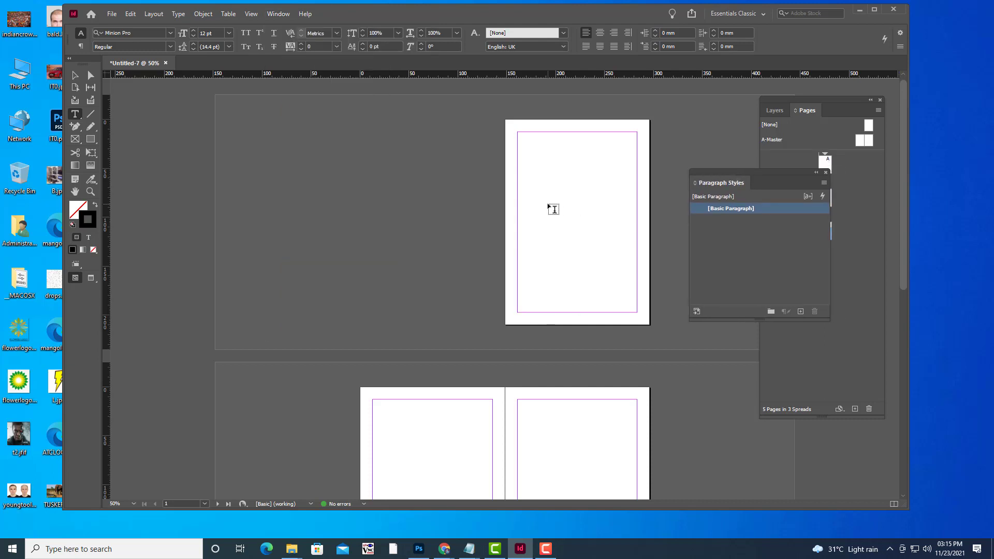
Show page 1 at 100% zoom and move the Paragraph Styles panel clear of the page
key(ctrl+1)
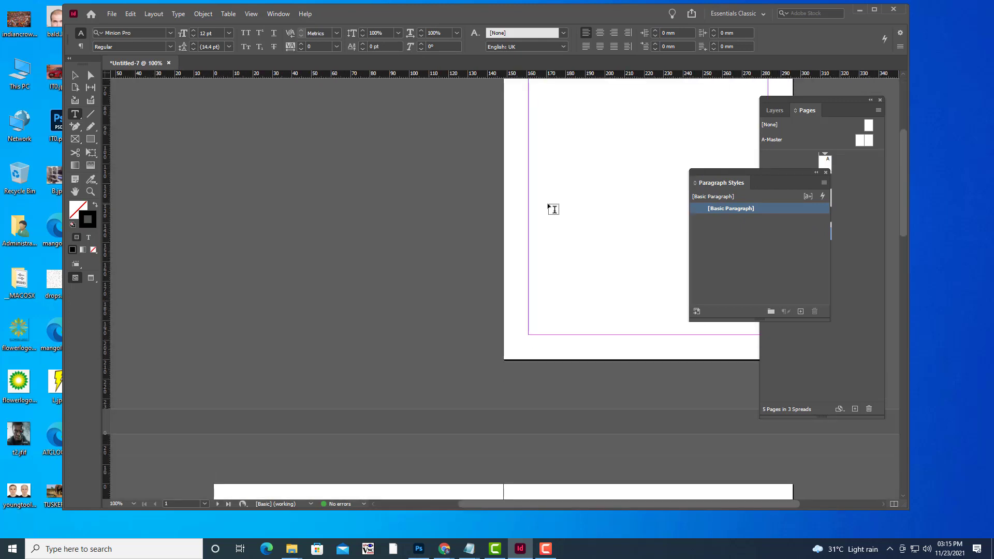
key(h)
drag(598, 168, 370, 302)
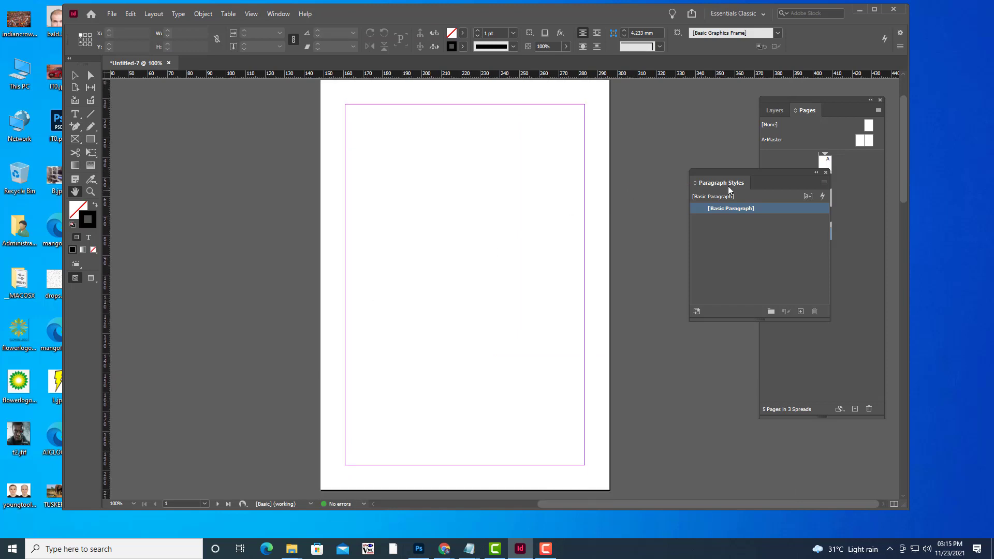
drag(732, 173, 668, 138)
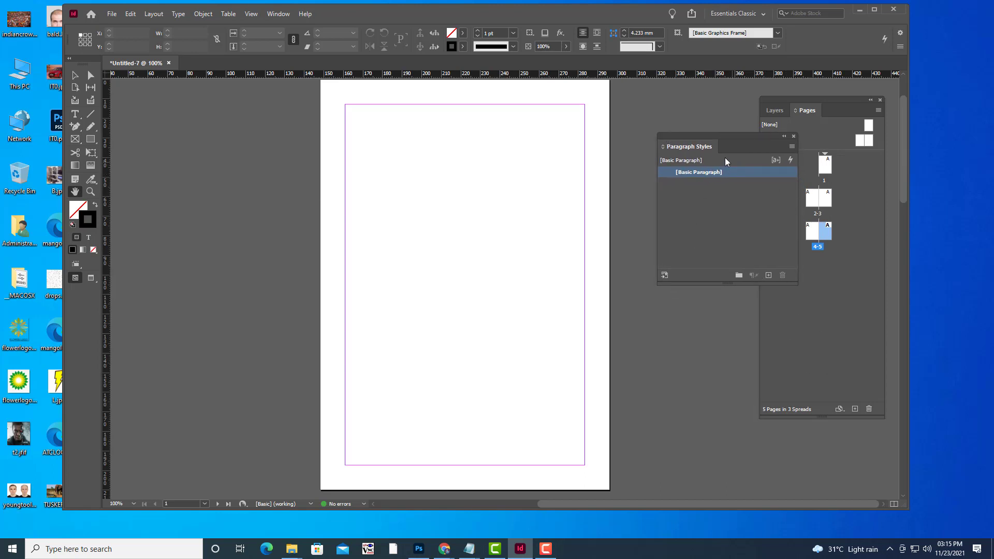
drag(714, 139, 705, 141)
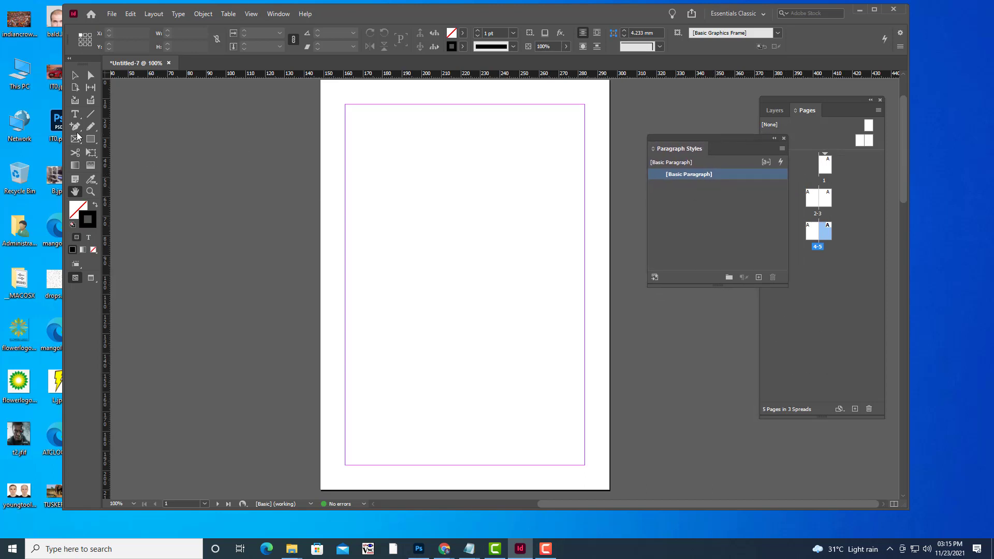
Create a wide, shallow text frame centred along the top margin of page 1
click(75, 114)
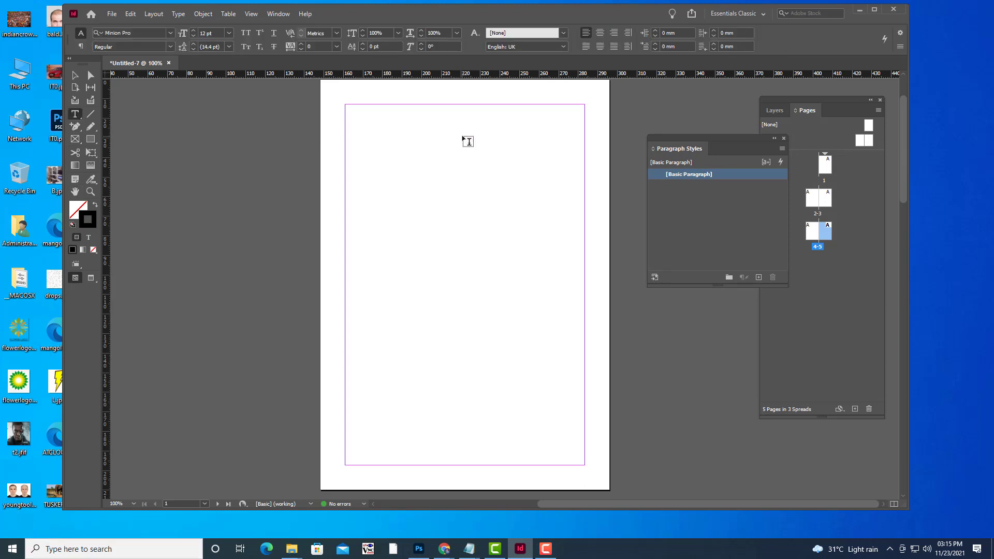
scroll(481, 154, up, 3)
scroll(481, 153, down, 3)
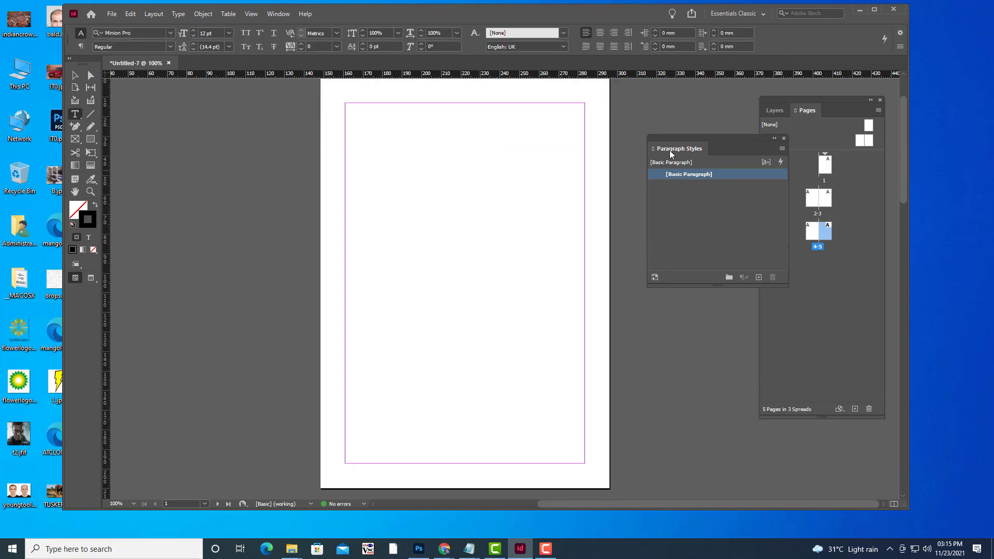
drag(671, 140, 668, 115)
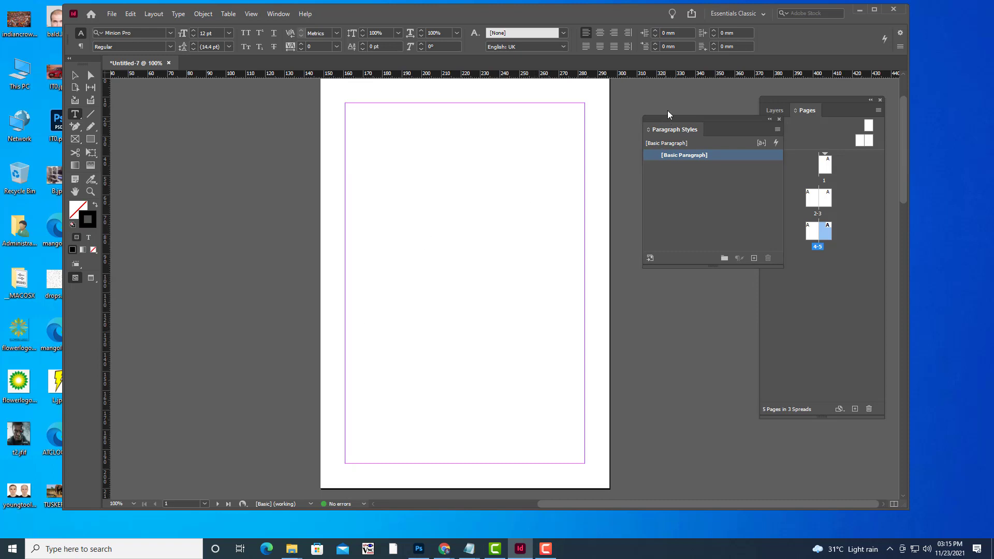
scroll(459, 260, down, 1)
scroll(459, 260, up, 2)
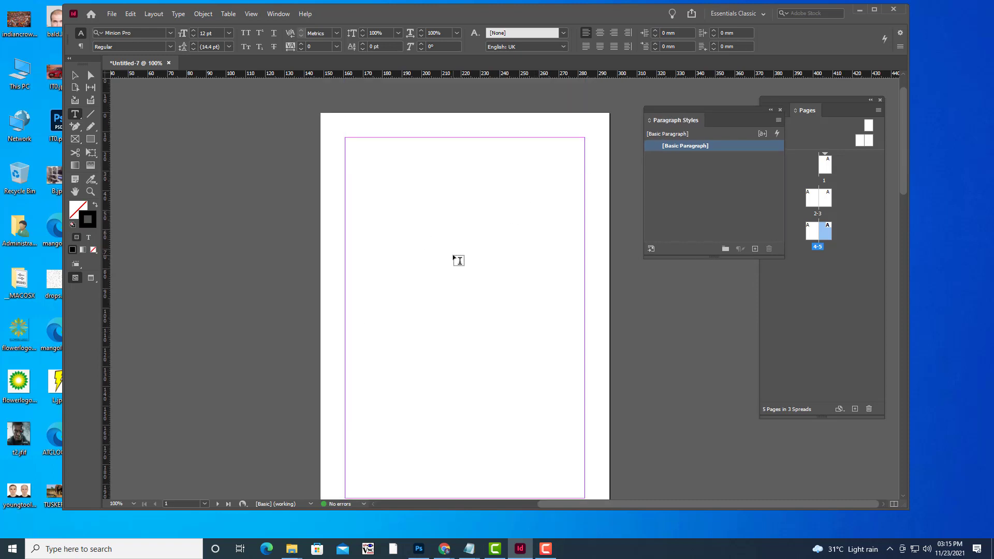
scroll(459, 216, down, 1)
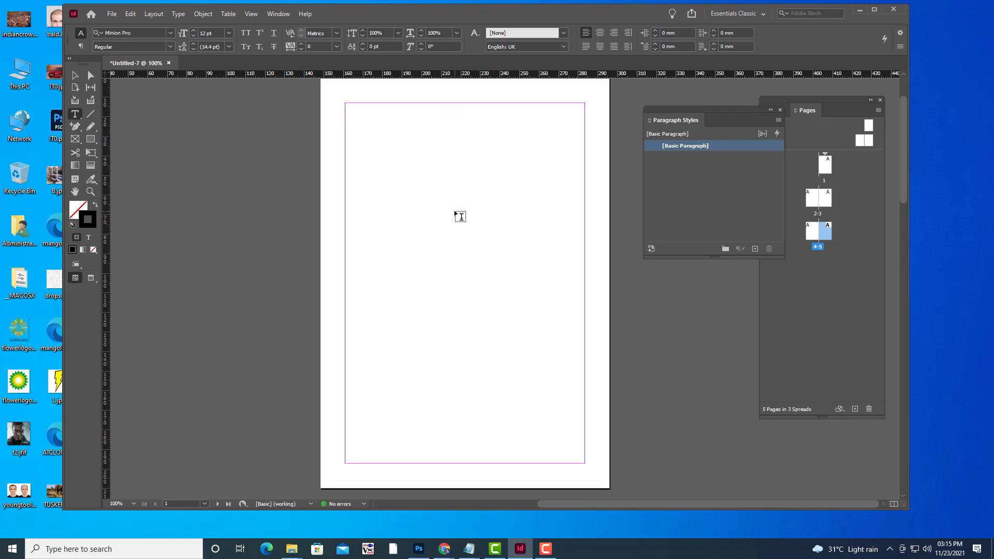
scroll(459, 185, up, 2)
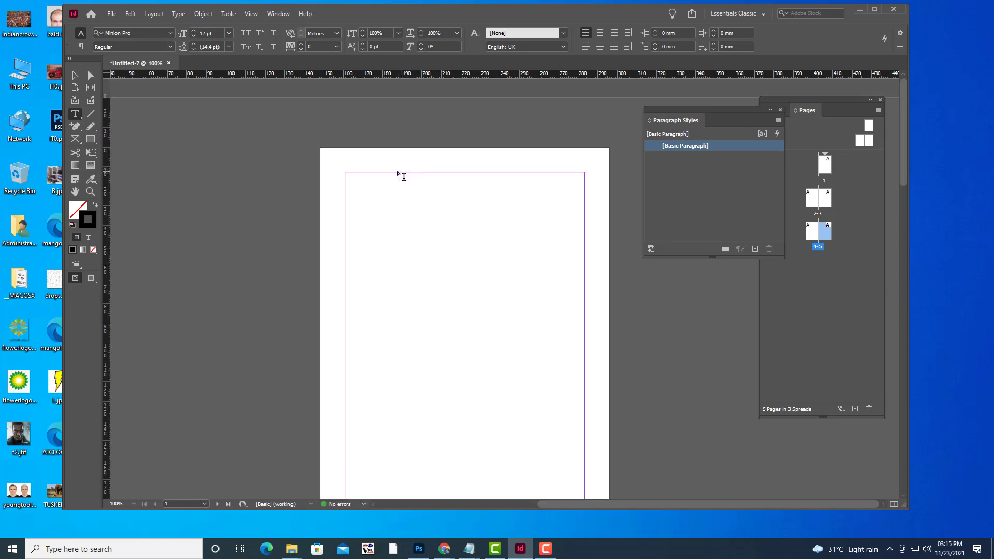
drag(396, 172, 528, 200)
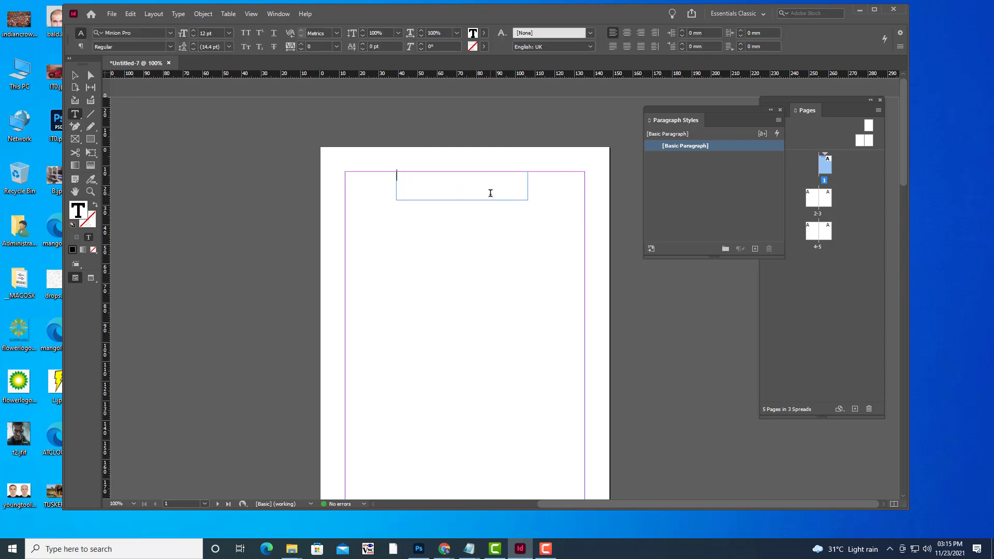
Enter the text "Heading" in the new text frame, correcting any mistyped characters
text(HEADING)
double_click(442, 173)
key(BackSpace)
text(ddd)
key(BackSpace)
key(BackSpace)
key(BackSpace)
text(Heading)
Enlarge the whole word "Heading" to 38 pt and centre it in its frame
key(shift+Left)
key(shift+Left)
key(shift+Left)
key(shift+Left)
key(shift+Left)
key(shift+Left)
key(shift+Left)
key(ctrl+shift+period)
key(ctrl+shift+period)
key(ctrl+shift+period)
key(ctrl+shift+period)
key(ctrl+shift+period)
key(ctrl+shift+period)
key(ctrl+shift+period)
key(ctrl+shift+period)
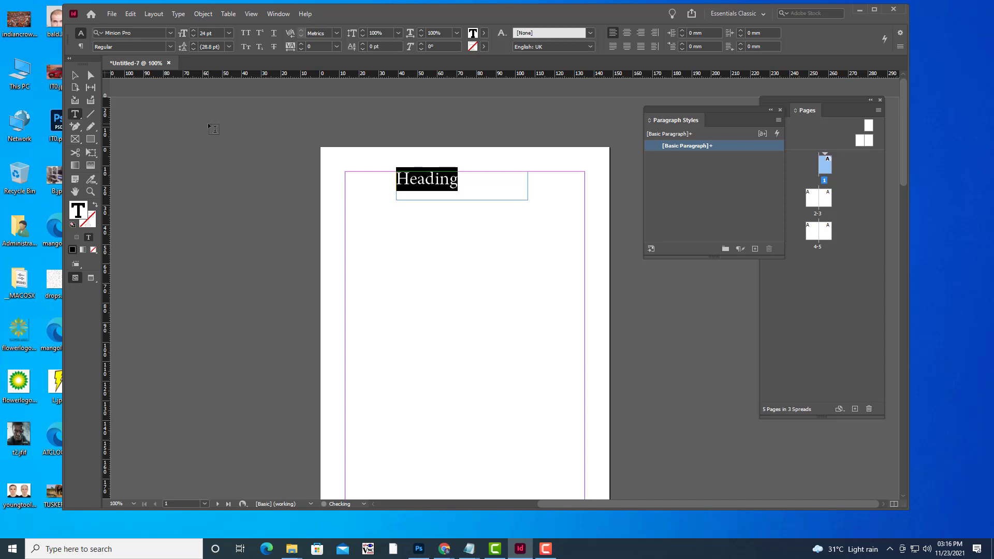
key(ctrl+shift+period)
key(ctrl+shift+period)
key(ctrl+shift+period)
key(ctrl+shift+period)
key(ctrl+shift+period)
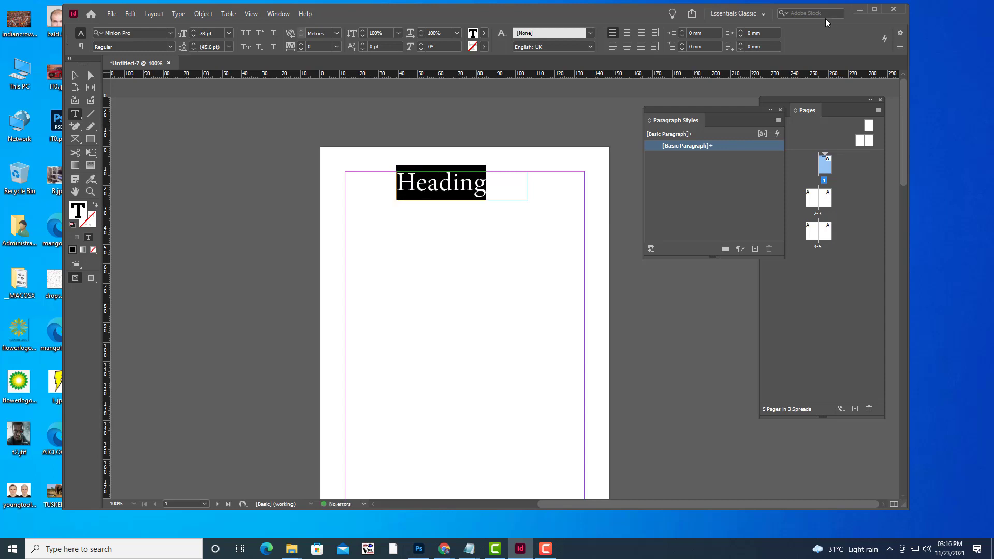
click(626, 33)
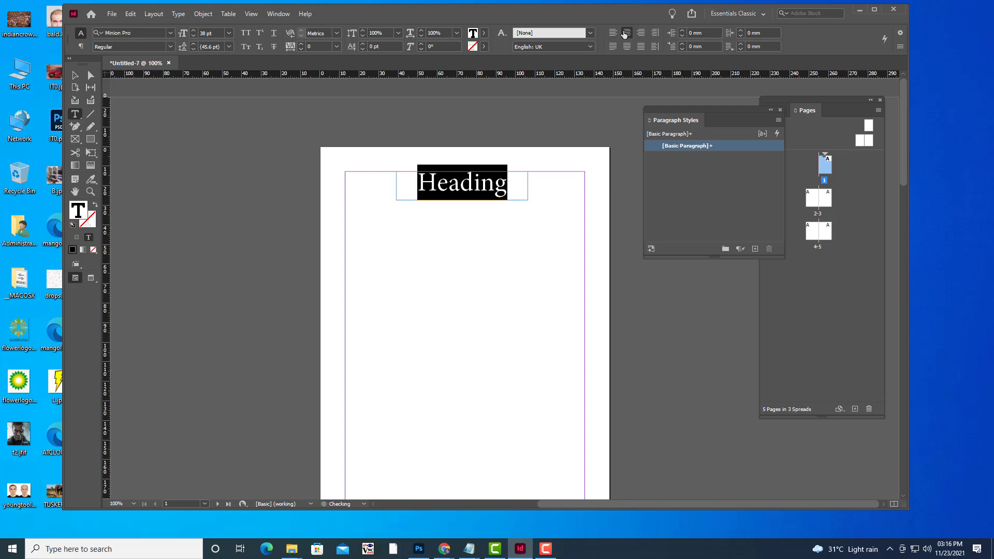
Set the selected "Heading" text on page 1 in Times New Roman Bold
click(139, 31)
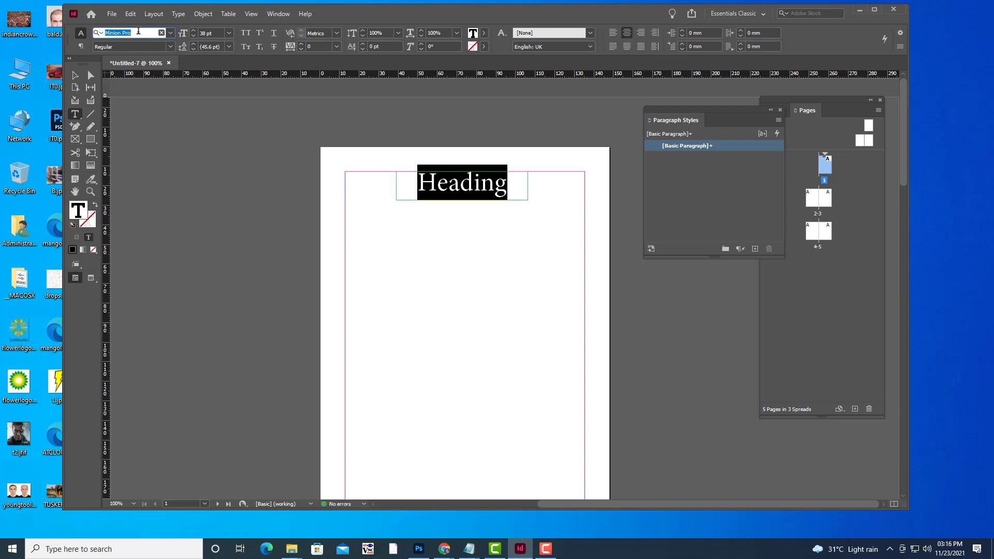
text(time)
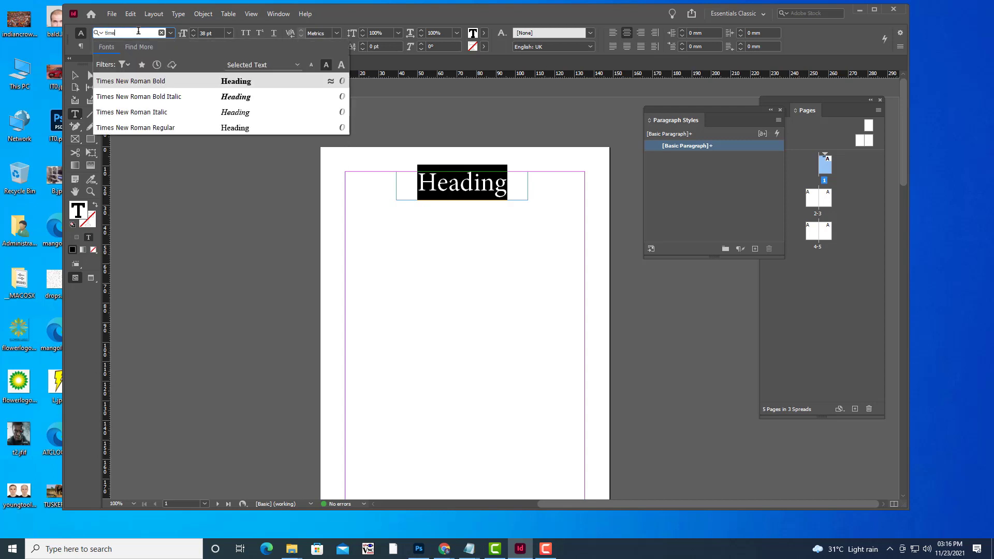
key(Return)
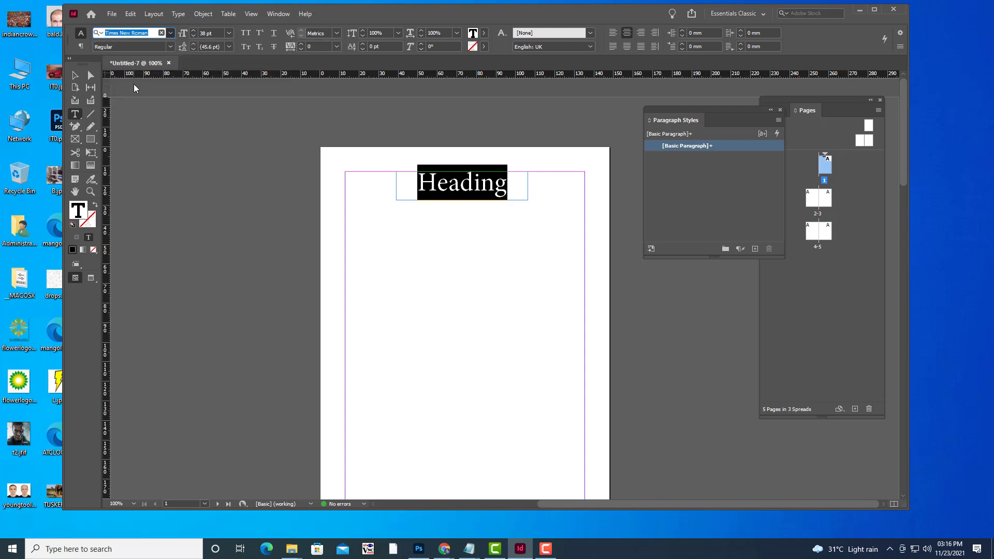
key(ctrl+shift+b)
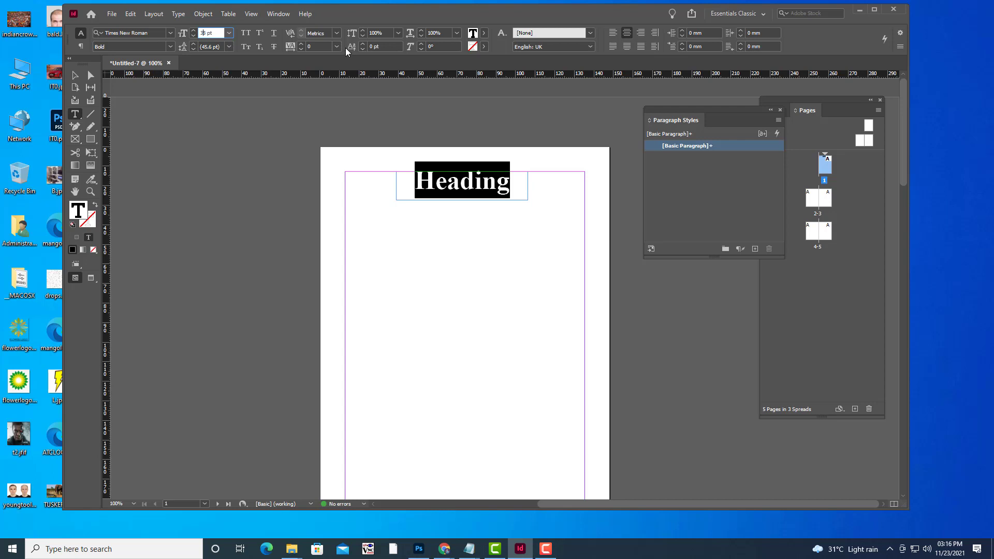
Reduce the font size of the selected "Heading" text to 25 pt
key(Down)
key(Down)
key(Down)
key(Down)
key(Down)
key(Down)
key(Down)
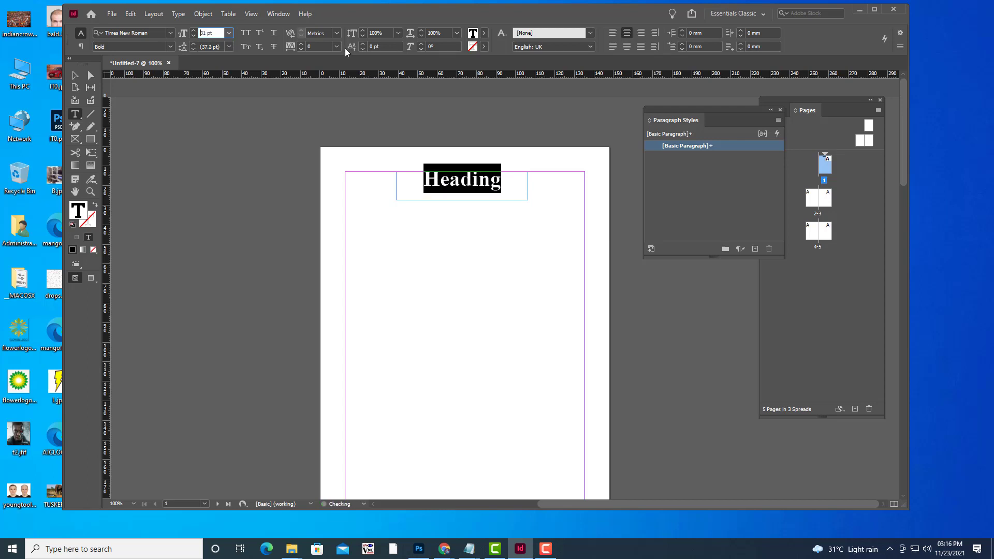
key(Down)
key(Down)
key(Down)
key(Down)
key(Down)
key(Down)
key(Down)
key(Down)
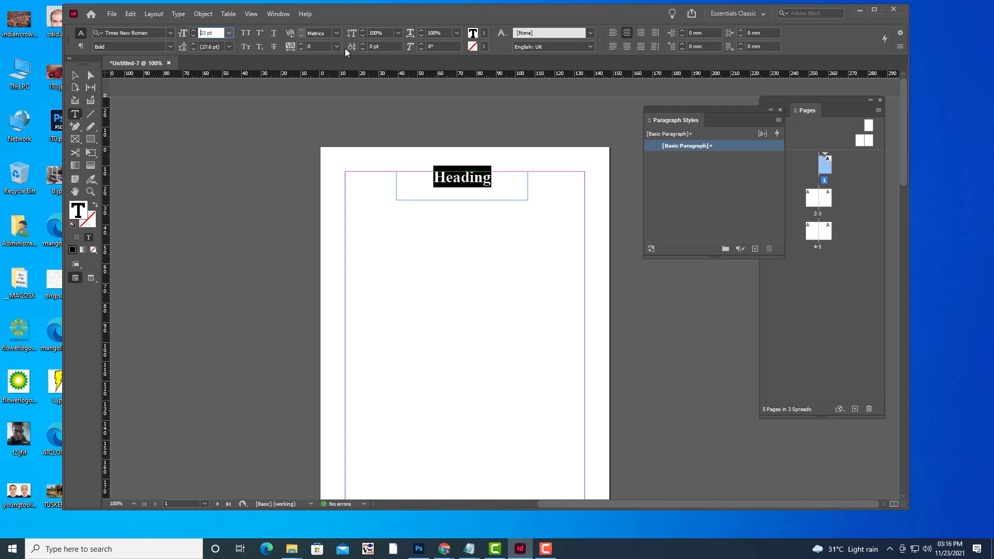
key(Down)
key(Up)
key(Up)
key(Up)
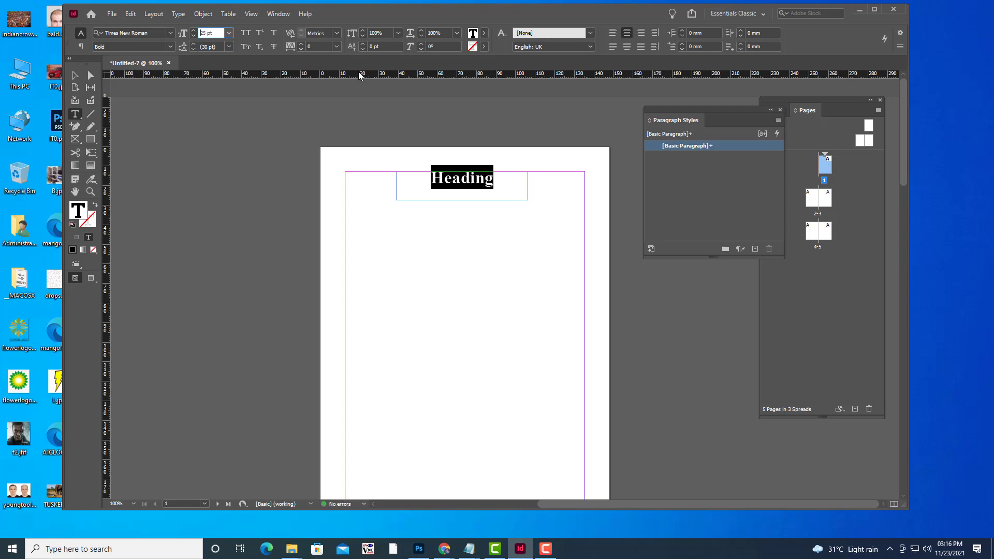
Extend the title text to read "Heading -1" and finish editing the frame's text
click(496, 179)
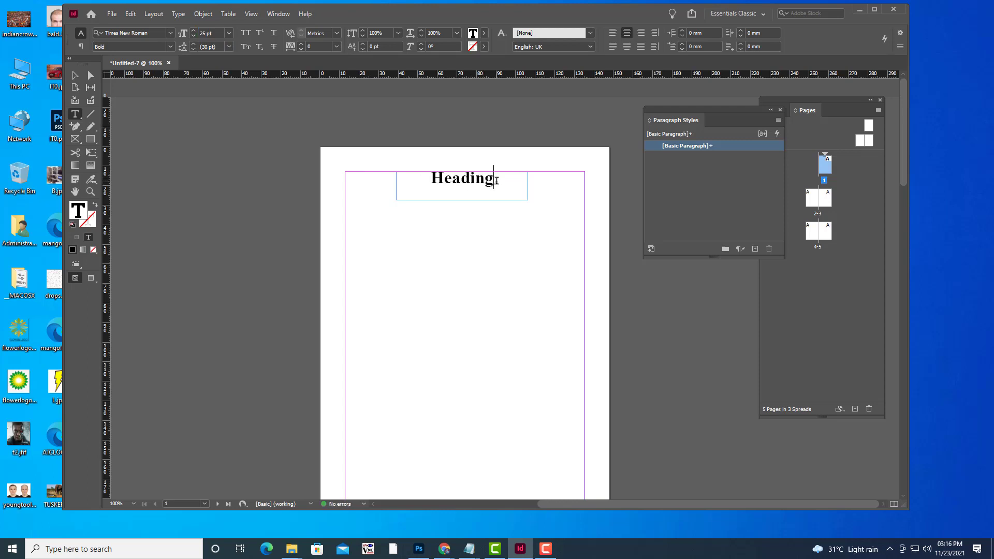
text(-1)
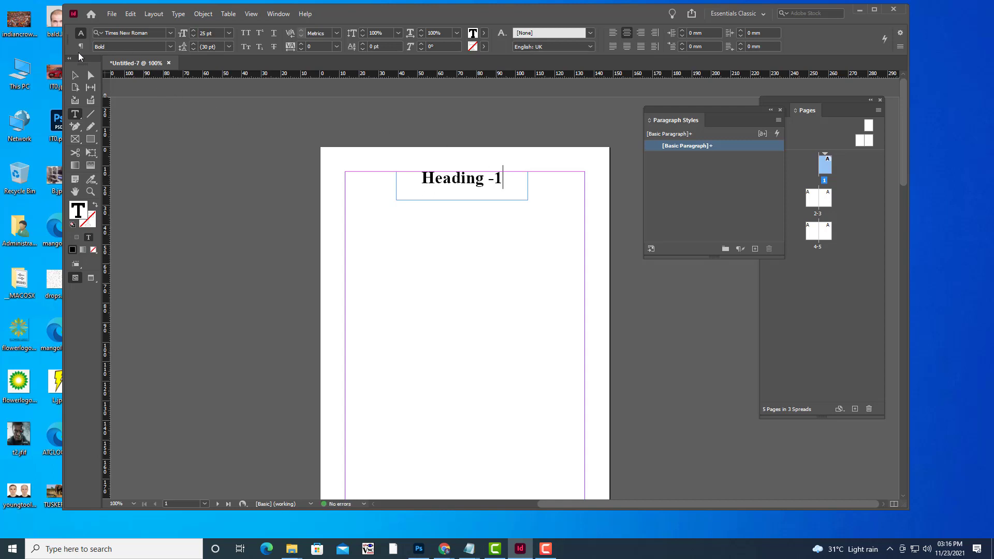
click(75, 75)
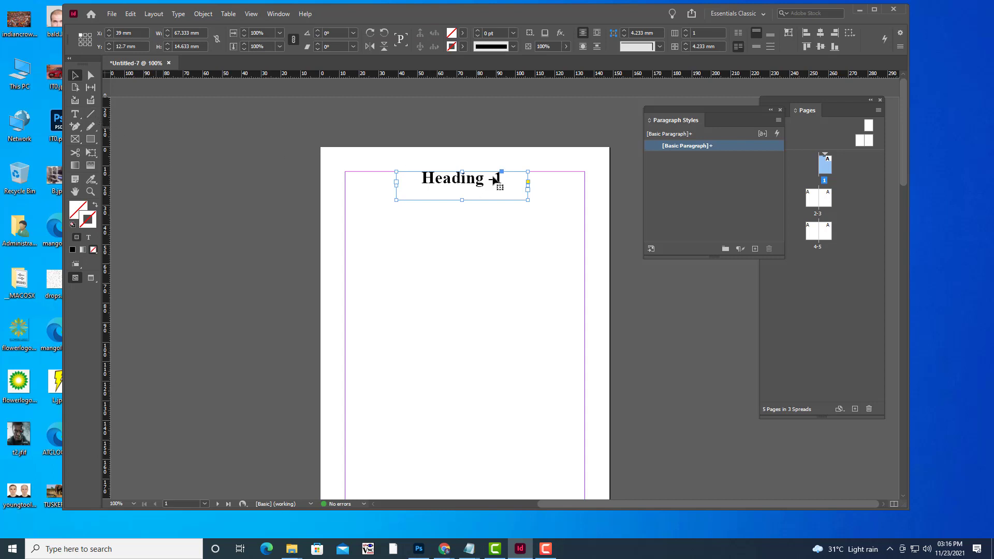
Colour the whole "Heading -1" text with the red swatch C=15 M=100 Y=100 K=0
click(75, 114)
drag(498, 178, 416, 176)
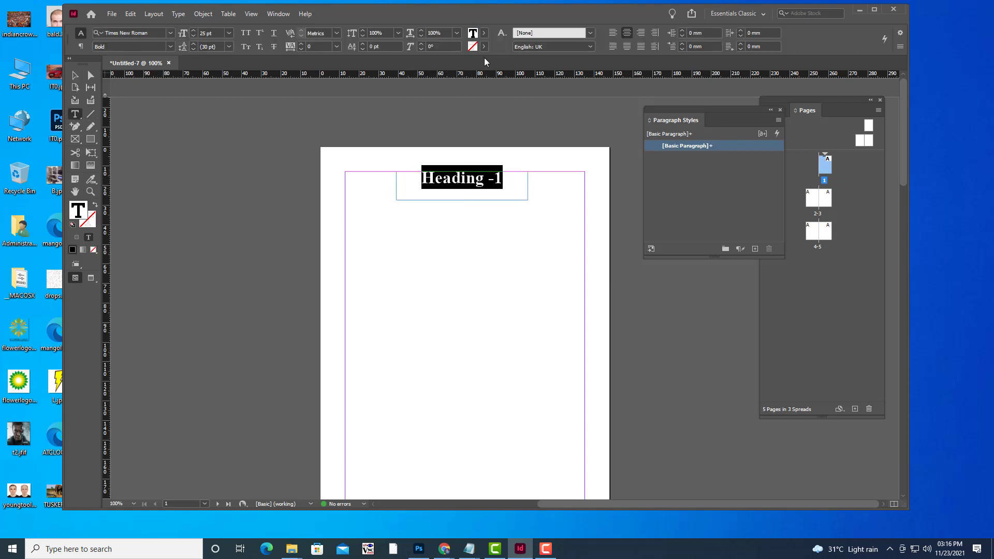
click(483, 32)
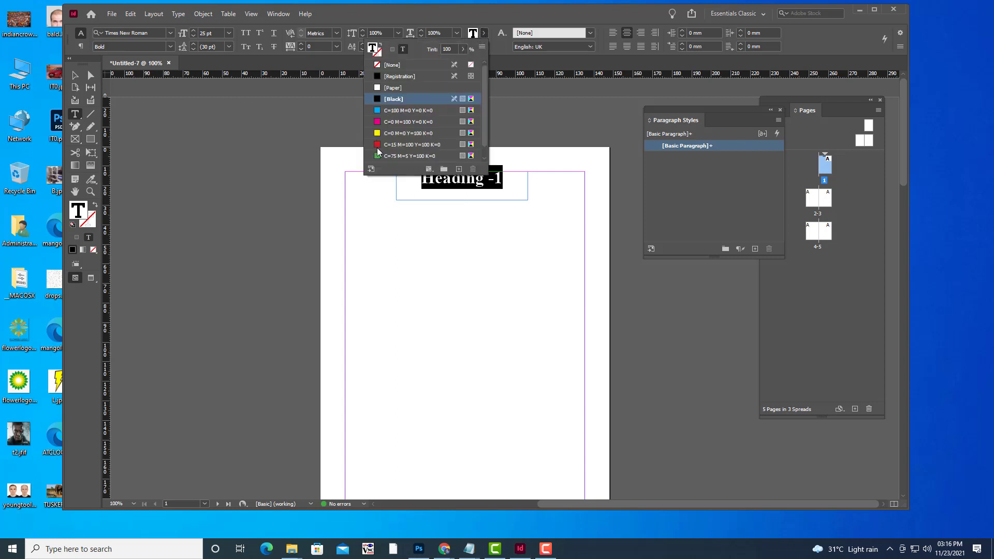
click(411, 144)
click(75, 75)
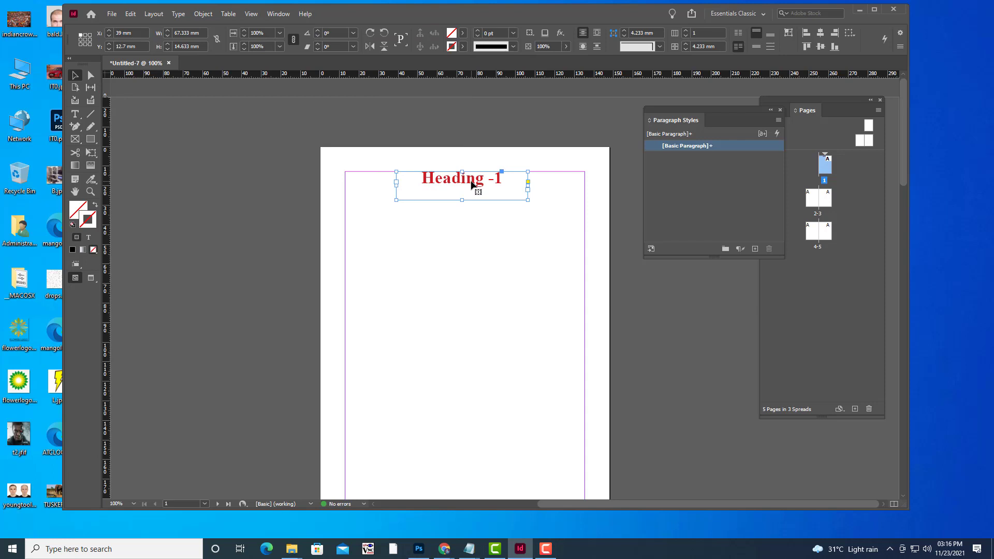
drag(667, 107, 642, 112)
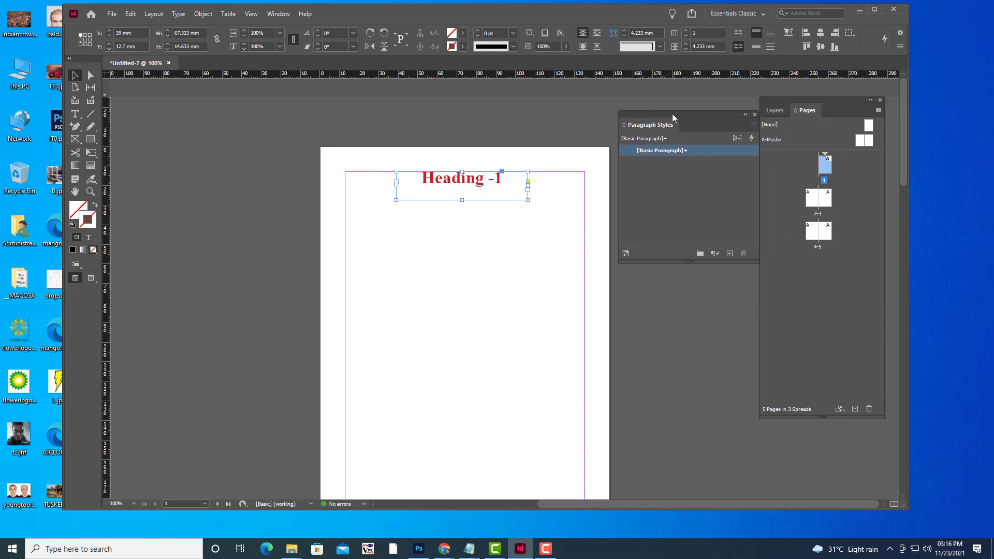
drag(672, 113, 663, 117)
mouse_move(678, 157)
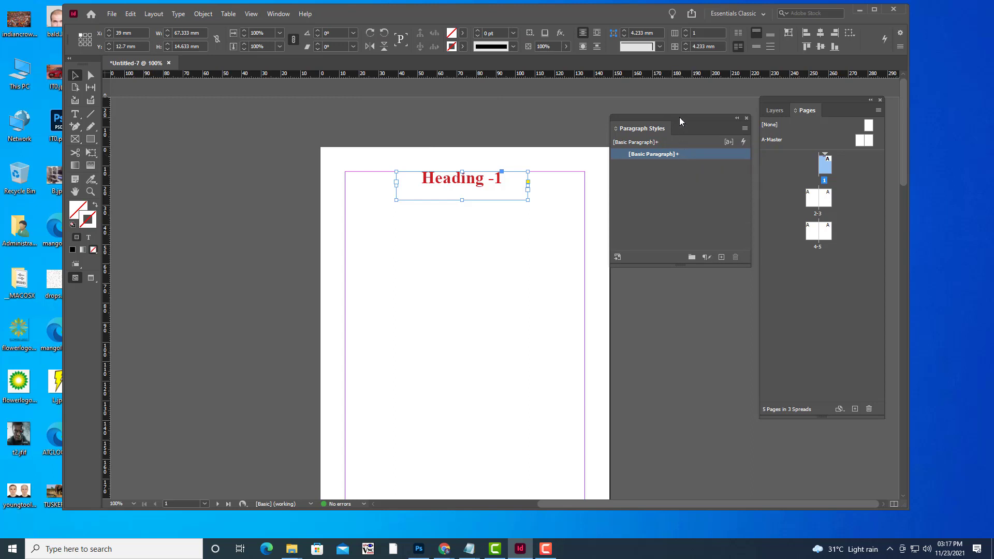
drag(679, 117, 690, 114)
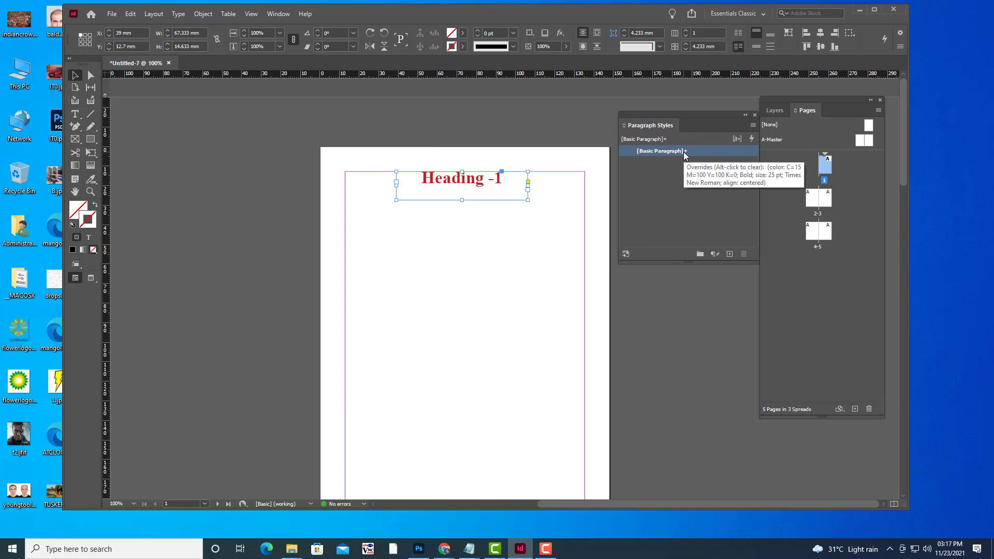
drag(688, 117, 694, 110)
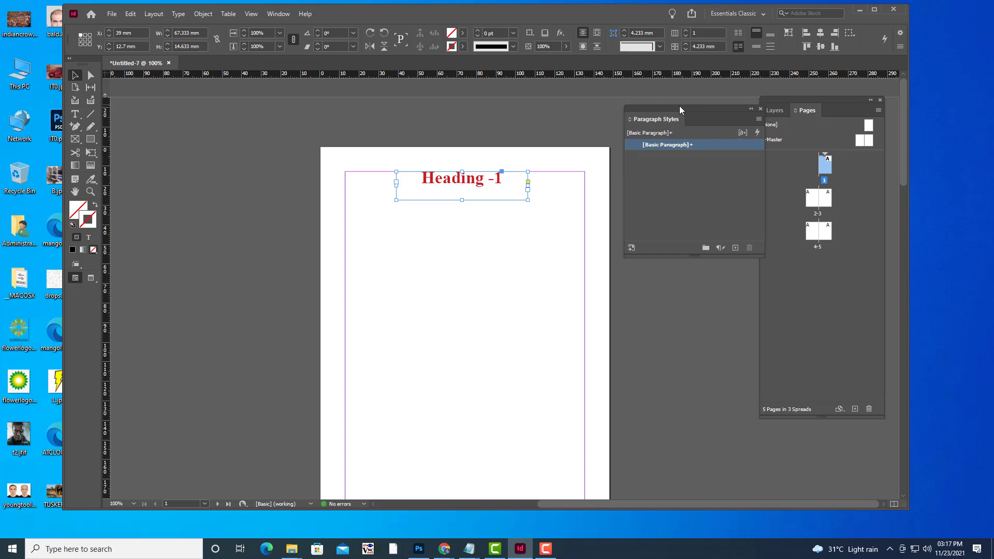
drag(679, 106, 691, 105)
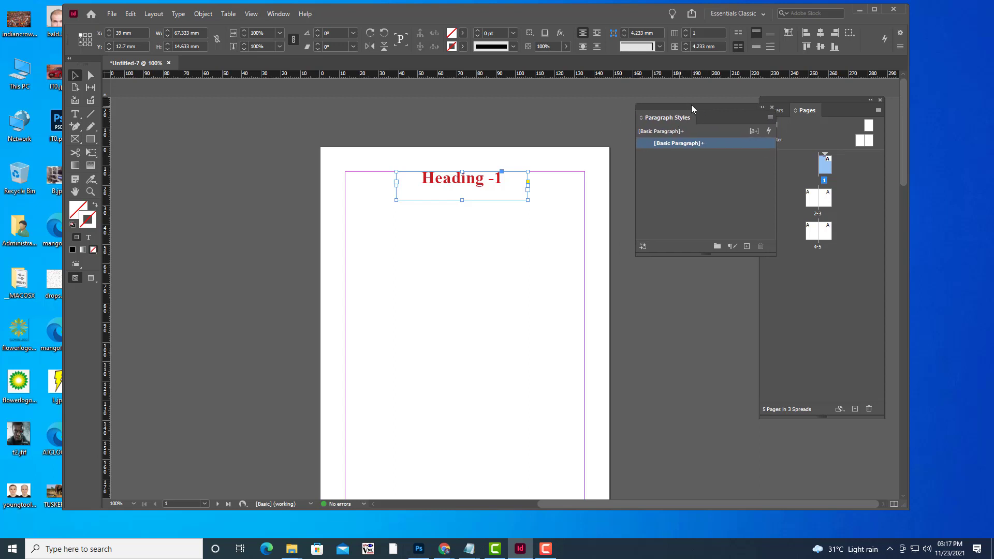
Create a paragraph style from the red heading's formatting, apply it to the heading frame and name it "chaptertitlestyle"
click(746, 247)
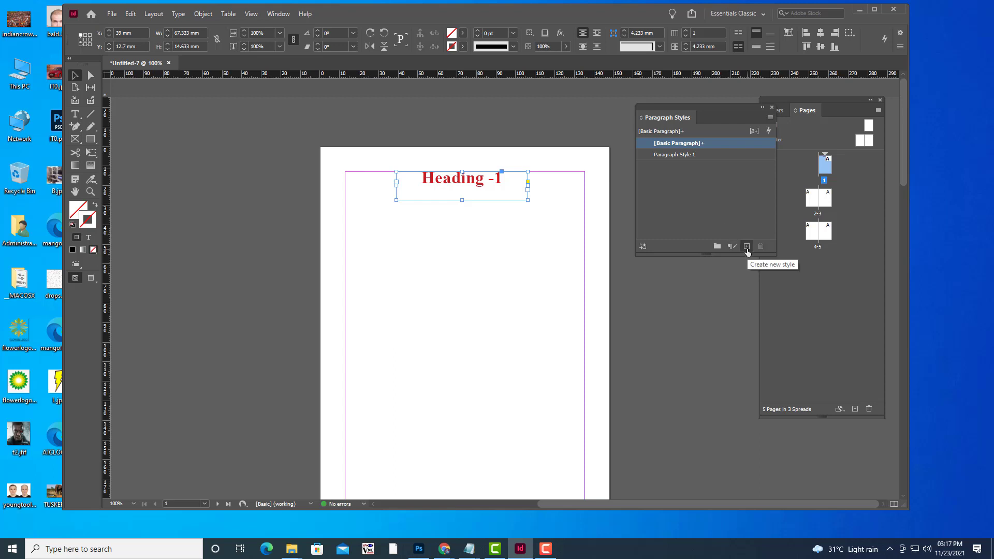
click(714, 155)
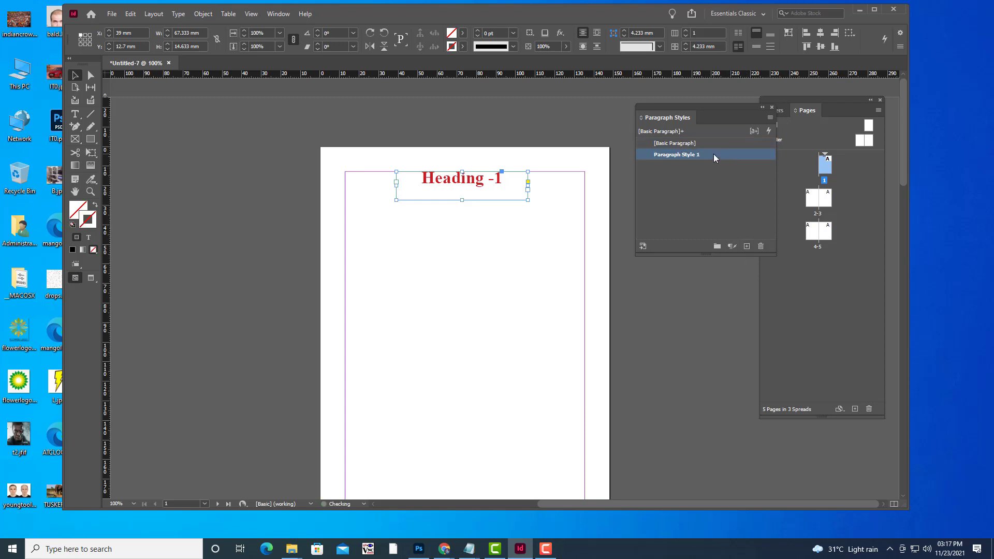
double_click(713, 154)
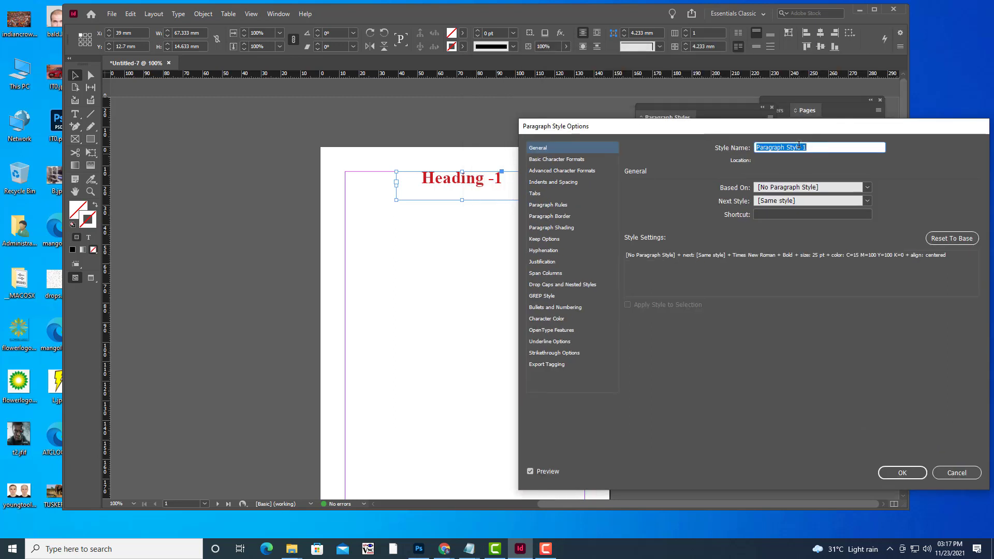
click(817, 148)
drag(817, 148, 640, 140)
text(chapt)
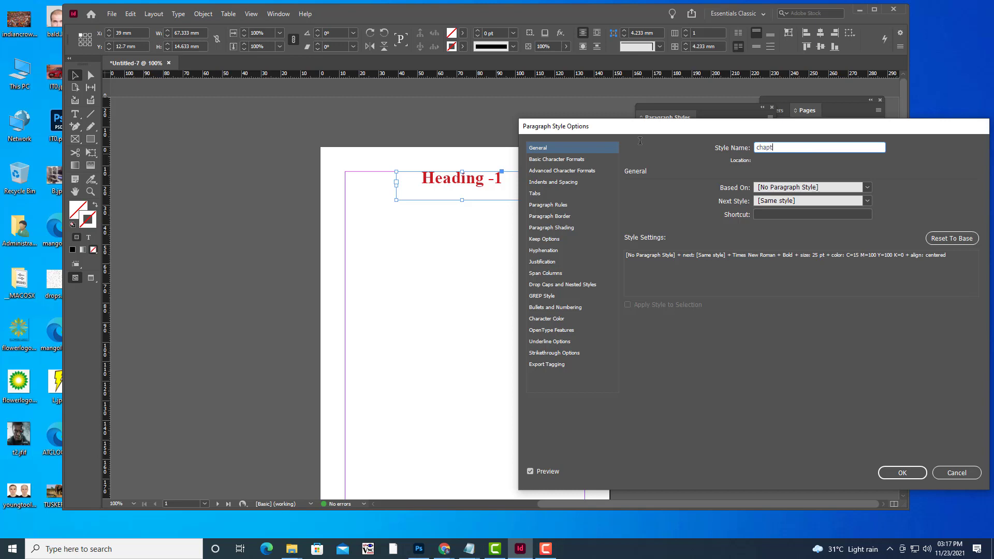
text(ertitlestyle)
drag(750, 127, 671, 26)
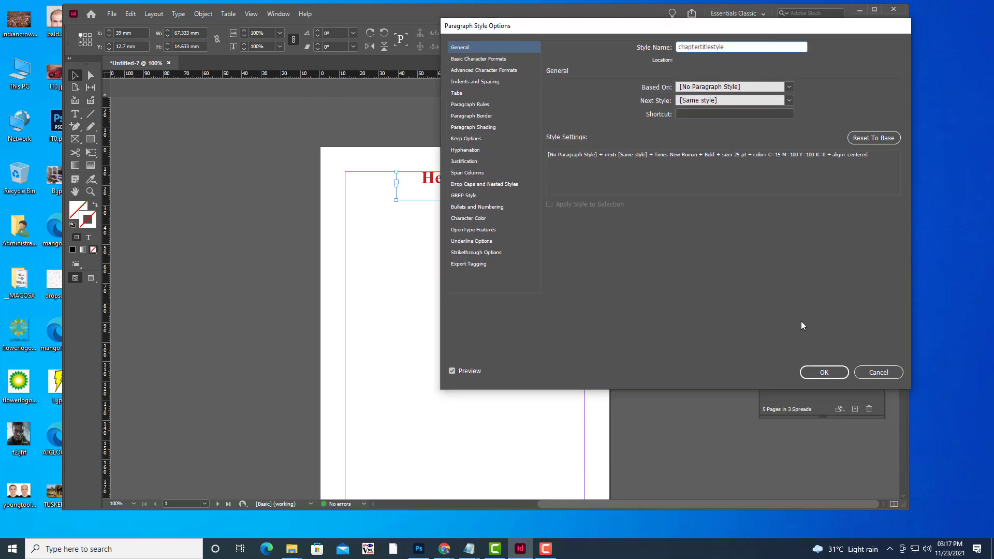
click(823, 373)
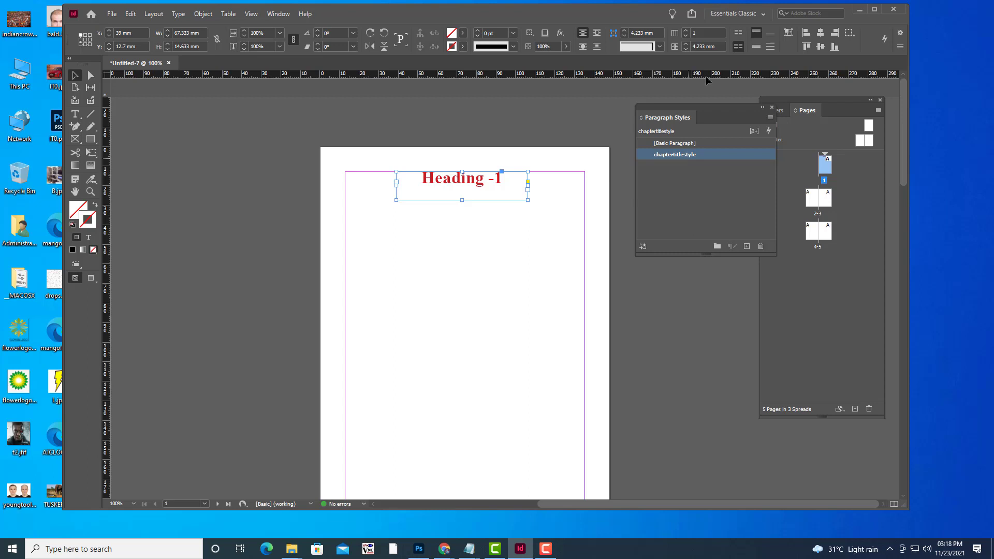
Draw a text frame about 80 mm wide and 17 mm high along the top margin of page 4
double_click(814, 236)
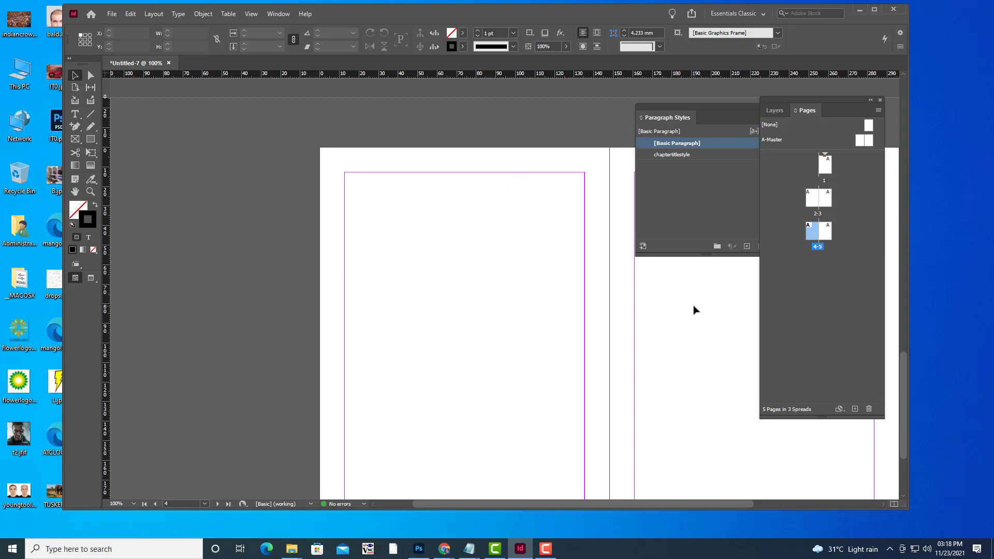
key(ctrl+minus)
key(ctrl+minus)
key(ctrl+minus)
key(ctrl+equal)
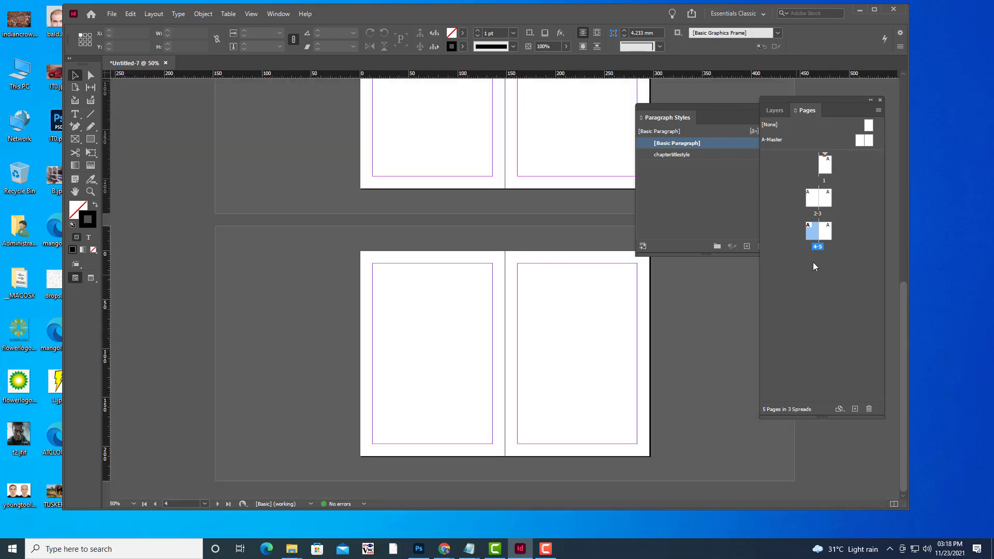
double_click(813, 236)
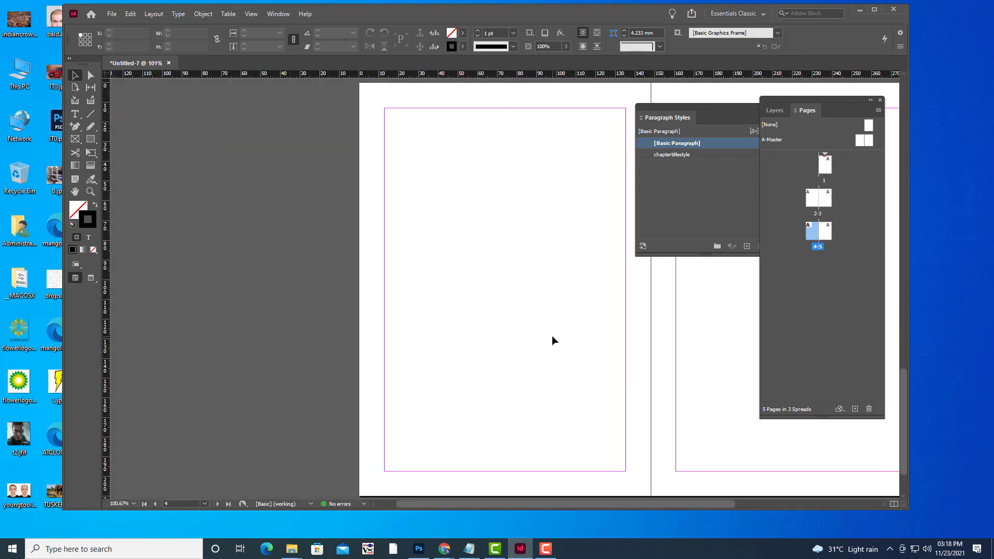
key(ctrl+minus)
key(ctrl+minus)
key(ctrl+minus)
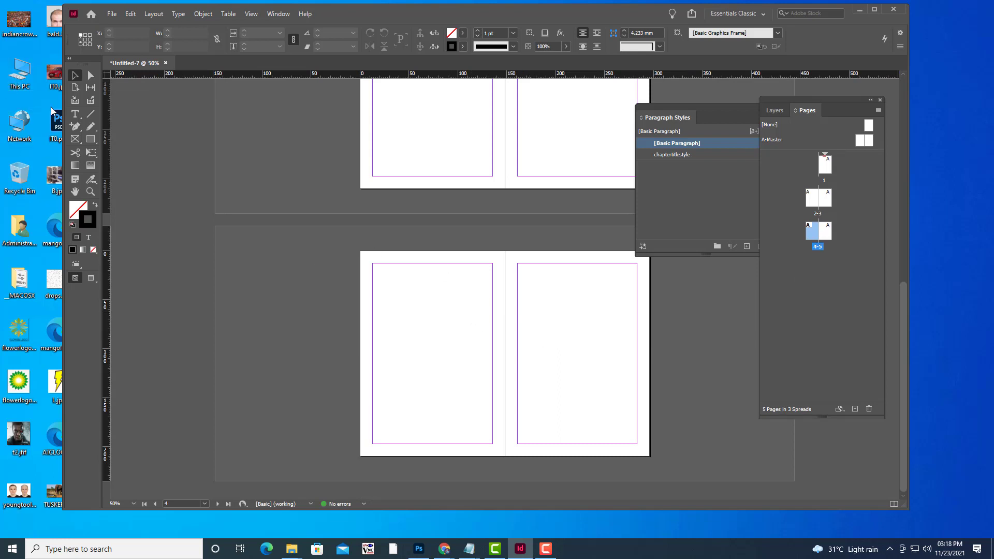
click(76, 115)
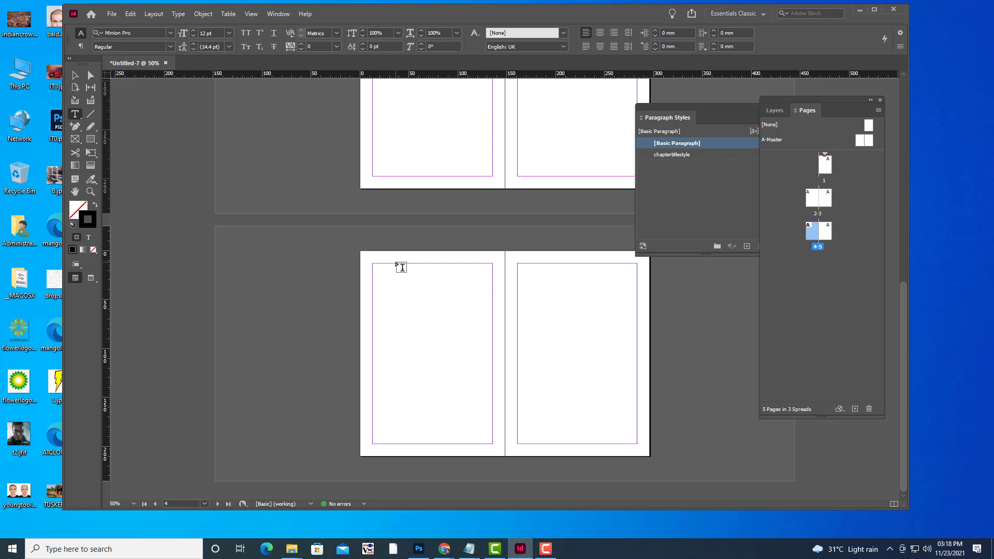
drag(396, 263, 473, 280)
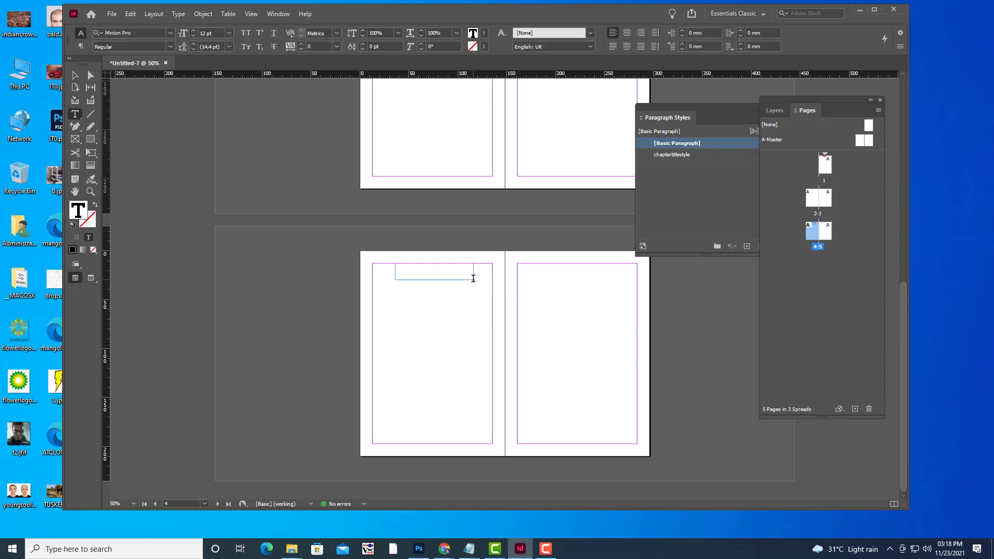
Enter the text "Heading -2" in the new frame on page 4 and select the frame as an object
key(ctrl+equal)
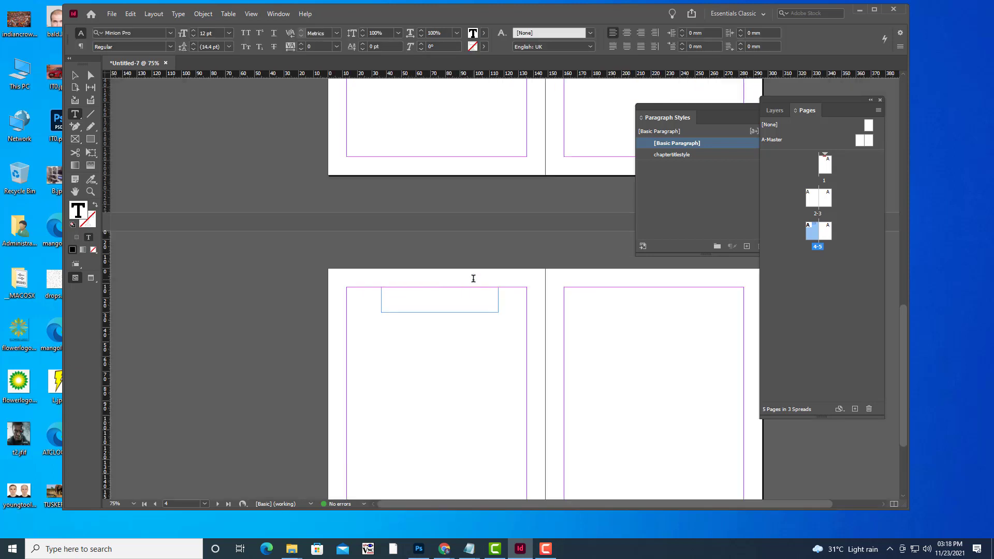
text(Heading -2)
click(74, 76)
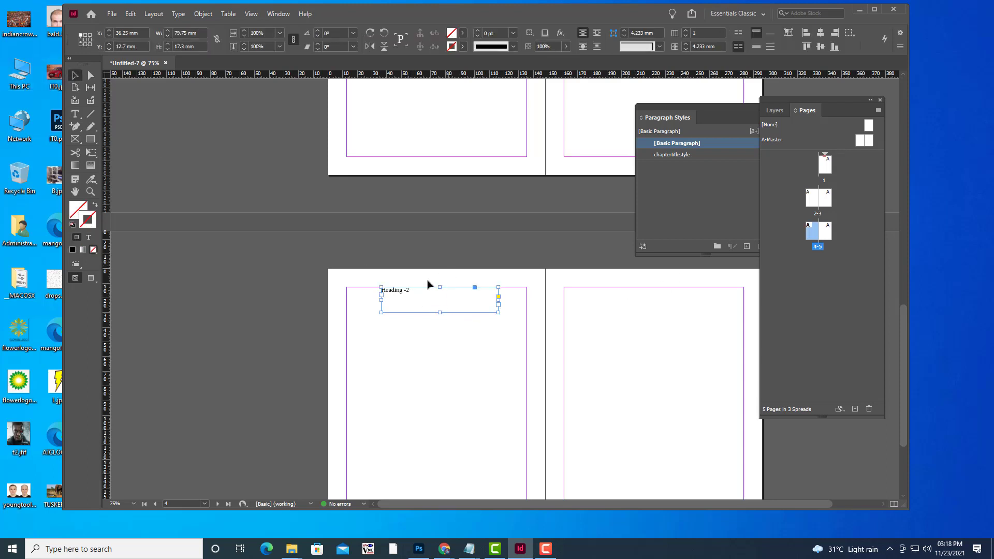
Apply the paragraph style chaptertitlestyle to the "Heading -2" frame, then deselect and reselect the frame to check its style
click(703, 156)
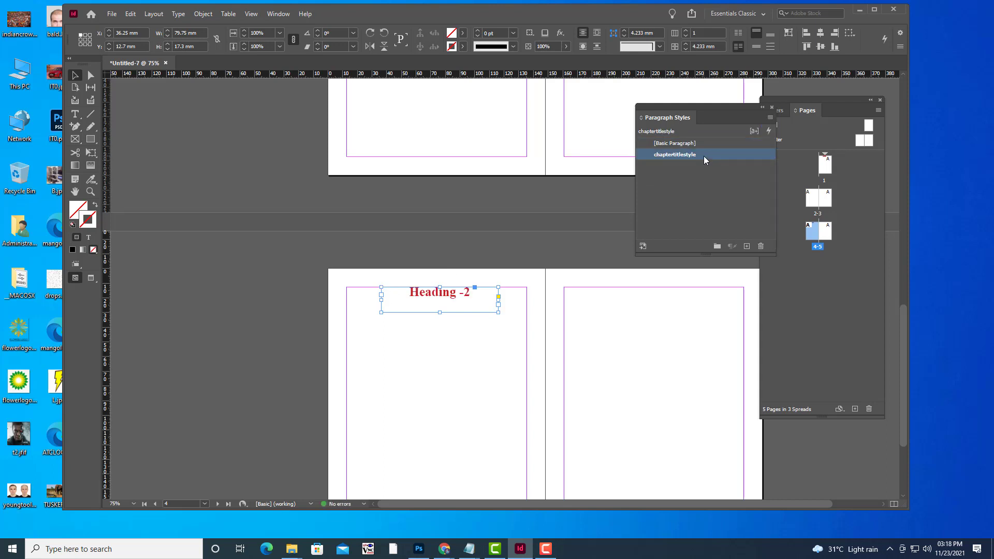
click(511, 248)
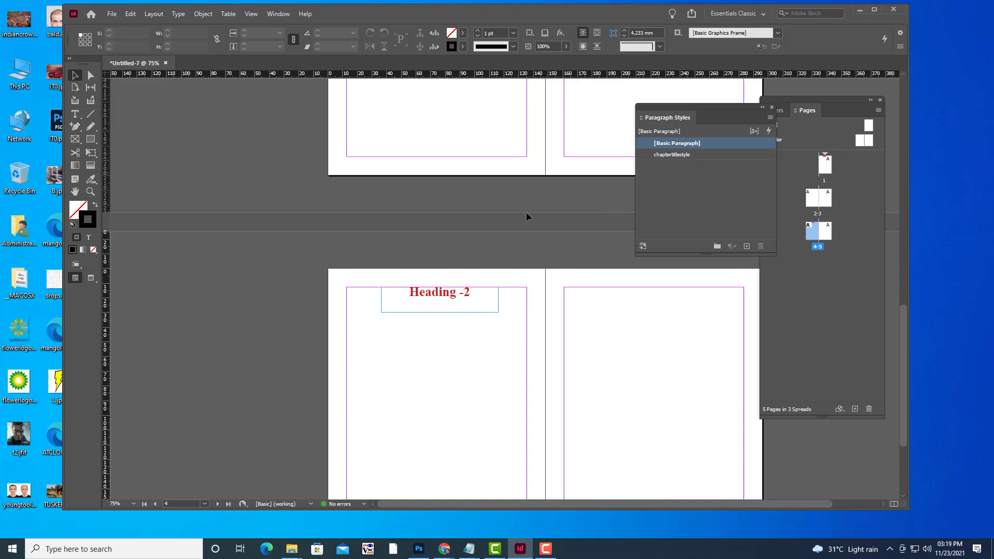
click(454, 295)
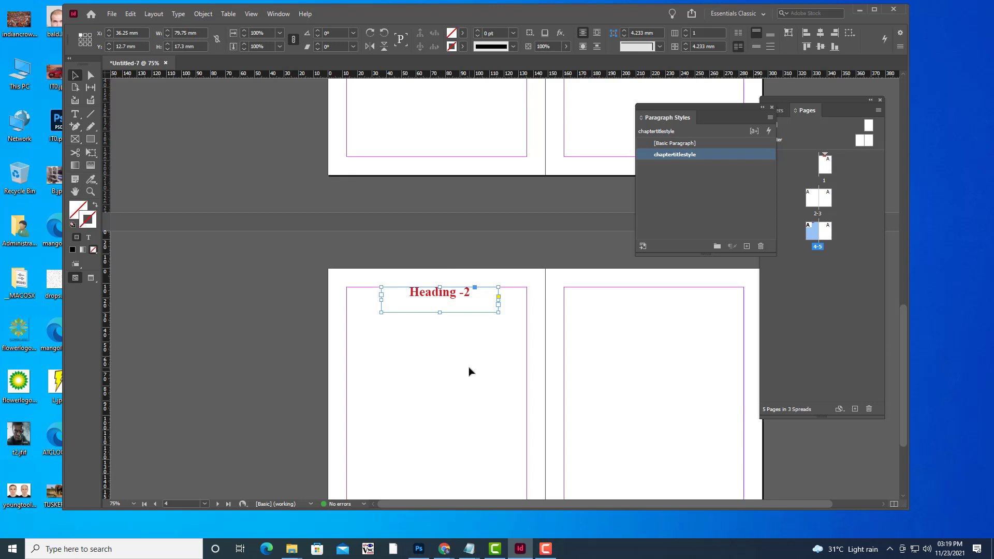
Add five pages to the end of the document
click(855, 409)
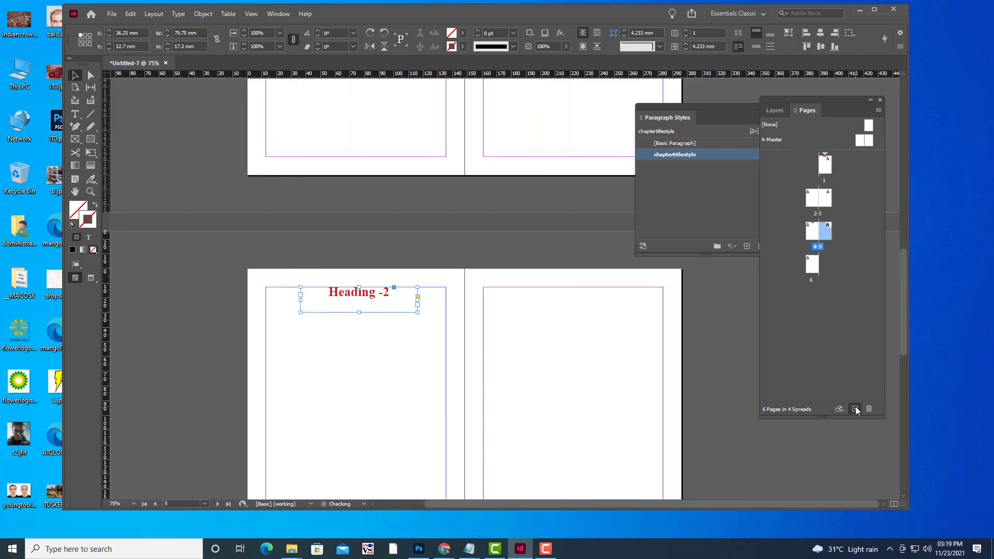
click(855, 408)
click(855, 409)
click(855, 408)
click(855, 409)
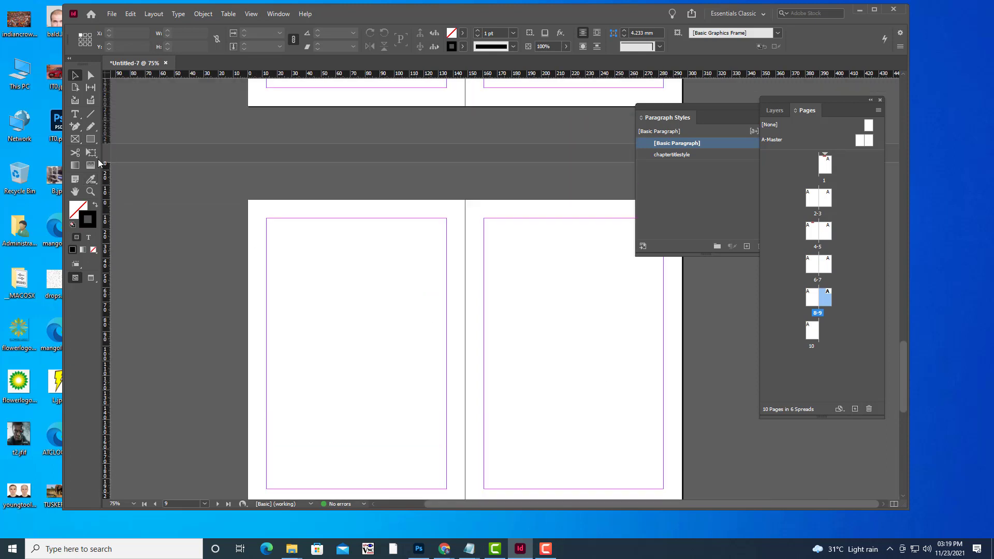
Draw a text frame about 73 mm wide and 18 mm high along page 8's top margin and enter "Heading-3" in it
click(75, 114)
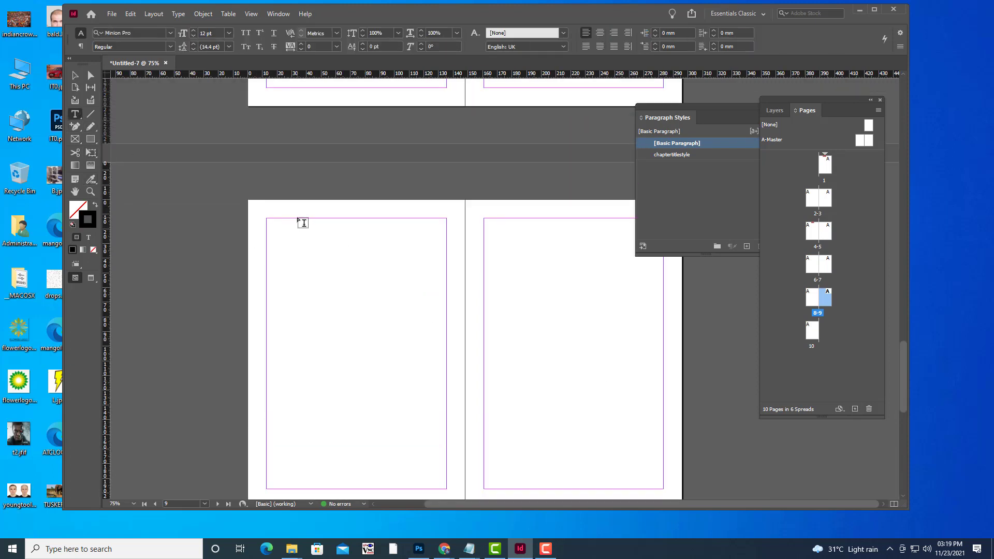
drag(298, 218, 404, 245)
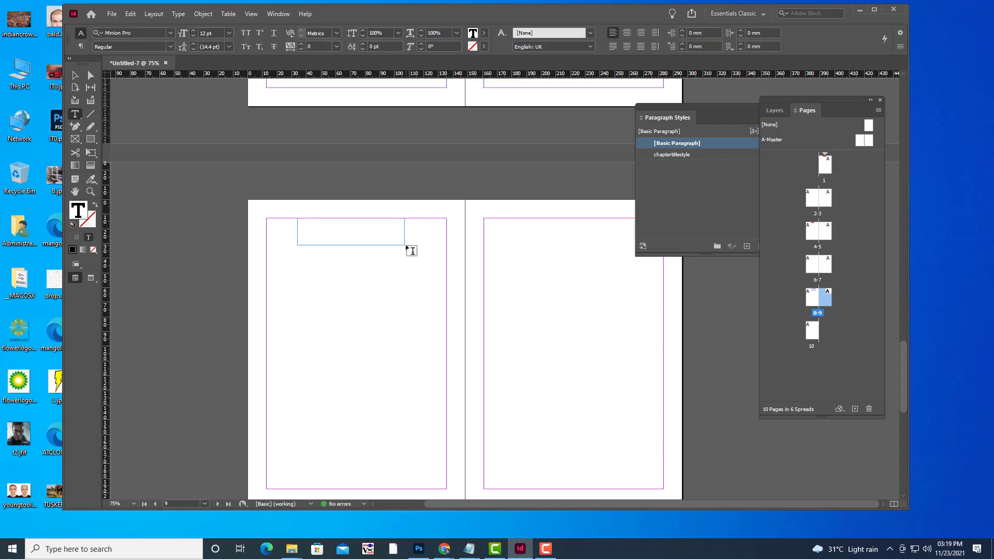
text(Heading-3)
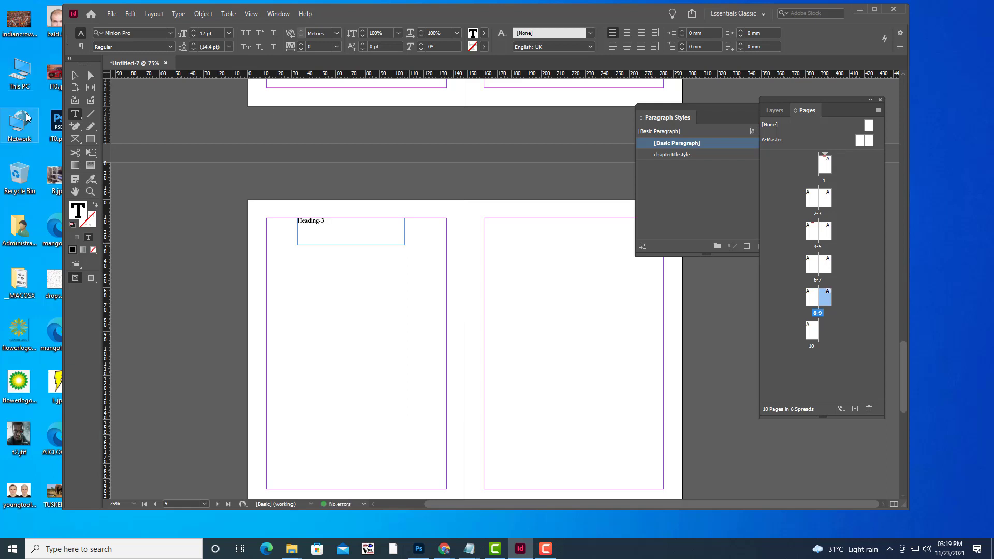
Select the "Heading-3" frame as an object and apply the paragraph style chaptertitlestyle to it
click(76, 76)
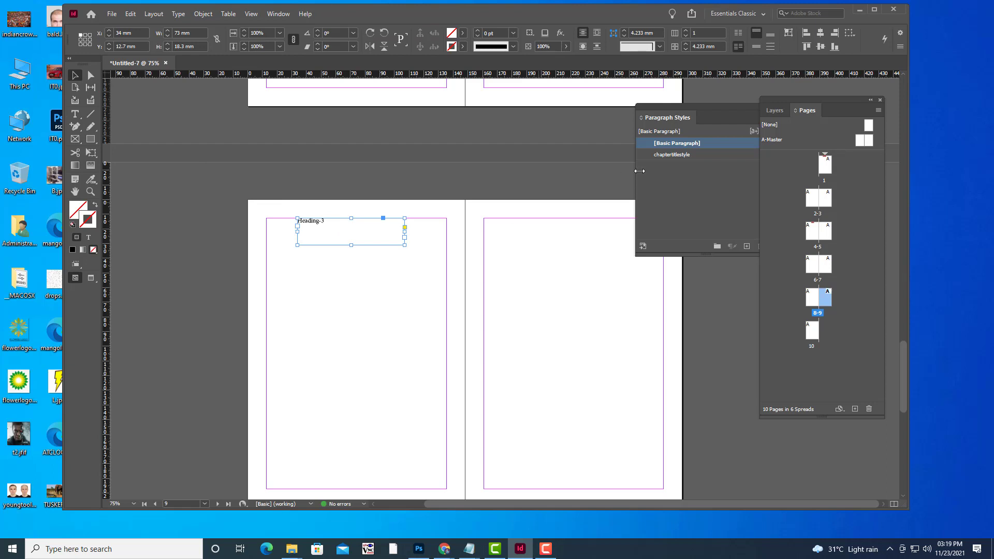
click(731, 155)
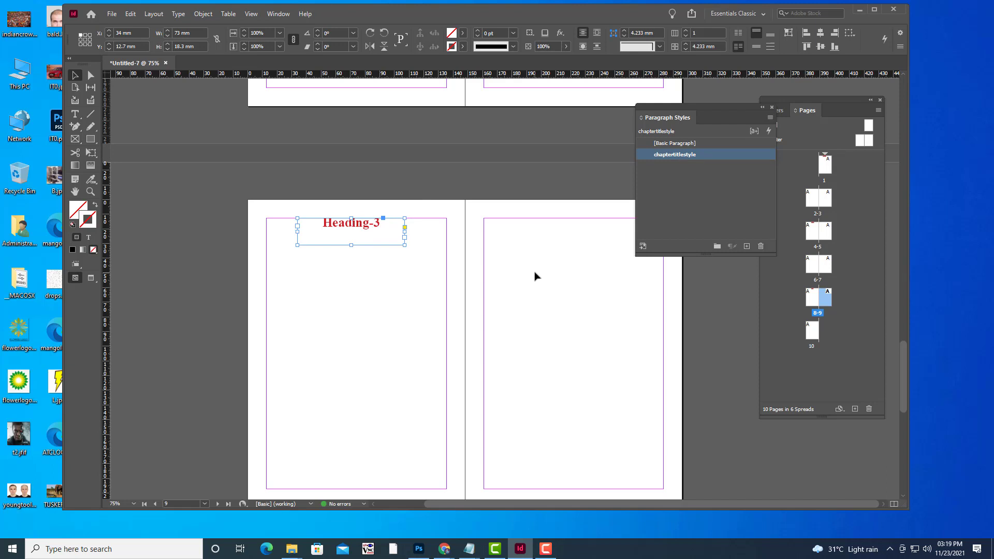
Draw a body text frame about 124 mm wide and 153 mm high below the "Heading -1" frame on page 1
scroll(534, 275, up, 15)
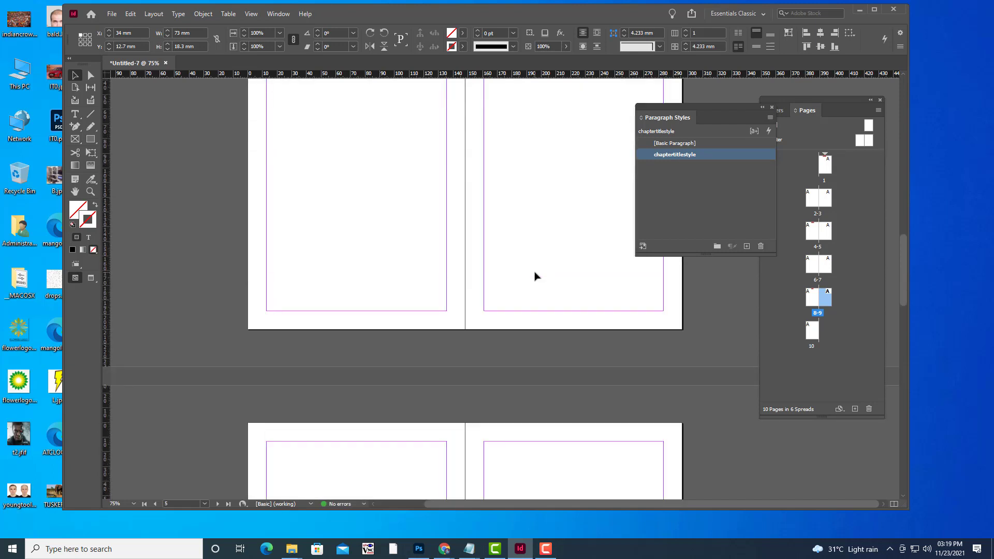
scroll(534, 276, up, 10)
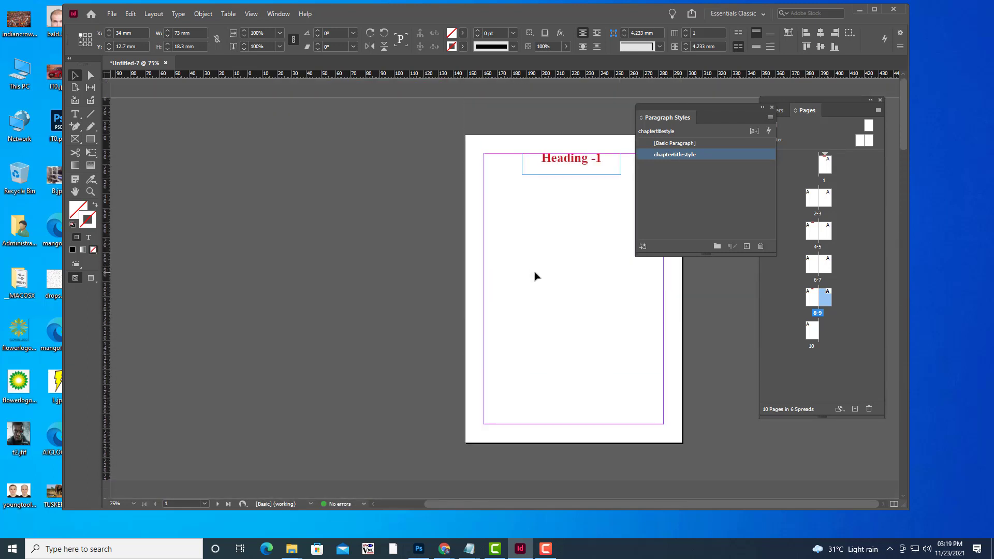
drag(691, 108, 732, 109)
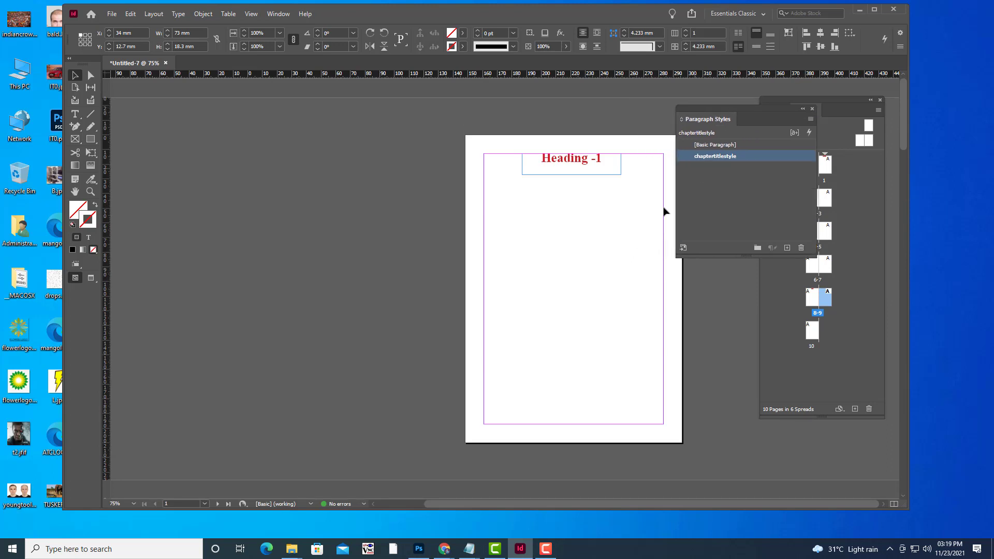
key(ctrl+equal)
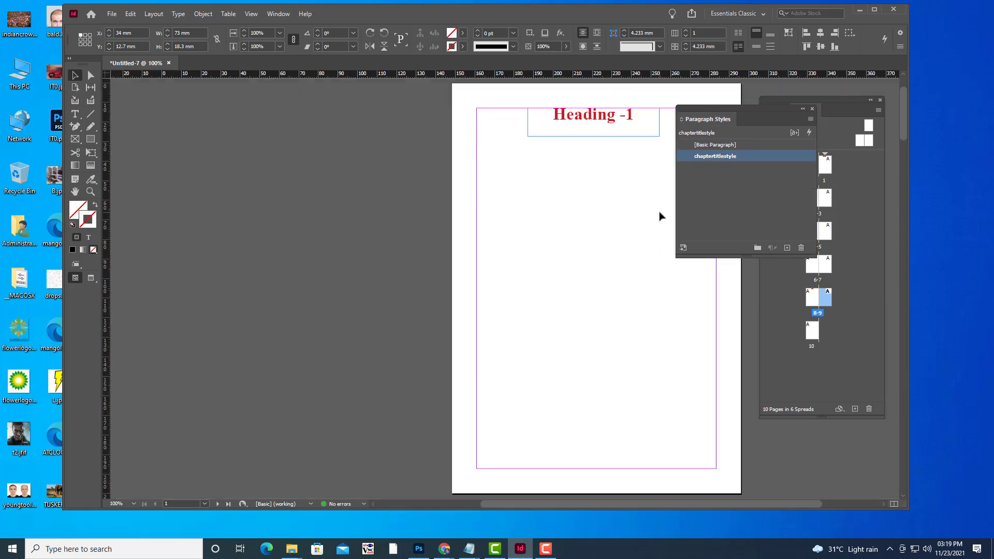
key(ctrl+minus)
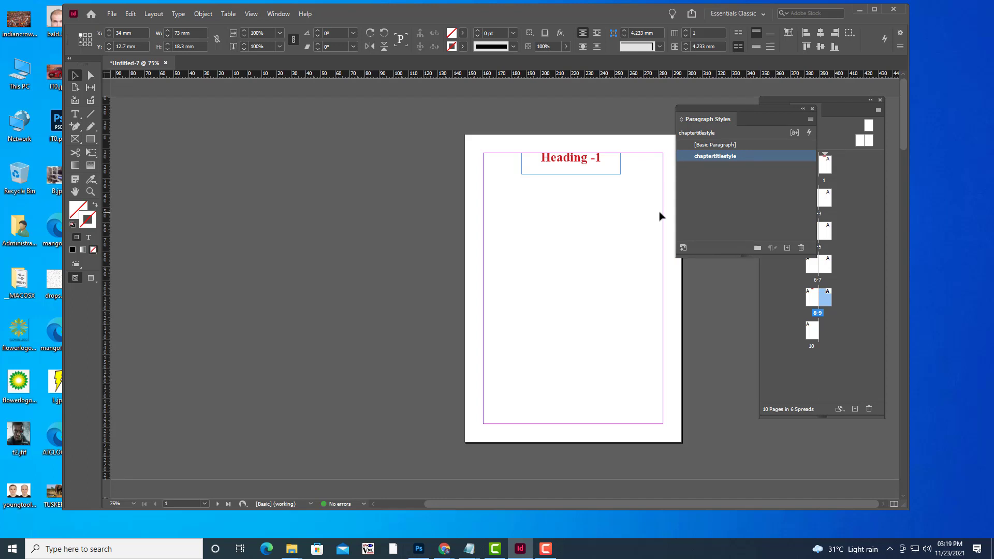
key(ctrl+equal)
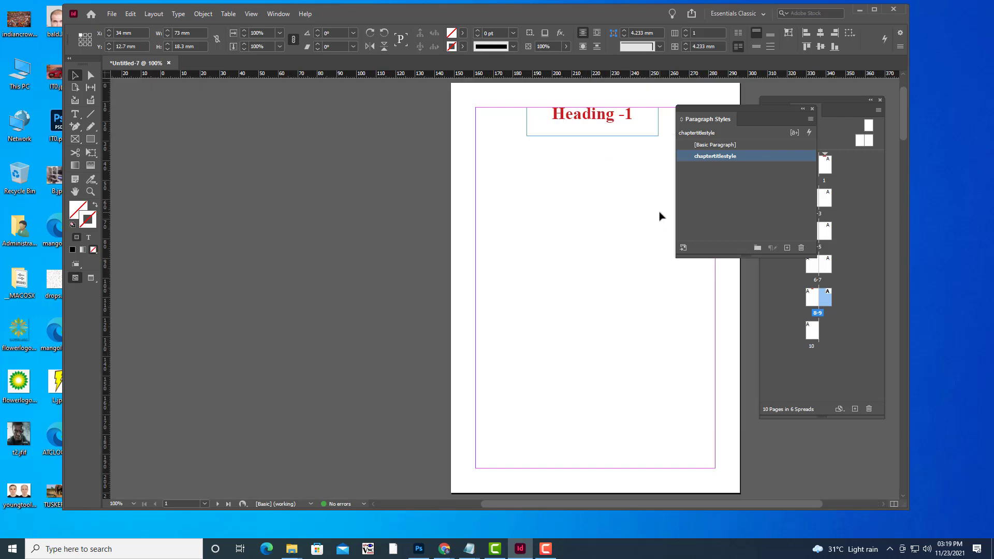
key(h)
drag(554, 204, 436, 207)
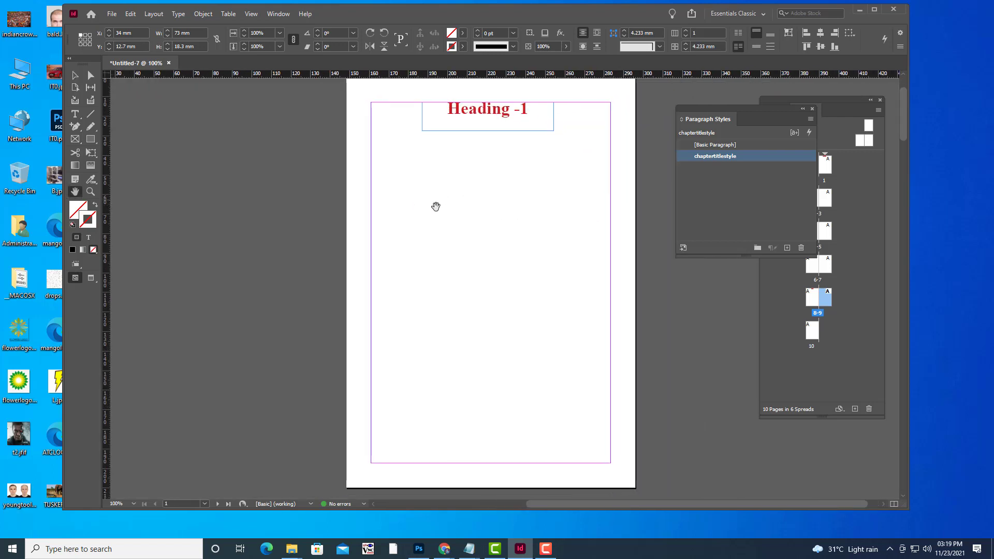
click(76, 114)
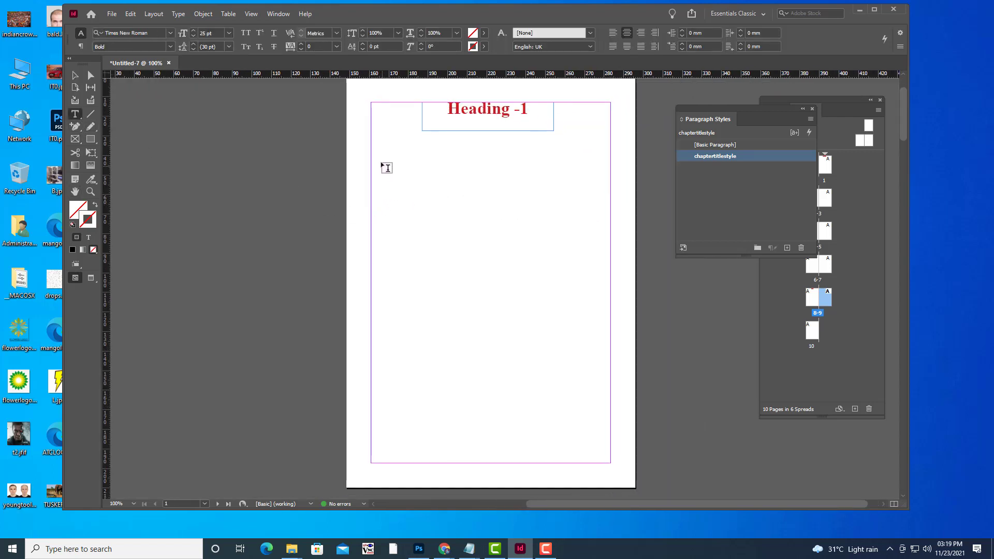
drag(374, 165, 613, 465)
Fill the body frame on page 1 with placeholder text and select the frame as an object
right_click(428, 179)
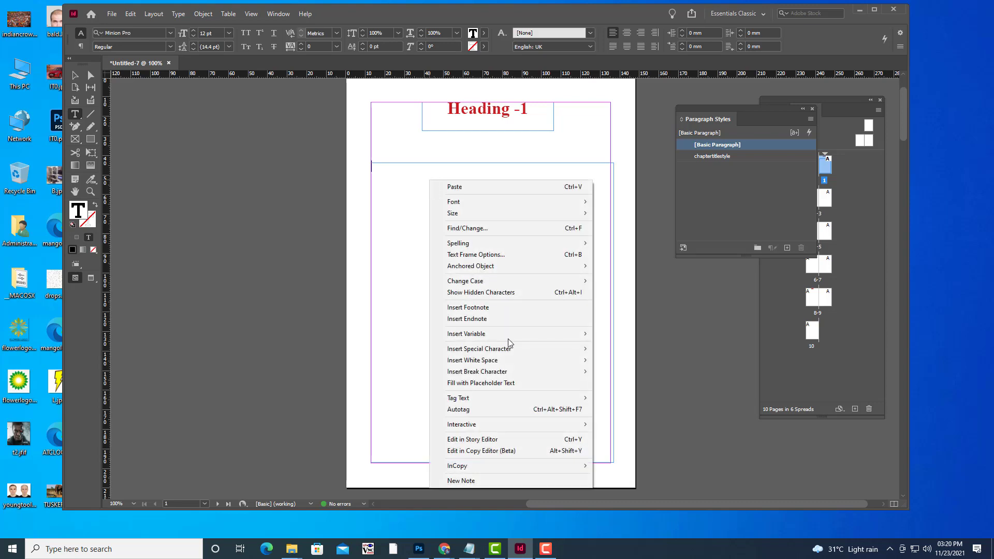
click(514, 383)
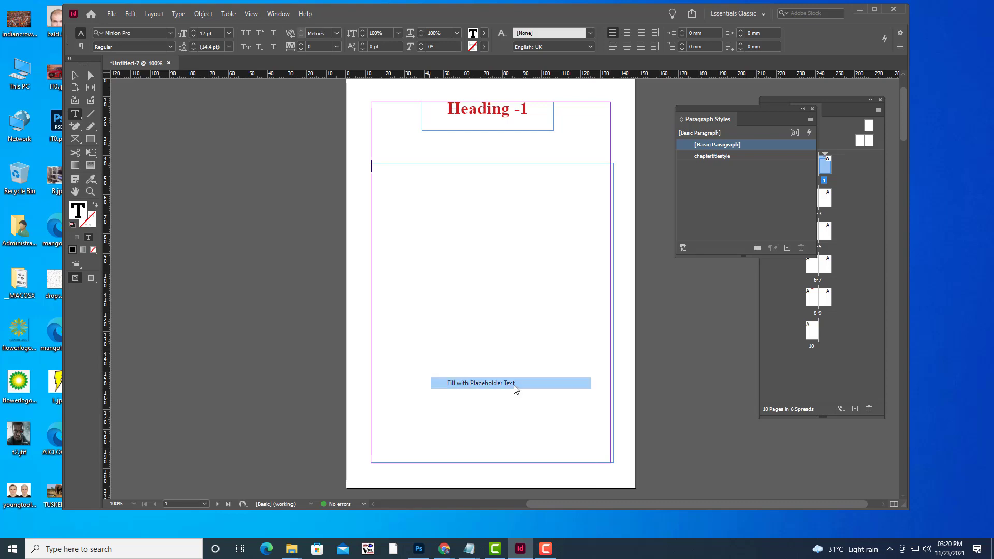
click(75, 75)
click(519, 257)
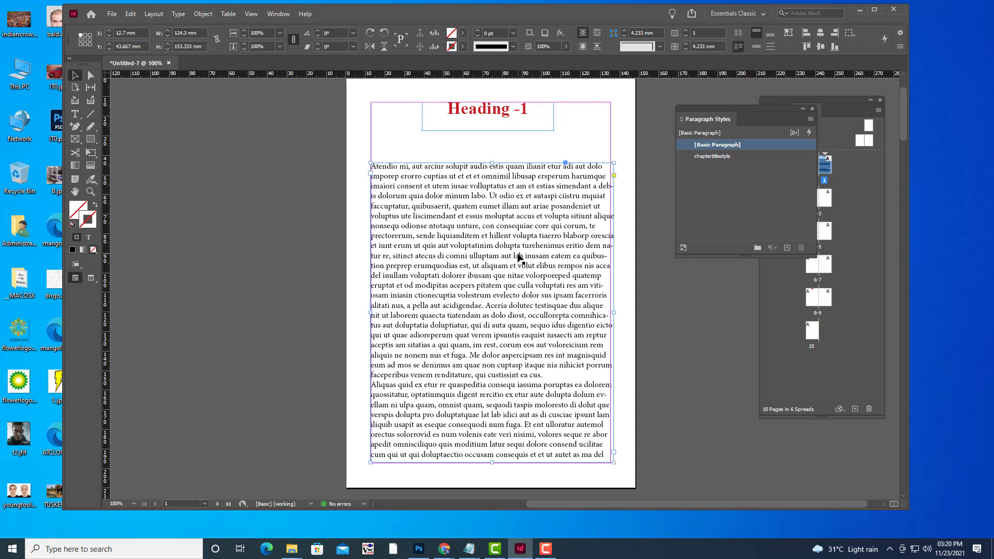
Select all the placeholder text in the body frame and set its font to Times New Roman Bold
key(ctrl+a)
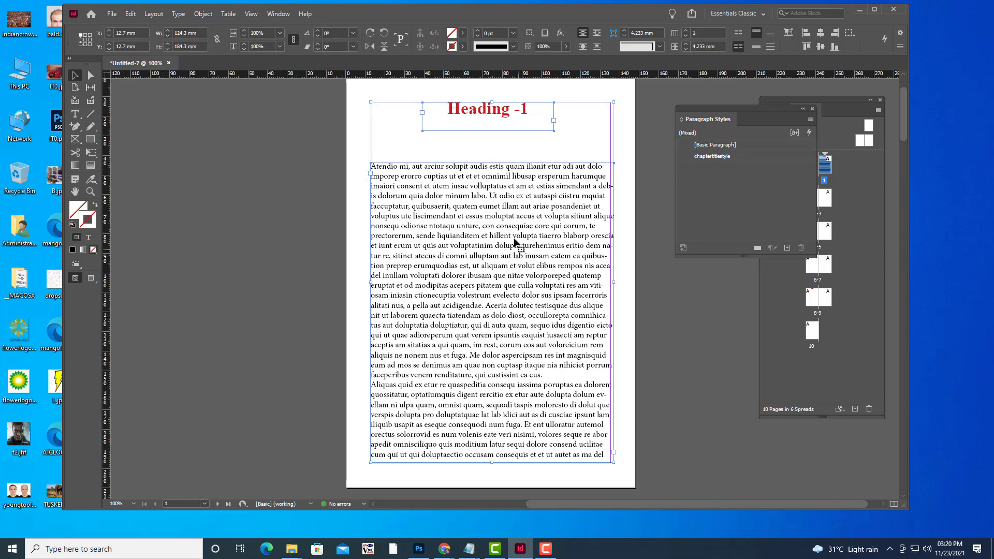
click(75, 114)
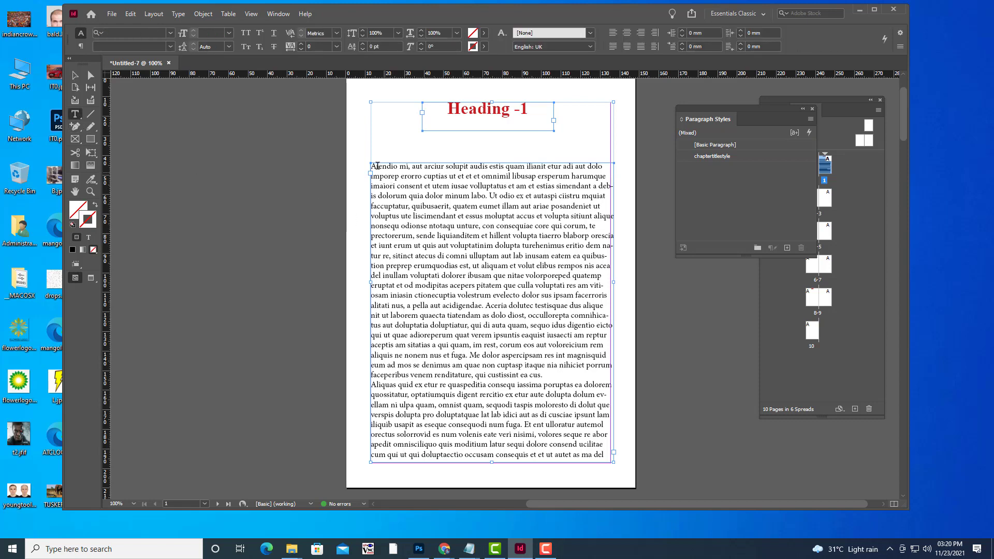
drag(371, 166, 640, 456)
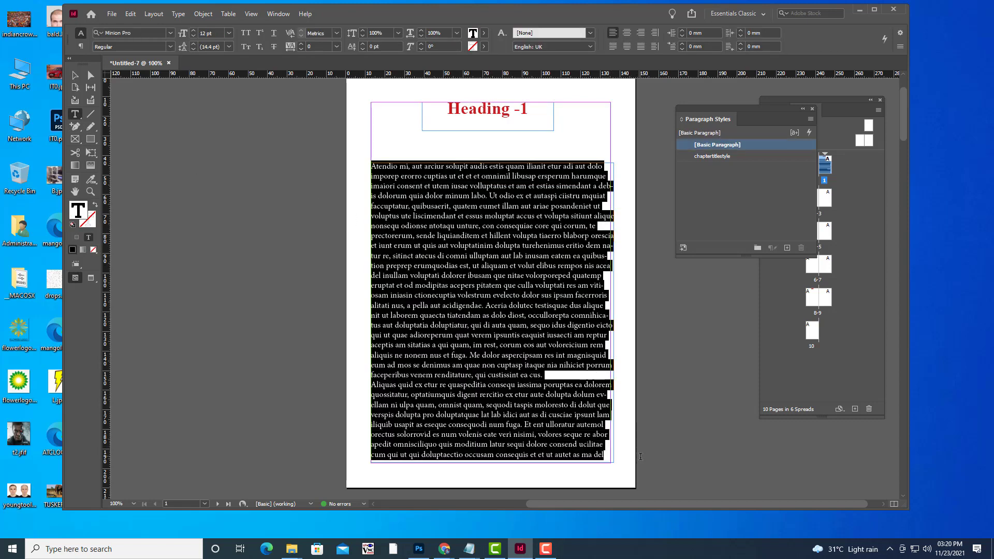
click(148, 33)
text(time)
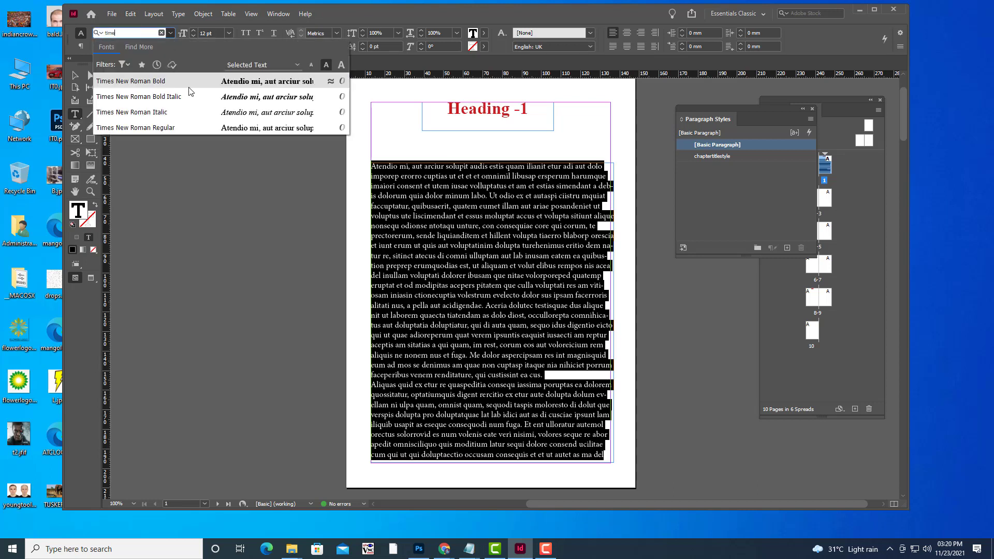
click(154, 84)
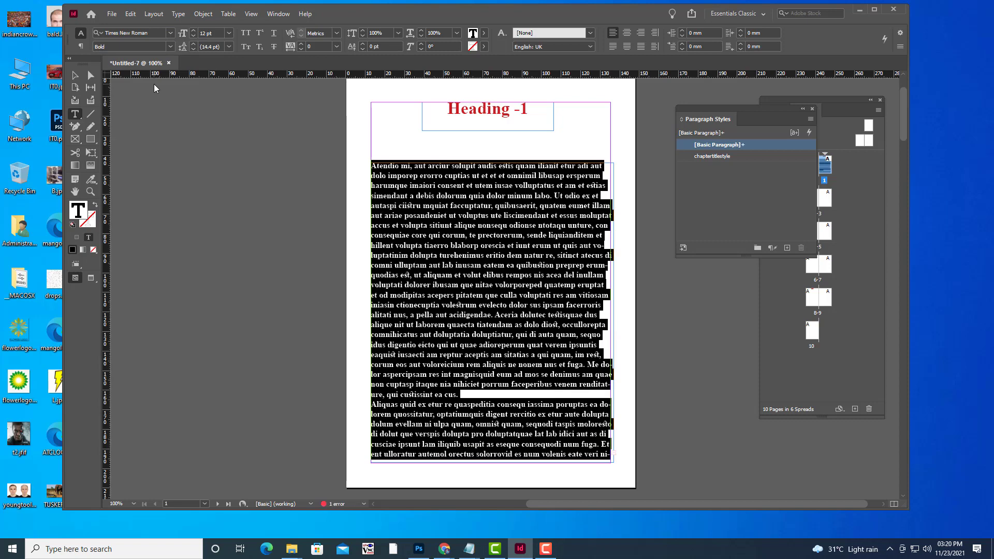
Set the font size of the selected body text to 18 pt
click(202, 34)
key(Up)
key(Up)
key(Up)
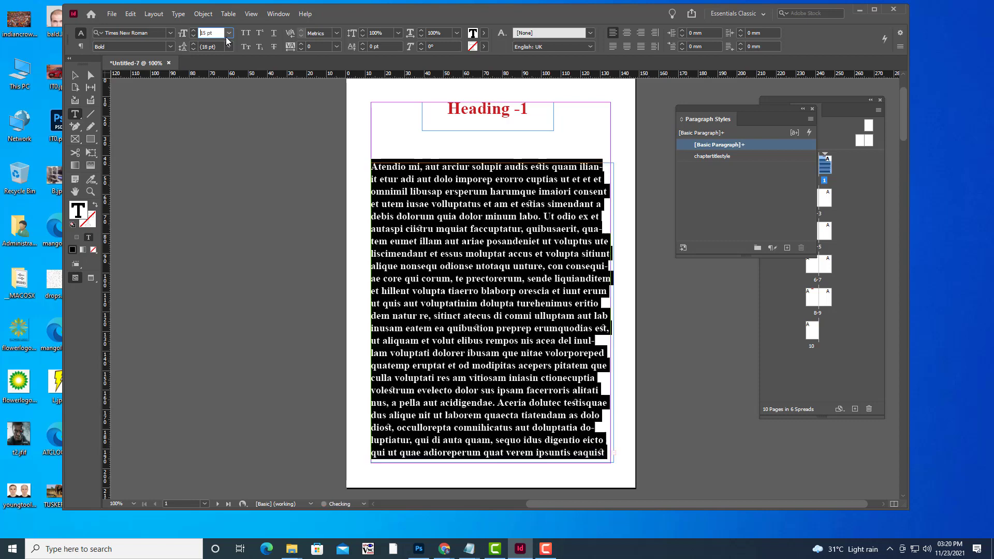
key(Up)
key(Up)
key(Up)
key(Up)
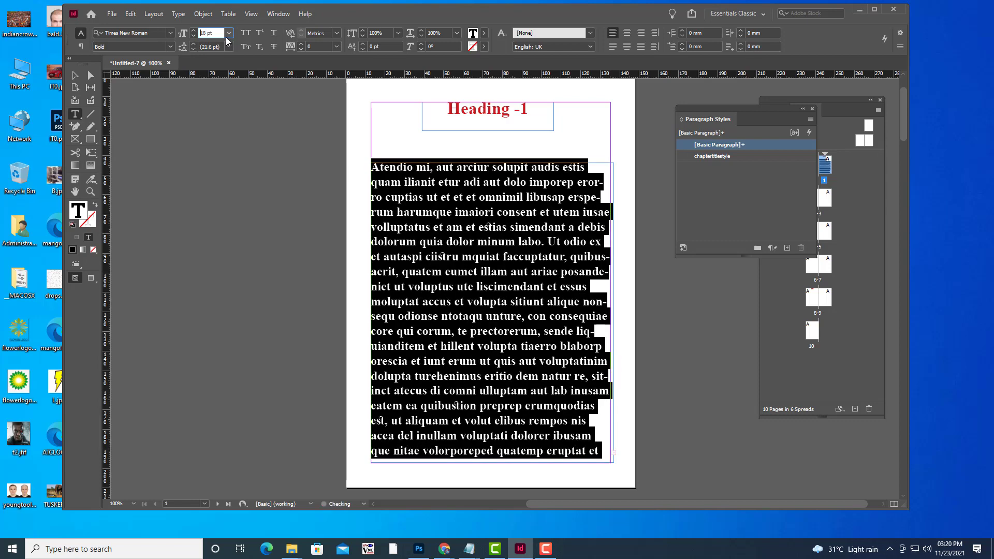
key(Up)
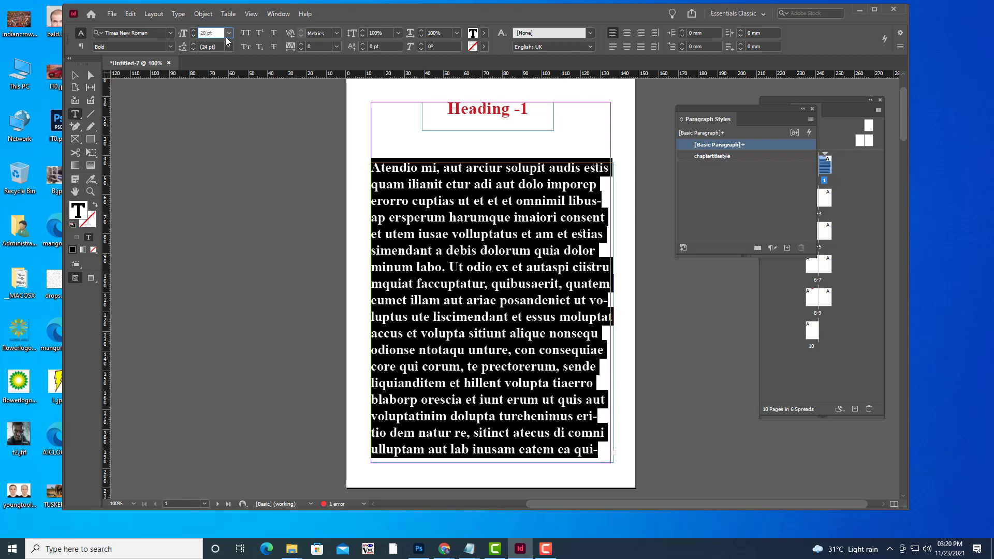
key(Down)
key(Down)
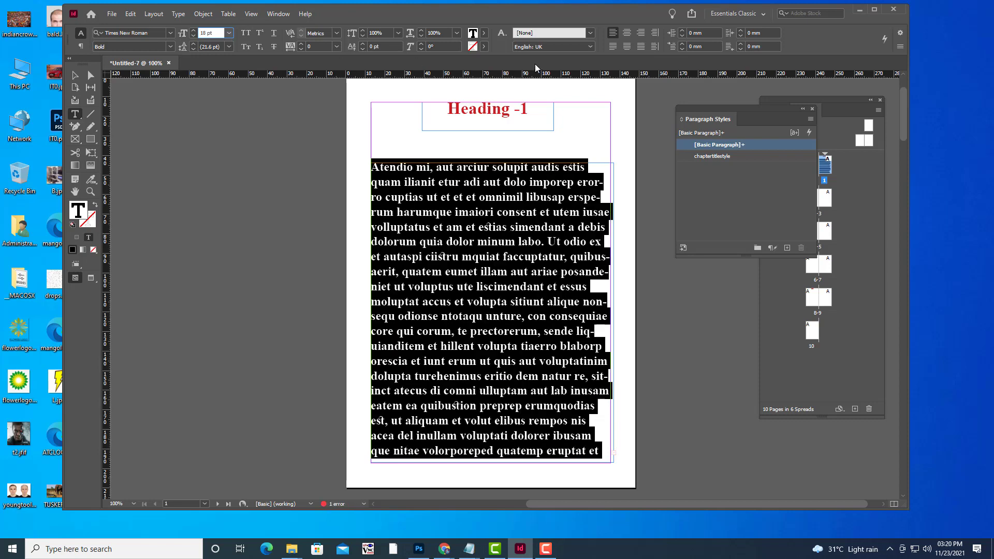
Justify the body text with the last line aligned left and set its font size to 16 pt
click(611, 48)
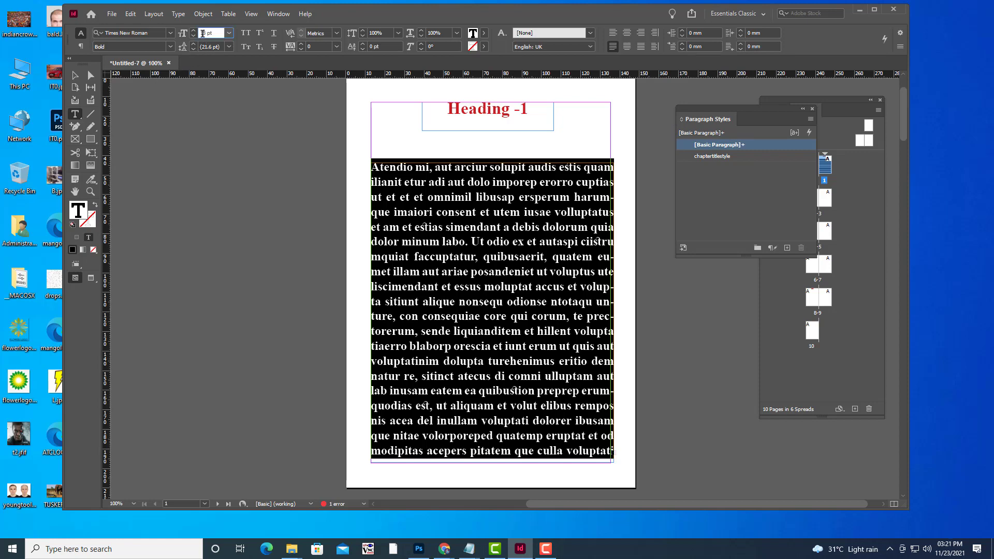
key(Down)
key(Down)
key(Down)
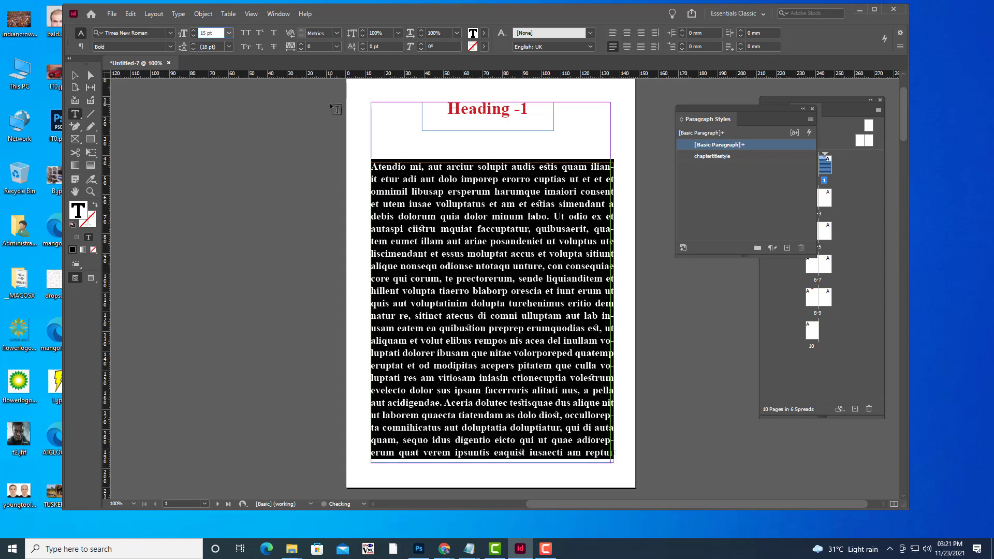
key(Up)
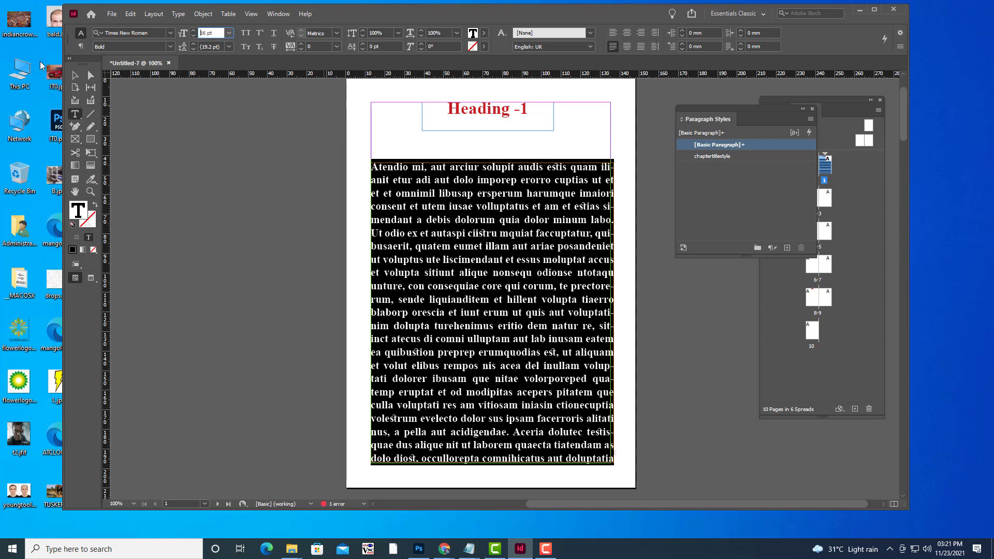
Resize the body text frame to fit page 1's margins, about 123 mm wide and 154 mm high
click(76, 78)
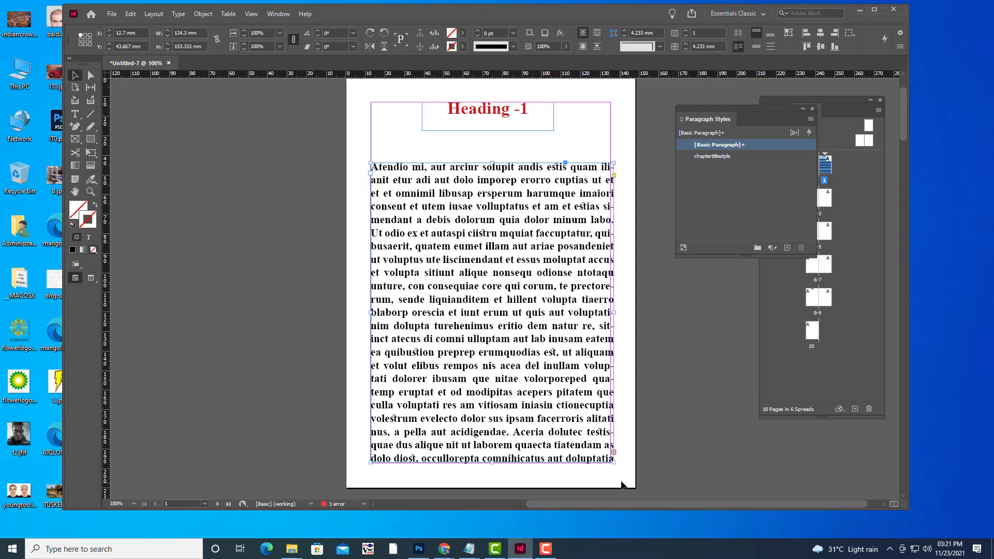
drag(611, 464, 610, 465)
scroll(636, 368, down, 3)
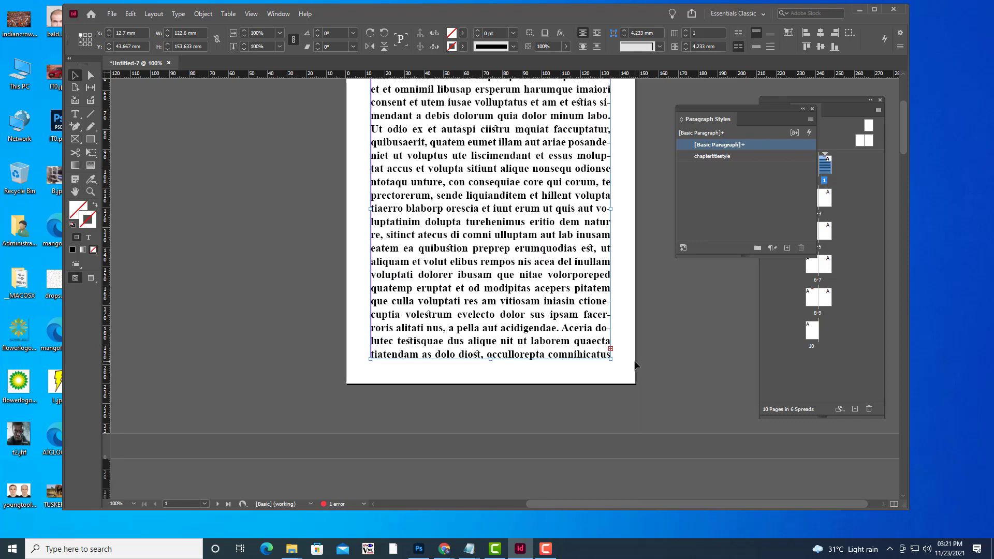
Create a new paragraph style from the formatting of the body text frame on page 1
key(ctrl+minus)
key(ctrl+minus)
key(ctrl+minus)
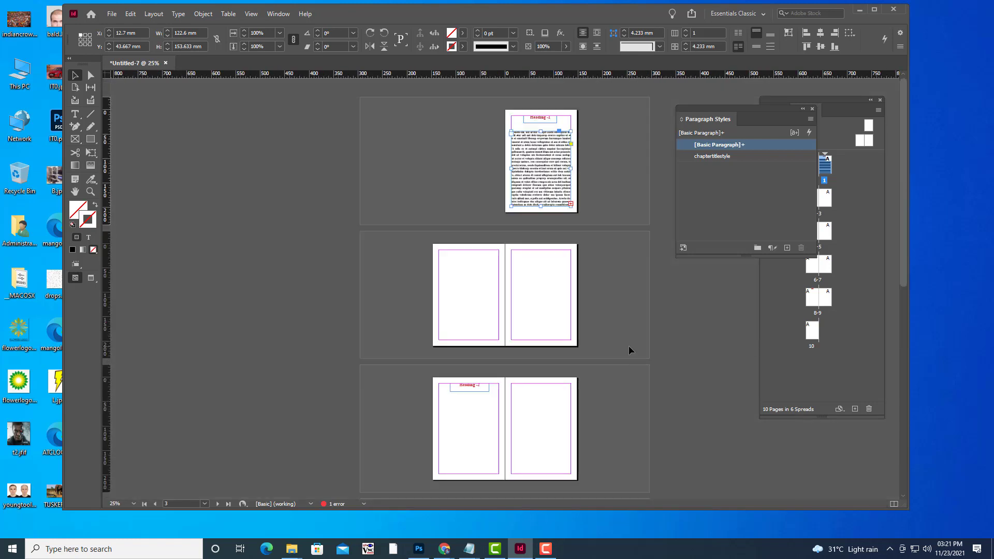
key(ctrl+equal)
key(ctrl+minus)
key(equal)
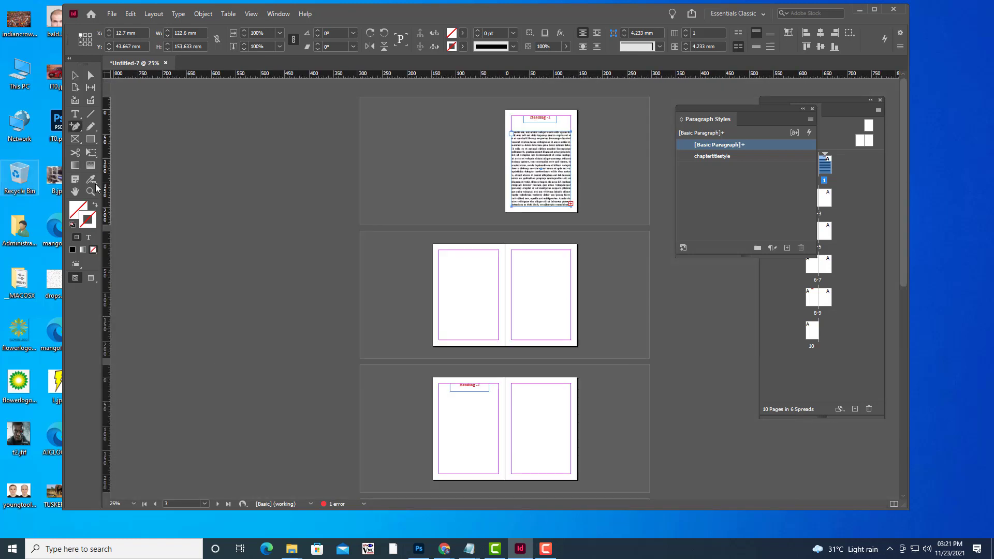
click(786, 247)
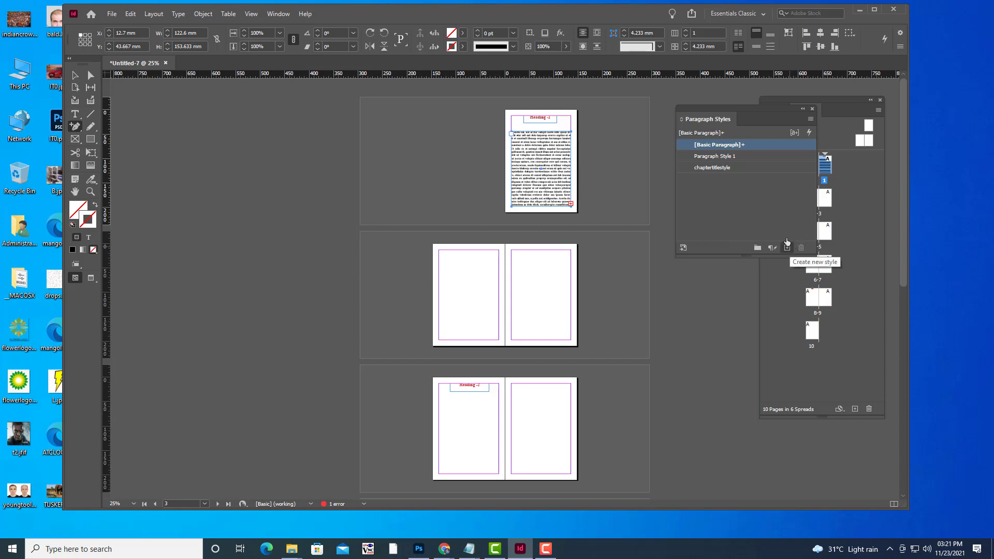
Apply the new paragraph style to the body text frame on page 1 and rename the style "parastyle"
click(743, 158)
double_click(743, 157)
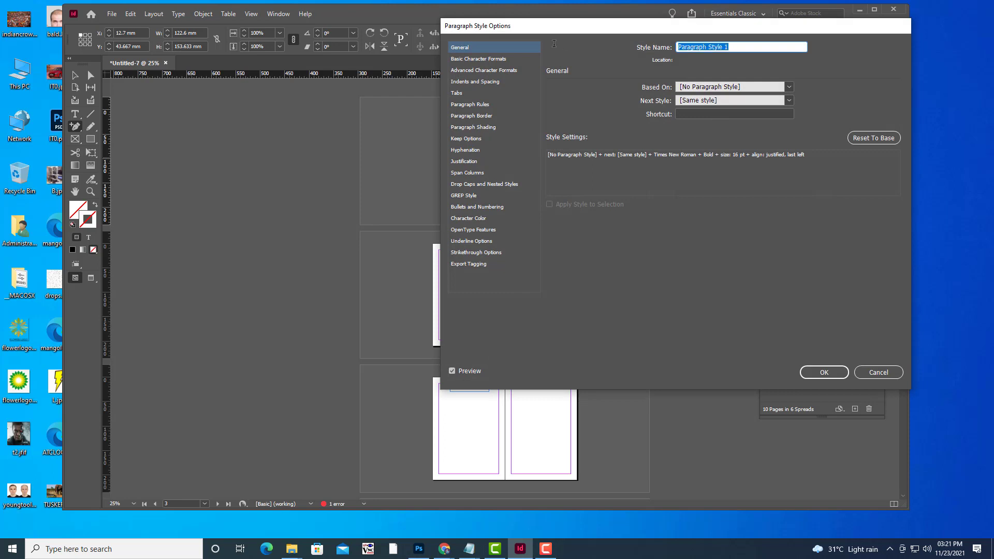
text(oaras)
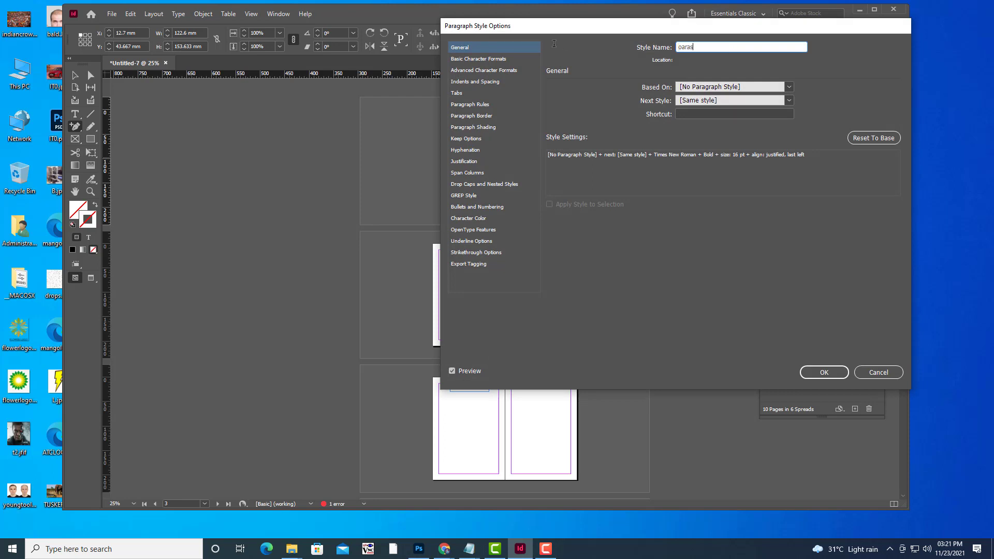
key(BackSpace)
key(BackSpace)
key(BackSpace)
key(BackSpace)
key(BackSpace)
text(parastyle)
click(821, 373)
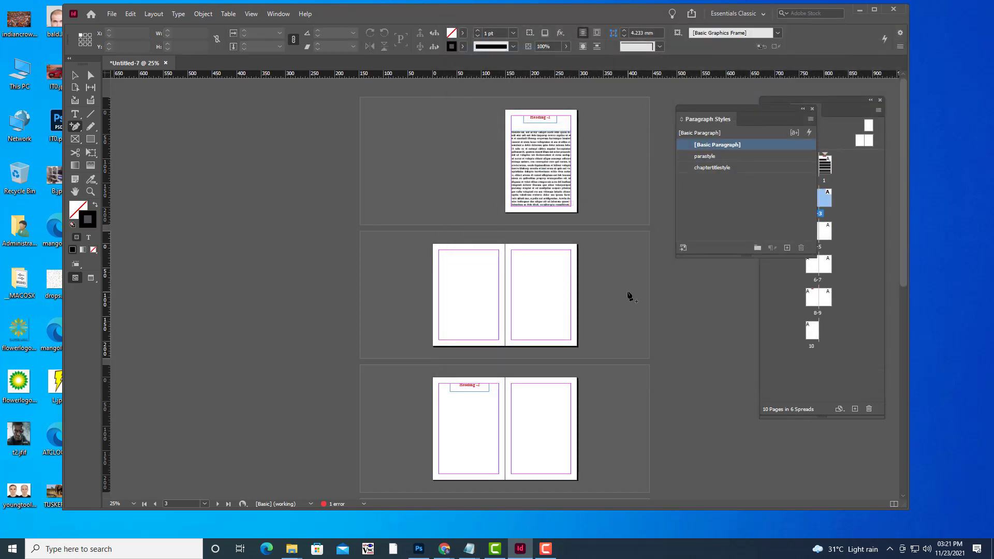
Flow the overset text from page 1's body frame into a new frame on page 2, about 123 mm wide and 185 mm high
key(ctrl+equal)
key(ctrl+minus)
key(ctrl+minus)
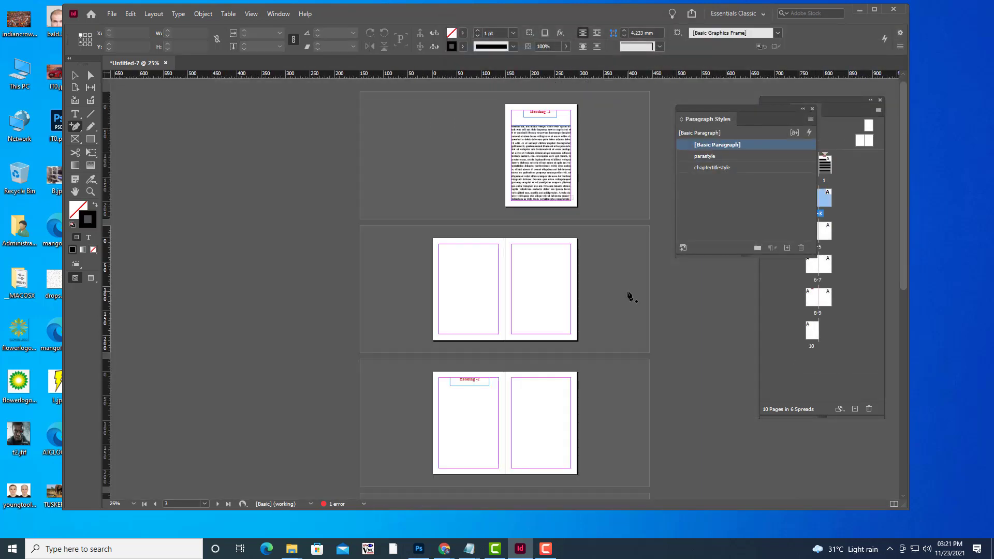
click(571, 190)
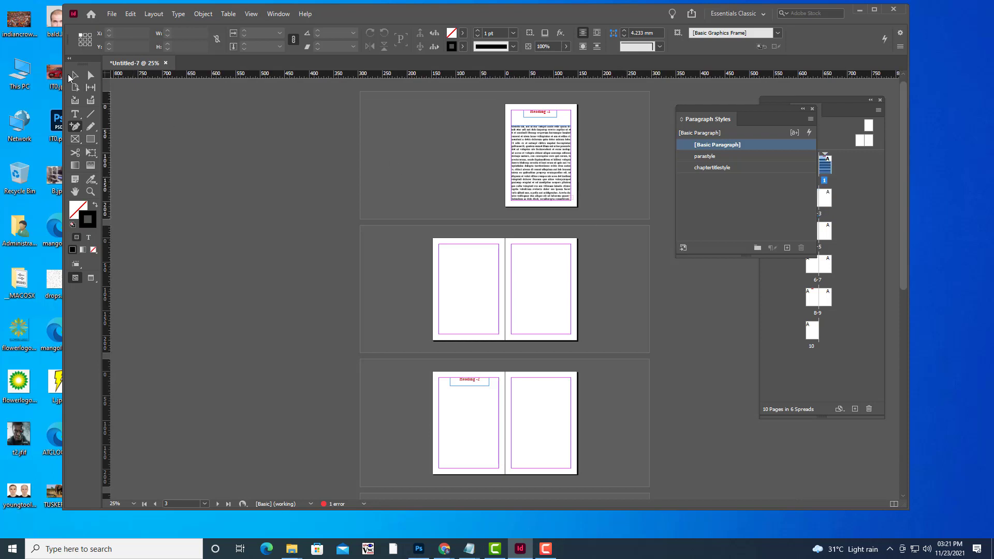
click(75, 75)
click(566, 173)
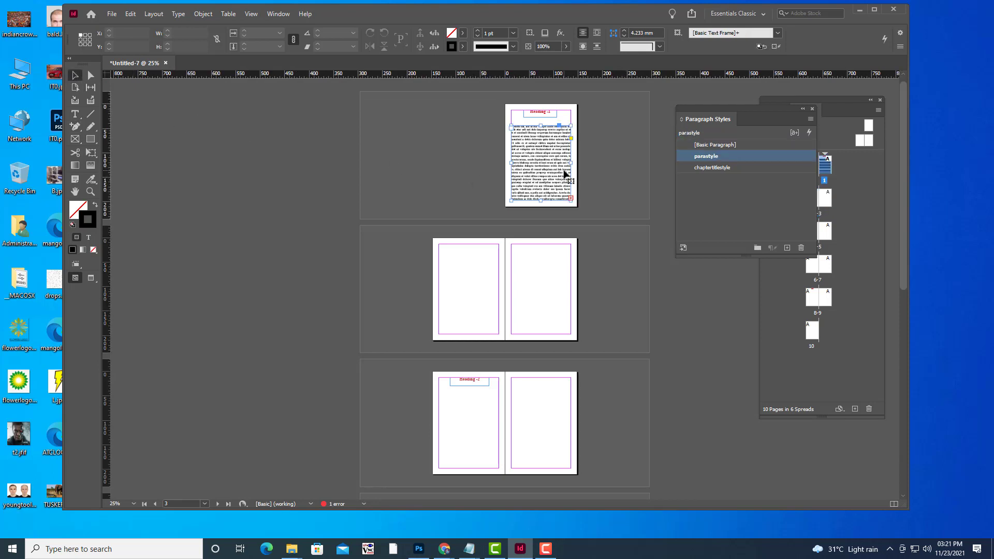
click(571, 198)
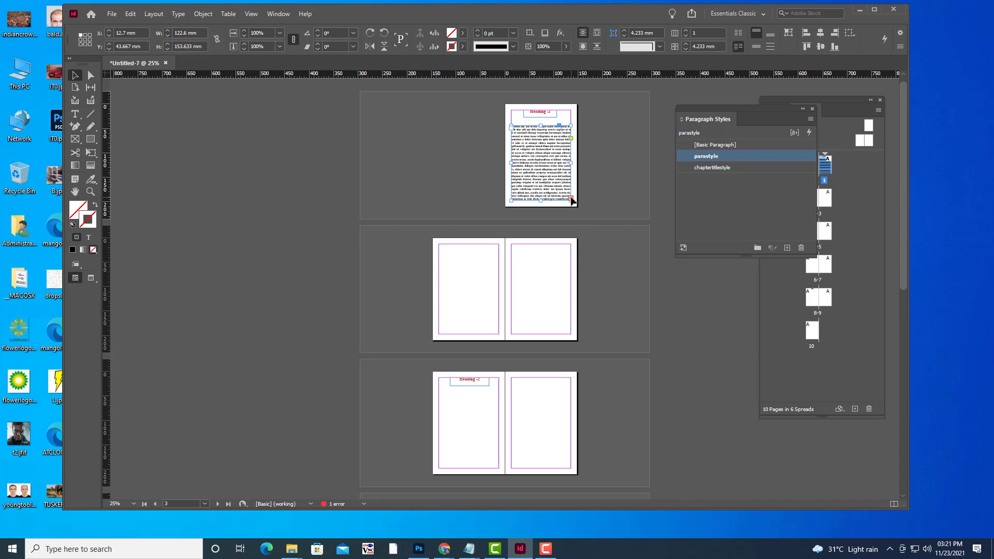
click(439, 245)
drag(438, 244, 497, 336)
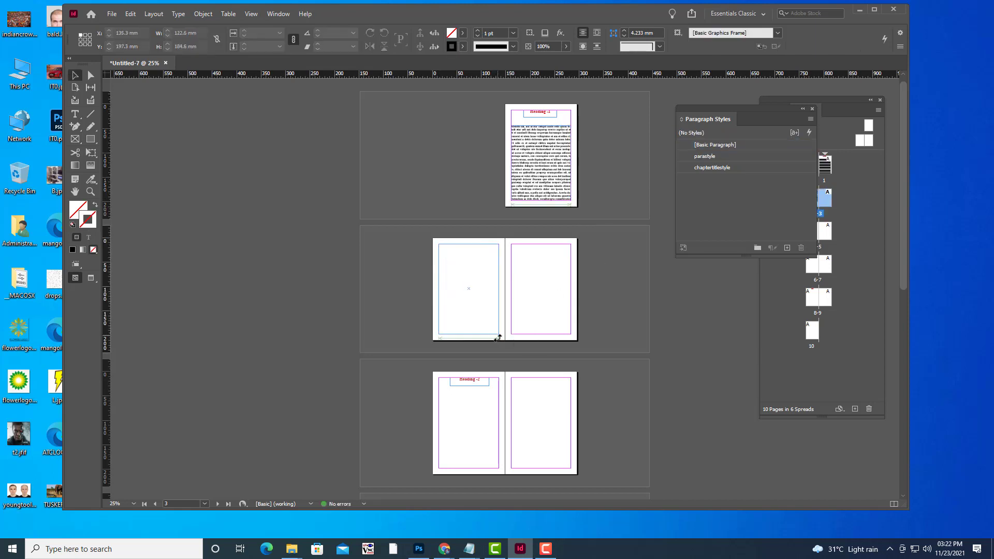
click(624, 277)
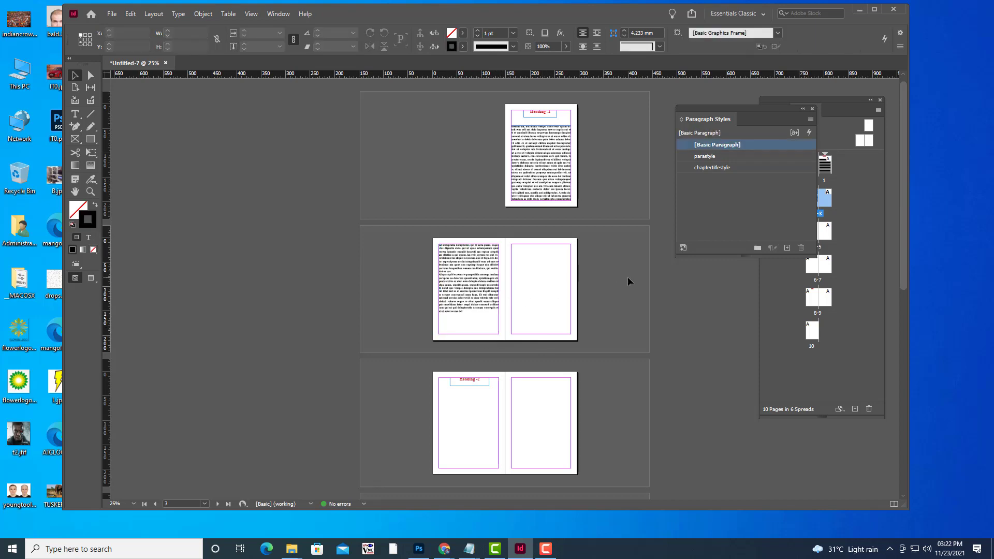
Draw a text frame filling page 3's margins, about 123 by 185 mm, and fill it with placeholder text
key(ctrl+equal)
key(ctrl+equal)
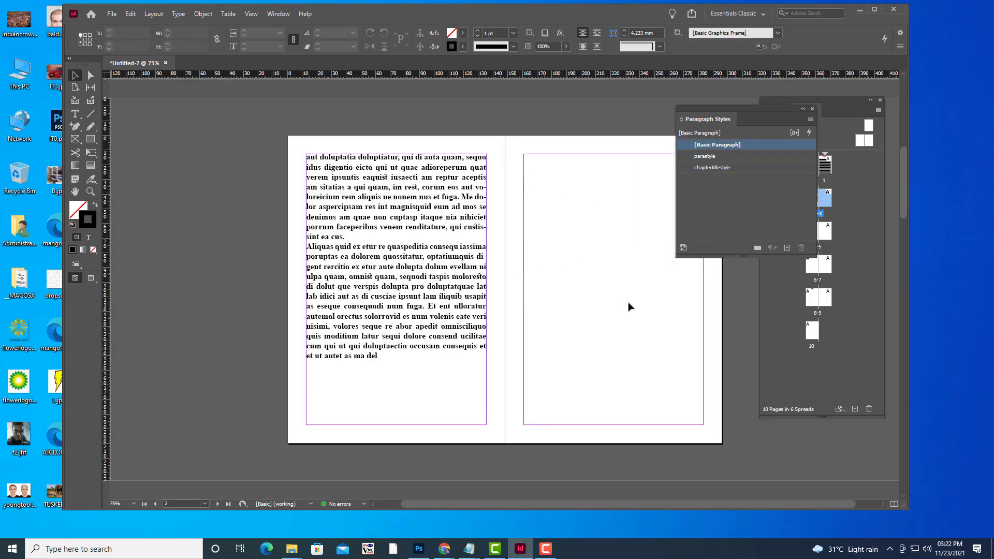
key(ctrl+minus)
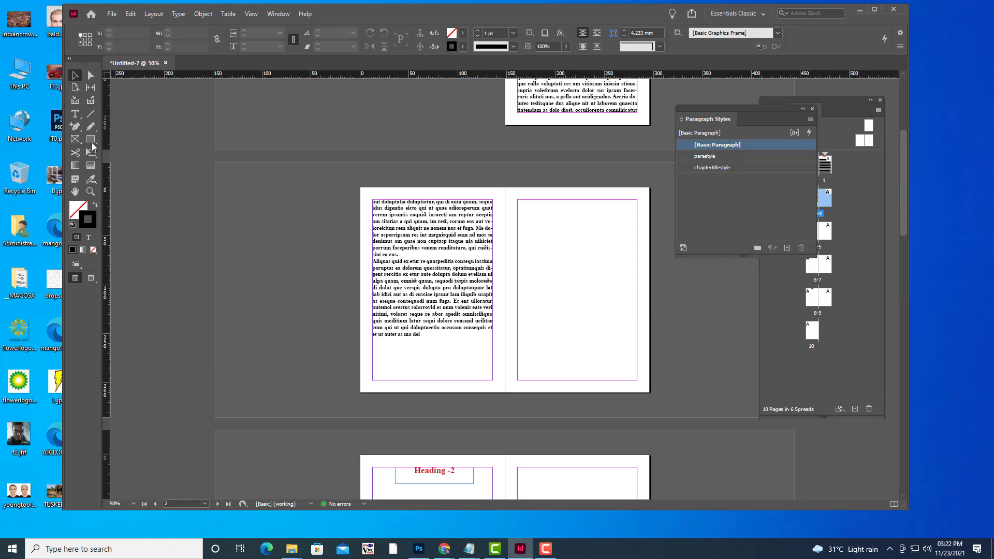
click(75, 114)
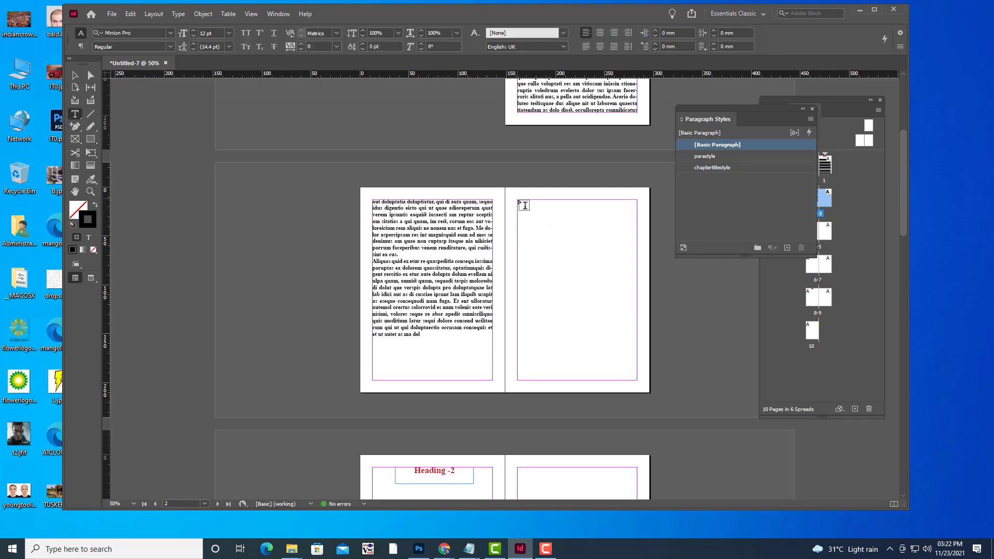
drag(518, 199, 638, 380)
right_click(582, 221)
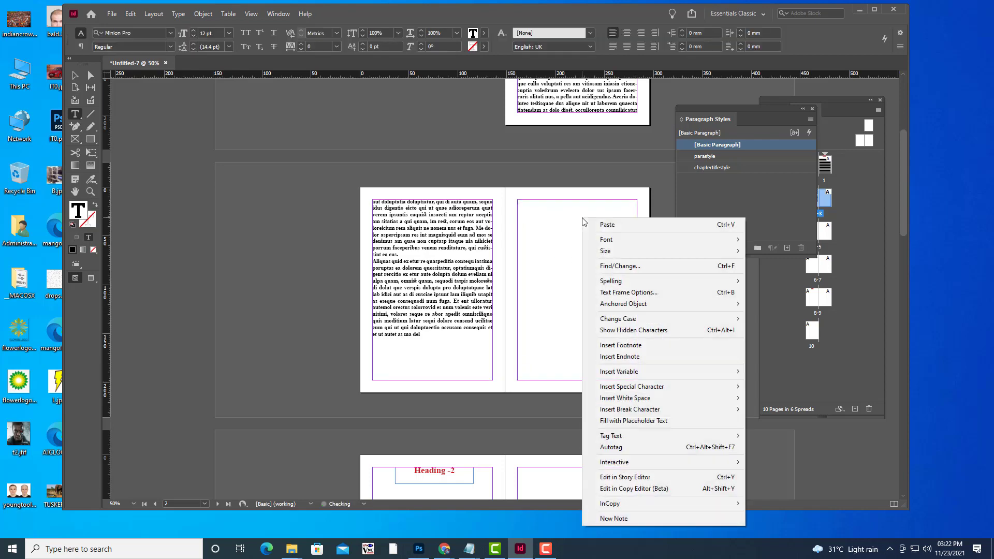
click(653, 421)
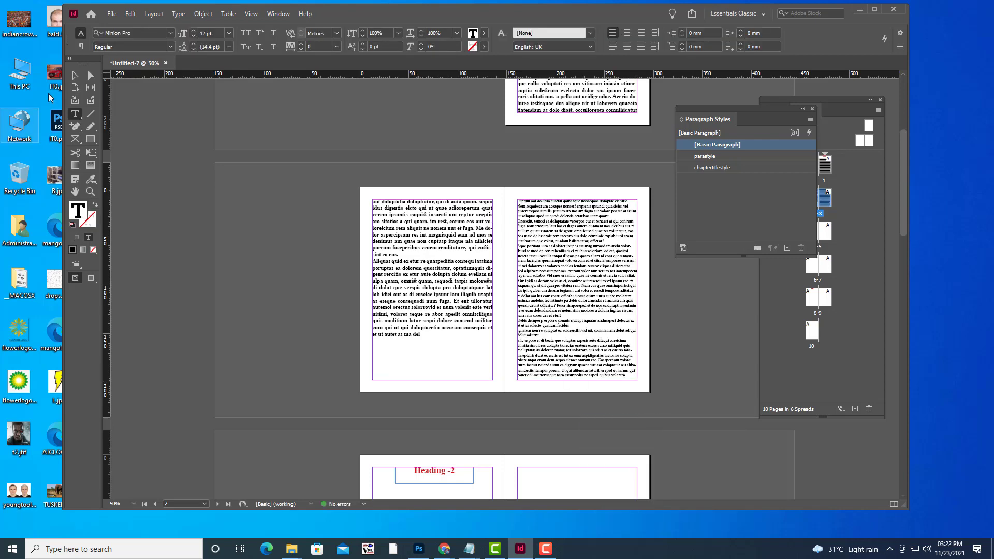
Apply the parastyle paragraph style to the placeholder text frame on page 3
click(74, 75)
click(307, 94)
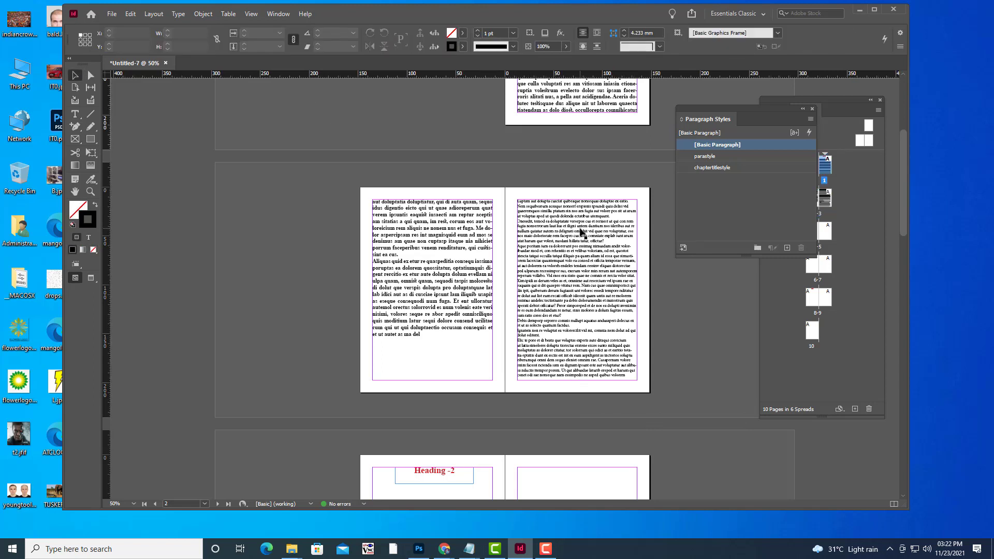
click(581, 232)
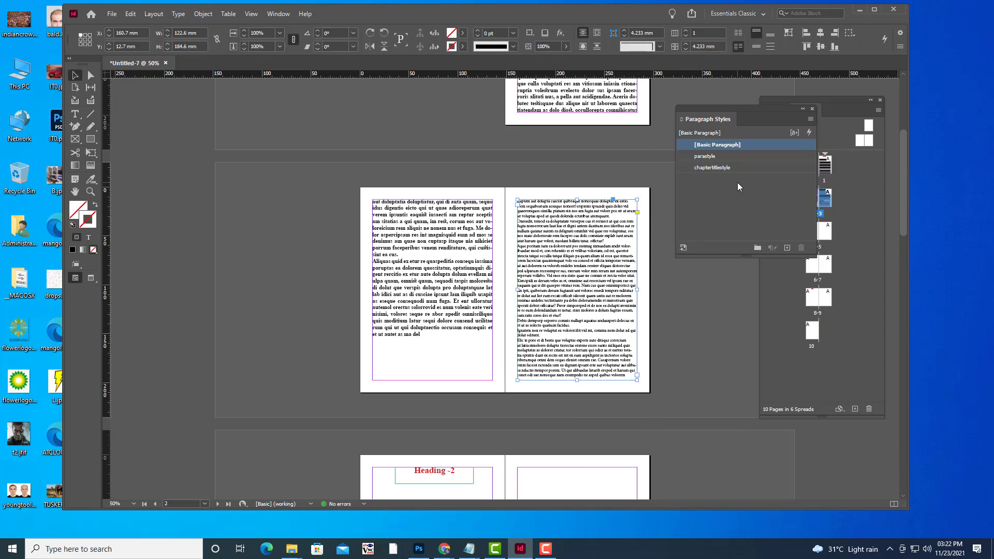
click(744, 156)
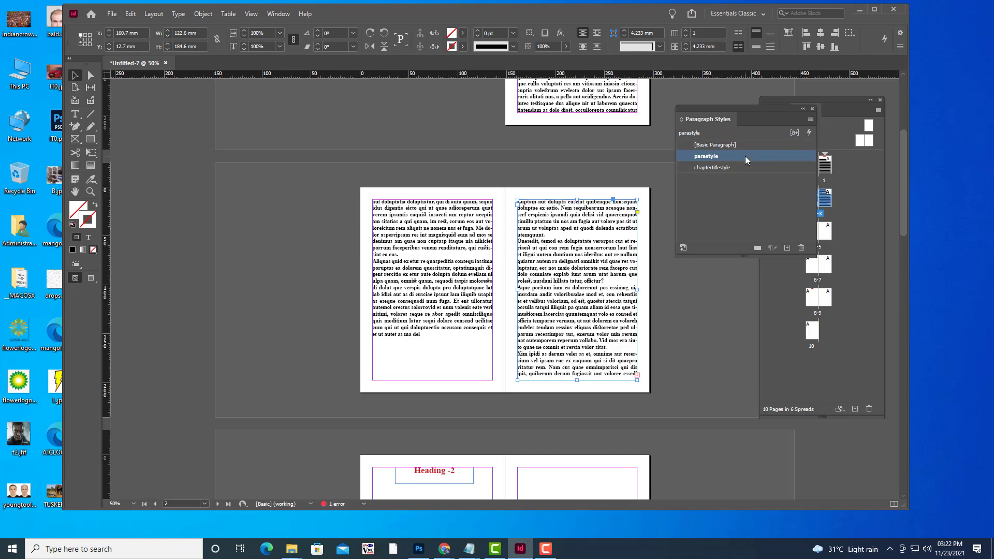
Flow page 3's overset text into a new frame below Heading -2 on page 4, about 123 mm wide and 161 mm high
scroll(614, 173, down, 4)
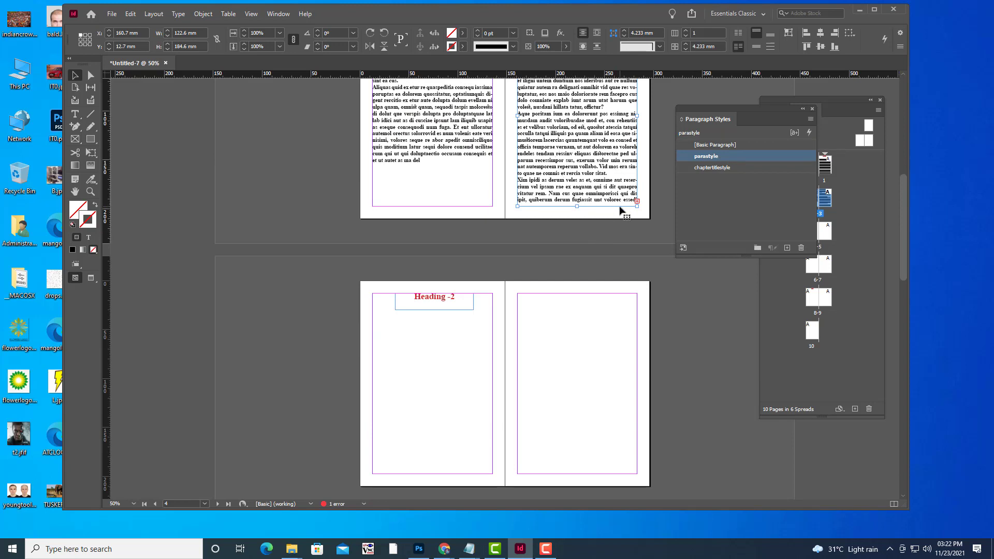
scroll(620, 210, down, 2)
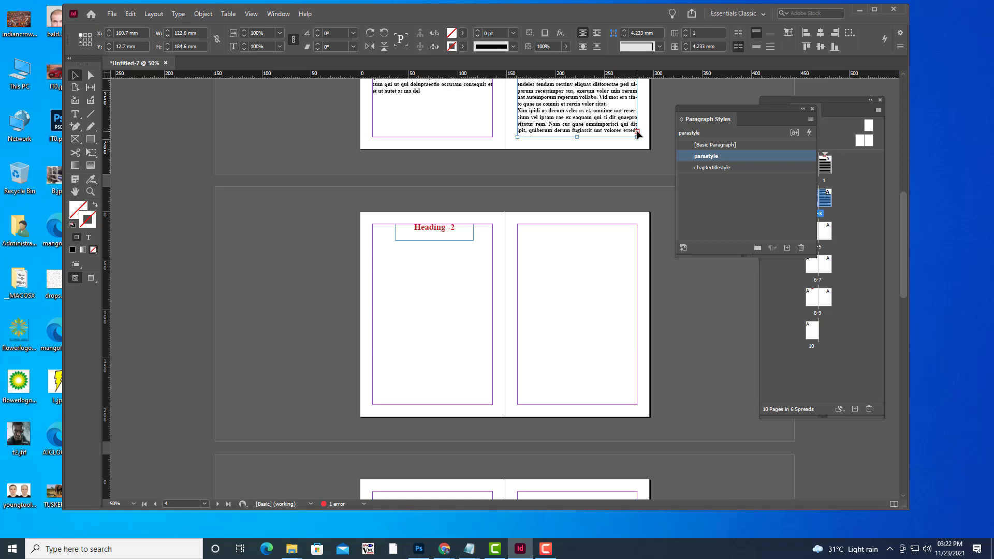
click(637, 131)
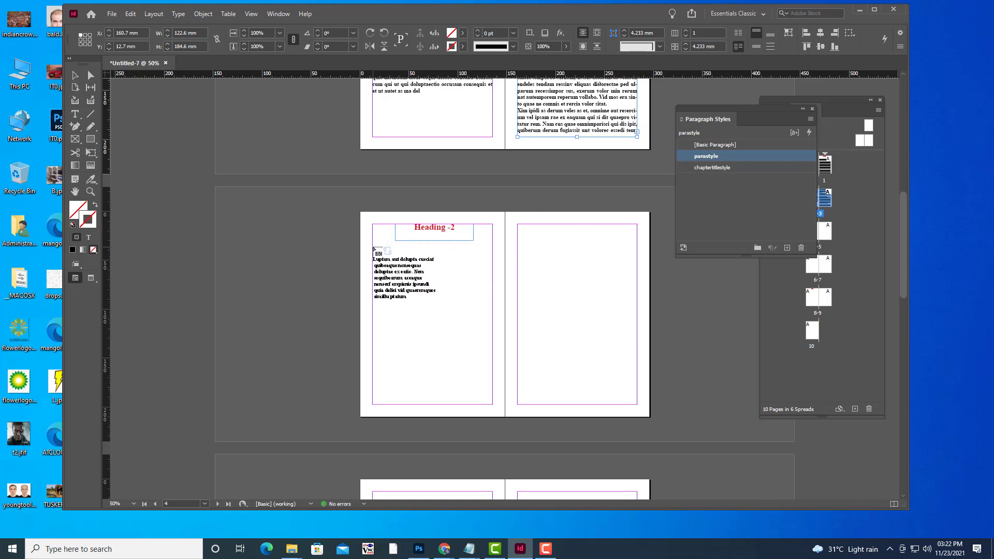
drag(373, 249, 492, 408)
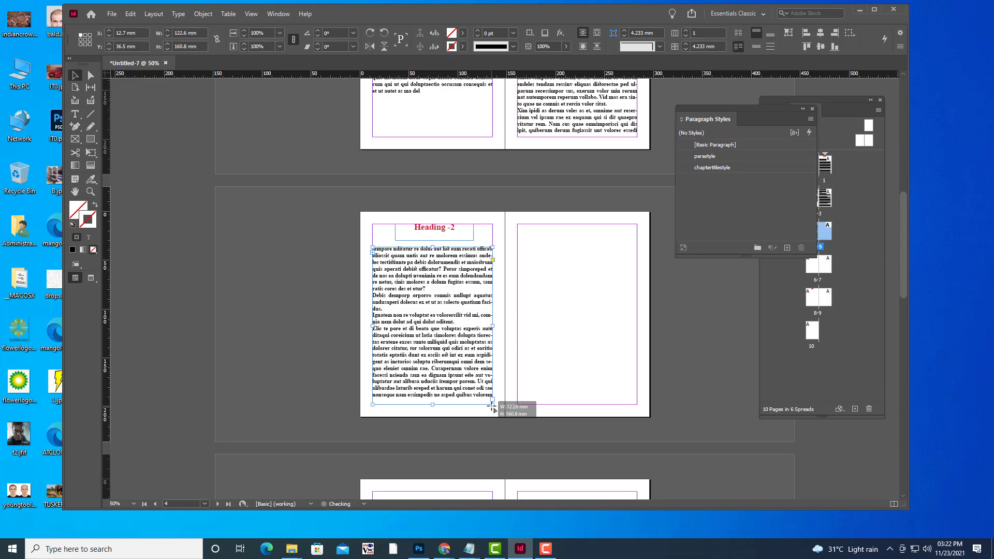
click(587, 174)
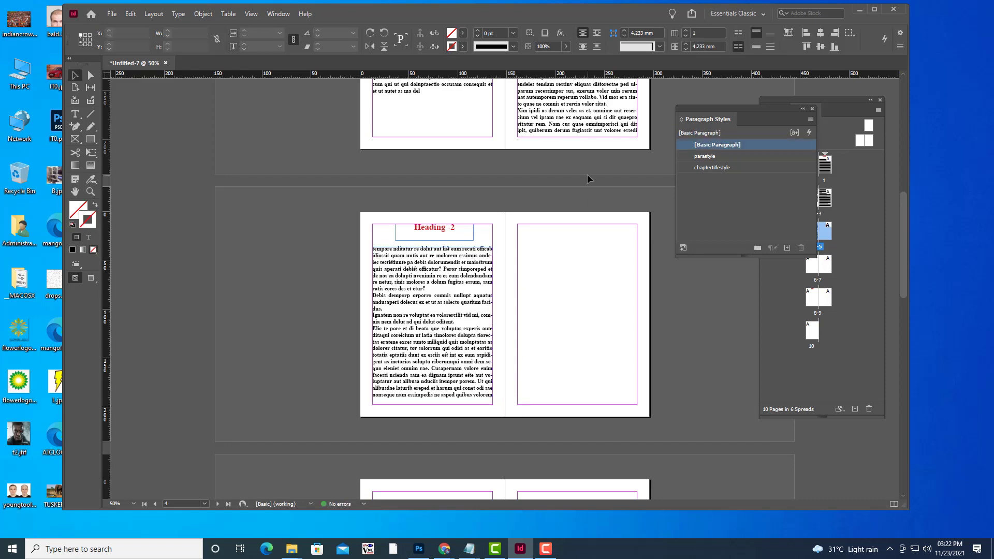
Draw a text frame filling page 5's margins, about 123 by 185 mm, and fill it with placeholder text
scroll(594, 197, down, 3)
scroll(595, 201, up, 3)
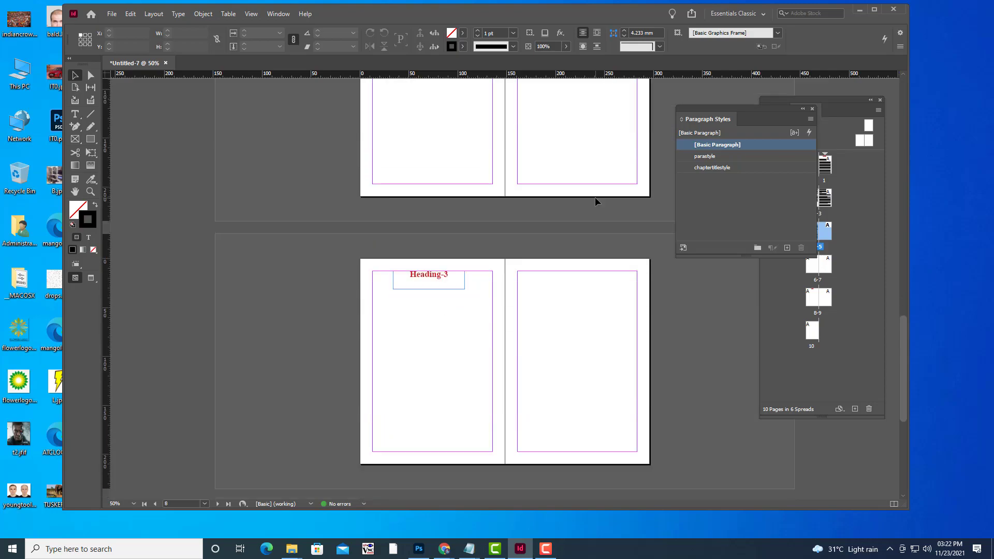
scroll(595, 201, up, 10)
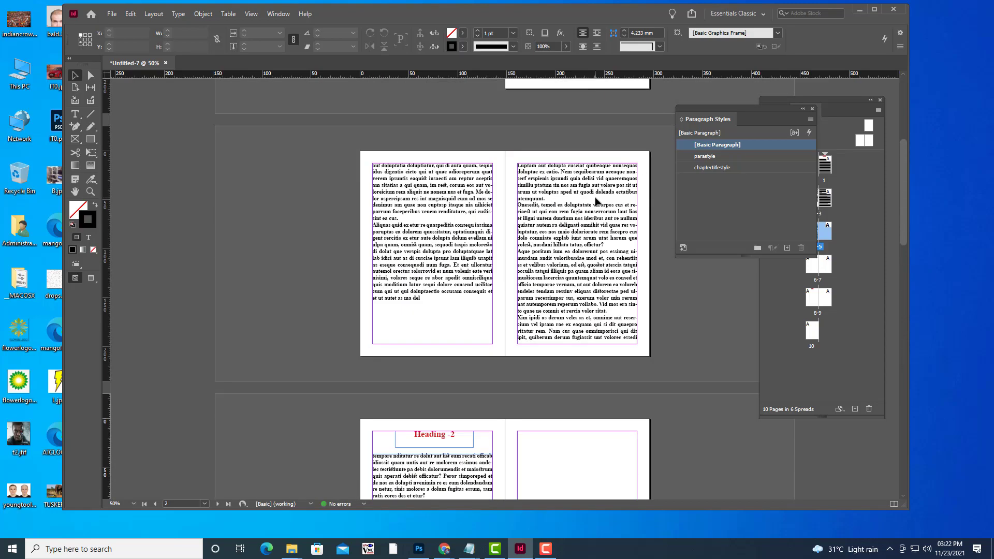
scroll(595, 201, down, 10)
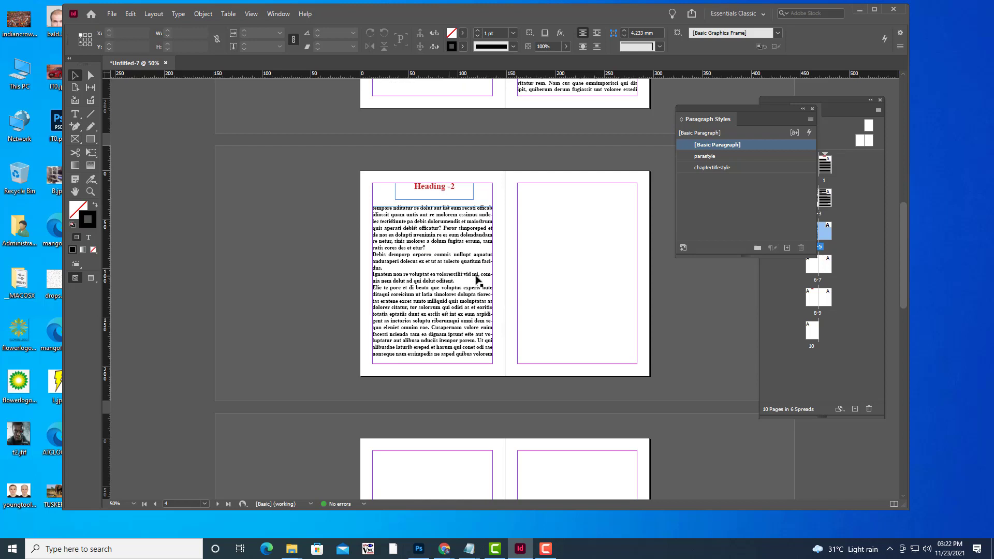
click(75, 114)
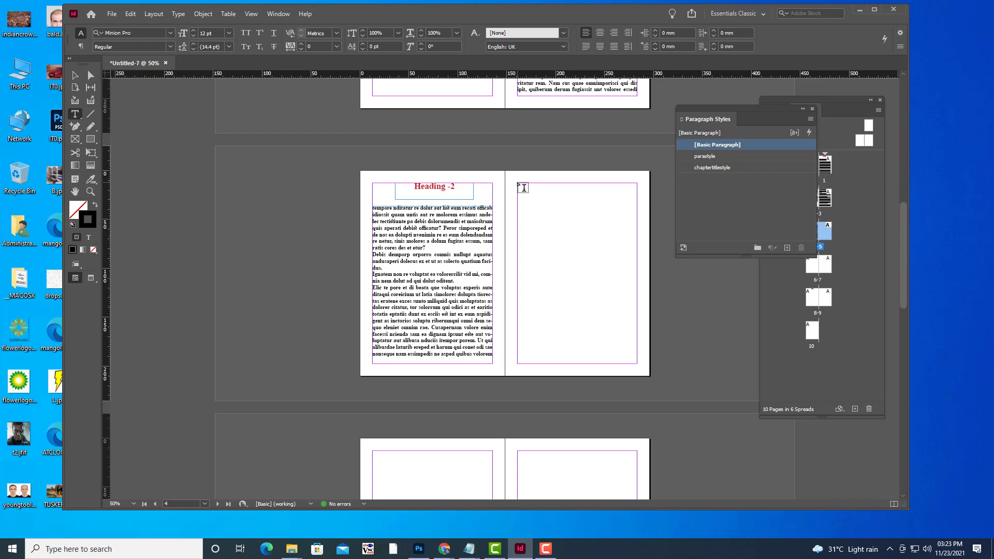
drag(522, 187, 638, 366)
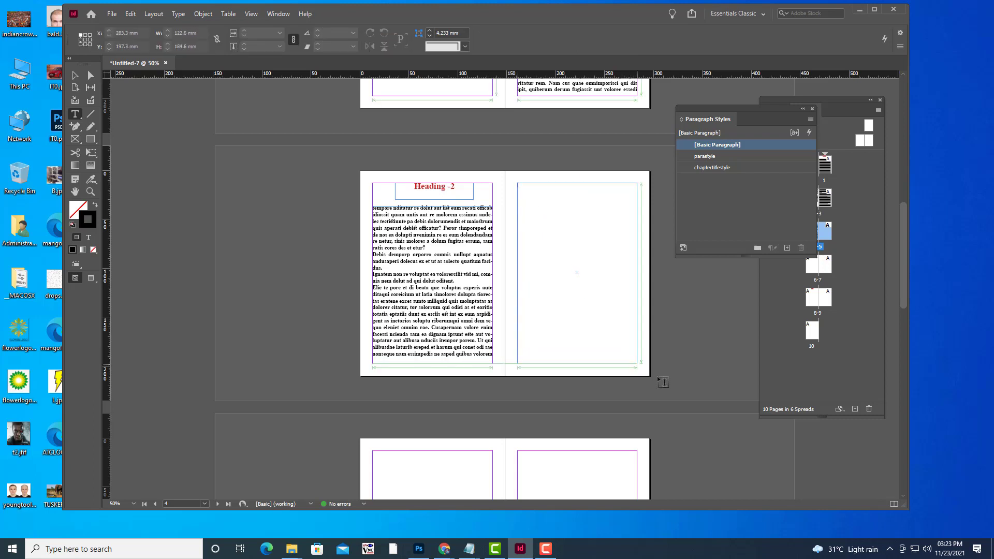
right_click(584, 244)
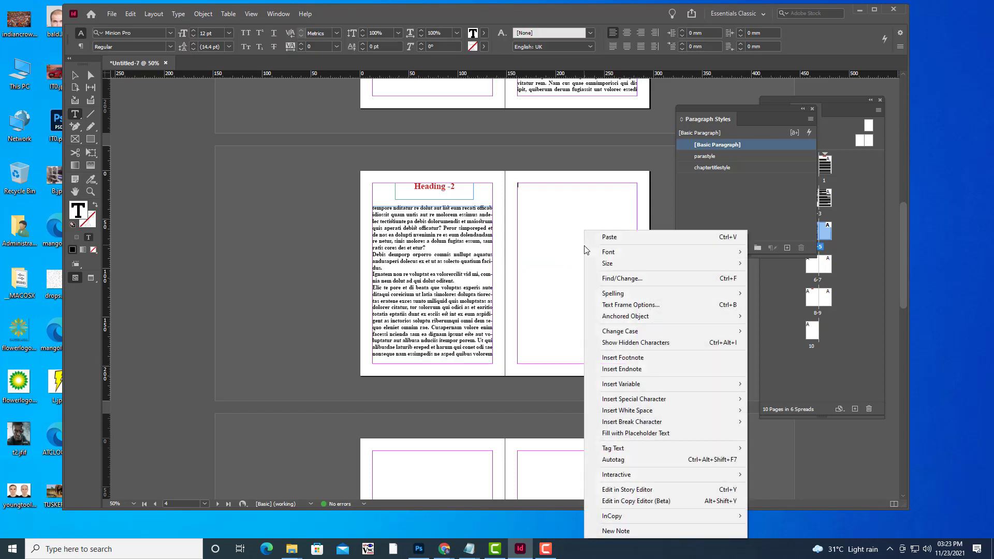
click(658, 434)
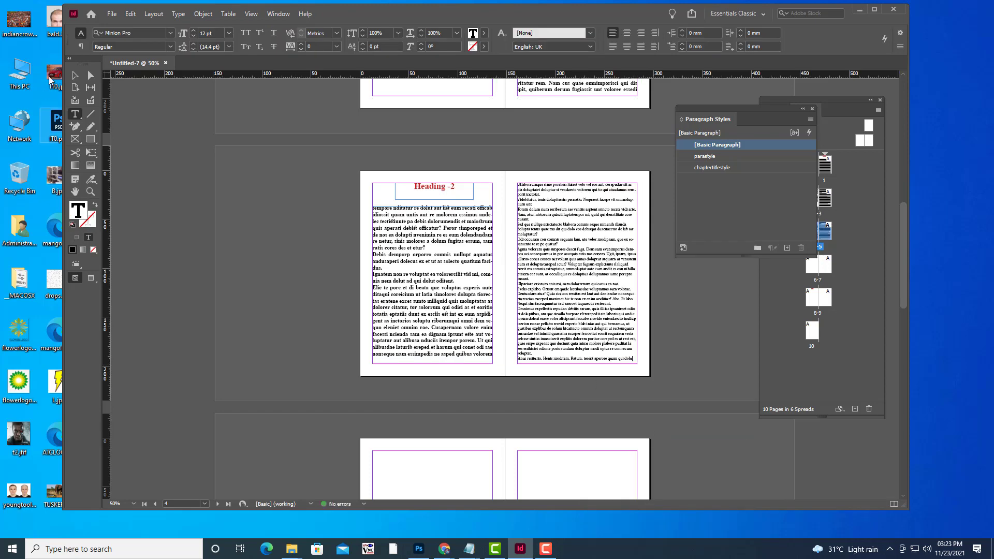
Apply the parastyle paragraph style to the placeholder text frame on page 5
click(75, 75)
click(617, 293)
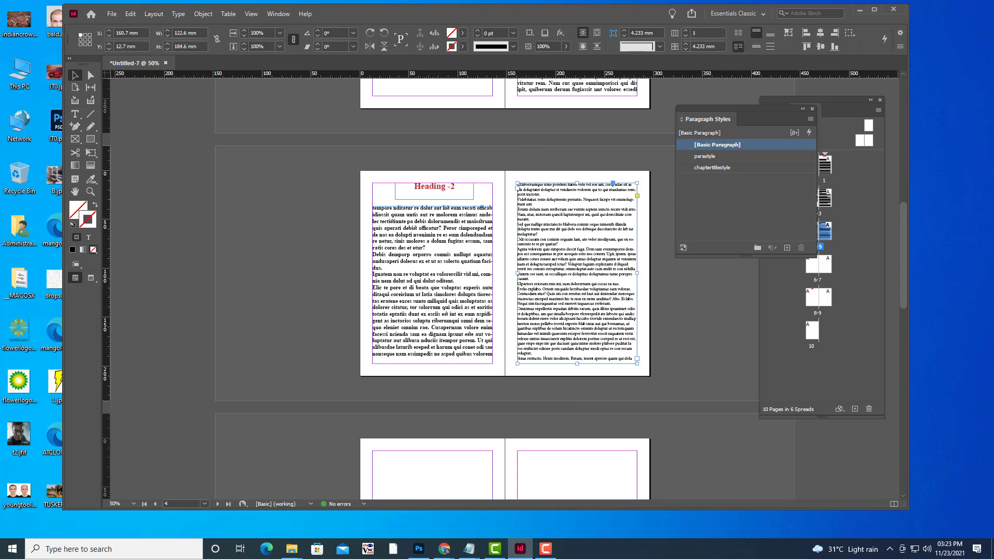
click(735, 157)
Flow page 5's overset text into a new frame filling page 6's margins, about 123 mm wide and 185 mm high
scroll(552, 233, down, 3)
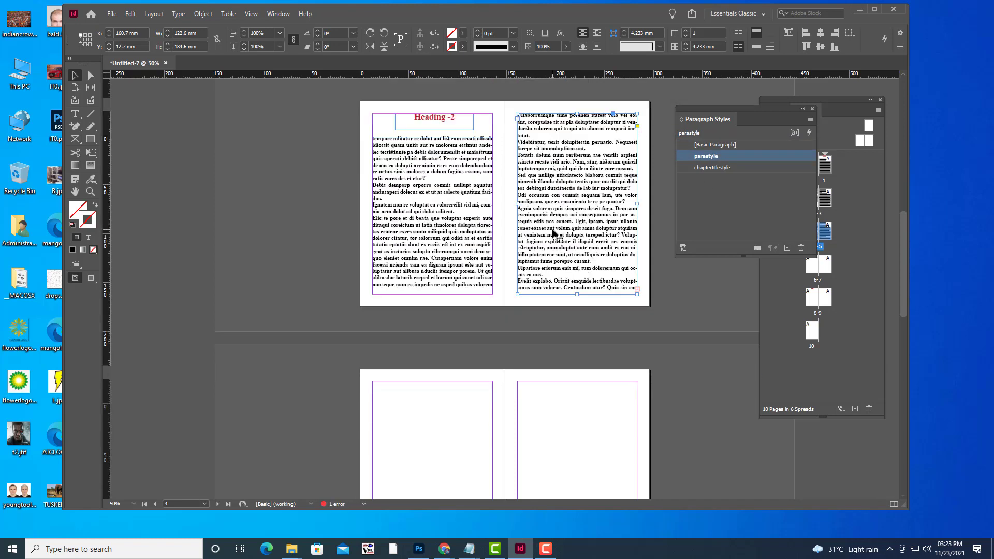
scroll(553, 233, down, 1)
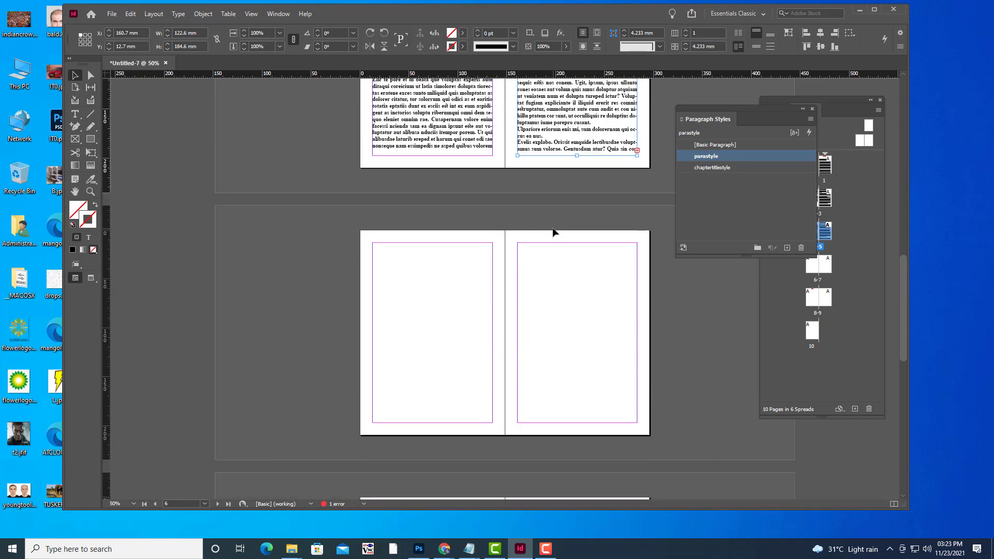
click(637, 151)
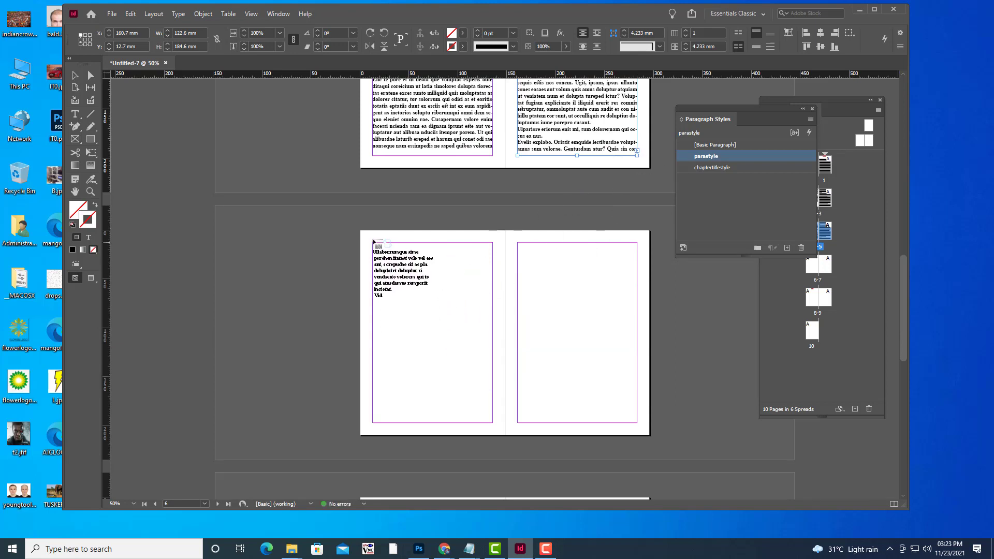
click(373, 243)
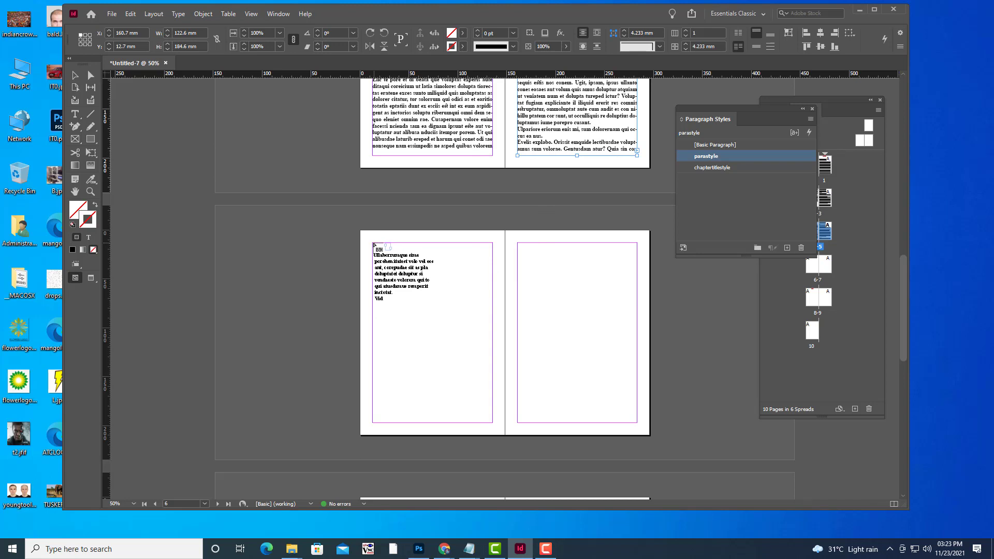
key(ctrl+z)
drag(418, 294, 494, 425)
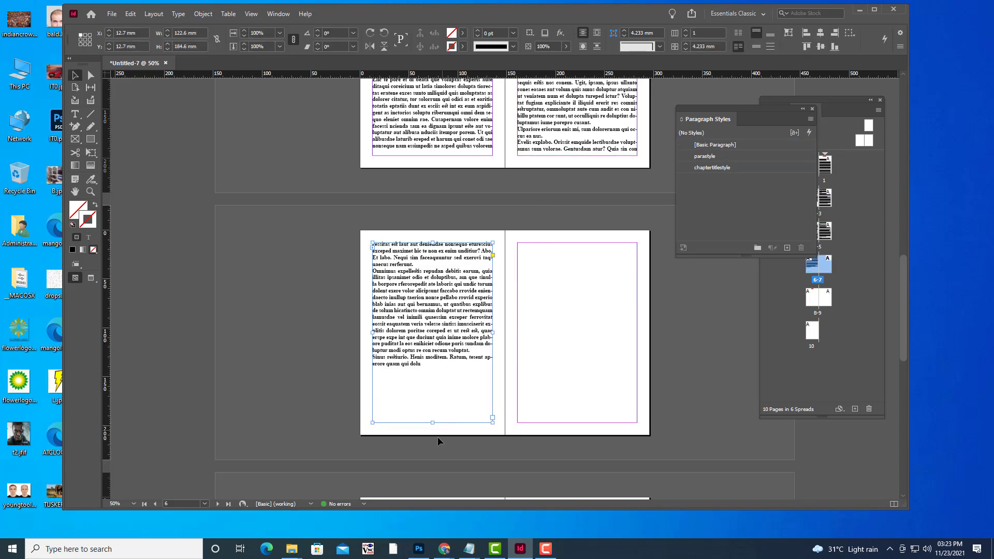
Shorten the text frame on page 6 from its lower edge so it ends just below the last line of text
drag(432, 424, 432, 367)
click(562, 204)
scroll(562, 204, up, 10)
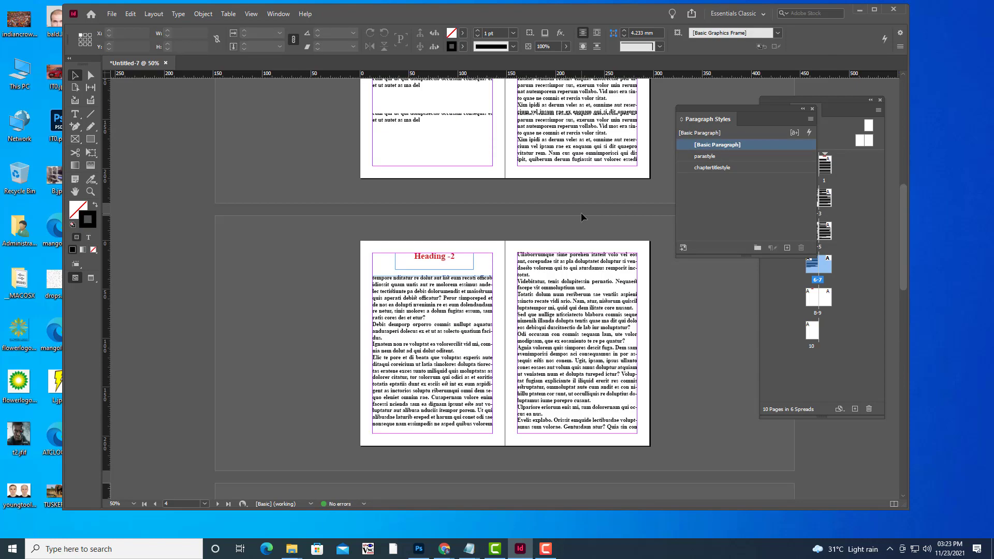
Review the styled headings and the flowed body text on the pages from Heading -1 through Heading-3
scroll(582, 216, up, 5)
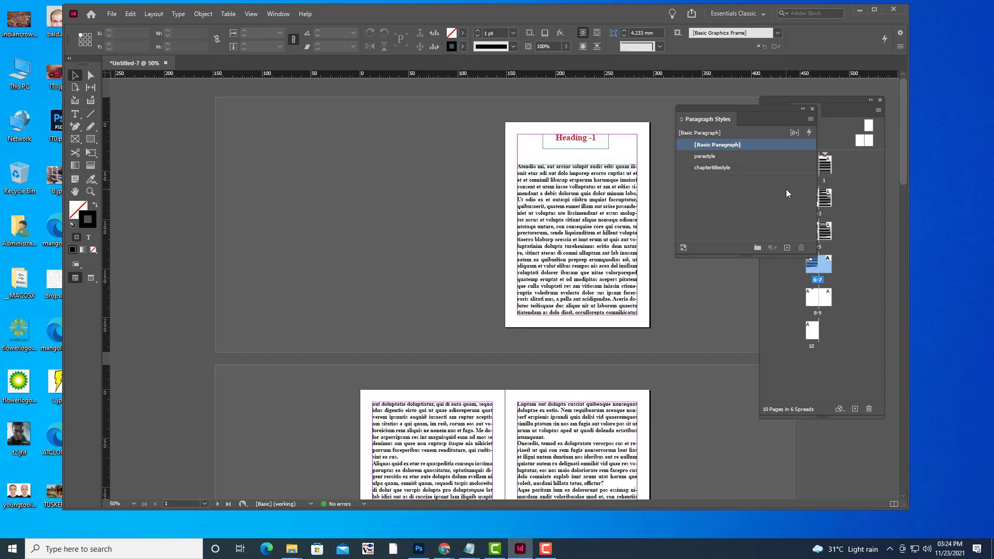
scroll(570, 265, down, 15)
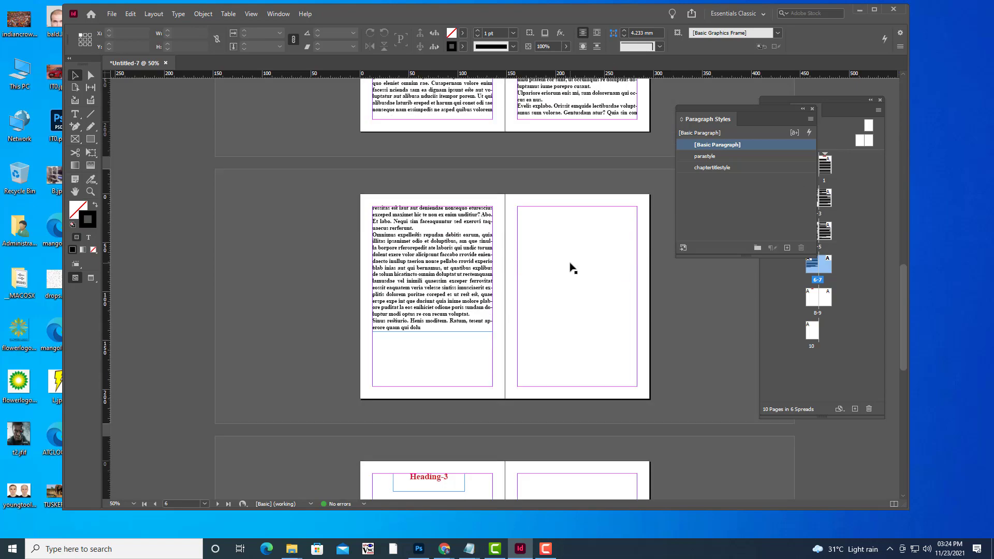
scroll(570, 266, down, 3)
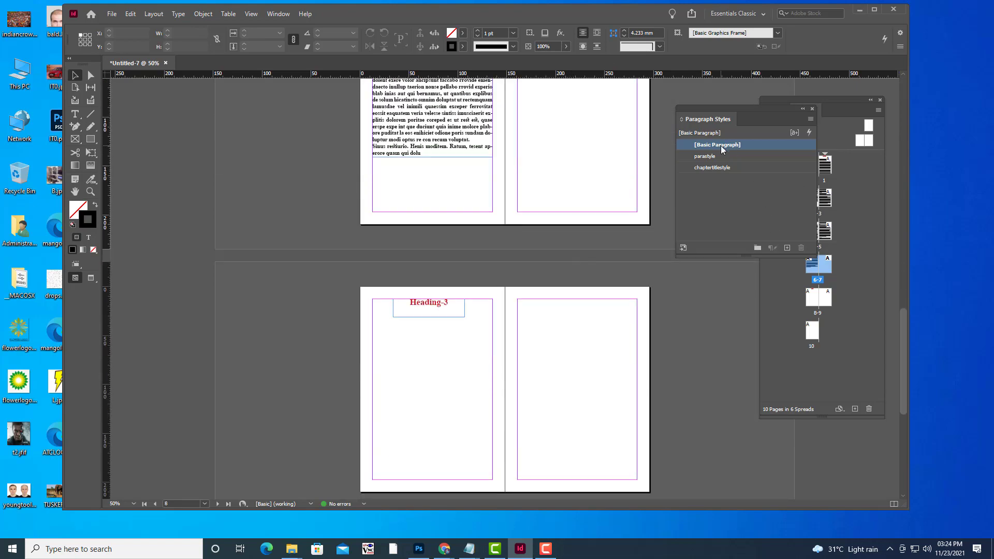
scroll(494, 299, up, 2)
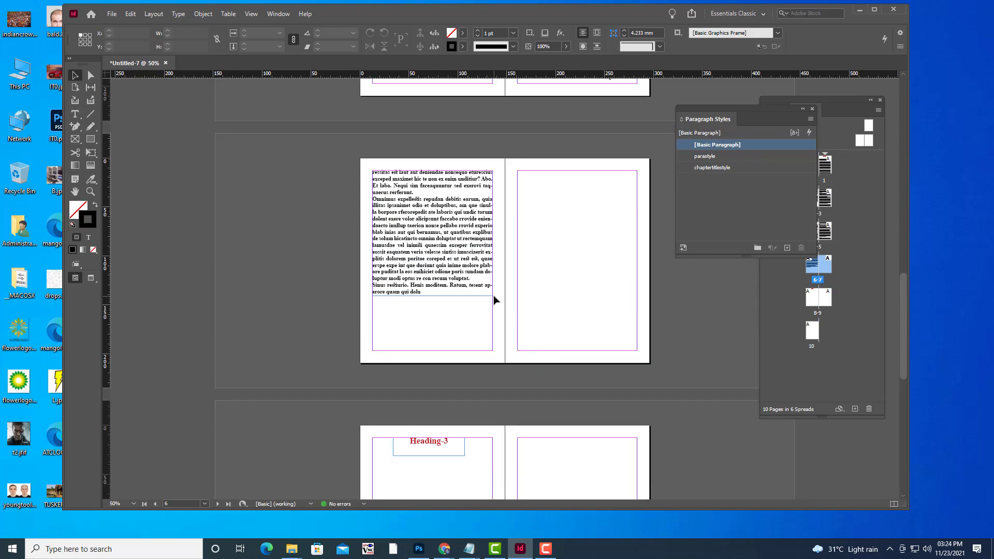
scroll(500, 302, down, 3)
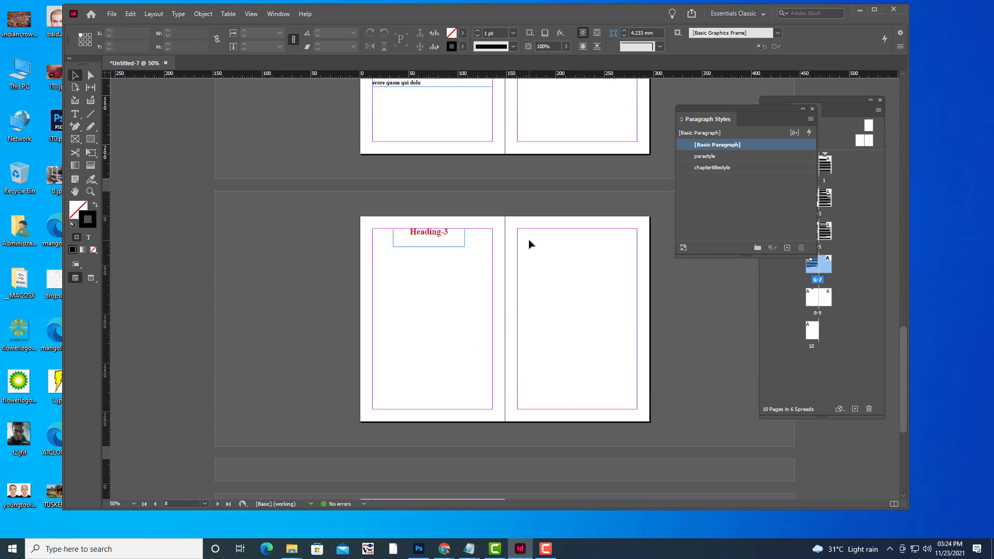
scroll(529, 244, down, 2)
scroll(529, 243, up, 2)
scroll(529, 243, up, 1)
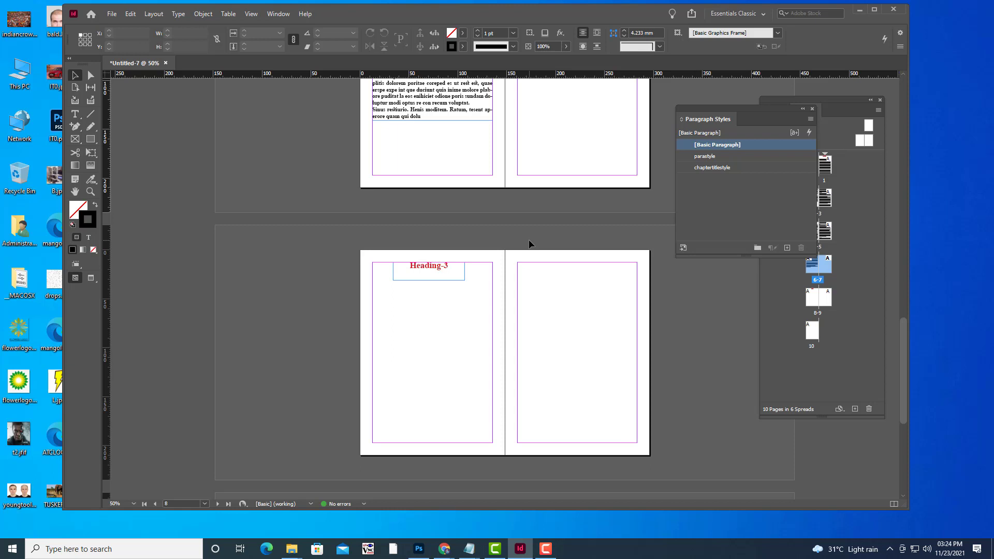
Draw a text frame about 58 mm wide and 13 mm high below Heading-3 on page 8 and enter "Subheading"
key(ctrl+equal)
scroll(463, 280, down, 2)
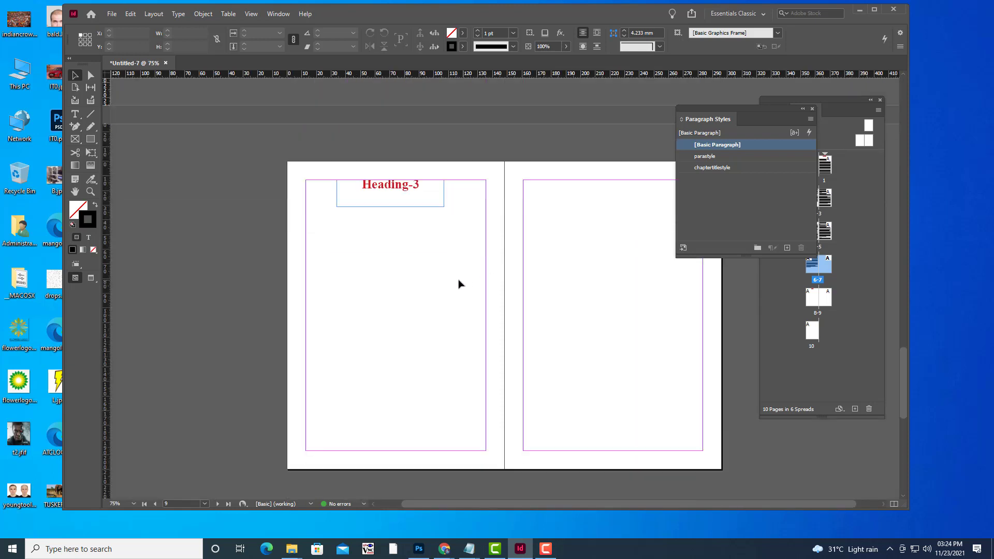
click(75, 114)
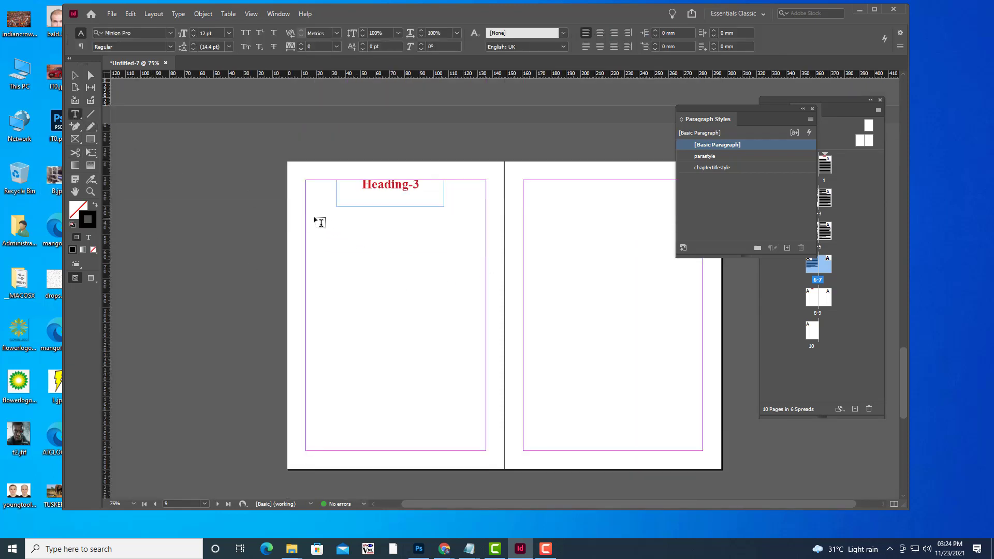
drag(309, 220, 390, 239)
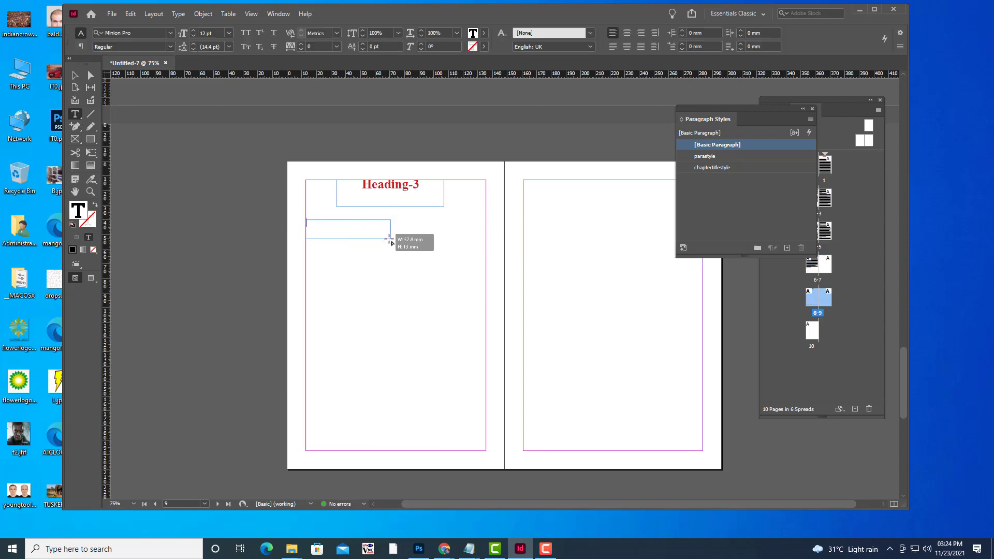
text(Subheading)
click(75, 75)
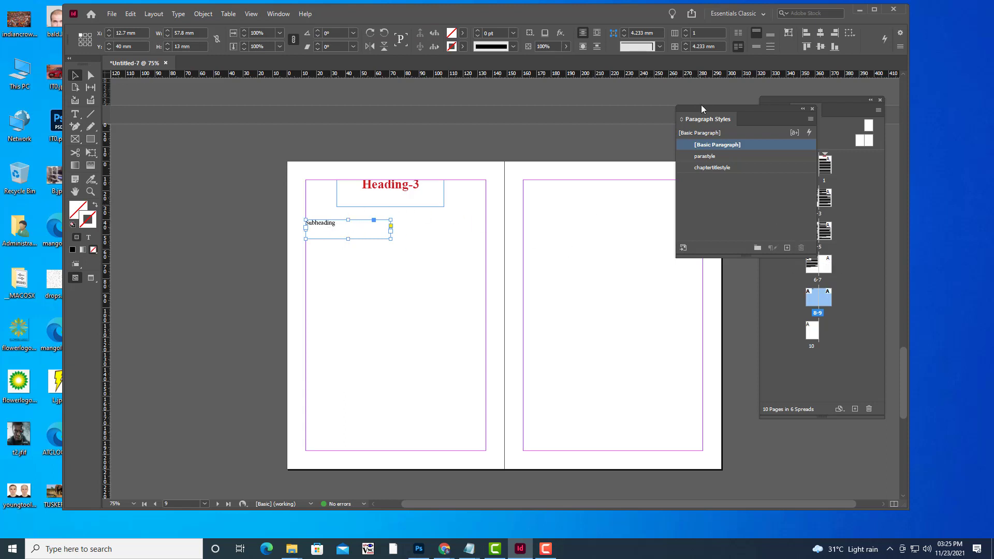
Create a new paragraph style named subheading and apply it to the Subheading text frame
drag(701, 105, 684, 115)
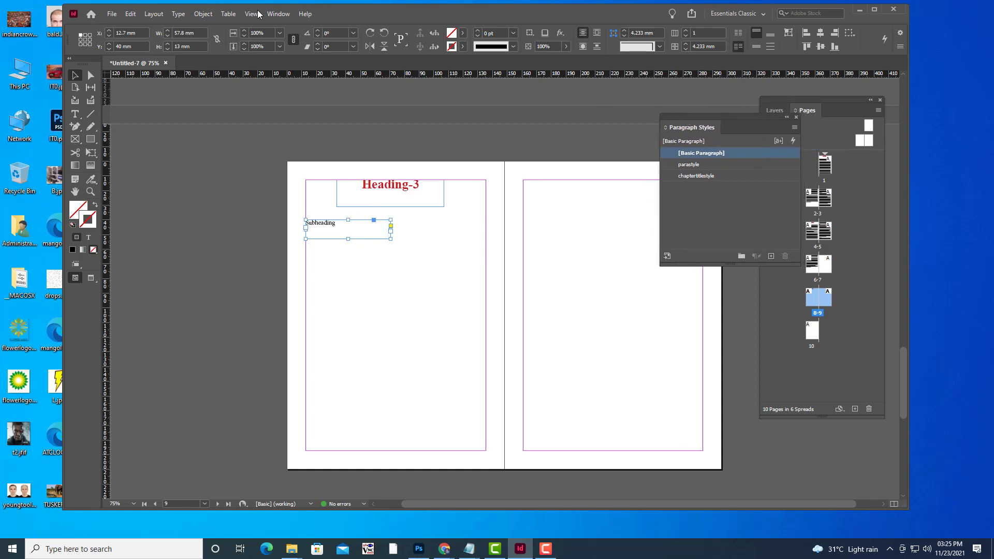
click(277, 13)
mouse_move(324, 267)
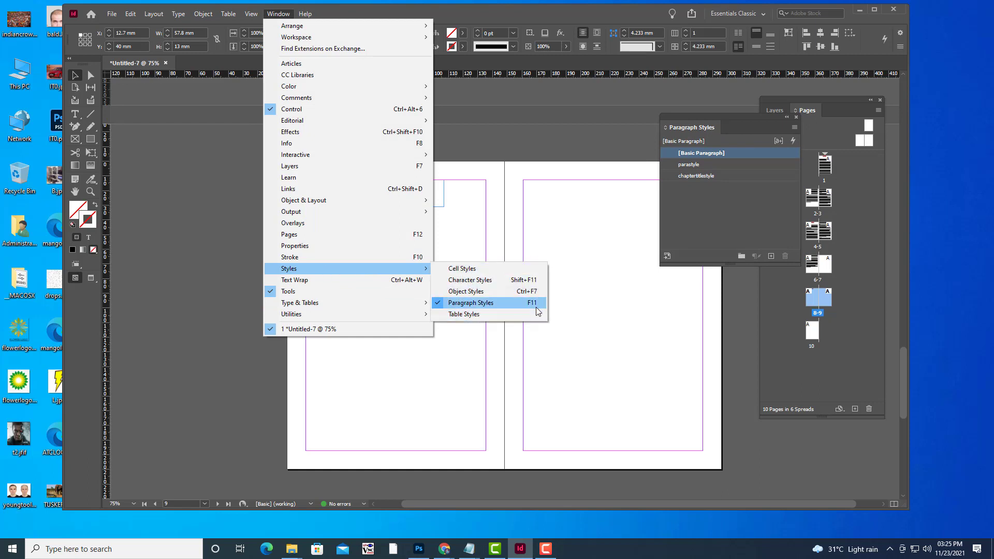
click(755, 207)
drag(722, 112, 693, 109)
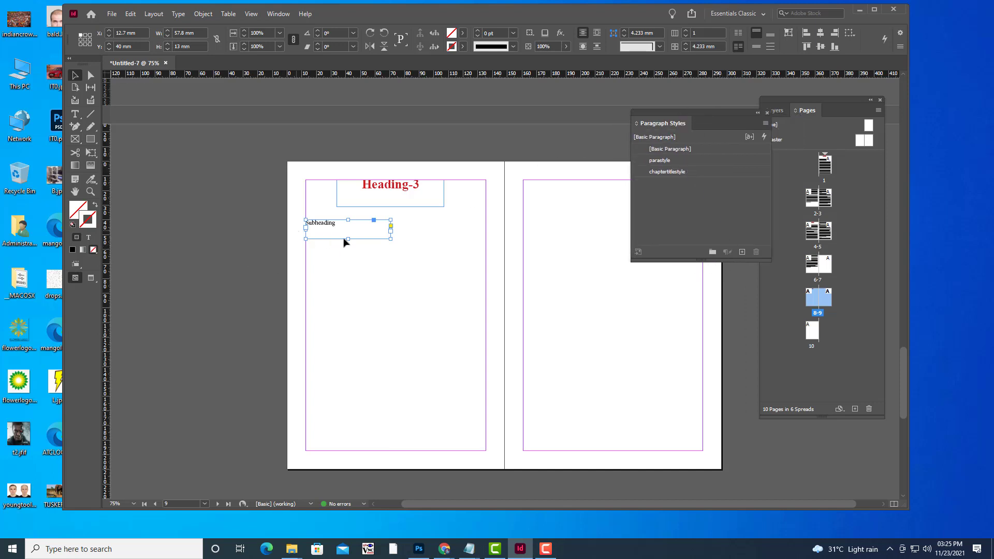
click(743, 252)
click(696, 184)
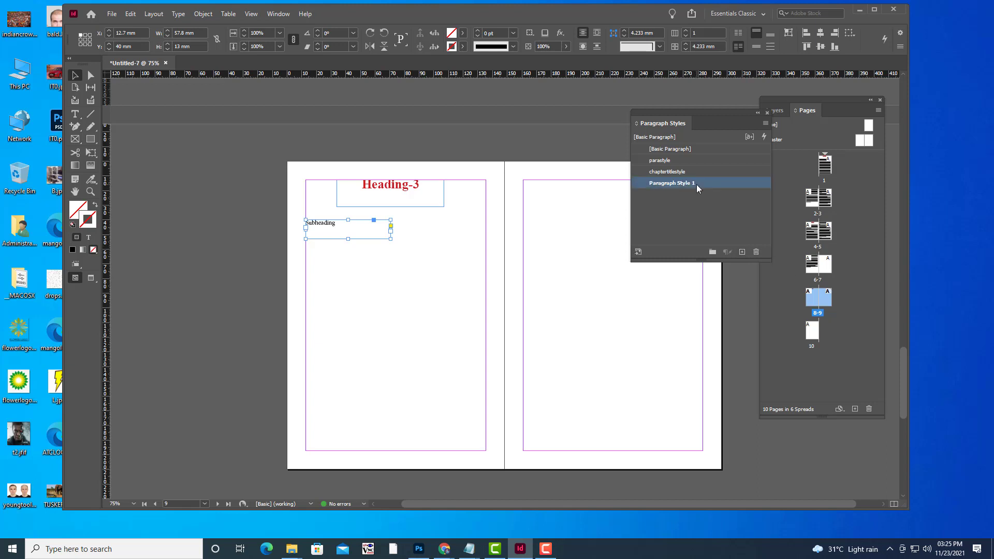
double_click(696, 185)
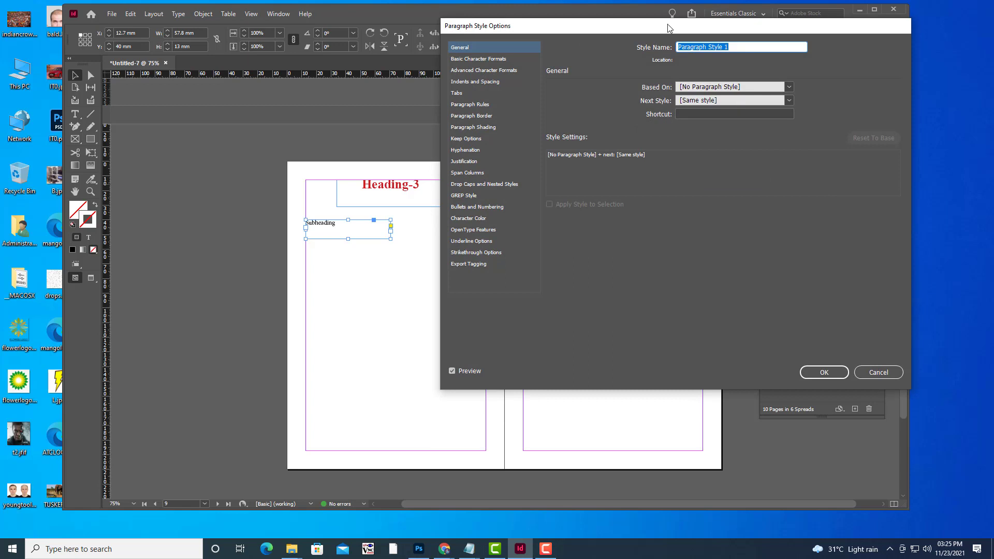
drag(670, 26, 654, 55)
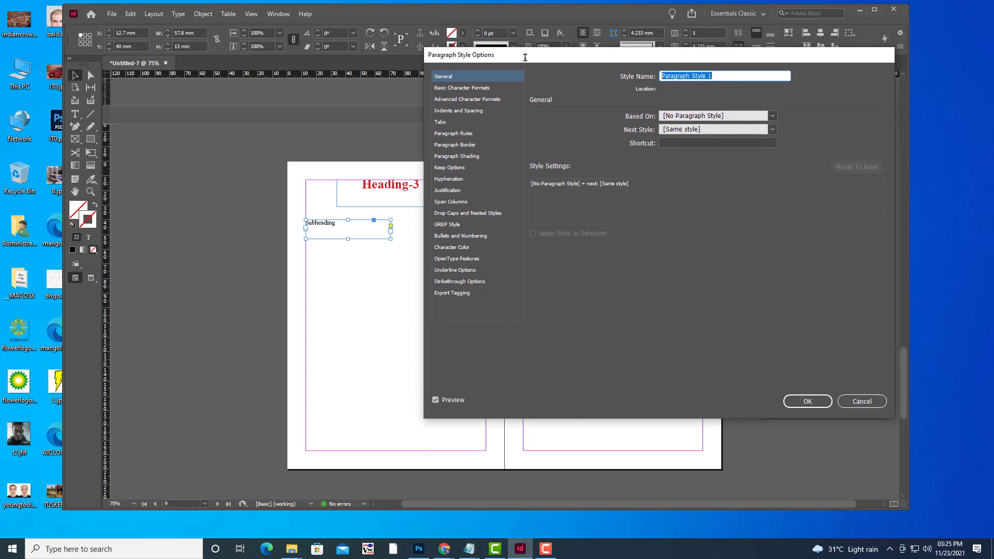
text(subheading)
Set the subheading style's font to Impact Regular at 14 pt
click(446, 91)
click(623, 122)
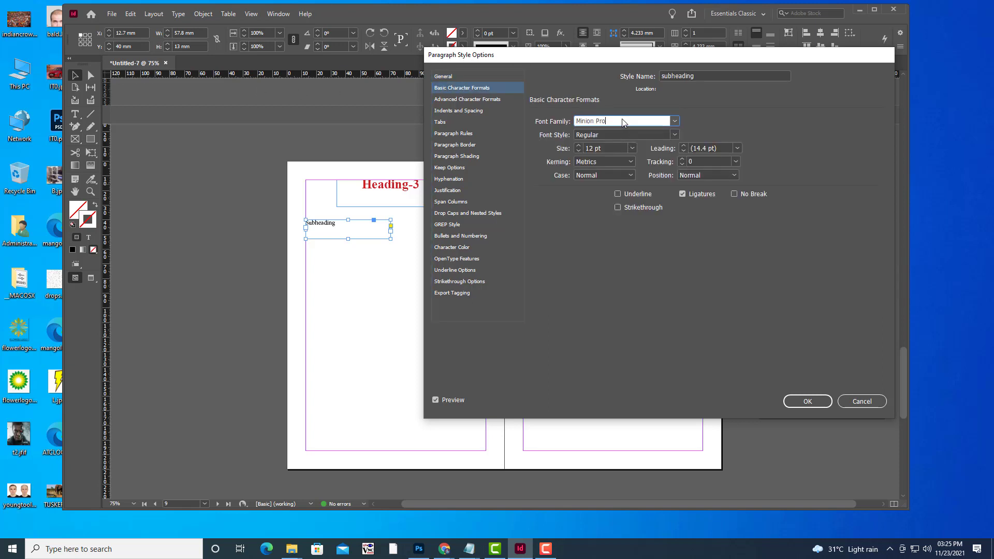
double_click(622, 118)
text(Impact)
click(674, 135)
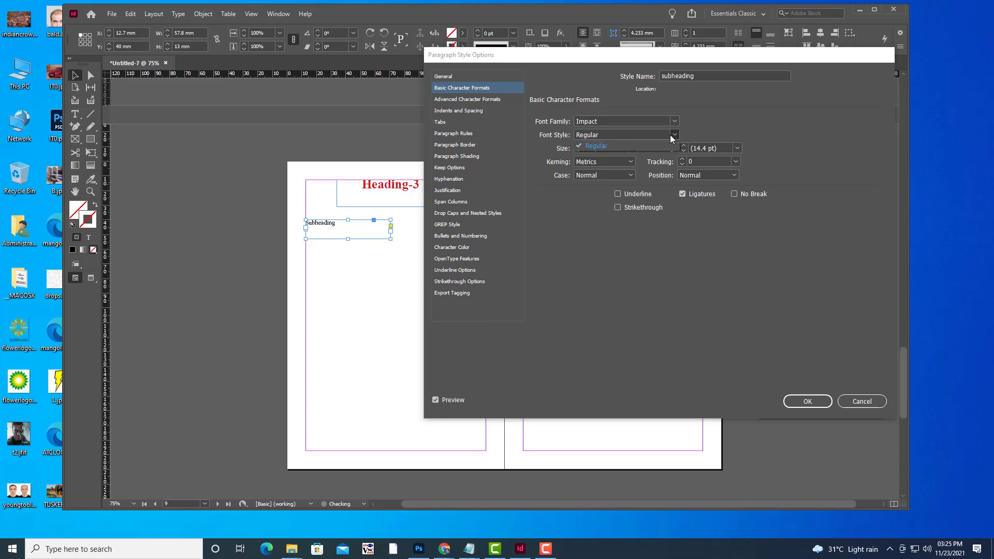
click(596, 146)
click(633, 148)
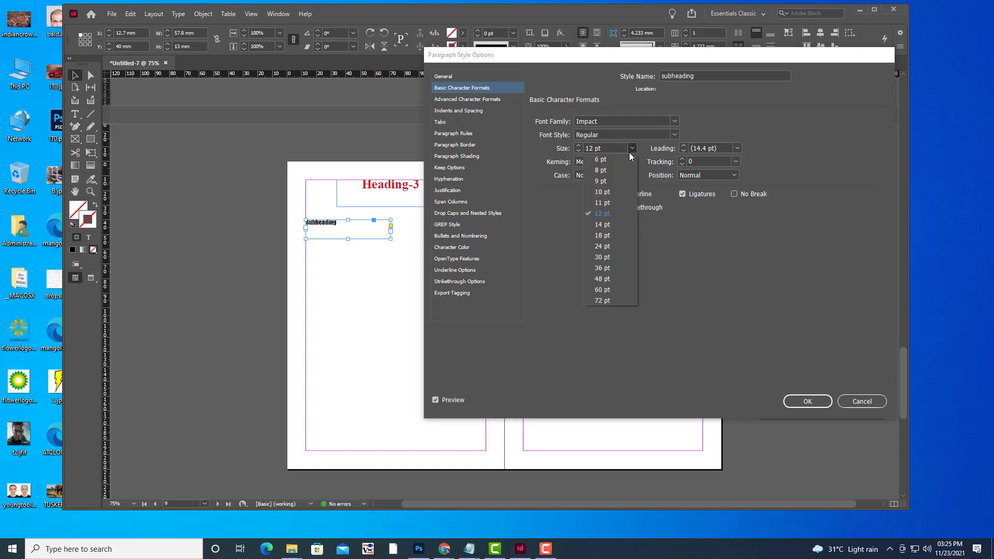
click(610, 224)
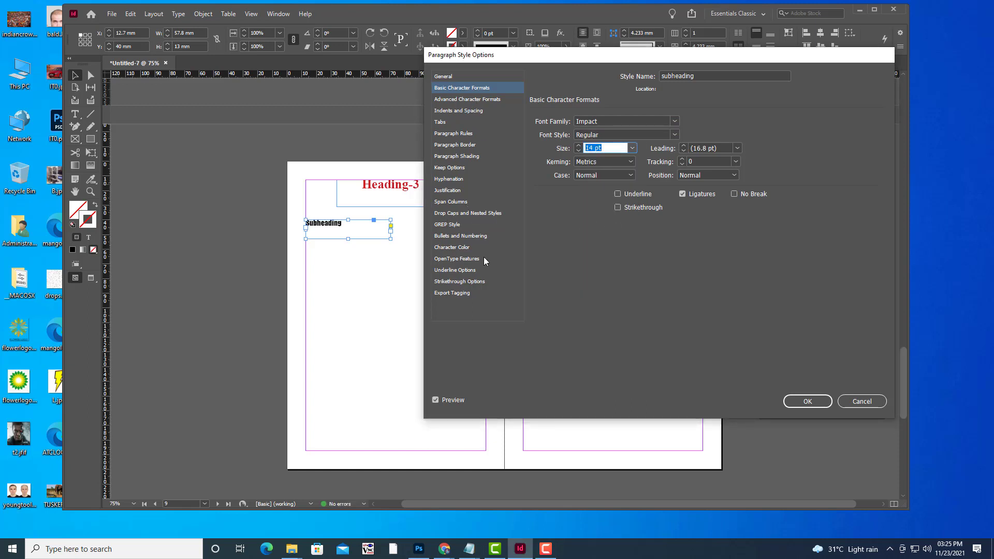
Set the subheading style's character color to the blue swatch C=100 M=90 Y=10 K=0
click(466, 249)
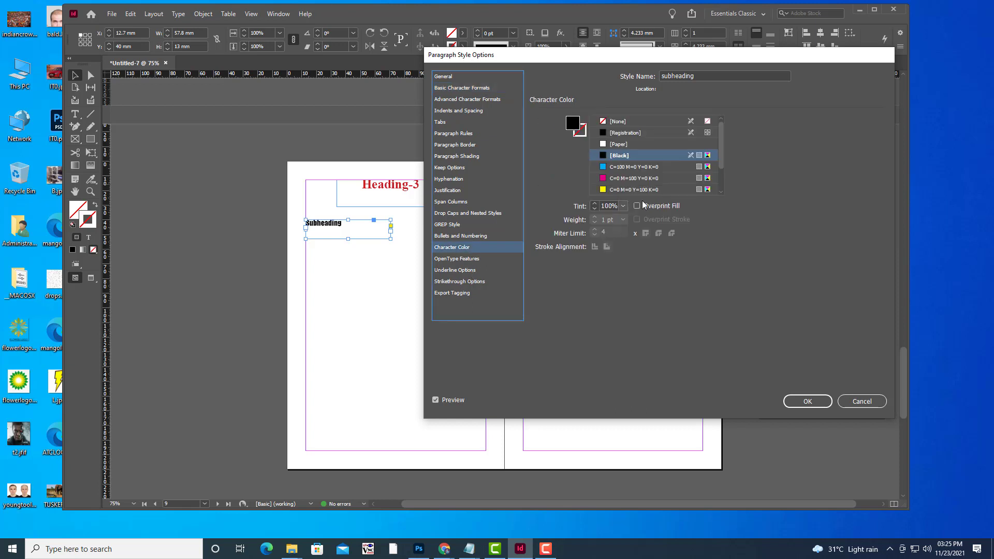
drag(724, 155, 722, 186)
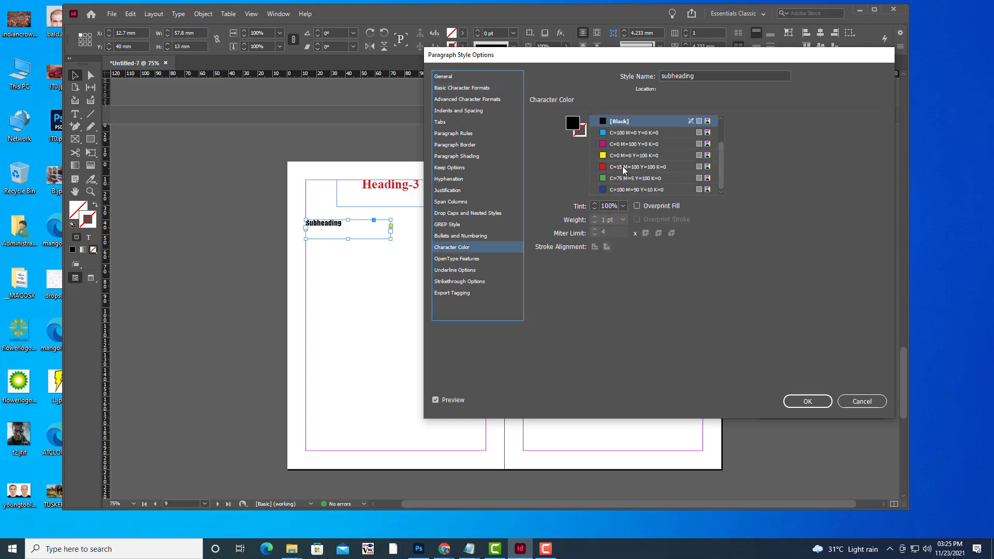
click(628, 190)
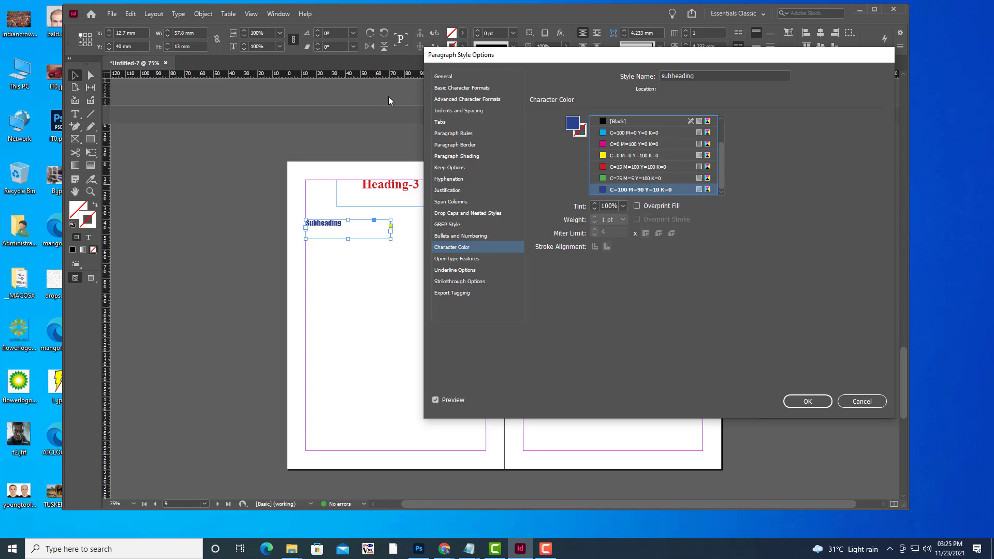
Set the subheading style's font size to 22 pt, save the style and deselect the frame
click(451, 89)
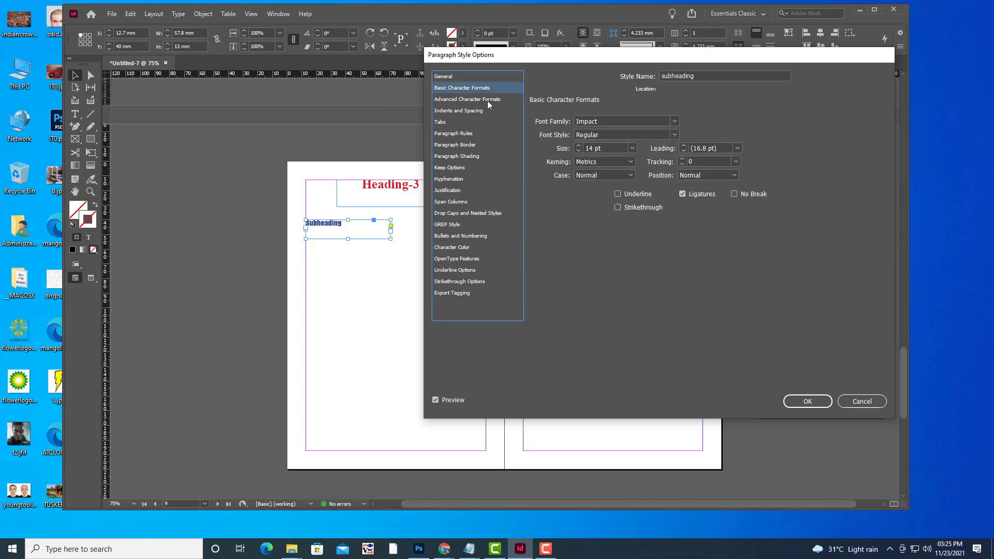
click(603, 148)
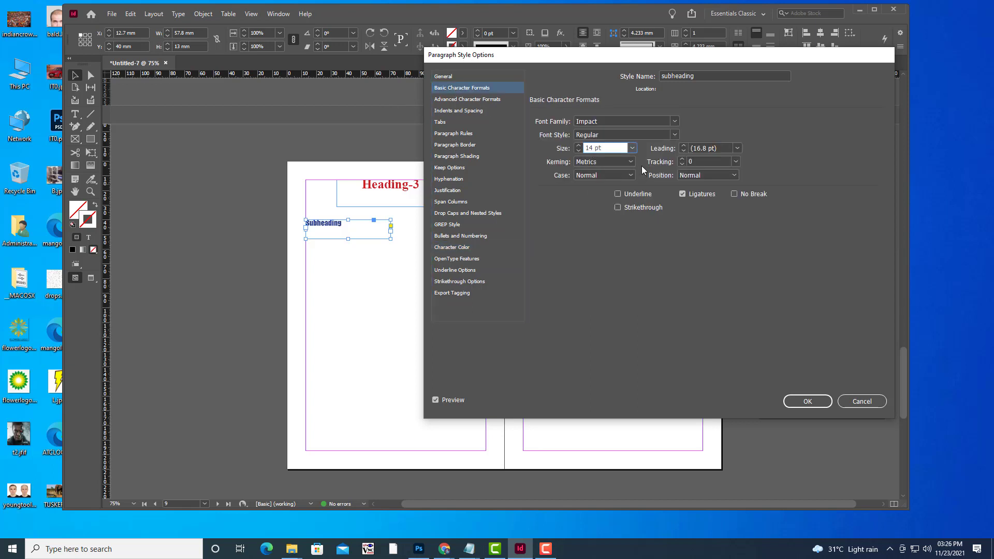
key(Up)
key(Up)
key(Up)
key(Up)
key(Up)
key(Up)
key(Up)
key(Up)
key(Up)
key(Up)
key(Up)
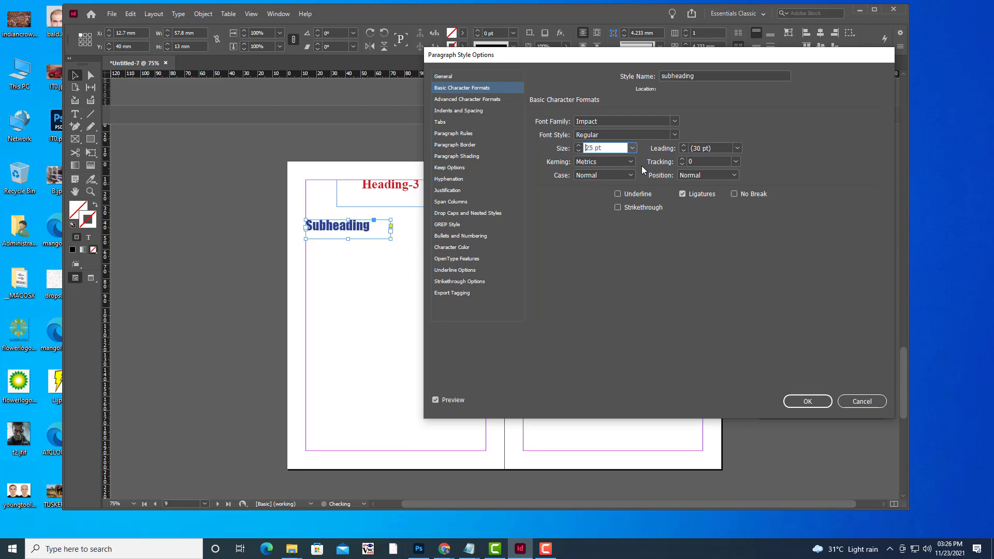
key(Down)
key(Down)
key(Down)
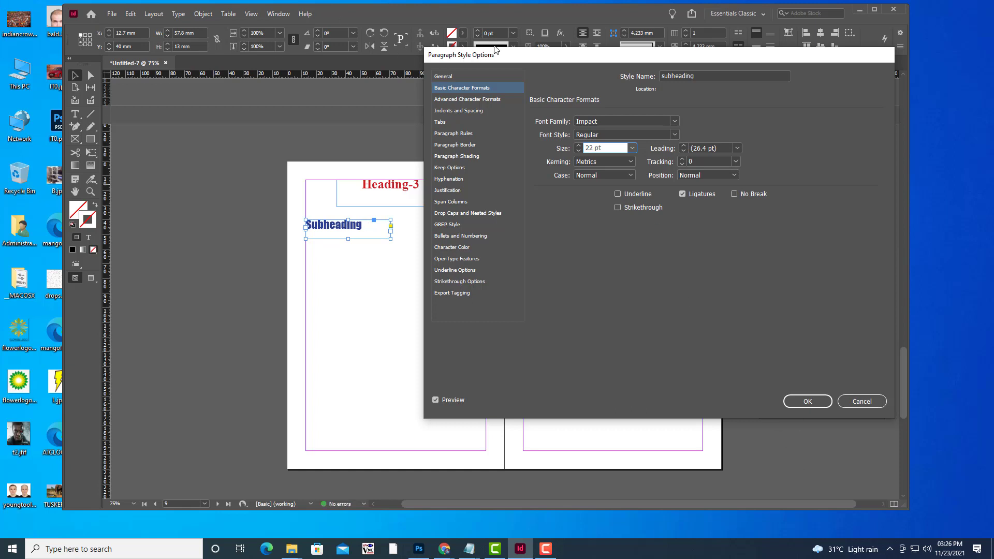
drag(494, 50, 481, 56)
click(786, 401)
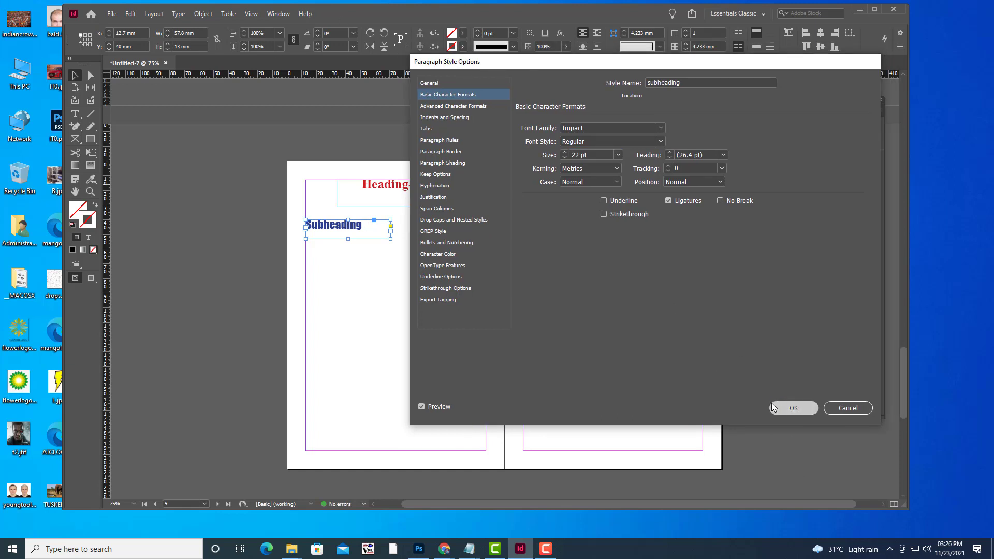
key(ctrl+shift+a)
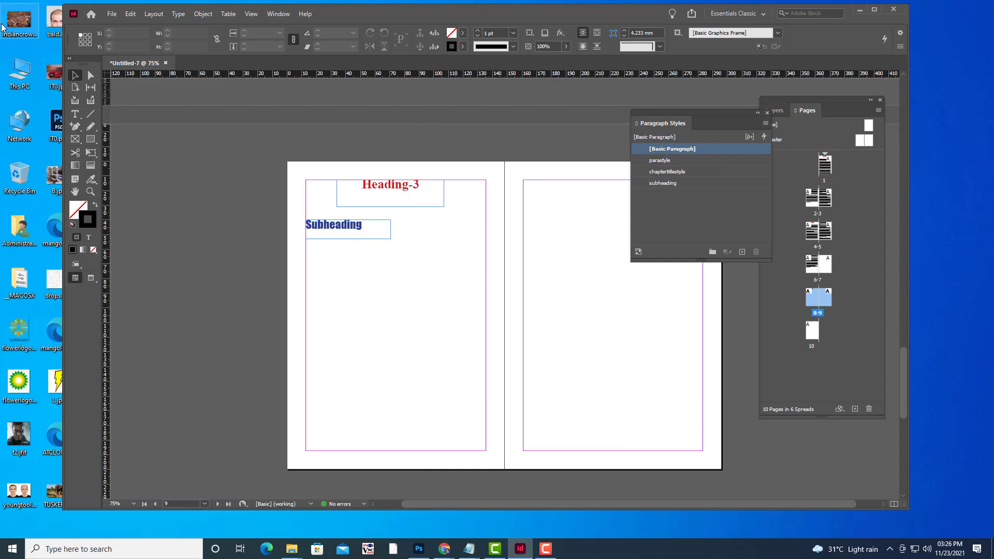
Add four pages after page 10 so the document has 14 pages
key(ctrl+minus)
key(ctrl+minus)
key(ctrl+minus)
key(ctrl+equal)
scroll(589, 186, down, 1)
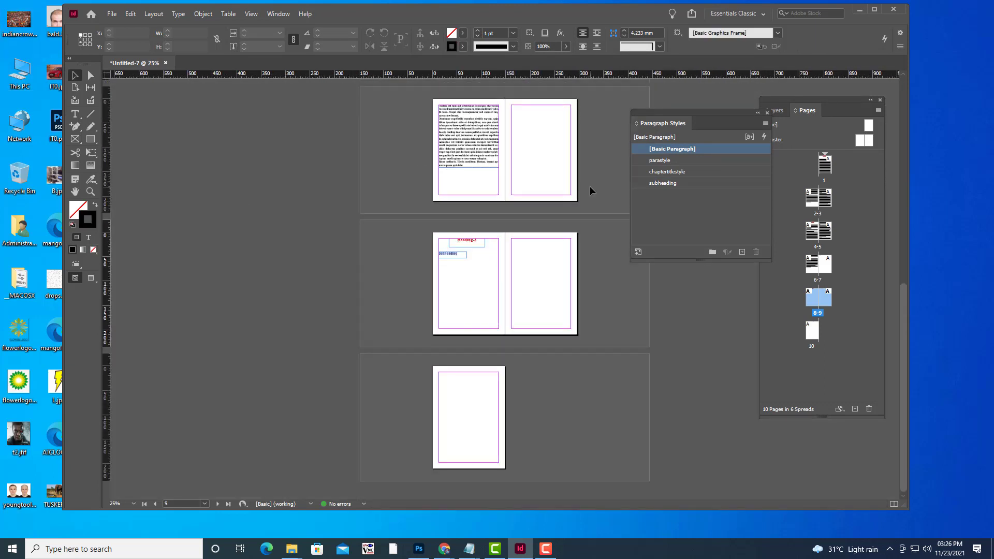
click(815, 333)
click(855, 408)
click(855, 409)
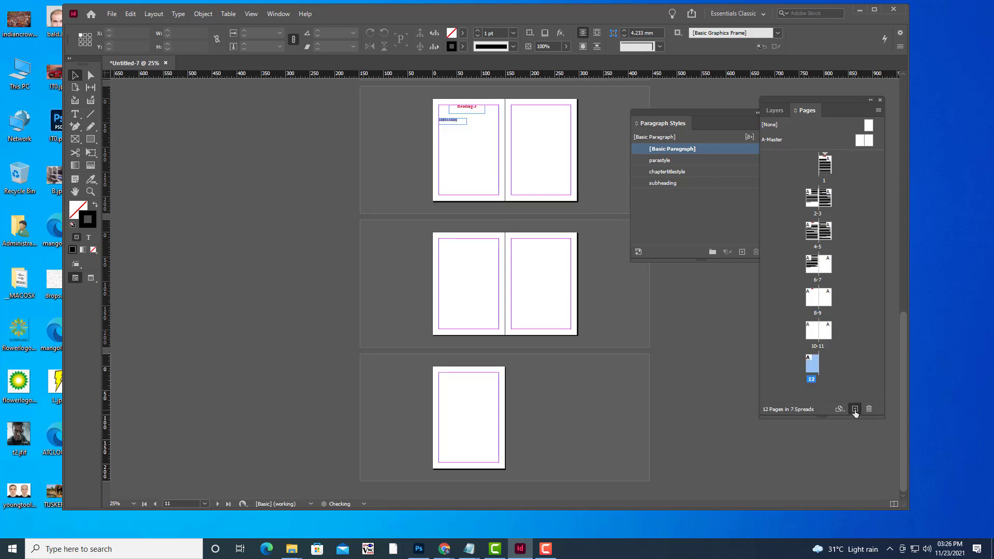
click(855, 408)
click(855, 408)
scroll(519, 249, up, 6)
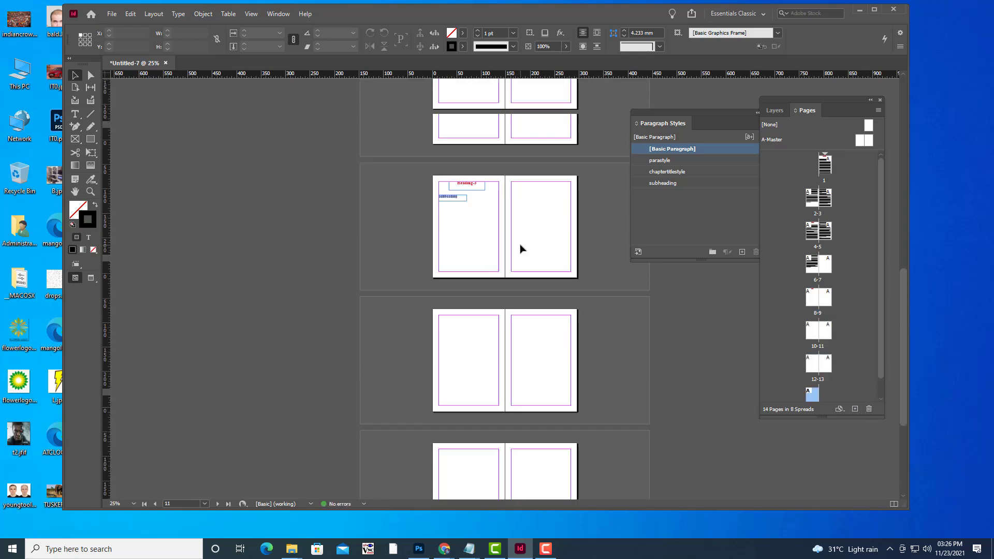
key(ctrl+equal)
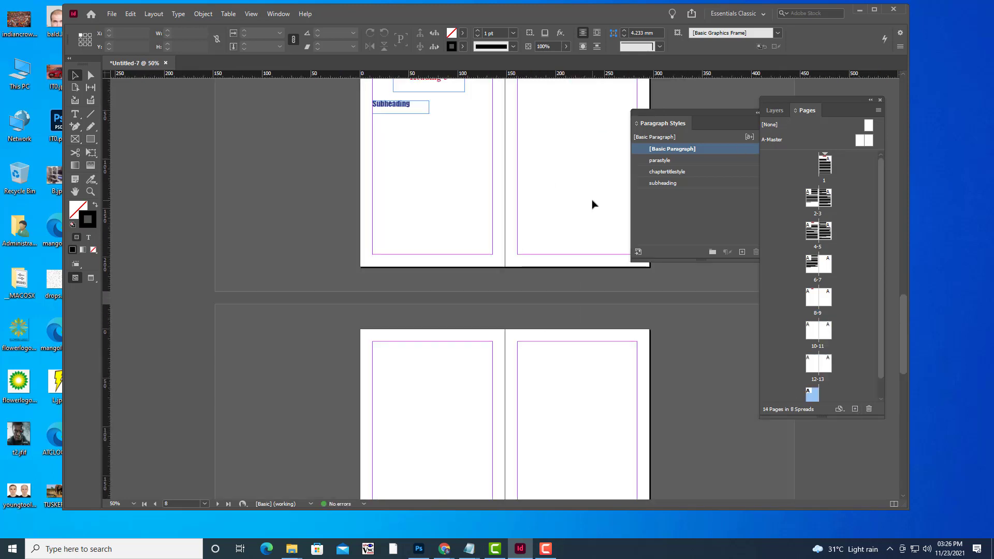
scroll(589, 200, down, 3)
scroll(589, 200, down, 4)
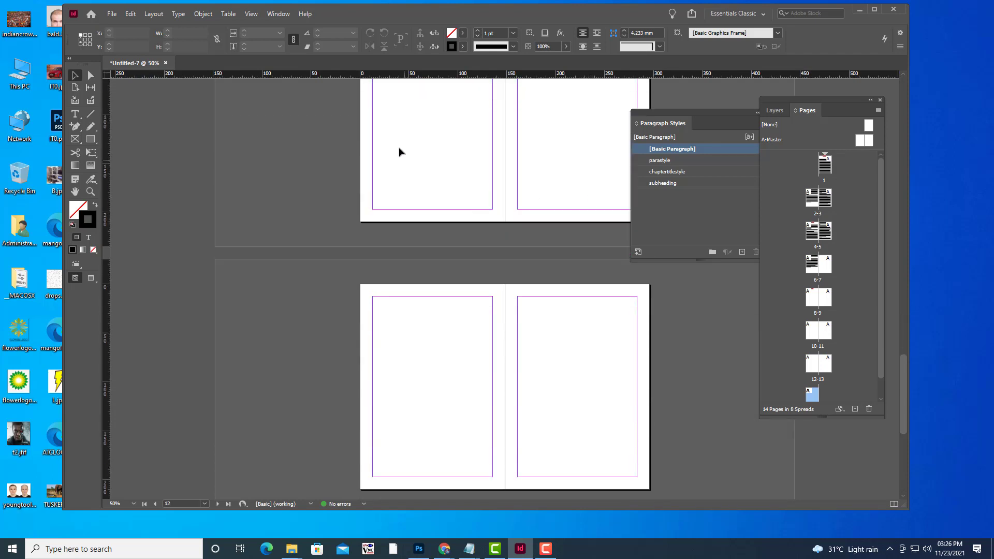
Draw a text frame about 79 mm wide and 16.5 mm high on page 10 and enter "subheading-2"
scroll(401, 147, up, 2)
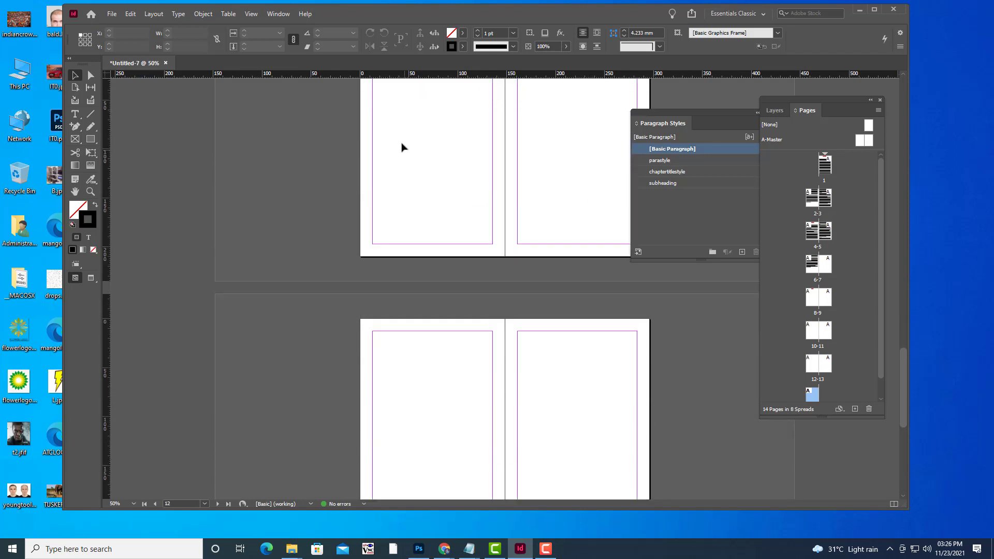
click(75, 114)
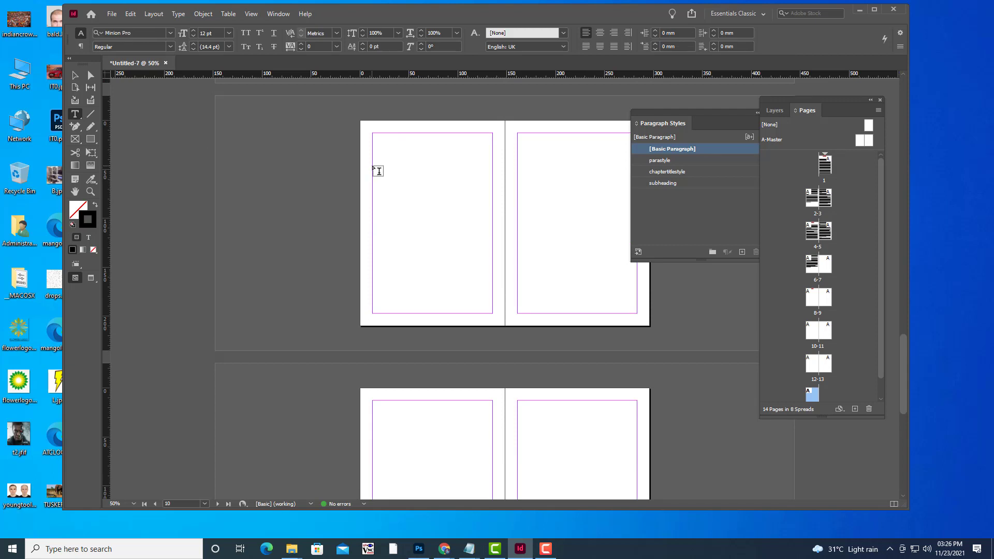
drag(373, 166, 449, 181)
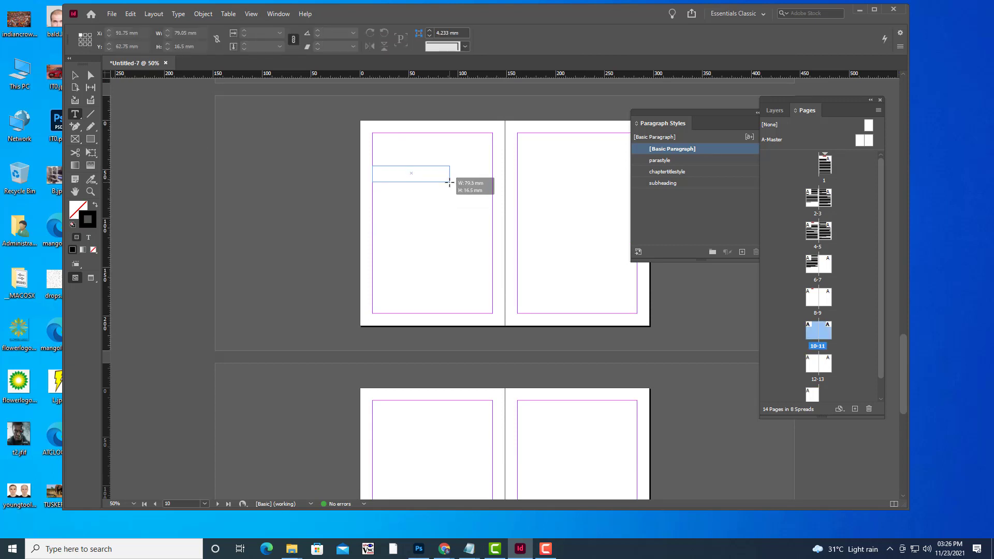
text(sub)
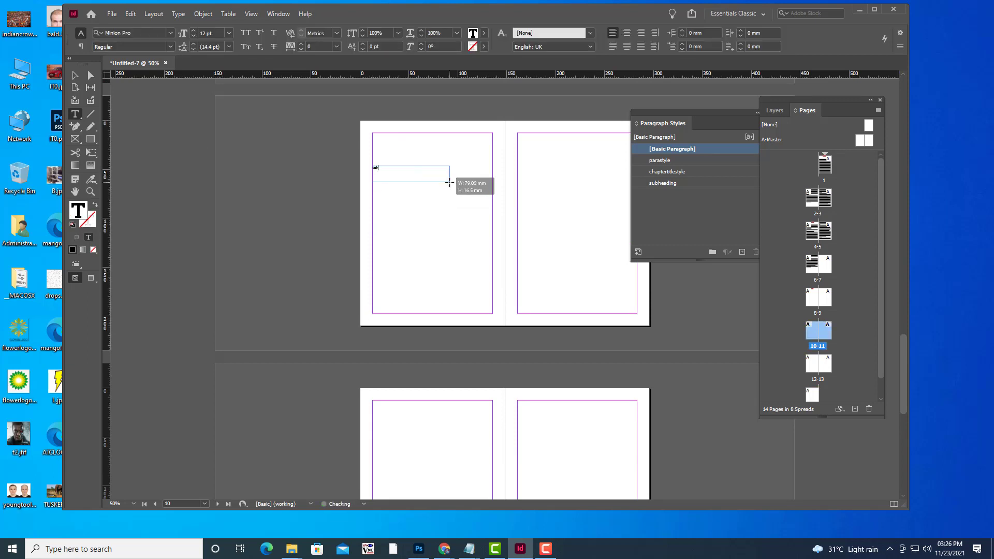
text(heading2)
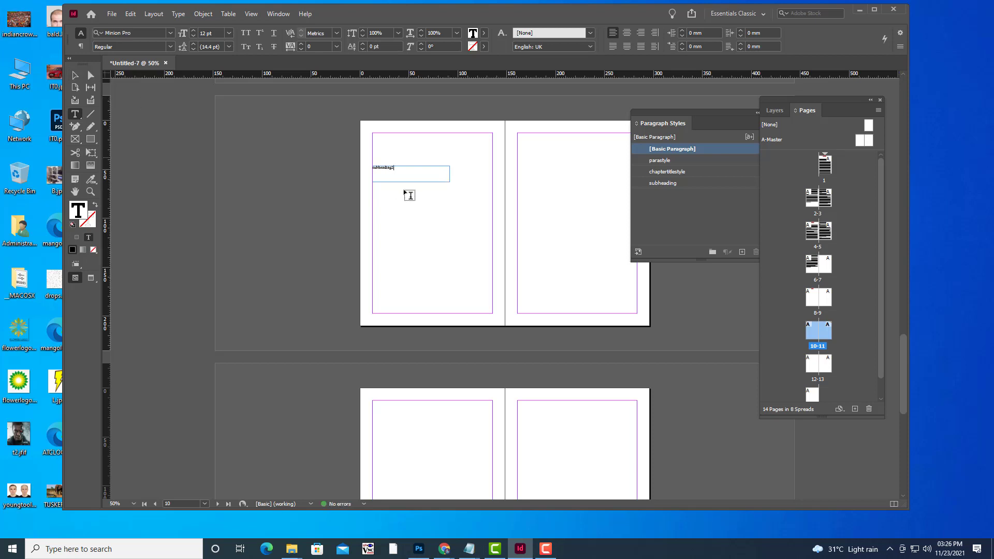
click(391, 167)
key(Right)
key(Escape)
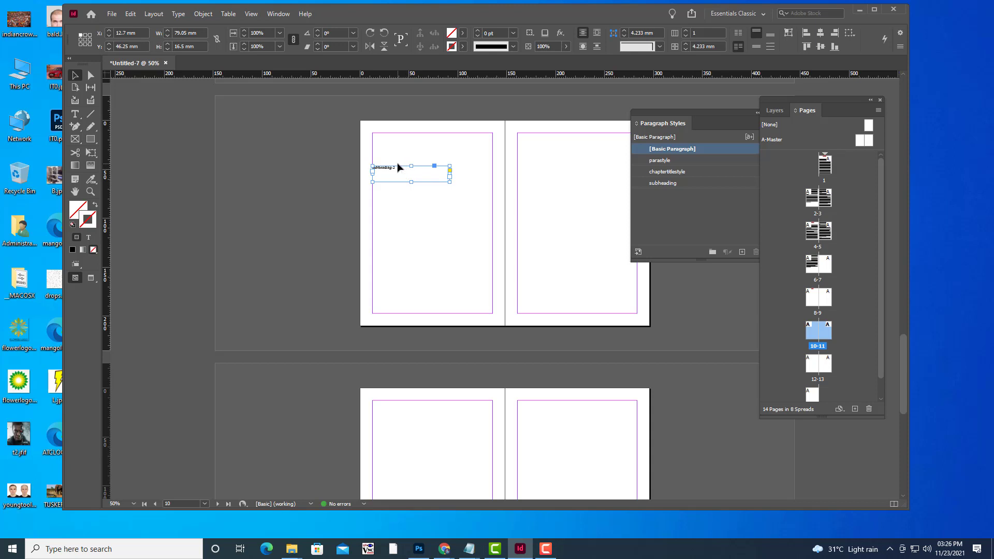
Apply the subheading paragraph style to the "subheading-2" text frame on page 10 and deselect it
key(ctrl+shift+a)
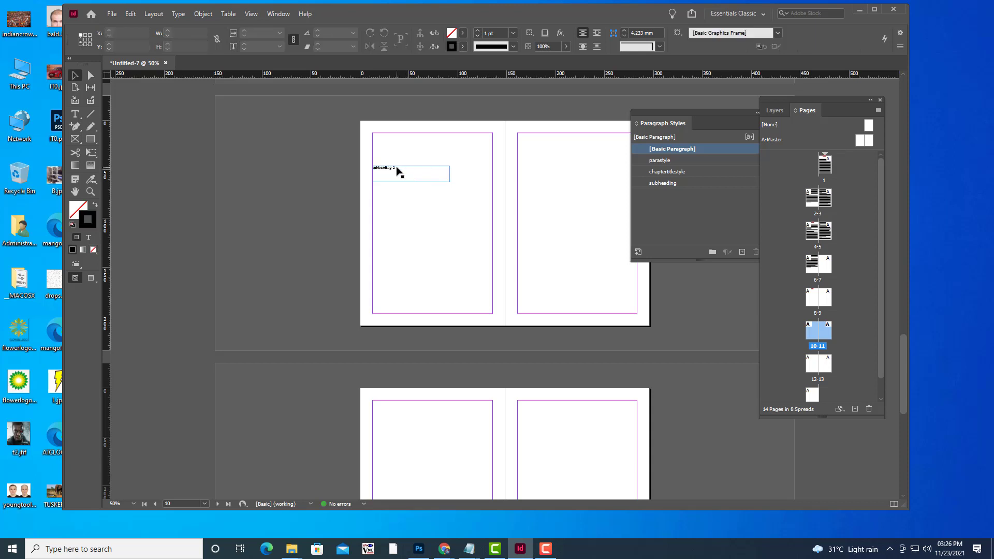
click(400, 170)
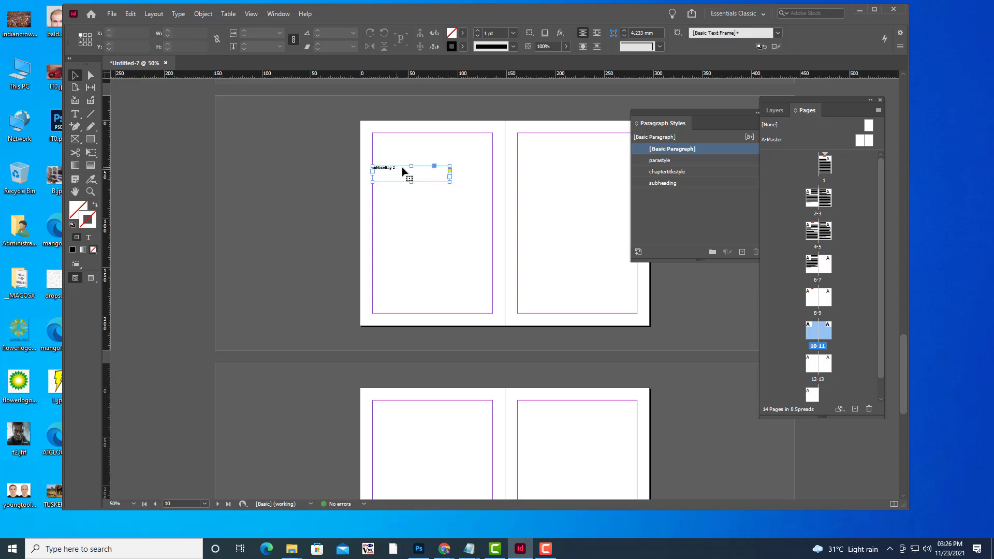
click(686, 182)
click(440, 145)
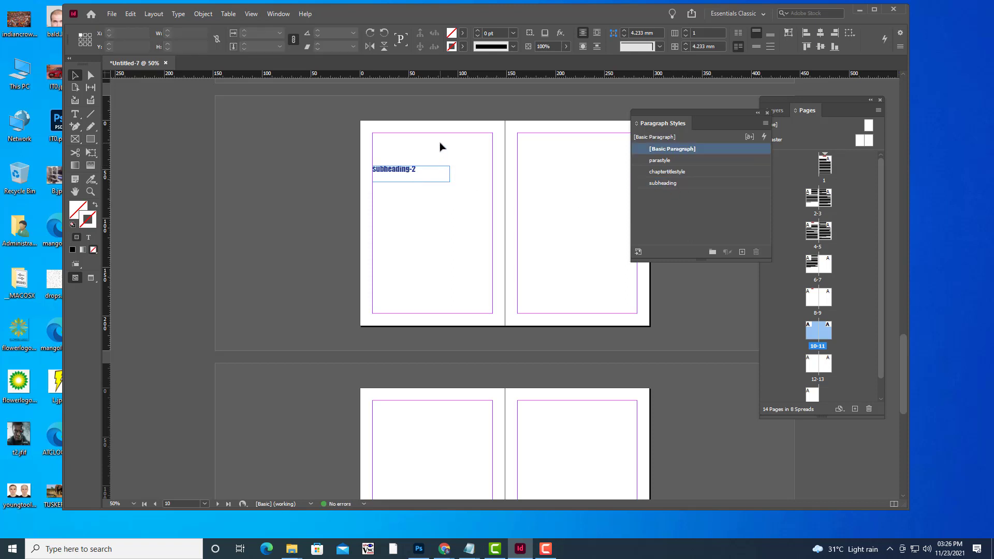
scroll(492, 191, up, 2)
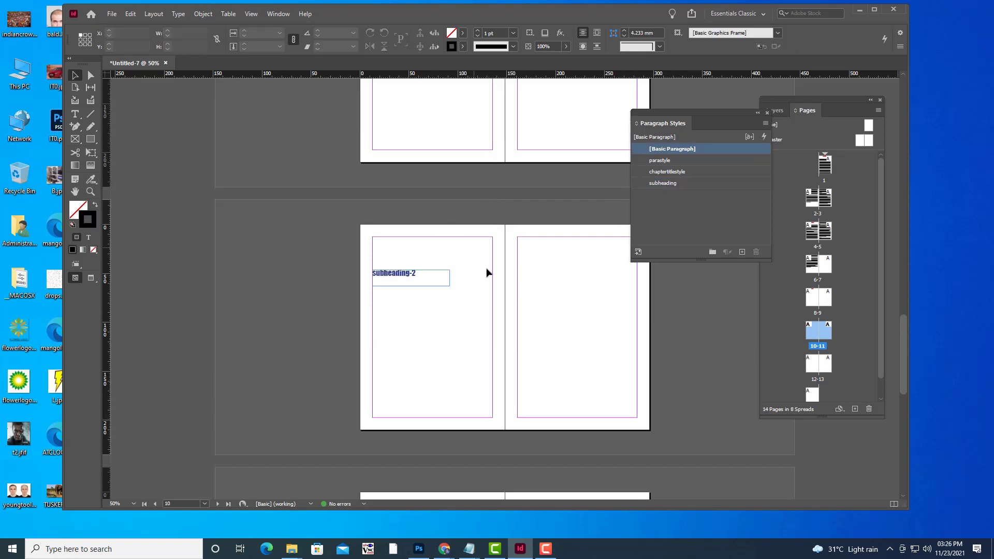
key(ctrl+equal)
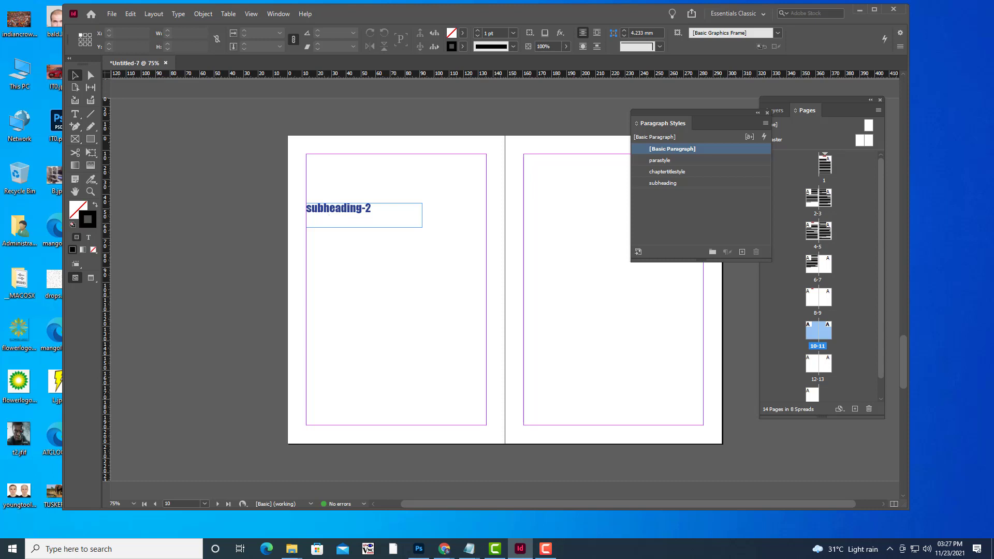
click(113, 17)
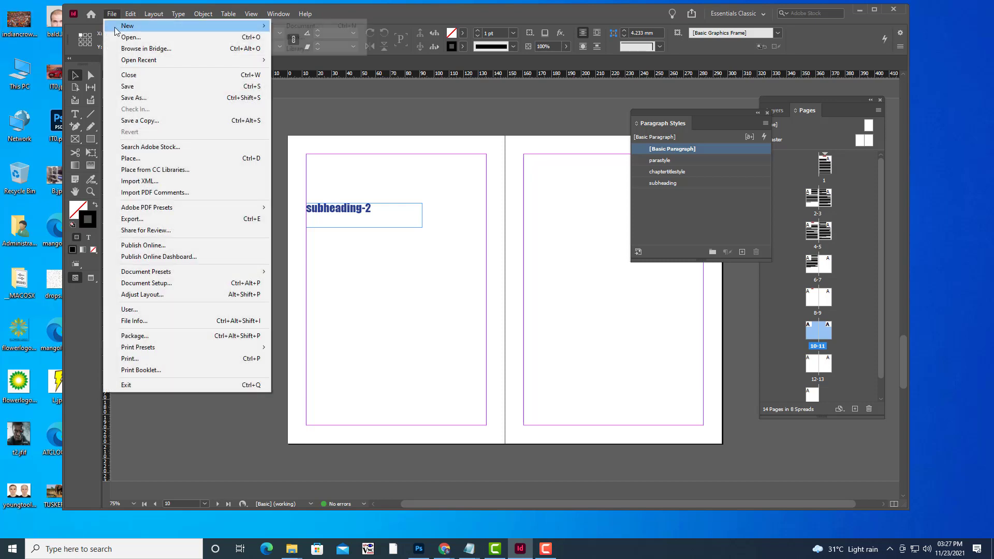
mouse_move(119, 27)
click(343, 27)
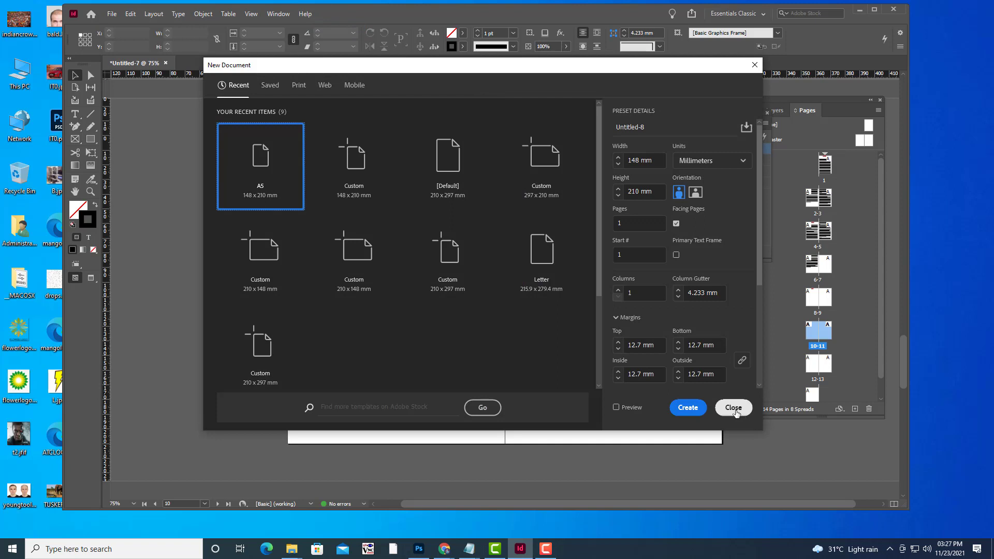
click(733, 407)
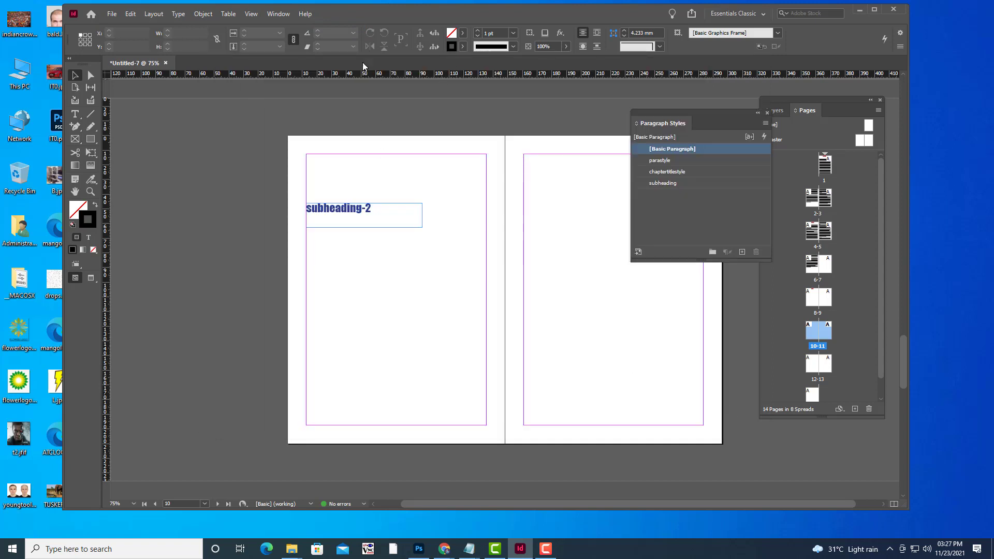
Create a new A5 portrait document, 148 x 210 mm, named Rhymesbook with one page and facing pages
click(112, 14)
mouse_move(127, 26)
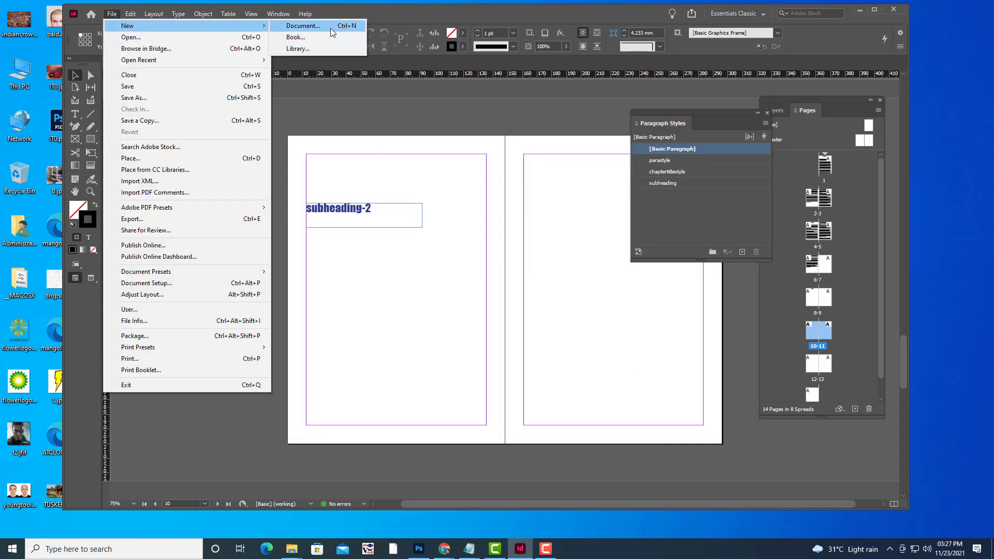
click(330, 27)
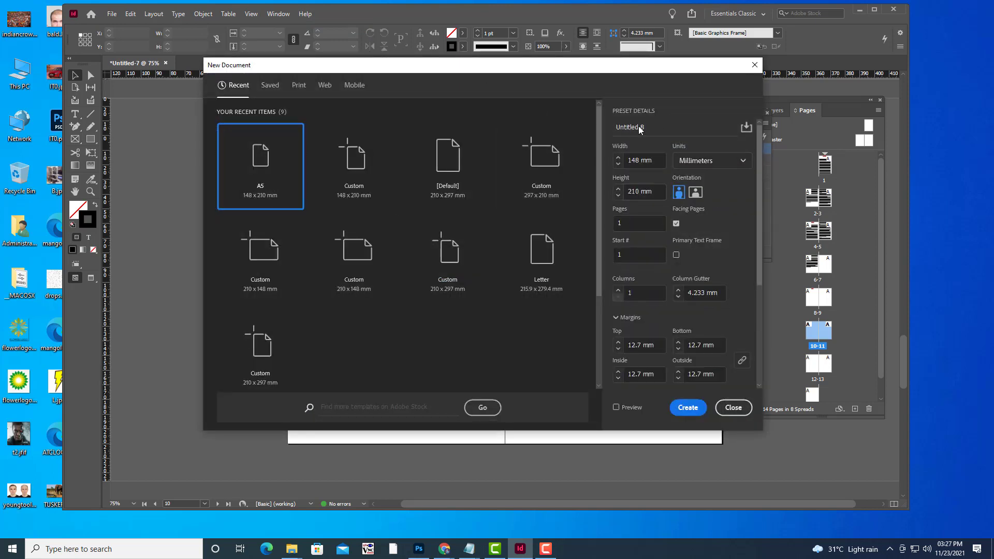
drag(644, 125, 597, 126)
text(Rhymesbook)
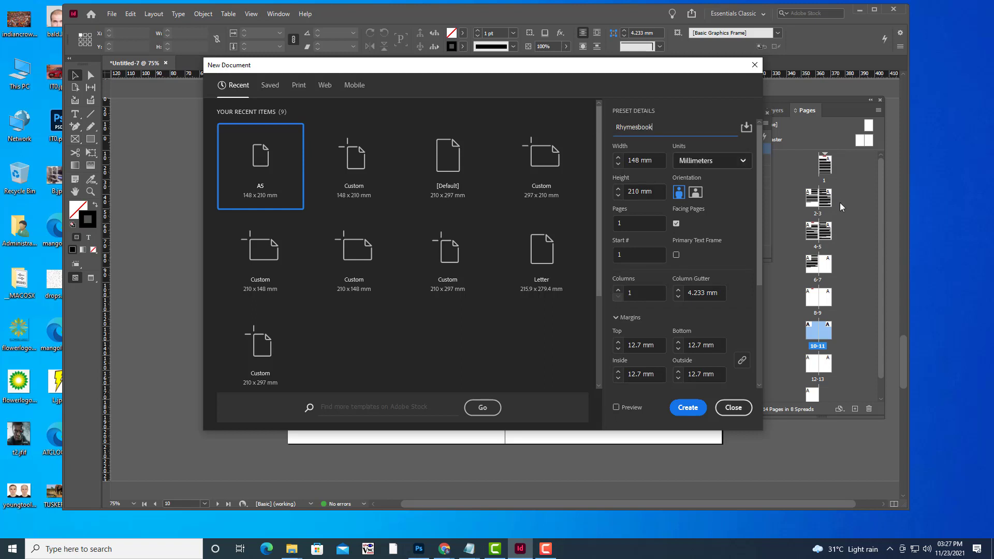
click(687, 408)
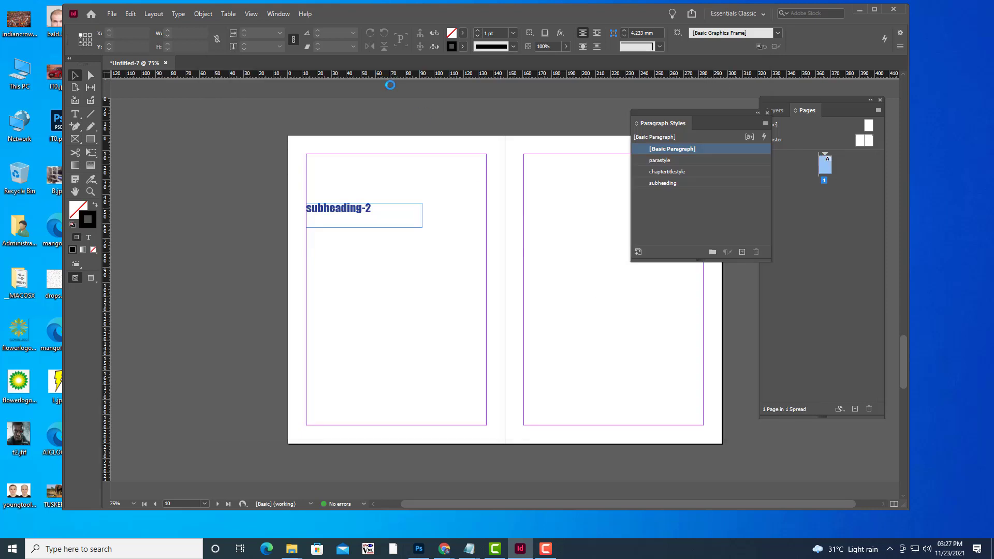
Close the Untitled-7 document without saving and move the Paragraph Styles panel clear of the Rhymesbook page and the page thumbnails
click(165, 63)
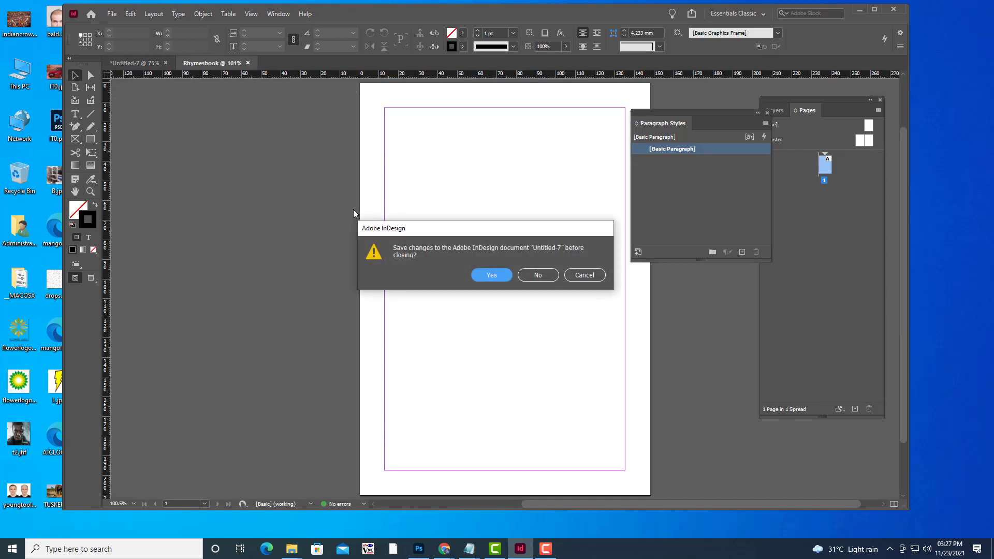
click(536, 277)
drag(656, 117, 738, 124)
key(ctrl+1)
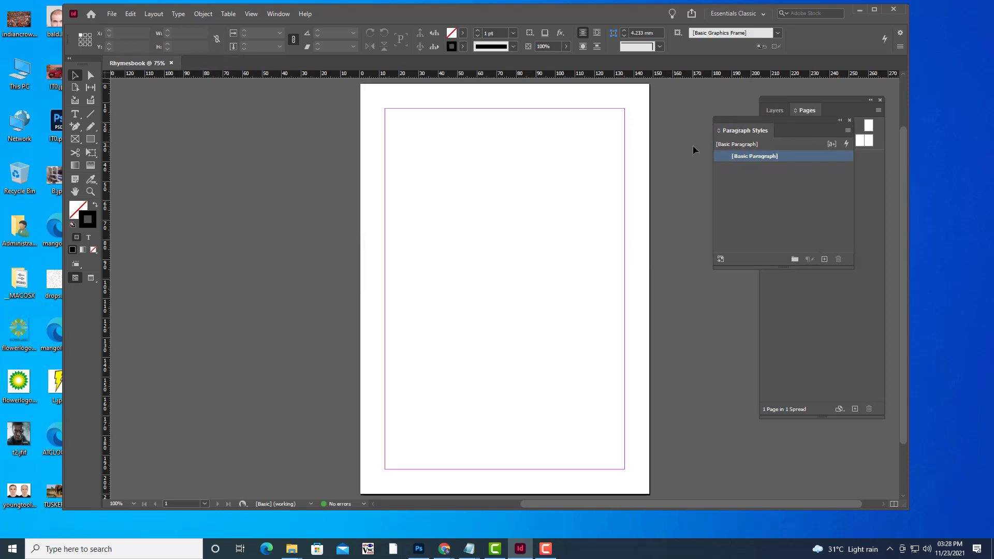
key(ctrl+minus)
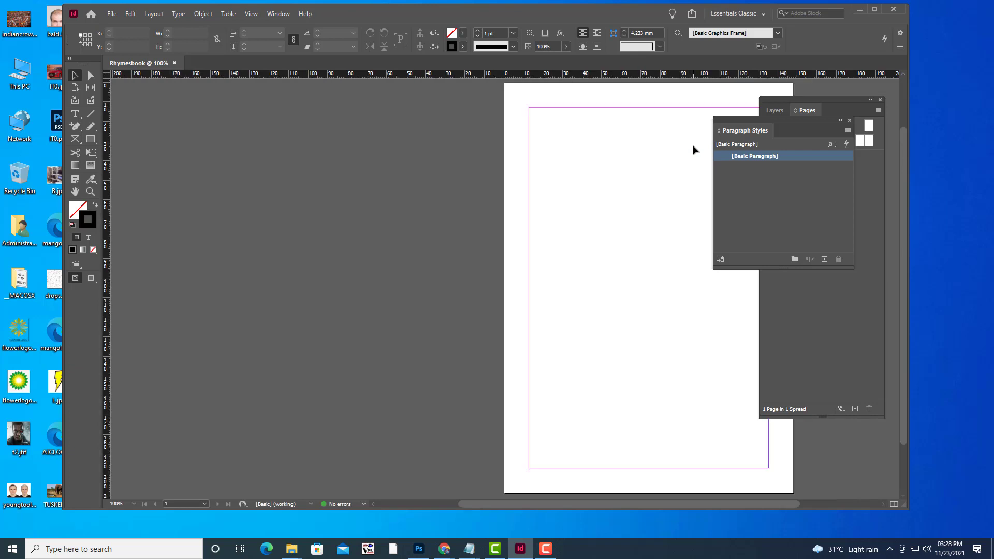
key(h)
drag(578, 287, 415, 272)
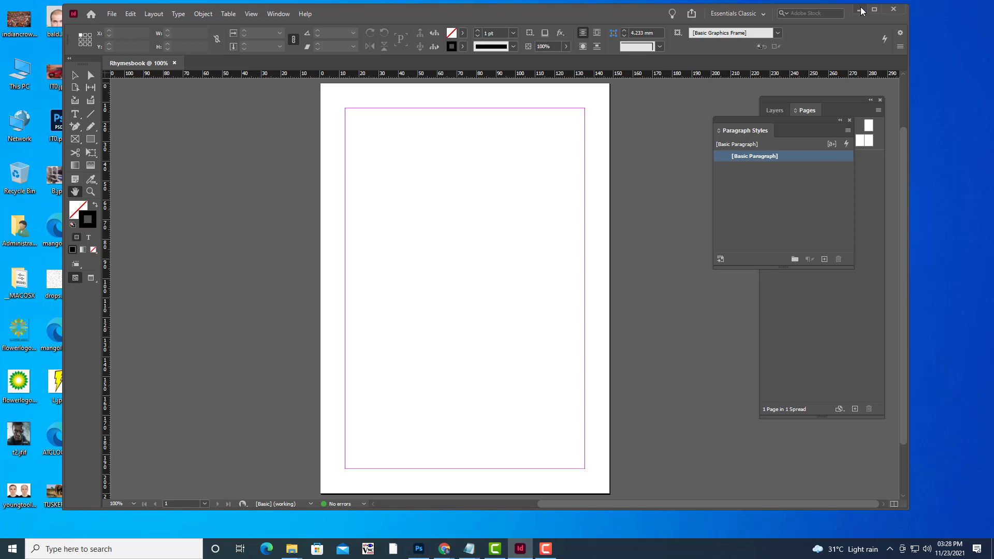
drag(761, 133, 754, 254)
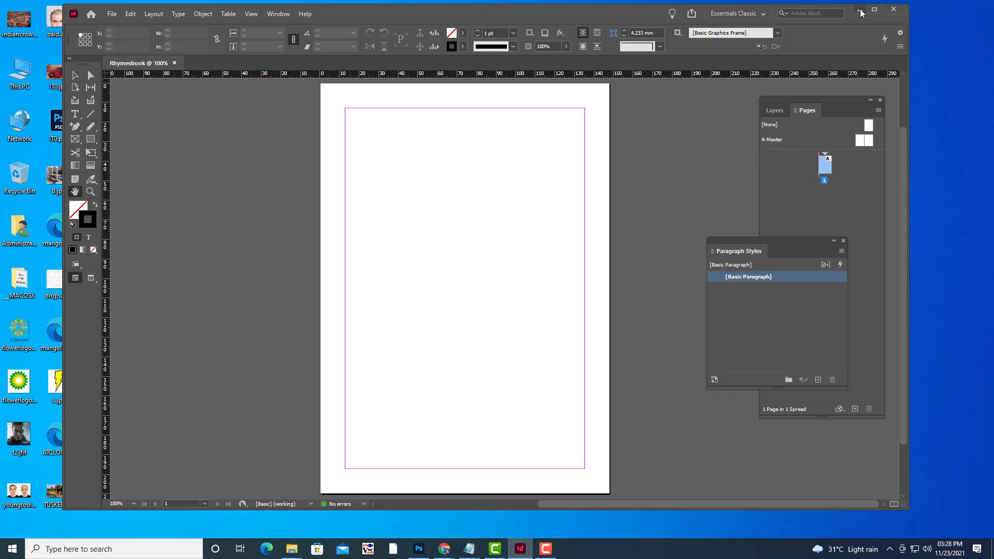
Minimize InDesign and open New Text Document.txt from the desktop in Notepad
click(859, 11)
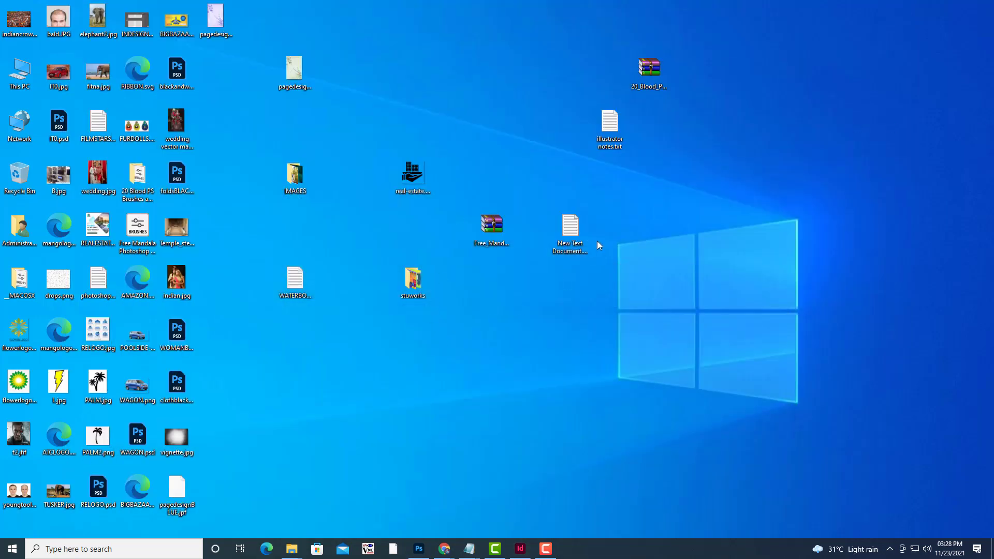
double_click(574, 227)
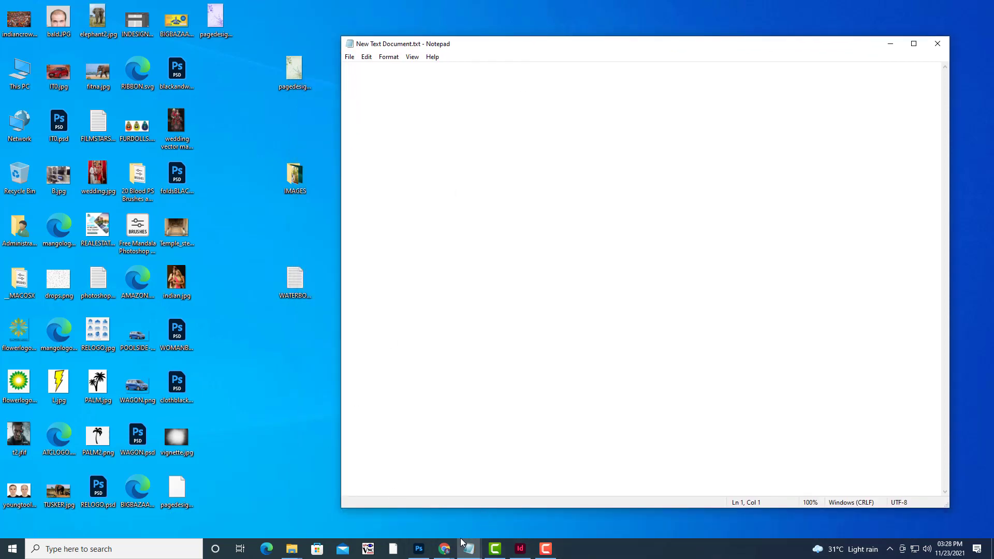
Switch to Chrome and search Google for "childrens rhymes" in the existing india news search page
mouse_move(444, 548)
click(354, 493)
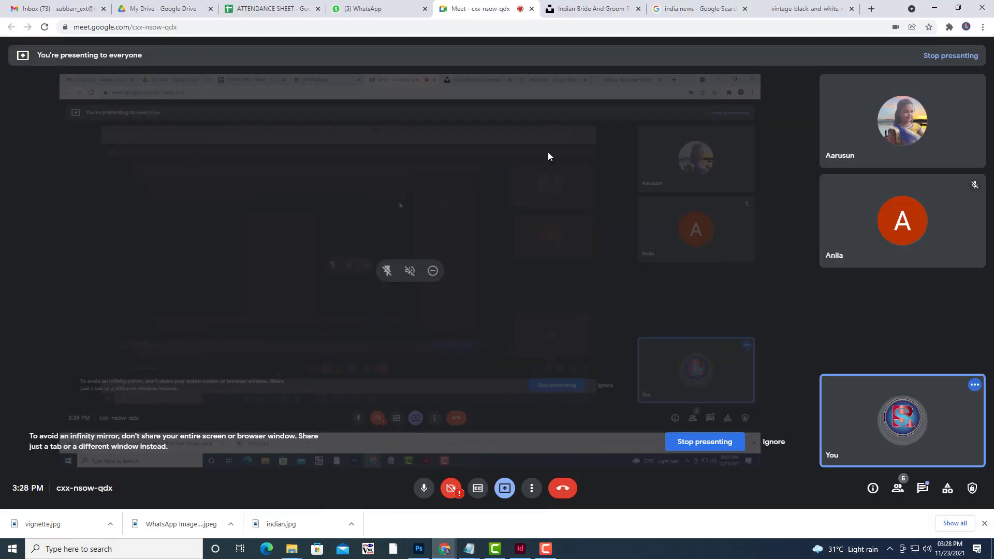
click(686, 5)
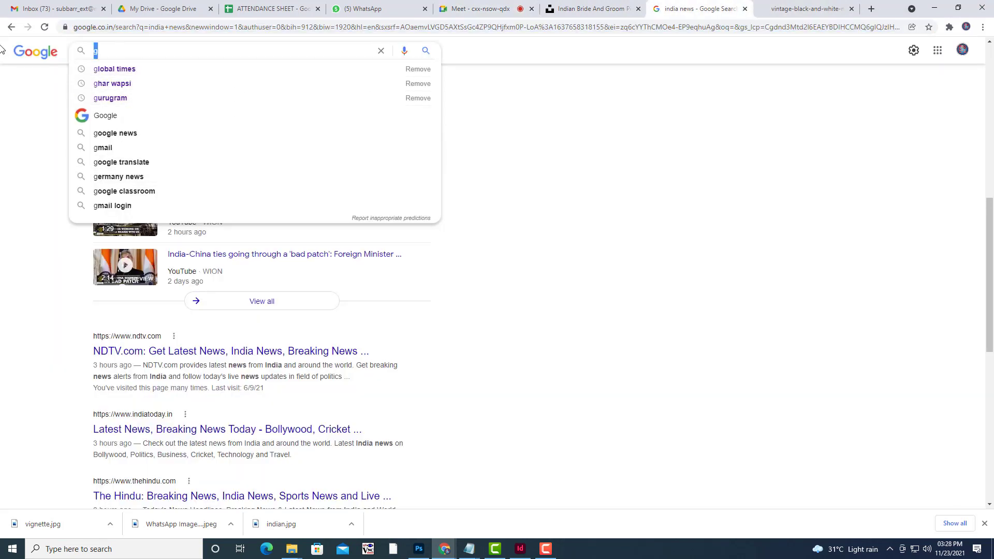
key(BackSpace)
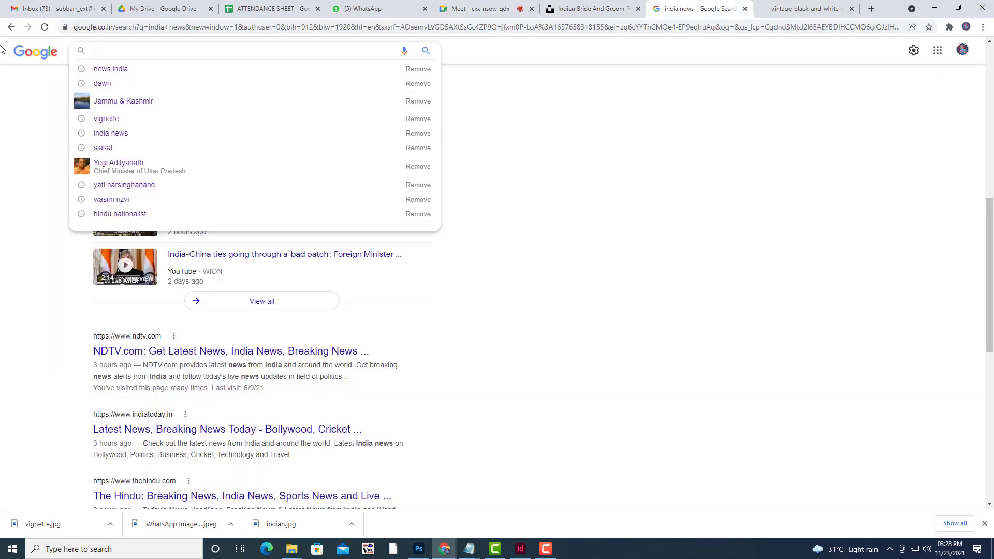
text(child)
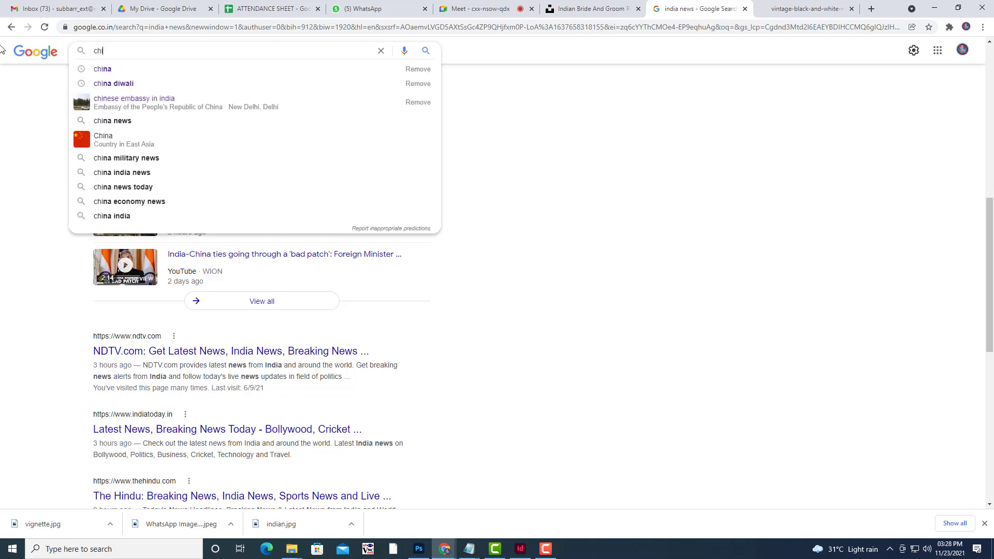
text(rens rhy)
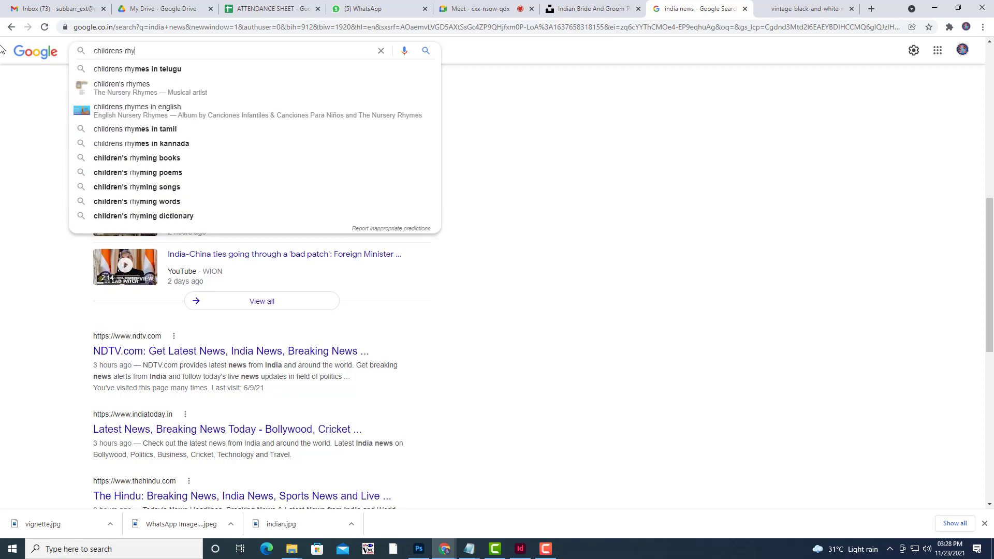
text(mes)
key(Return)
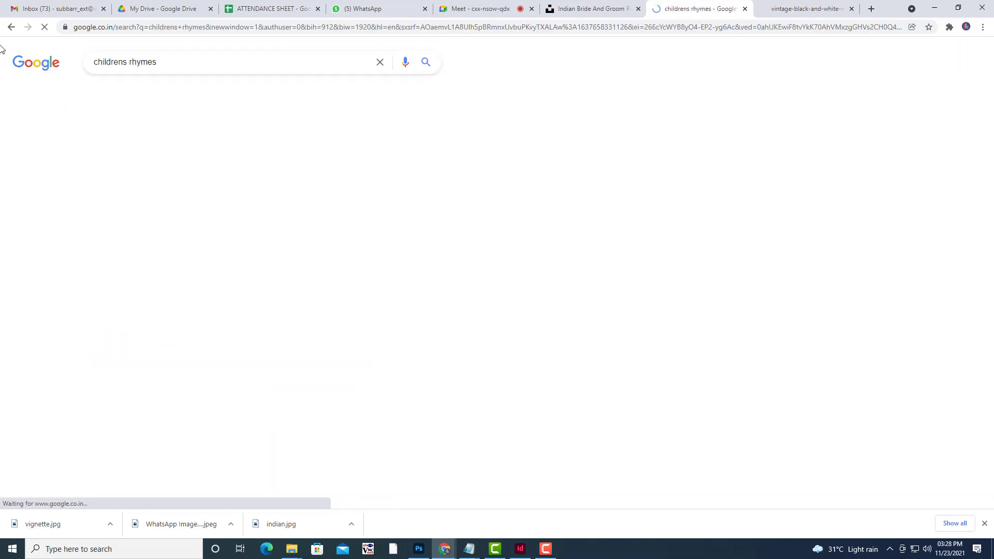
Look through the results and refine the Google search to "childrens rhymes lyrics"
scroll(224, 249, down, 10)
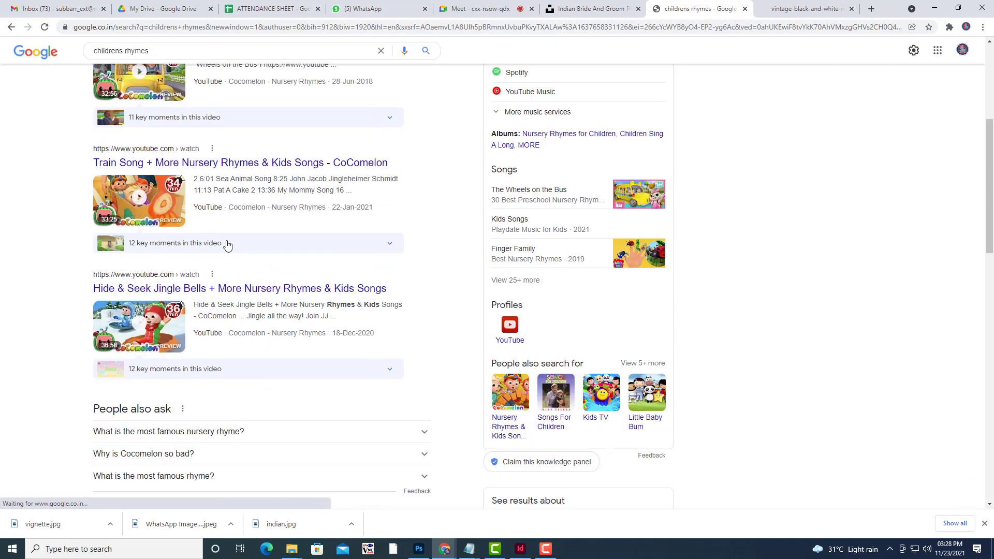
scroll(226, 244, up, 10)
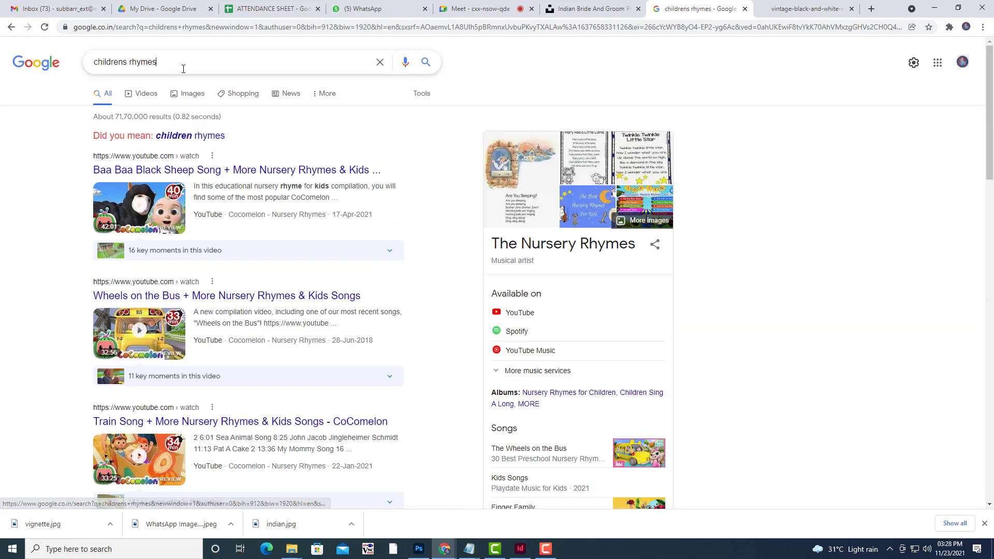
click(182, 66)
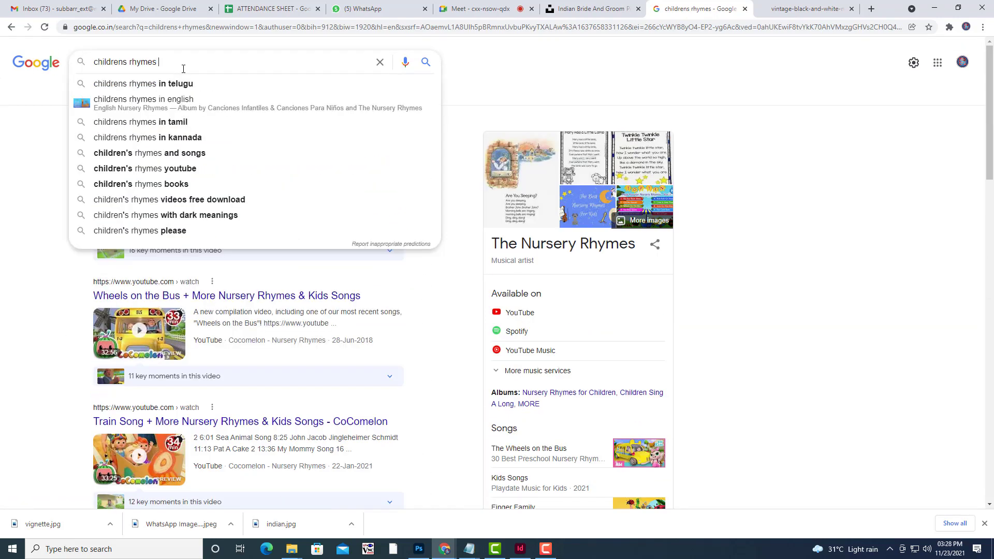
text(lyrics)
key(Return)
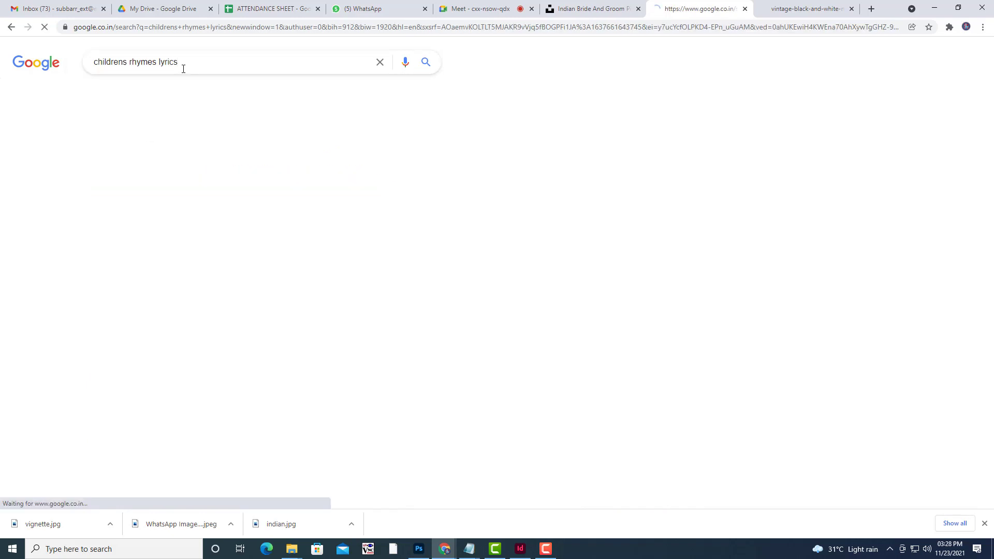
Switch to the suggested search "children rhymes lyrics" and open the result "30 Popular Nursery Rhymes For Kids in English (With Lyrics)"
scroll(341, 132, down, 1)
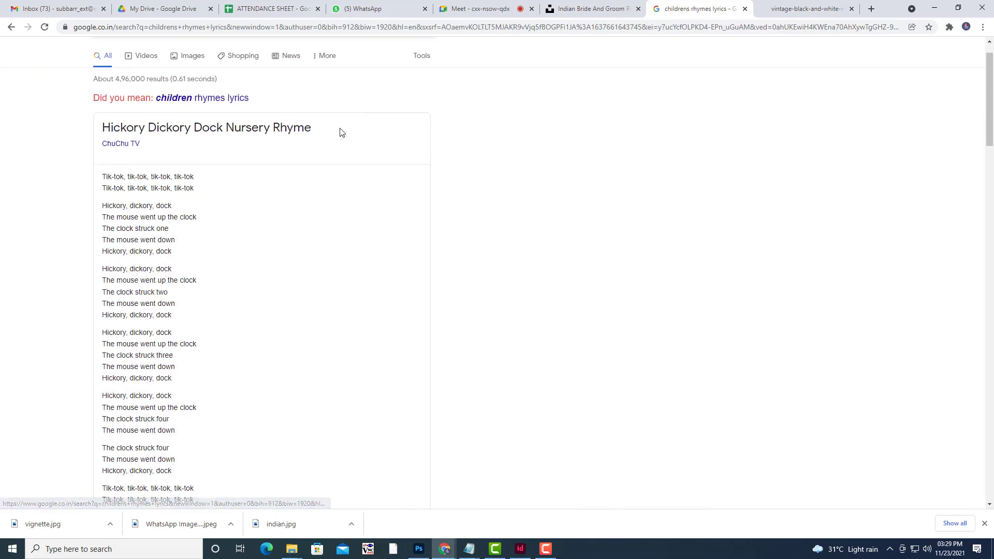
scroll(342, 132, down, 3)
scroll(337, 133, up, 4)
click(232, 138)
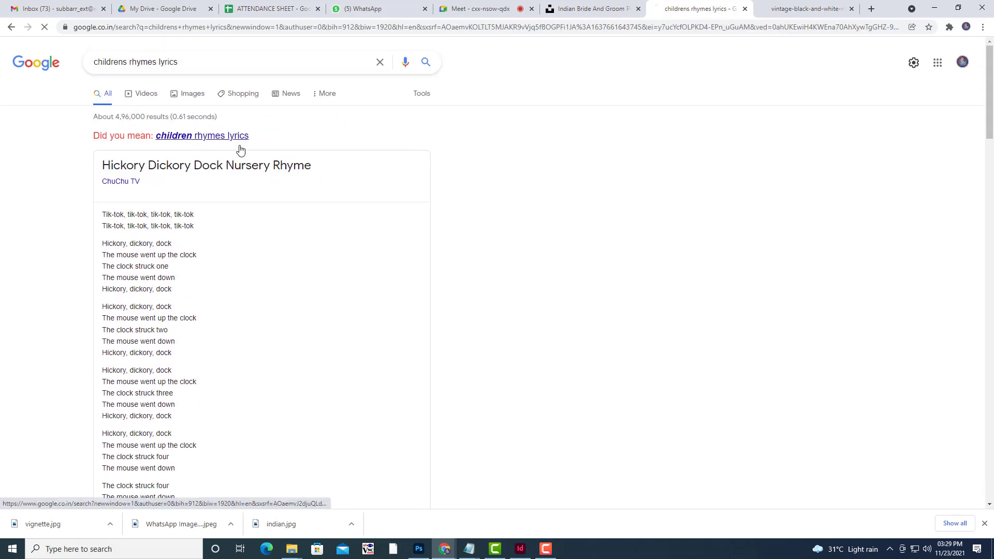
scroll(353, 202, down, 6)
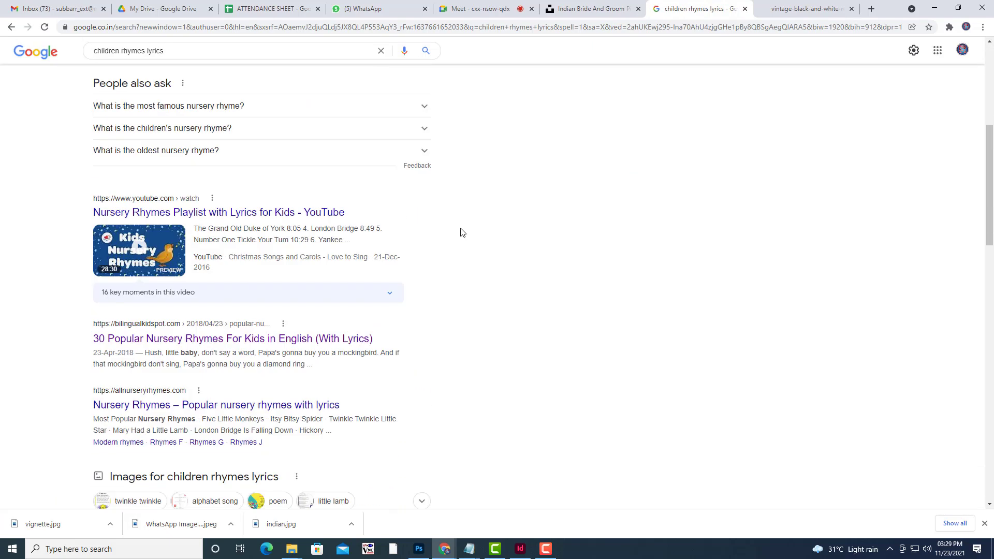
scroll(519, 246, down, 4)
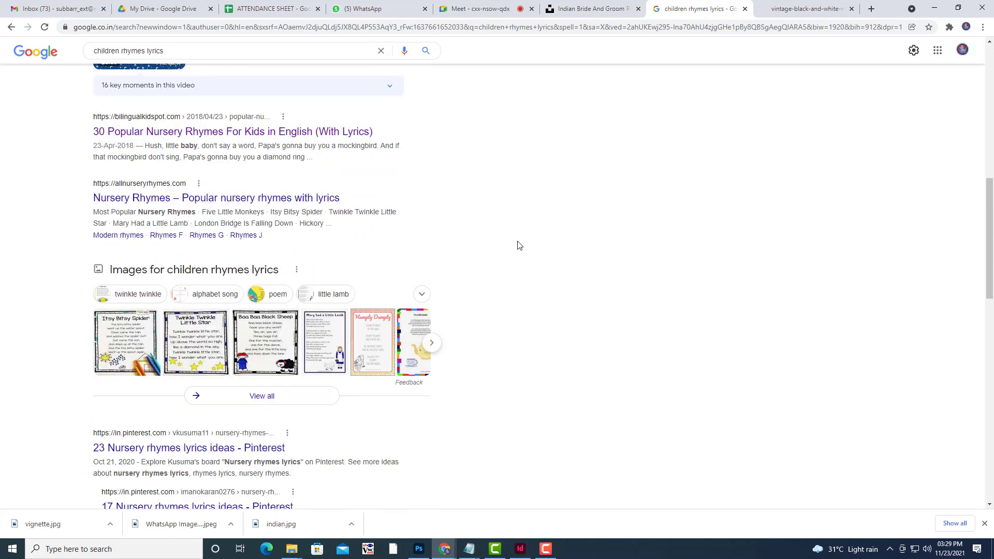
click(182, 133)
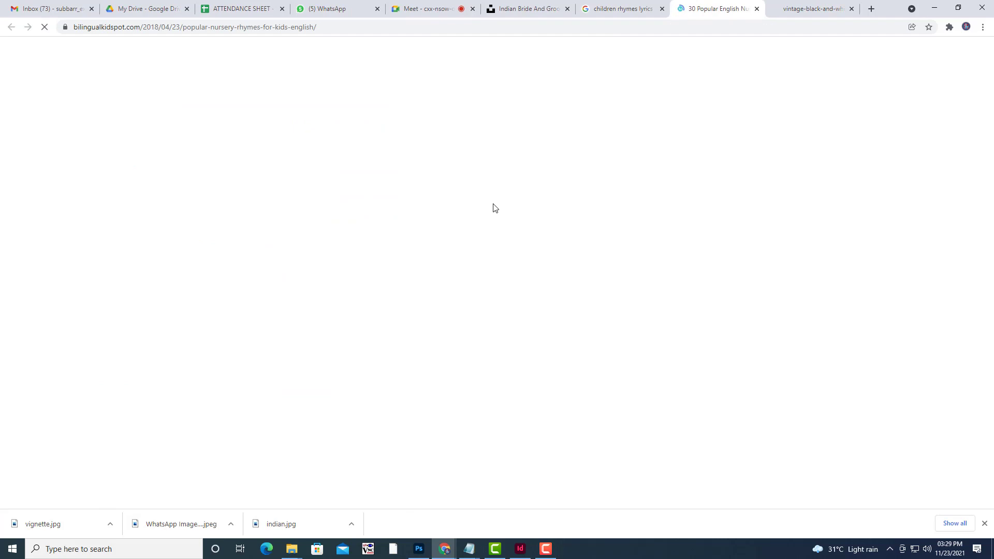
Look through the nursery rhyme lyrics in the article as far as I'm a Little Teapot, dismissing the cookie notice
scroll(564, 251, down, 15)
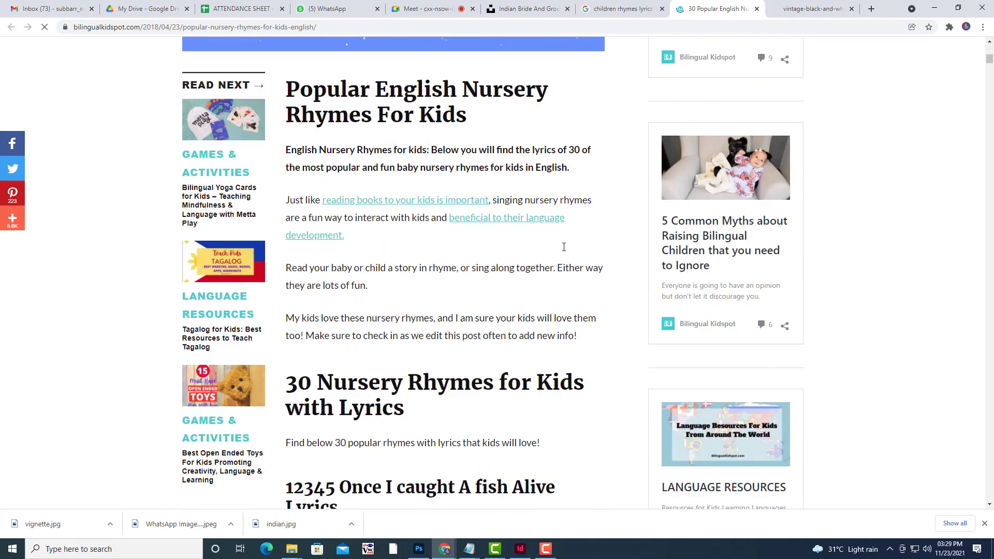
scroll(564, 251, down, 10)
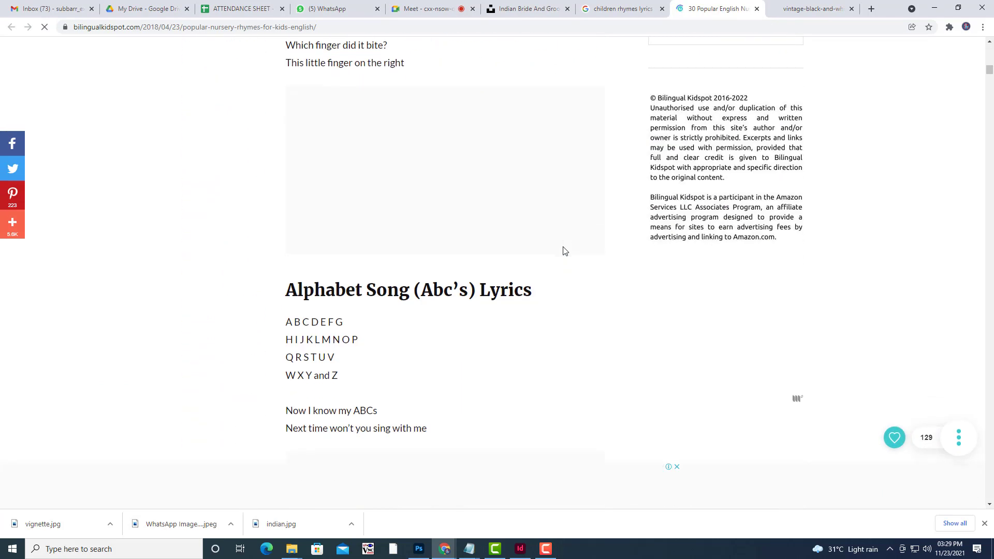
scroll(564, 250, down, 10)
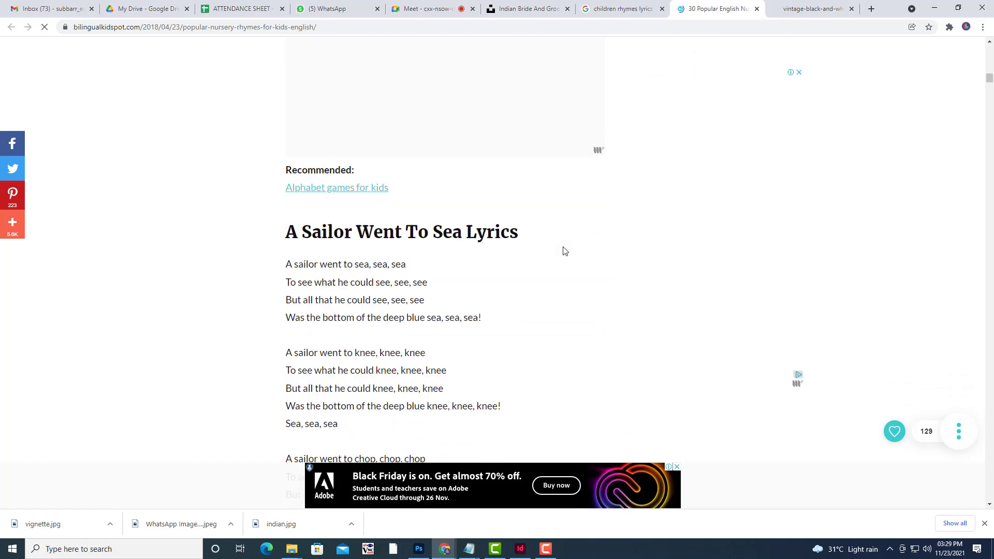
scroll(564, 250, up, 1)
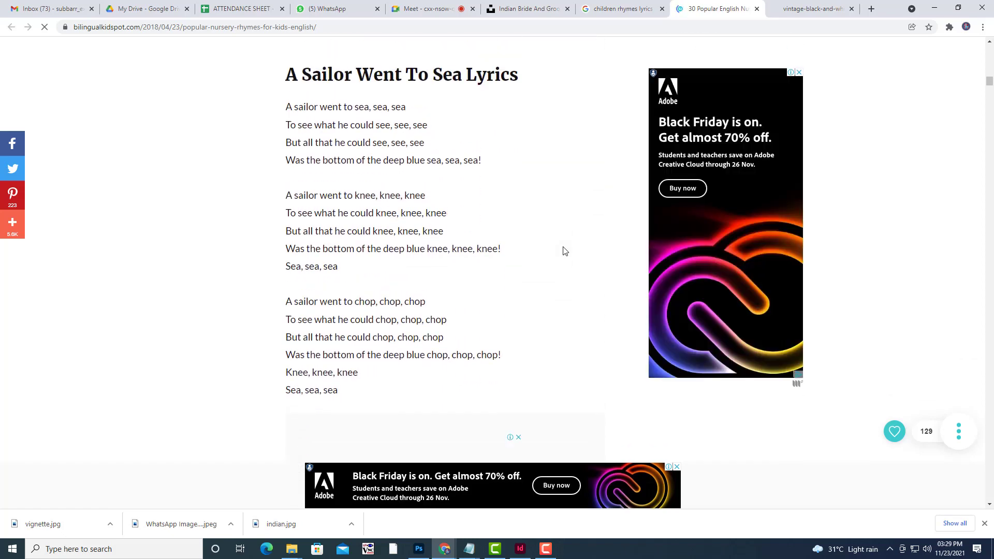
scroll(564, 250, down, 13)
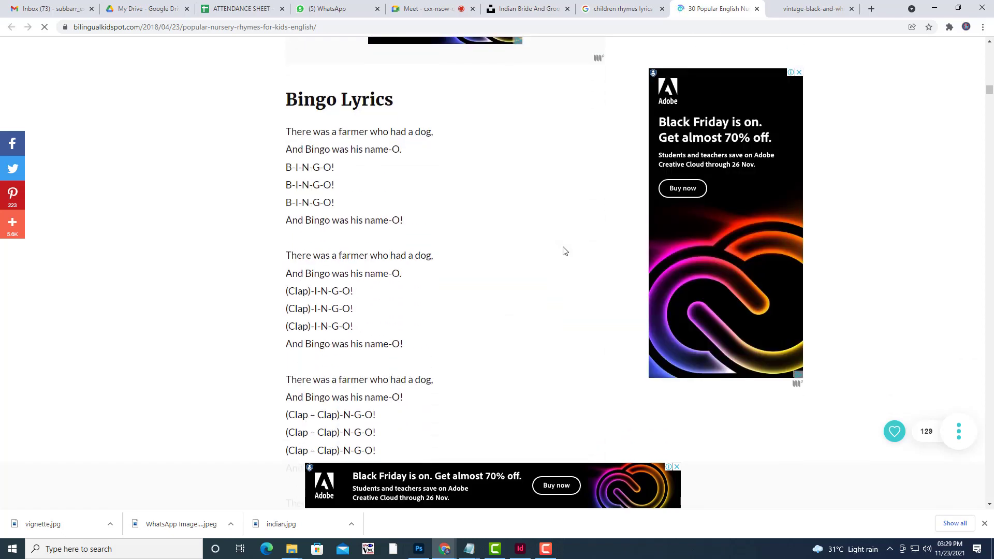
scroll(564, 251, down, 5)
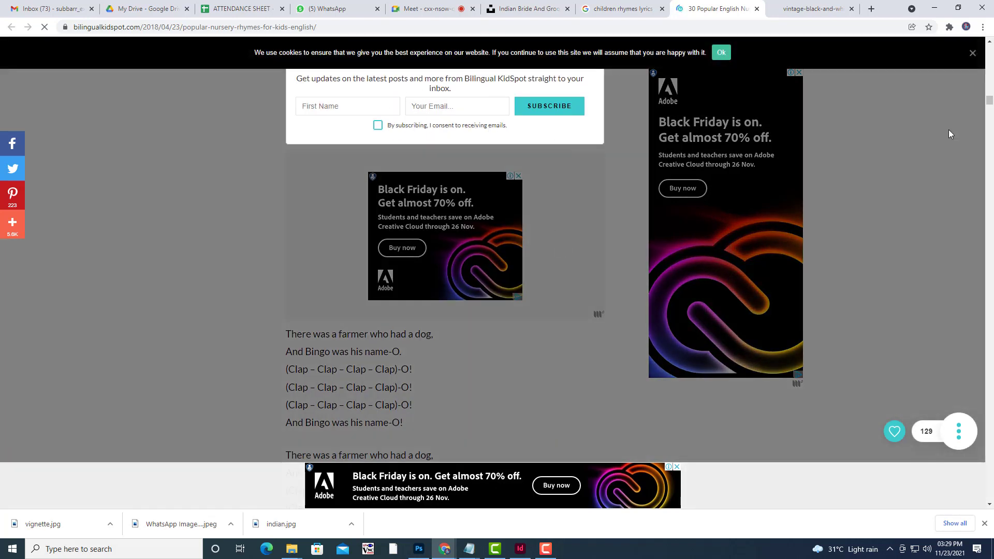
click(972, 53)
scroll(558, 285, up, 3)
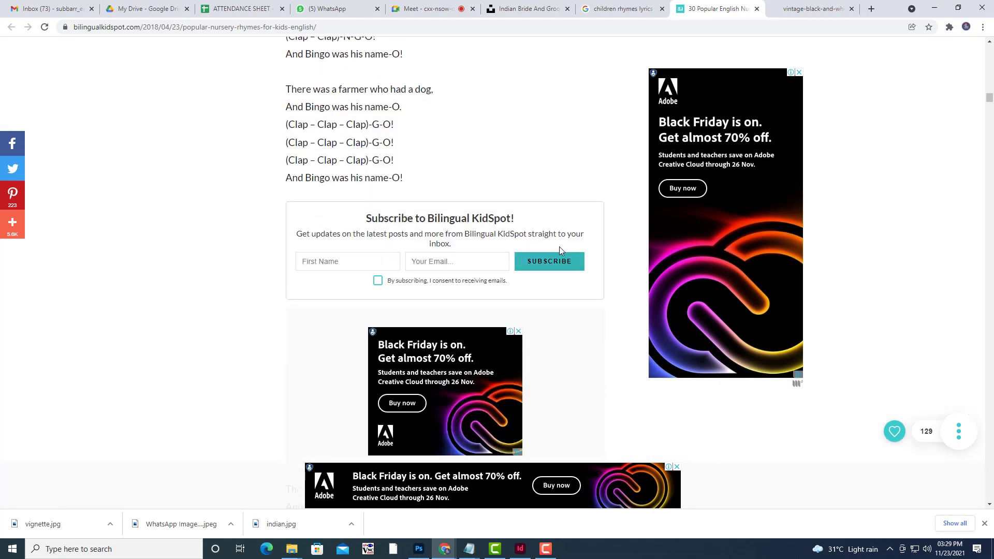
scroll(607, 340, down, 4)
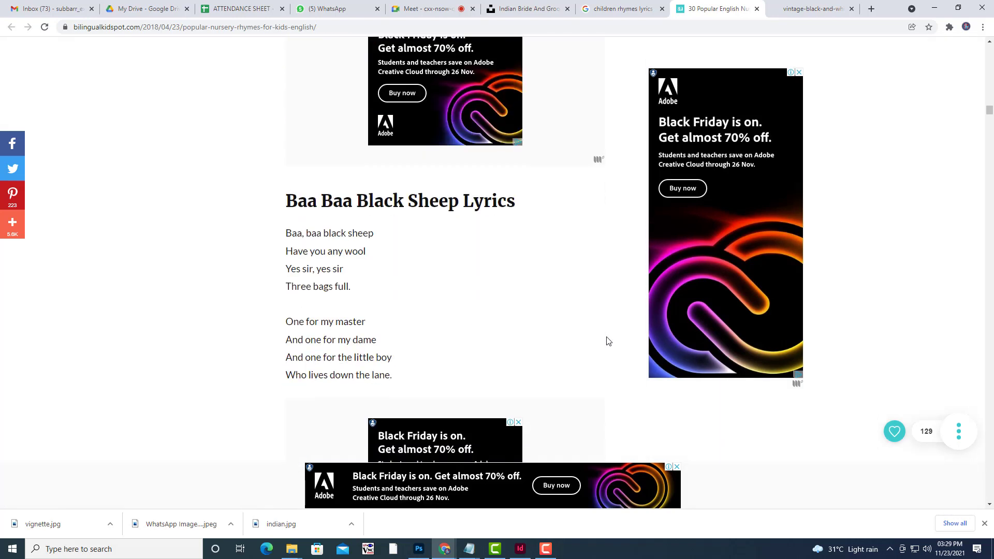
scroll(609, 341, down, 2)
scroll(608, 341, down, 14)
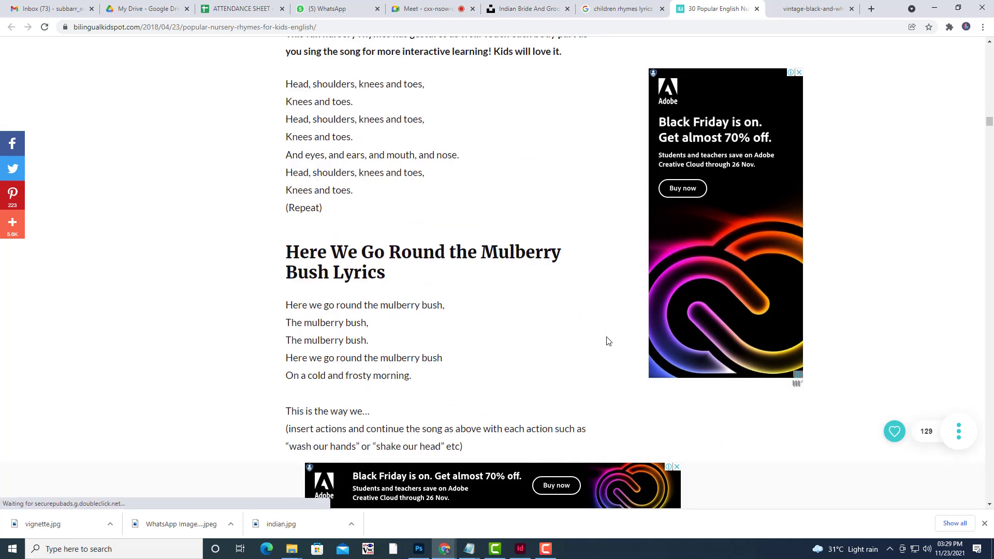
scroll(608, 341, down, 18)
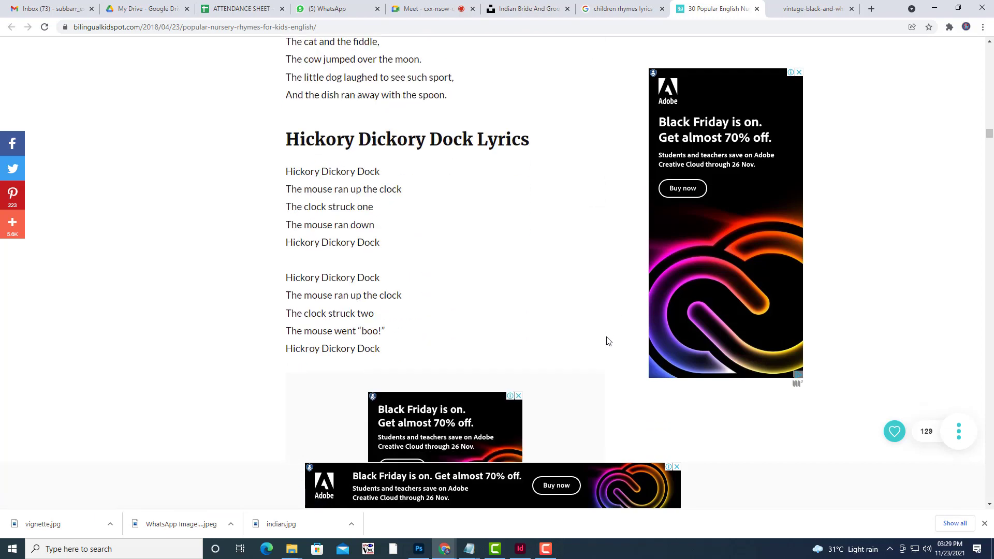
scroll(609, 341, down, 5)
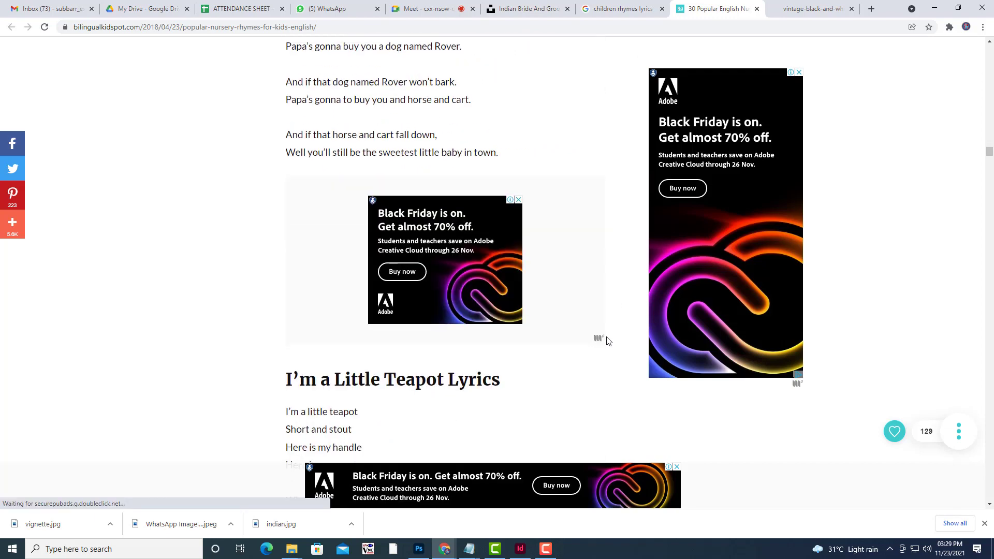
scroll(600, 342, down, 4)
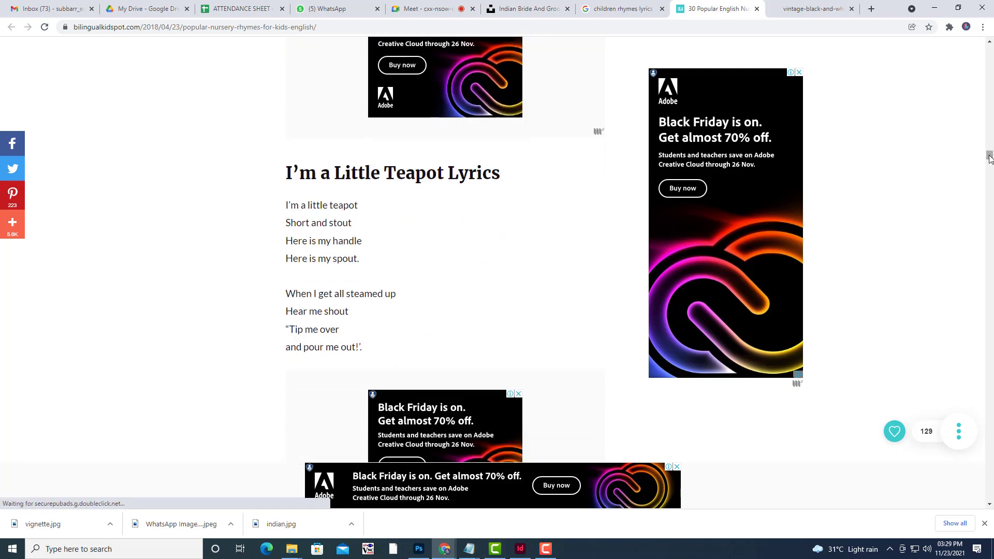
Go back to the beginning of the article and look through the first rhymes again for one to copy
drag(988, 155, 986, 72)
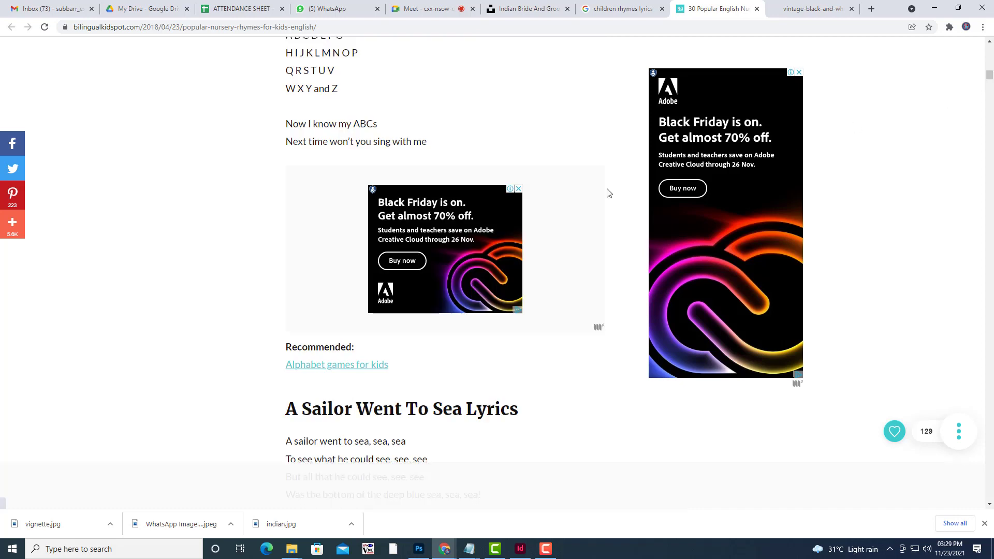
scroll(475, 210, up, 2)
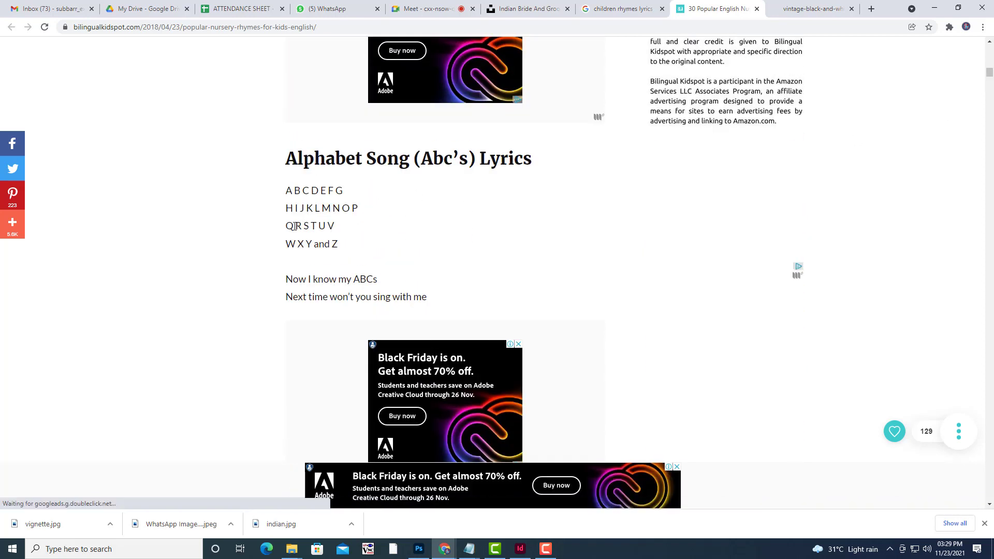
scroll(422, 234, up, 7)
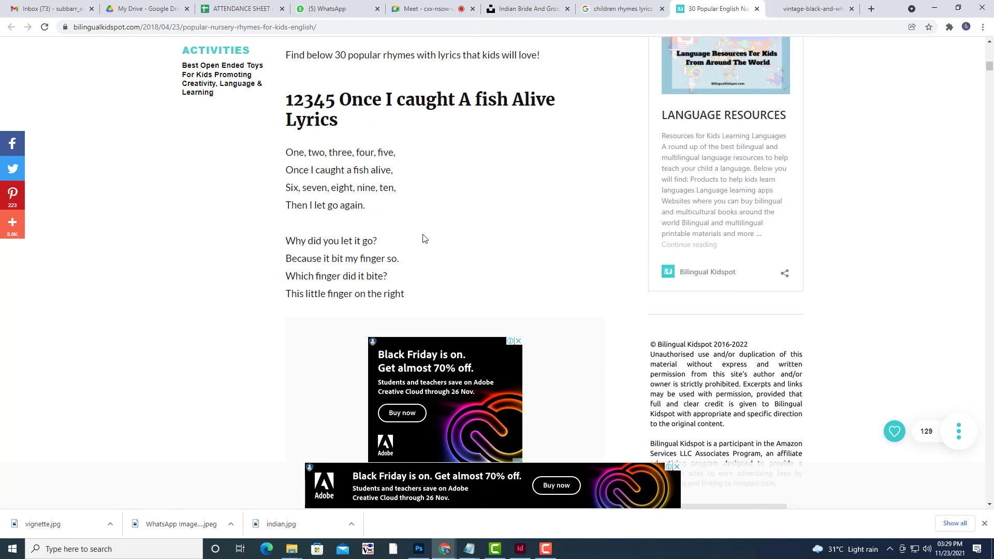
scroll(444, 171, up, 5)
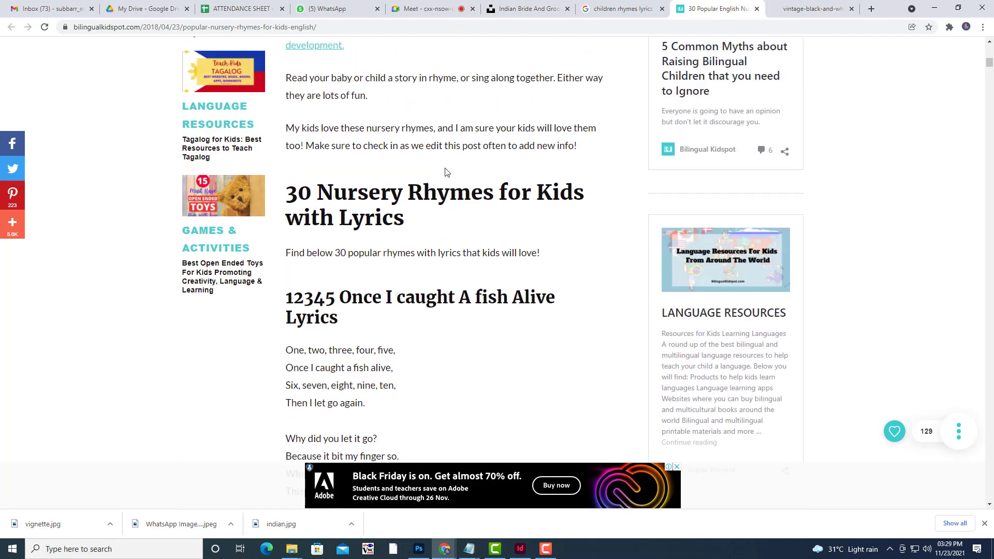
scroll(446, 173, down, 5)
scroll(368, 167, down, 20)
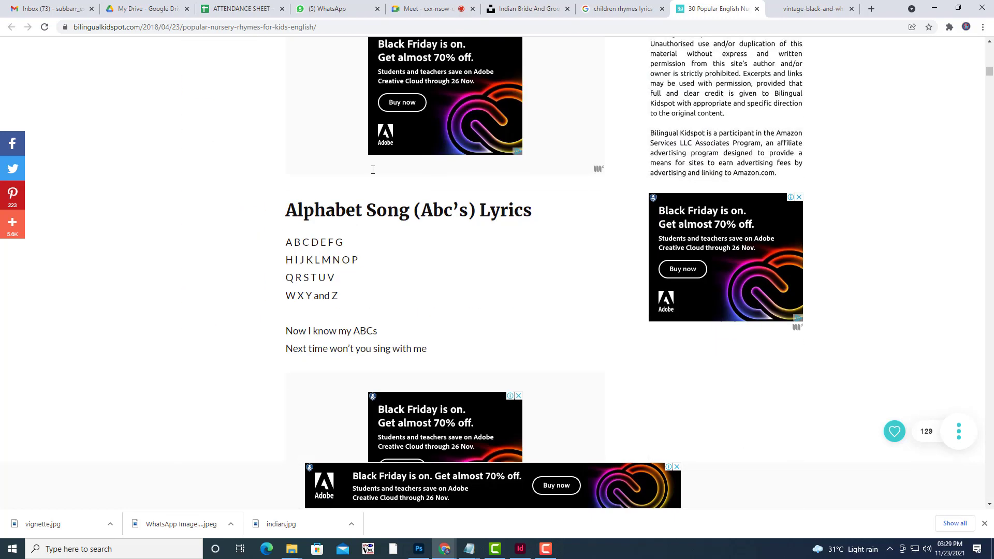
scroll(371, 169, down, 15)
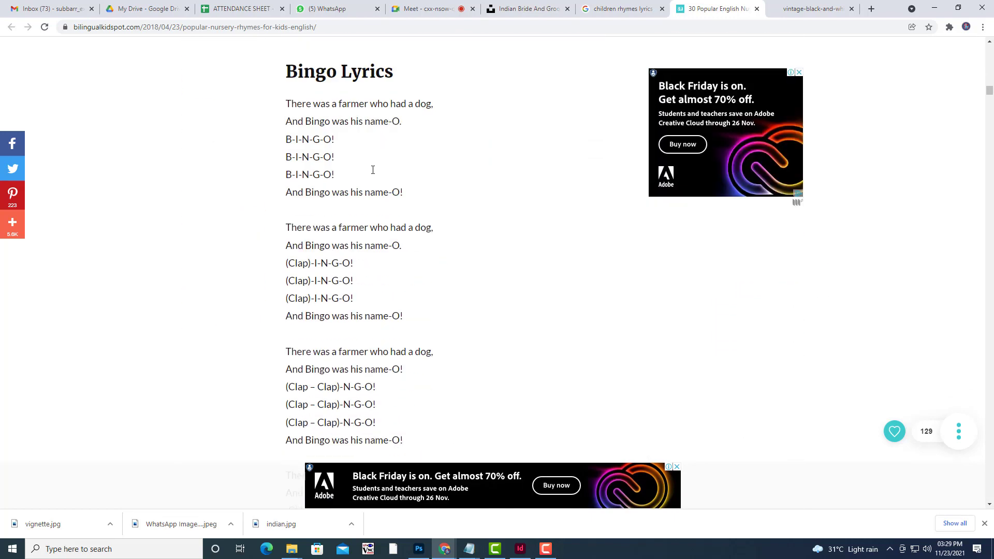
scroll(372, 173, down, 12)
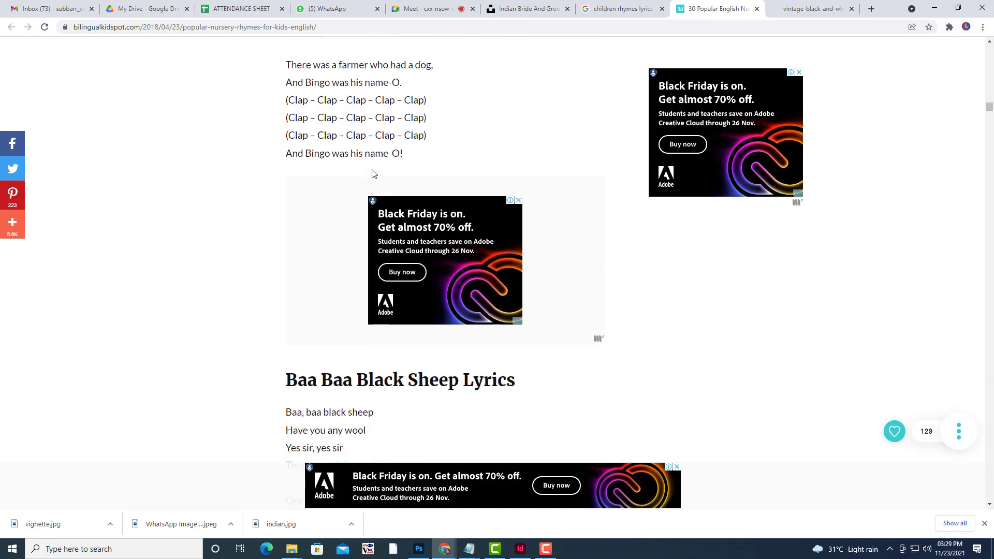
scroll(373, 174, down, 2)
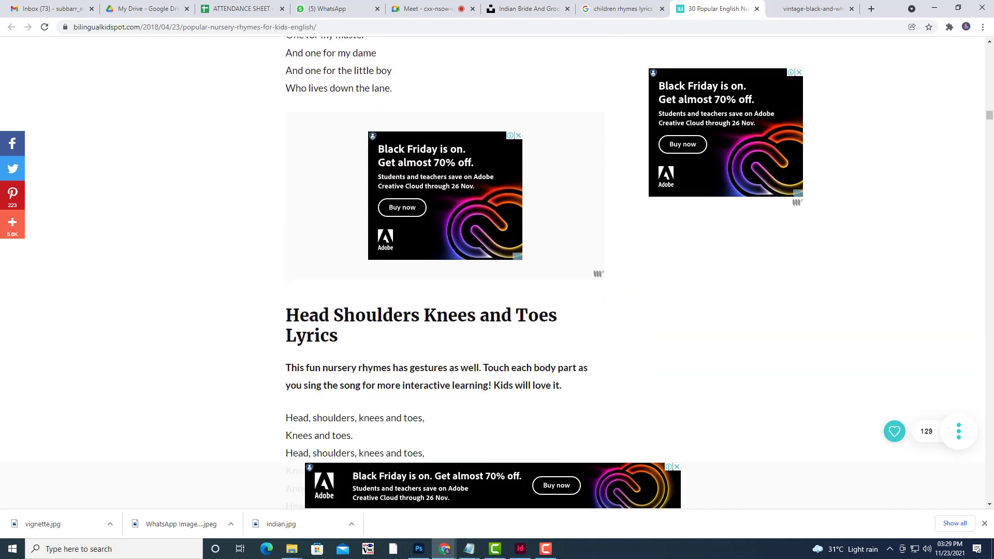
Copy the Baa Baa Black Sheep lyrics without the heading and paste them into New Text Document.txt in Notepad
scroll(371, 171, up, 4)
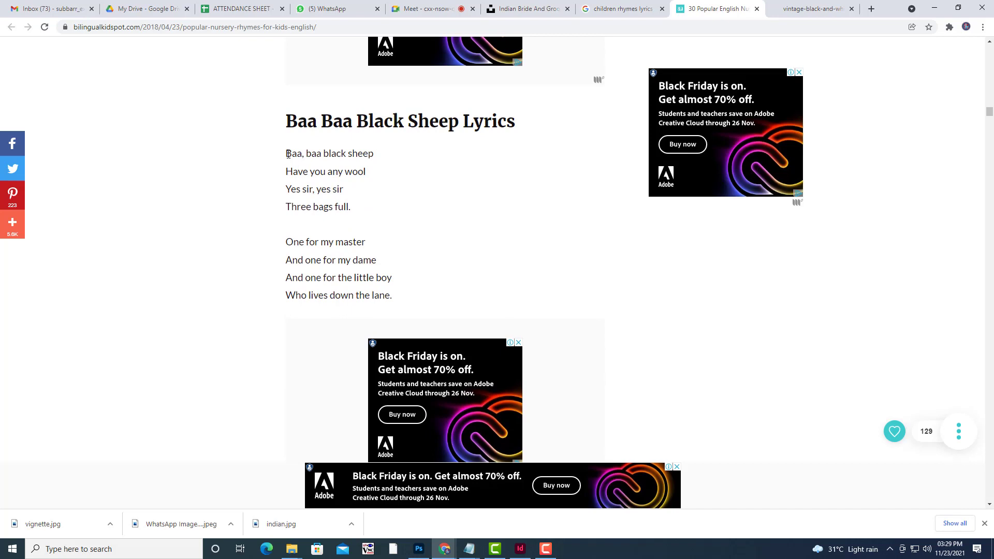
drag(287, 153, 409, 298)
key(ctrl+c)
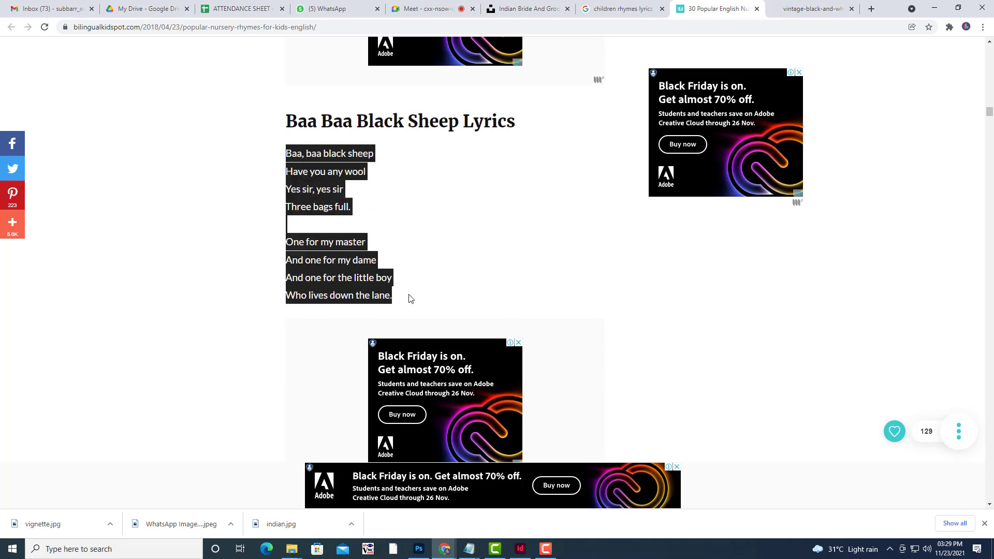
right_click(344, 154)
click(404, 164)
click(934, 8)
right_click(439, 73)
click(461, 120)
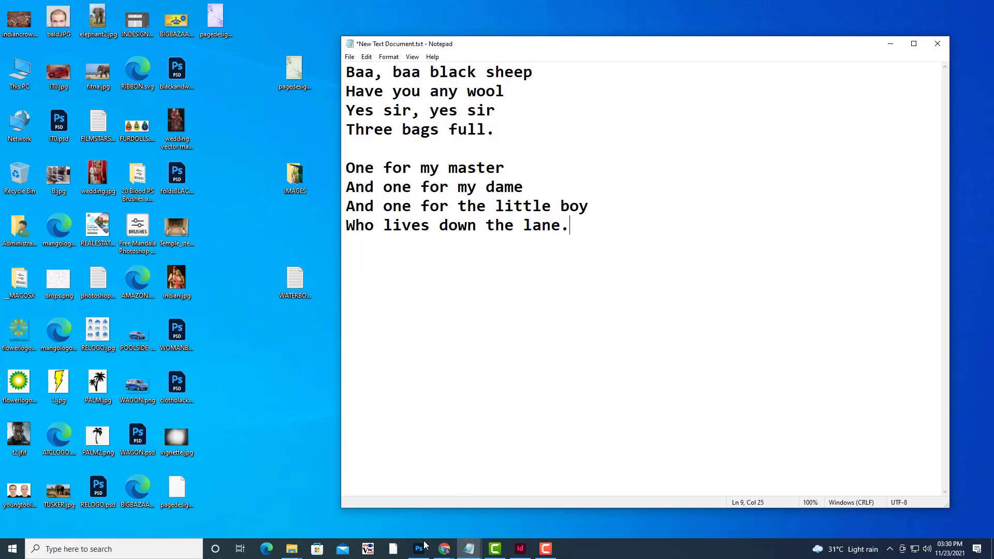
mouse_move(443, 550)
click(392, 522)
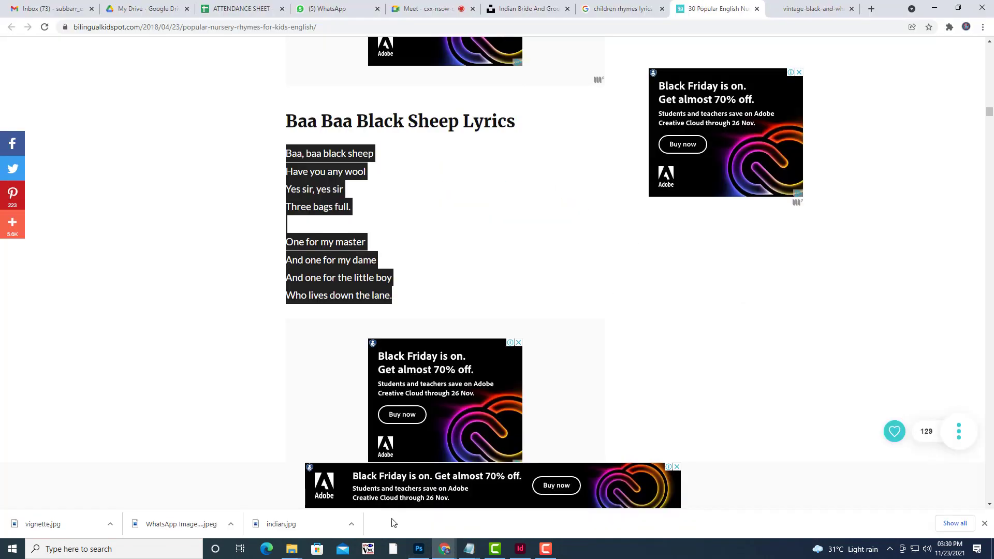
click(934, 9)
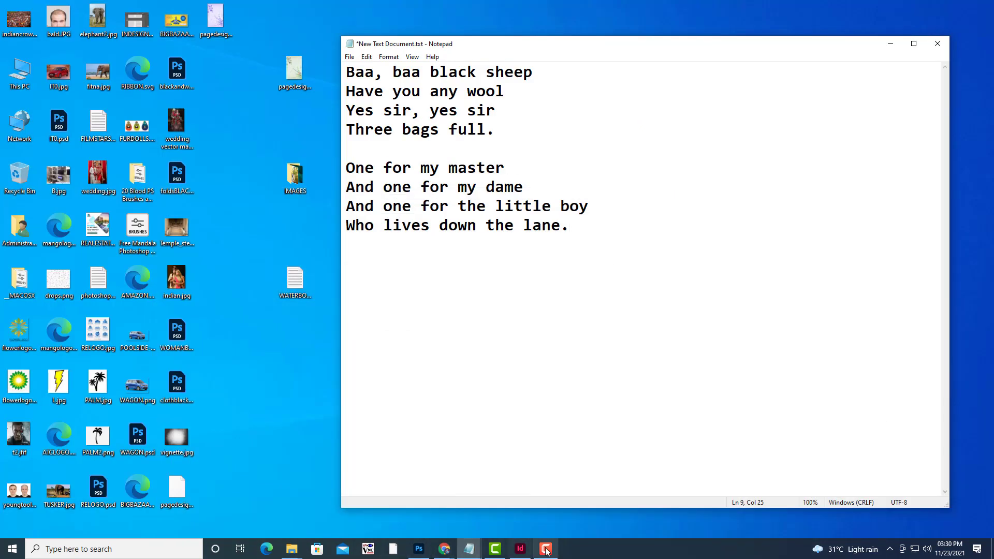
Return to the nursery rhyme article in the browser and look past Baa Baa Black Sheep as far as Humpty Dumpty for another rhyme to copy
mouse_move(443, 548)
click(392, 518)
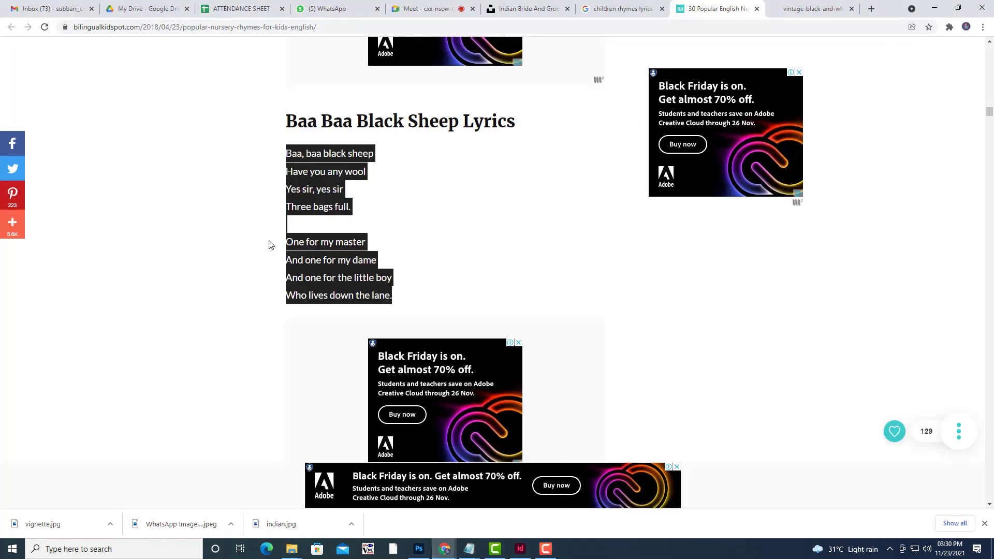
click(455, 200)
scroll(490, 228, down, 10)
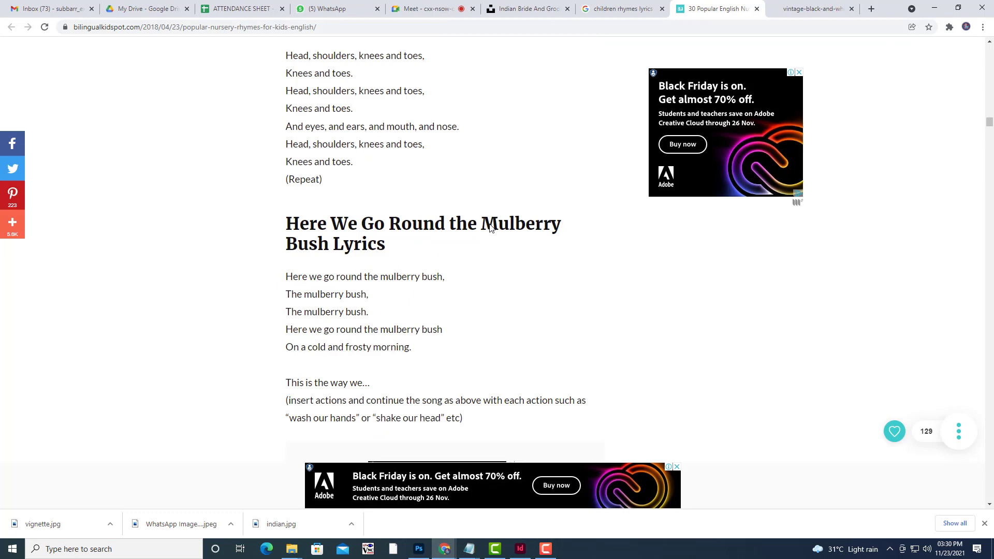
scroll(490, 228, down, 9)
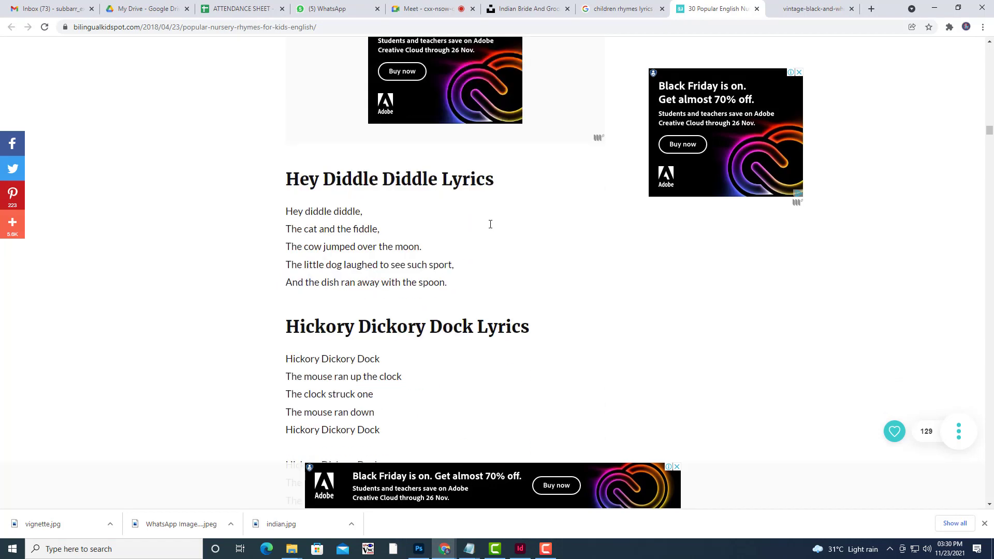
scroll(490, 224, down, 12)
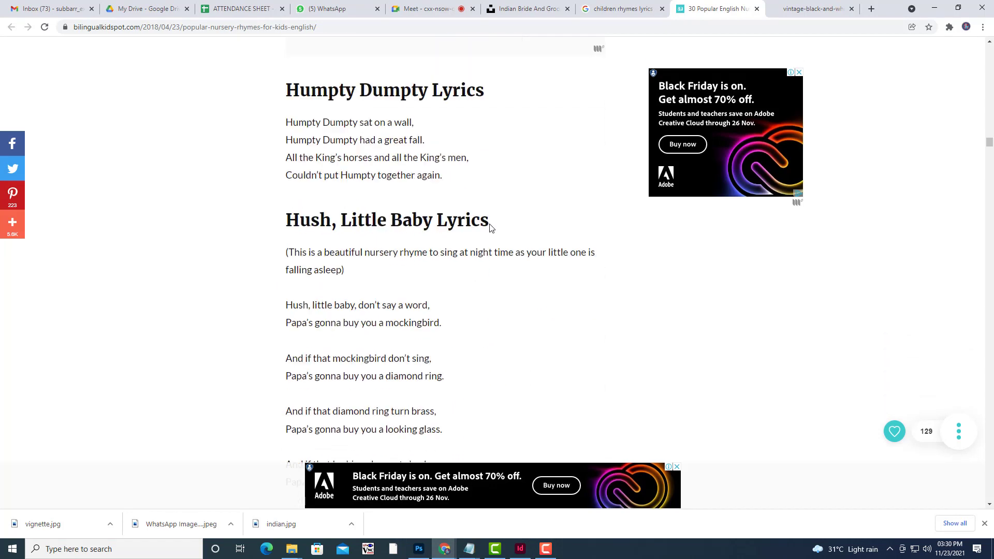
scroll(490, 191, down, 1)
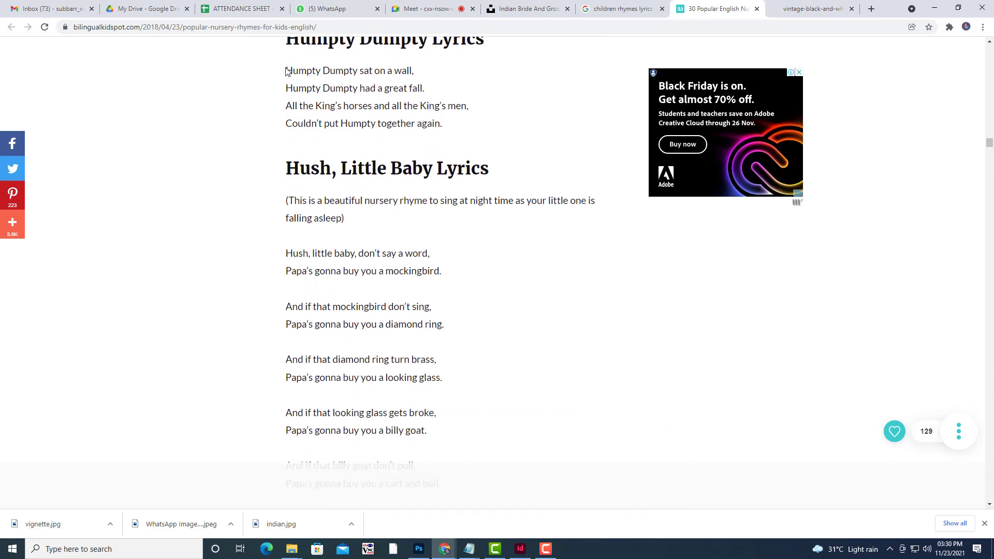
drag(285, 72, 546, 175)
click(546, 175)
Copy the first five verses of Hush, Little Baby and paste them below Baa Baa Black Sheep in Notepad, separated by a blank line
scroll(545, 176, down, 2)
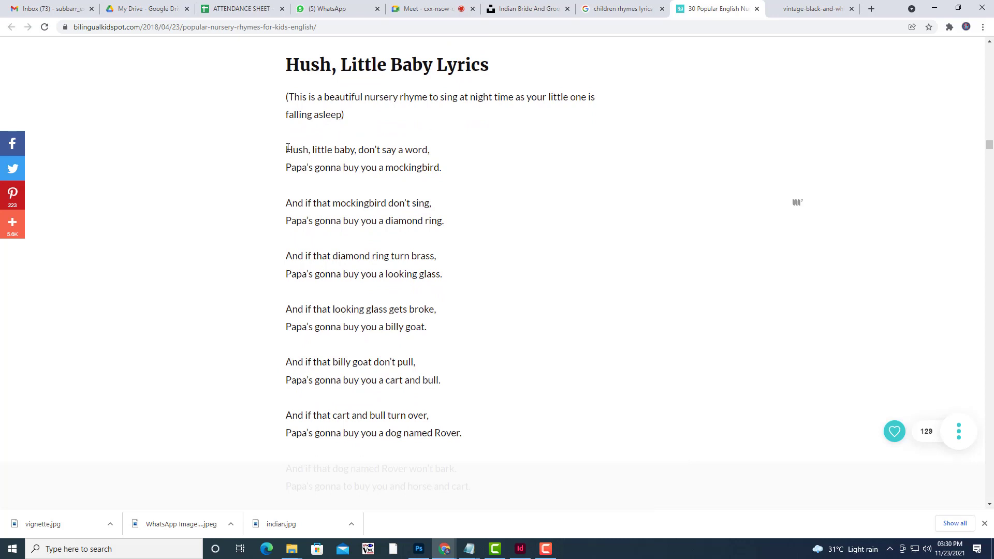
drag(288, 149, 458, 381)
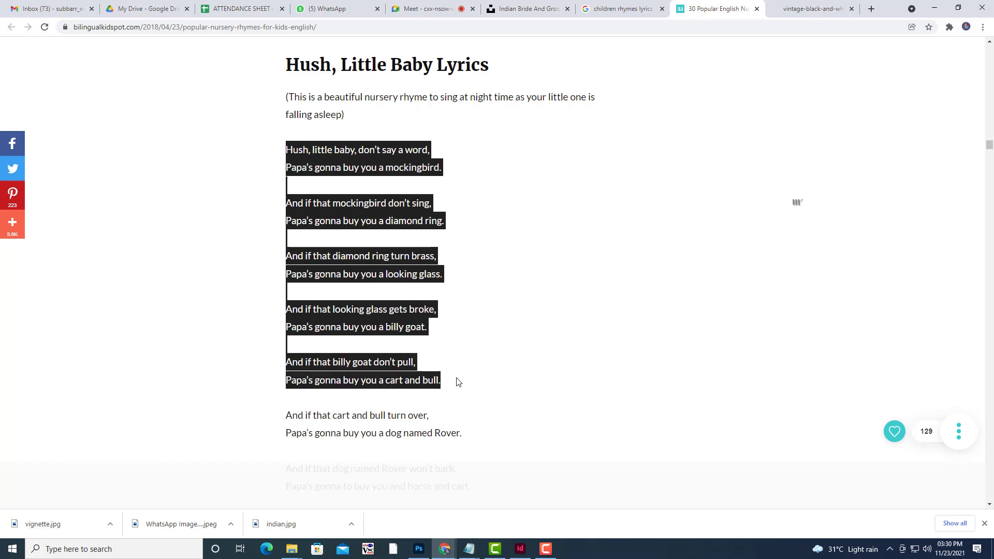
right_click(372, 204)
click(385, 213)
click(934, 8)
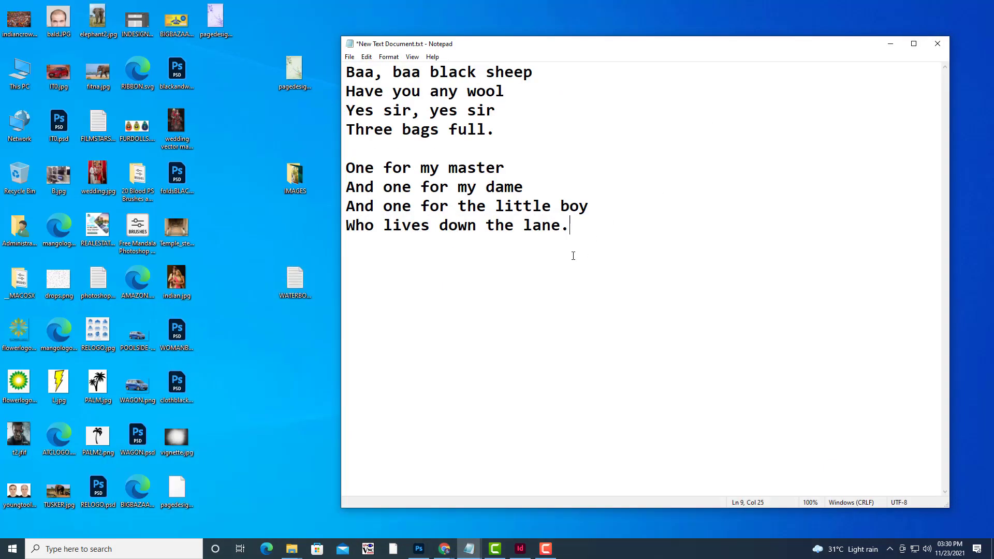
key(Return)
key(ctrl+v)
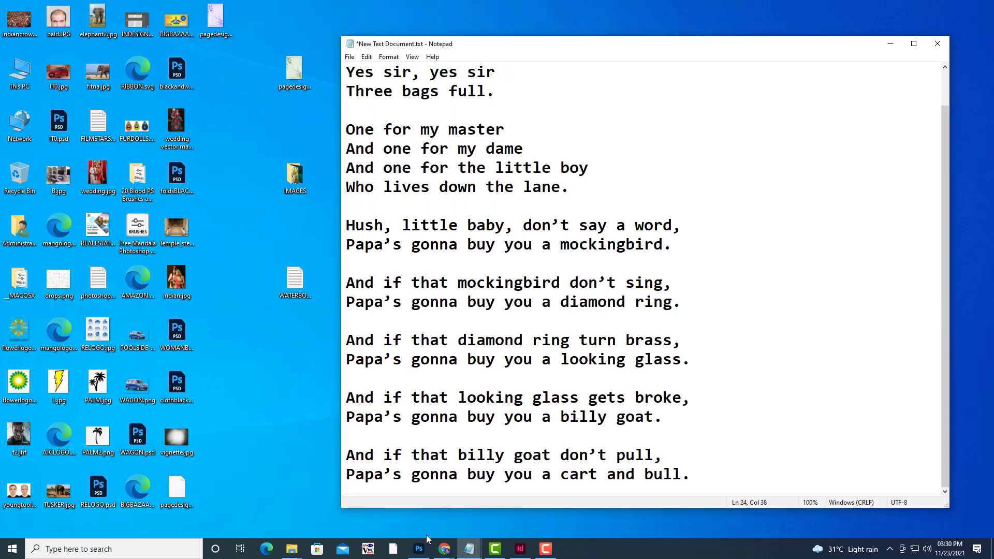
Switch to the browser article and copy both verses of Jack and Jill without the heading, choosing to wait for the unresponsive page
mouse_move(444, 546)
click(380, 498)
scroll(492, 264, down, 5)
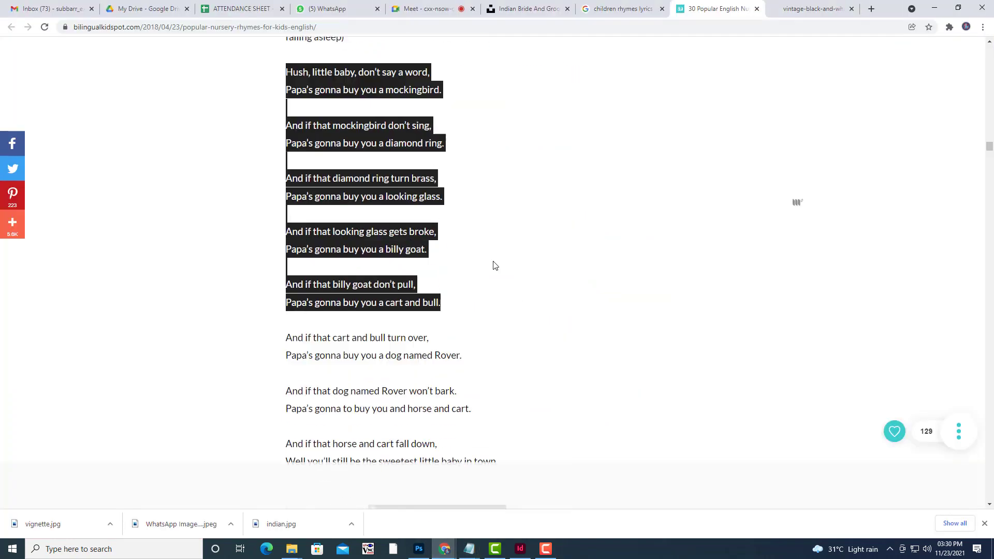
scroll(496, 248, down, 12)
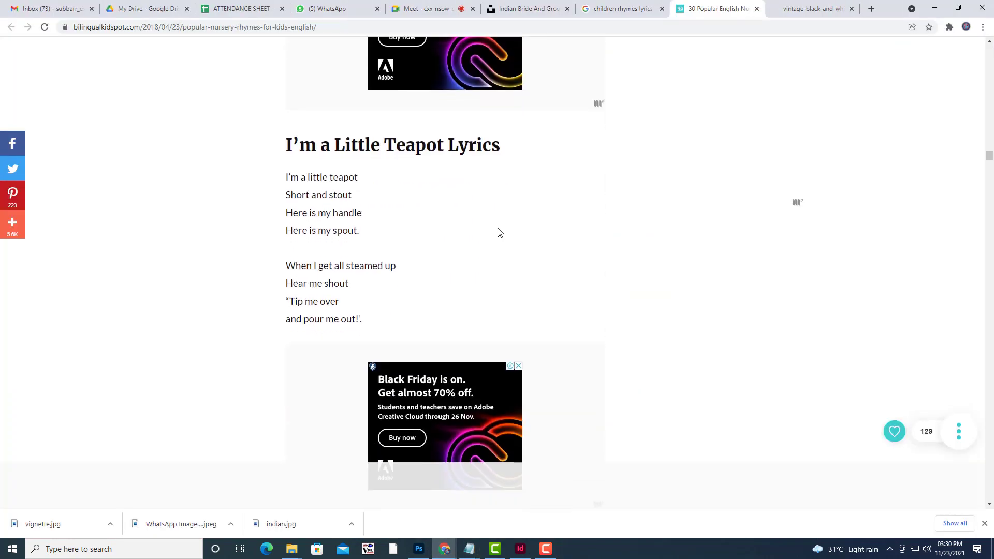
scroll(492, 215, down, 14)
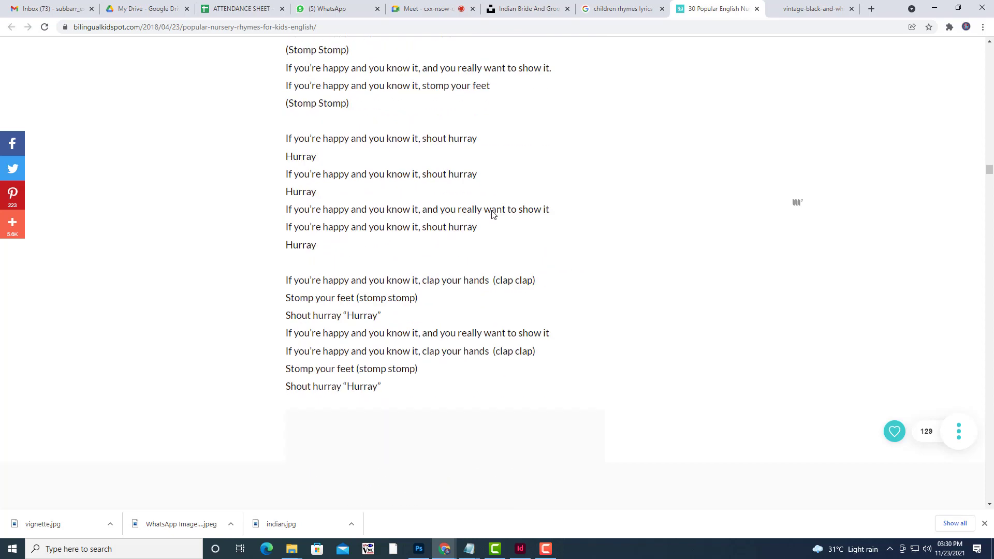
scroll(493, 215, down, 12)
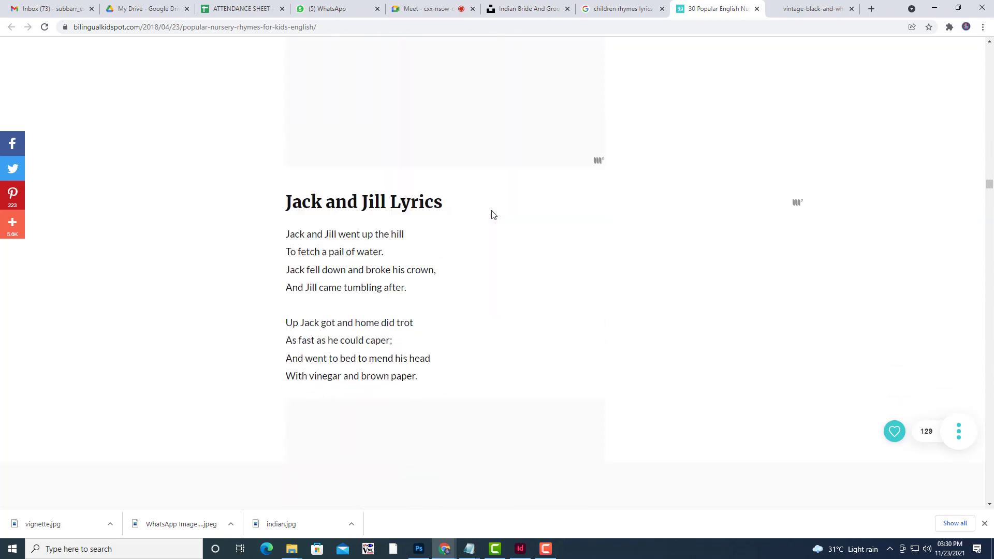
scroll(493, 215, down, 1)
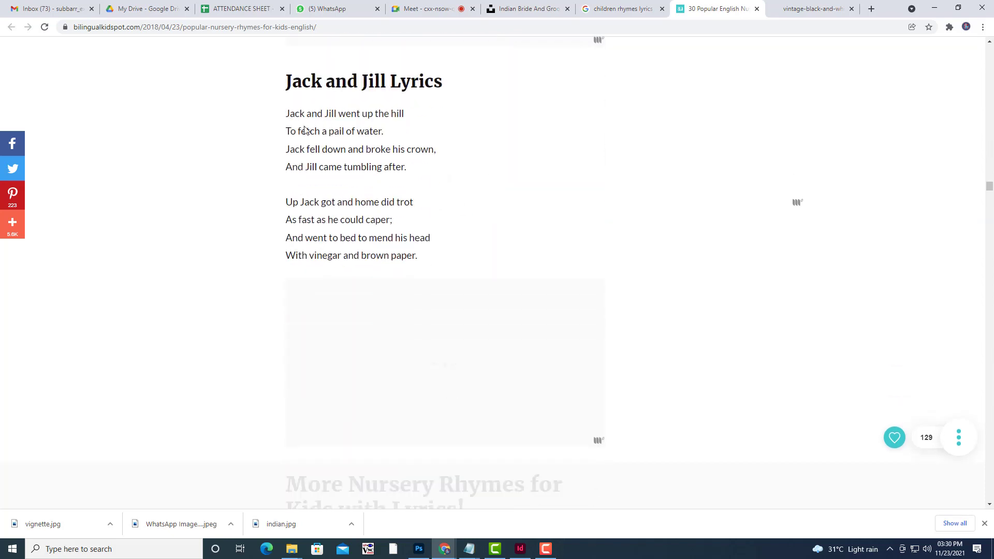
drag(286, 110, 448, 259)
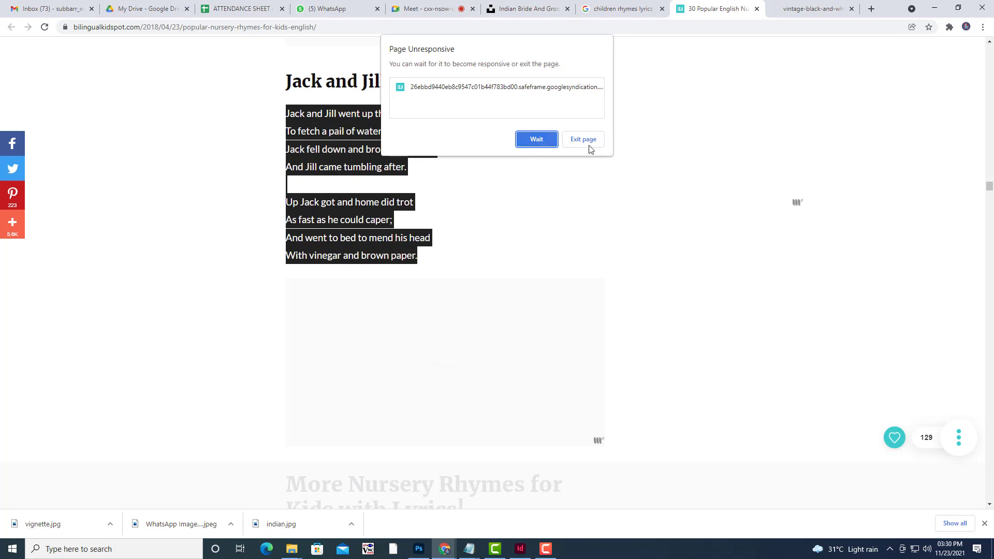
click(536, 138)
click(445, 153)
drag(289, 113, 427, 243)
drag(287, 112, 418, 260)
right_click(347, 135)
click(360, 144)
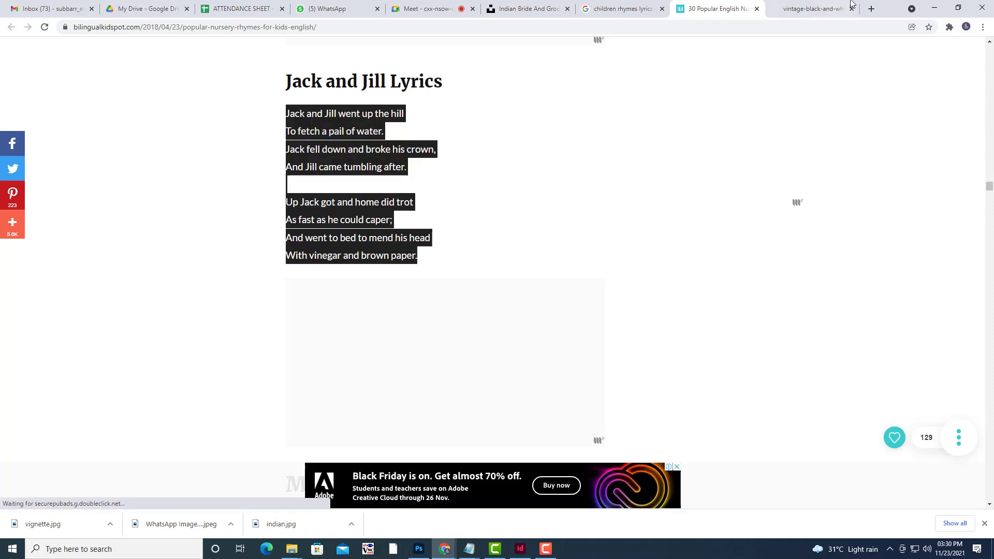
Return to Notepad and paste the Jack and Jill lyrics below Hush, Little Baby, leaving four blank lines between them
click(934, 8)
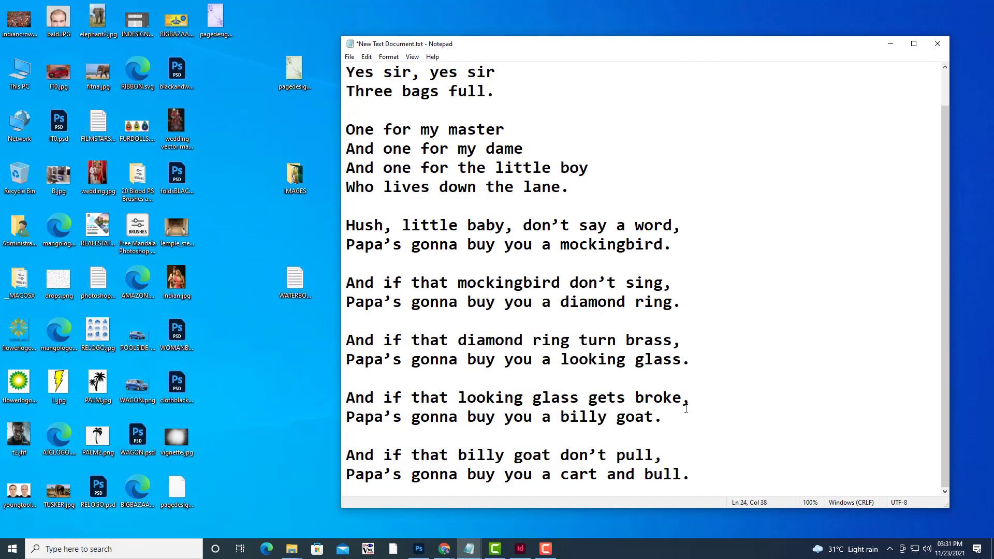
key(Return)
key(Return)
key(Return)
key(Return)
key(Return)
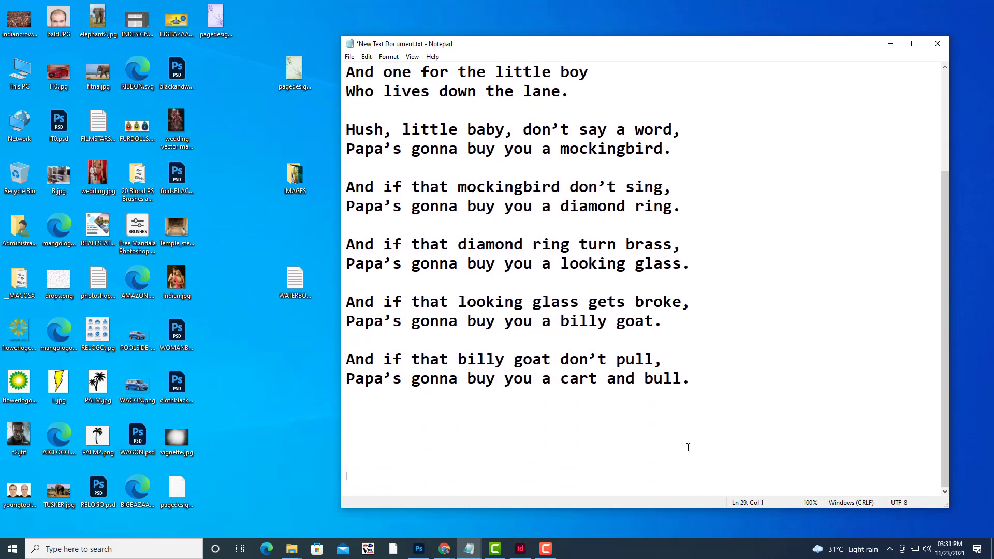
key(ctrl+v)
Look over the collected rhymes in the text file from Baa Baa Black Sheep down to Jack and Jill
scroll(709, 311, up, 5)
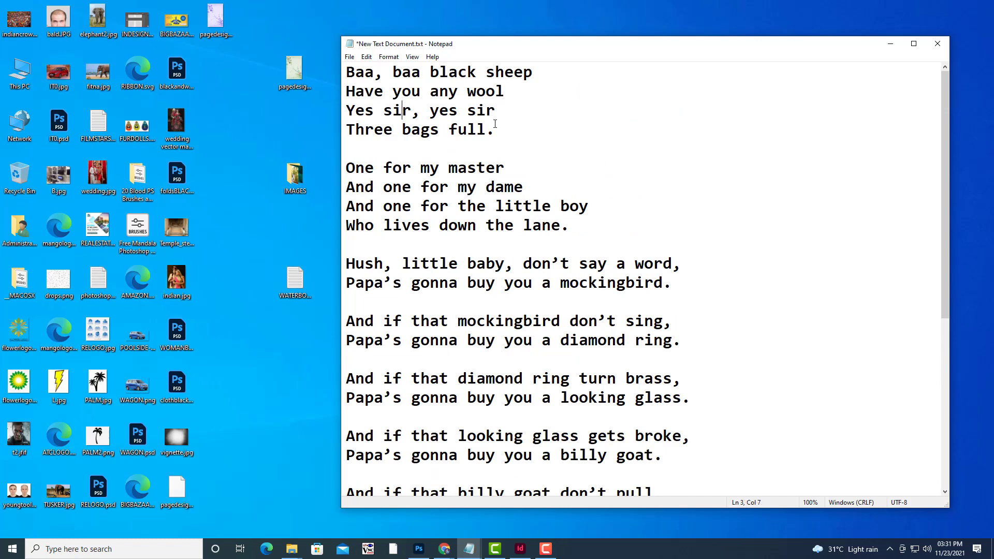
scroll(441, 260, down, 3)
click(472, 91)
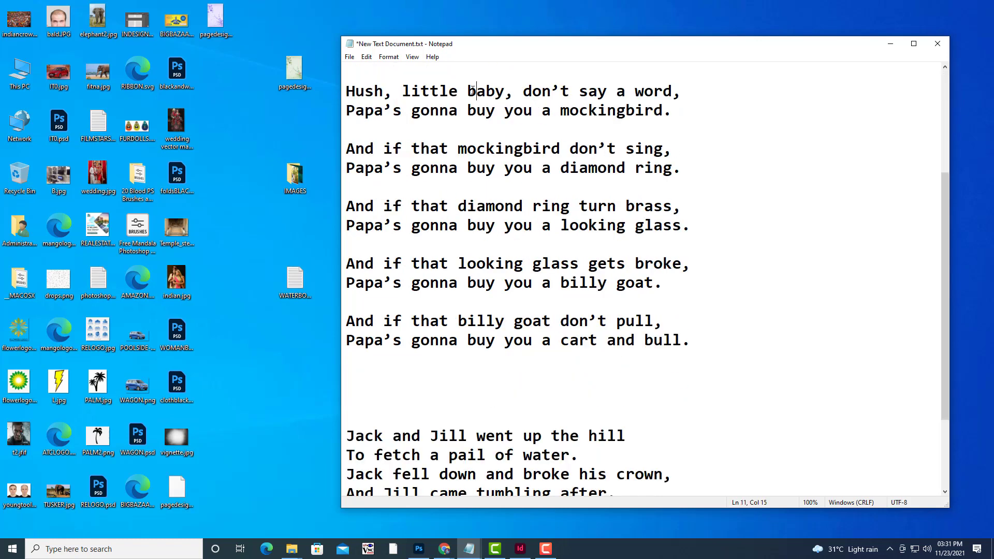
scroll(518, 195, down, 2)
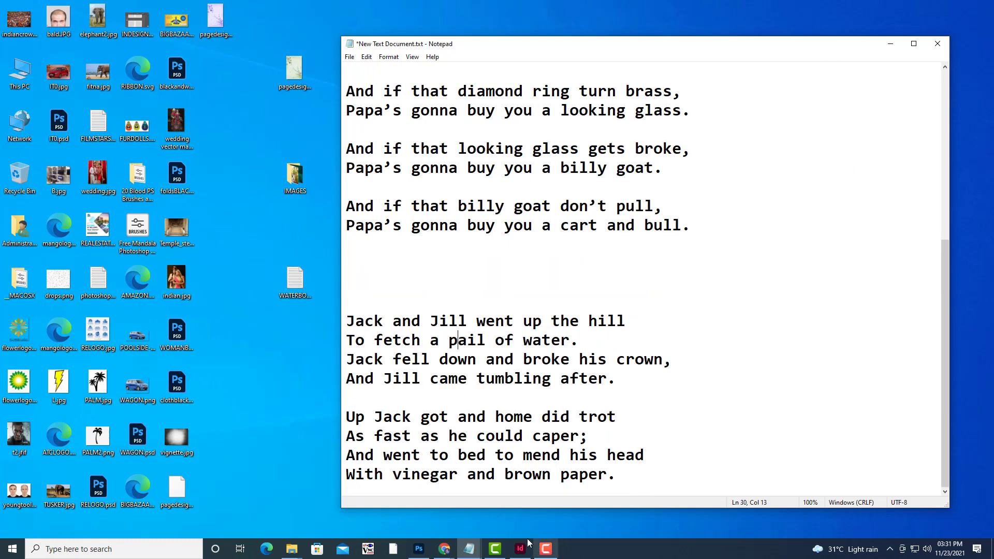
click(469, 549)
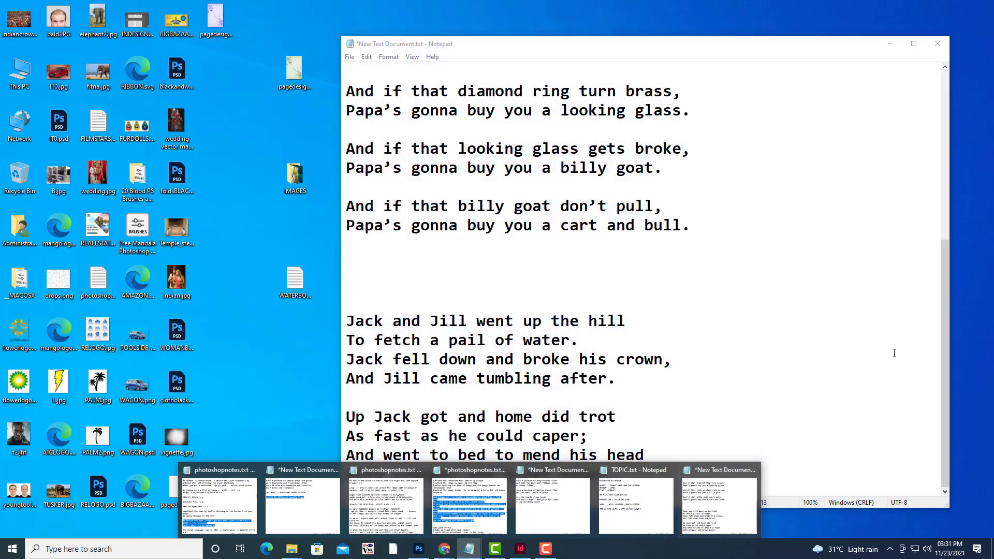
click(894, 351)
Switch to the browser article and copy the four Twinkle, Twinkle, Little Star verses just above Wind the bobbin up
click(450, 549)
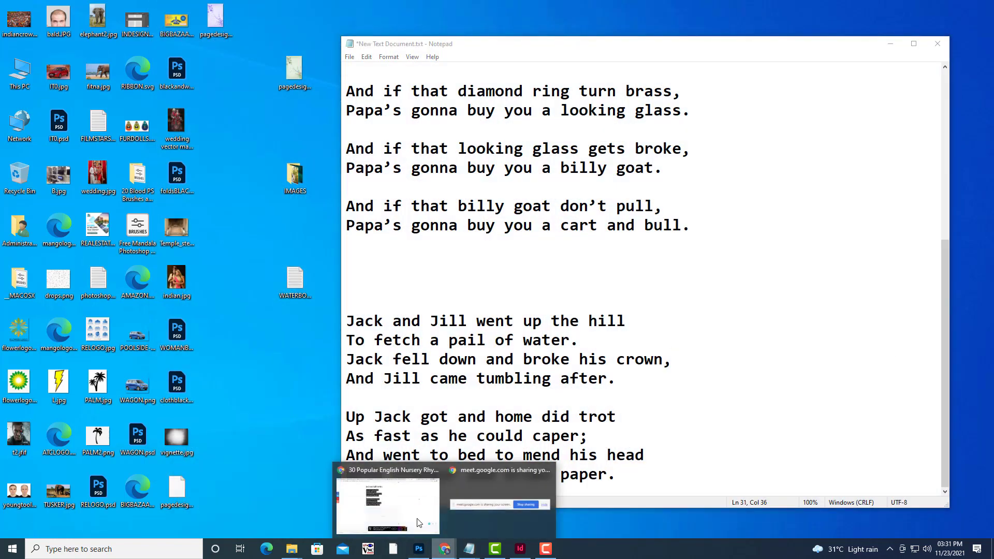
click(389, 499)
scroll(512, 314, down, 8)
scroll(514, 315, down, 20)
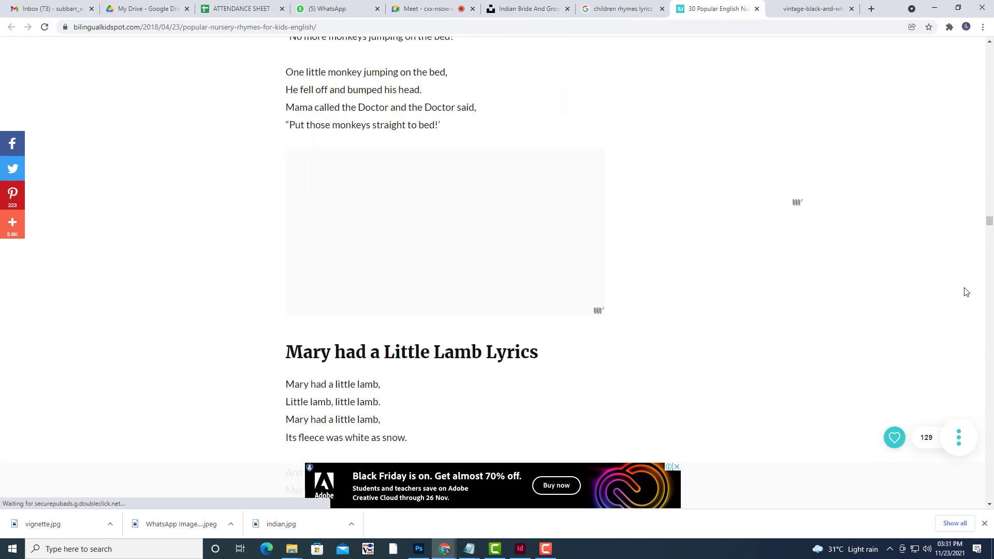
drag(990, 239, 985, 378)
scroll(467, 289, down, 9)
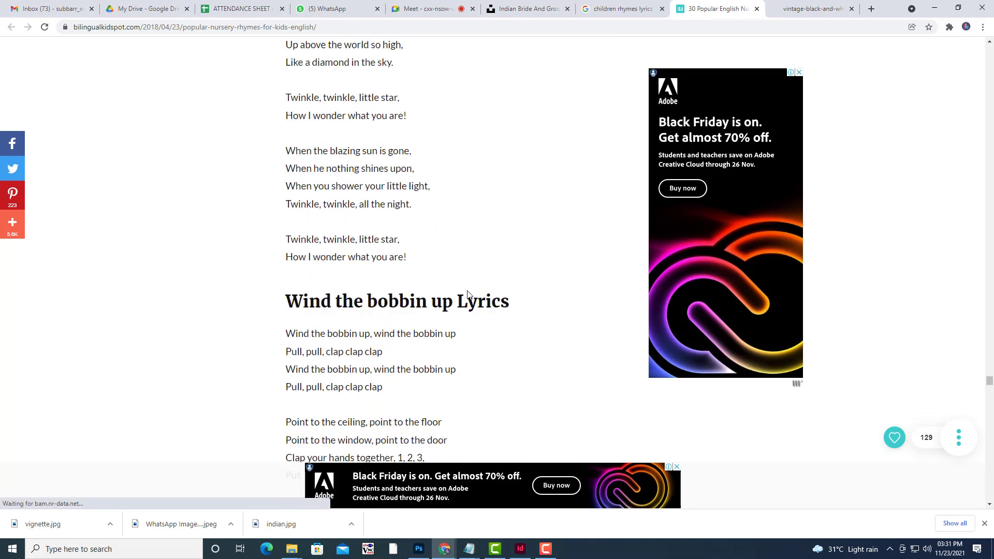
scroll(467, 295, up, 1)
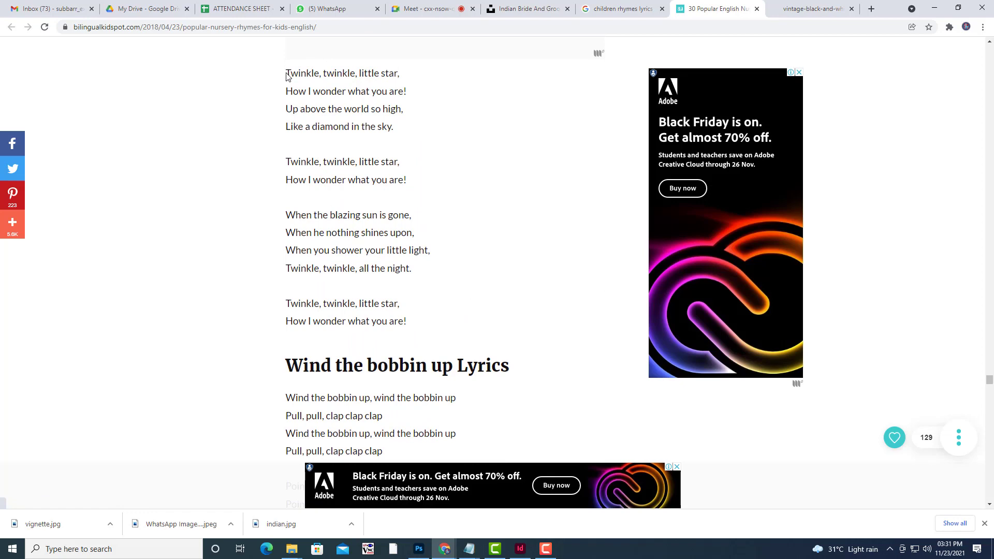
drag(287, 73, 431, 322)
right_click(399, 178)
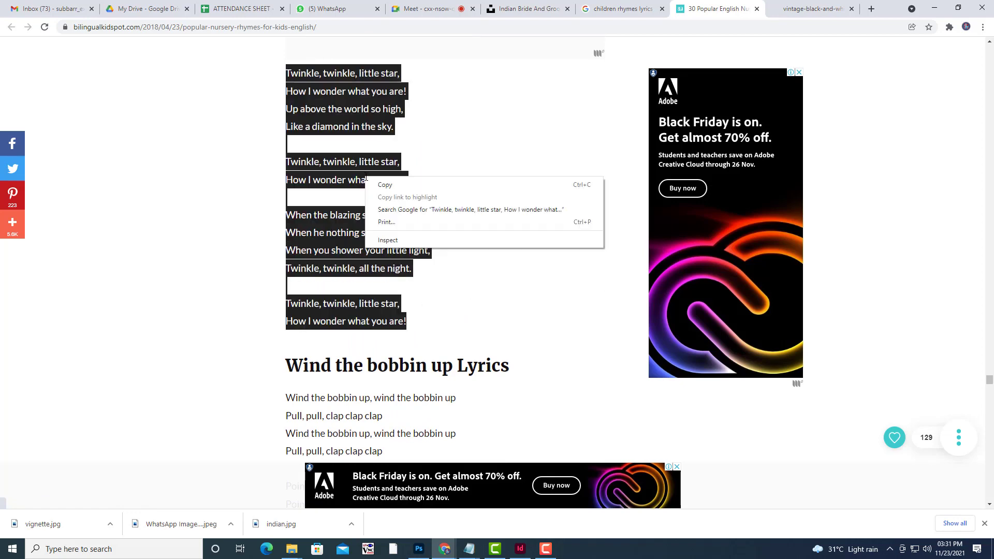
click(412, 185)
Return to Notepad and paste the Twinkle, Twinkle, Little Star lyrics after six blank lines below Jack and Jill
click(934, 7)
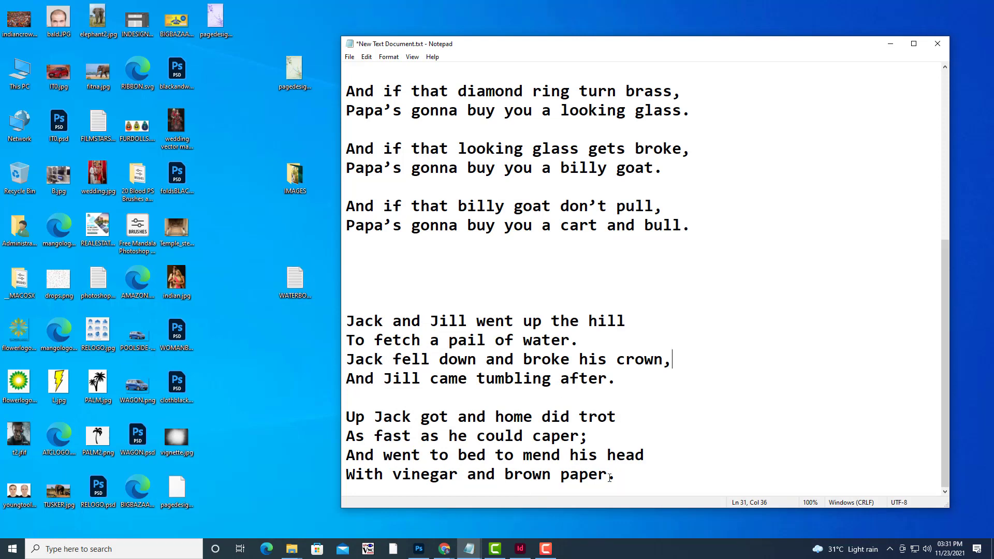
key(Return)
key(Return)
key(Return)
key(Return)
key(Return)
key(Return)
key(Return)
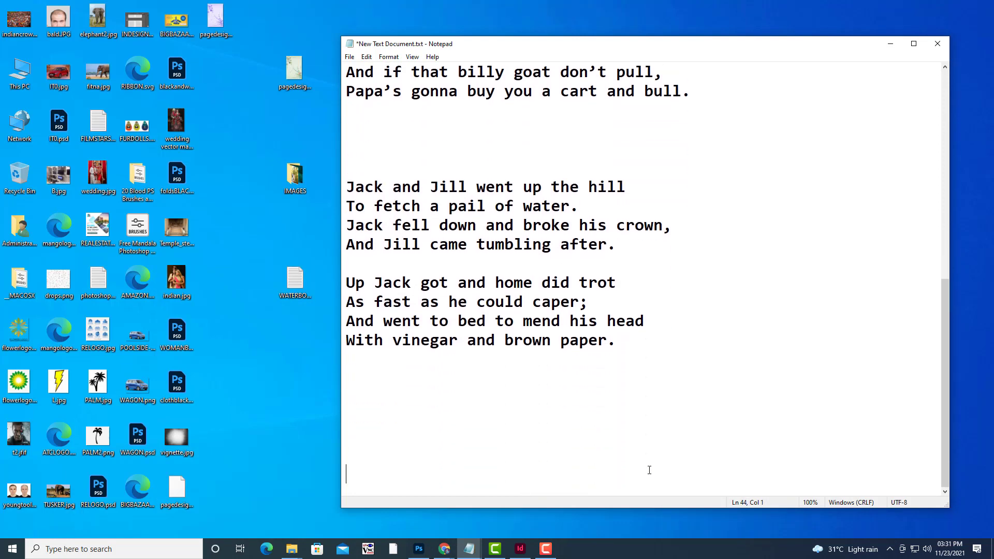
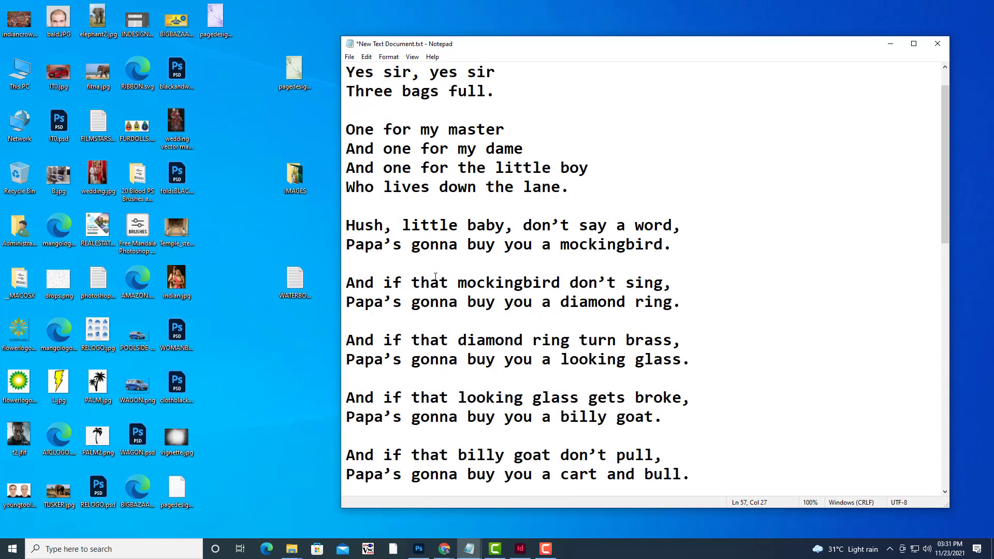
scroll(436, 276, up, 1)
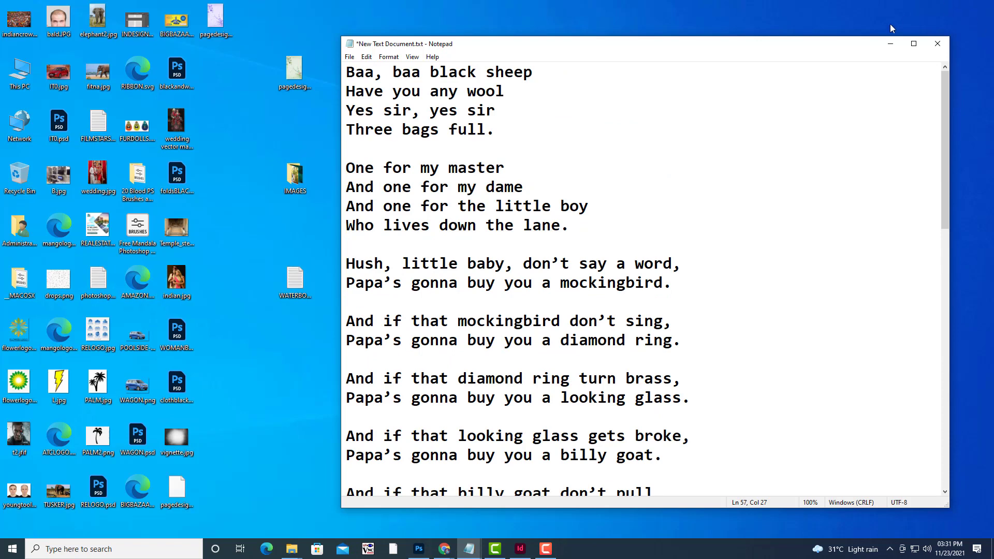
Shift the Notepad window slightly on the desktop and switch back to the nursery rhyme article in the browser
drag(631, 45, 636, 37)
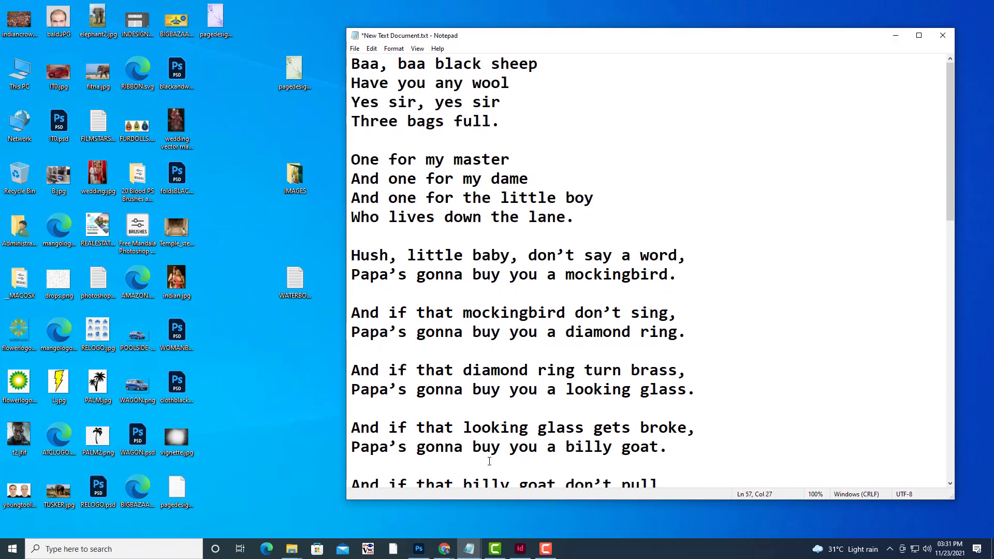
mouse_move(442, 547)
click(386, 496)
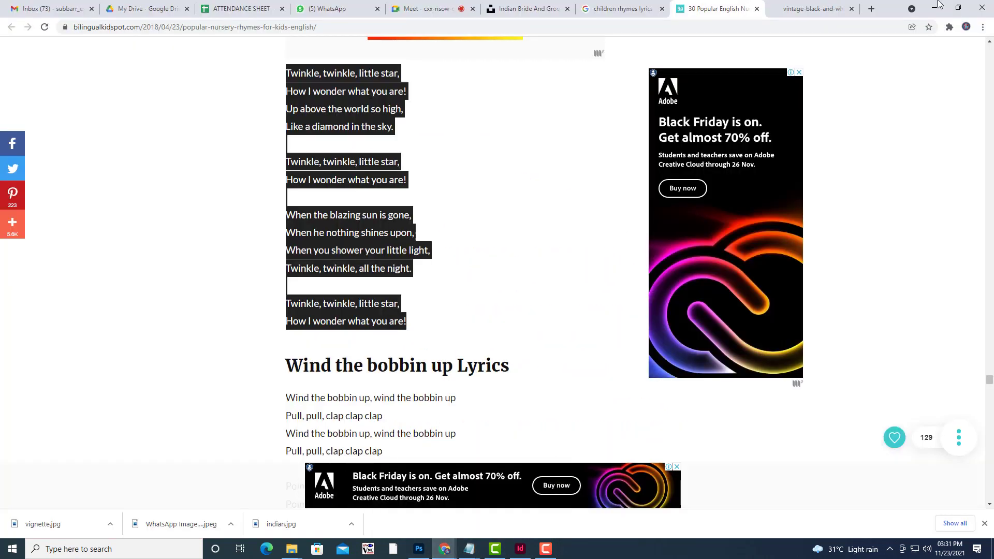
Open Google Images in a new browser tab and search for "childrens page background"
click(828, 10)
click(871, 9)
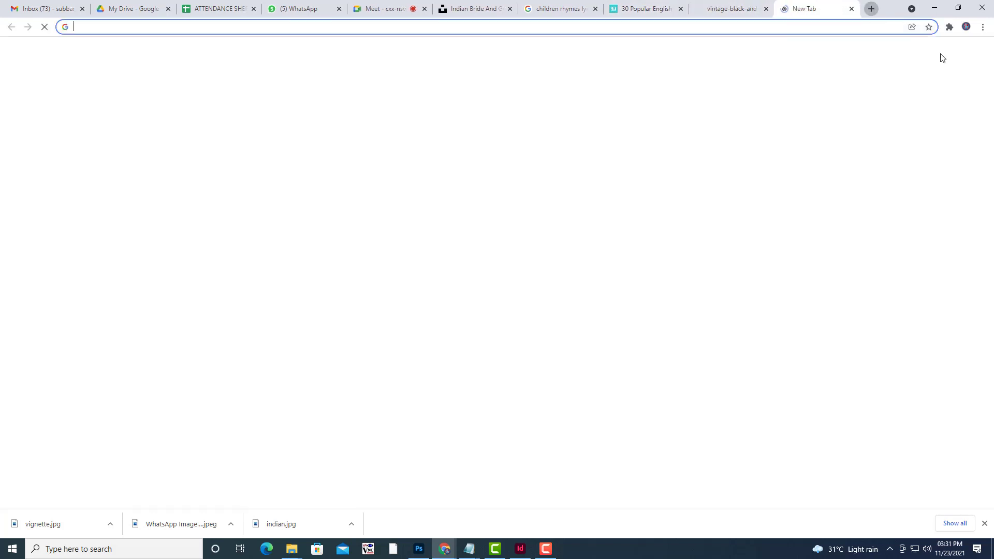
click(923, 55)
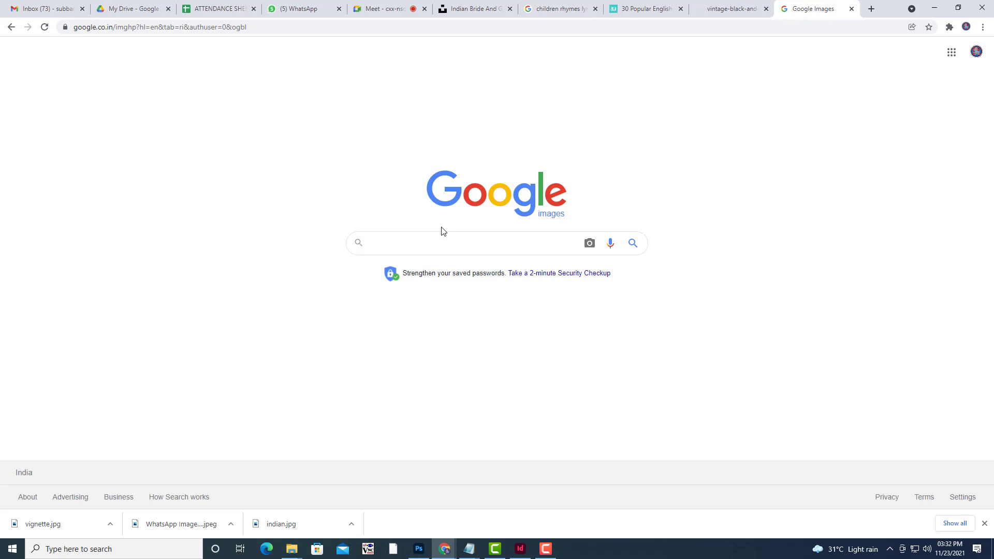
text(chil)
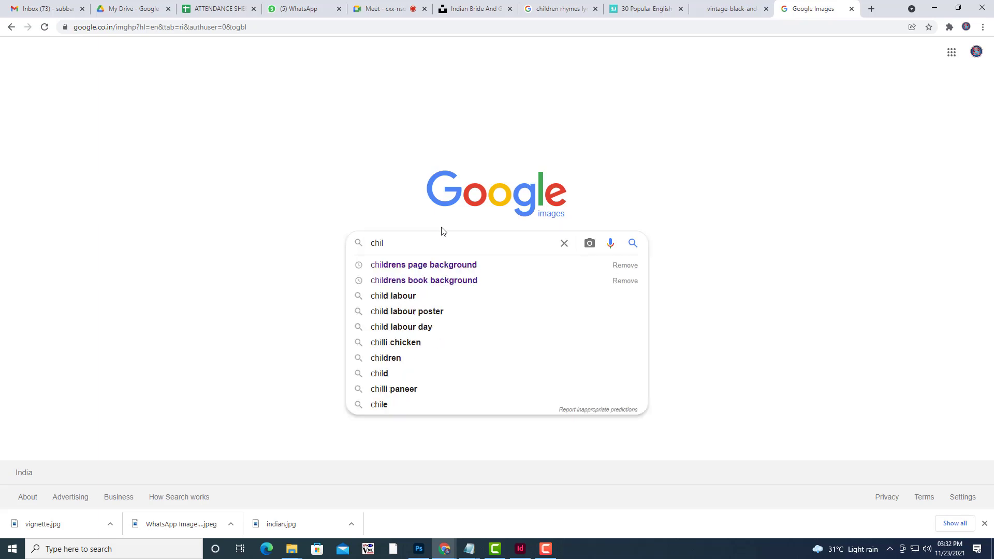
text(dr)
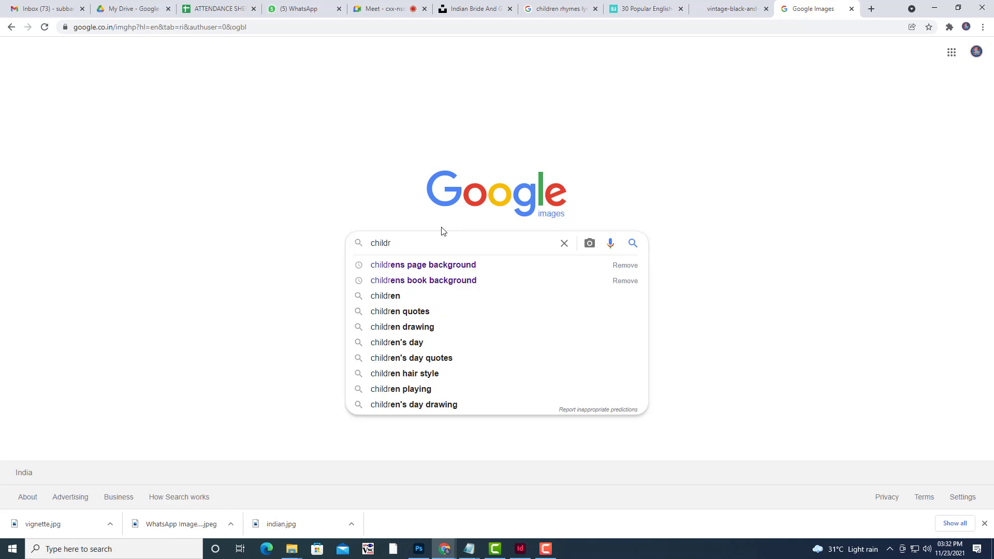
click(490, 266)
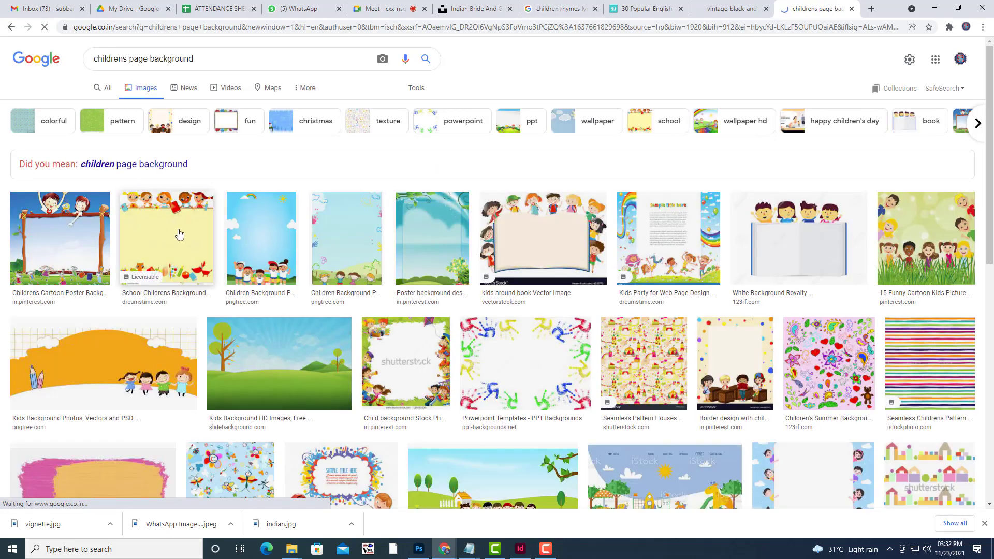
Open the yellow School Childrens Background image from the results at full size in its own tab
click(179, 234)
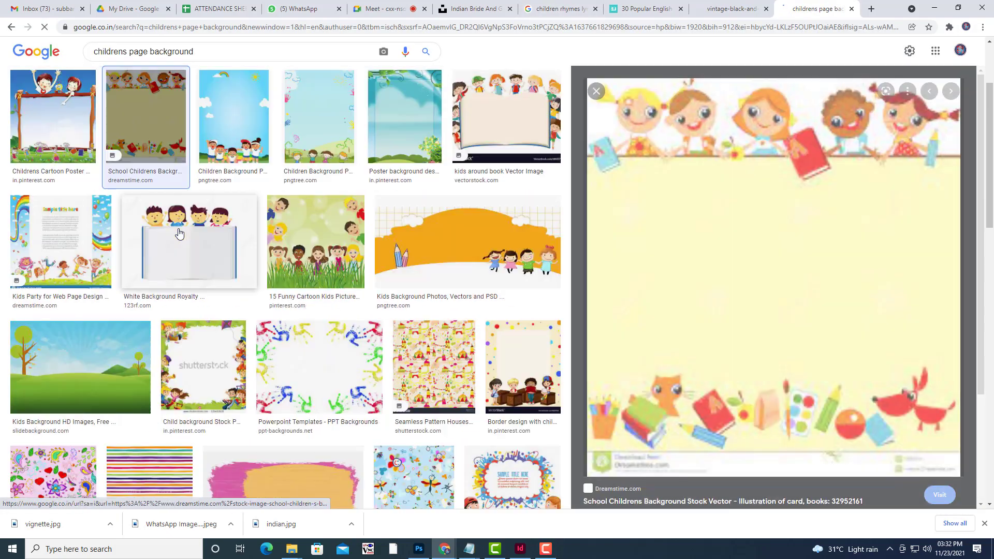
right_click(728, 193)
click(811, 289)
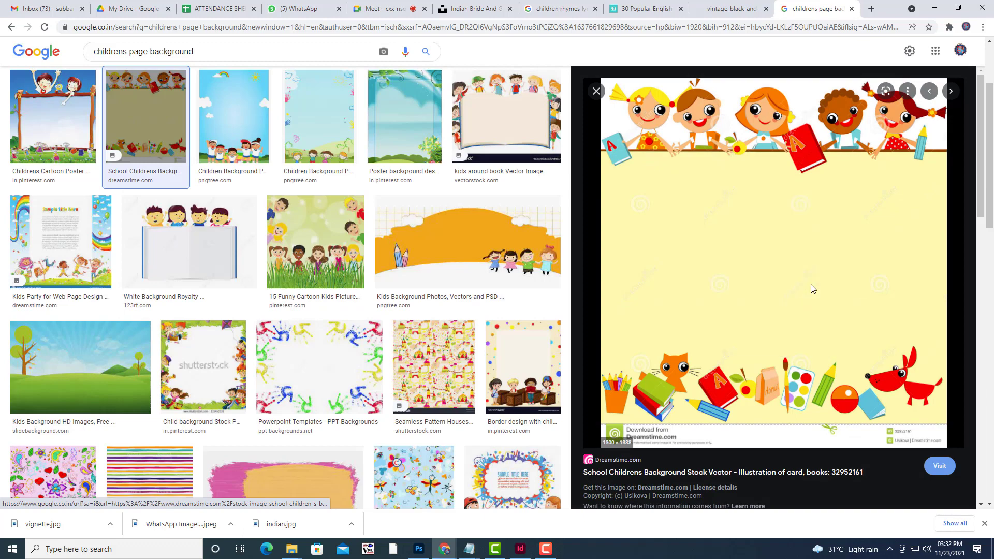
click(821, 8)
Save the yellow school children background image to the Desktop as childrensbg
right_click(482, 218)
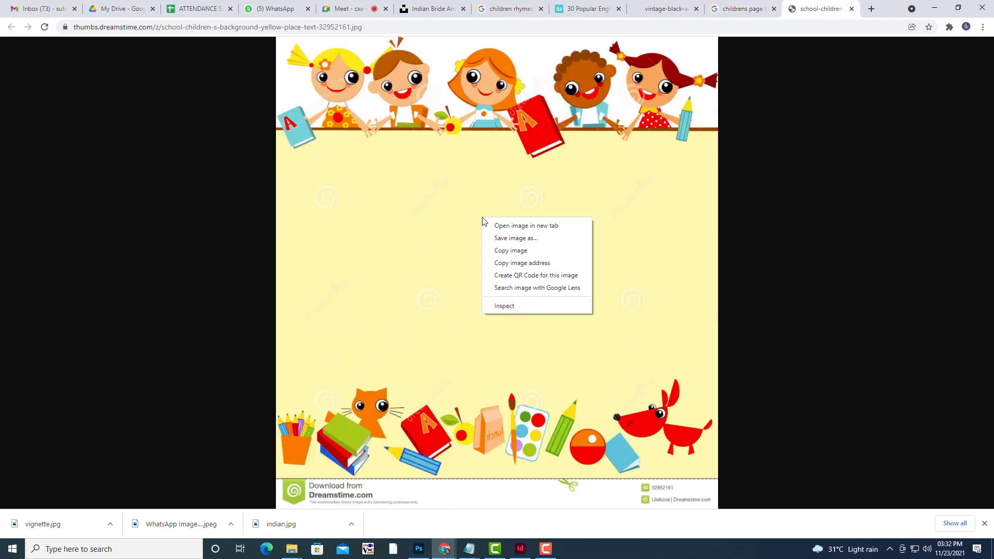
click(500, 239)
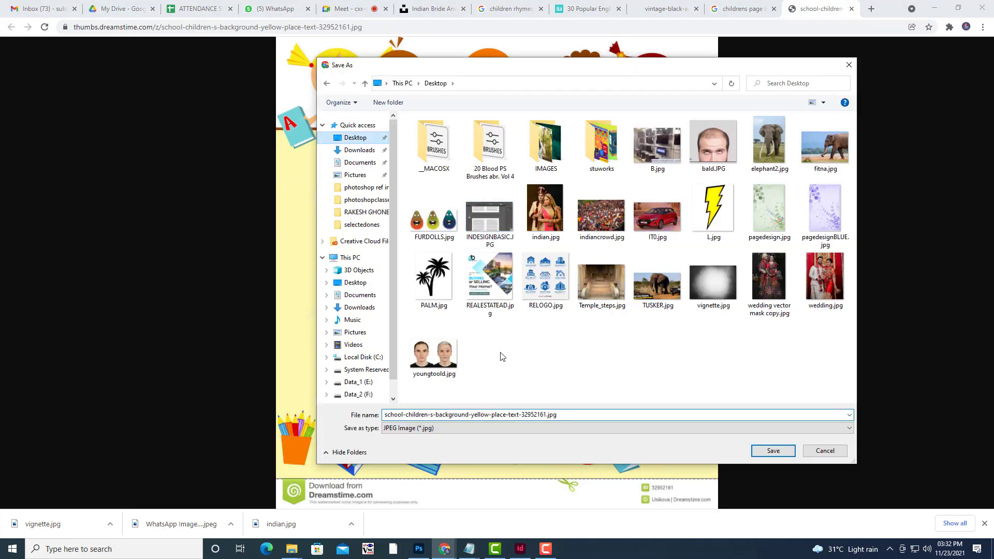
triple_click(596, 415)
text(childrensbg)
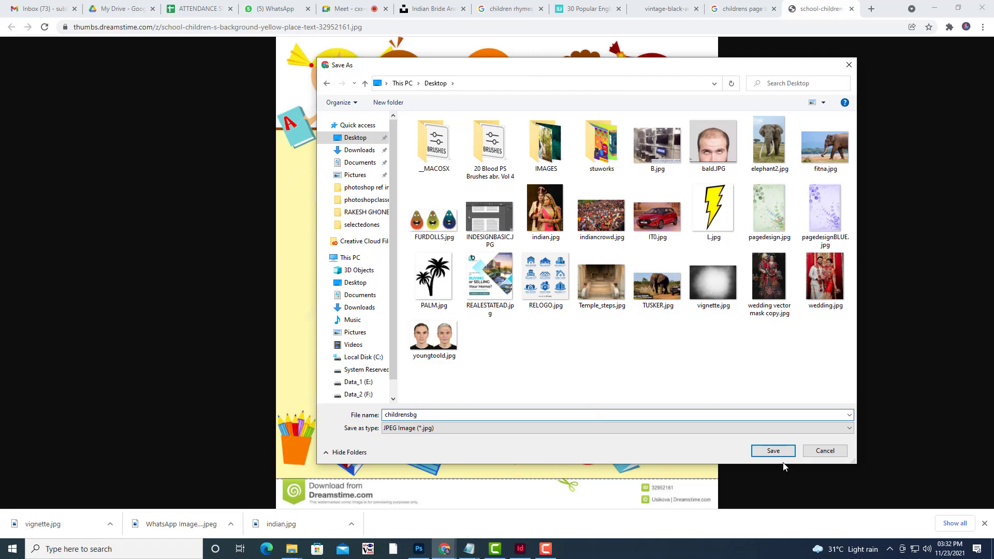
key(Return)
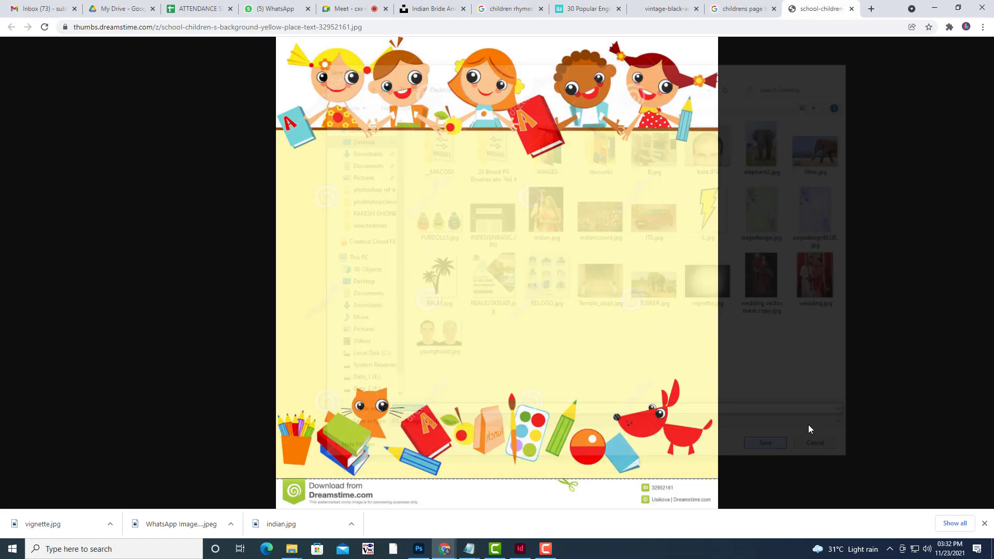
Return to the image results and search for "rhymes book cover"
click(727, 7)
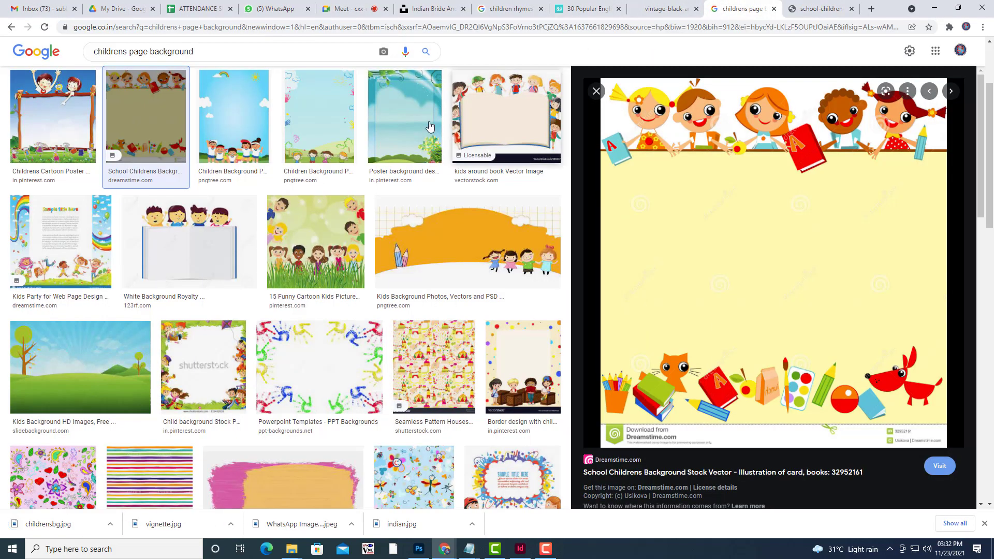
drag(194, 59, 97, 66)
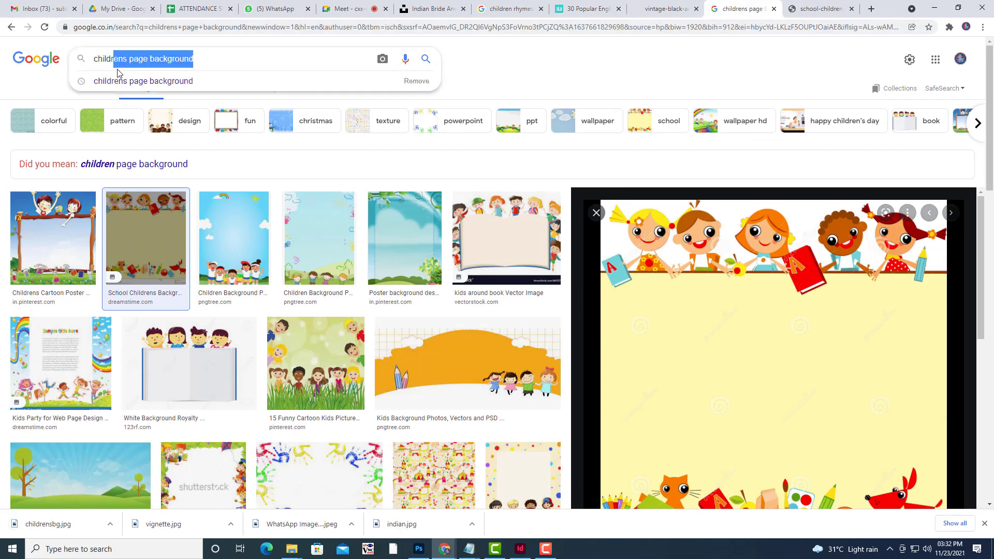
text(rhym)
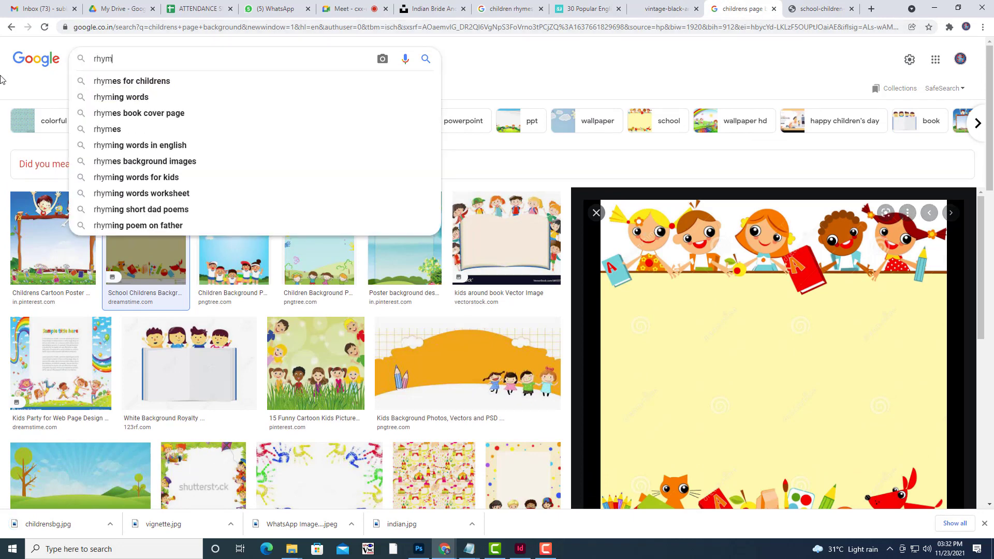
text(es book cover)
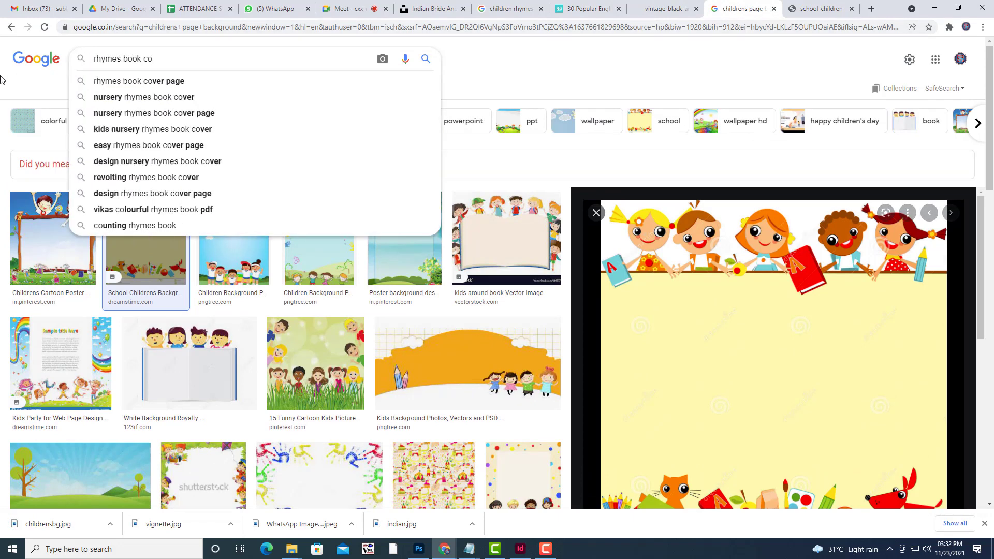
key(Return)
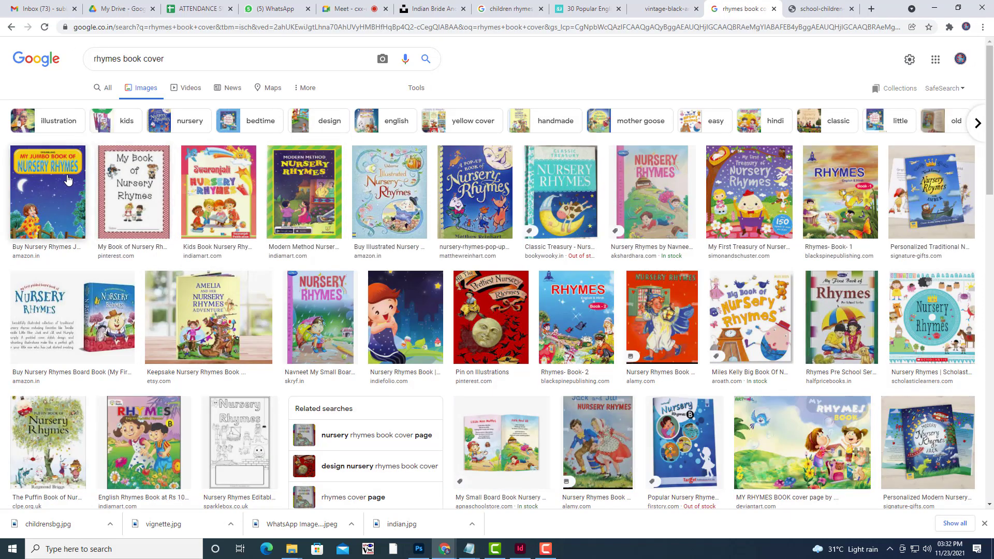
Open the My Jumbo Book of Nursery Rhymes cover image at full size in its own tab
click(49, 192)
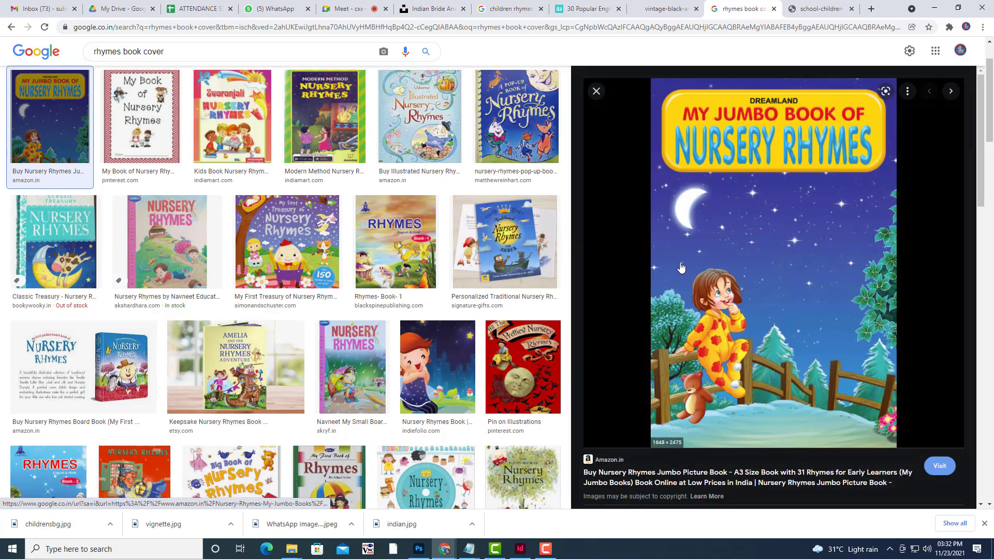
right_click(753, 219)
click(837, 316)
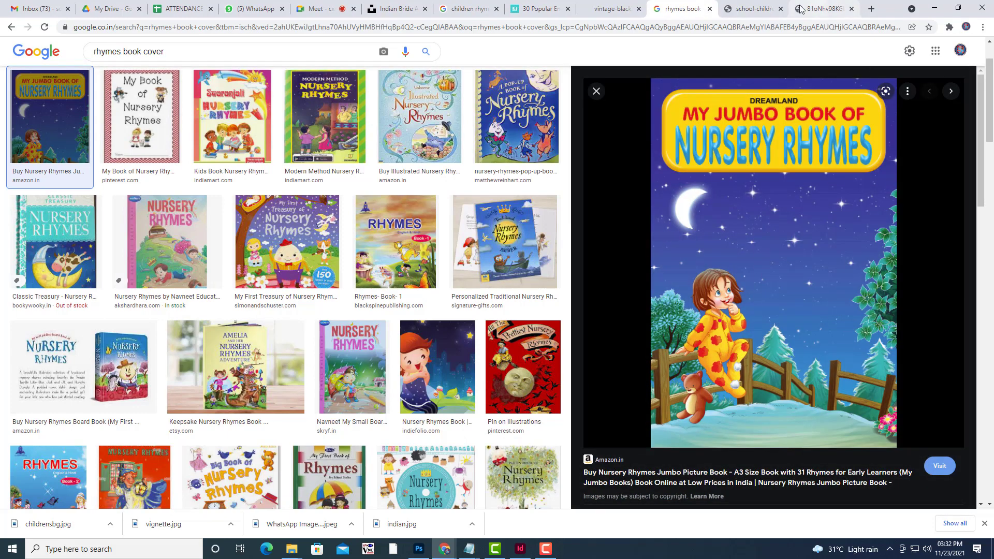
key(ctrl+Tab)
key(ctrl+Tab)
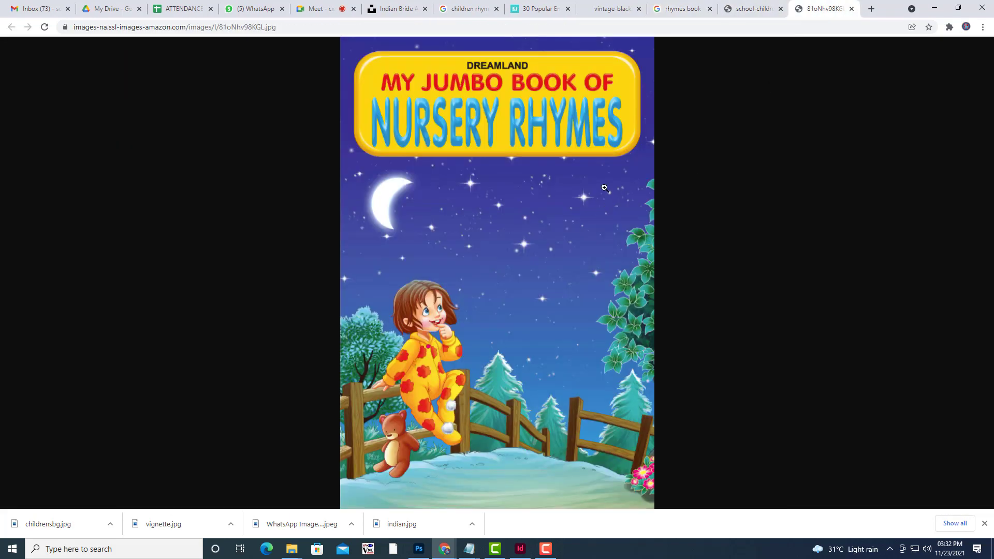
Save the My Jumbo Book of Nursery Rhymes cover to the Desktop as rhymescoverfront
right_click(604, 188)
click(619, 206)
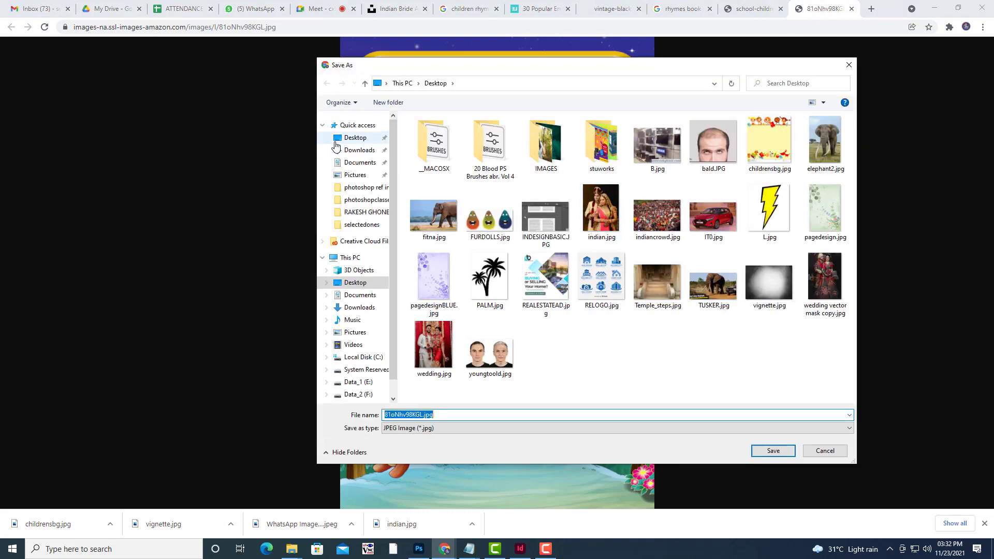
click(342, 139)
click(470, 415)
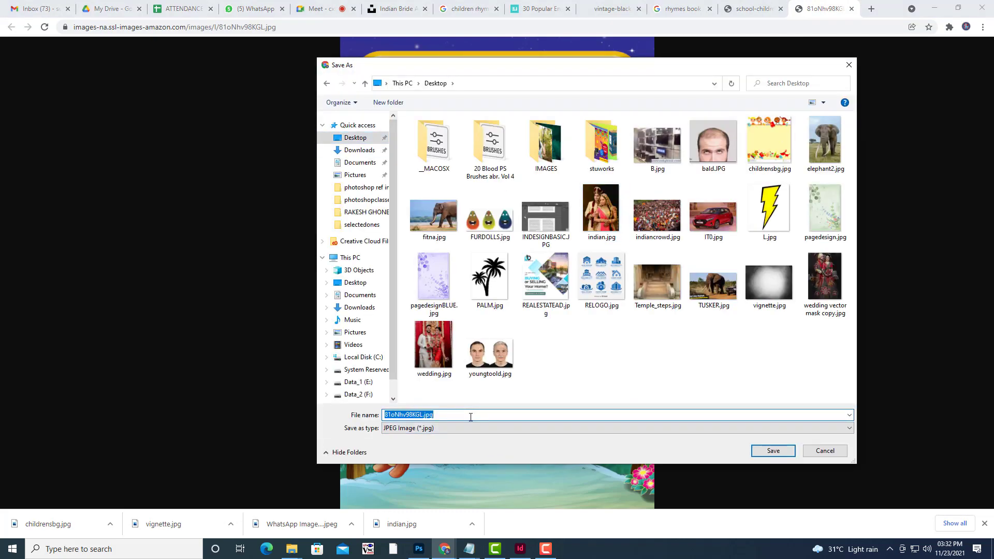
text(rhymescoverfront)
click(772, 450)
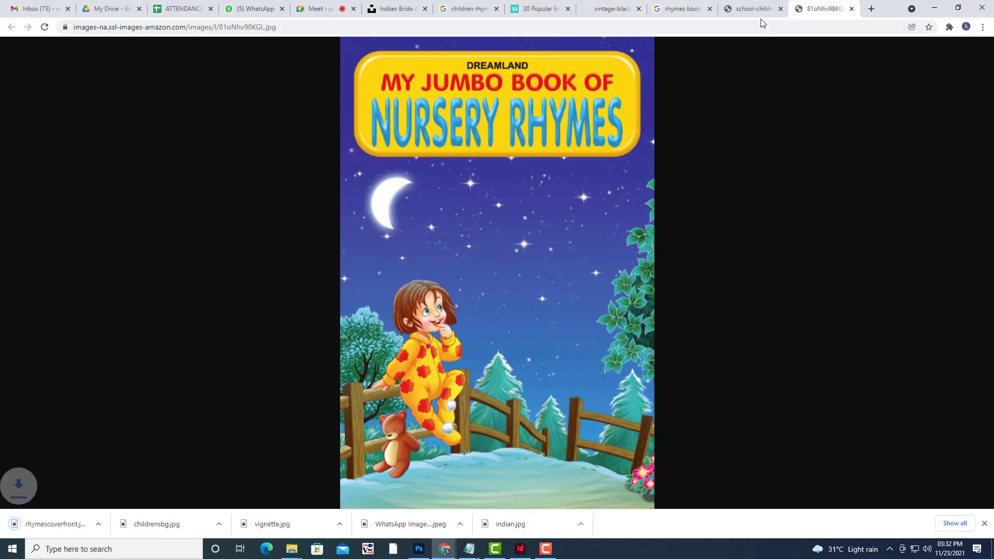
Go back to the rhymes book cover results and change the image search to "rhymes book back cover"
click(753, 9)
click(626, 8)
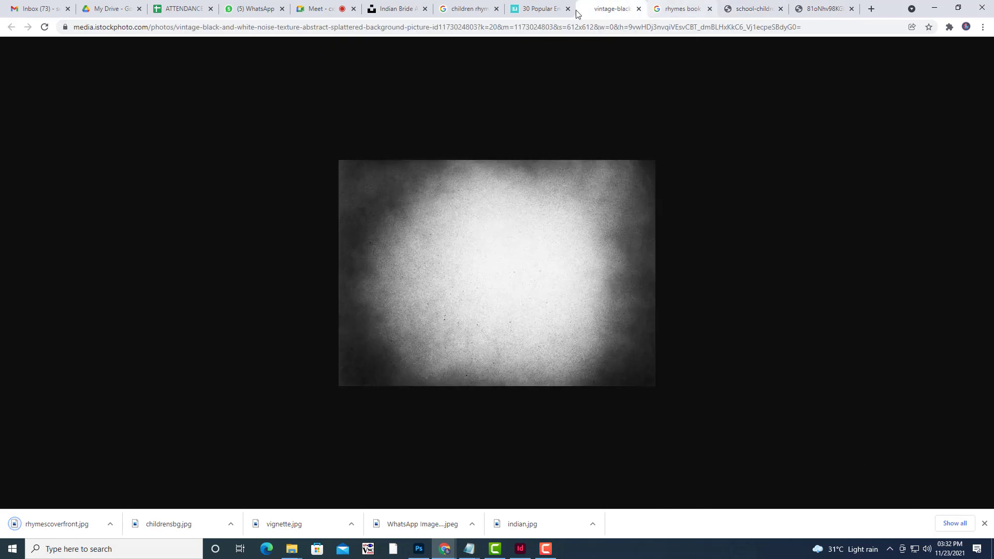
click(666, 8)
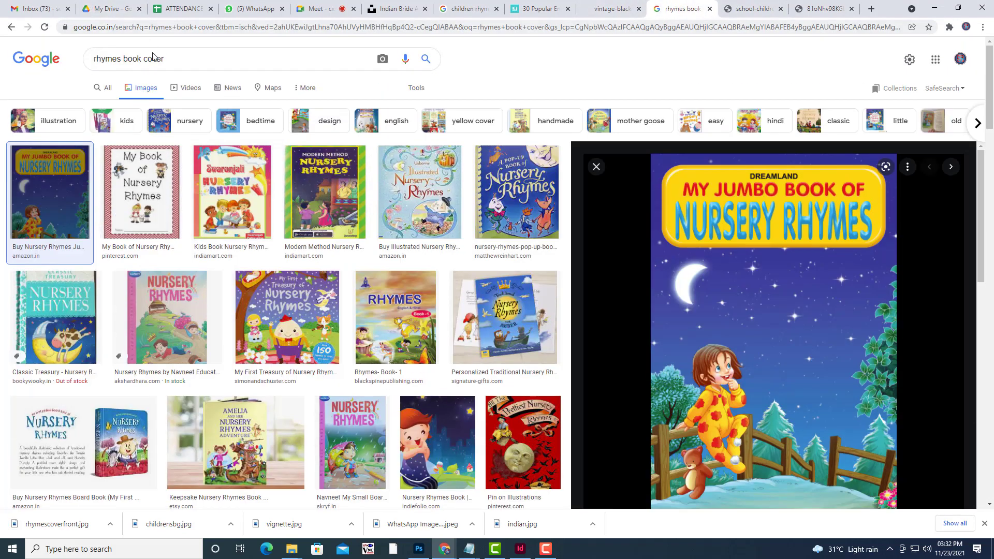
click(154, 60)
double_click(154, 60)
drag(143, 63, 125, 64)
text(book back )
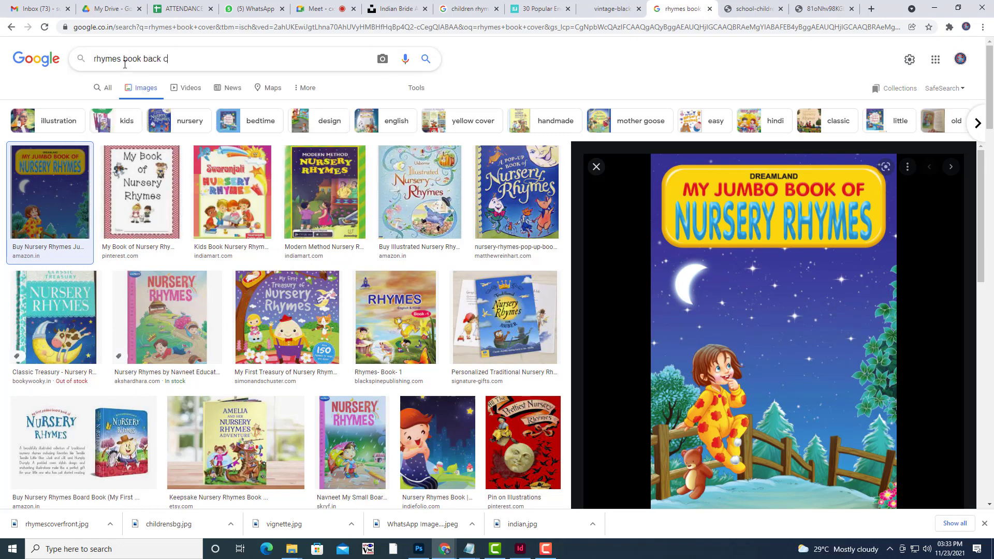
text(cover)
key(Return)
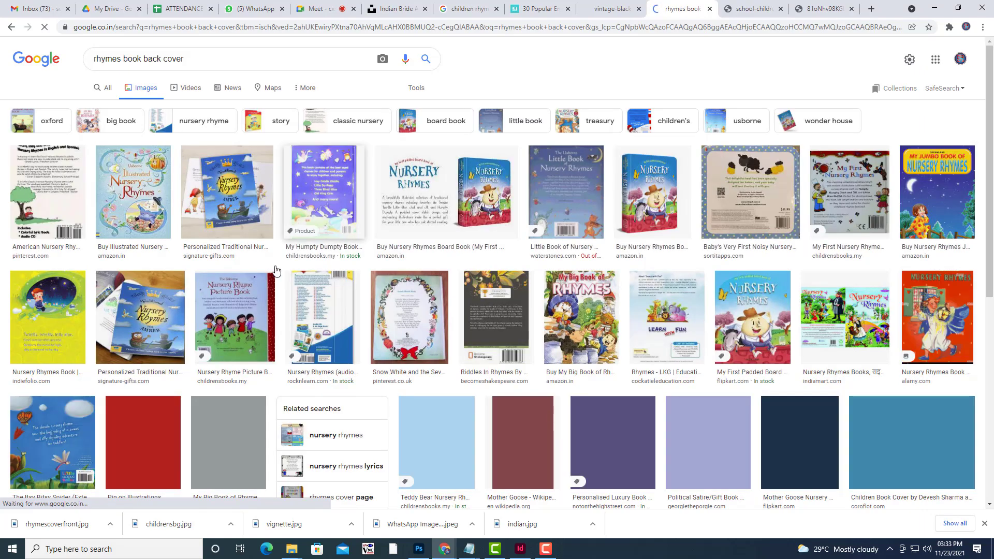
Preview several back cover results and open the dark floral riddles-in-rhymes back cover at full size in its own tab
click(133, 192)
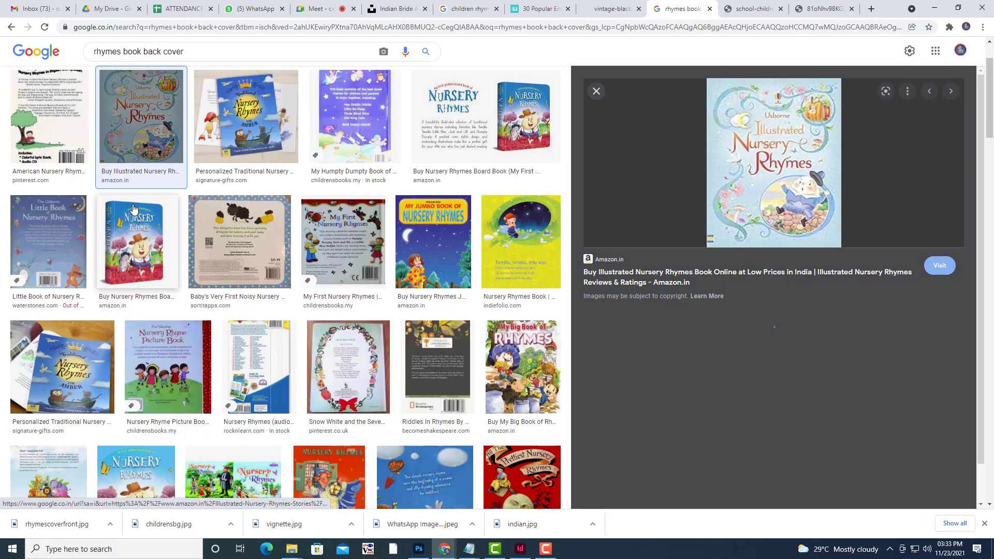
click(793, 385)
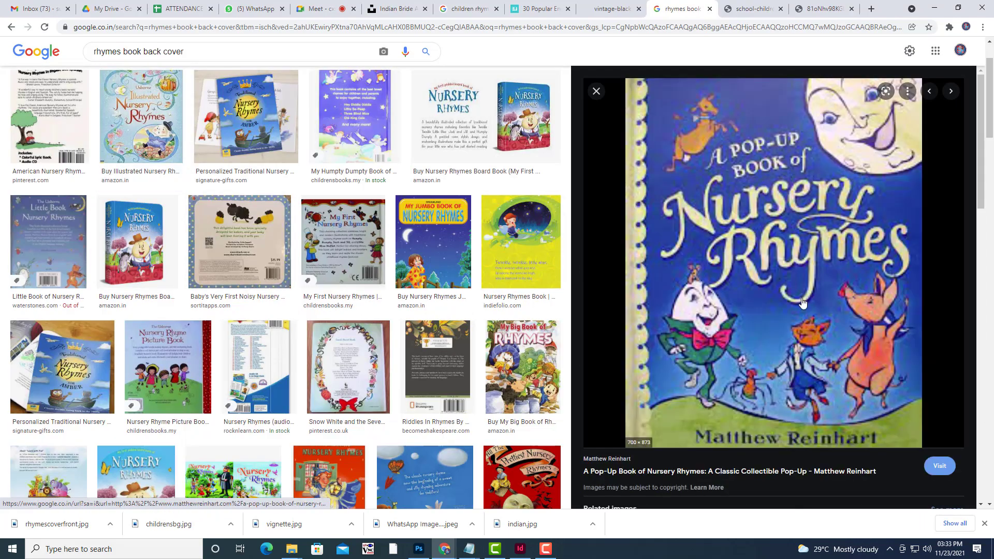
scroll(801, 304, down, 6)
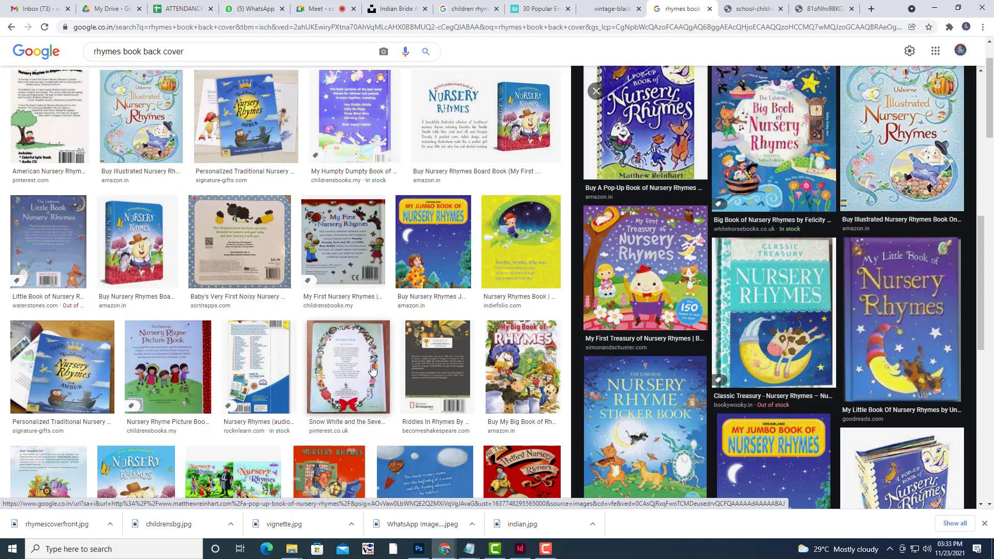
click(356, 352)
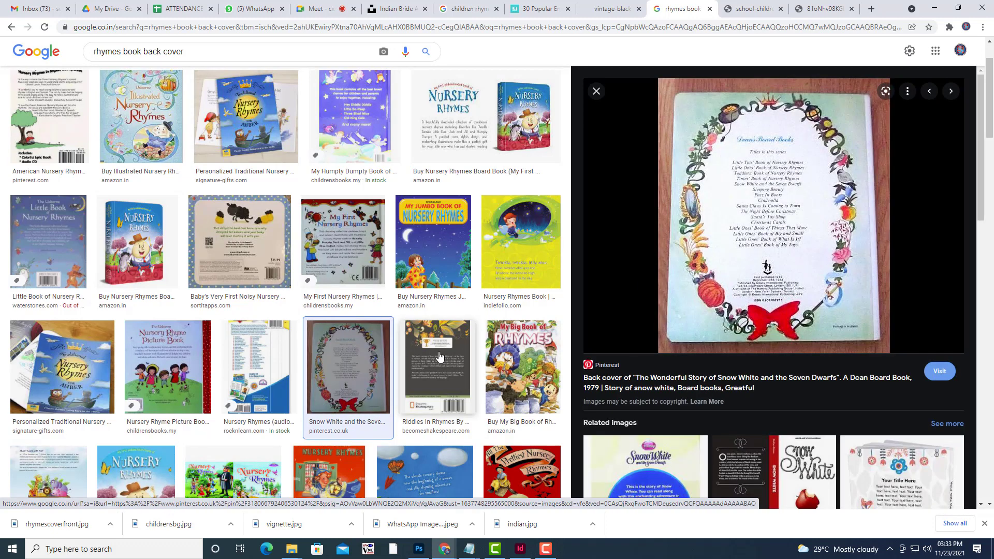
click(439, 356)
right_click(790, 212)
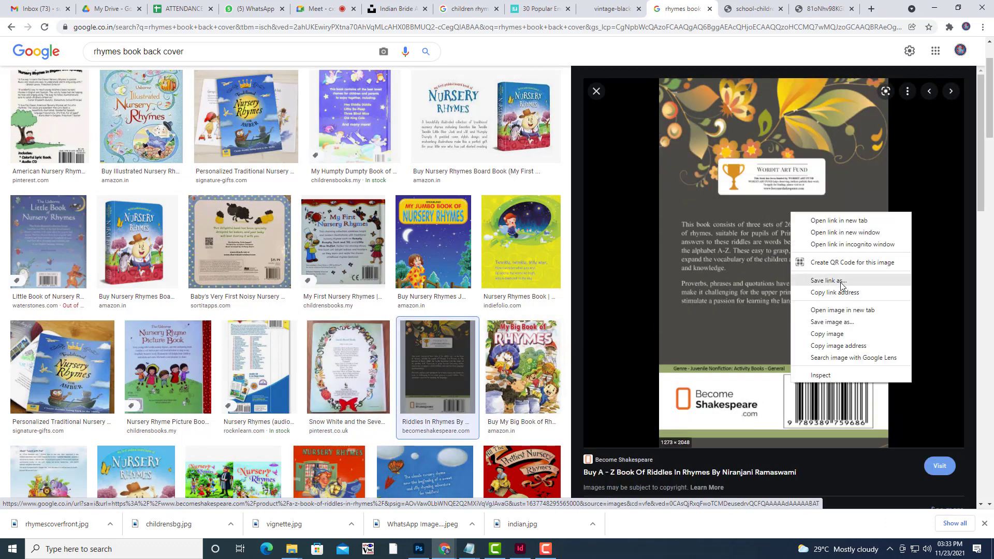
click(842, 309)
click(694, 8)
Save the riddles-in-rhymes back cover image to the Desktop as backrhyemscover
right_click(593, 177)
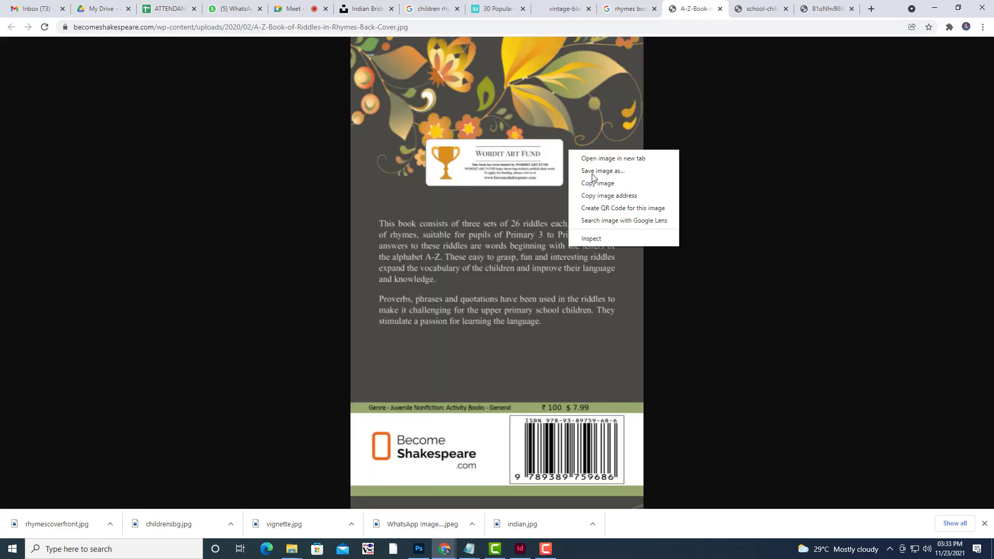
click(594, 171)
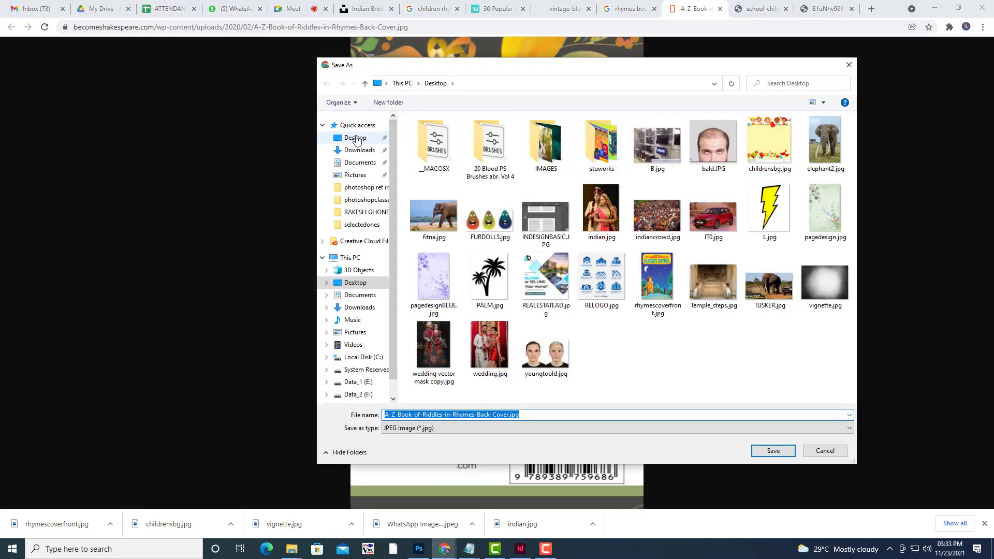
click(355, 139)
click(648, 287)
click(456, 414)
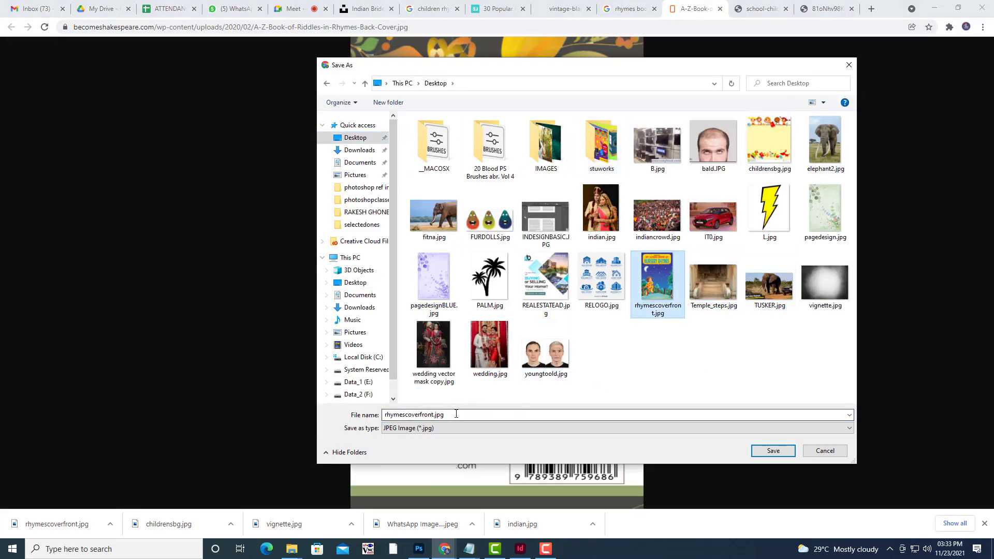
click(456, 414)
text(back)
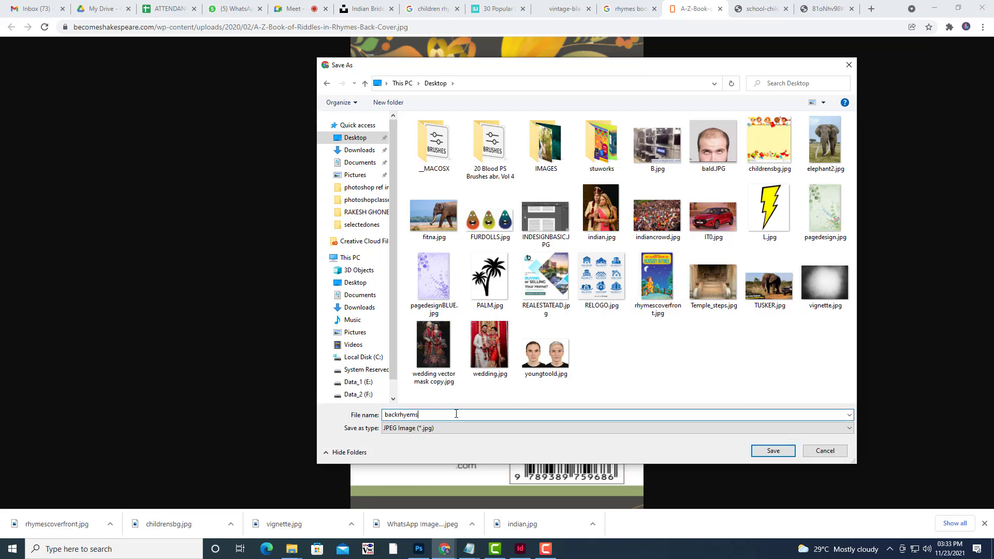
click(782, 452)
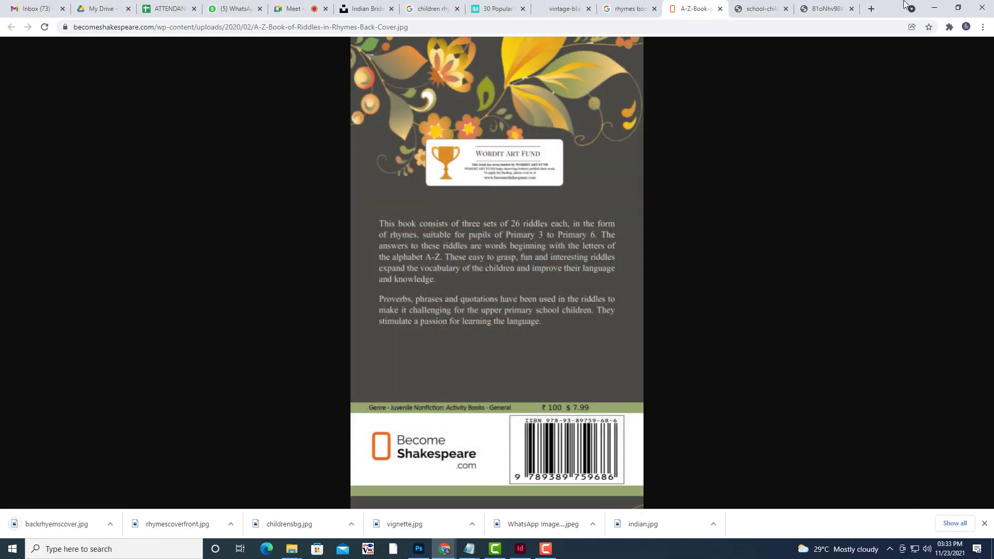
Minimize the browser and the Notepad lyrics to check the downloaded images on the desktop, briefly showing the InDesign document
click(933, 8)
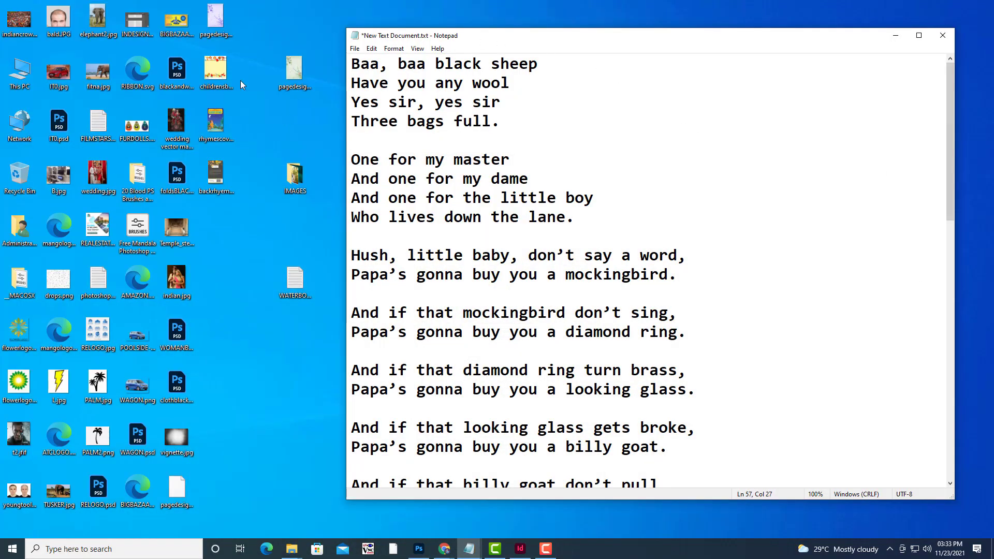
click(217, 72)
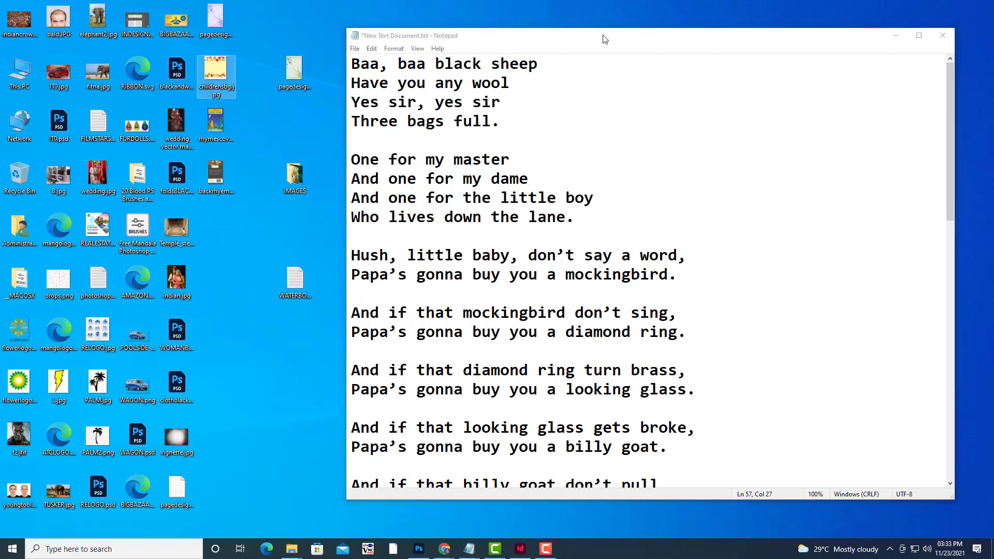
drag(606, 36, 614, 42)
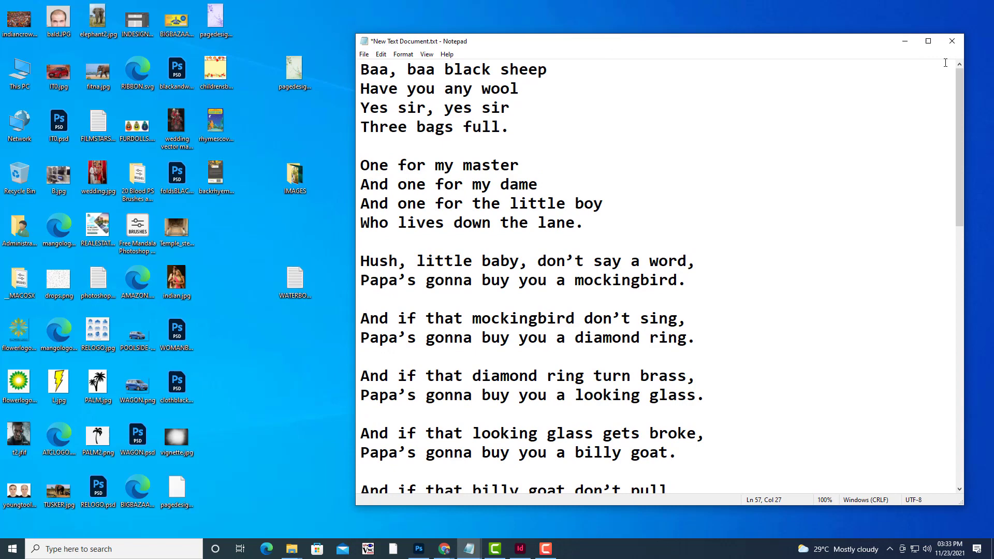
click(905, 41)
click(520, 547)
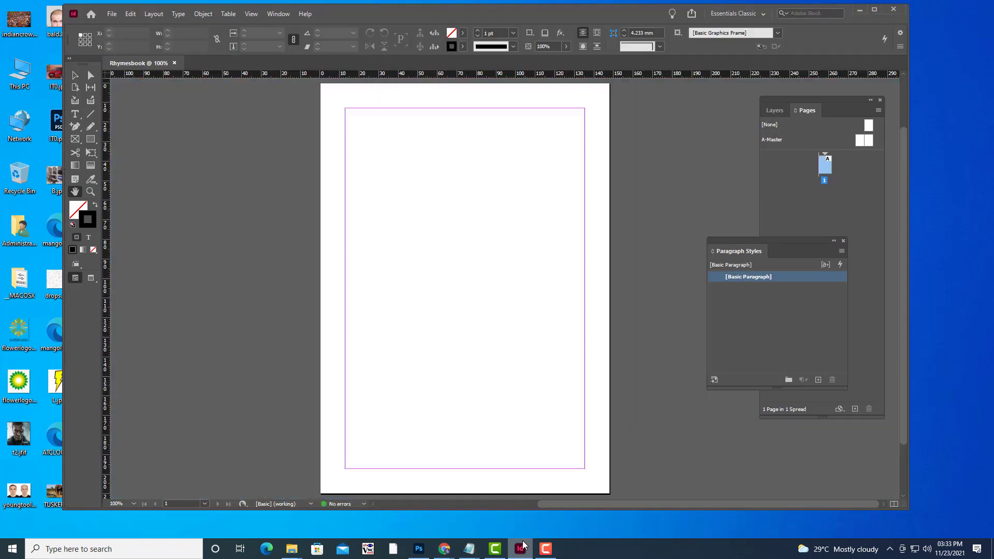
click(521, 546)
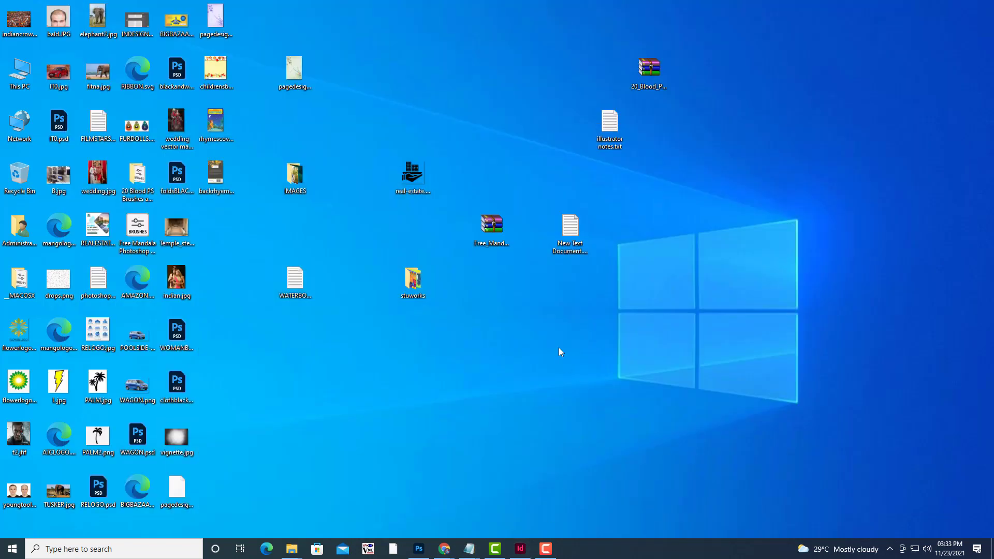
Bring back the Notepad document with the rhyme lyrics and save it to the Desktop under the name rhymesbookcontent
mouse_move(469, 548)
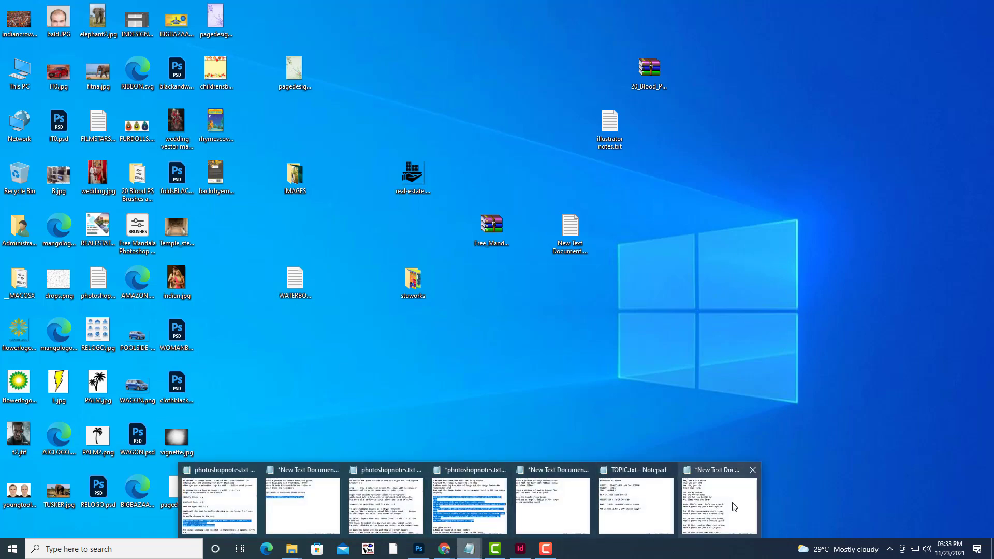
click(716, 499)
click(363, 54)
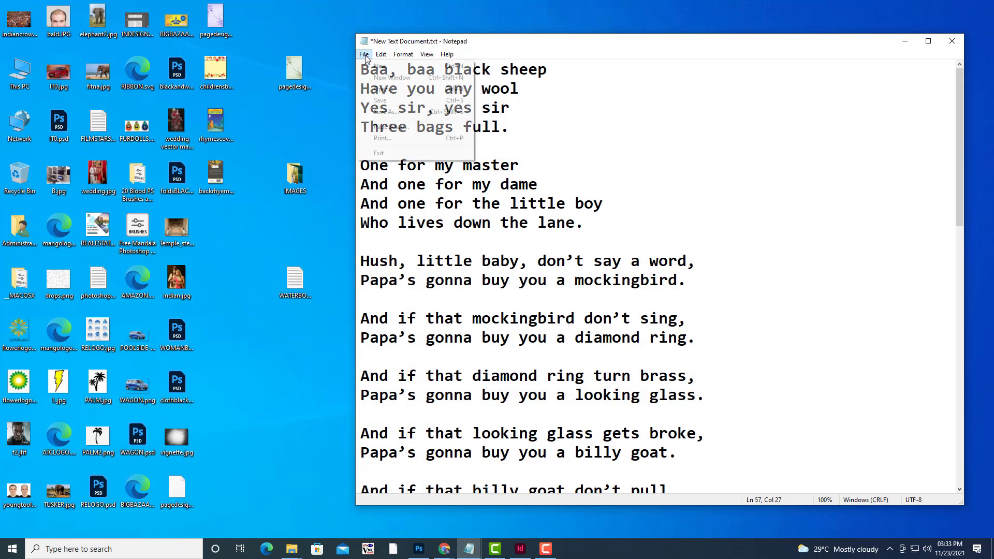
click(379, 113)
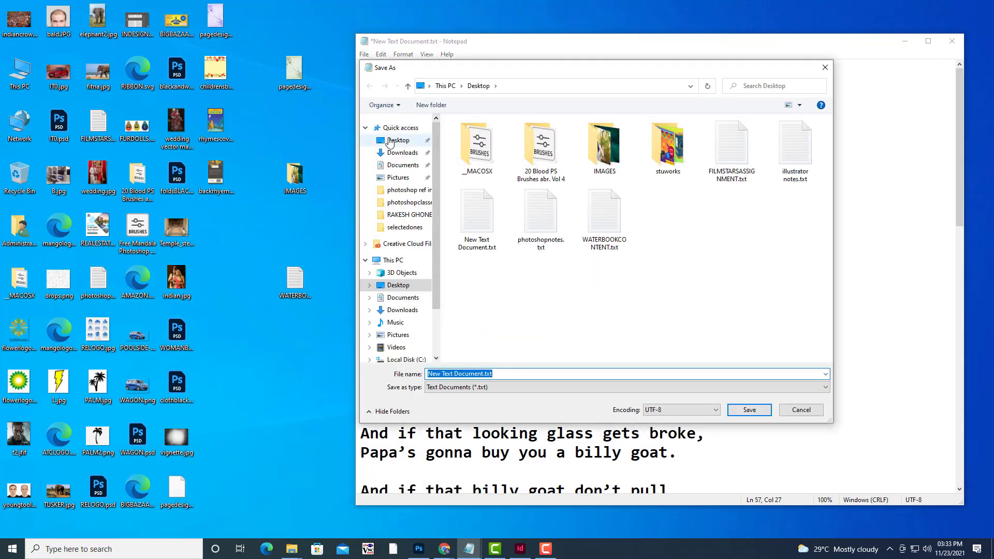
click(522, 371)
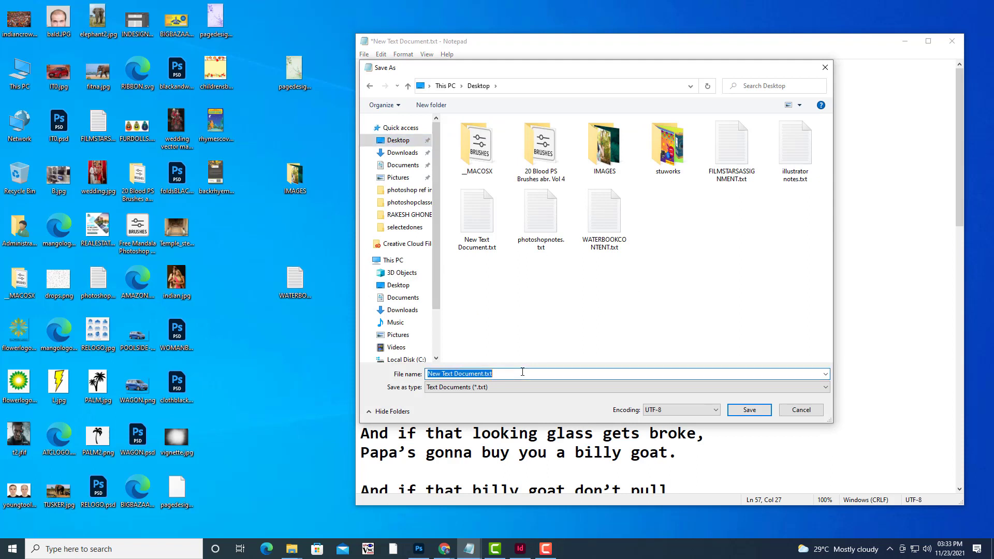
text(rhymesbookcontent)
click(769, 410)
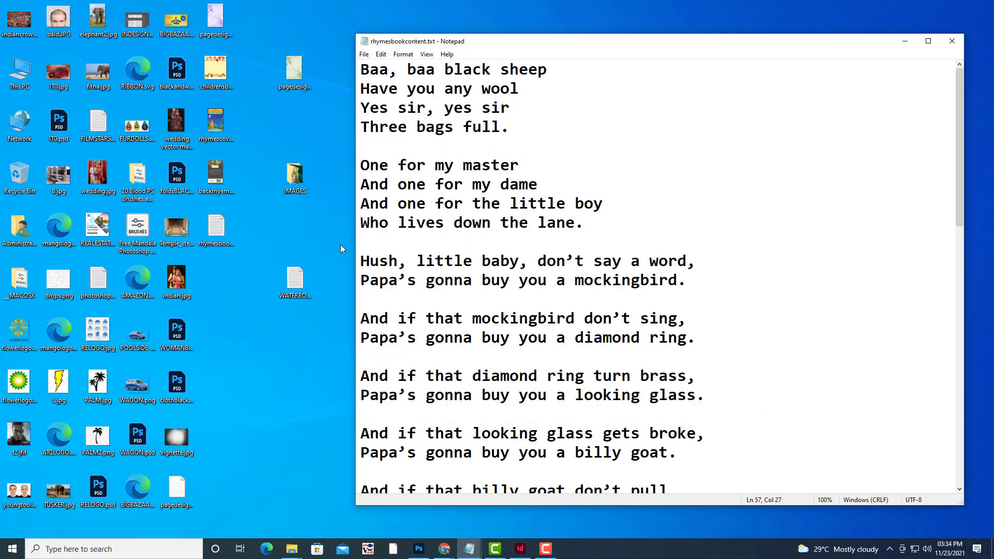
Locate the saved lyrics file on the desktop, minimize Notepad and switch to the Rhymesbook document in InDesign
drag(473, 43, 601, 48)
click(216, 228)
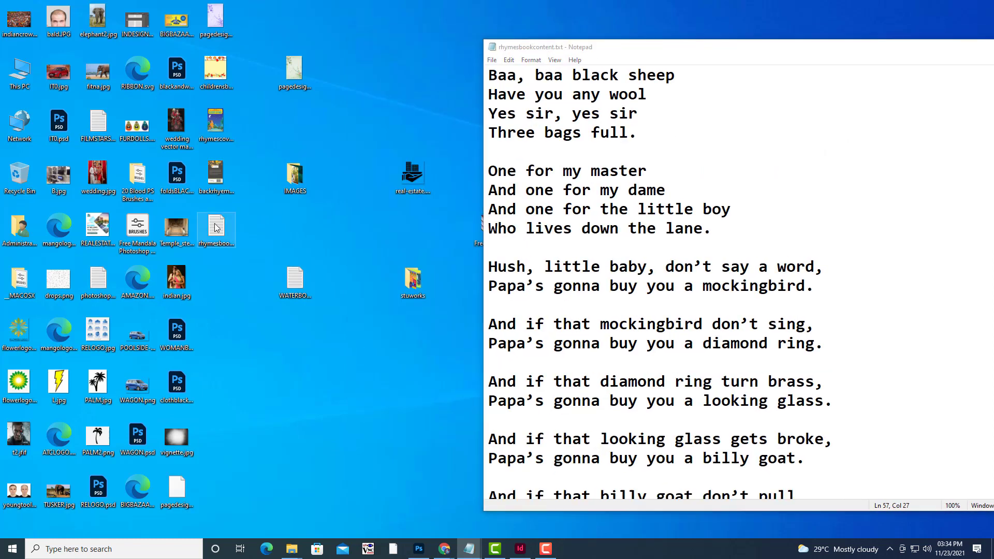
drag(970, 50, 658, 23)
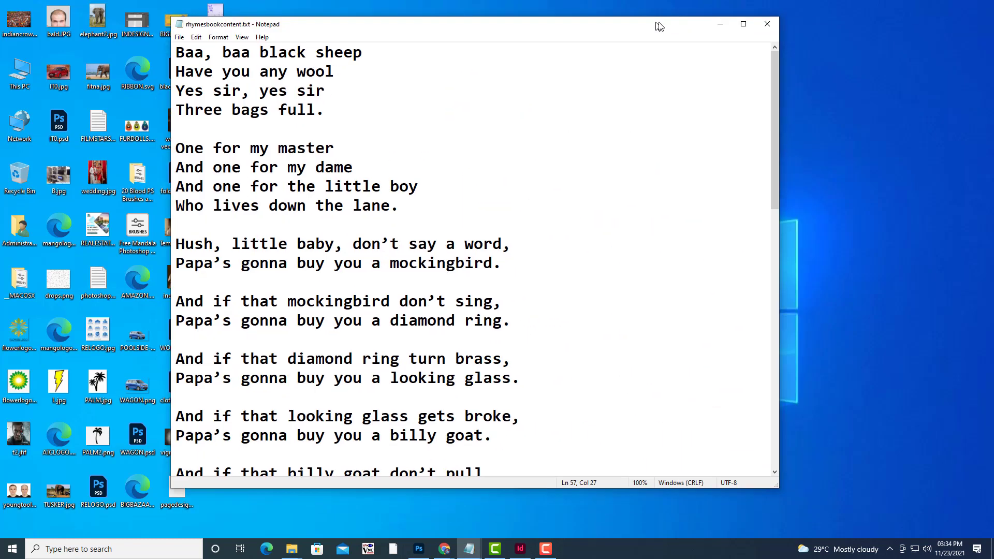
click(719, 25)
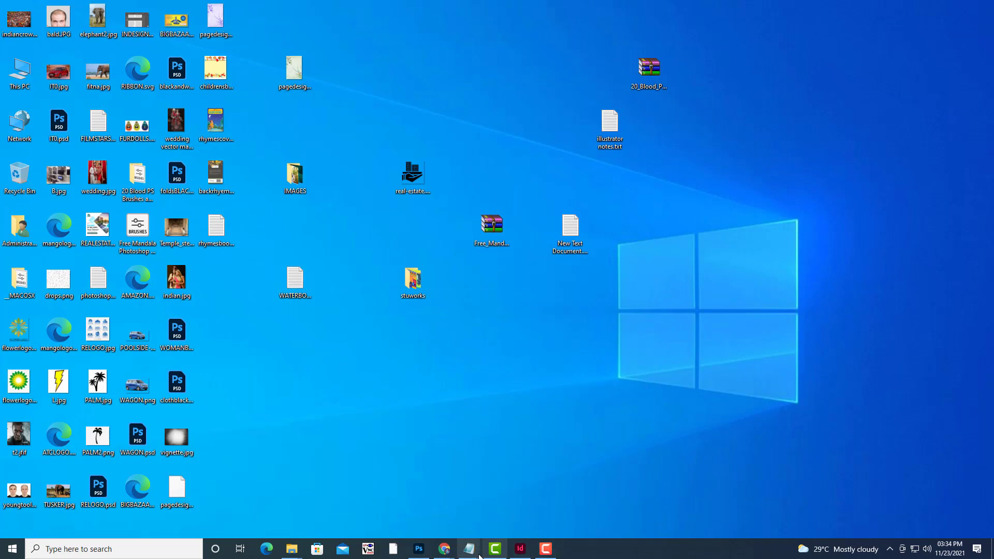
click(520, 549)
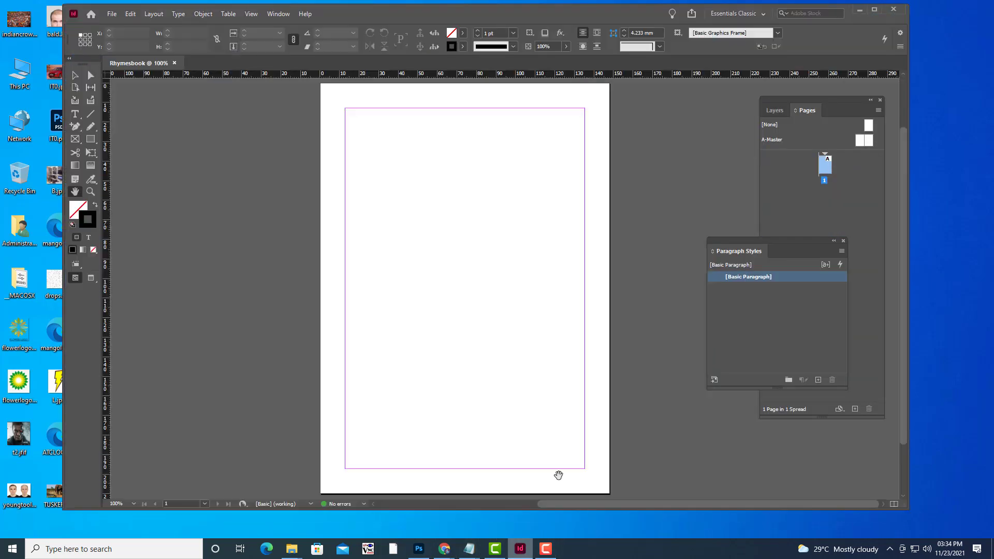
Move the page overview closer to the document and add six new pages after page 1
drag(800, 93, 734, 103)
scroll(576, 152, up, 3)
scroll(576, 151, down, 2)
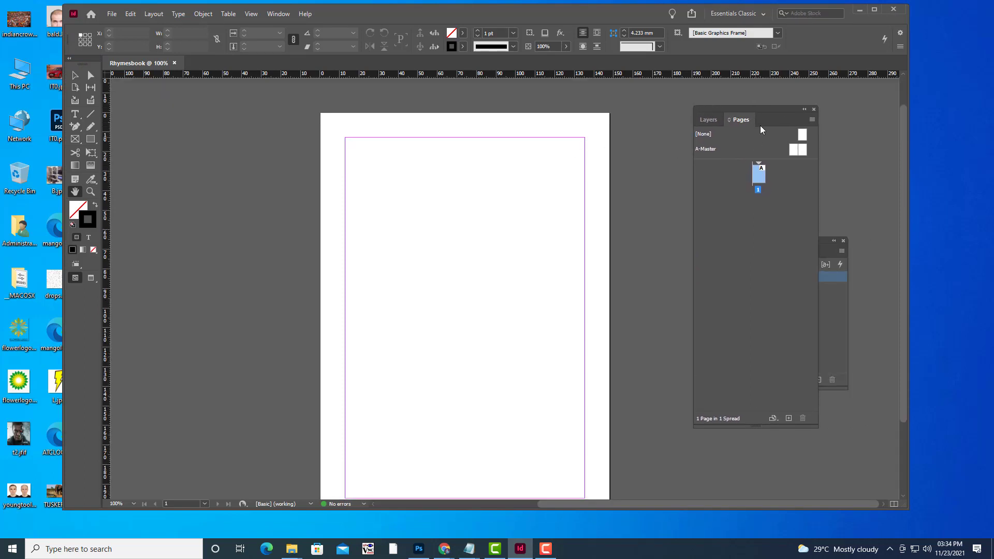
drag(747, 112, 712, 114)
scroll(433, 173, down, 2)
scroll(521, 171, up, 2)
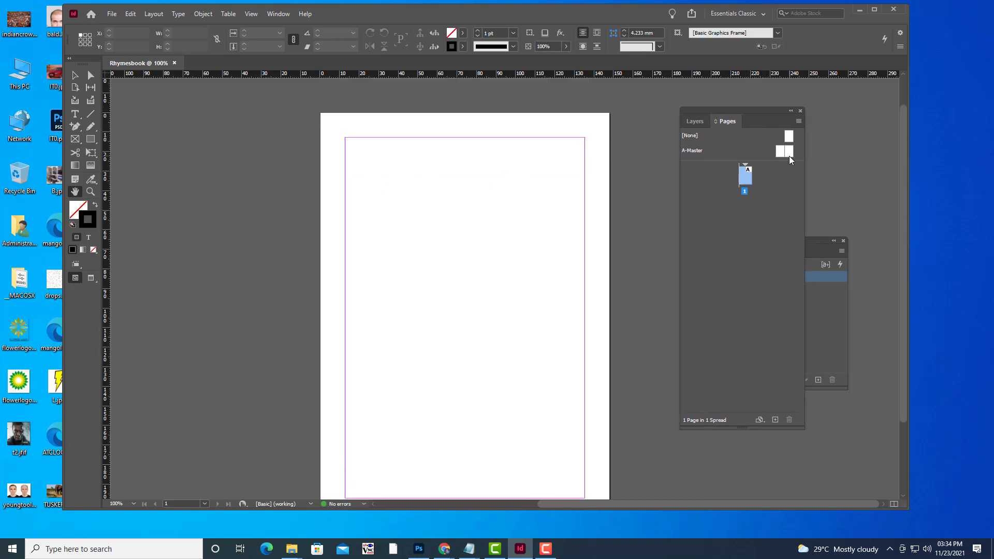
click(775, 420)
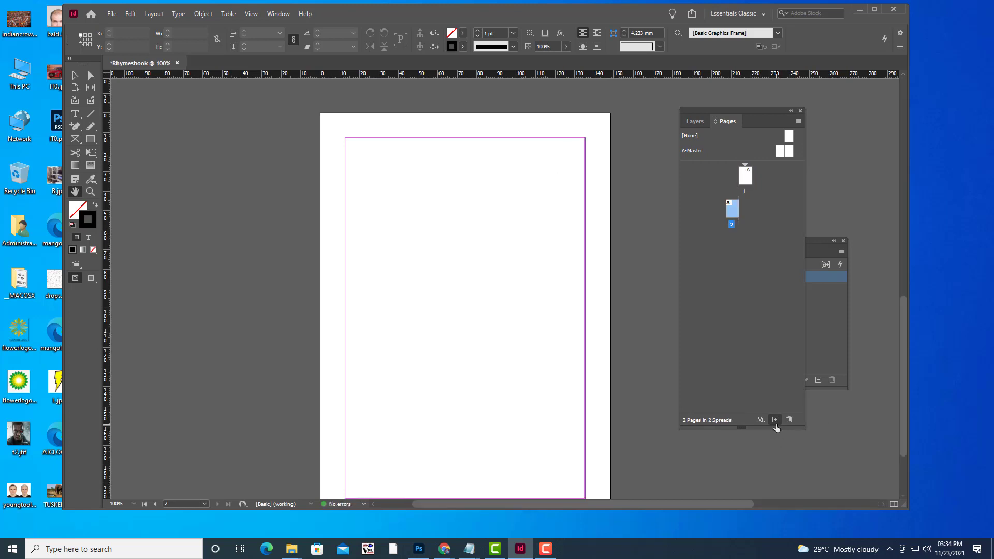
click(775, 420)
click(775, 419)
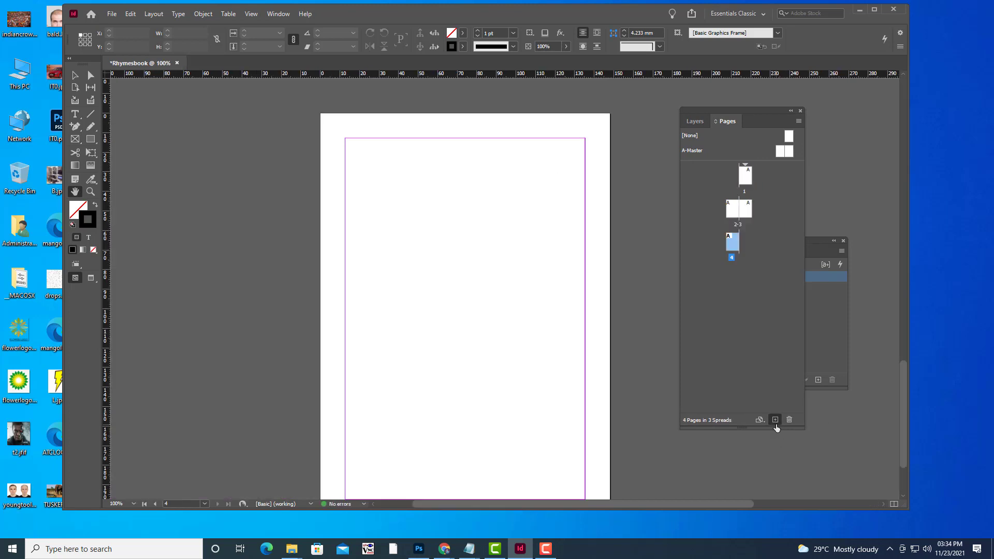
click(775, 419)
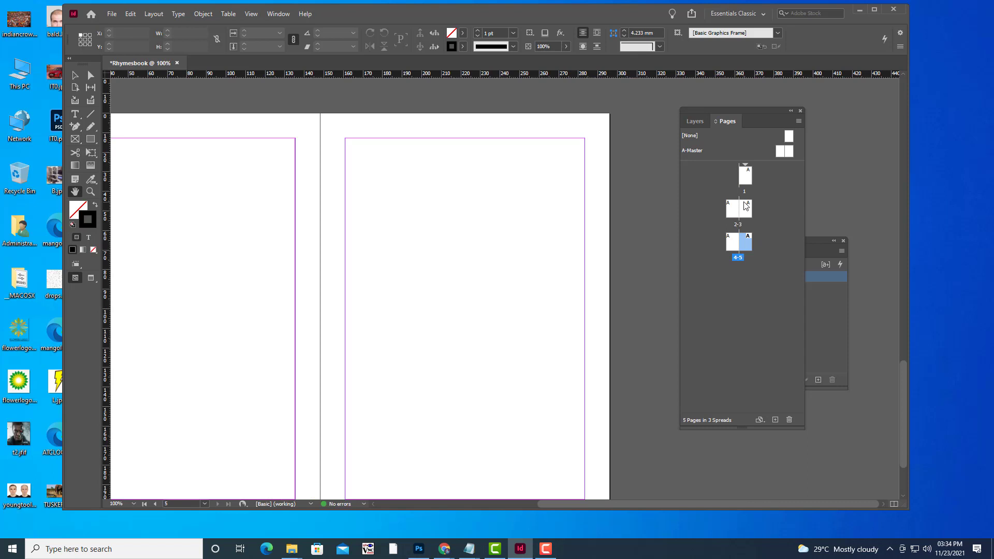
click(775, 420)
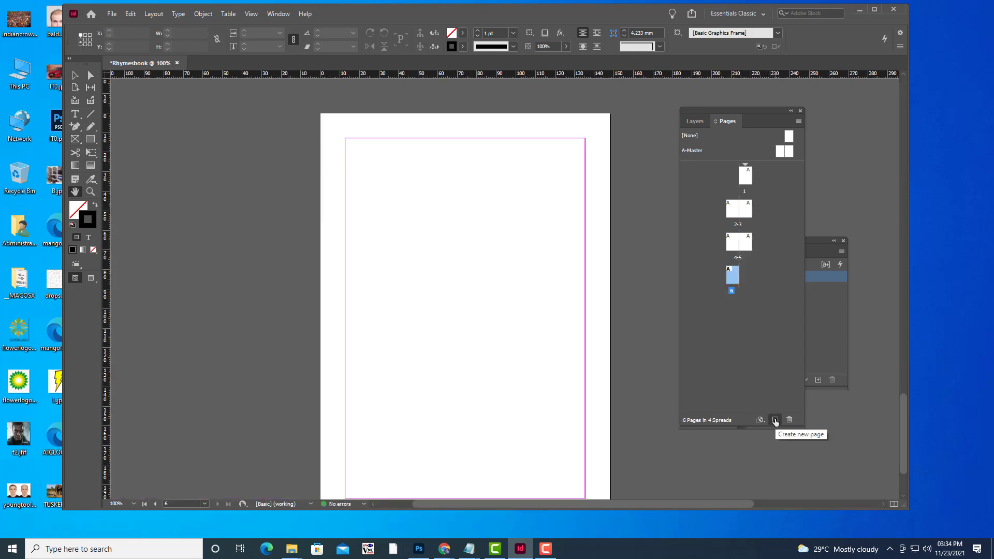
click(775, 419)
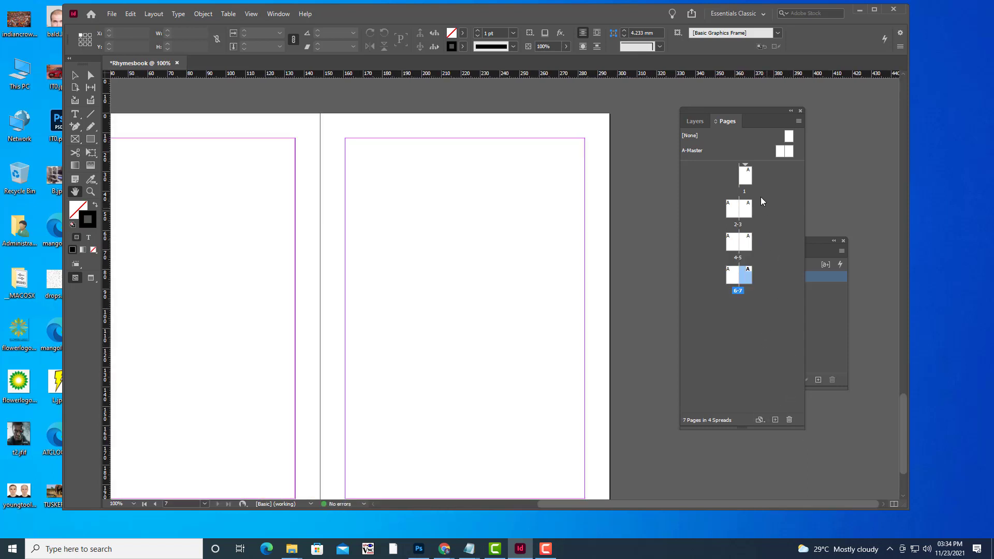
Review the document's page spreads at 75% zoom, from pages 6-7 back up to the single first page
click(737, 216)
click(747, 212)
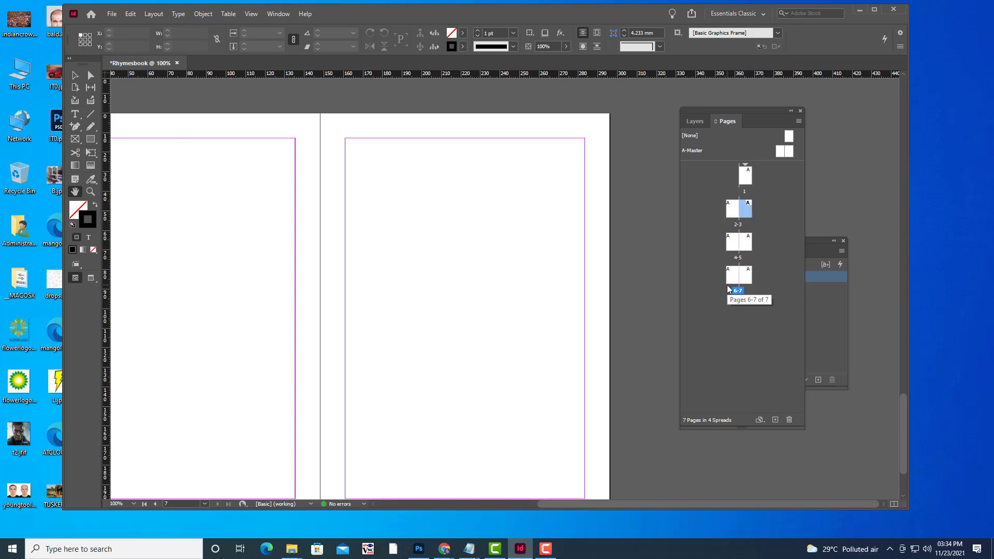
click(748, 279)
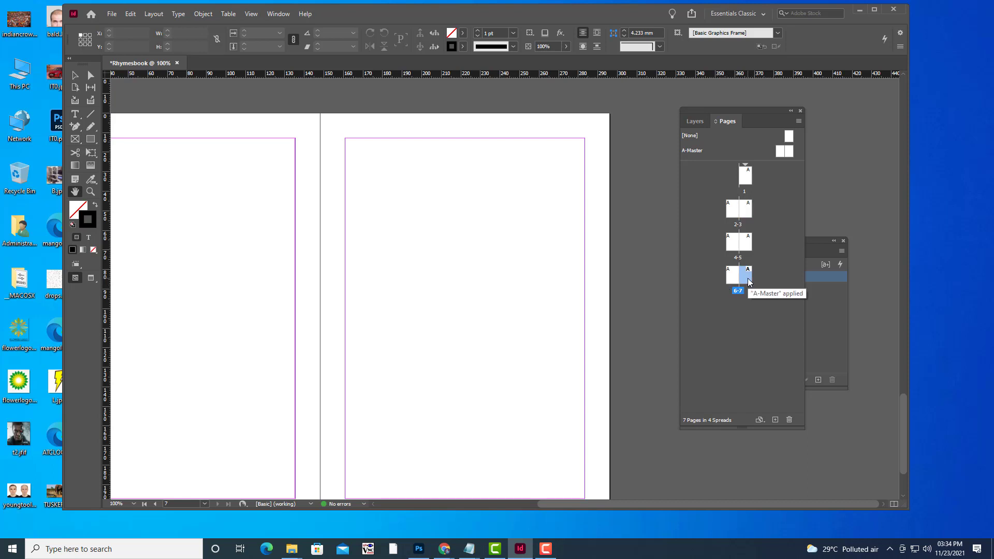
drag(710, 112, 772, 114)
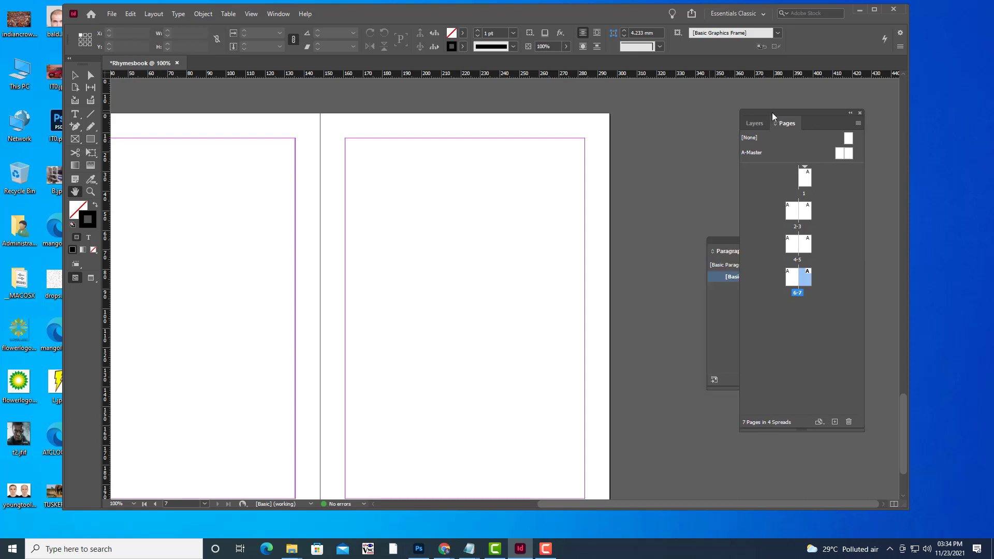
key(ctrl+minus)
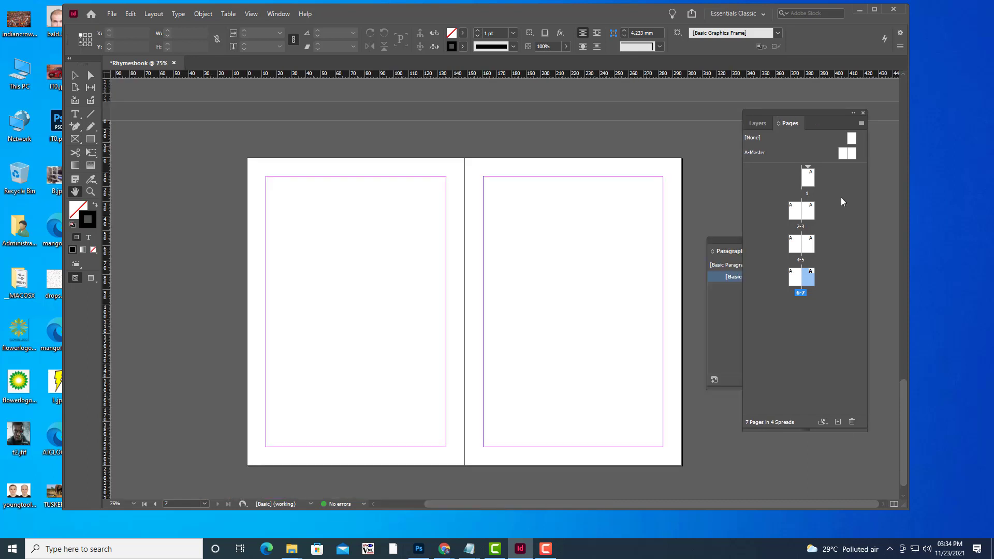
click(808, 177)
scroll(528, 215, up, 1)
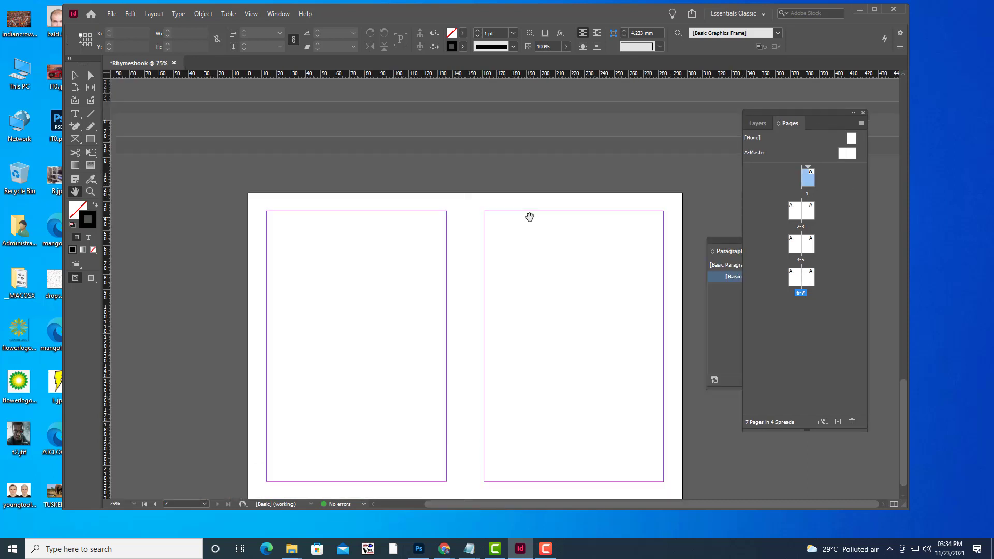
scroll(529, 217, down, 5)
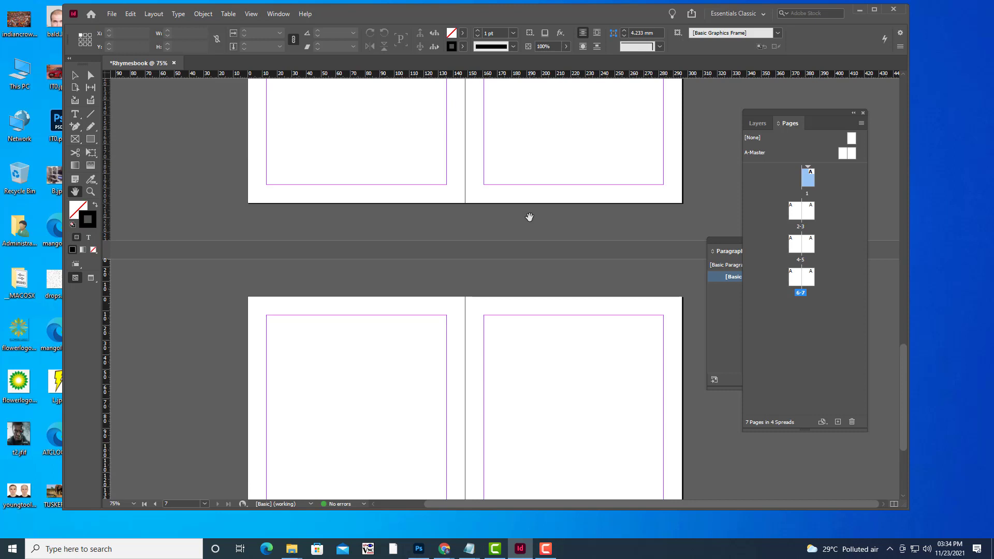
scroll(529, 216, up, 10)
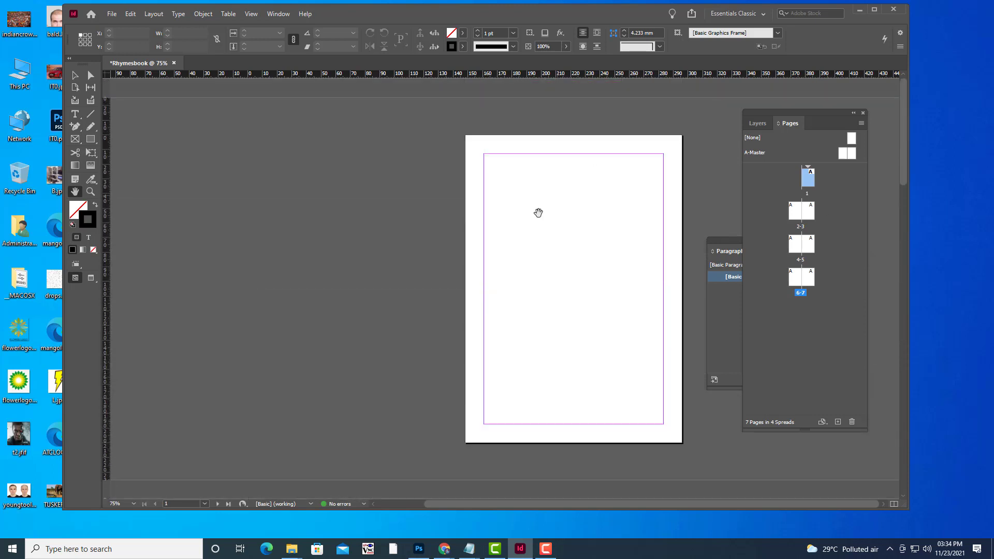
Open the A-Master spread and draw an empty picture frame of 148 x 210 mm covering its whole left page
double_click(841, 154)
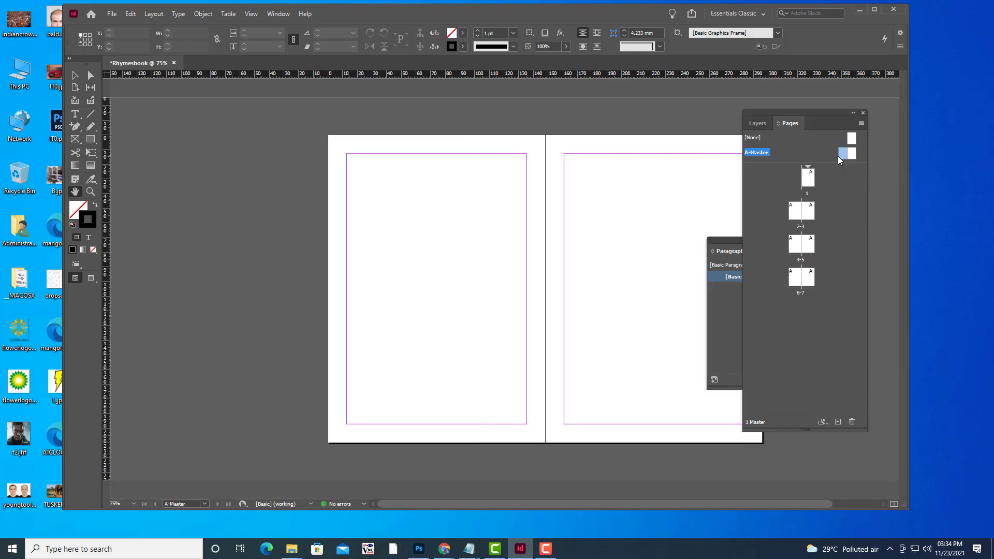
click(75, 140)
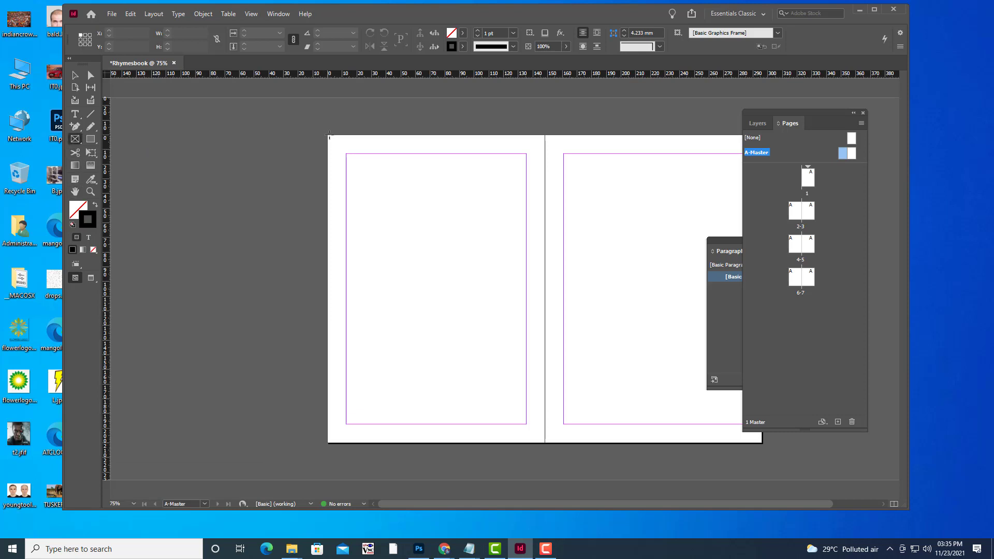
drag(329, 136, 544, 442)
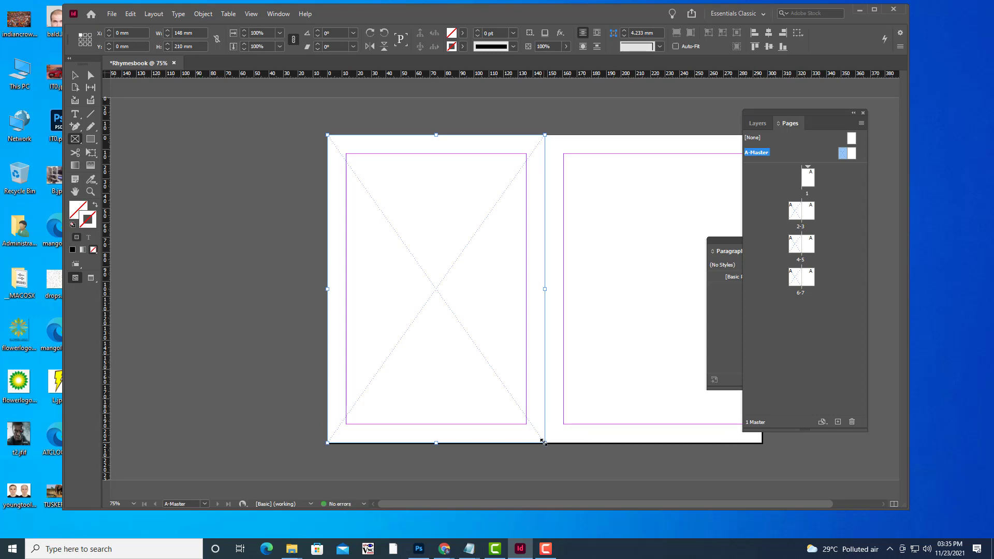
Place childrensbg.jpg from the Desktop into the left master page's frame and deselect it
key(ctrl+d)
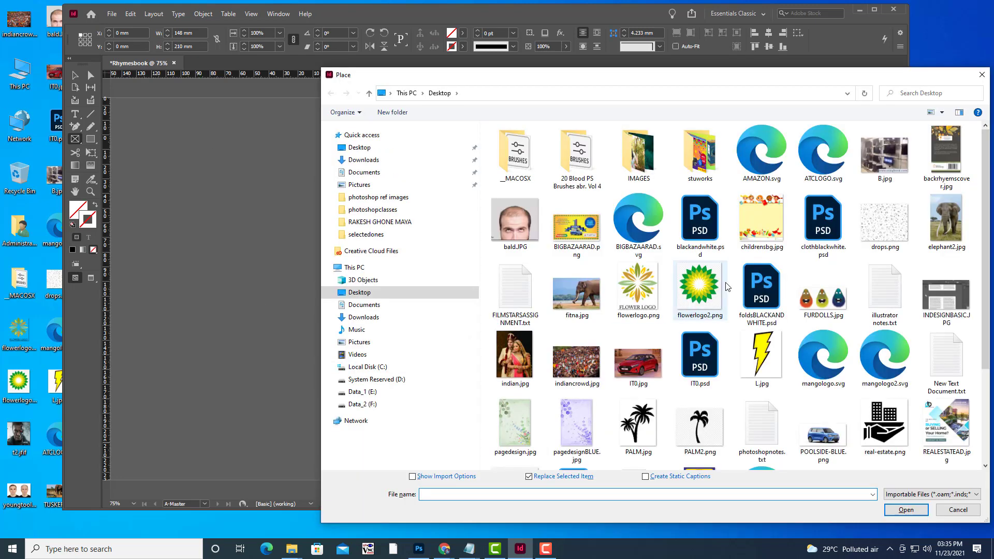
click(780, 223)
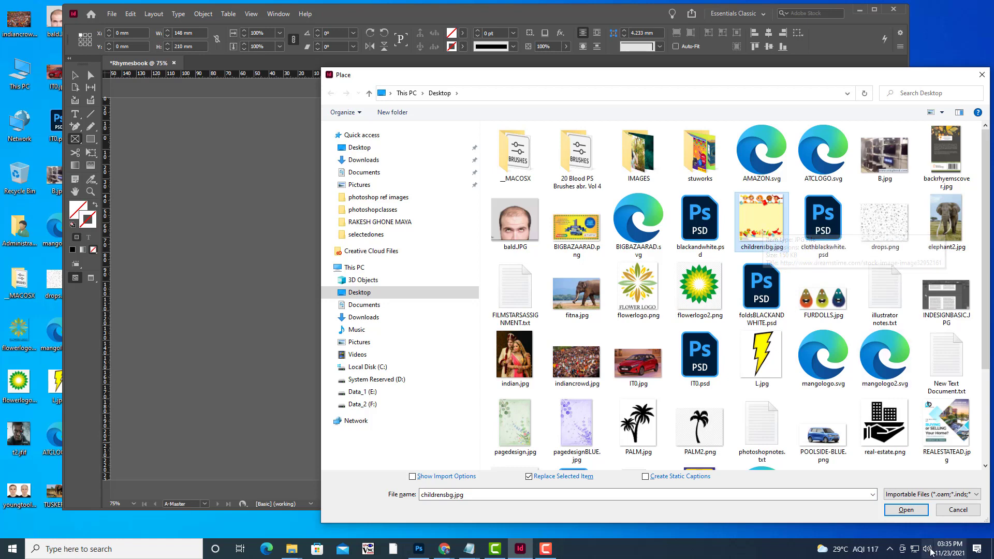
click(905, 510)
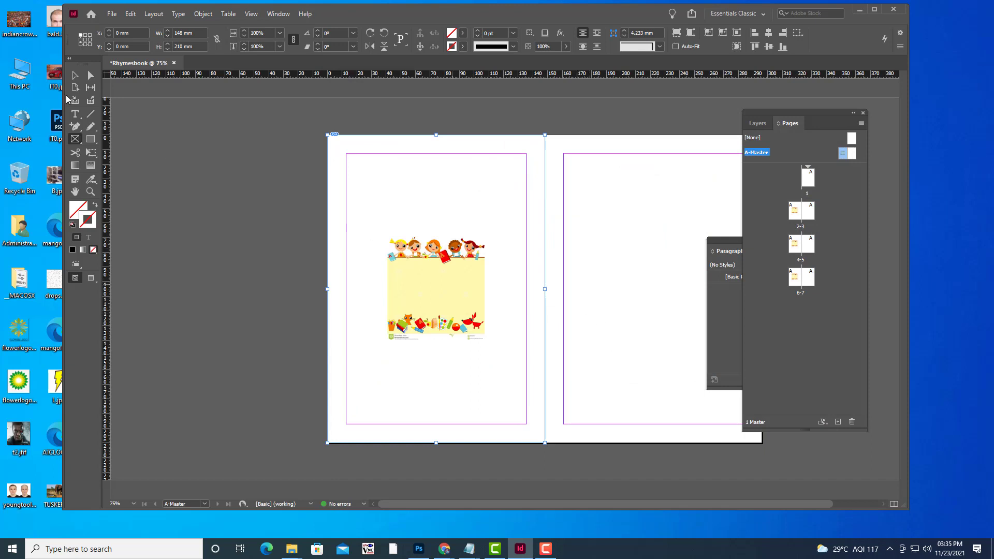
click(75, 76)
click(202, 157)
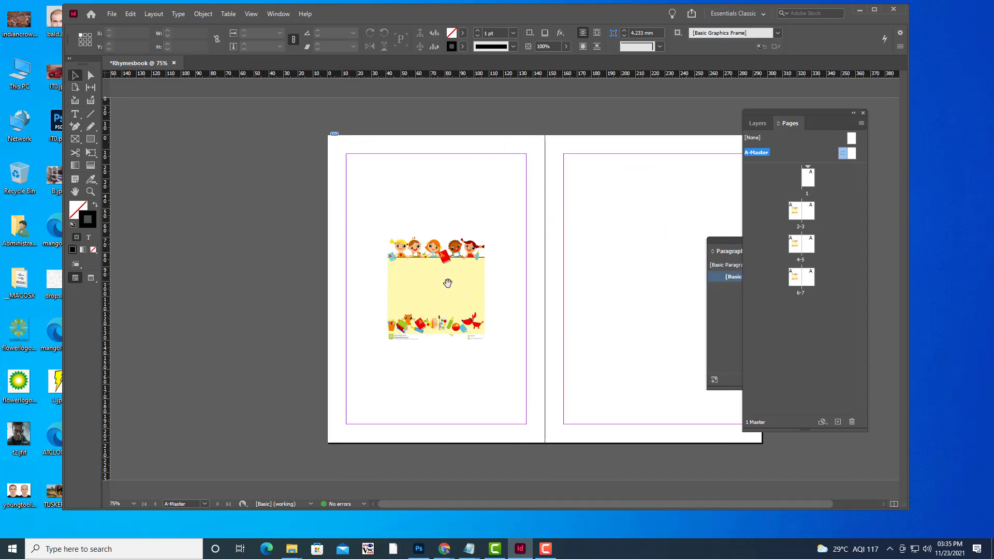
Scale the placed children's background with Fill Frame Proportionally so it covers the left master page
click(460, 245)
right_click(460, 244)
mouse_move(538, 381)
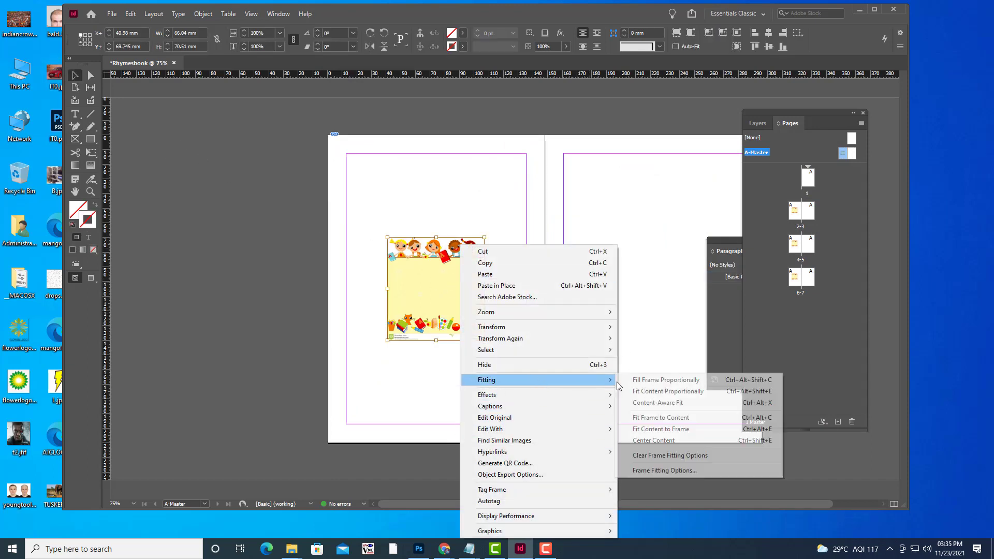
click(633, 383)
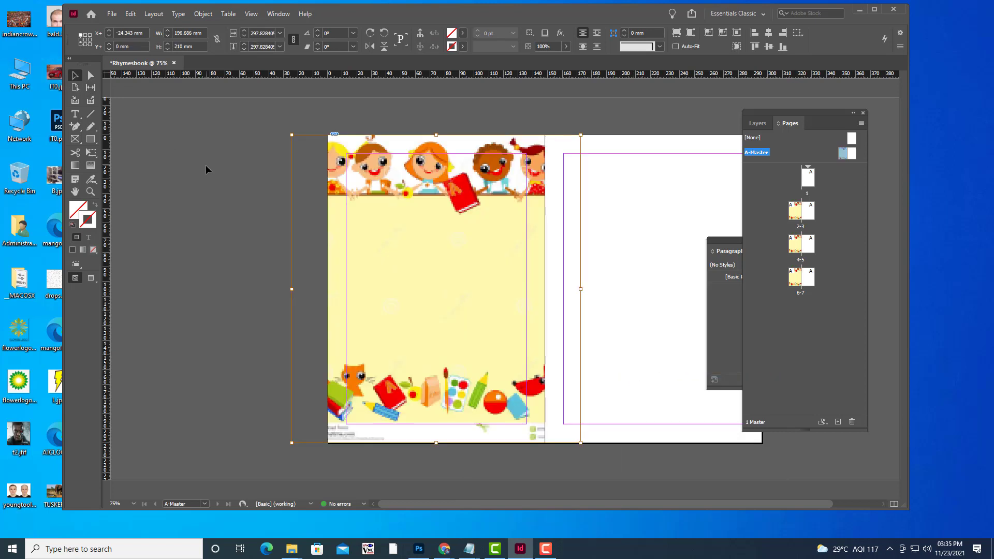
Shift the background image within its frame so its left edge sits on the page edge at X 0 mm
click(488, 278)
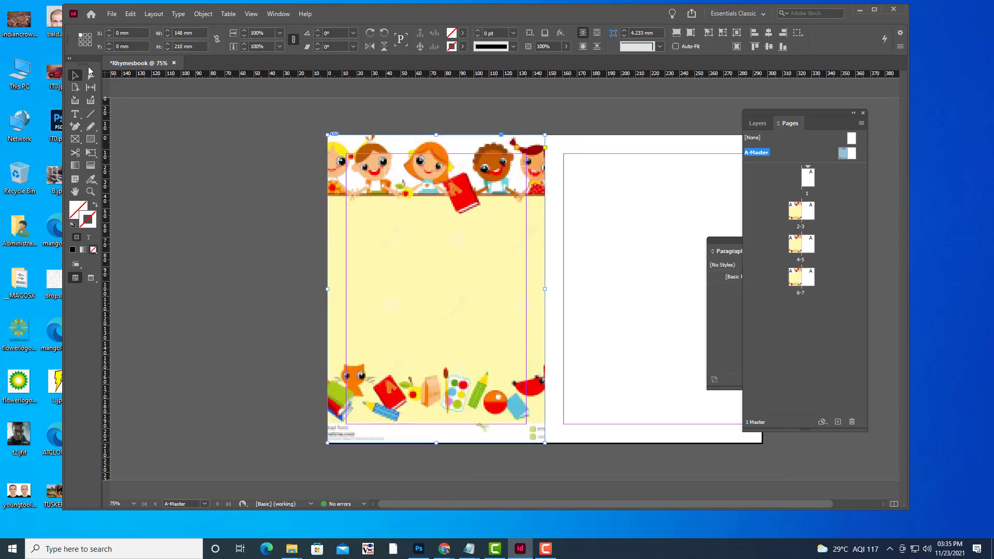
click(90, 75)
drag(424, 250, 461, 250)
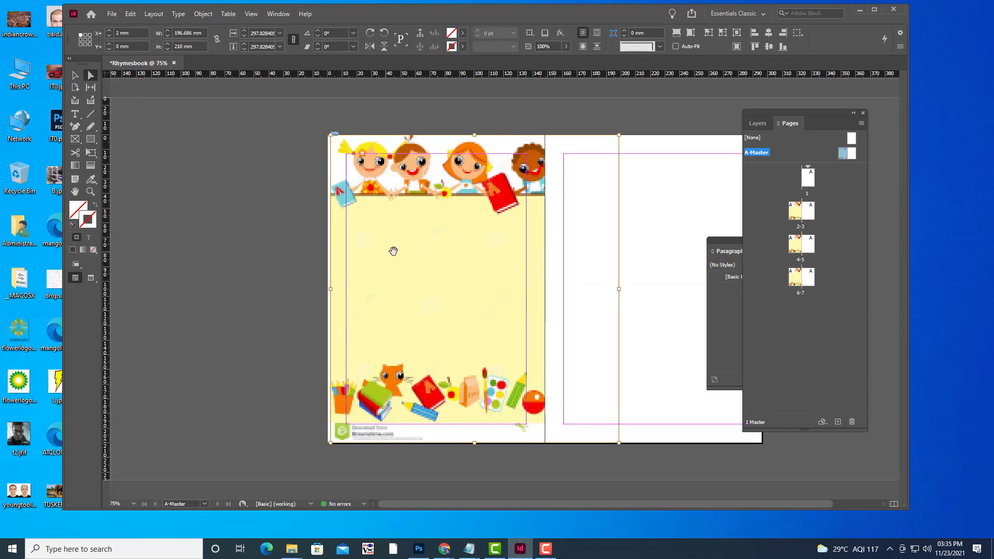
drag(401, 257, 402, 257)
click(75, 75)
click(186, 158)
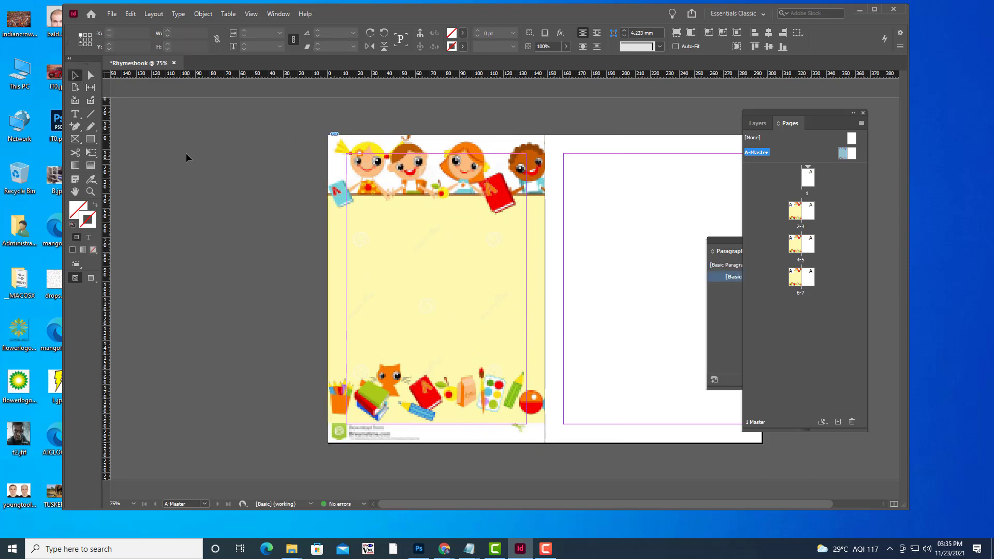
Set the background image's display performance to High Quality Display and deselect it
click(477, 198)
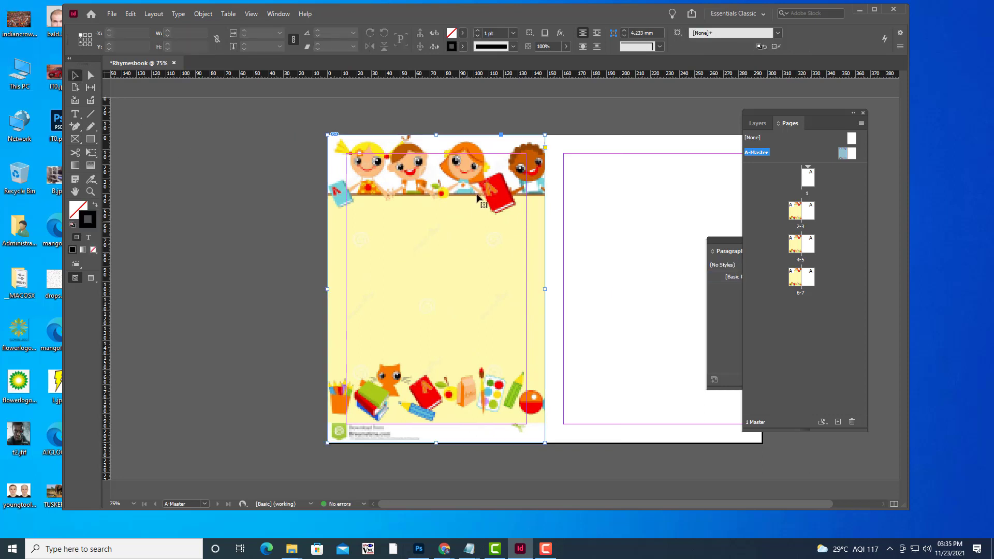
right_click(477, 197)
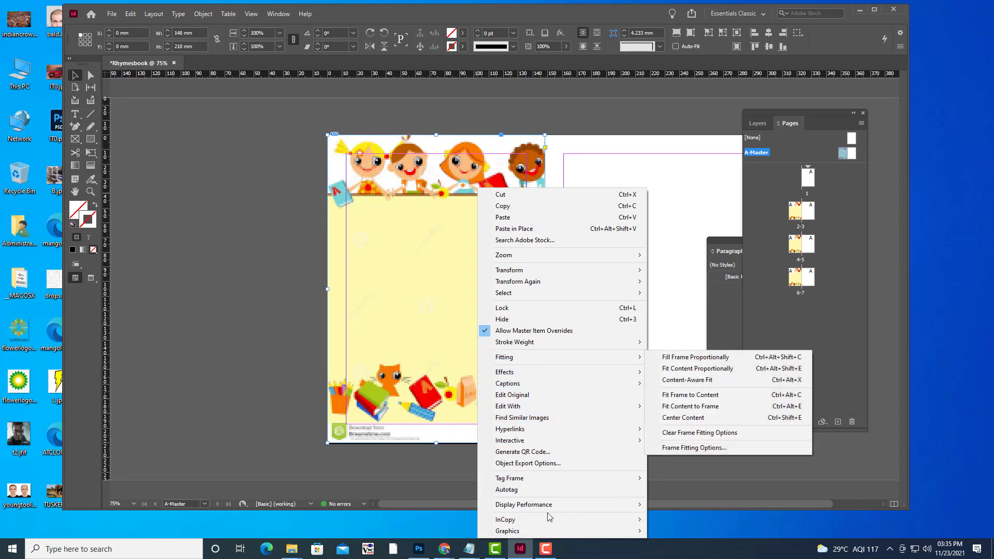
mouse_move(601, 505)
click(692, 527)
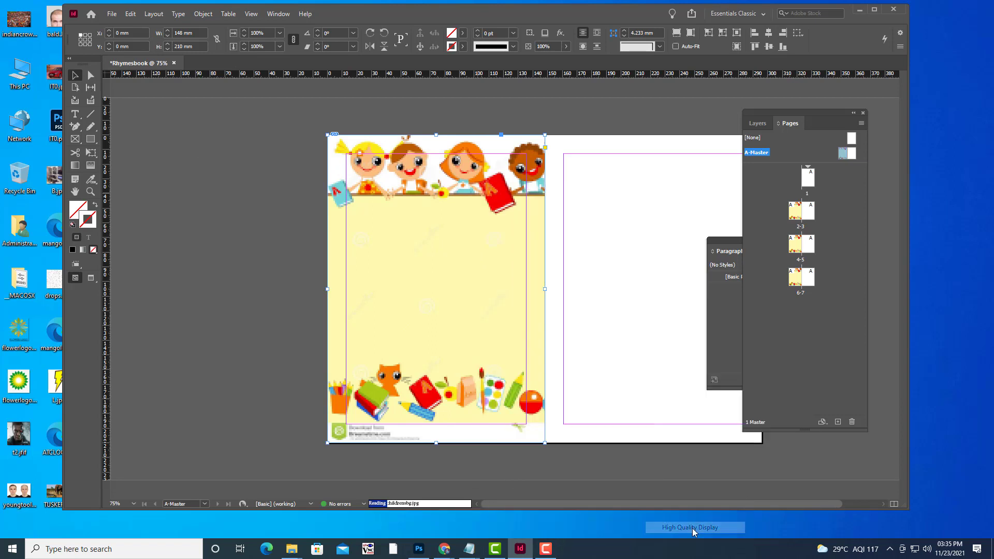
click(210, 229)
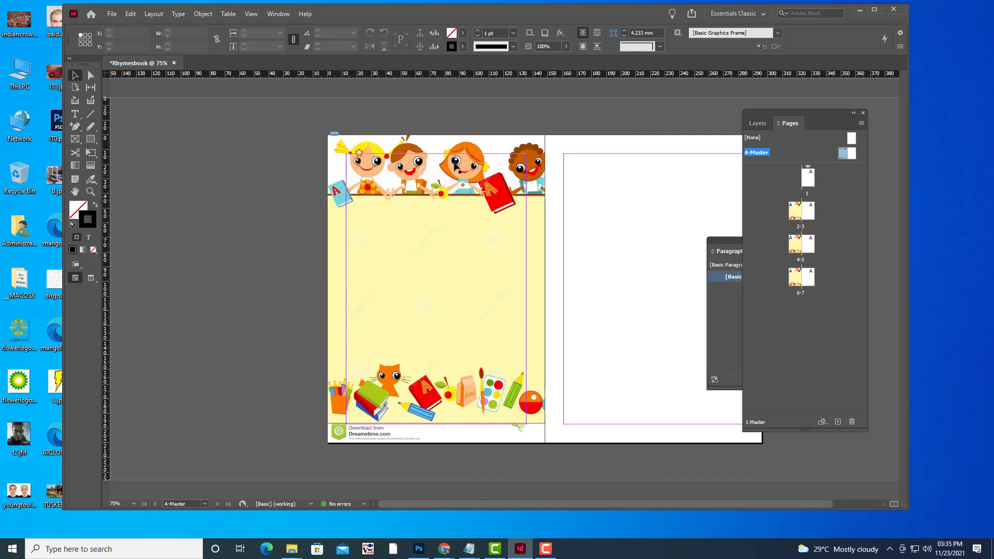
Stretch the background image inside its frame downward to about 231 mm high, pushing the watermark strip off the page
click(462, 331)
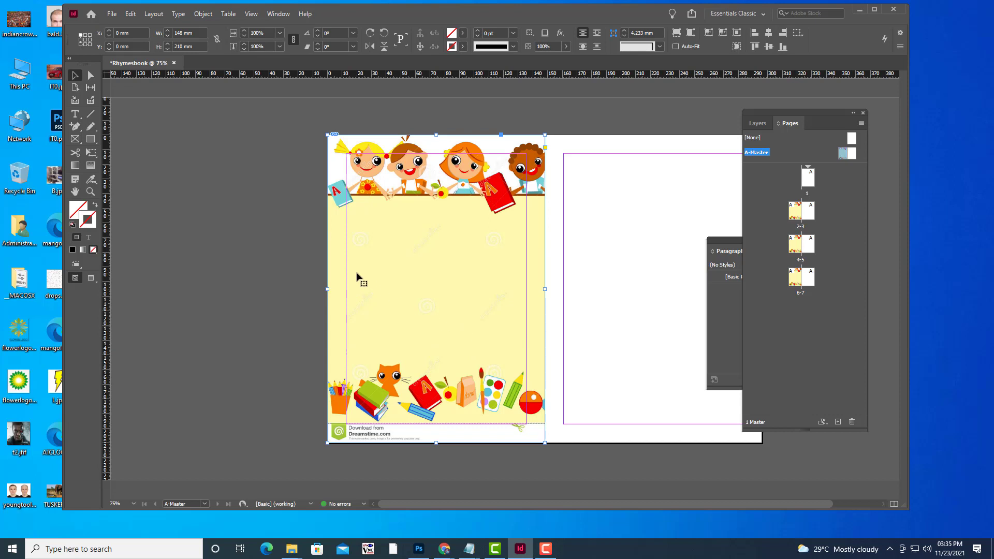
click(90, 75)
click(417, 238)
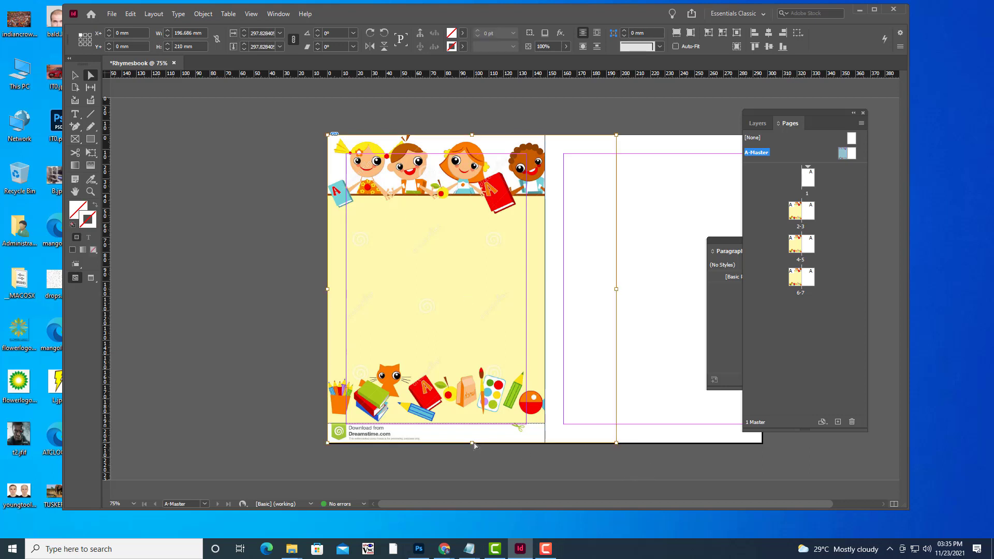
drag(471, 442, 471, 474)
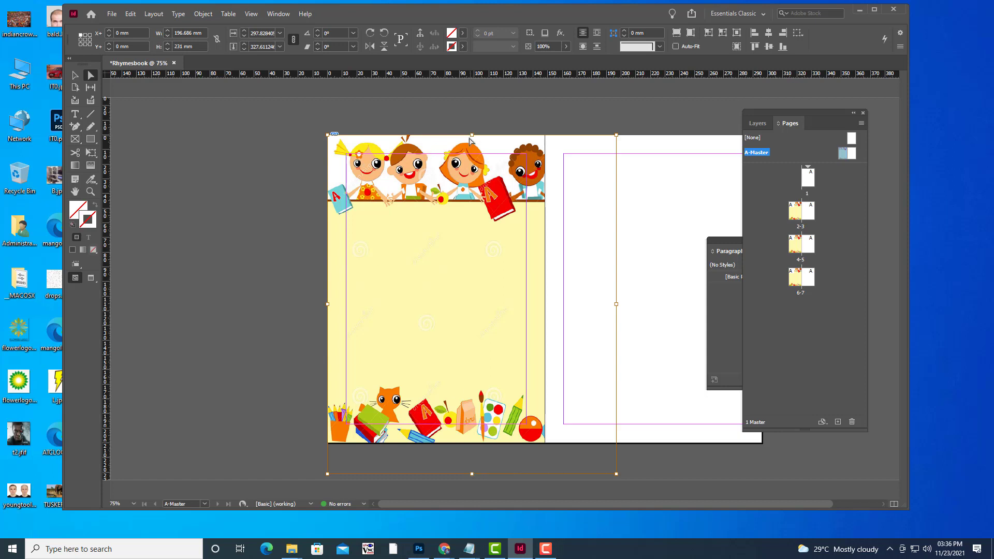
click(75, 75)
click(201, 197)
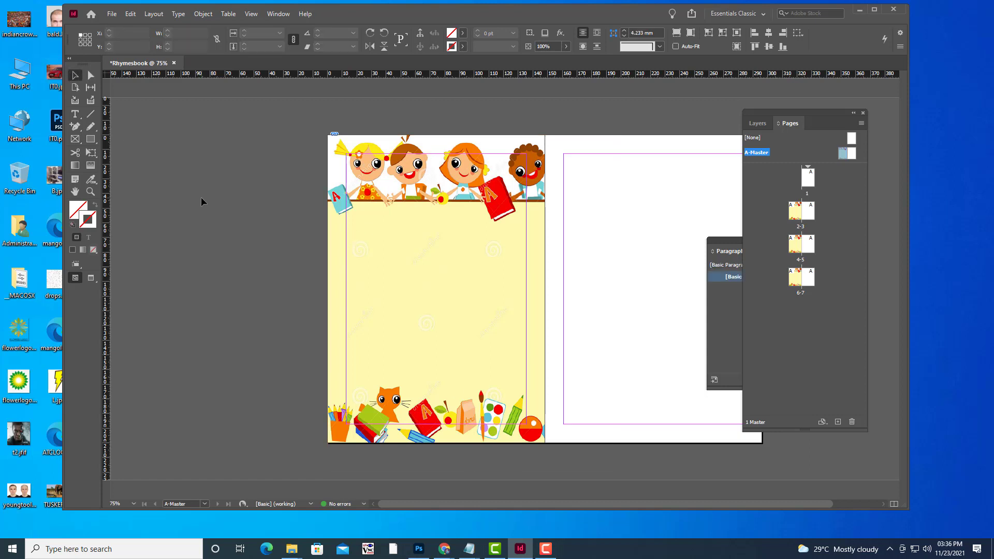
Move the page overview and the paragraph styles list clear of the right master page
drag(775, 110, 815, 111)
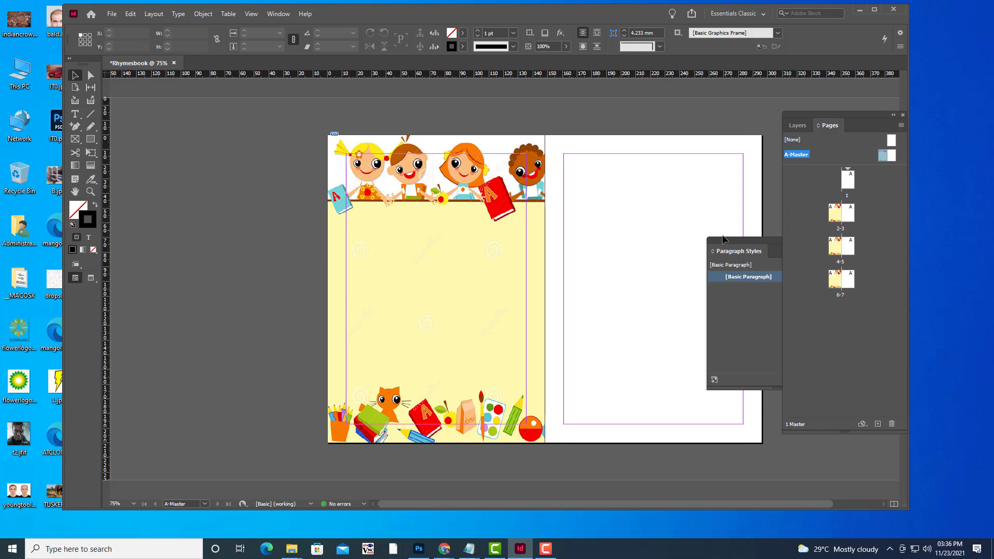
drag(723, 239, 797, 271)
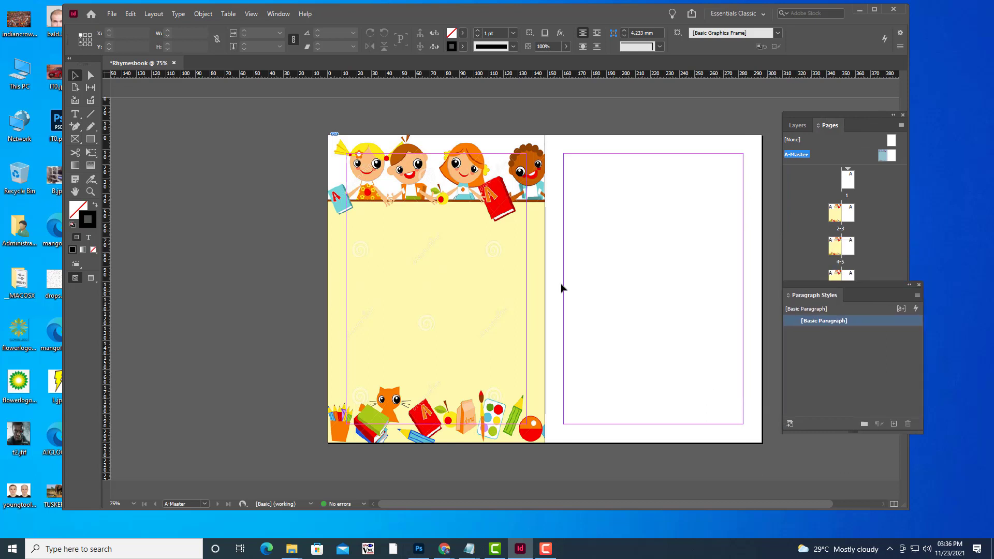
Put a horizontally flipped copy of the left page's background on the right page of the A-Master spread
click(512, 282)
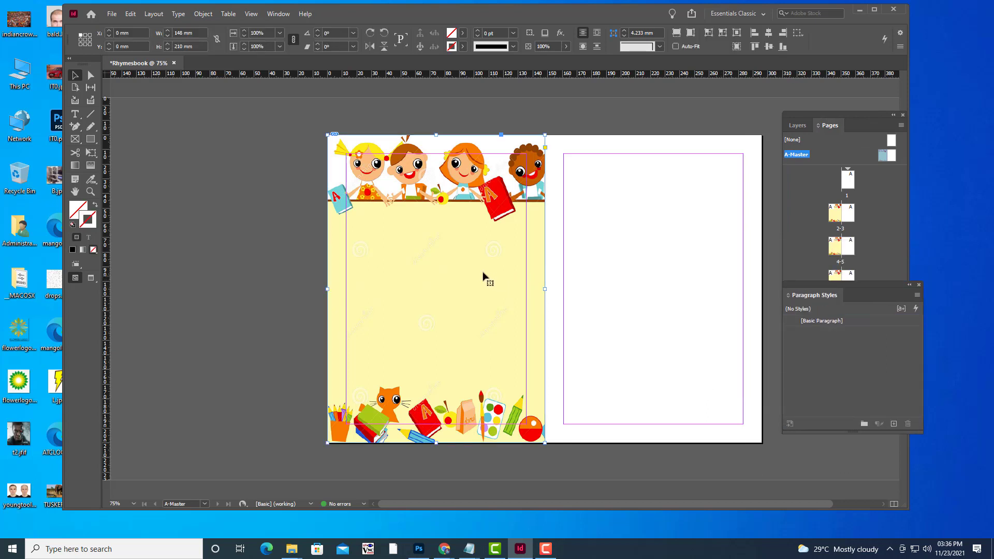
drag(463, 268, 680, 269)
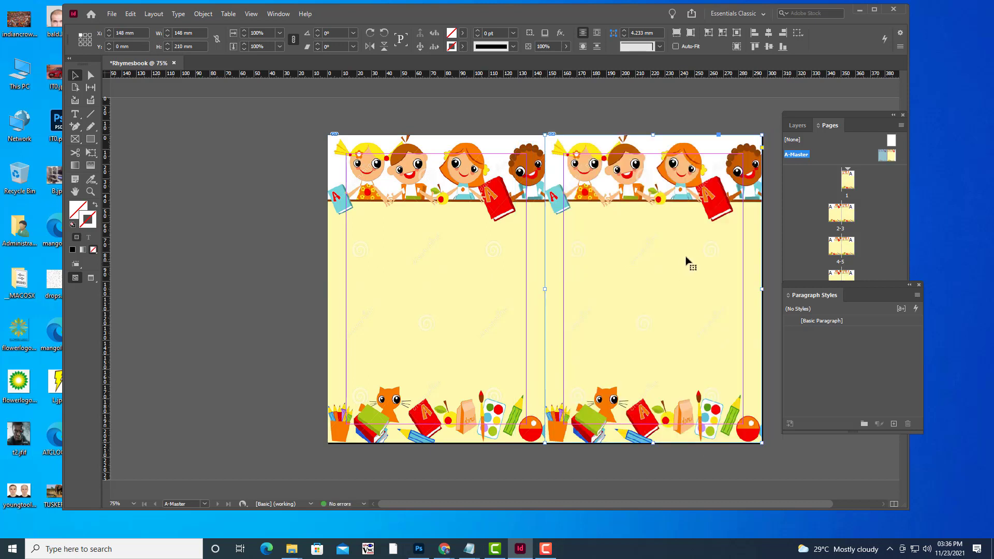
right_click(684, 241)
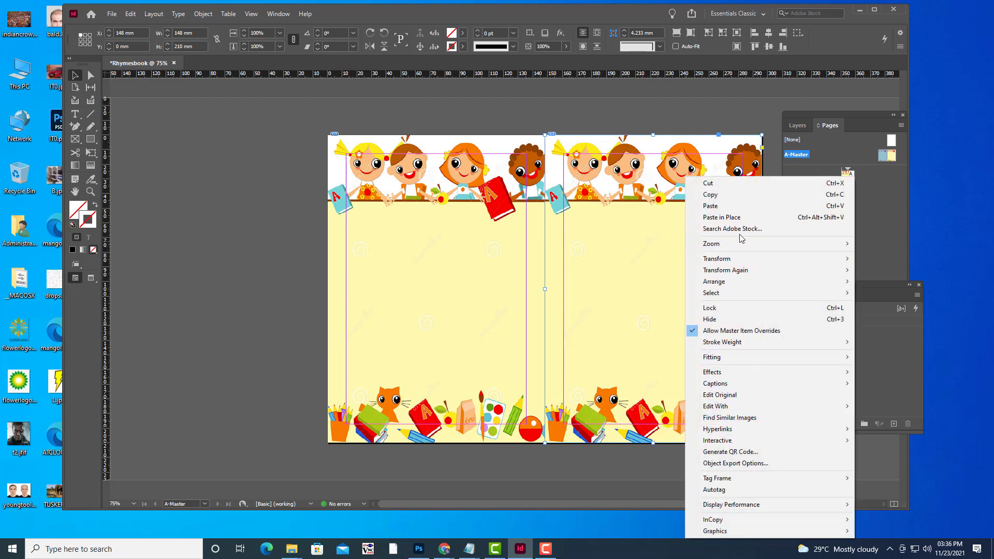
mouse_move(727, 262)
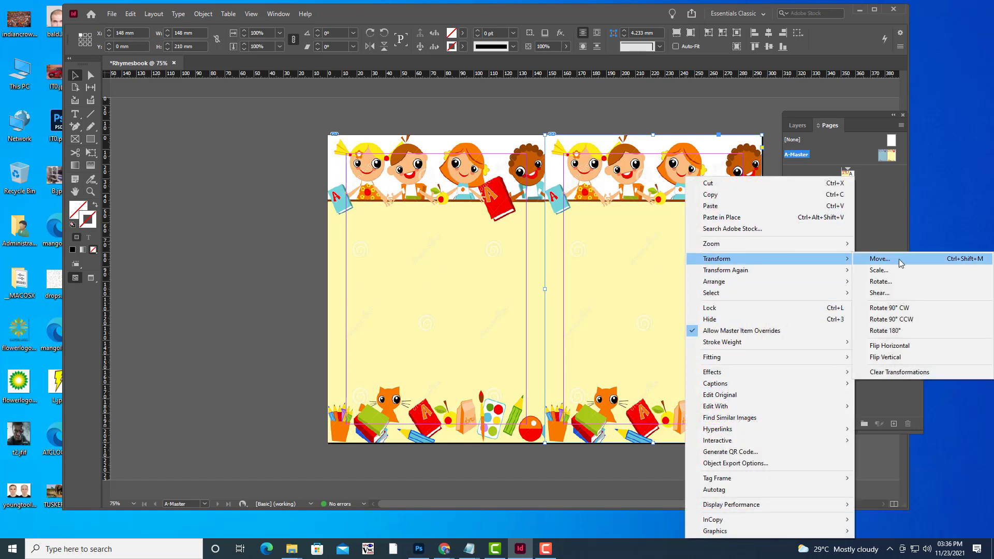
click(906, 346)
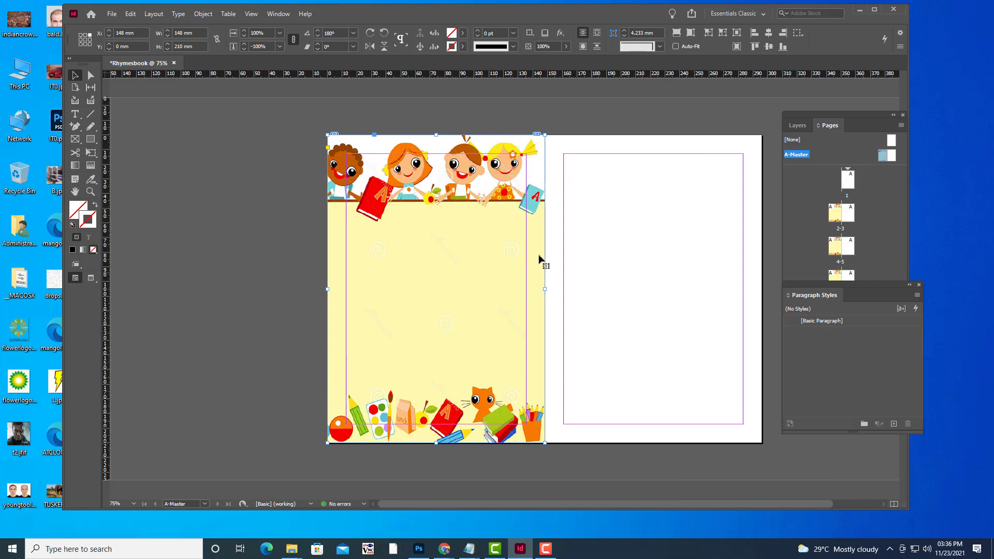
drag(440, 235, 650, 237)
click(616, 117)
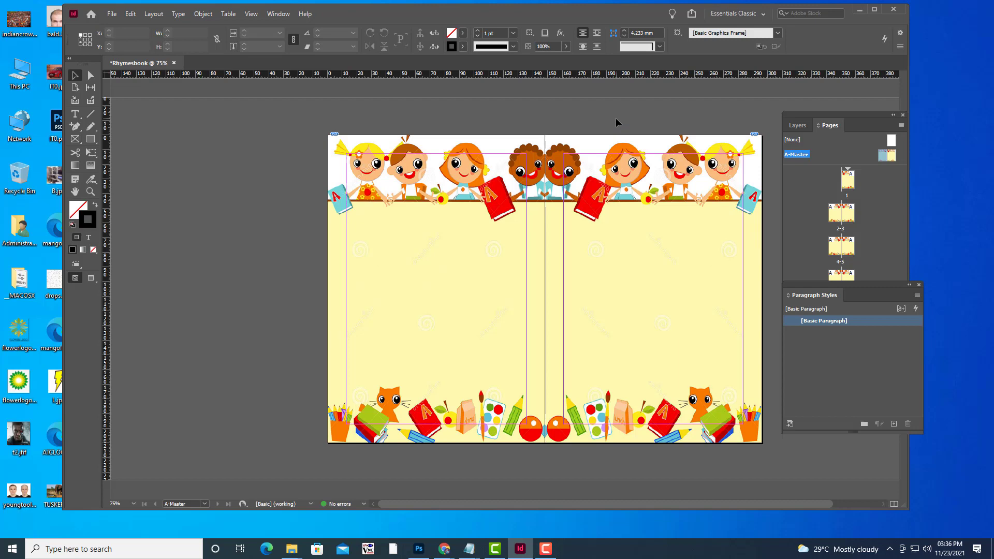
Check the mirrored master background on page 1 and on spreads 2-3, 4-5 and 6-7
key(ctrl+minus)
key(ctrl+minus)
key(ctrl+equal)
key(ctrl+equal)
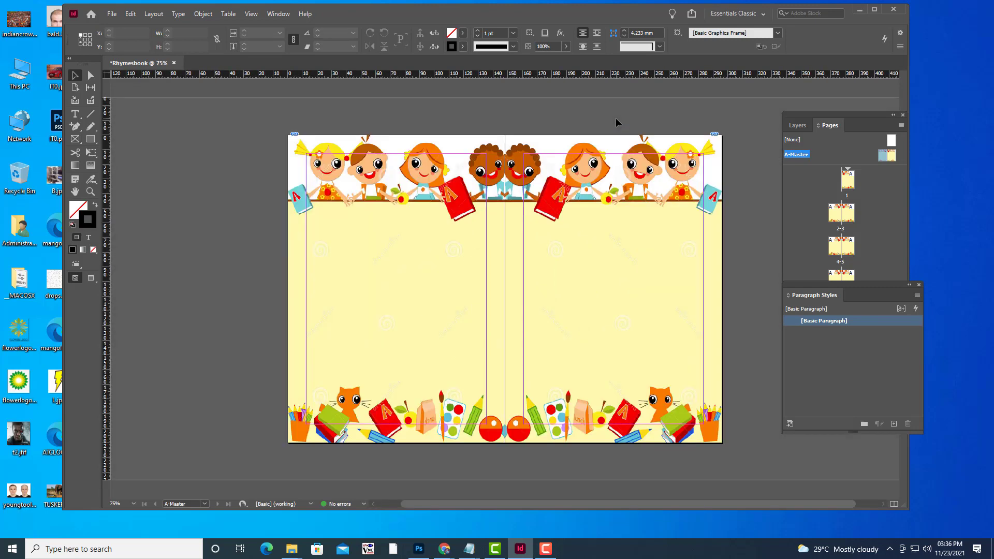
drag(819, 113, 777, 102)
double_click(804, 172)
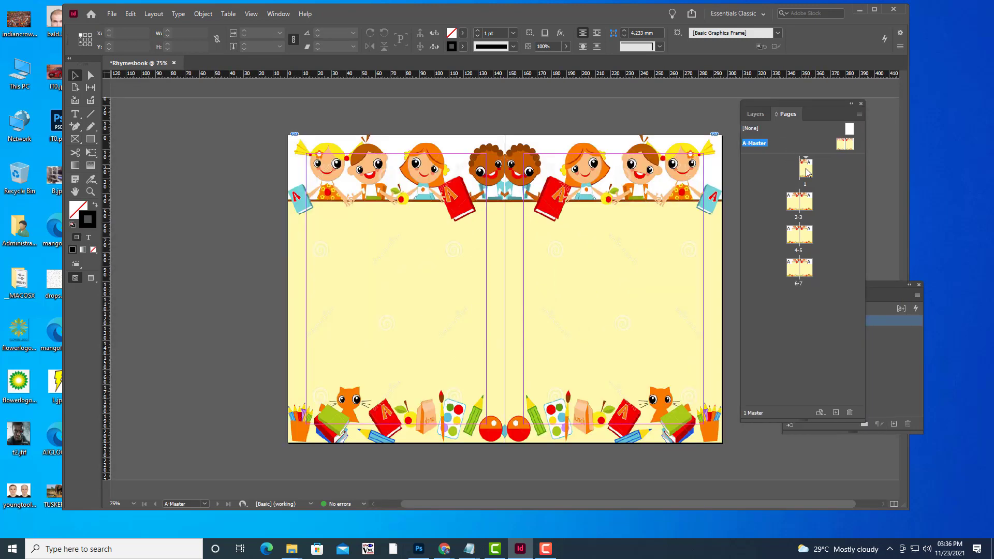
double_click(803, 200)
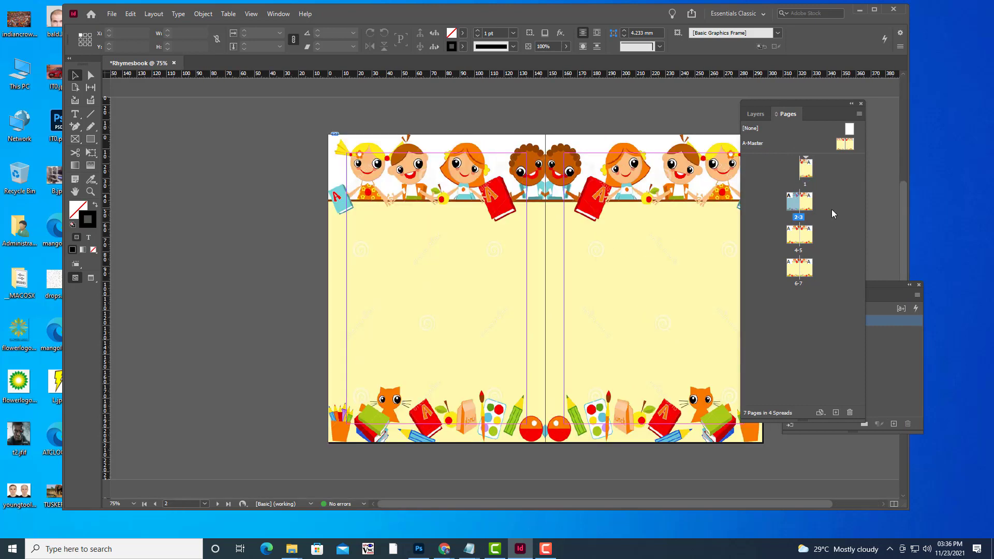
double_click(806, 201)
click(790, 238)
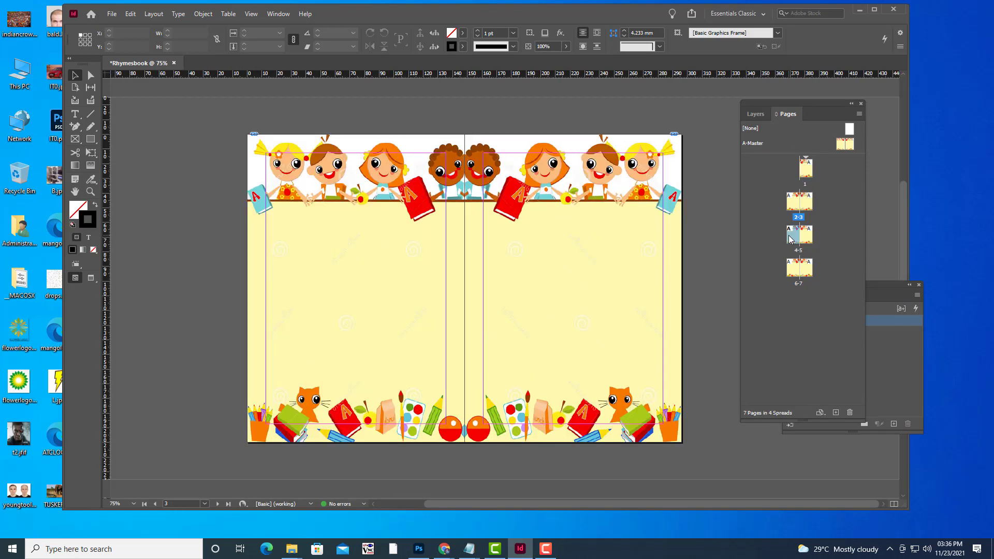
double_click(812, 242)
double_click(805, 274)
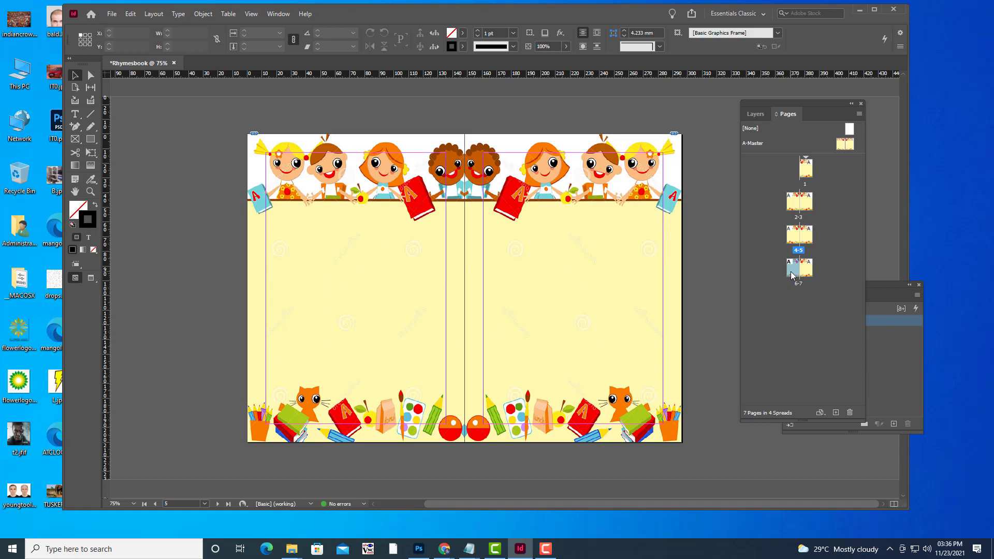
double_click(806, 173)
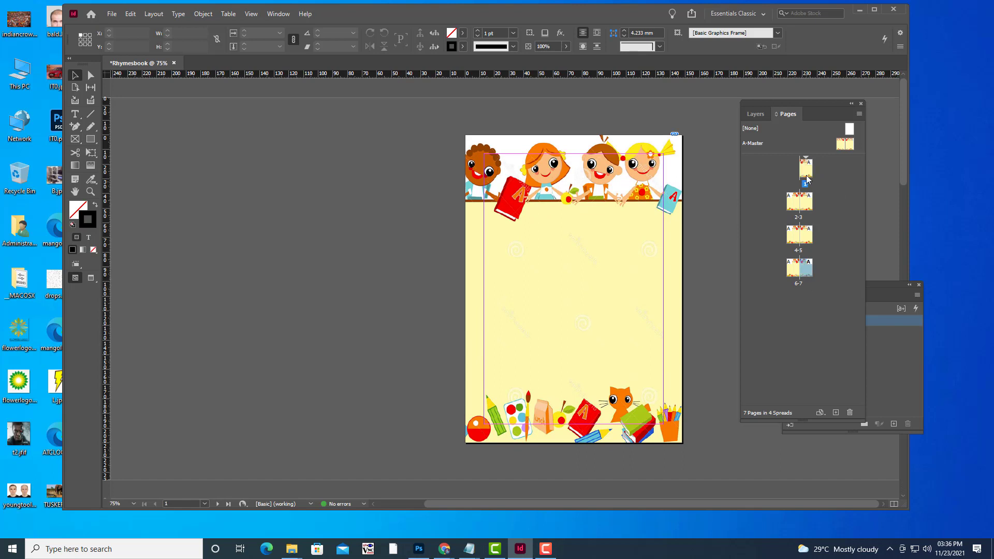
click(805, 276)
Try applying the [None] master to page 1 and page 7, and undo both changes
drag(770, 107, 758, 109)
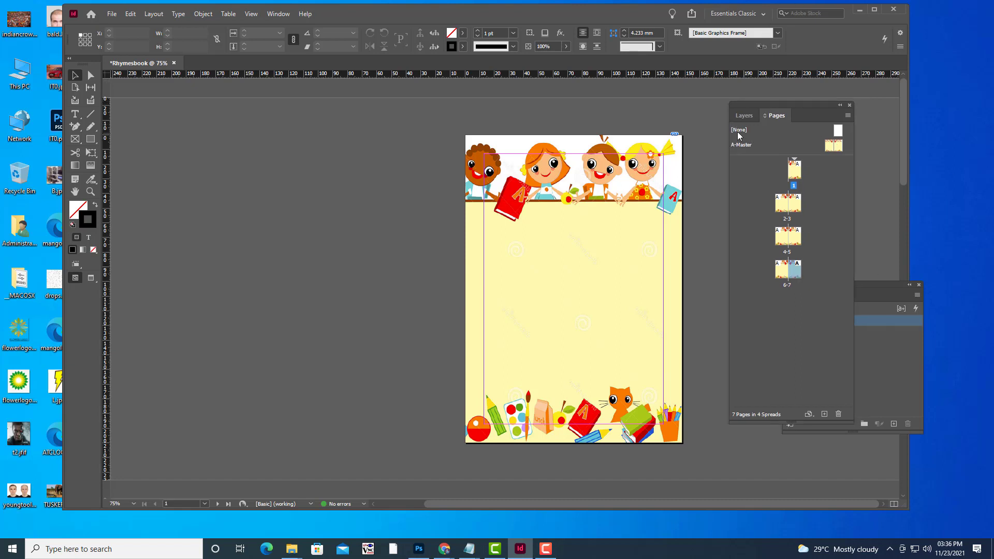
click(839, 131)
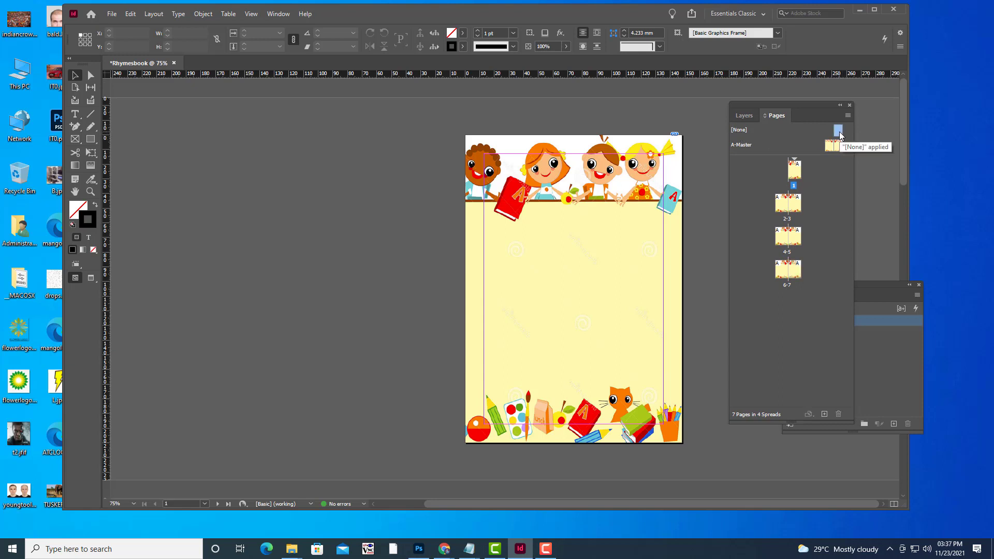
drag(838, 134, 795, 169)
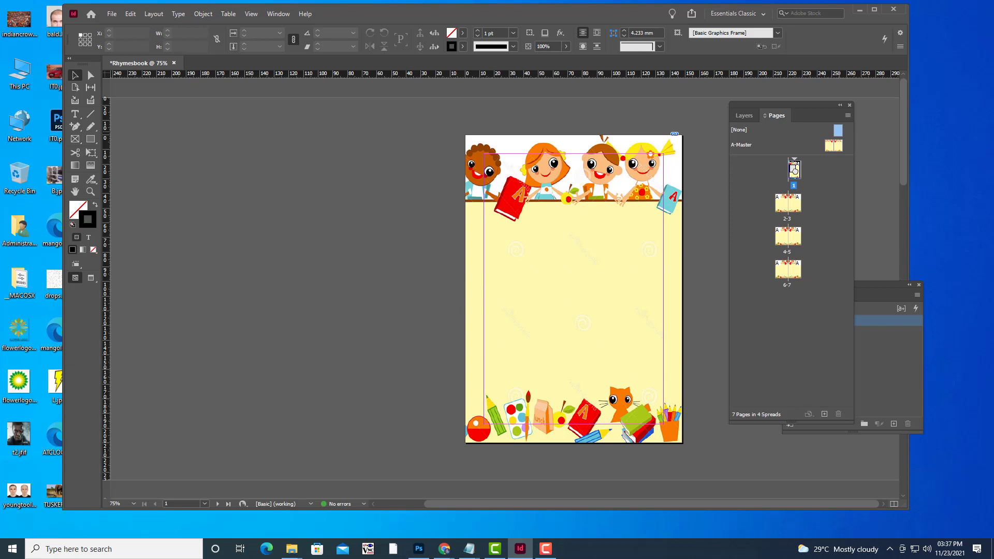
drag(795, 170, 795, 171)
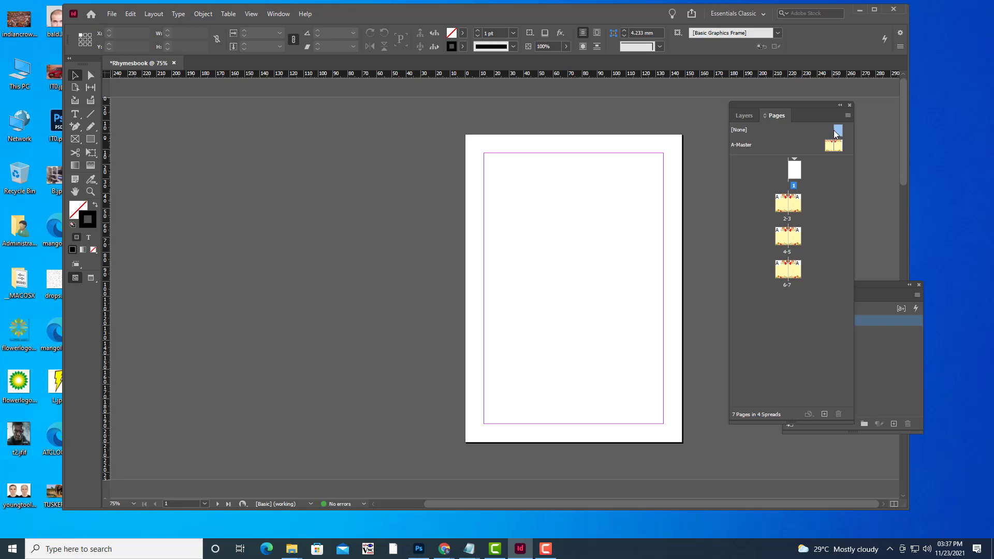
drag(837, 133, 797, 282)
key(ctrl+z)
key(ctrl+z)
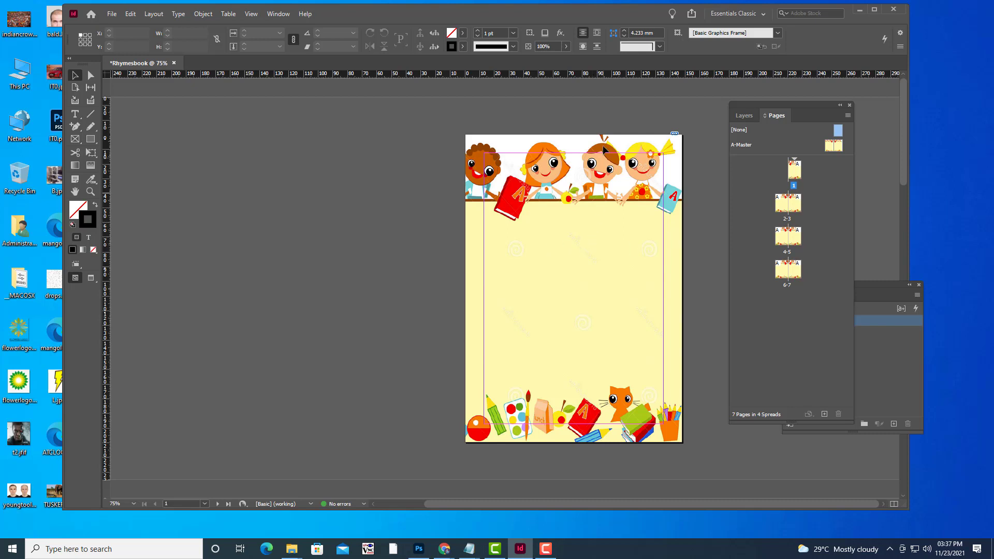
Override the master background on page 1 and page 7 and delete it from both pages
ctrl+shift+click(576, 239)
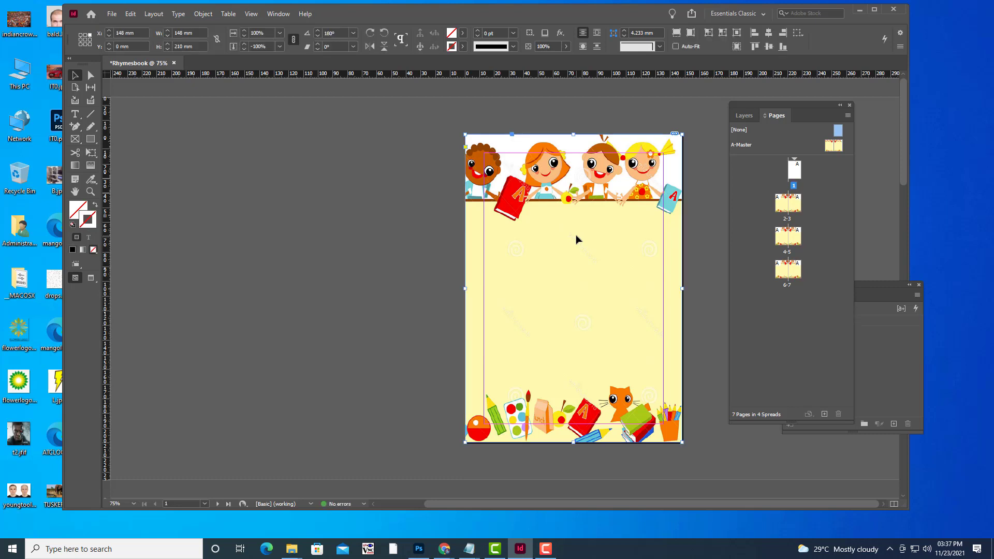
key(Delete)
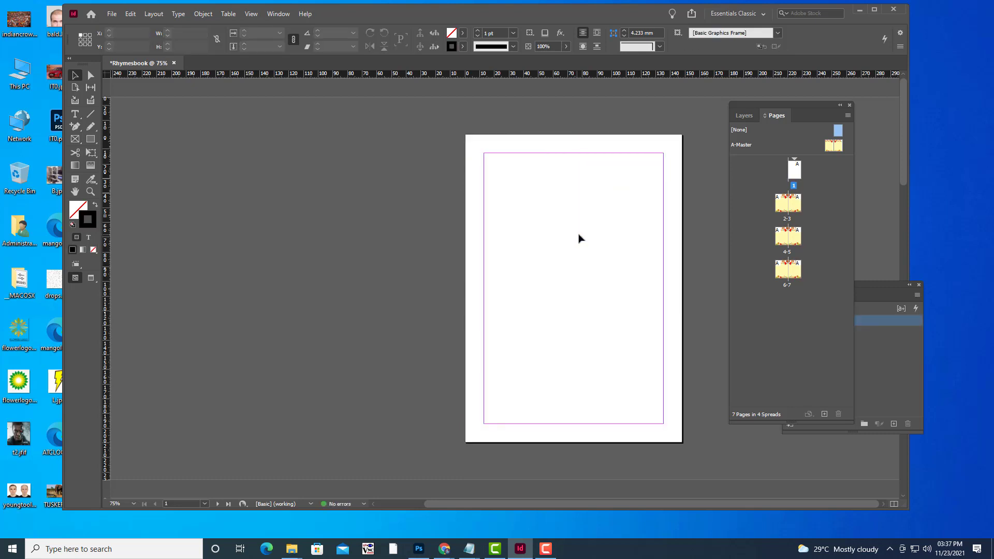
scroll(580, 238, down, 3)
double_click(795, 269)
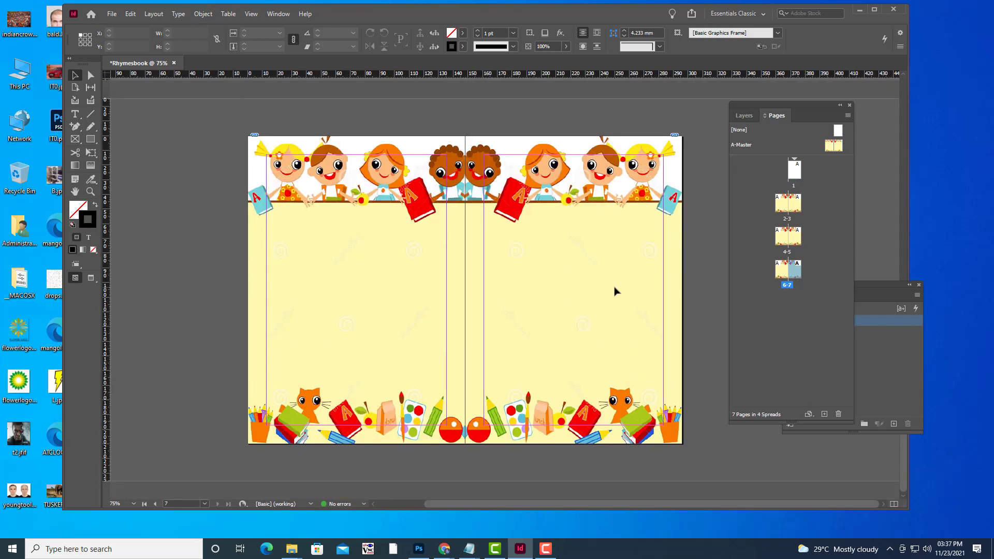
ctrl+shift+click(613, 292)
key(Delete)
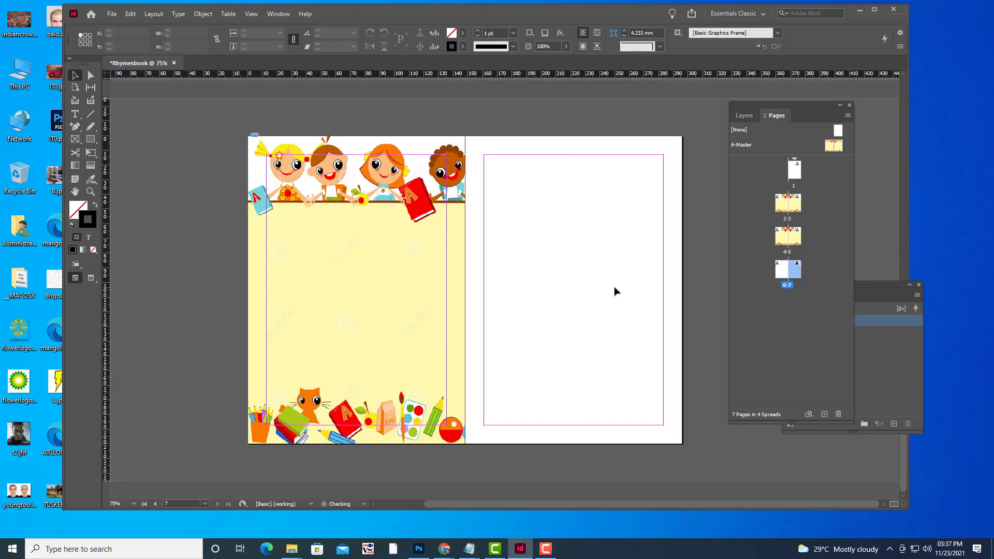
Draw a 148 x 210 mm rectangle frame covering the whole of page 1
scroll(617, 286, up, 10)
scroll(617, 289, up, 6)
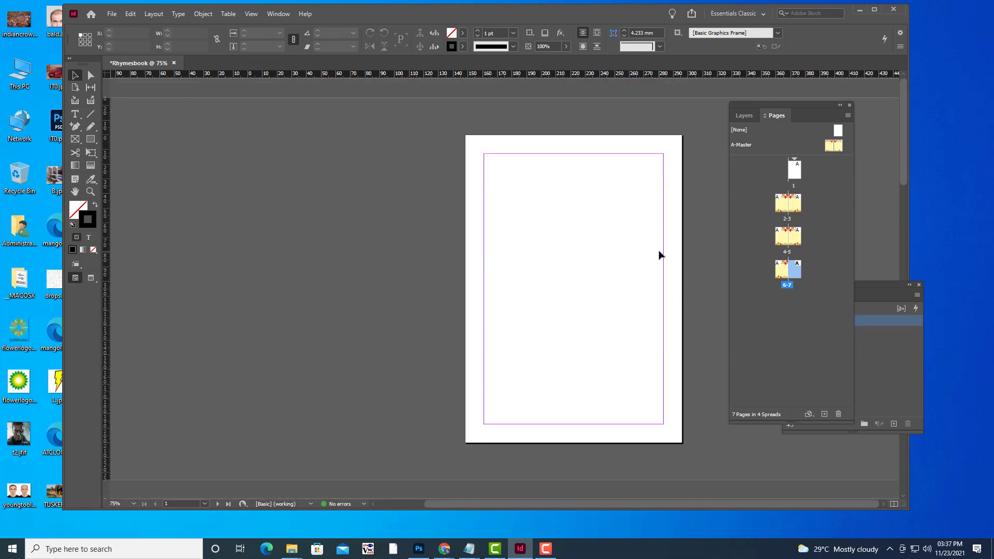
scroll(658, 254, down, 5)
scroll(659, 254, down, 6)
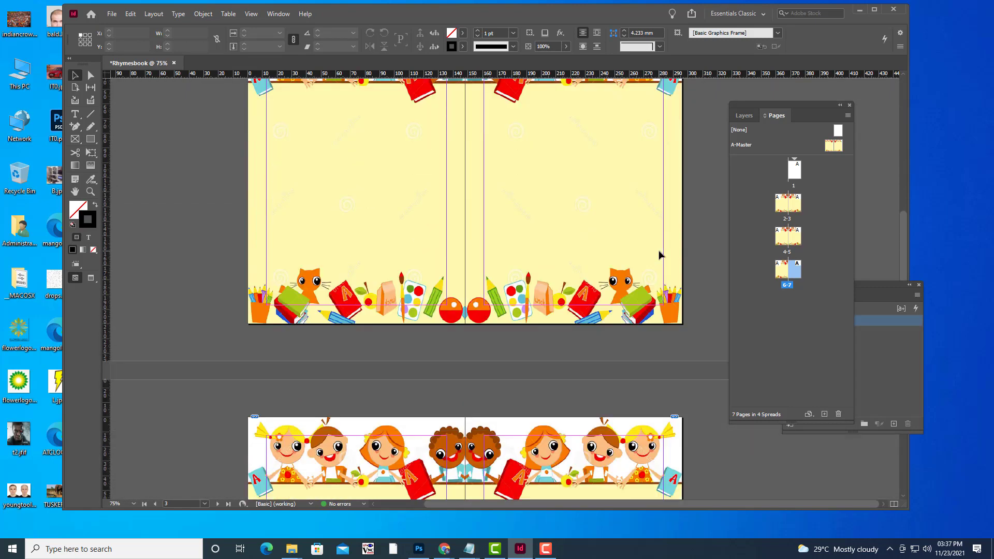
scroll(659, 254, up, 6)
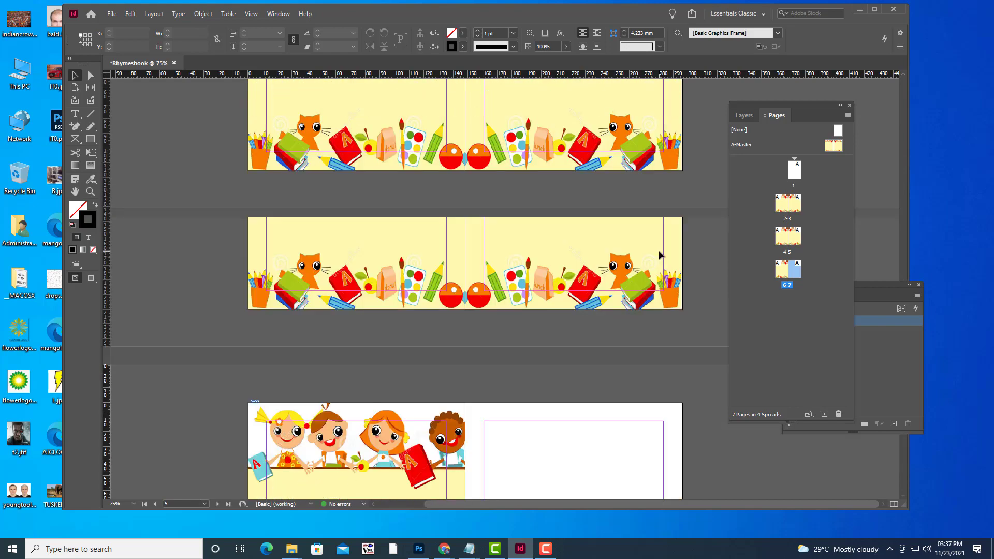
scroll(658, 253, up, 3)
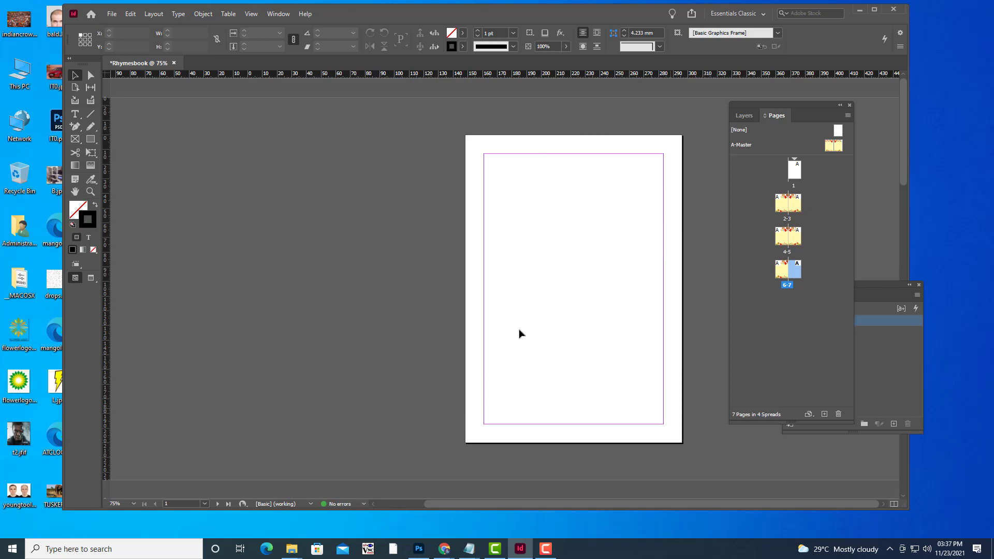
click(75, 139)
drag(465, 134, 684, 444)
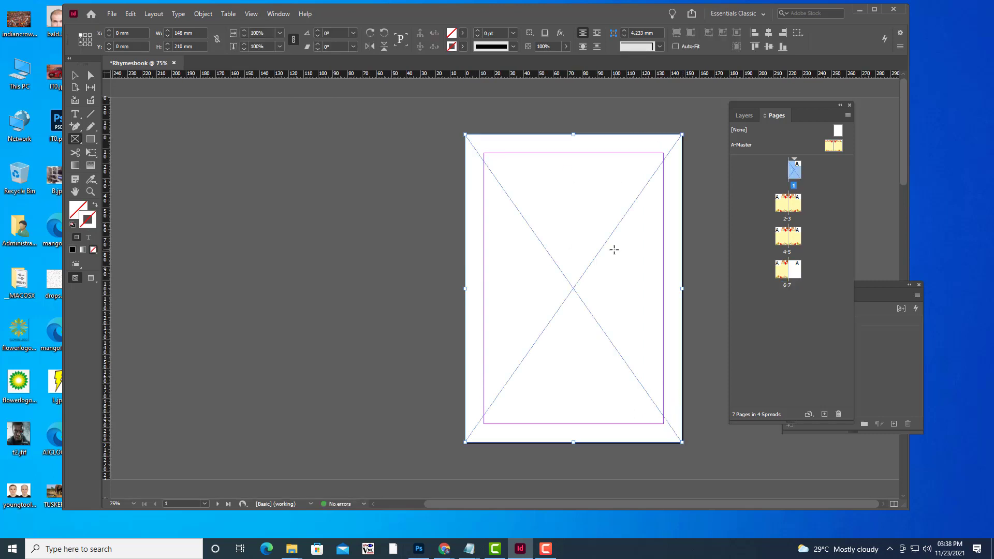
Place rhymescoverfront.jpg from the Desktop into the page 1 frame
key(ctrl+d)
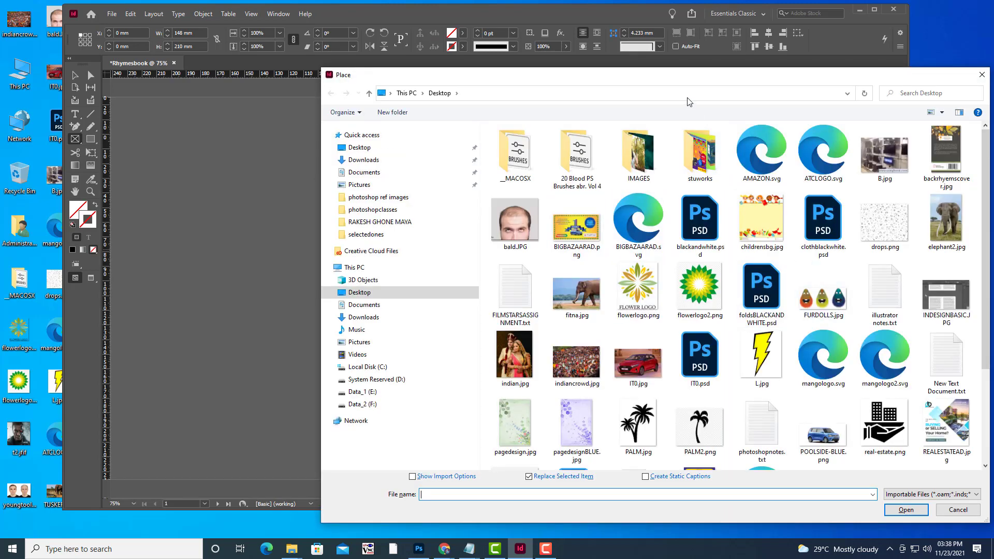
drag(686, 78, 600, 55)
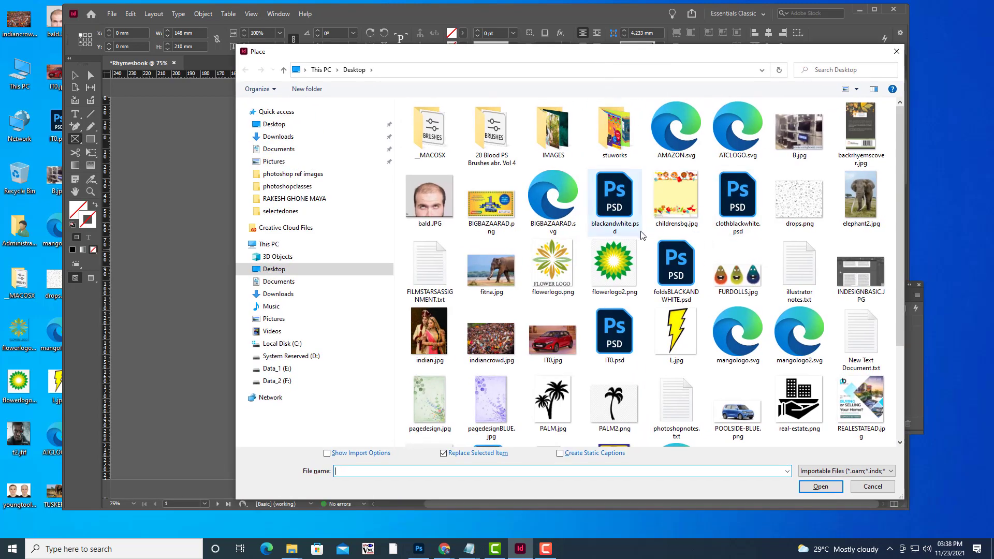
scroll(642, 235, down, 2)
click(624, 345)
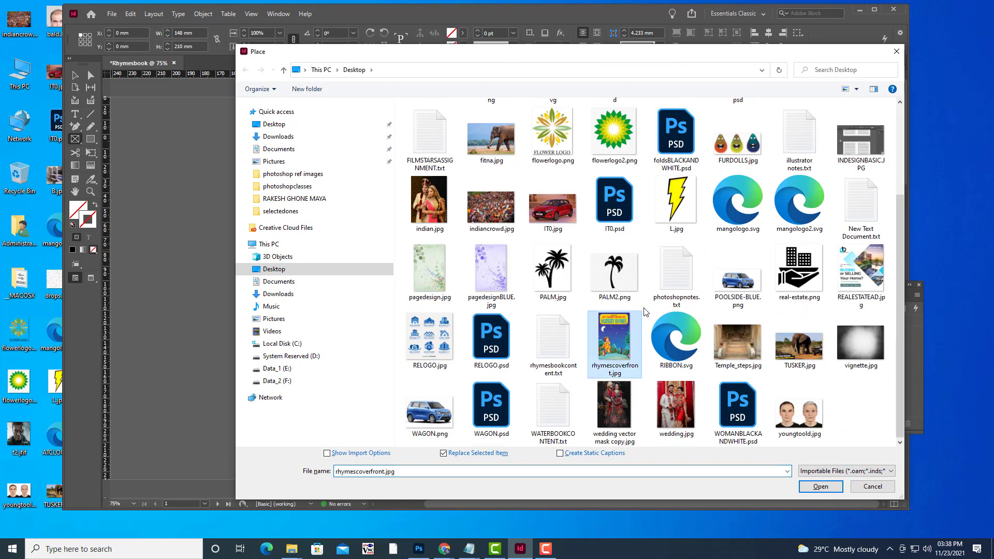
click(821, 486)
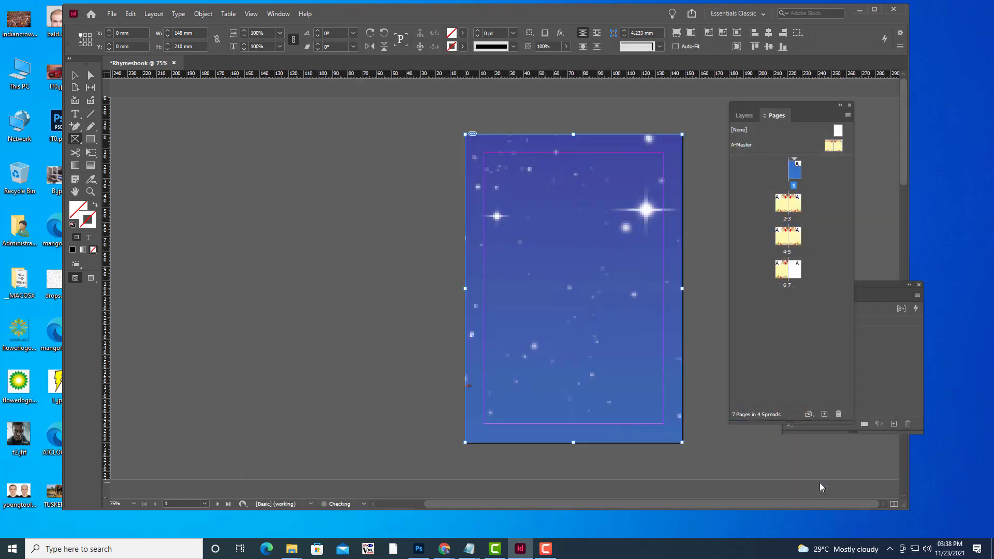
Fit the placed front cover image to its full-page frame on page 1 and deselect it
click(75, 75)
right_click(571, 197)
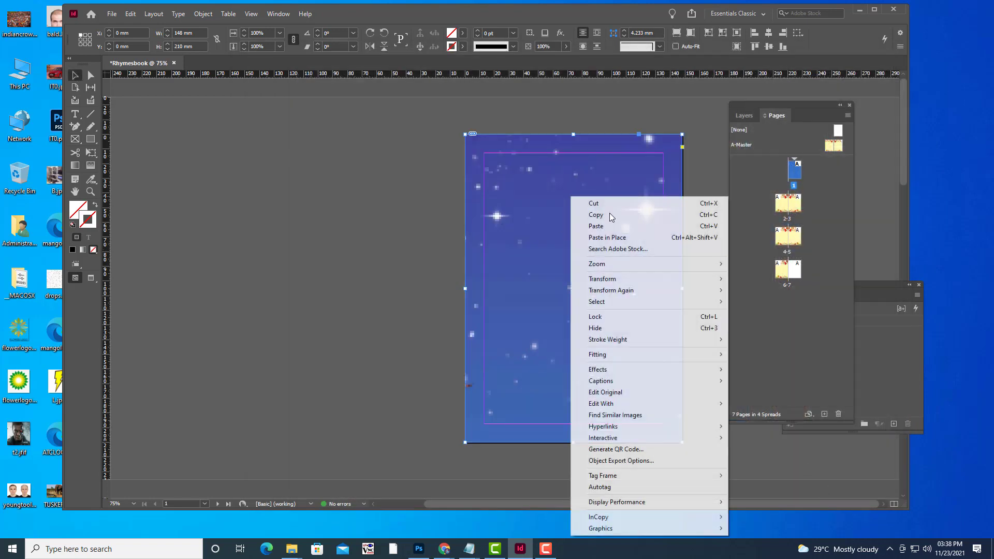
click(803, 352)
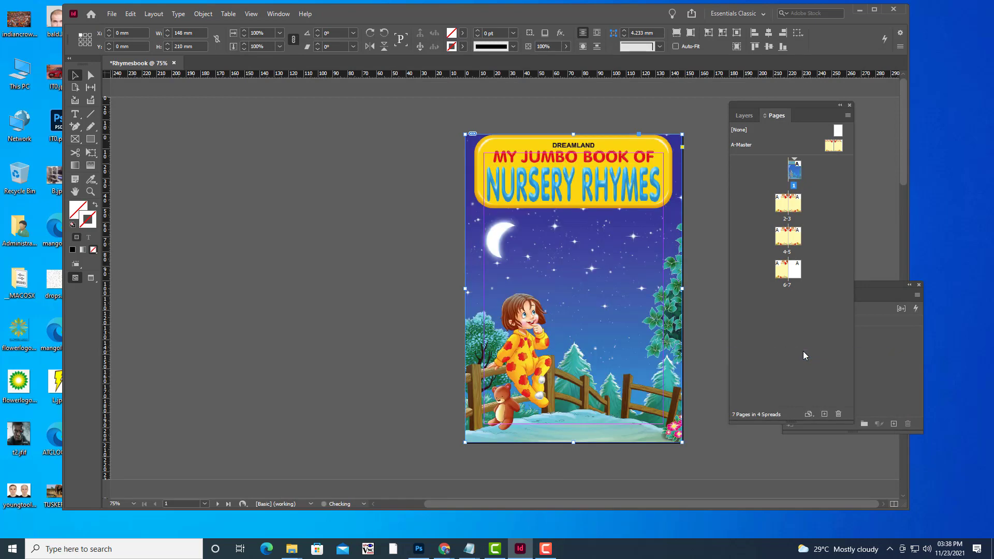
click(327, 211)
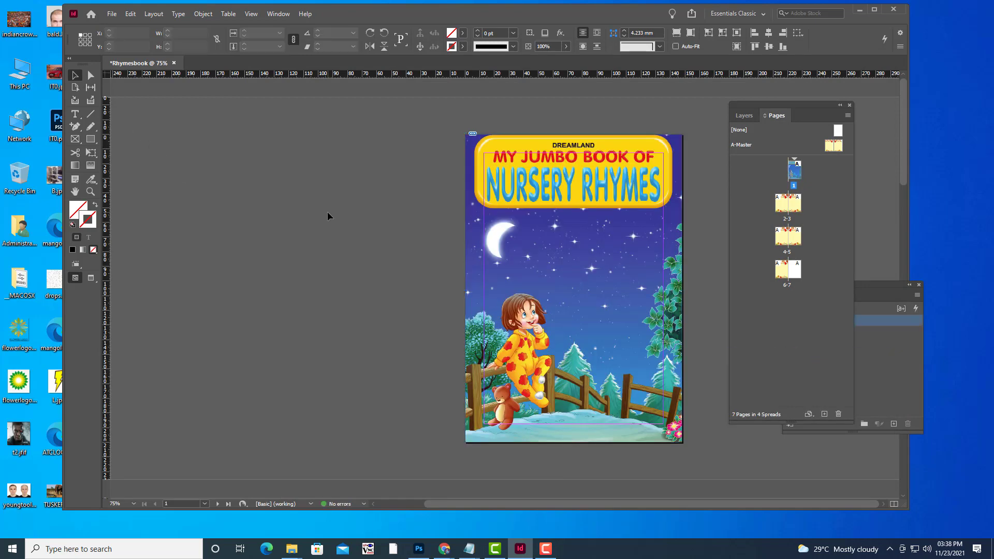
Draw a rectangle frame of about 148.5 x 211.5 mm covering the whole of page 7
scroll(543, 278, down, 15)
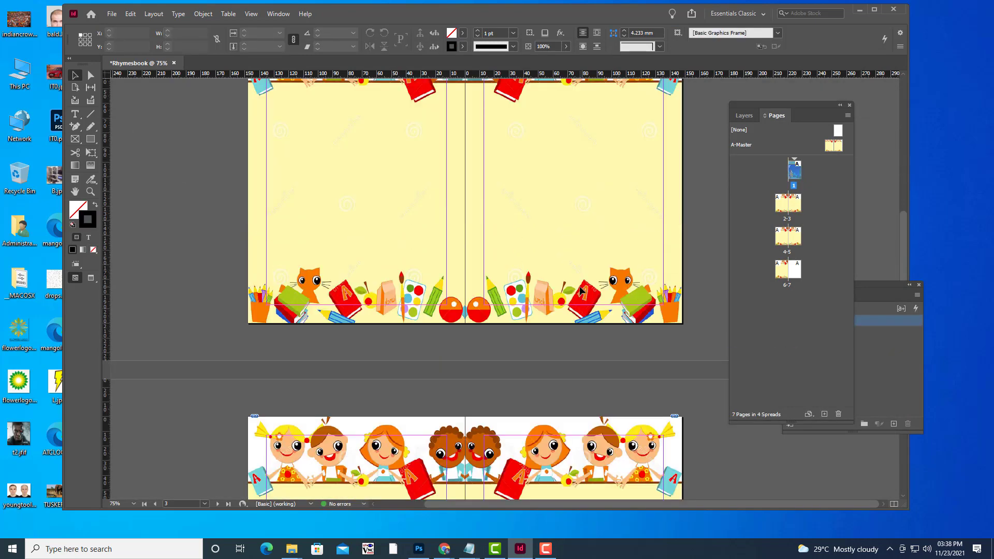
scroll(579, 291, down, 6)
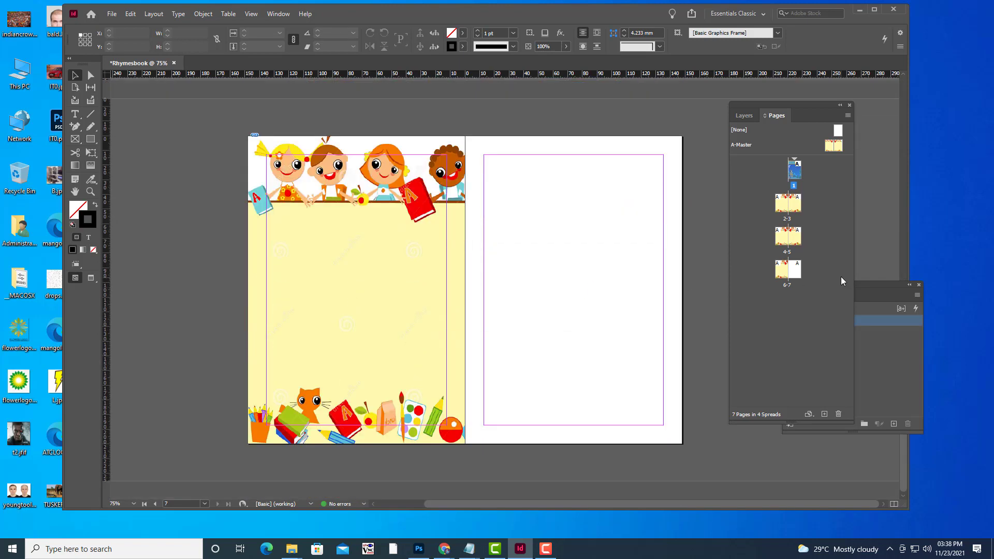
click(75, 139)
drag(466, 137, 682, 446)
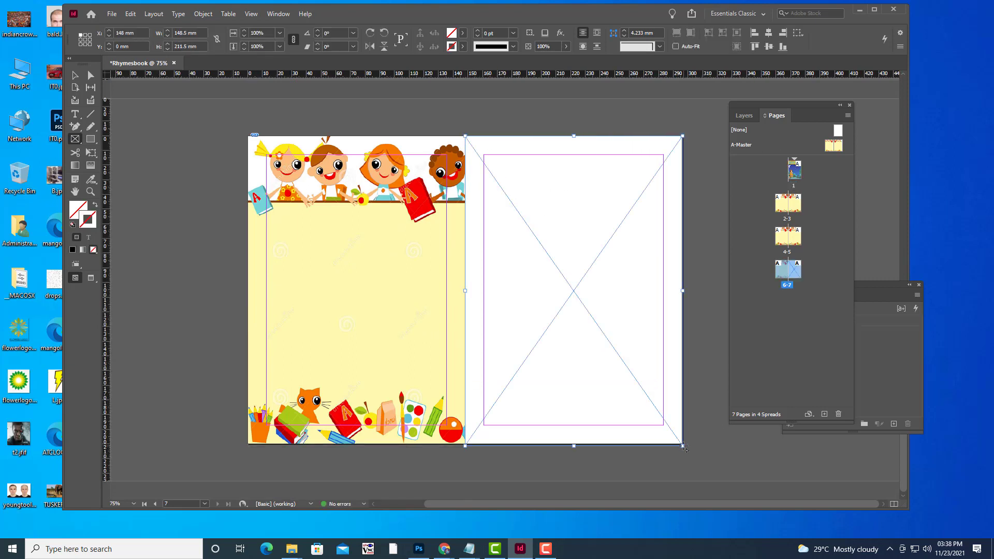
Place backrhyemscover.jpg from the Desktop into the page 7 frame
key(ctrl+d)
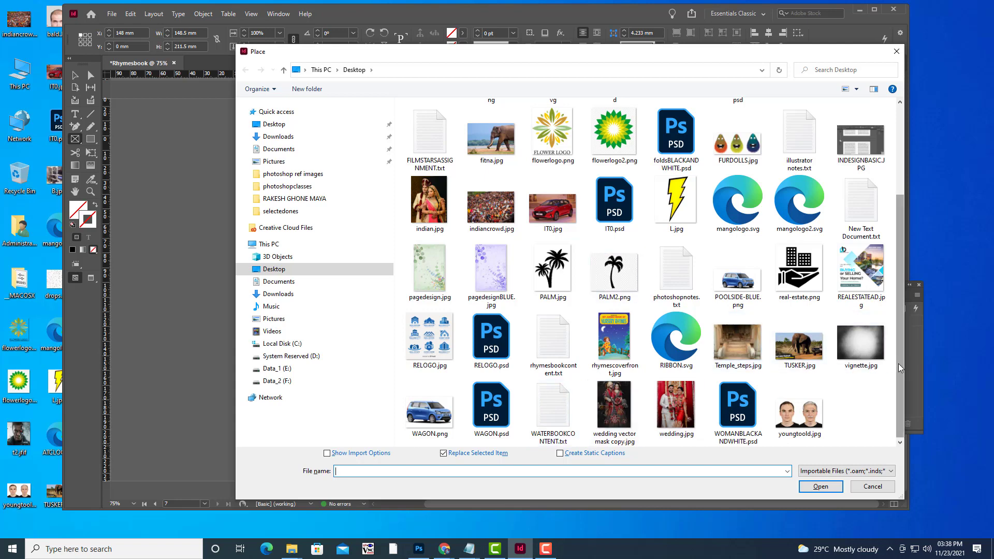
drag(899, 363, 892, 264)
click(848, 132)
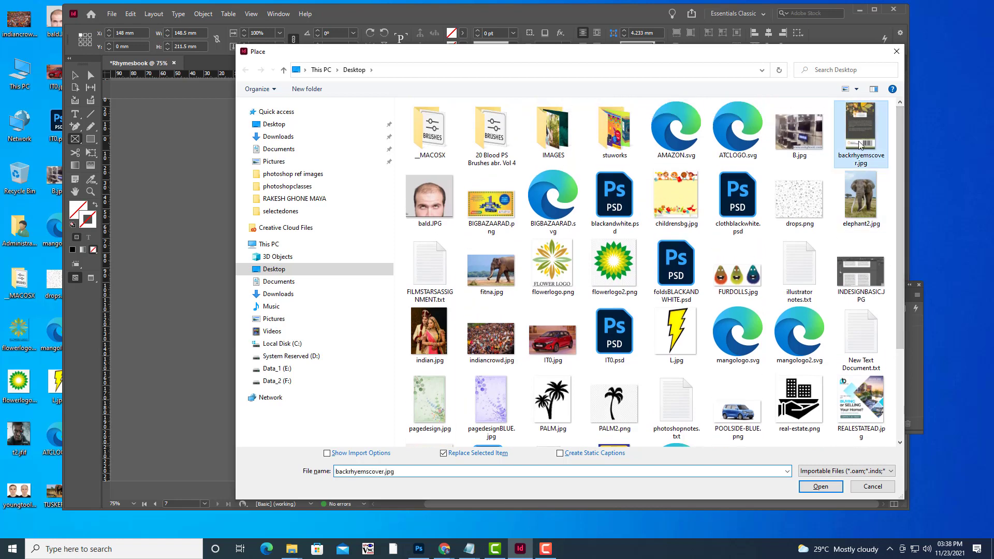
click(828, 485)
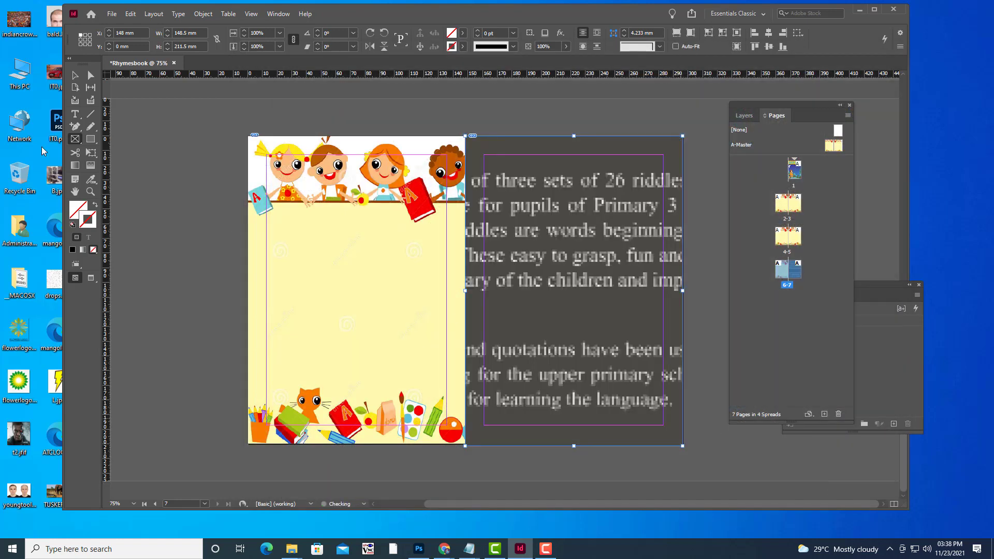
Fit the placed back cover image to its full-page frame on page 7 and deselect it
right_click(551, 181)
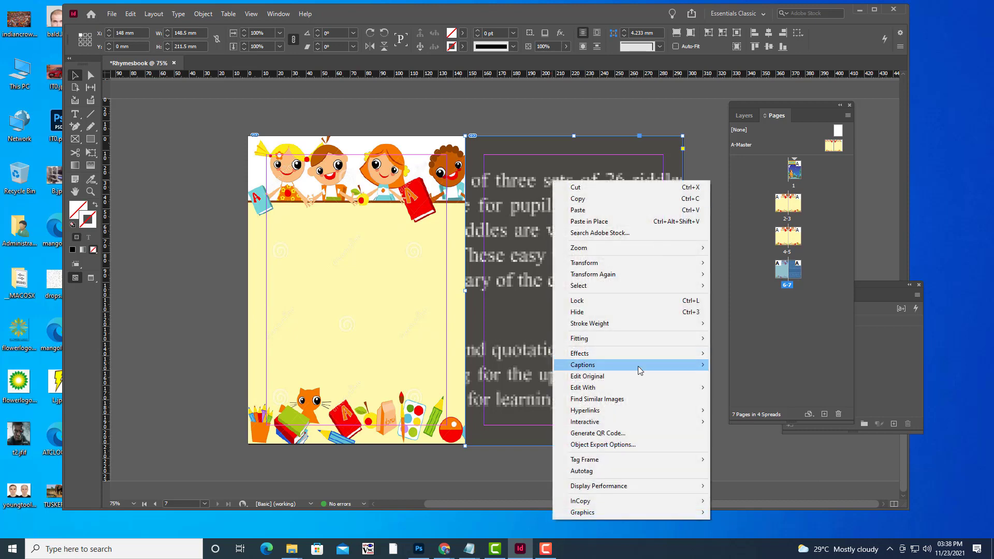
mouse_move(640, 338)
click(745, 338)
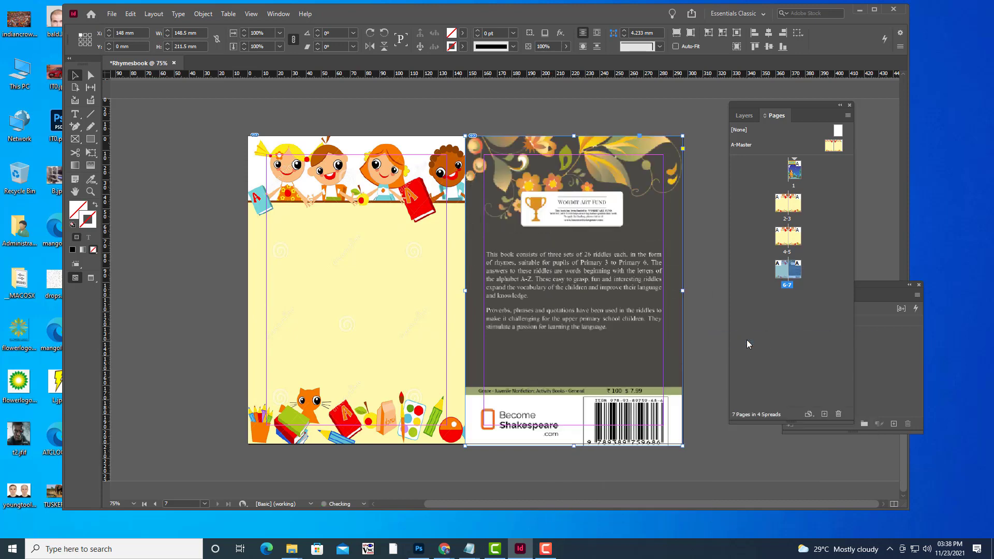
click(710, 209)
Go to the spread of pages 2-3, create a new paragraph style and make it the active style
scroll(689, 234, up, 15)
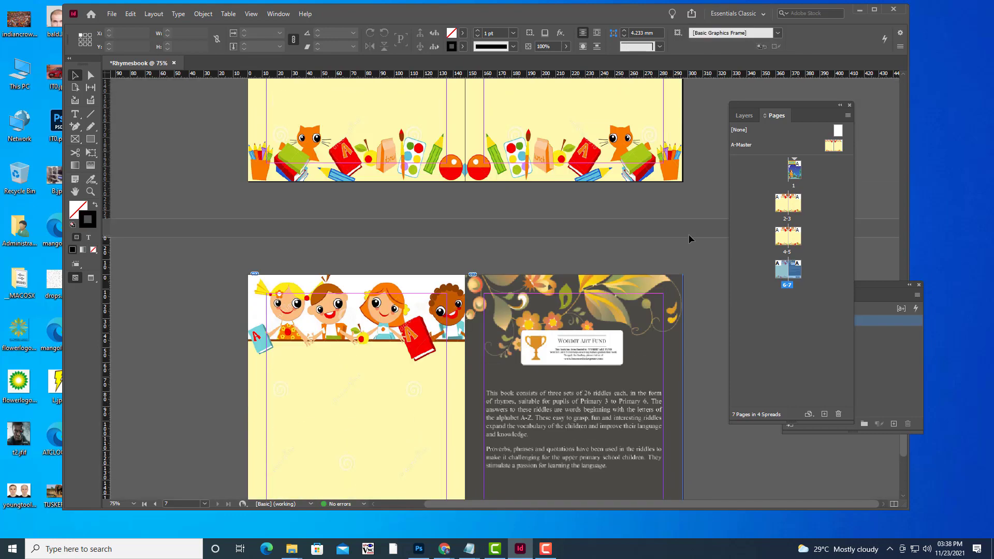
scroll(690, 238, up, 15)
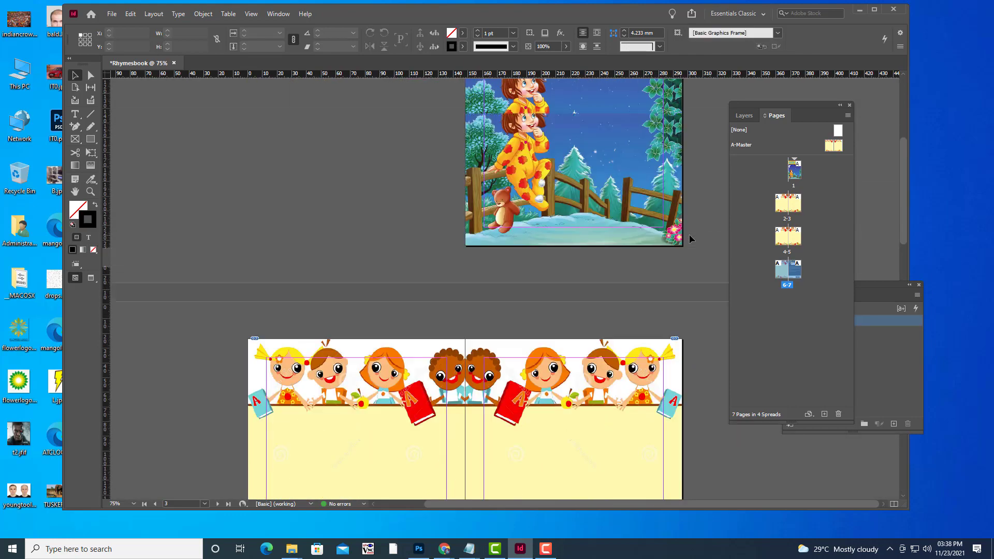
scroll(689, 234, down, 6)
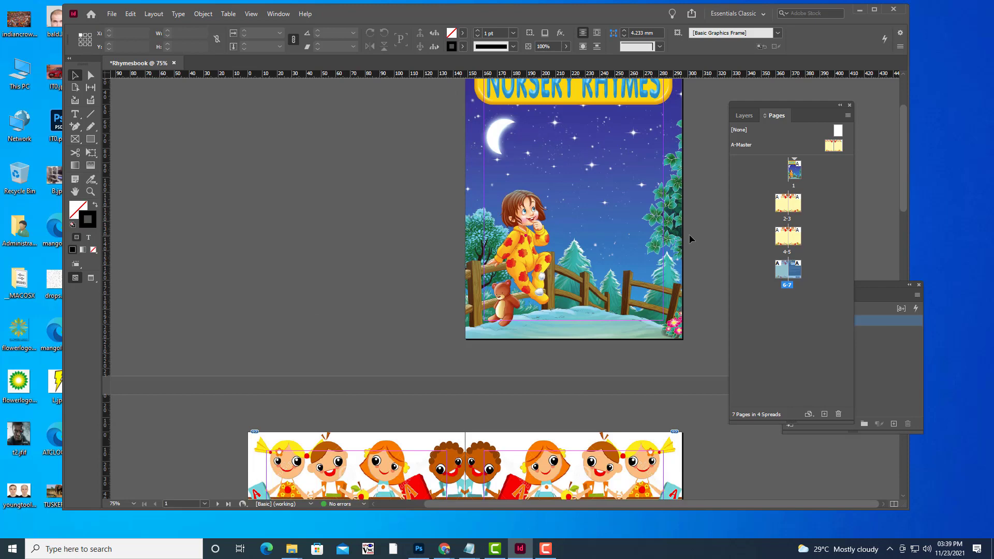
scroll(688, 238, down, 2)
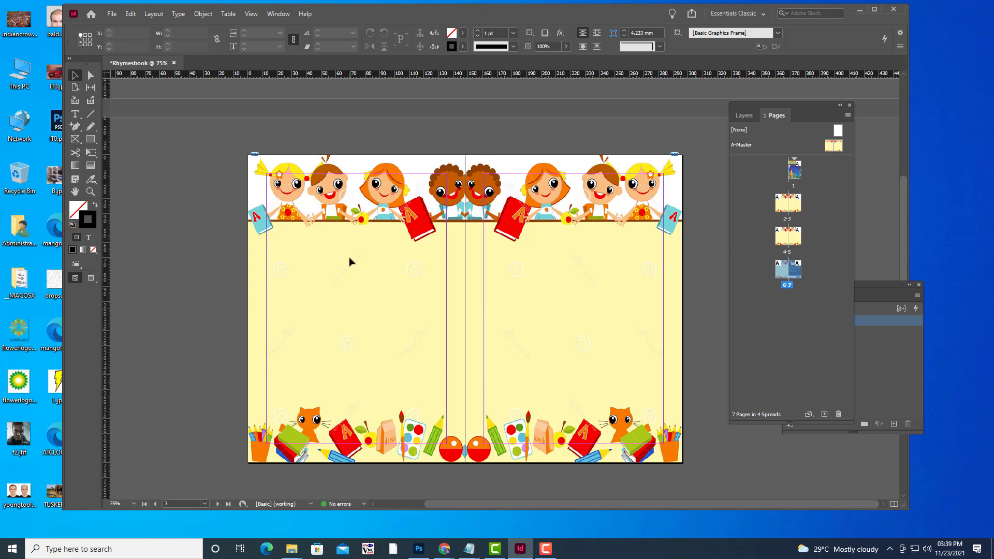
key(ctrl+equal)
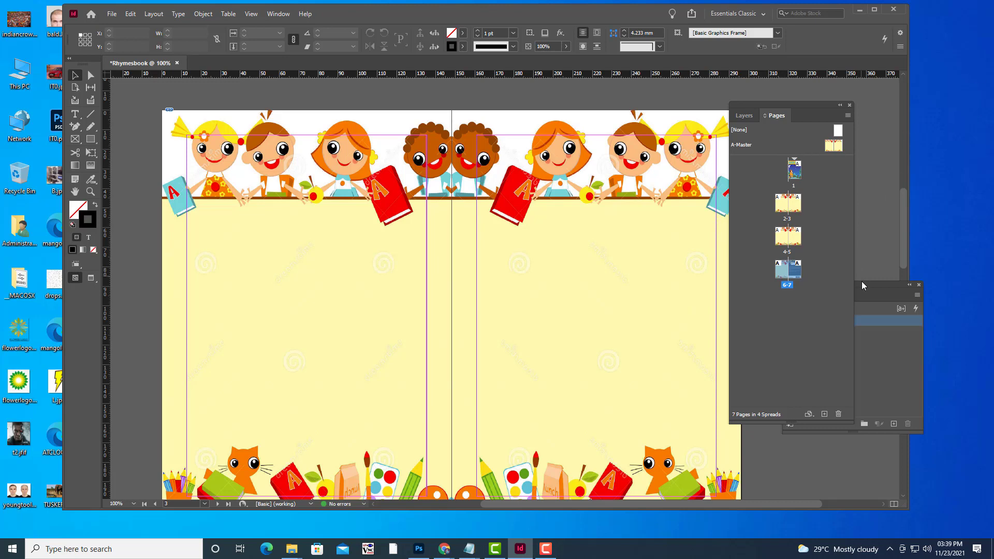
drag(863, 284, 716, 257)
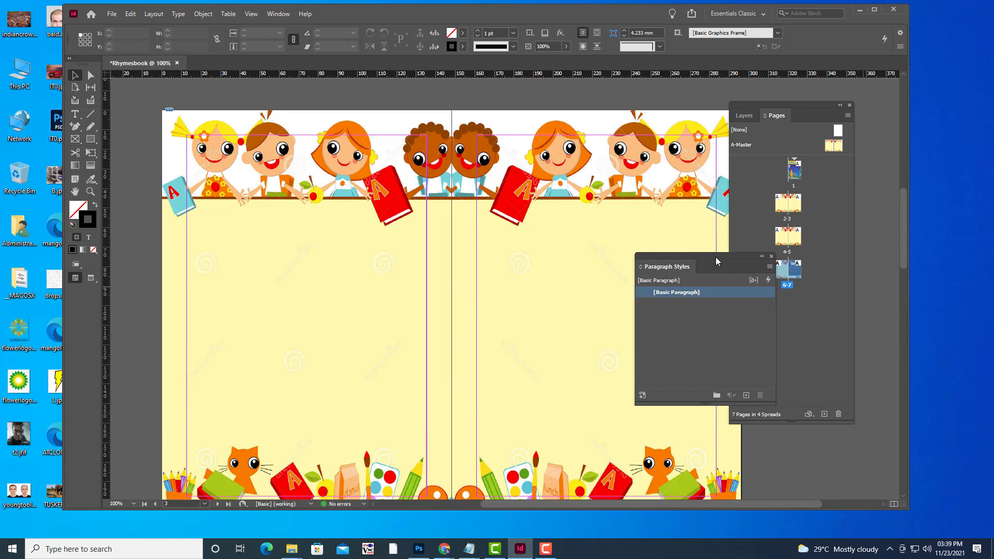
click(745, 396)
drag(701, 256, 716, 255)
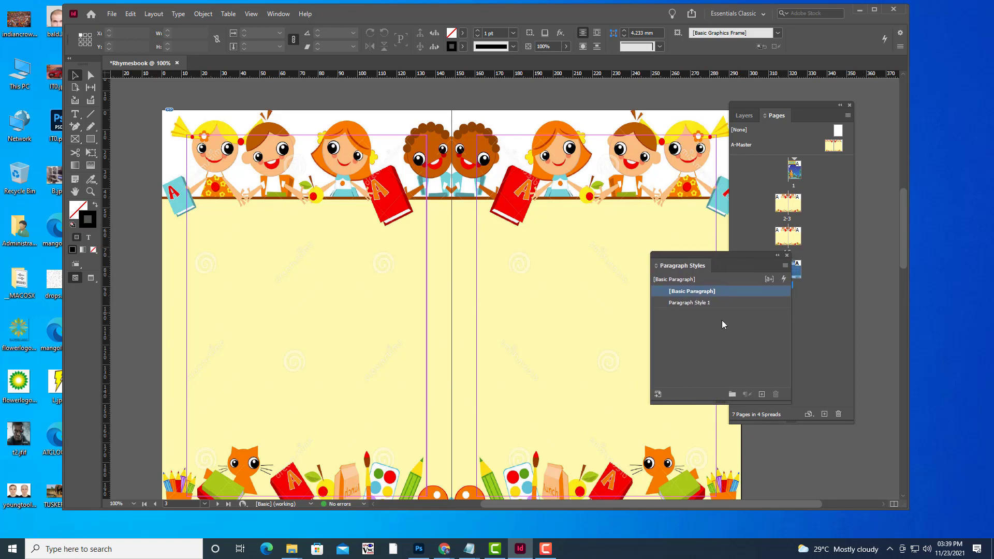
click(722, 302)
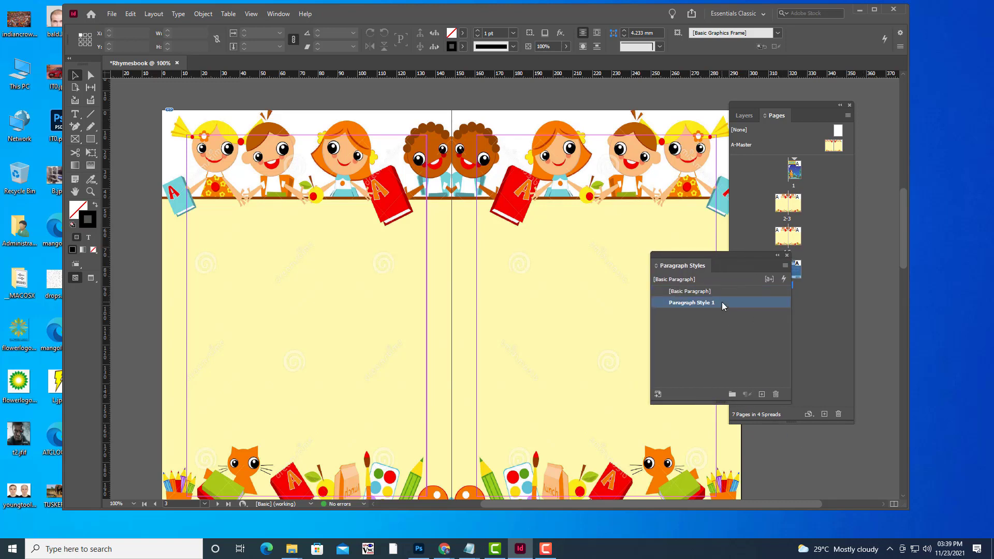
Draw a text frame of about 47 x 9 mm below the children's illustration on page 2 and enter "Rhymesbook"
click(75, 115)
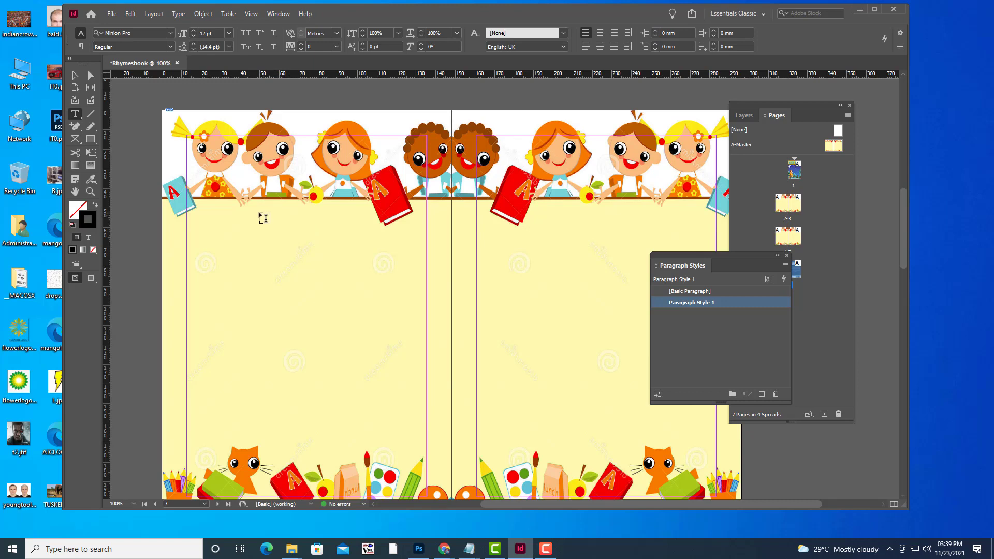
drag(259, 213, 350, 231)
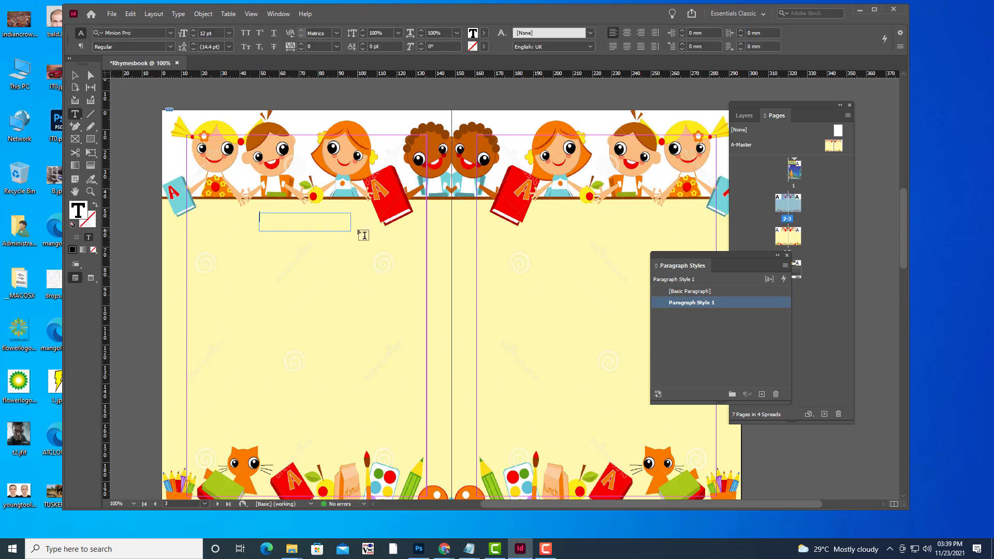
text(rh)
Try to apply the Comic Sans MS font with only the text cursor placed after "Rhymesbook"
click(136, 32)
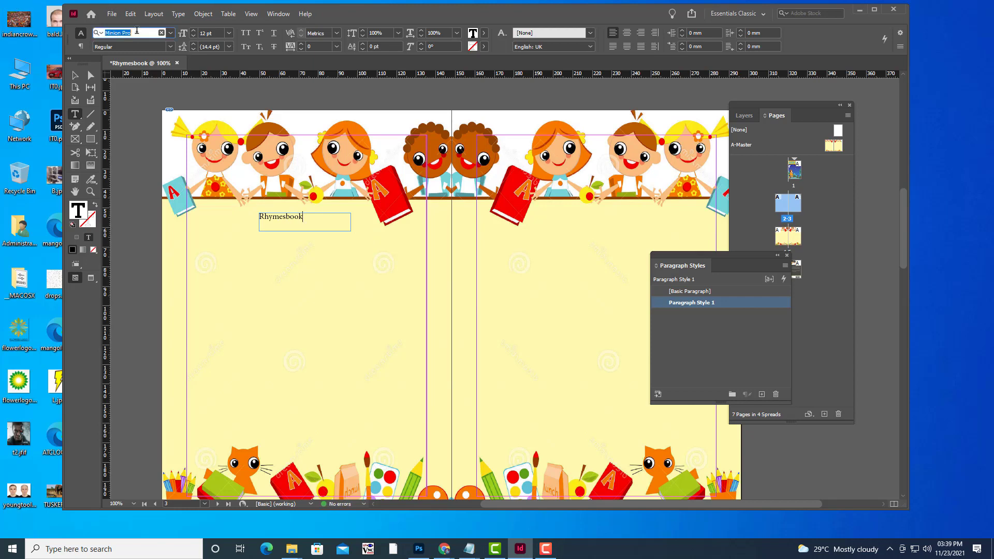
text(comin)
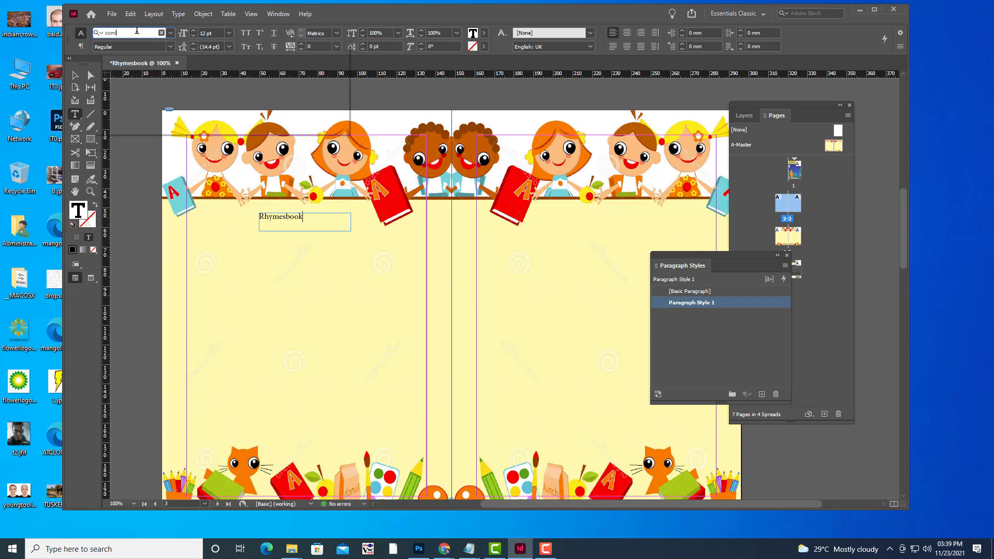
key(BackSpace)
key(BackSpace)
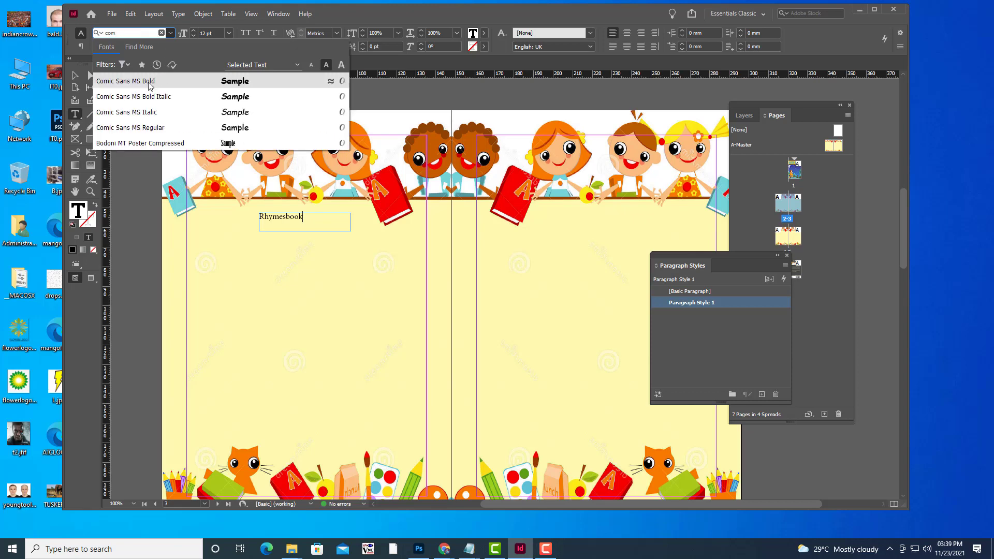
key(Return)
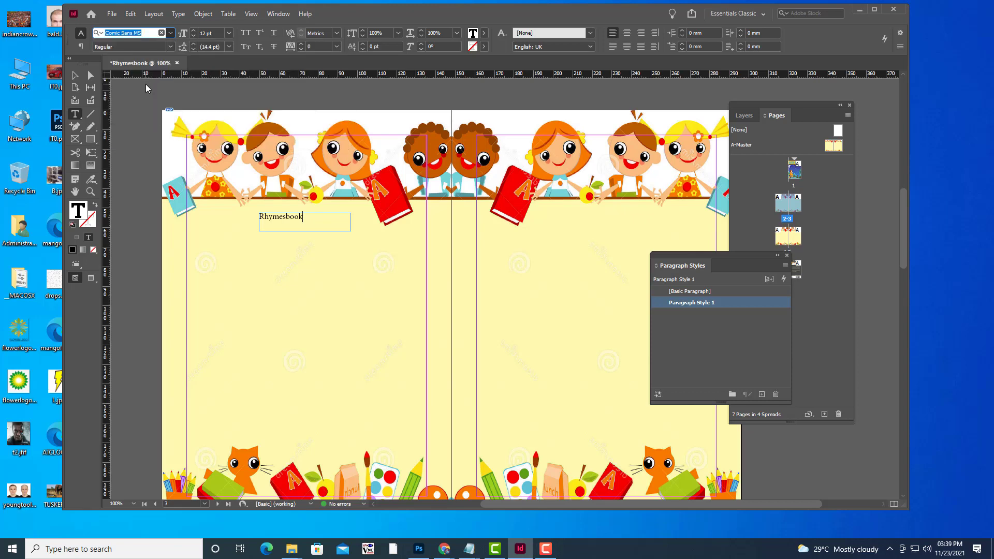
Select the whole word "Rhymesbook" and set its font to Comic Sans MS Bold
click(301, 215)
drag(302, 216, 248, 213)
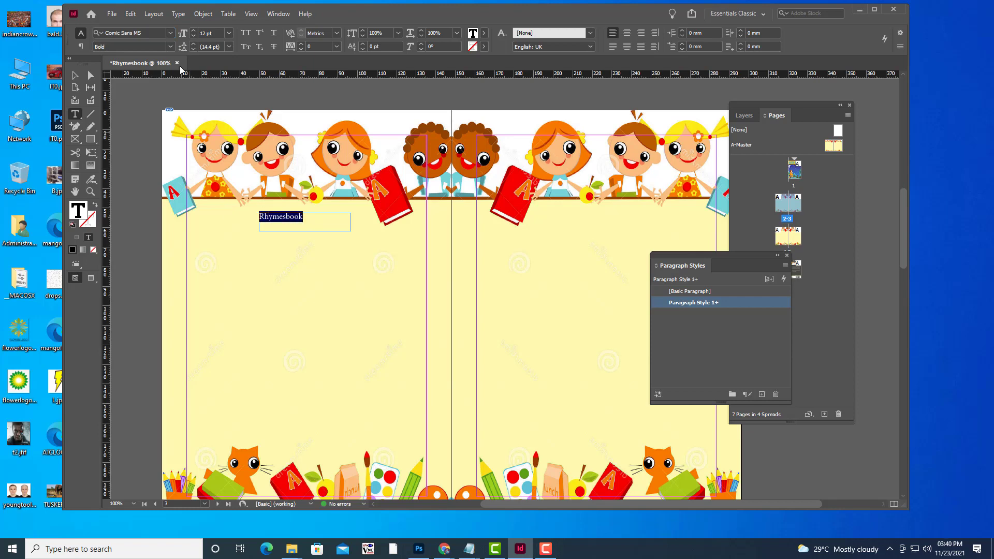
click(150, 30)
text(c)
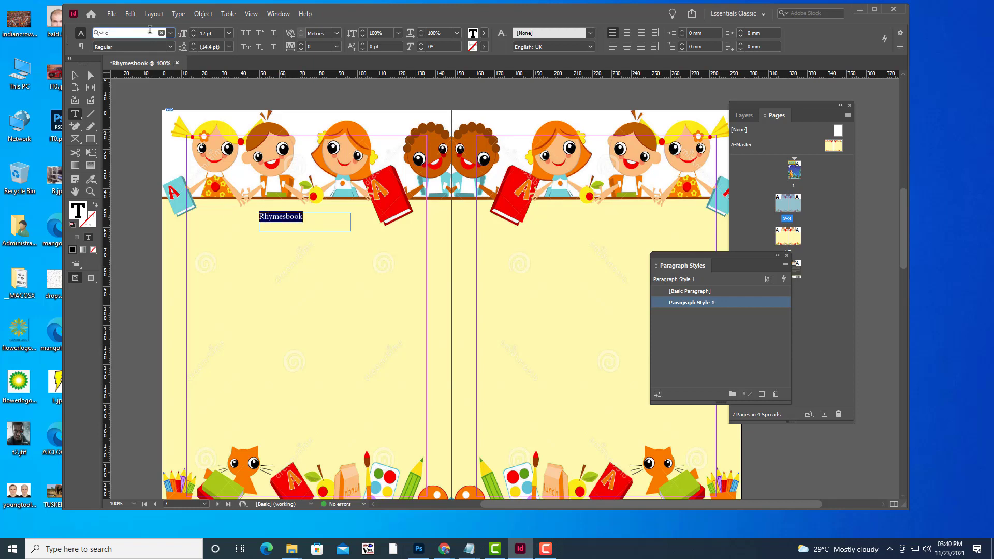
text(omic)
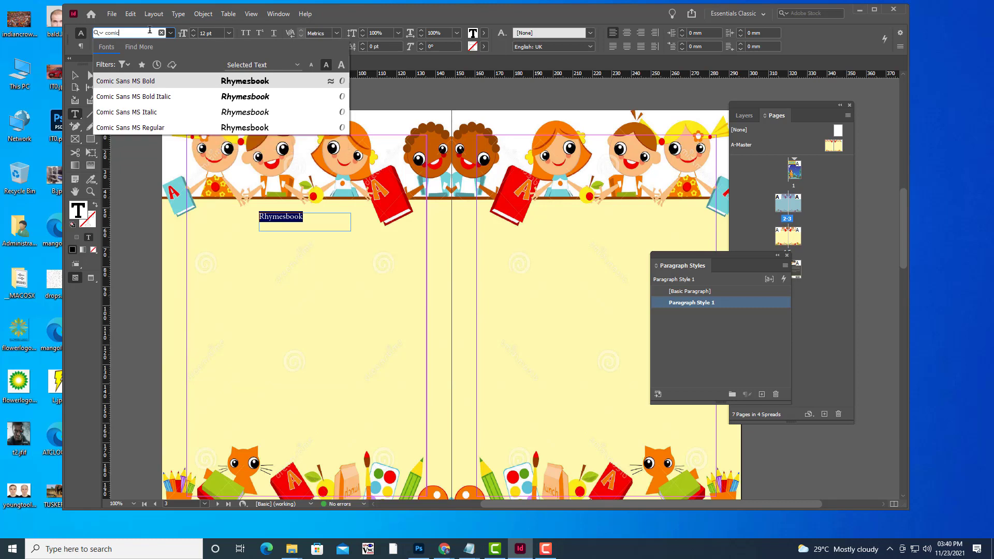
click(138, 82)
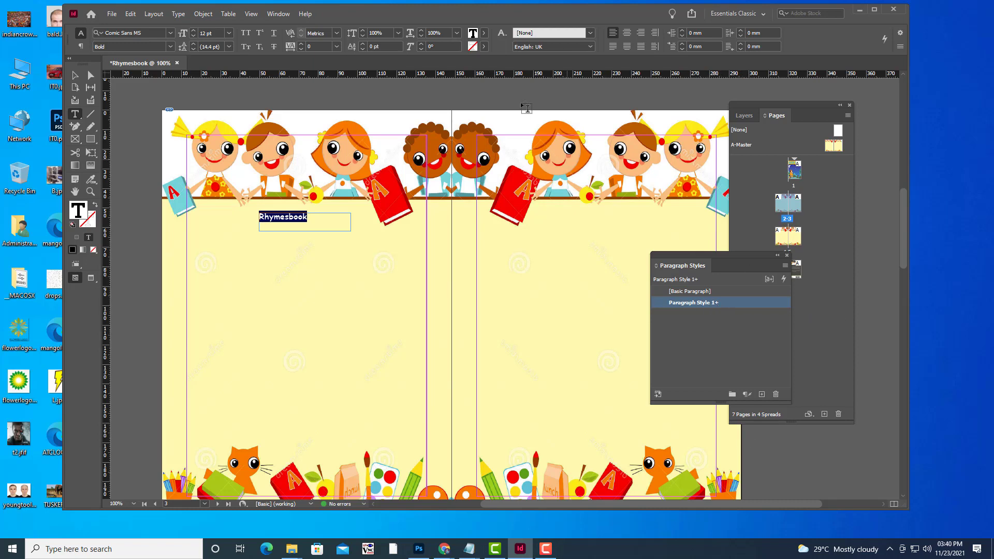
Split the title into "Rhymes book" and set its text colour to the red C=15 M=100 Y=100 K=0
click(290, 217)
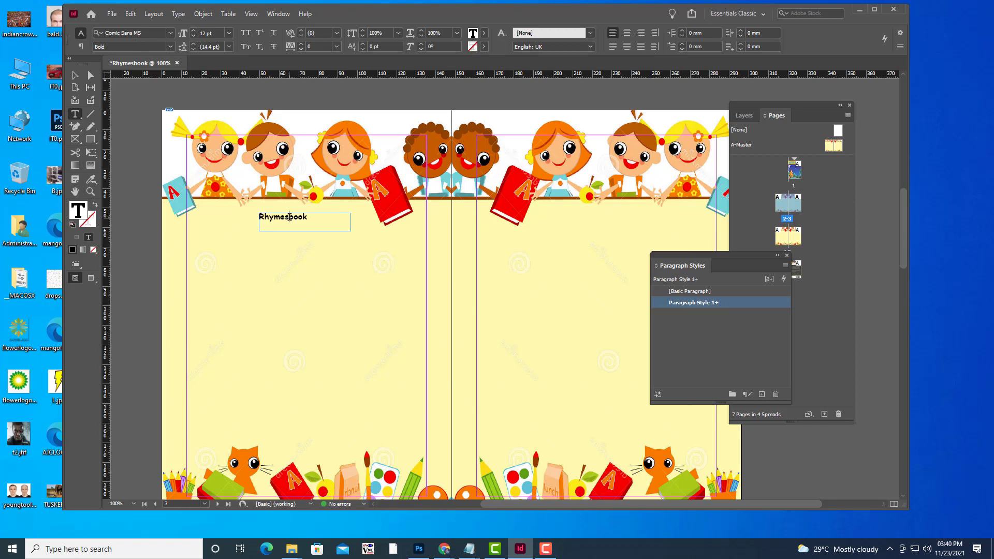
drag(310, 217, 222, 206)
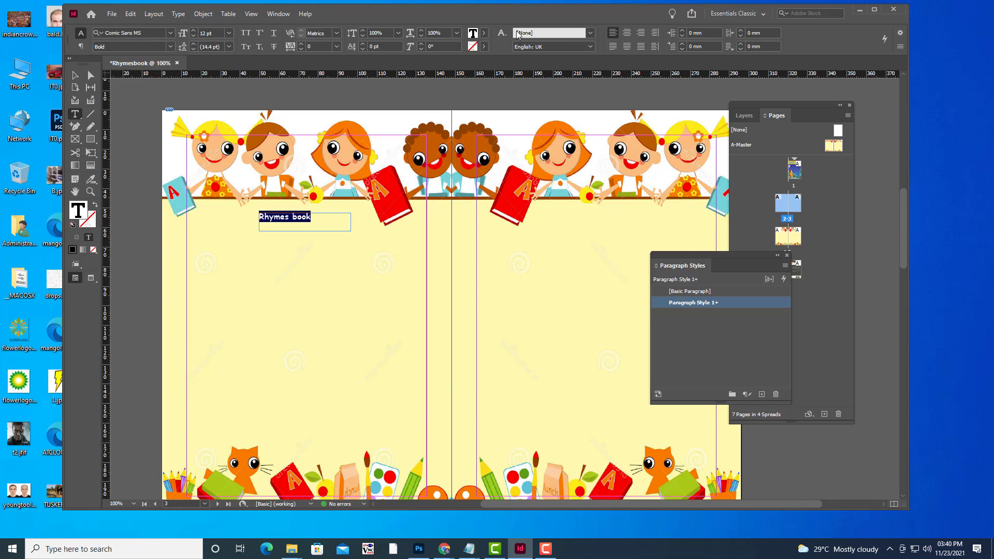
click(485, 33)
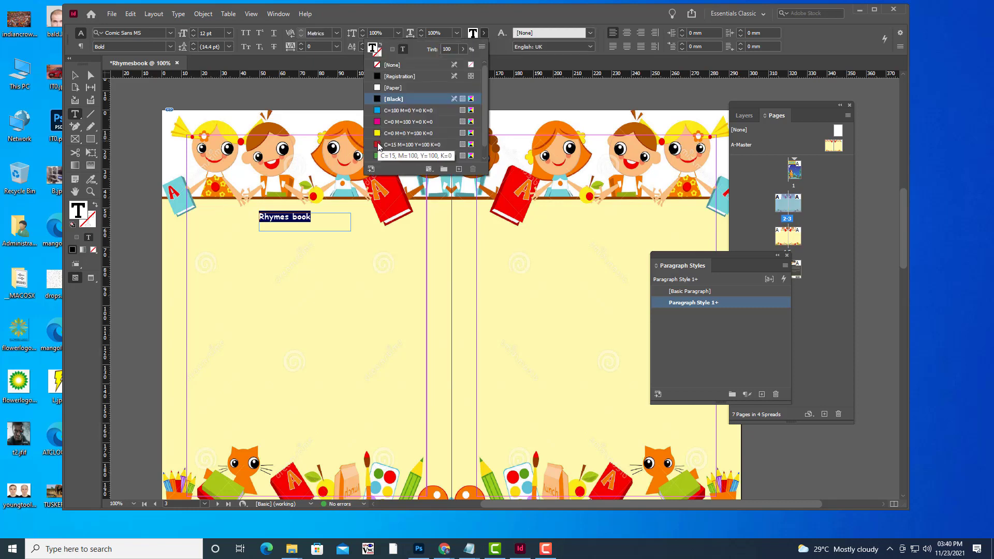
click(408, 144)
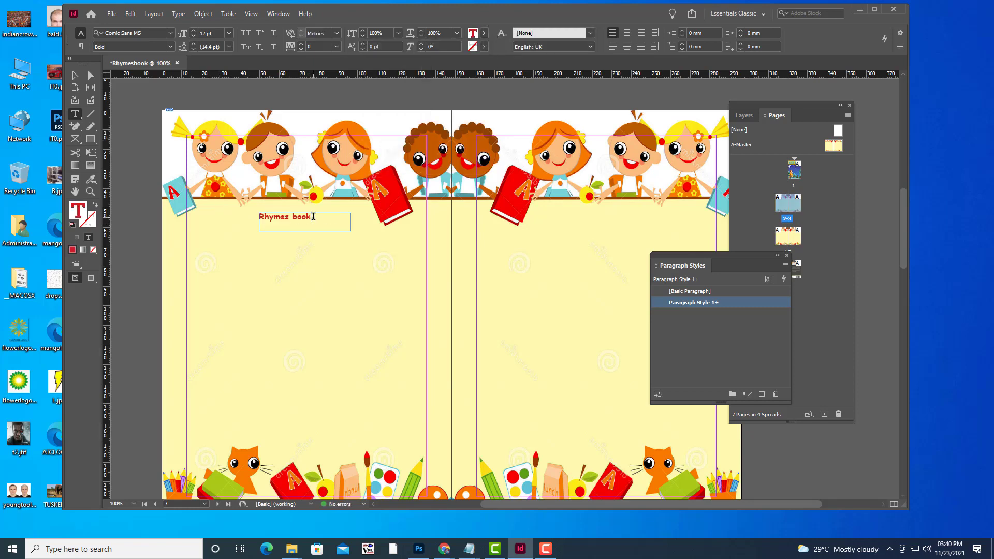
Set the "Rhymes book" title to 16 pt and centre it in its text frame
click(201, 33)
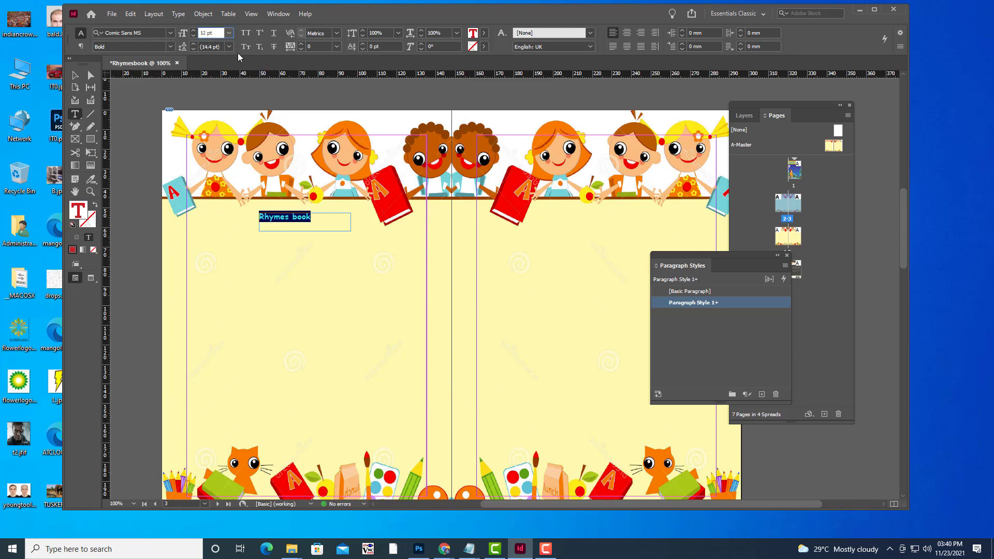
key(Up)
key(Up)
key(Up)
key(Up)
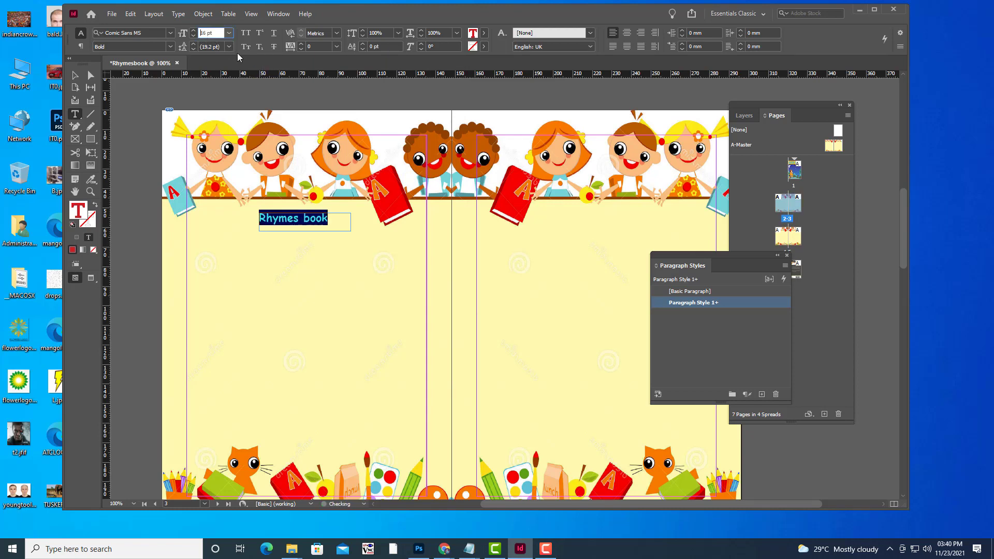
click(626, 33)
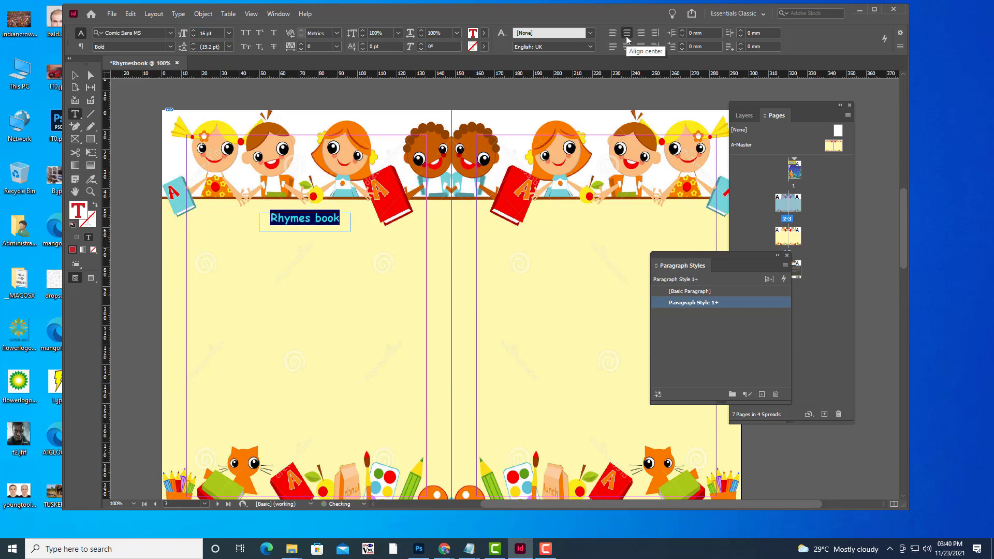
click(75, 75)
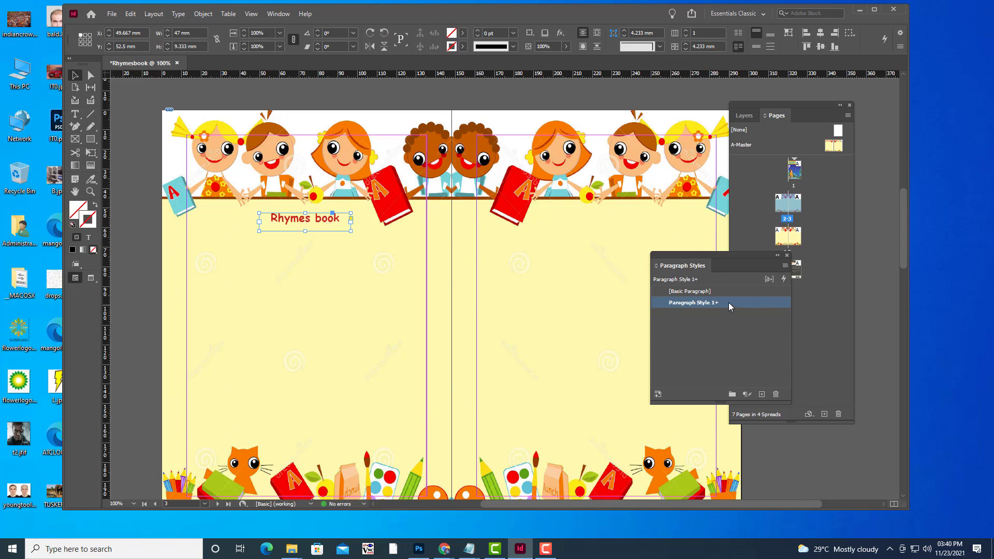
double_click(693, 302)
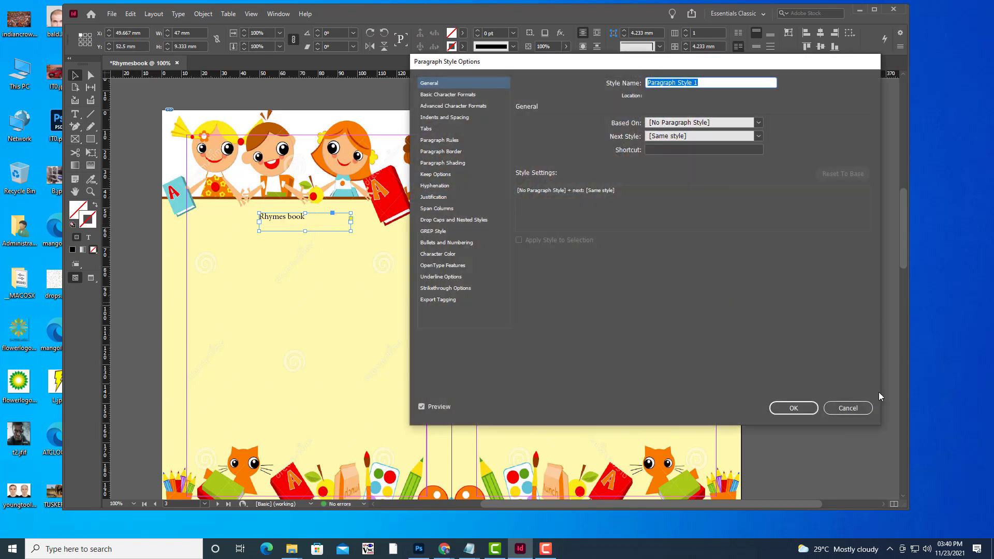
click(842, 404)
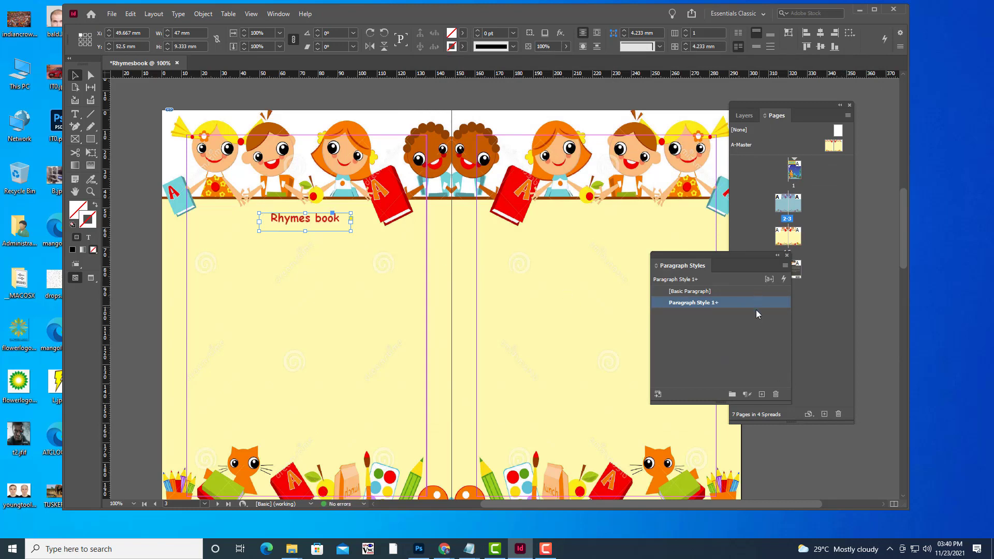
double_click(683, 305)
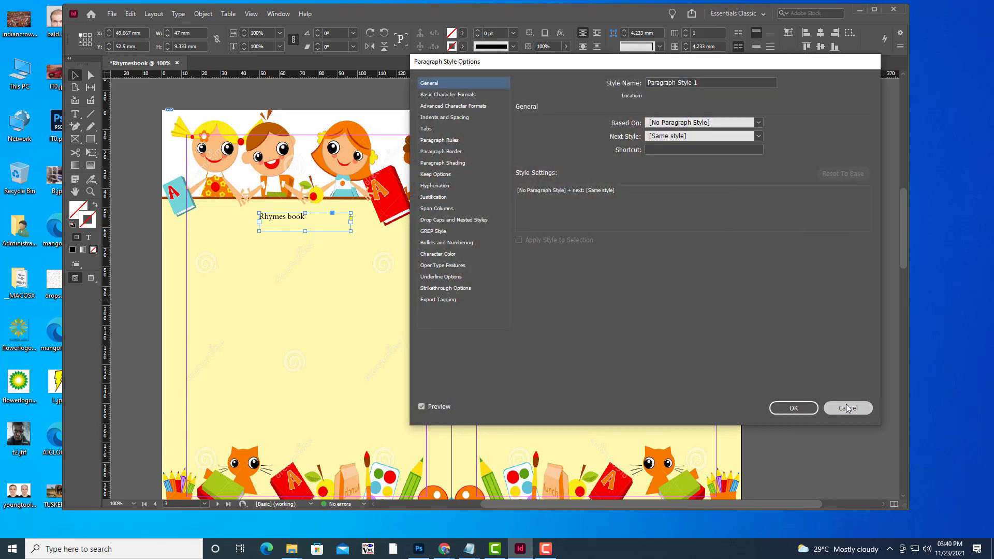
click(846, 403)
key(ctrl+z)
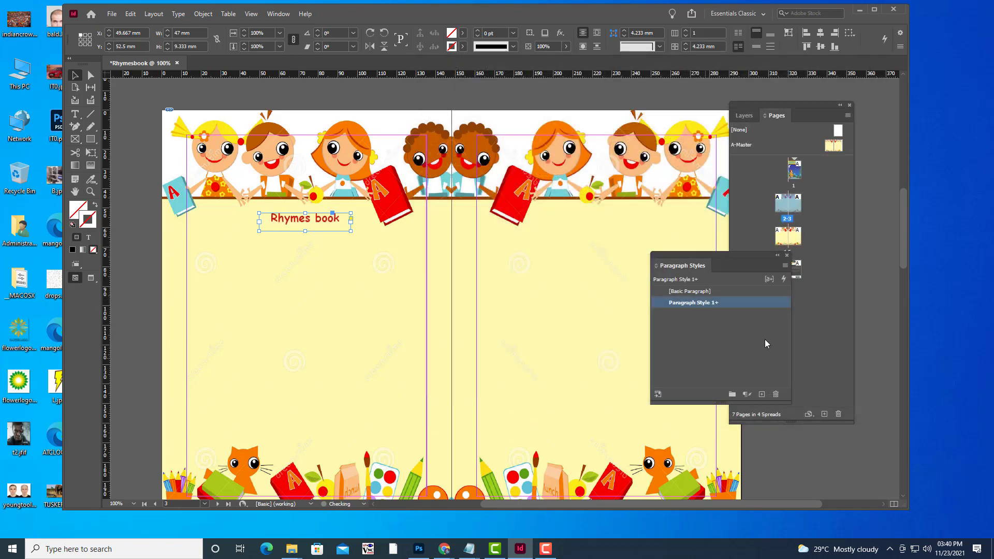
double_click(778, 302)
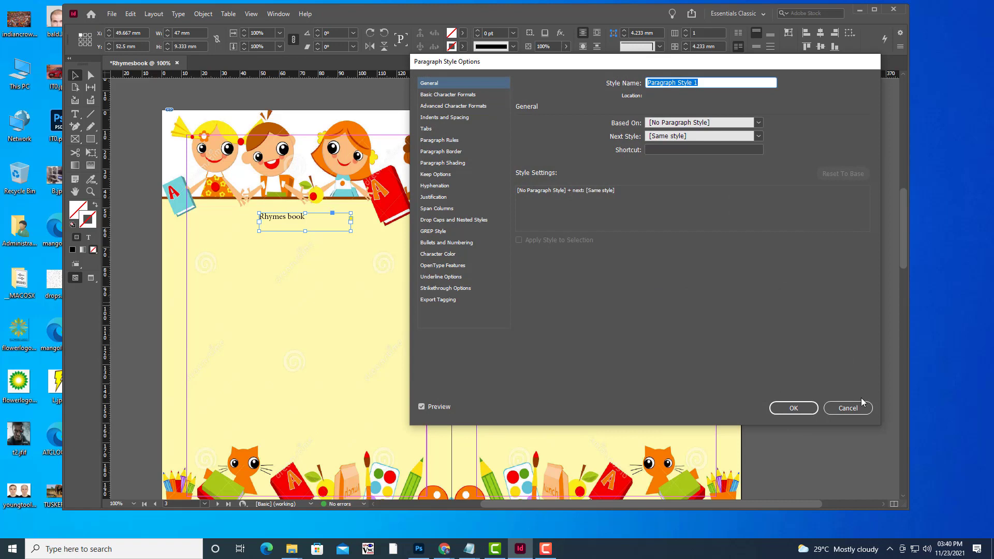
click(847, 408)
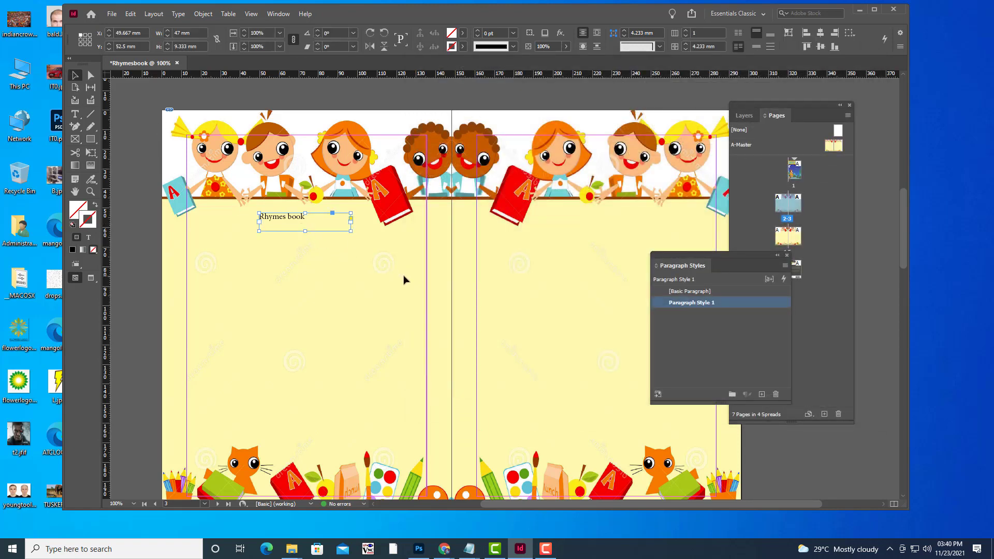
key(ctrl+z)
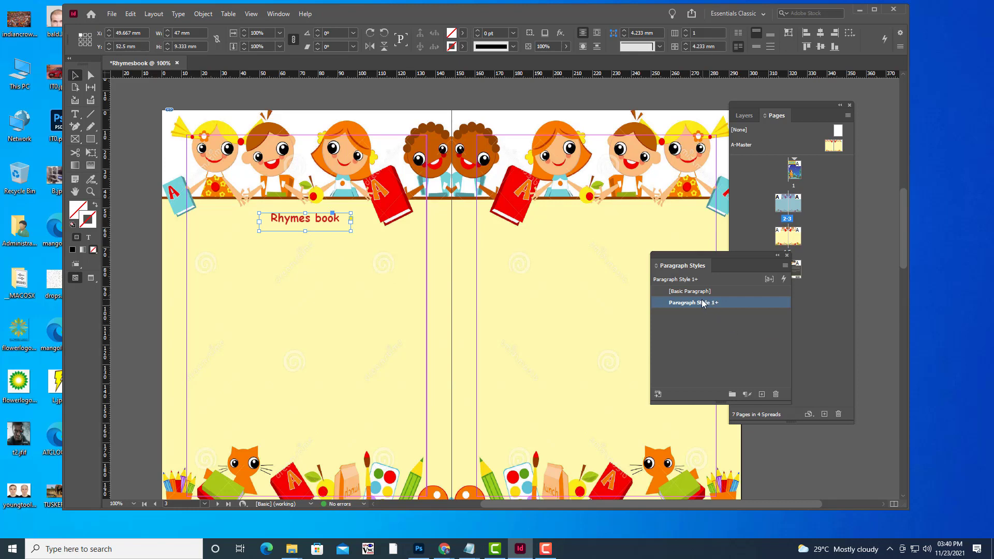
right_click(696, 304)
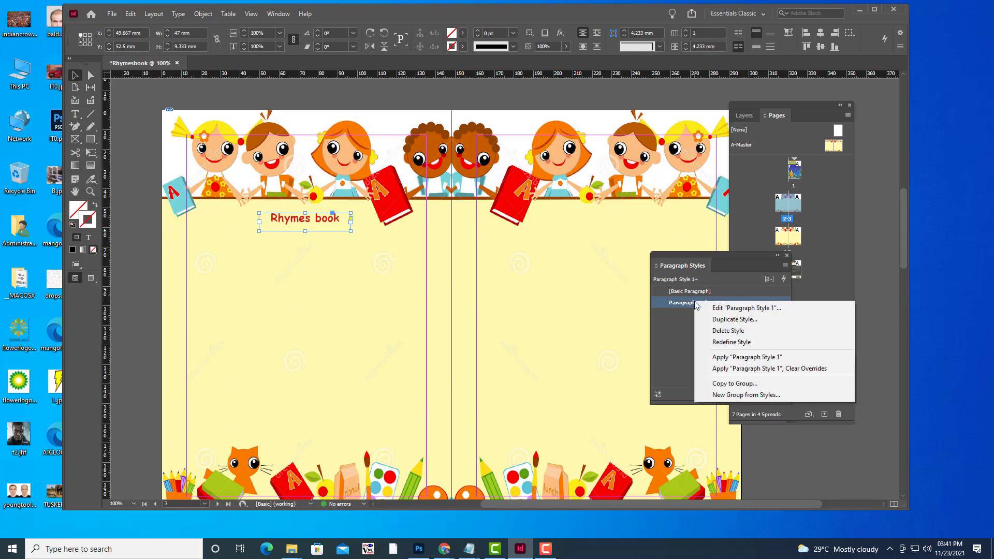
click(687, 306)
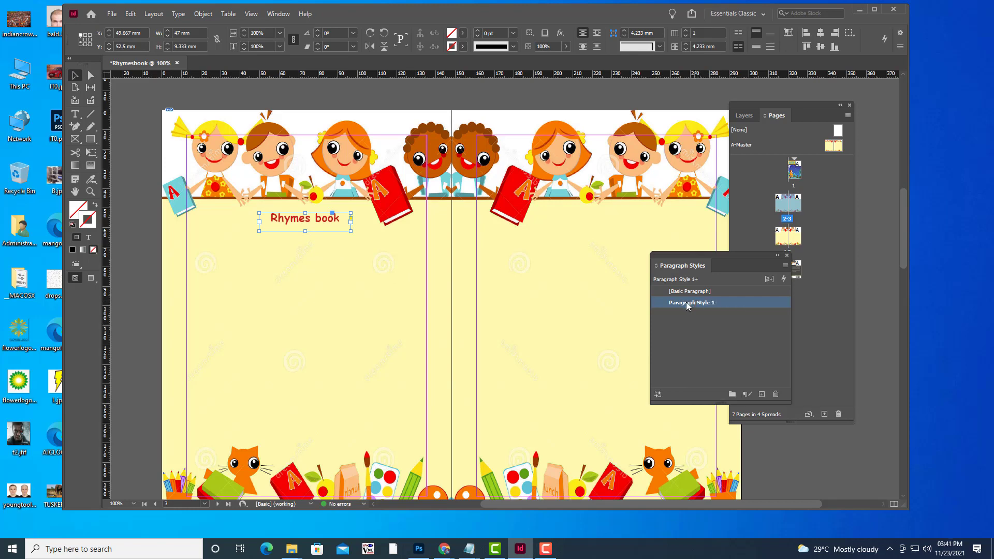
double_click(688, 304)
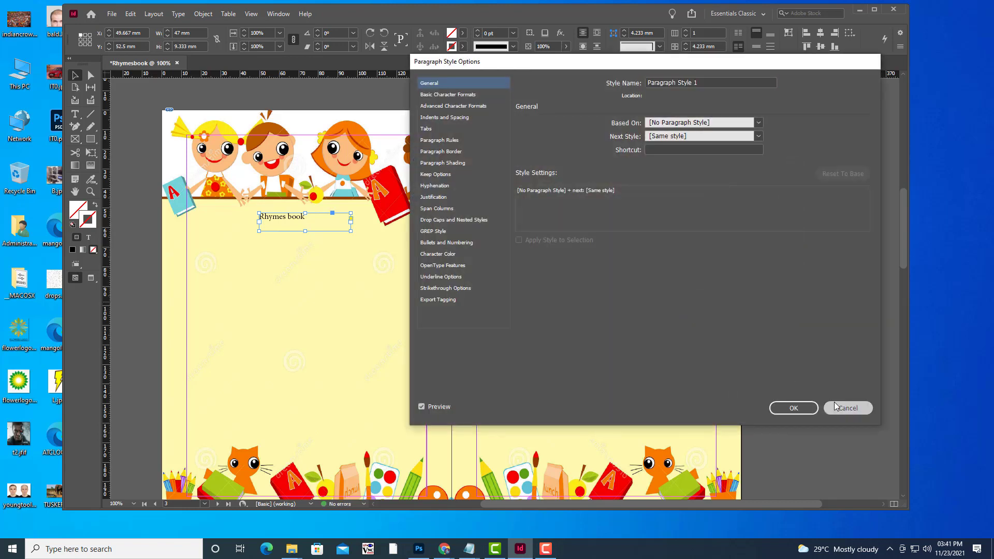
click(847, 408)
key(ctrl+z)
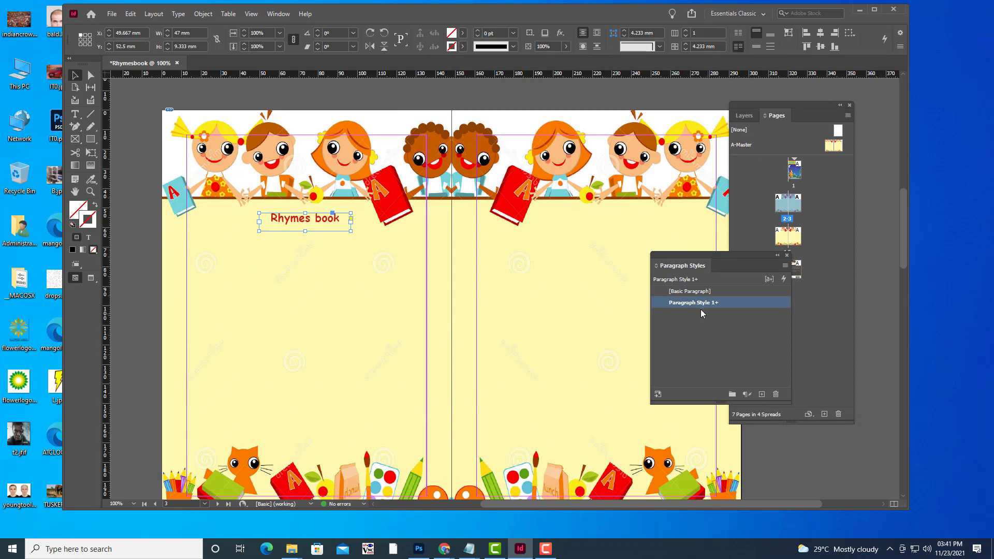
Open the options of Paragraph Style 1 and rename the style as chaptertitle
click(688, 304)
double_click(688, 304)
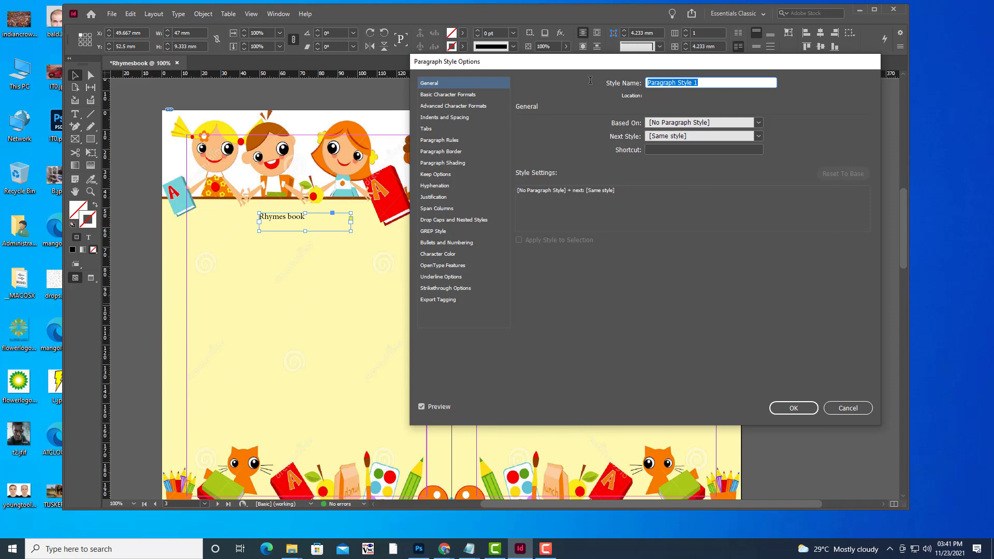
text(haptertitle)
drag(564, 64, 651, 70)
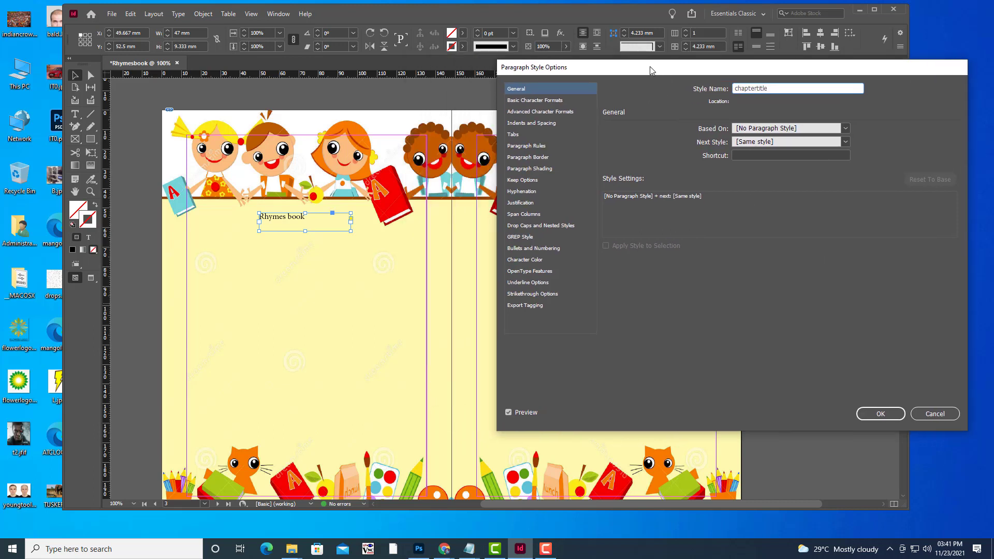
Set the chaptertitle style's font family to Comic Sans MS and its size to 18 pt
click(538, 102)
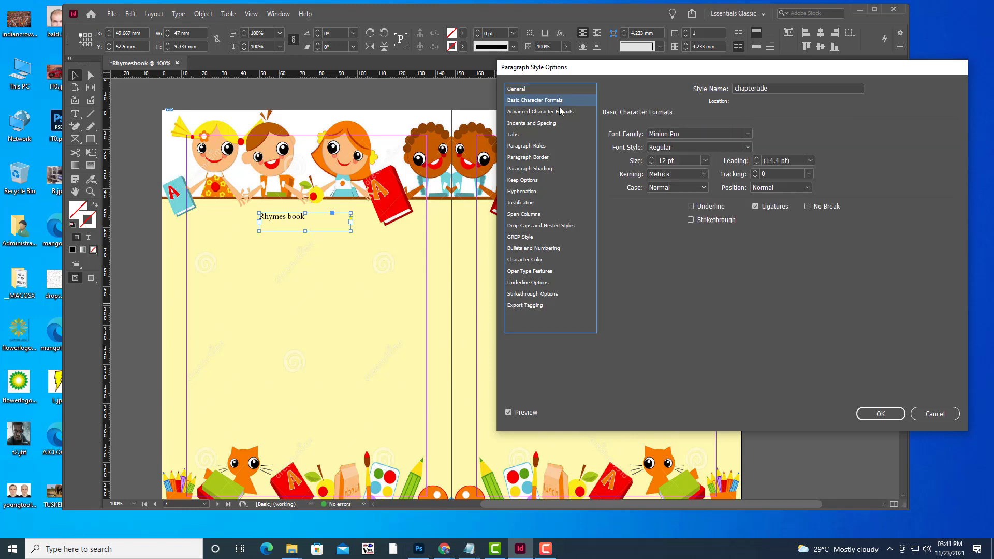
click(725, 134)
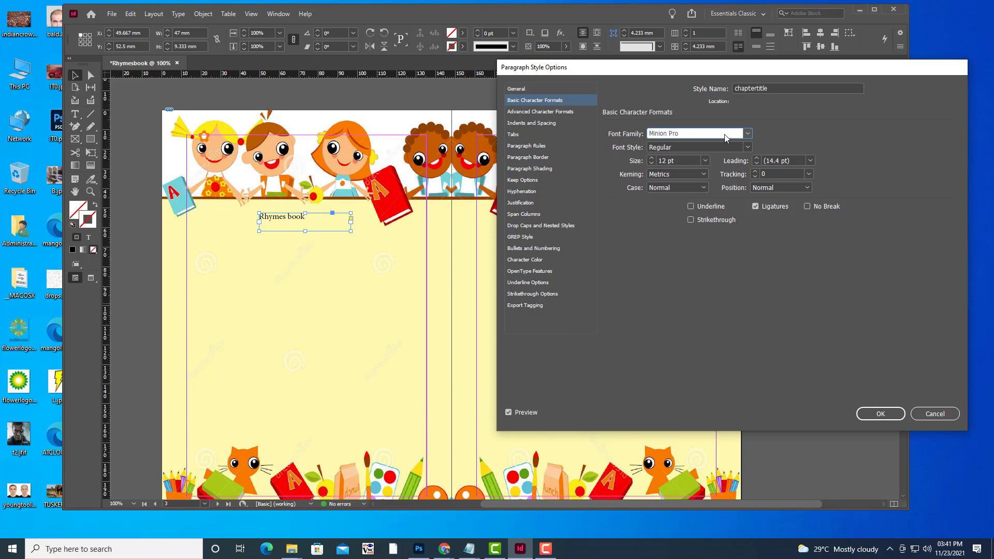
text(Comic Sans MS)
click(677, 160)
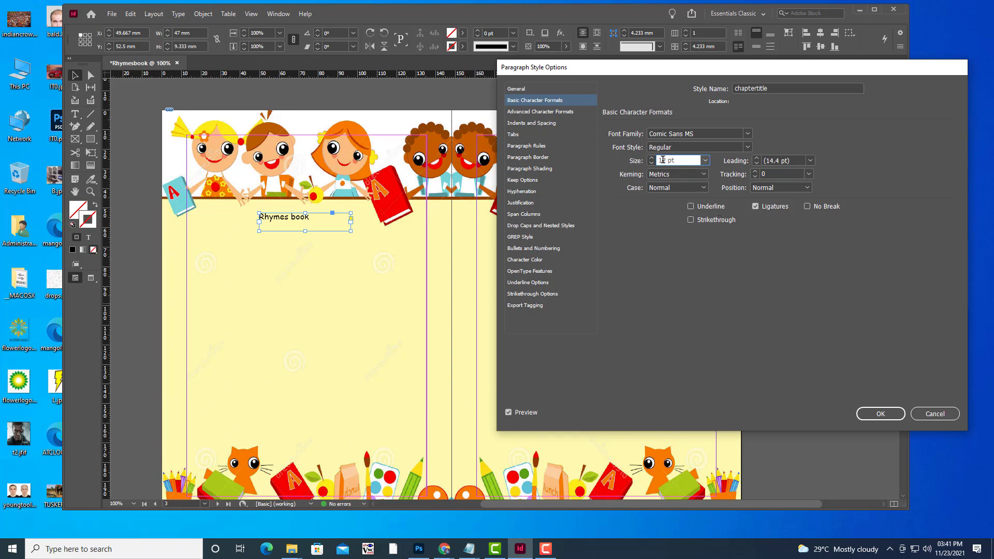
key(Up)
key(Up)
key(Up)
key(Up)
key(Up)
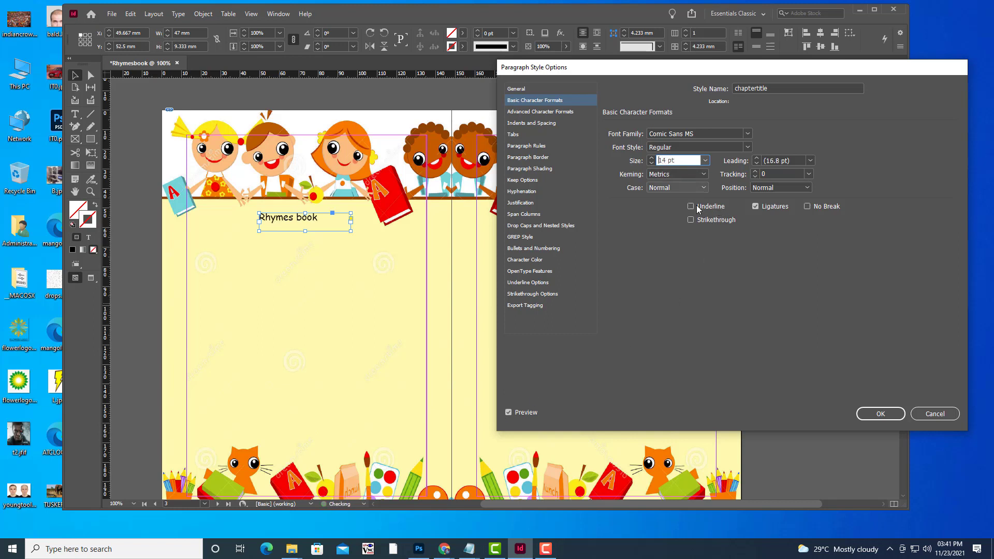
key(Up)
key(Up)
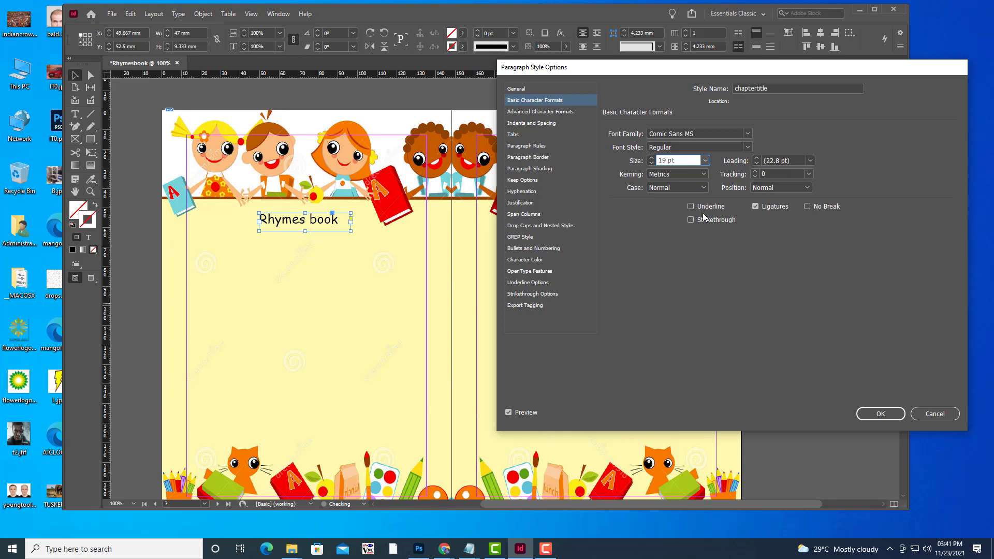
key(Down)
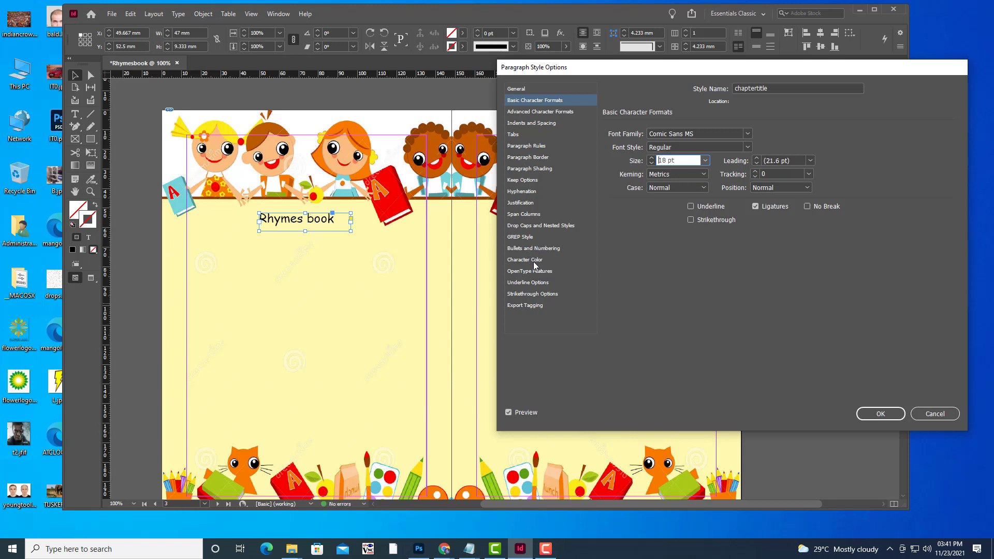
Set the chaptertitle style's character colour to the red C=15 M=100 Y=100 K=0 and its font style to Bold
click(536, 262)
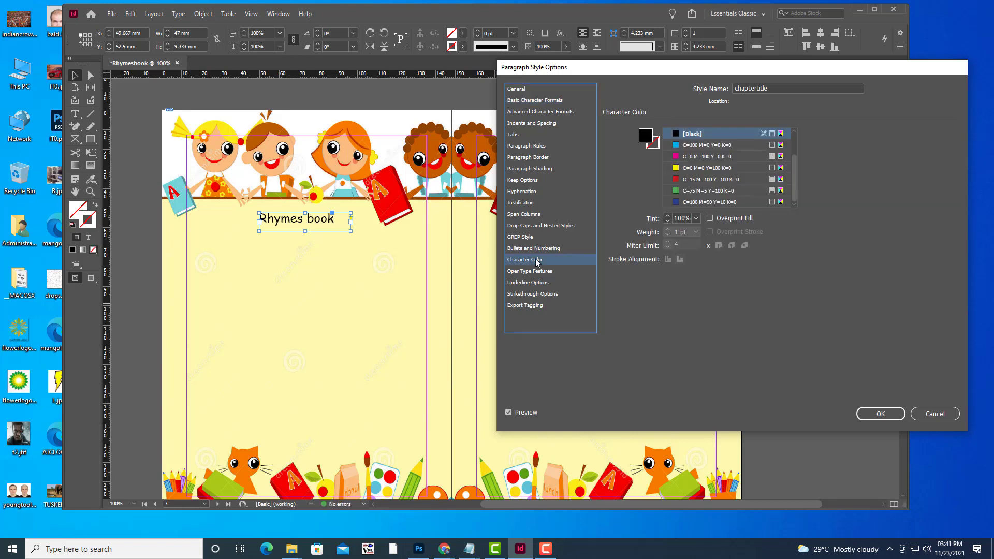
click(680, 181)
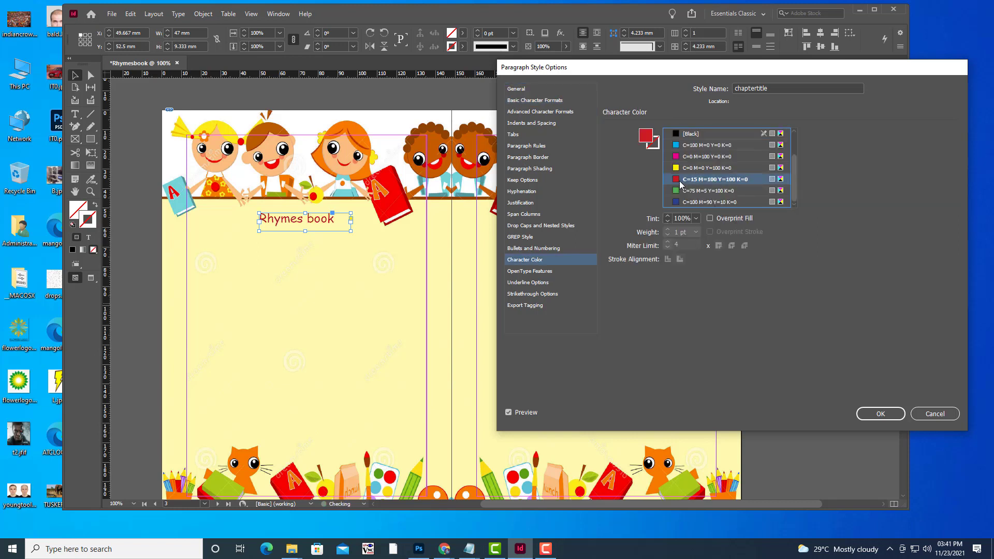
click(544, 102)
click(741, 148)
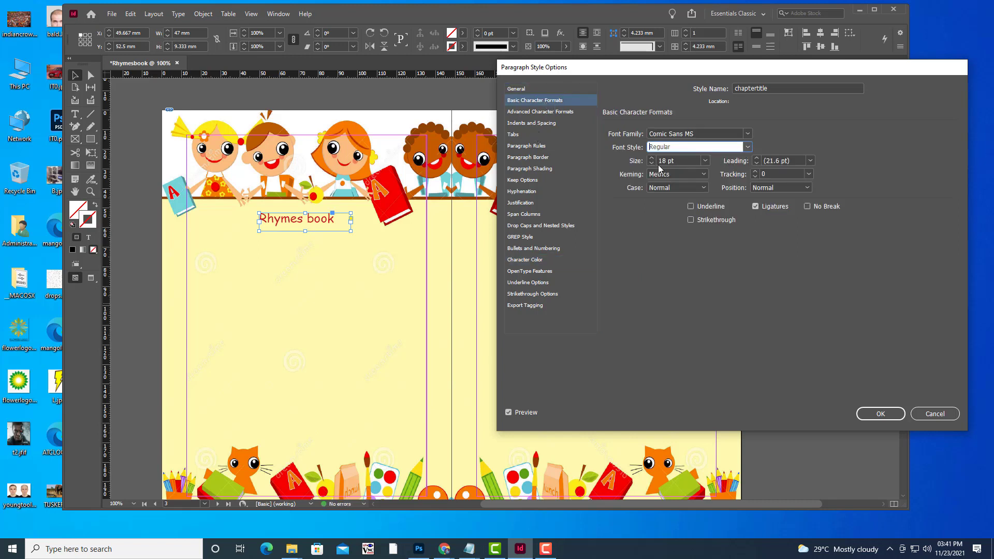
click(747, 148)
click(663, 187)
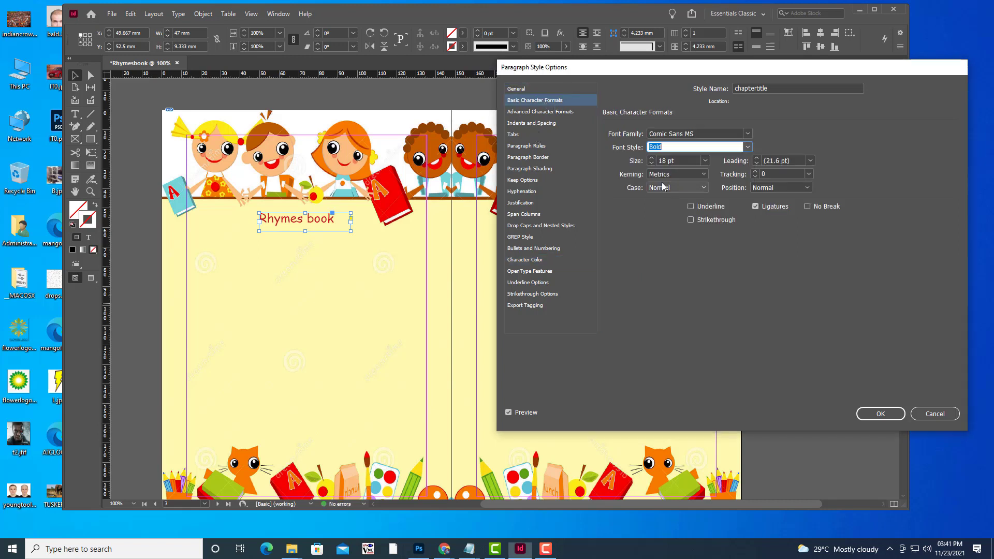
Set the chaptertitle style's alignment to Center Justify and apply the style changes
click(525, 124)
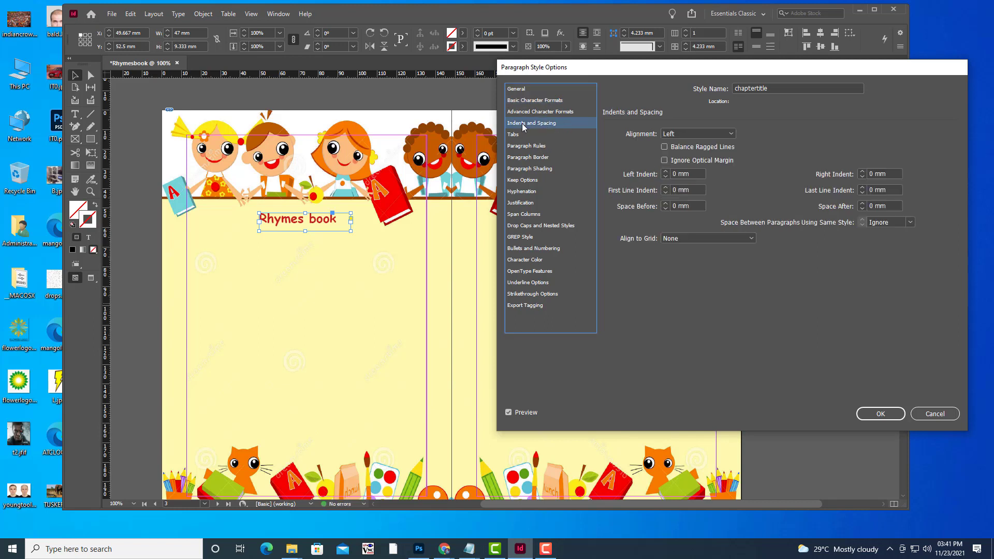
click(731, 136)
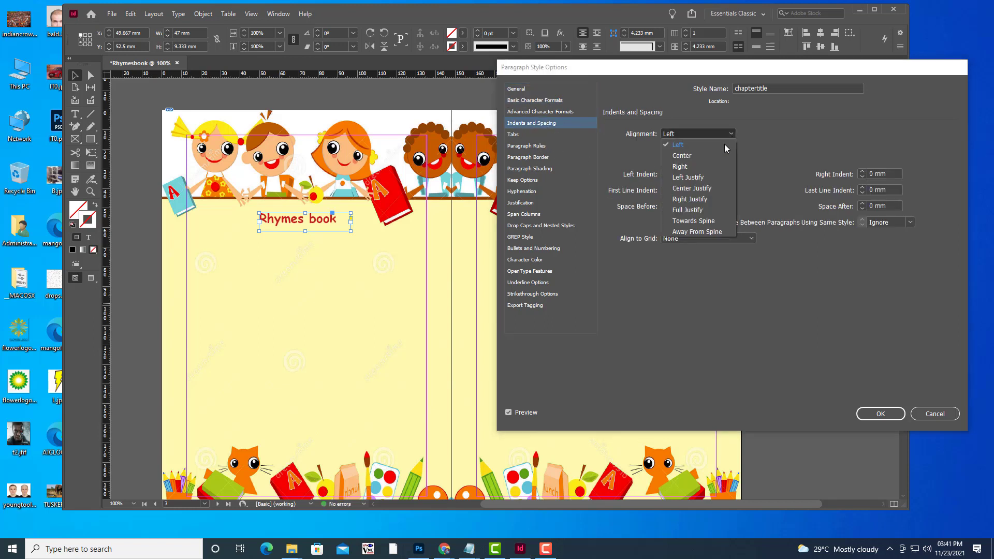
click(692, 189)
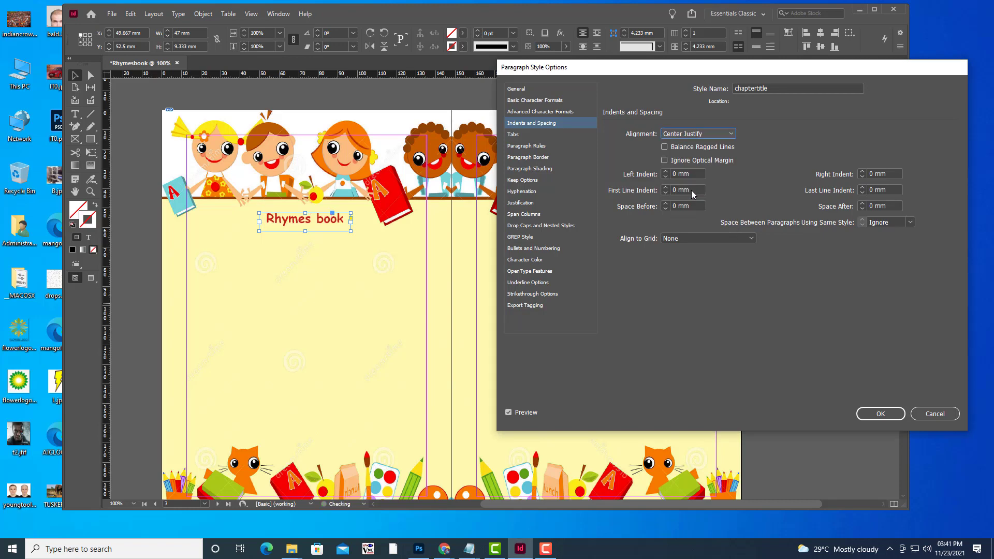
click(880, 414)
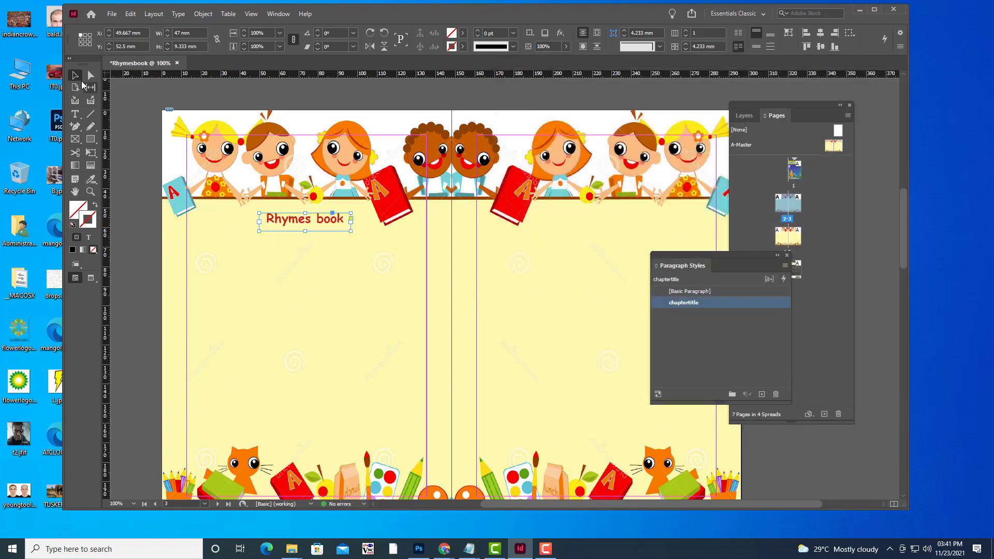
Add a text frame below the "Rhymes book" title near the left margin, using the [Basic Paragraph] style and containing the text "index"
click(130, 131)
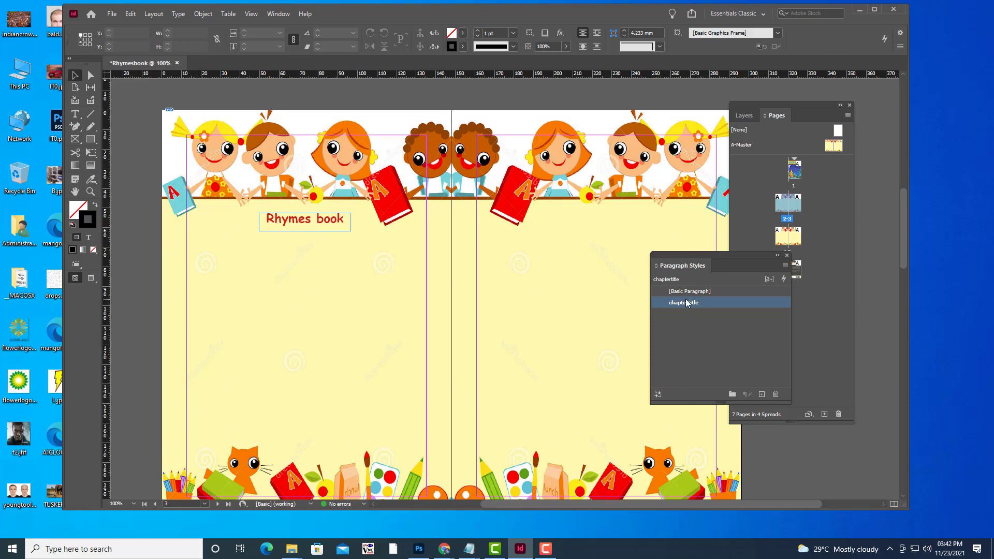
click(75, 113)
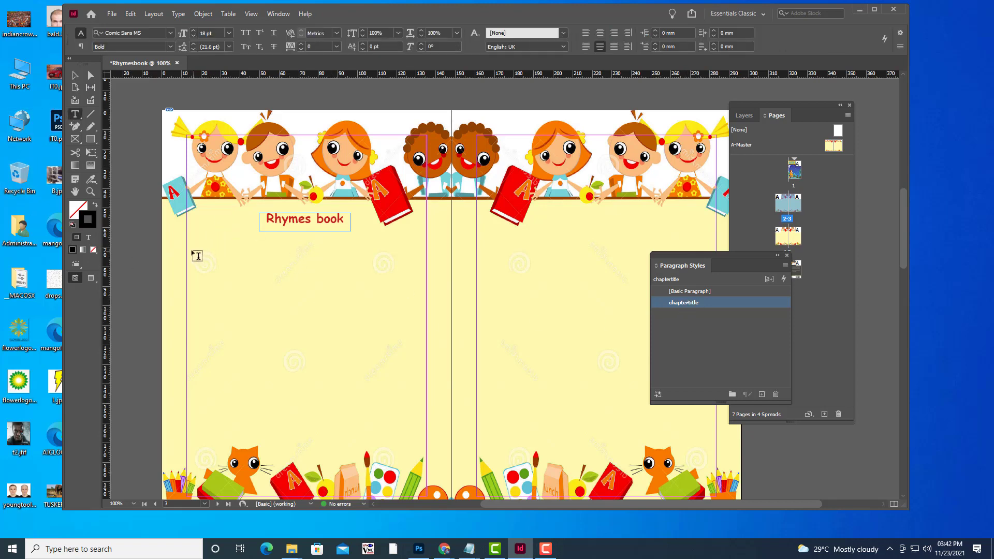
drag(191, 251, 277, 269)
click(693, 290)
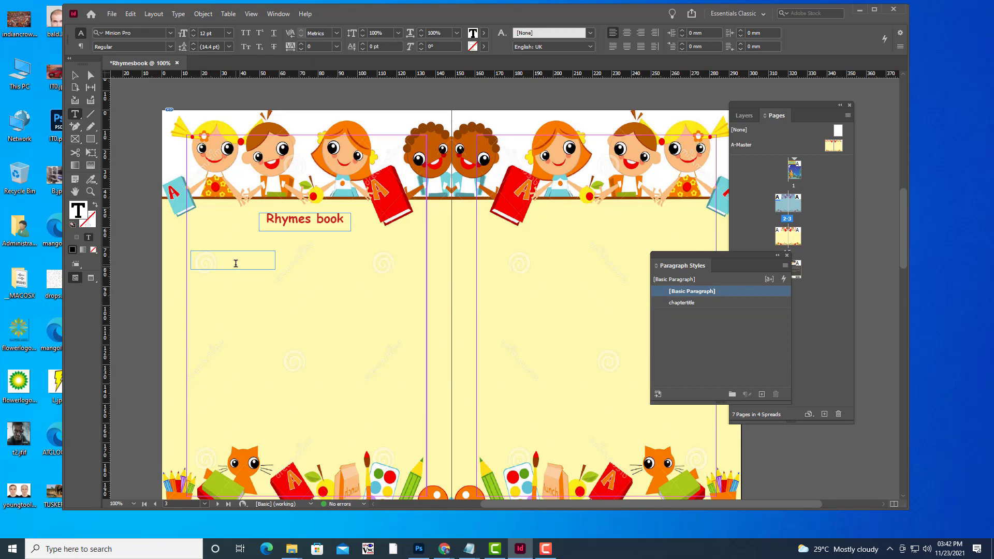
text(index)
Select the word "index" and set its font to Comic Sans MS Italic
drag(217, 253, 187, 98)
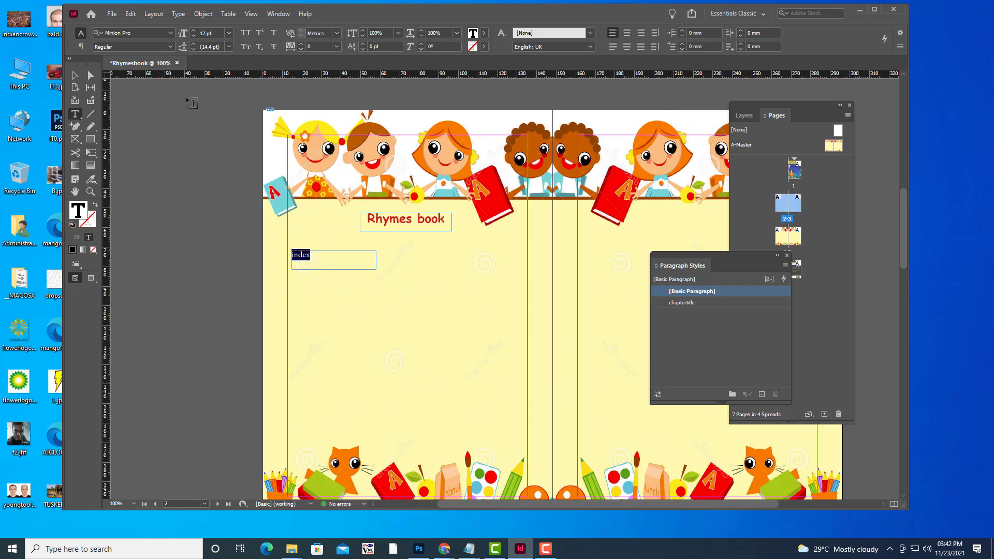
click(146, 31)
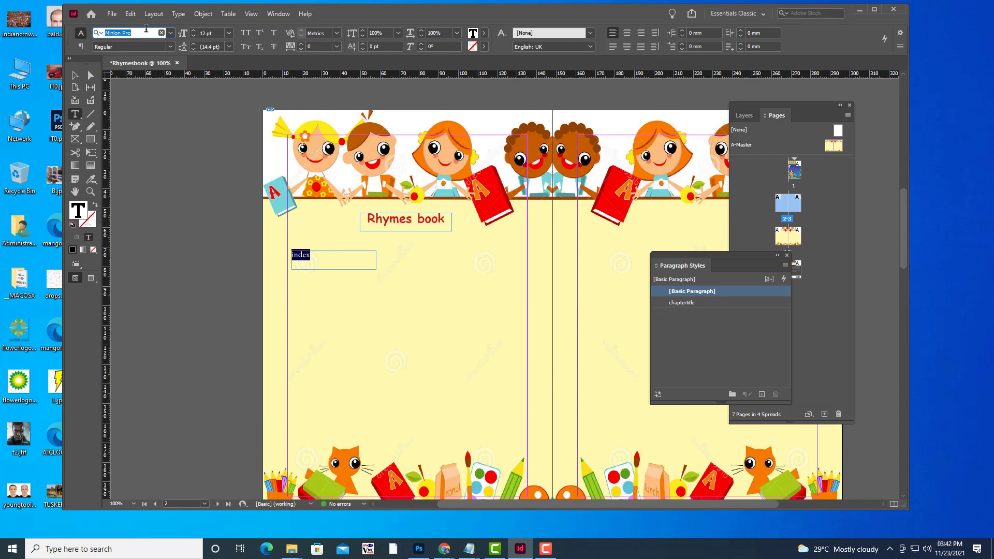
text(comic)
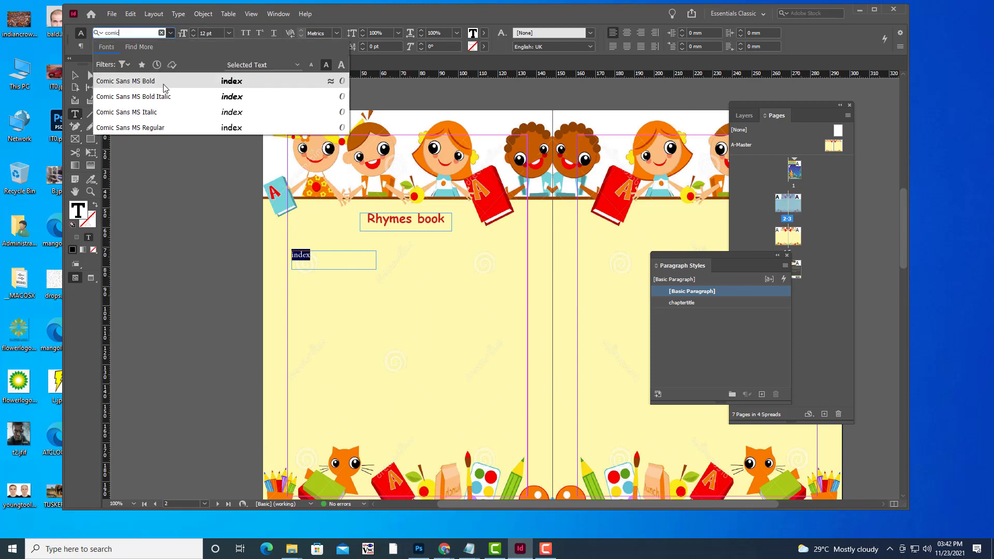
click(145, 113)
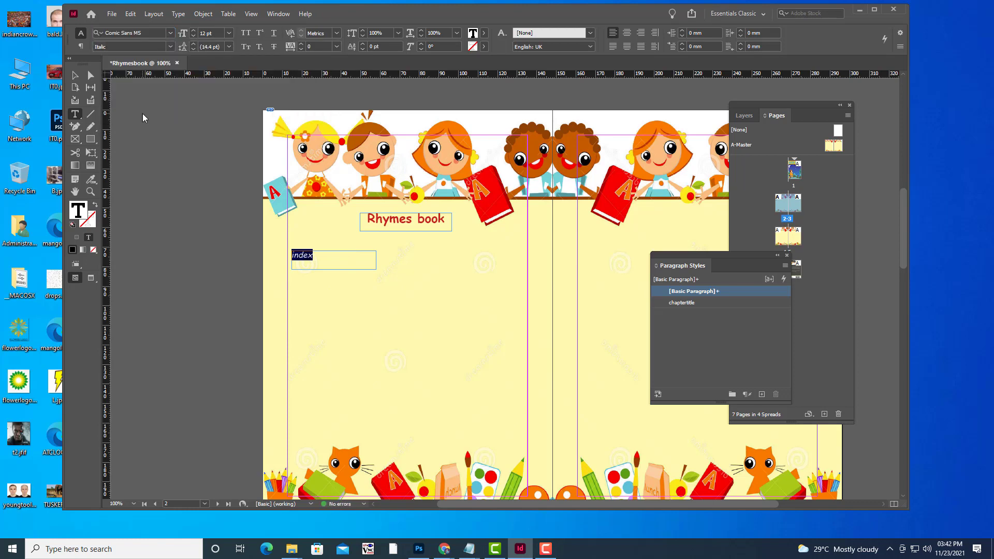
Set the selected word "index" to 20 pt and colour it with the C=100 M=0 Y=0 K=0 swatch
double_click(203, 34)
key(Up)
key(Up)
key(Up)
key(Up)
key(Up)
key(Up)
key(Up)
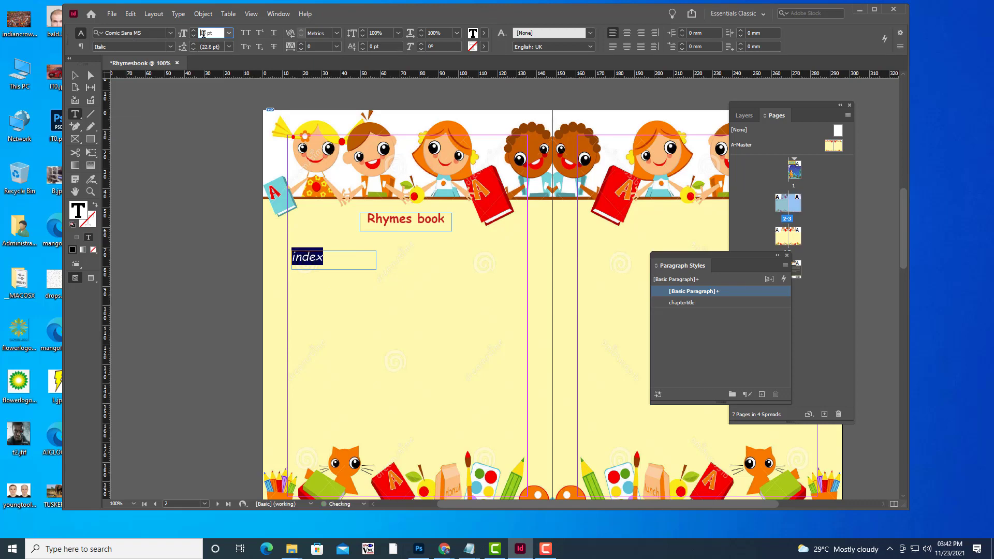
key(Up)
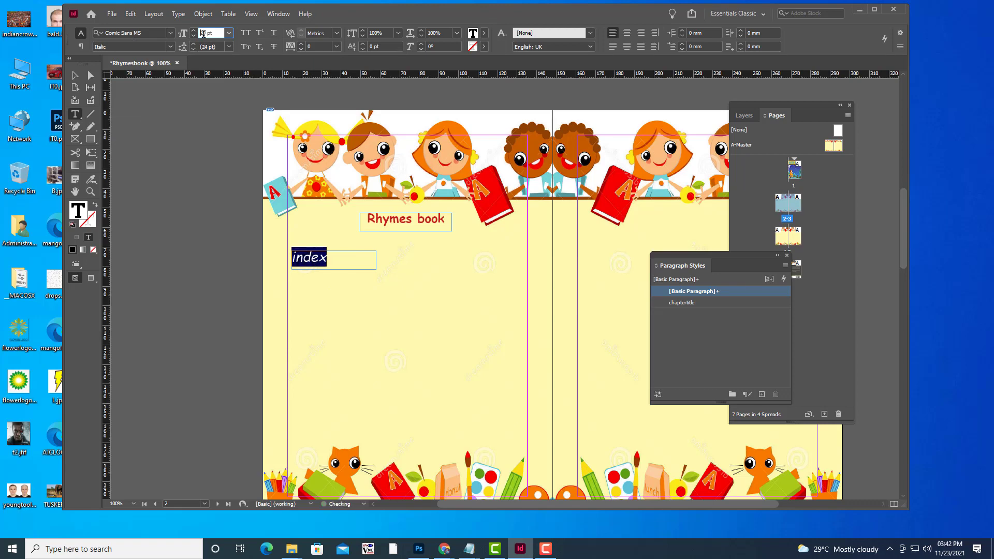
click(484, 35)
click(376, 111)
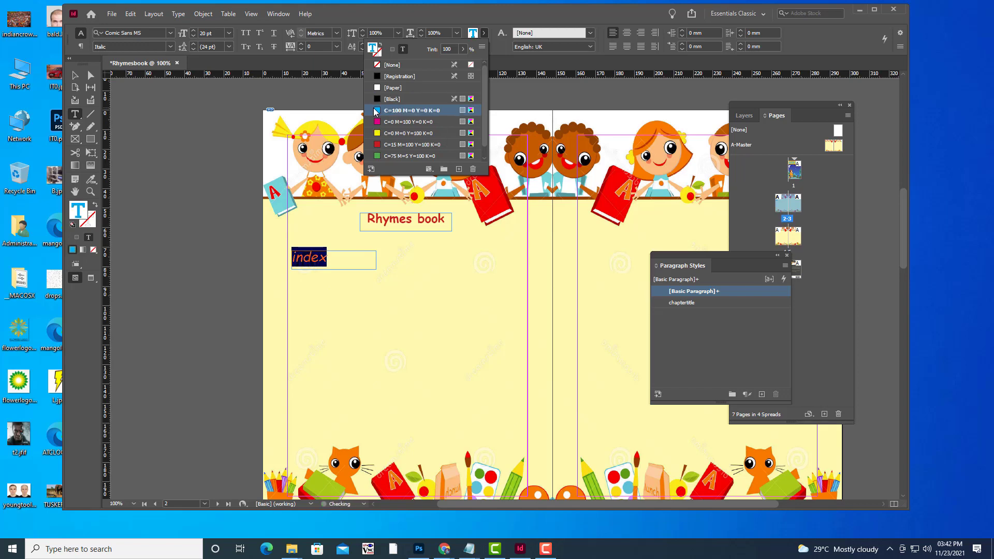
Create a new paragraph style from the formatted "index" text, name it "subheading" and apply it to the word
click(762, 393)
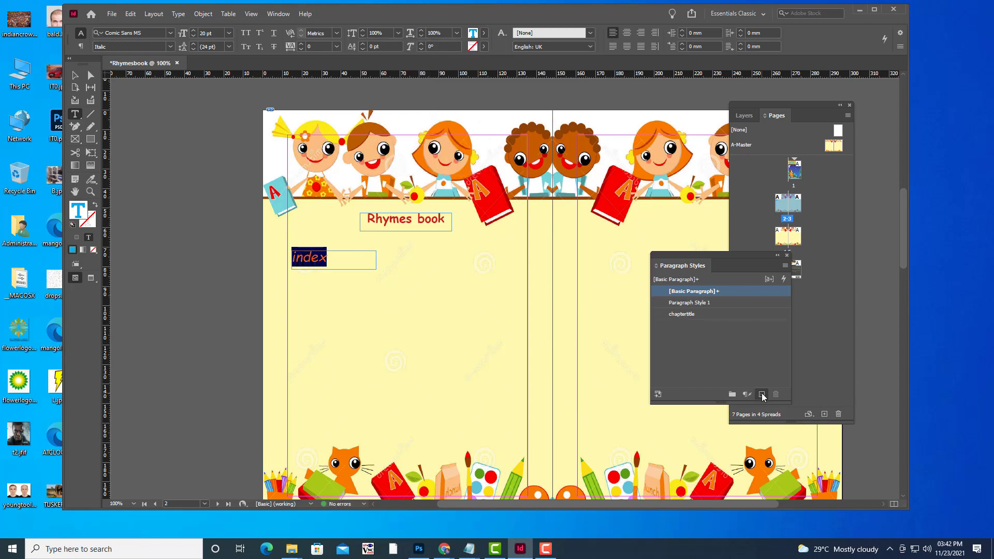
double_click(737, 290)
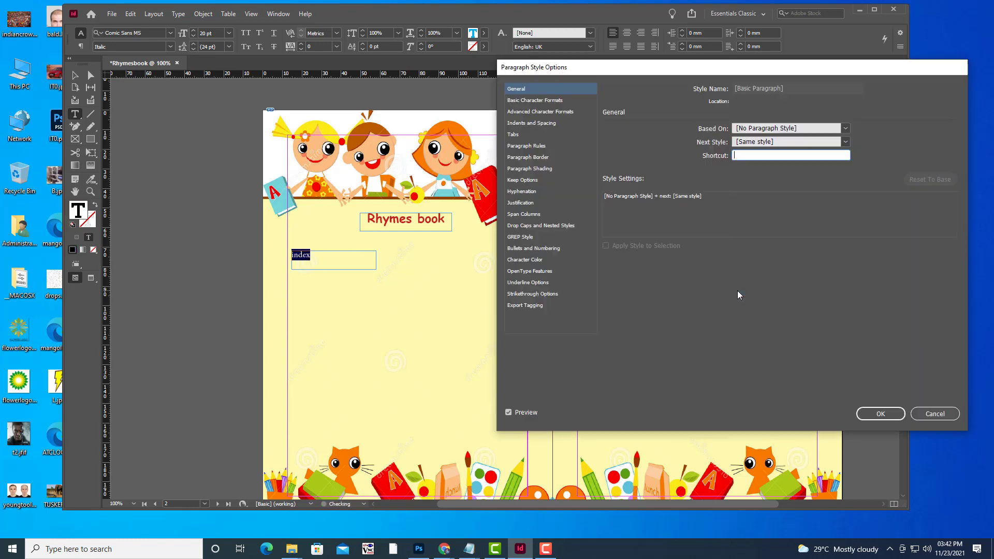
click(935, 413)
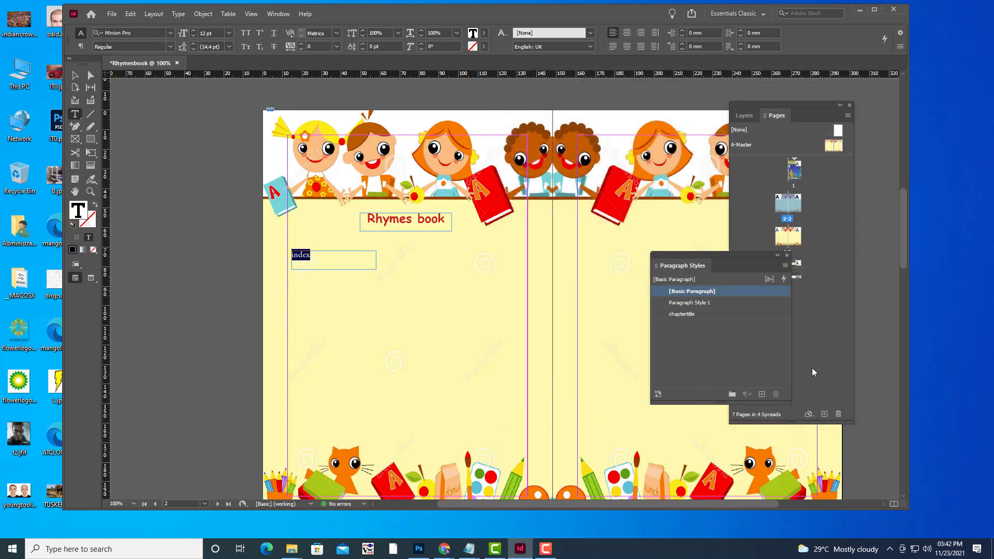
double_click(733, 303)
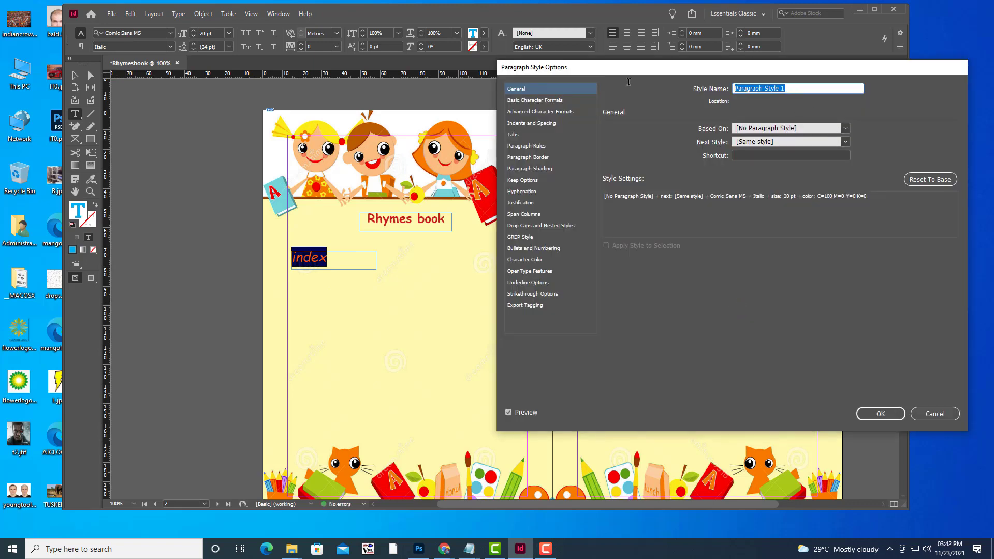
text(subheading)
click(880, 414)
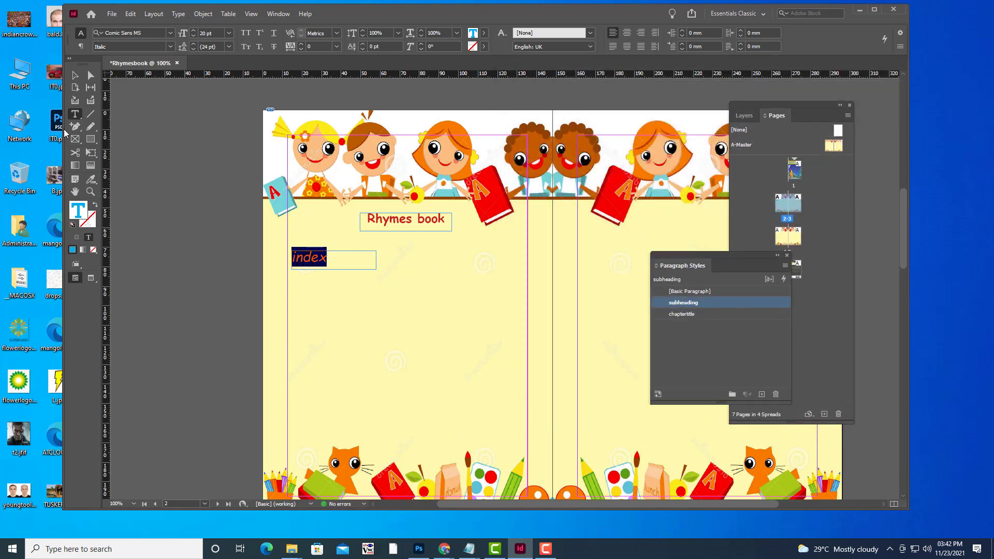
Shrink the "index" text frame so that it fits closely around the word, and deselect it
click(75, 75)
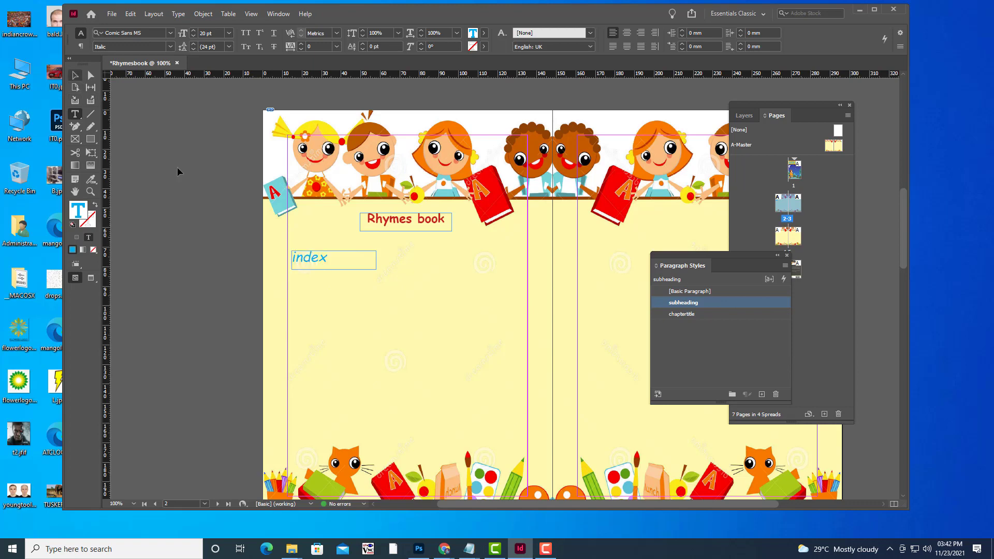
click(228, 219)
click(358, 268)
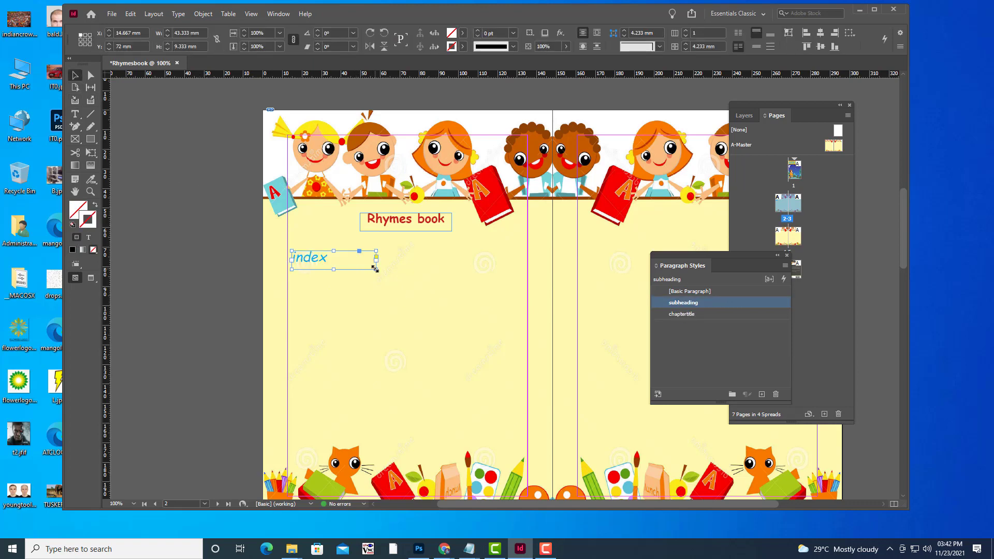
drag(375, 269, 338, 266)
click(393, 229)
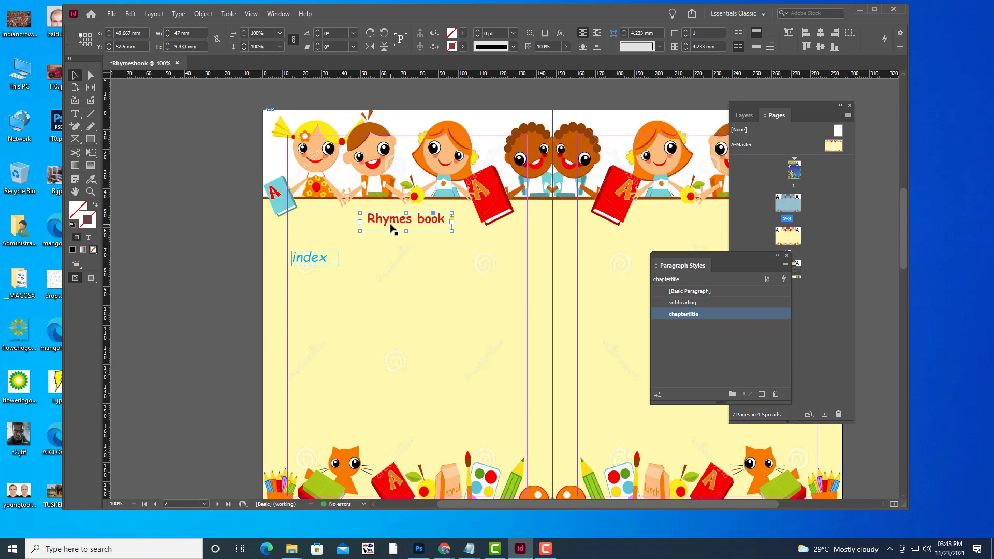
click(318, 263)
click(238, 260)
scroll(253, 257, down, 2)
scroll(253, 256, up, 1)
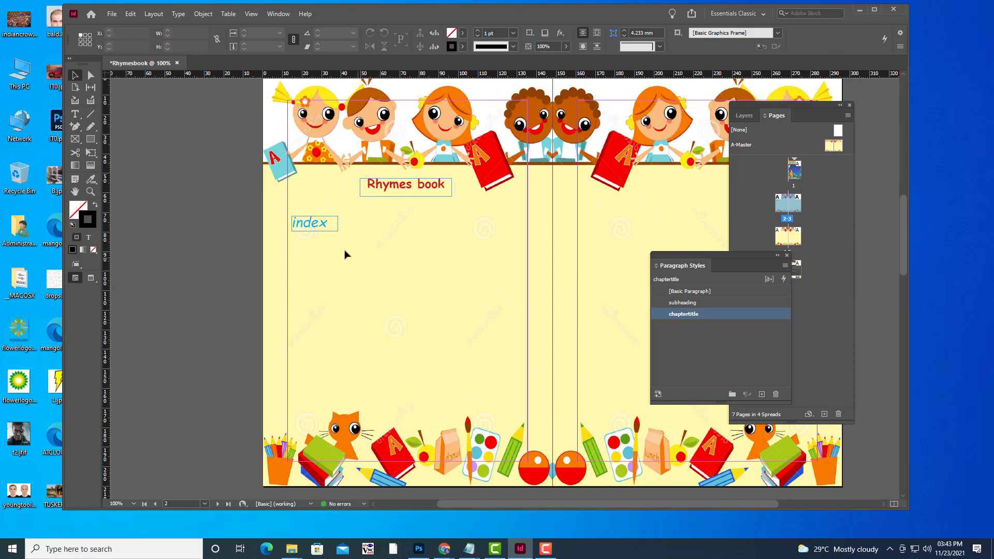
Add a text frame about 50 mm wide and 9 mm high below "index", containing "twinkle twinkle" in the chaptertitle style
click(75, 114)
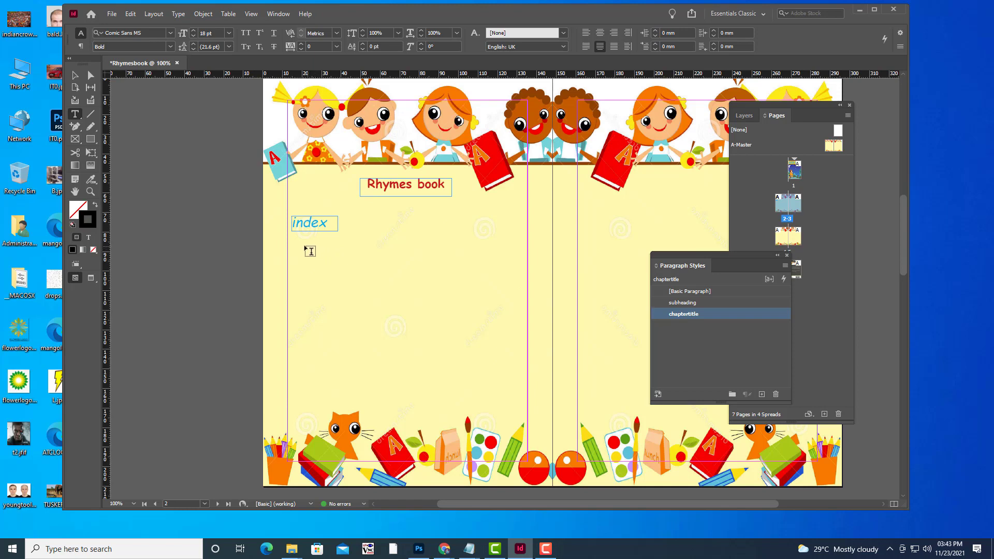
drag(329, 255, 395, 262)
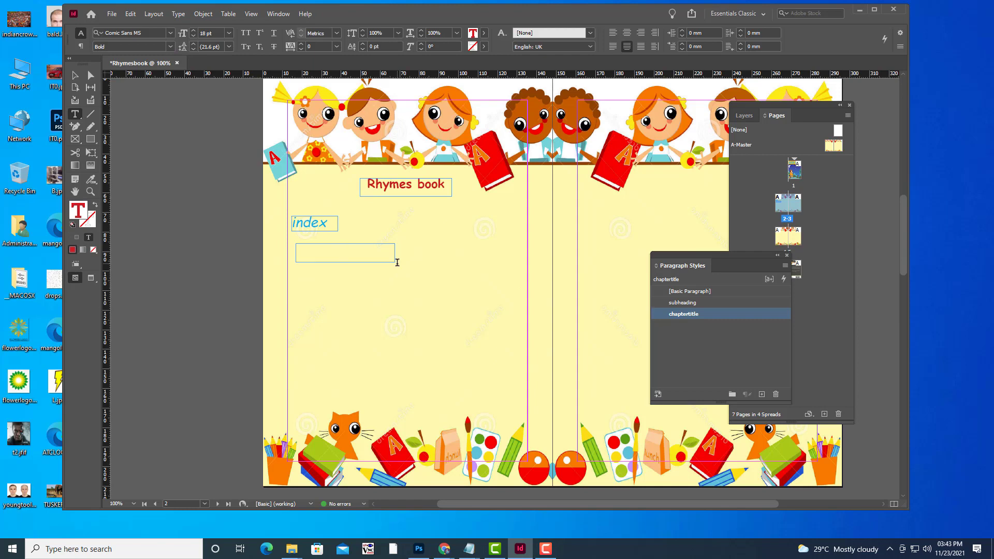
text(twinkle twinkle)
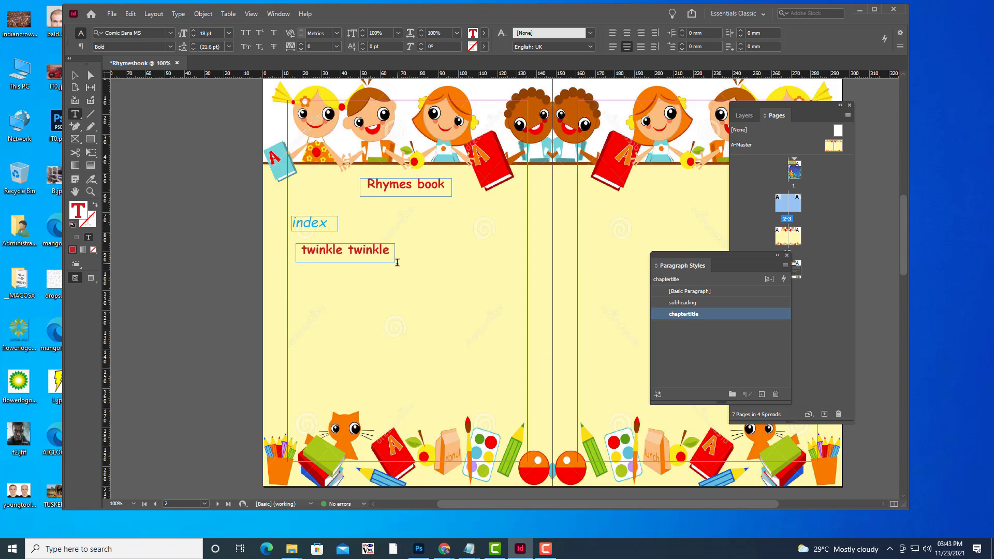
click(75, 75)
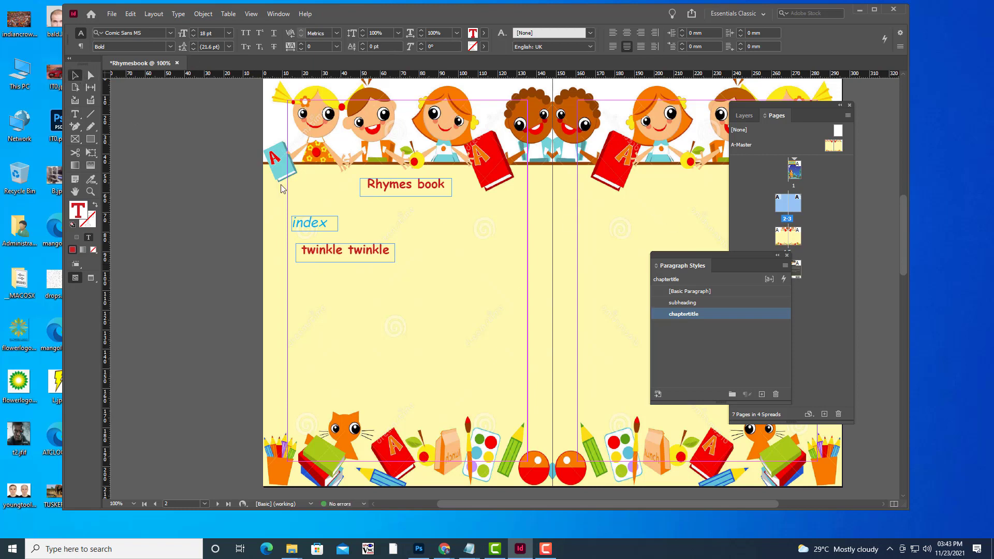
Add a text frame about 15 mm wide containing the page number "3" near the page's inner margin, level with "twinkle twinkle"
click(75, 113)
drag(481, 239, 511, 264)
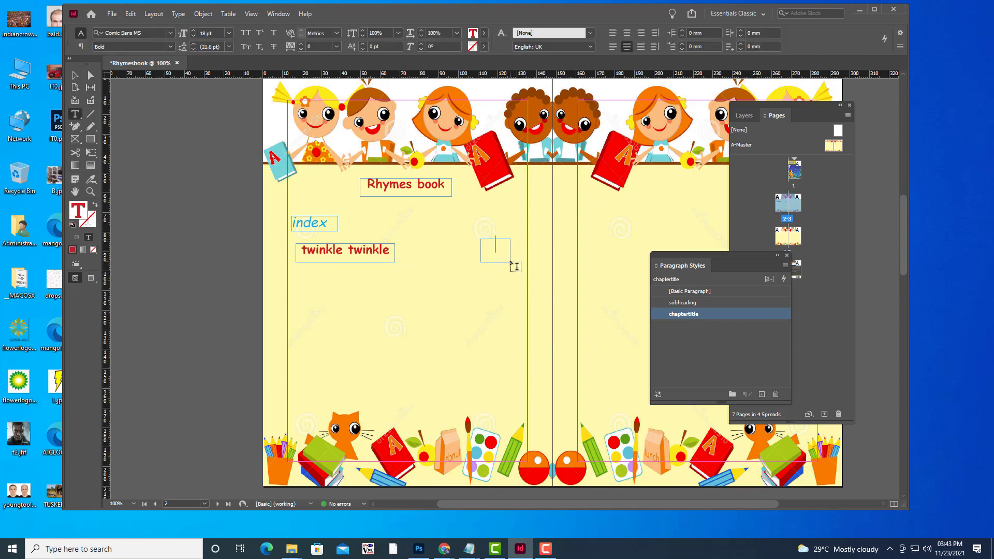
text(1)
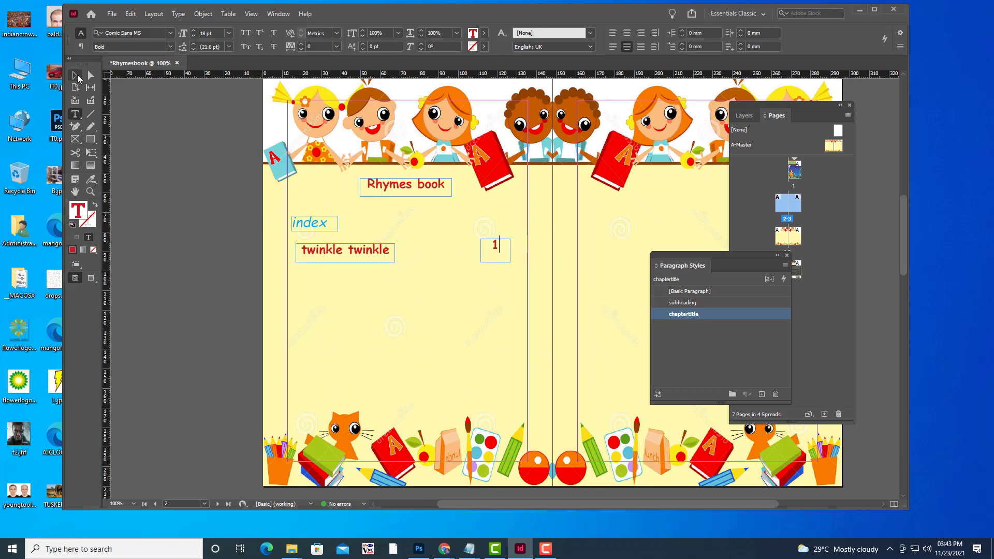
key(BackSpace)
text(3)
click(75, 76)
drag(497, 248, 497, 250)
scroll(616, 164, up, 3)
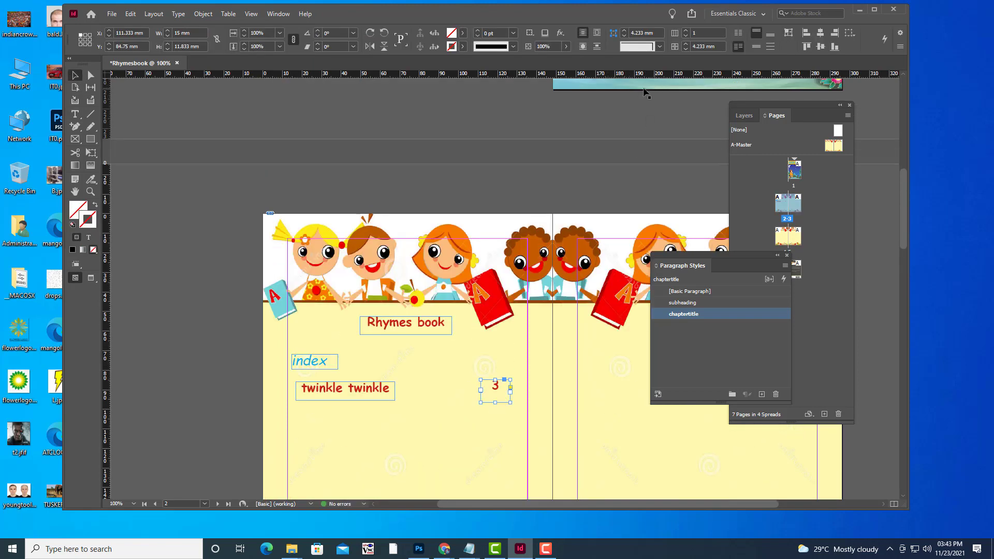
scroll(559, 216, down, 3)
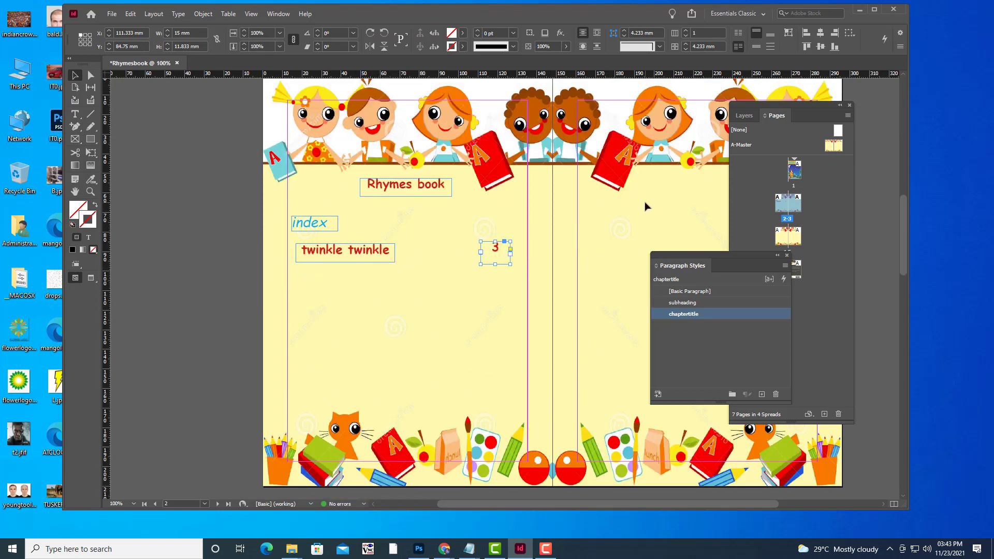
Duplicate the "twinkle twinkle" frame directly below itself and replace the copy's text with "jack and jill"
click(363, 253)
drag(364, 253, 363, 286)
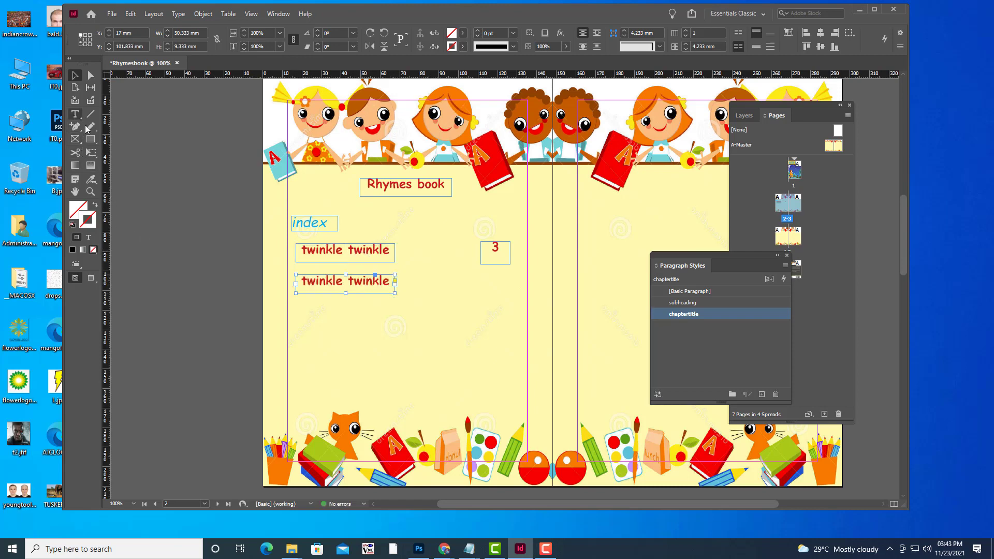
mouse_move(468, 544)
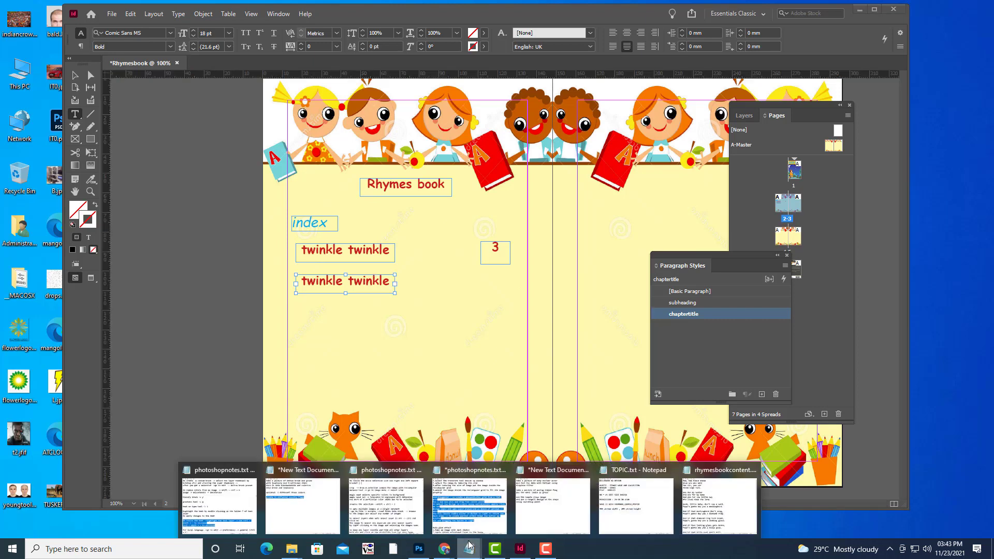
click(389, 278)
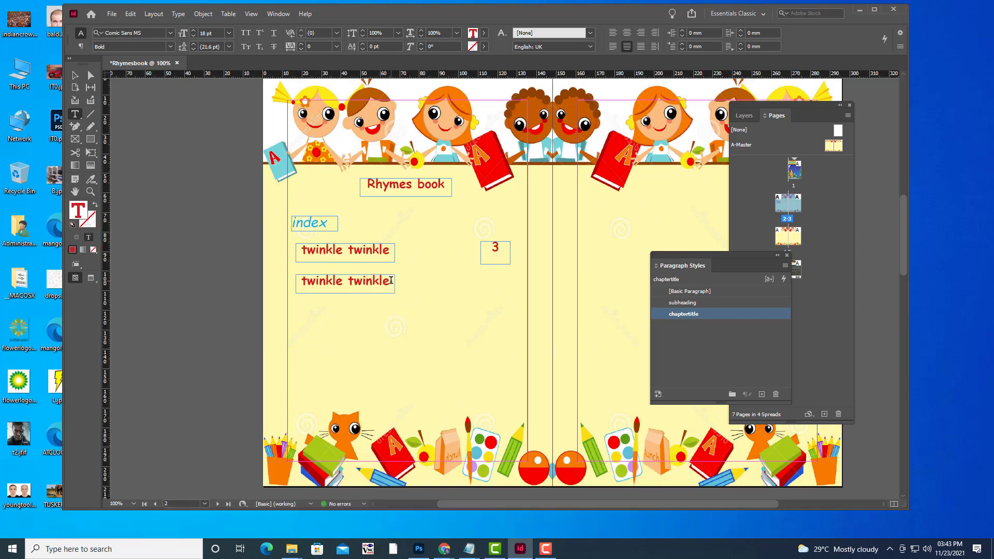
drag(388, 278, 281, 279)
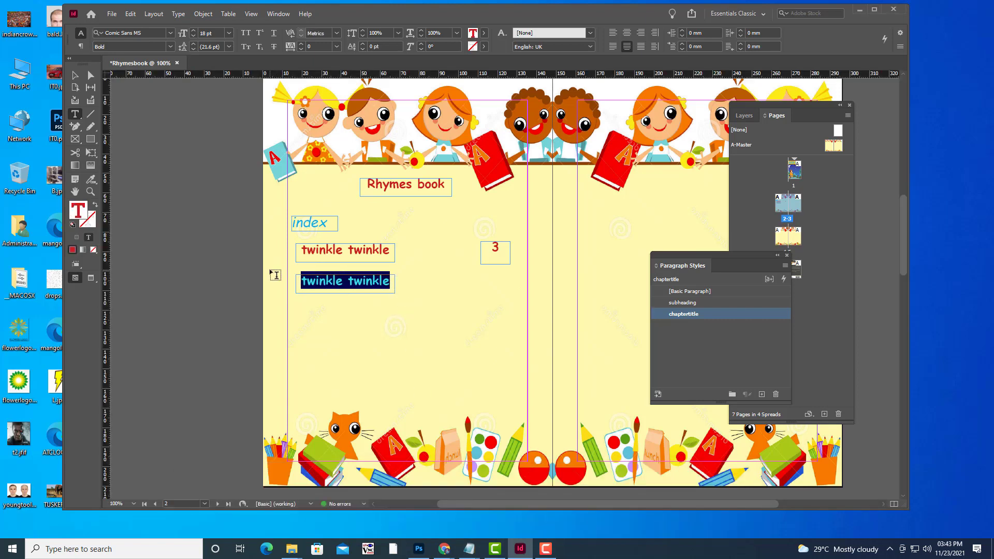
text(jack and ji)
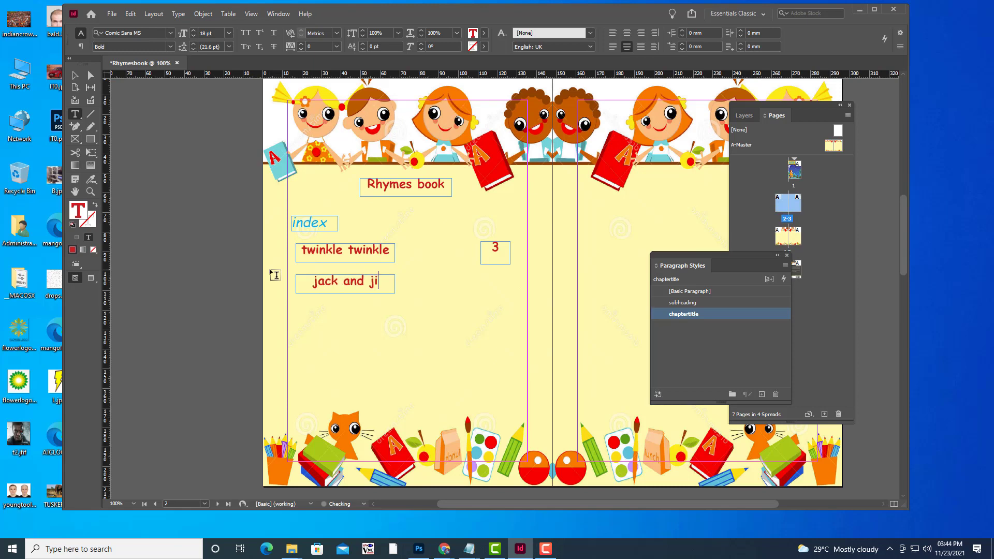
text(ll)
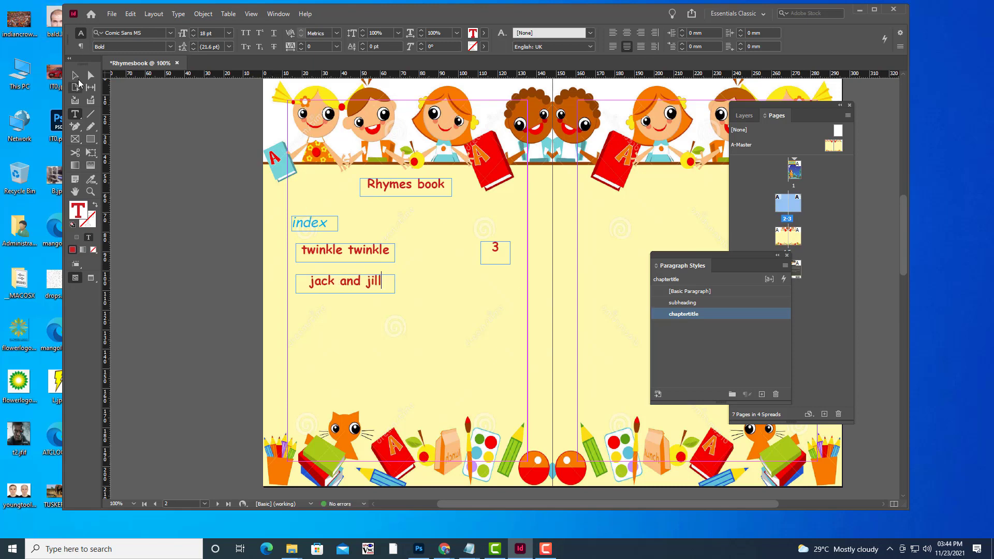
Duplicate the page number "3" frame down beside "jack and jill" and change the copy's number to 4
click(75, 75)
click(491, 258)
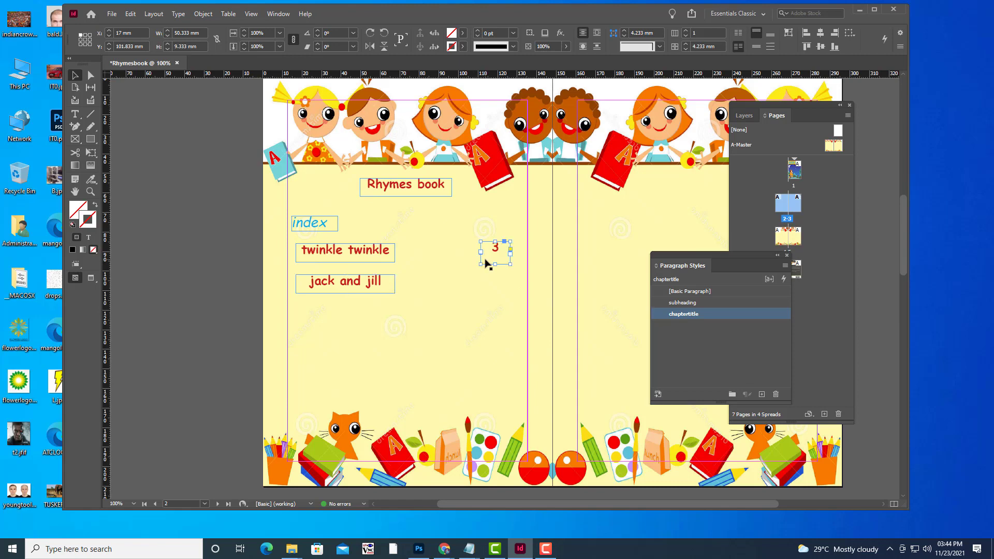
drag(496, 252, 495, 284)
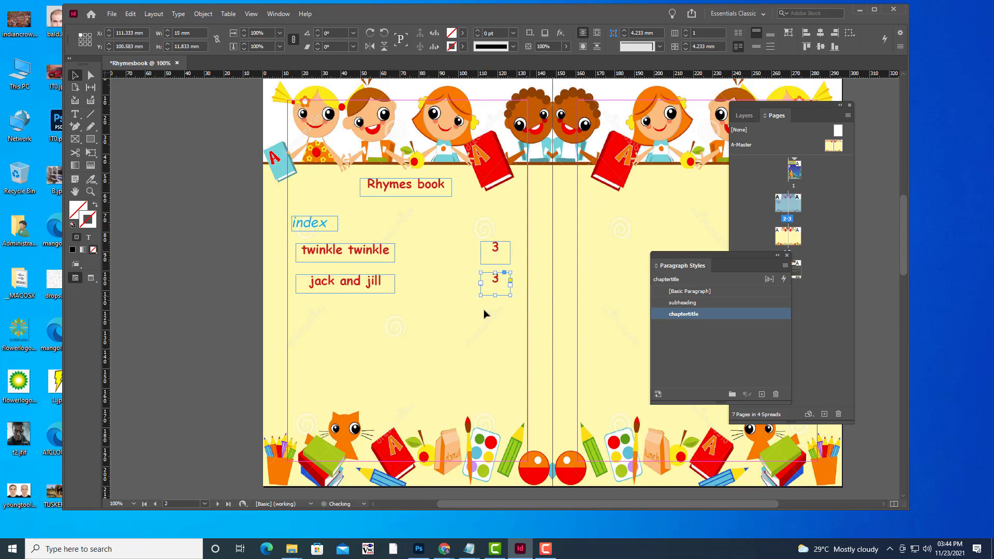
click(75, 118)
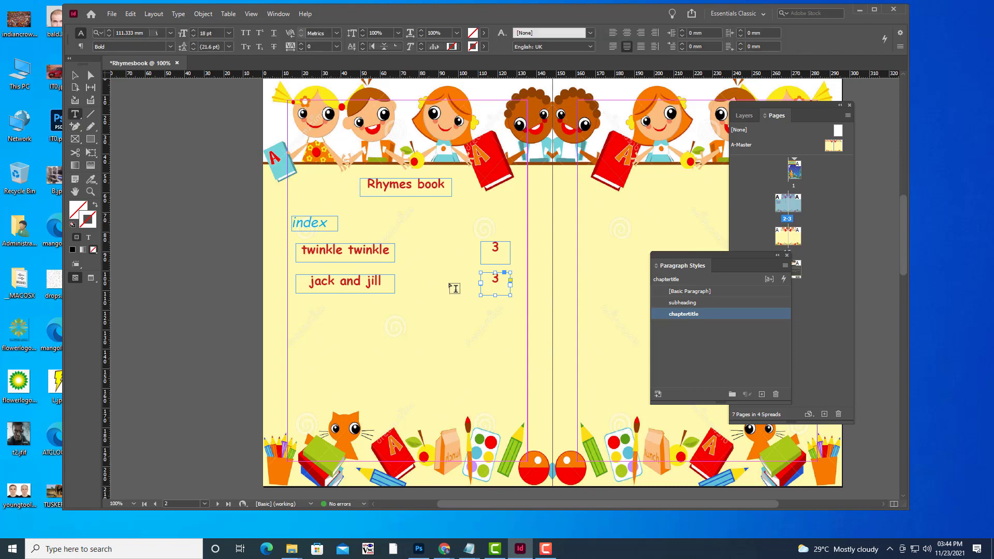
click(493, 278)
drag(491, 278, 504, 279)
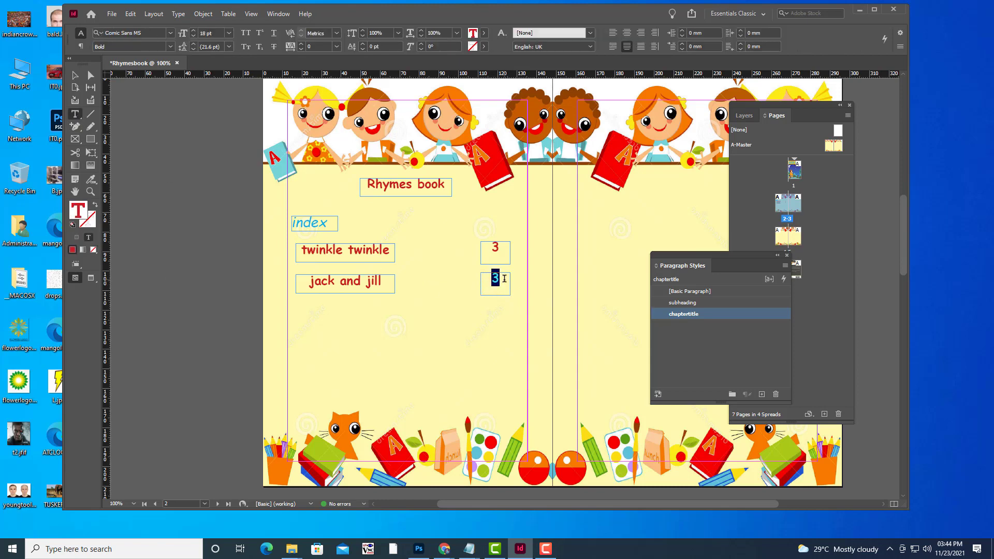
text(4)
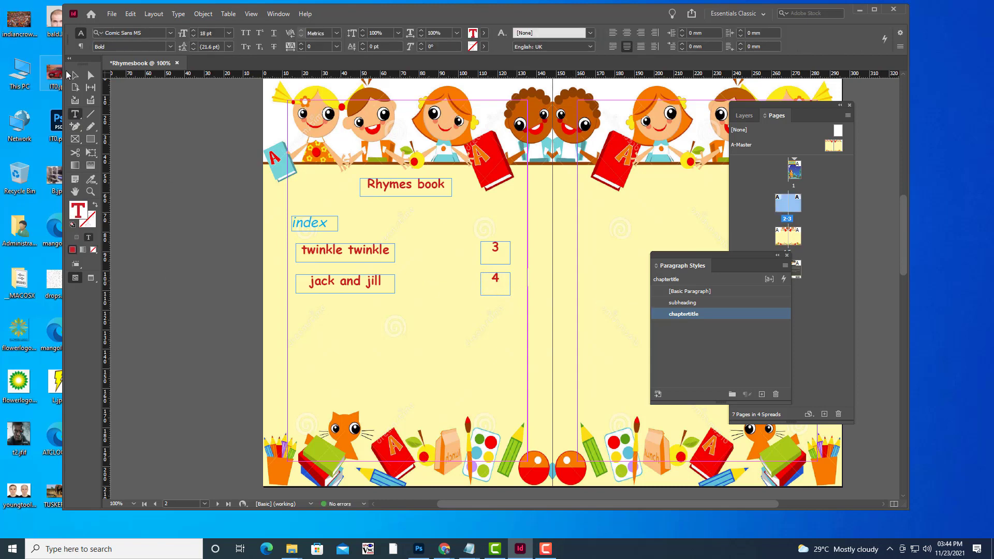
click(75, 75)
click(236, 226)
Shorten the "4" frame to 7.5 mm high, and duplicate it and the "jack and jill" frame one row below
click(357, 284)
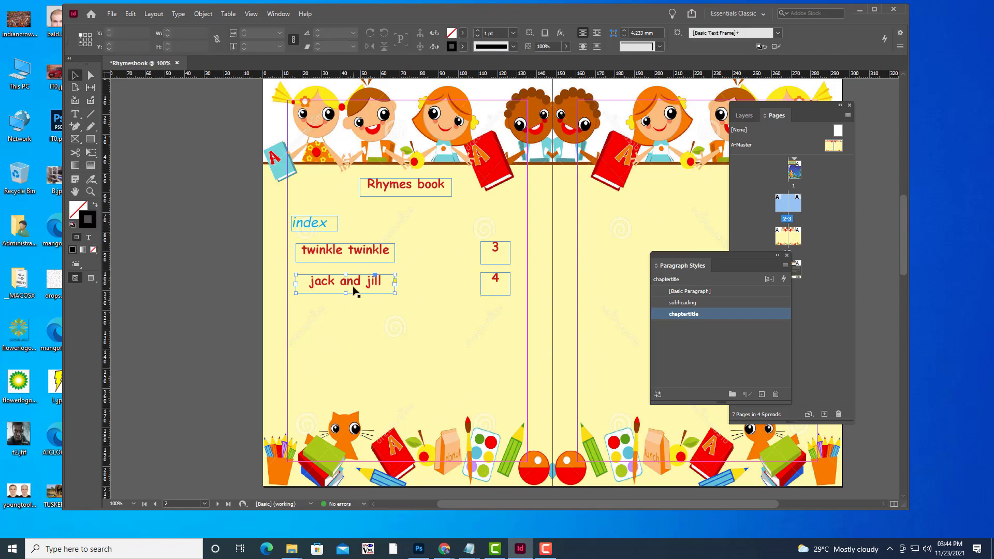
drag(361, 288, 362, 322)
click(498, 293)
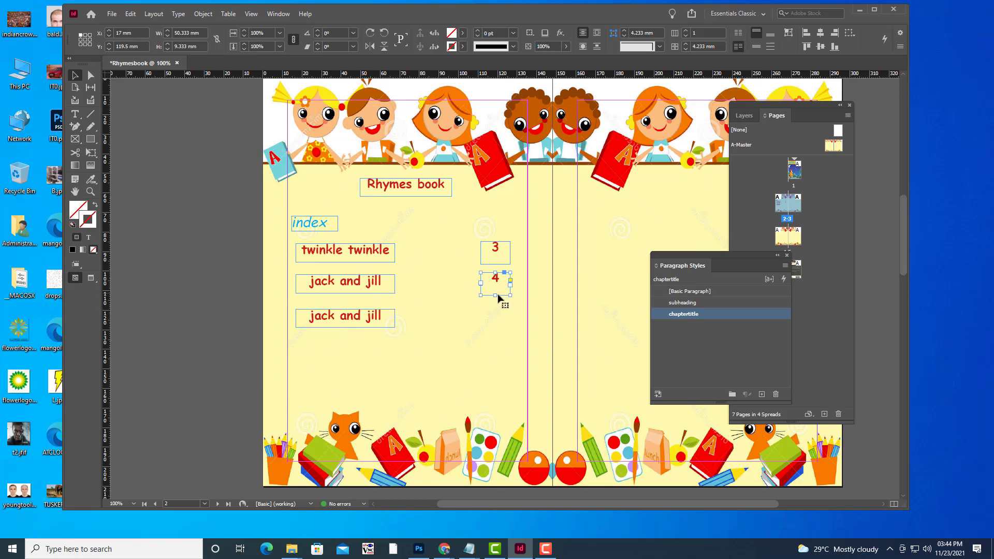
drag(496, 295, 496, 319)
Check the rhymes text file in Notepad and replace the third index entry's text with "baba black sheep"
mouse_move(468, 542)
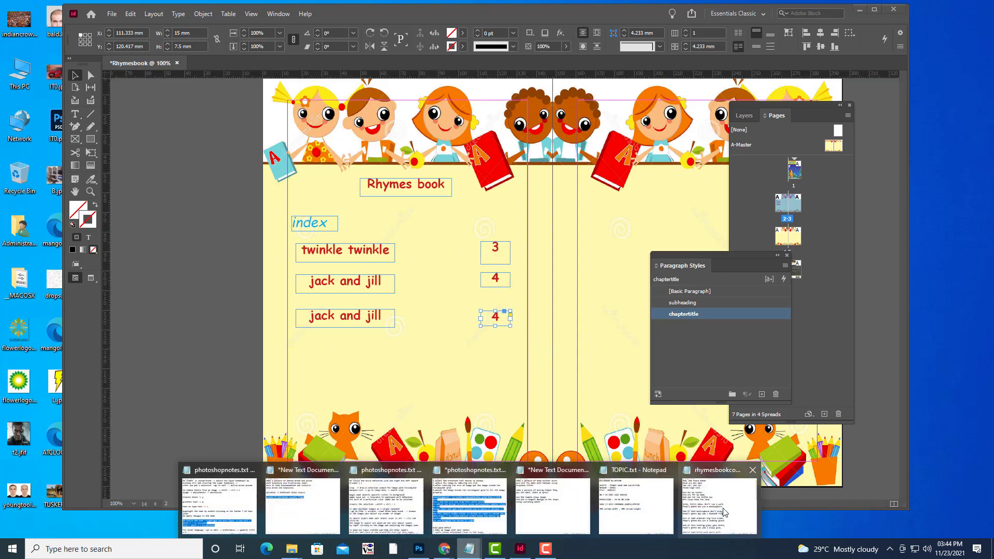
click(710, 484)
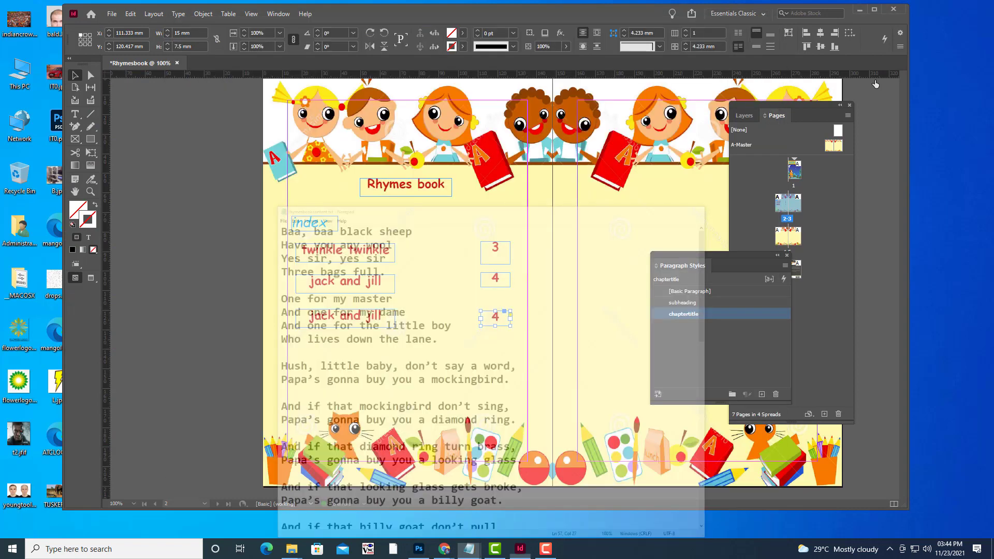
click(719, 24)
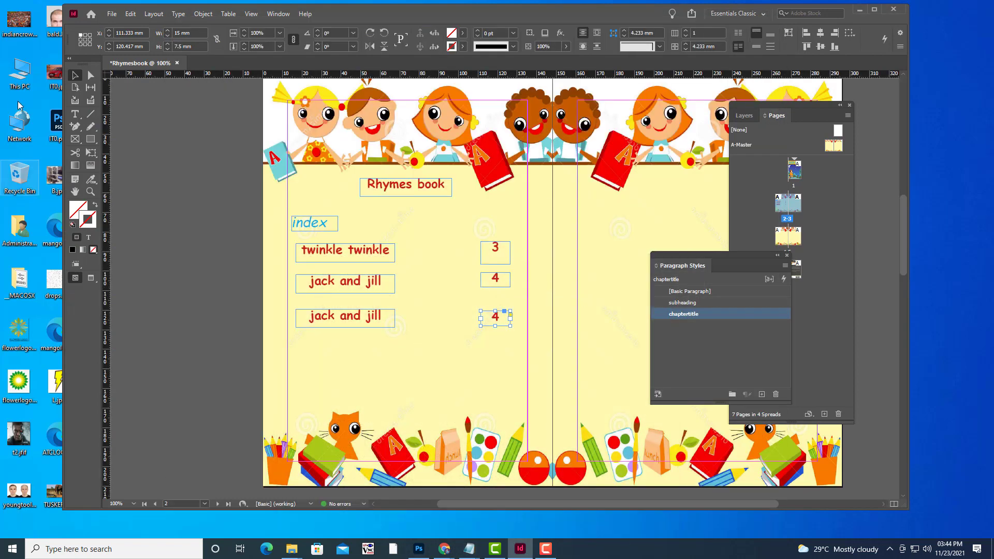
click(75, 113)
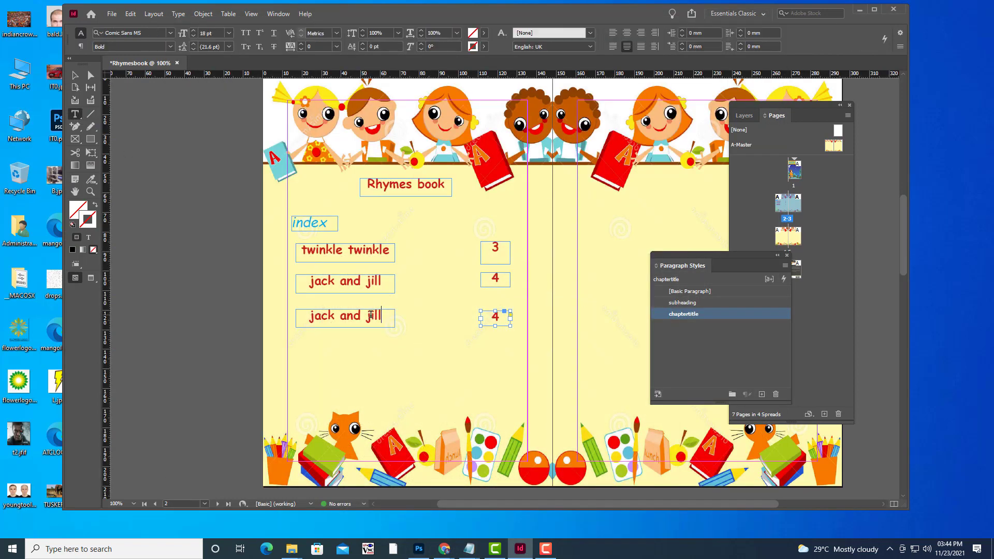
drag(381, 315, 307, 318)
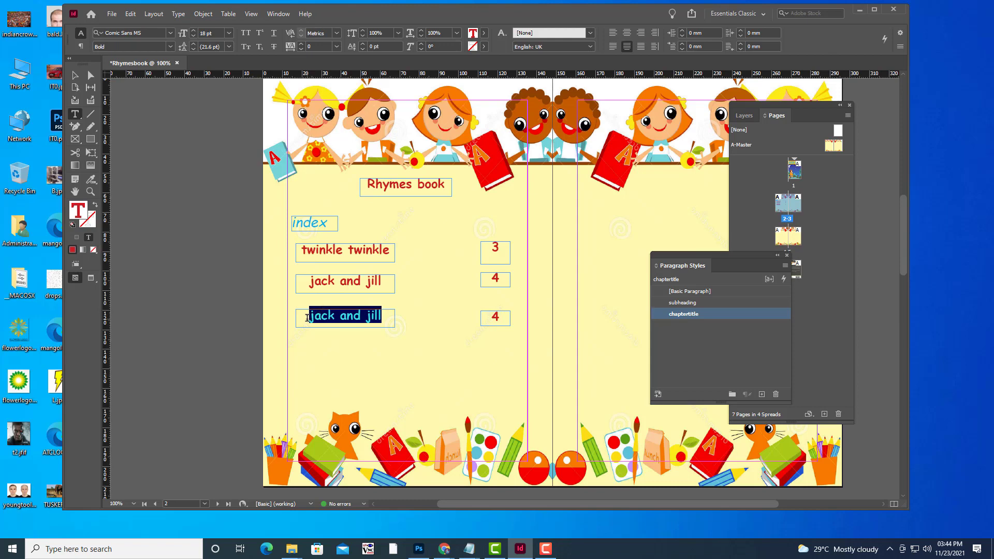
text(baba b)
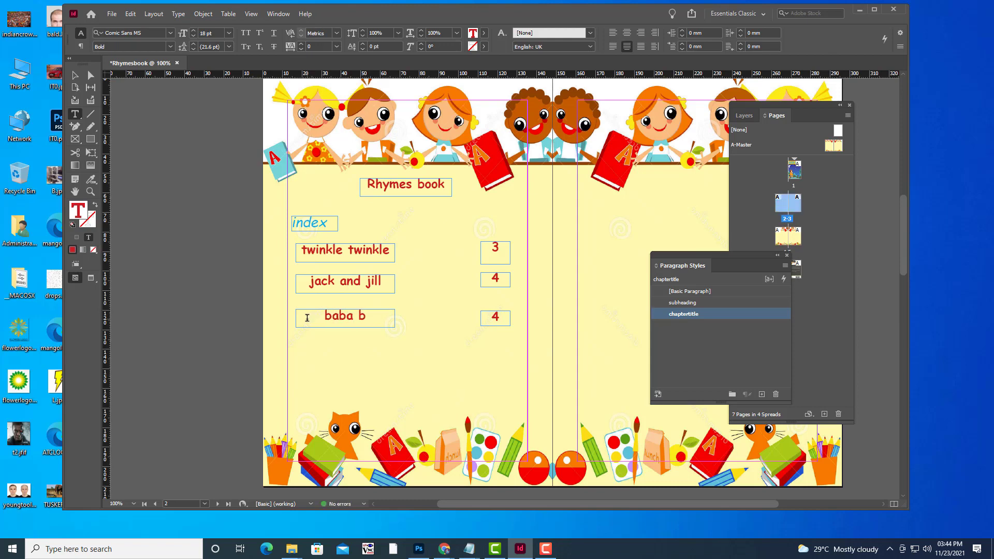
text(lack shee)
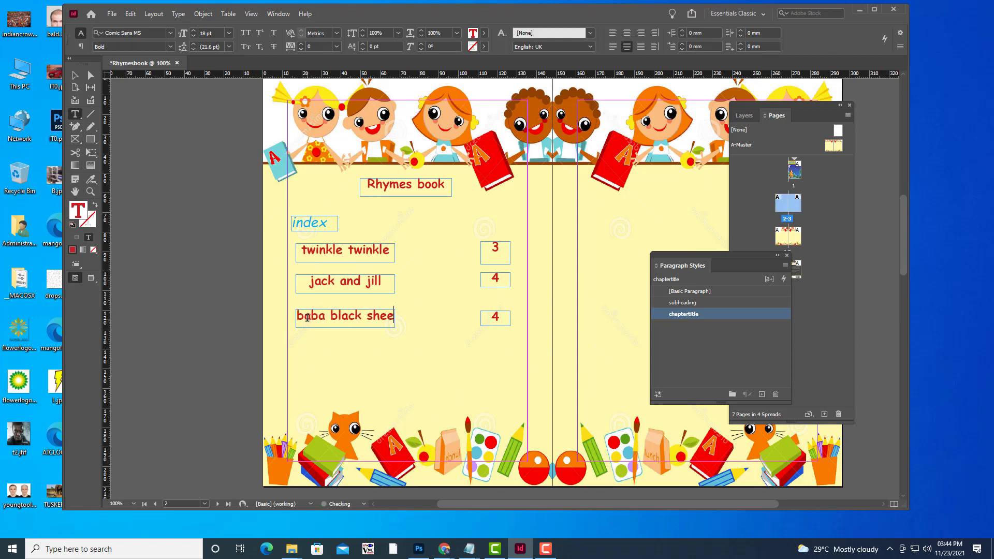
text(p)
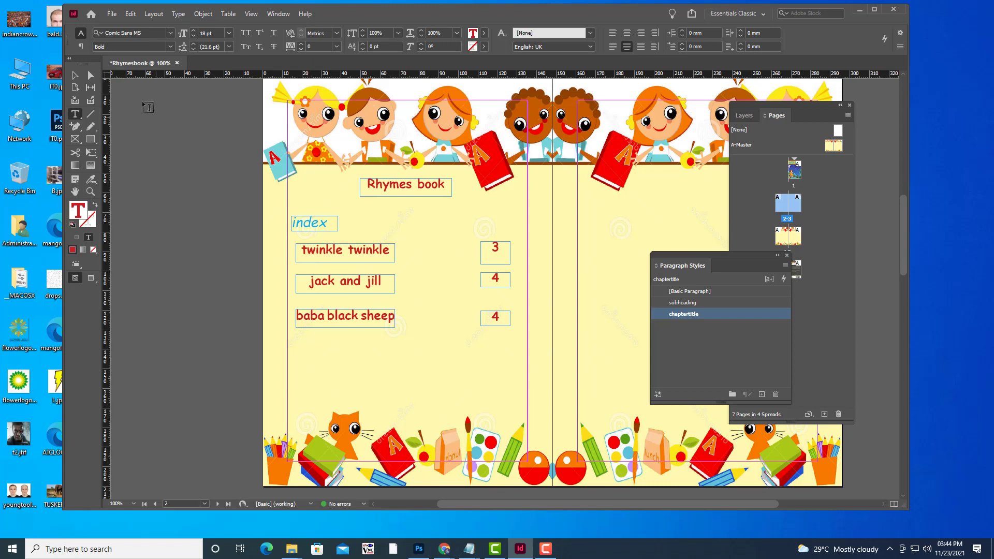
Change the page number beside "baba black sheep" to 5, align its frame with the row, and duplicate both frames one row below
drag(500, 314, 490, 314)
text(5)
click(75, 80)
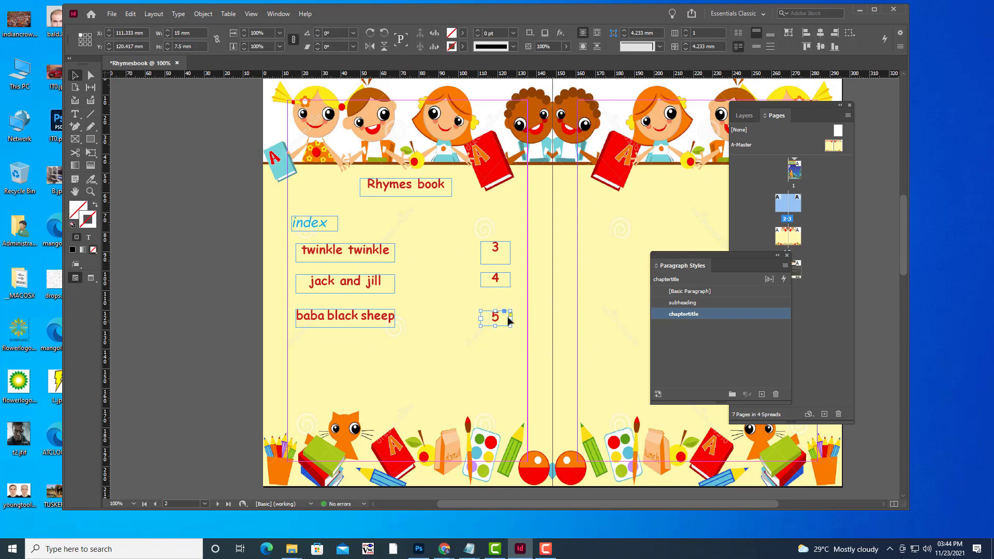
drag(501, 318, 502, 318)
drag(359, 321, 352, 353)
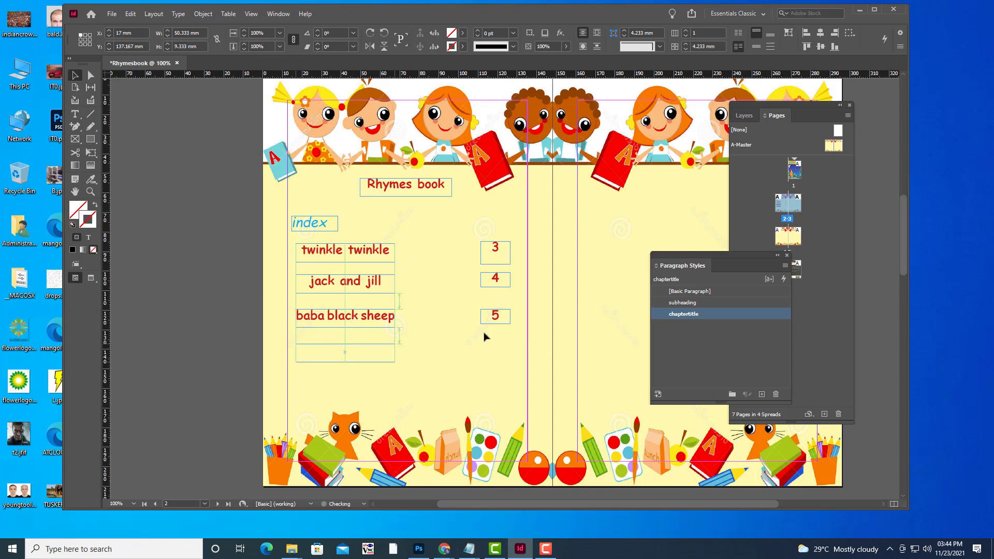
drag(498, 318, 498, 354)
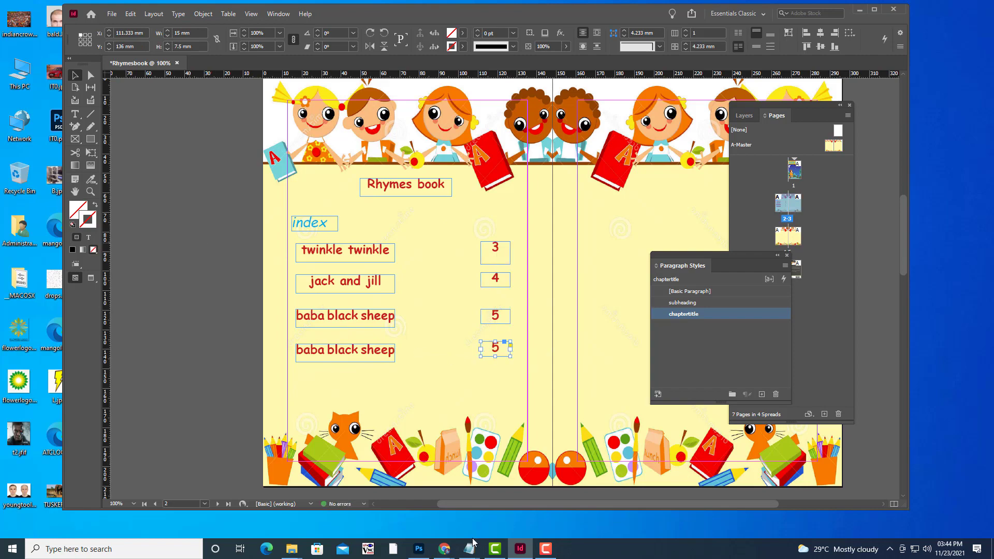
Check rhymesbookcontent.txt in Notepad for the next rhyme and replace the fourth index entry's text with "hush little baby"
mouse_move(468, 548)
click(763, 513)
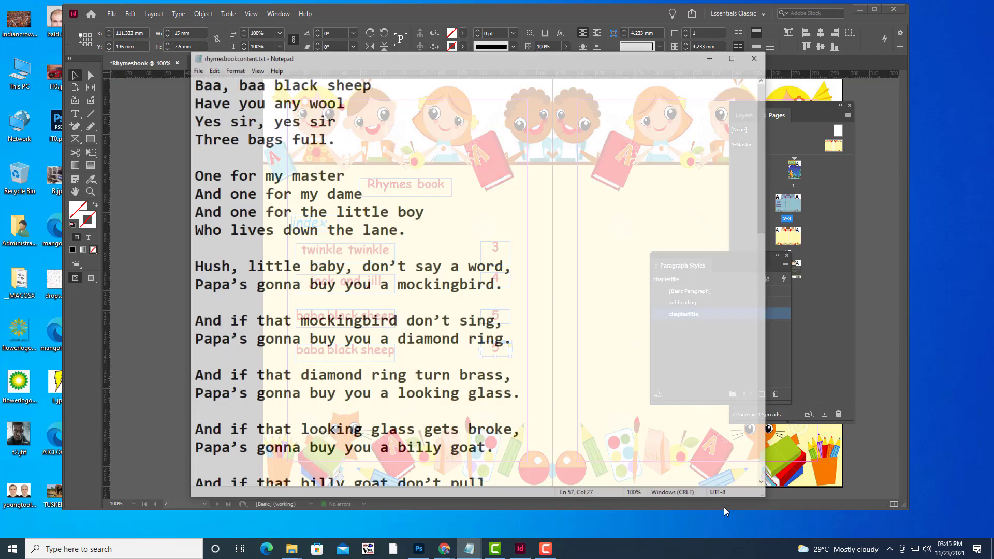
scroll(493, 304, down, 6)
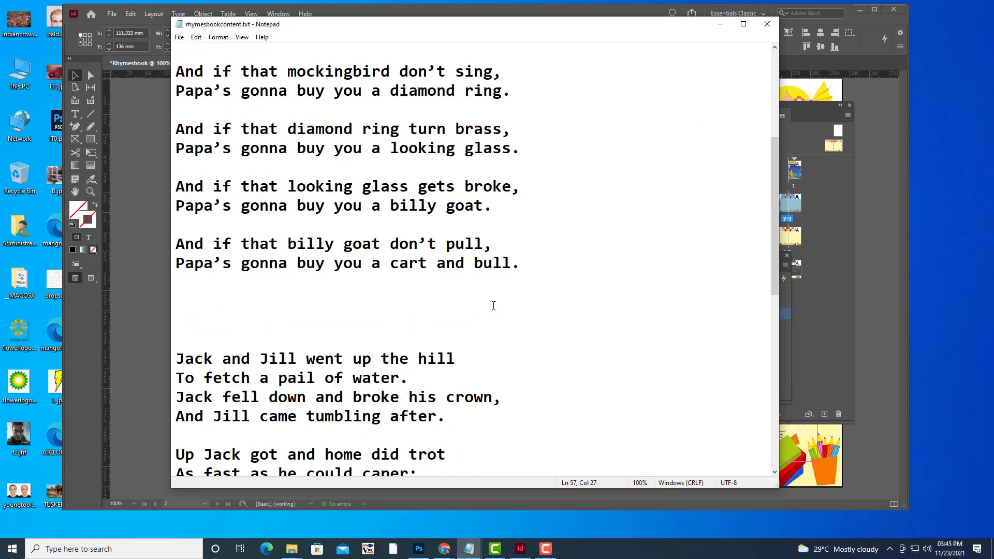
scroll(493, 305, up, 4)
scroll(493, 305, up, 1)
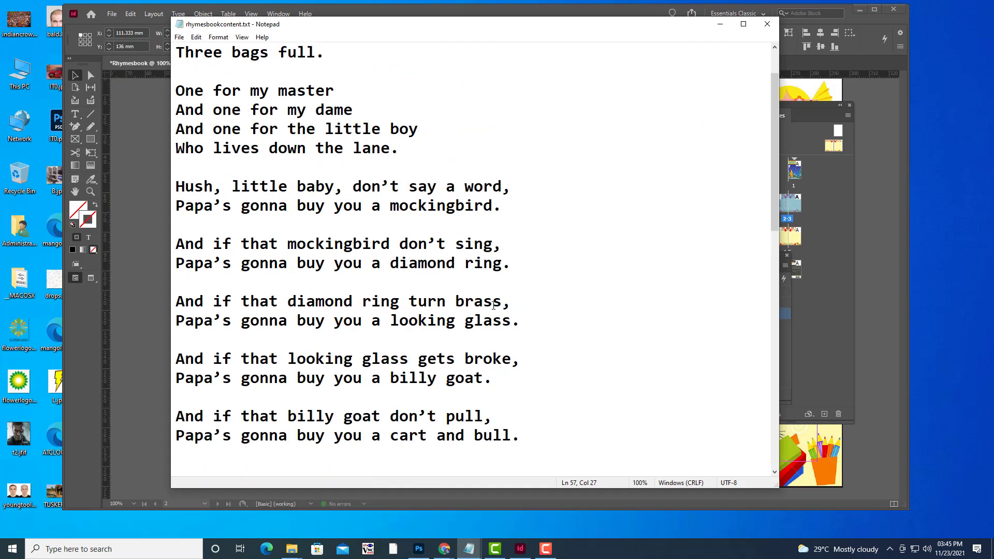
click(719, 23)
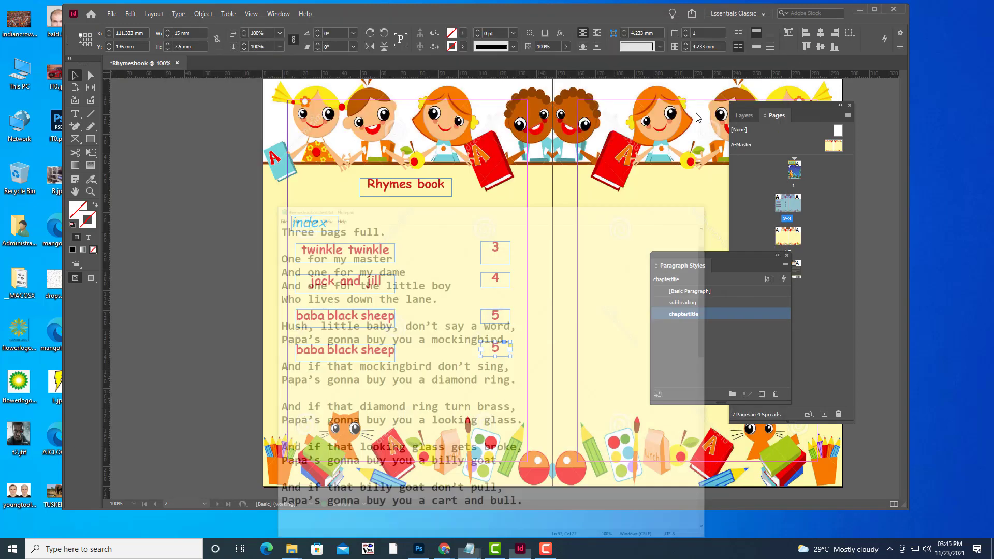
click(75, 113)
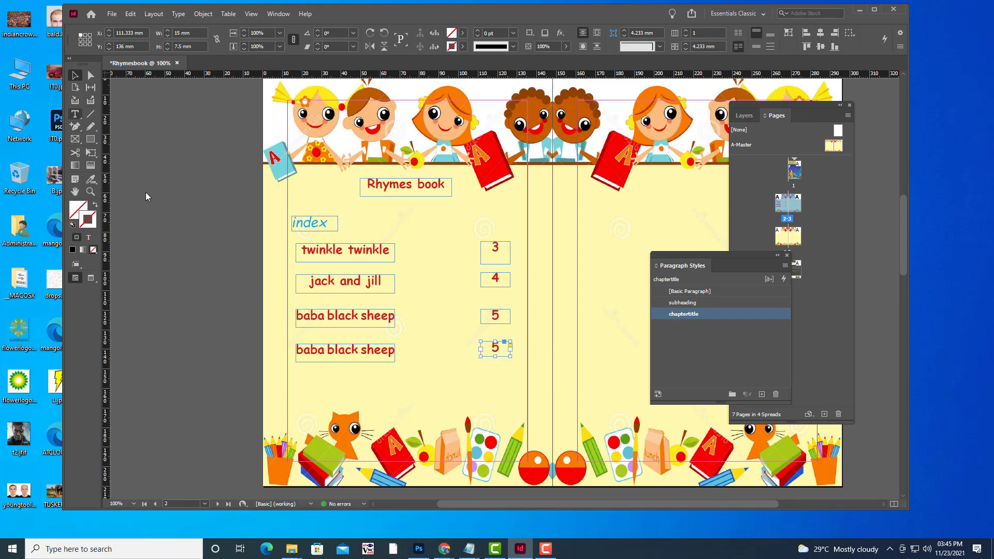
drag(393, 348, 291, 338)
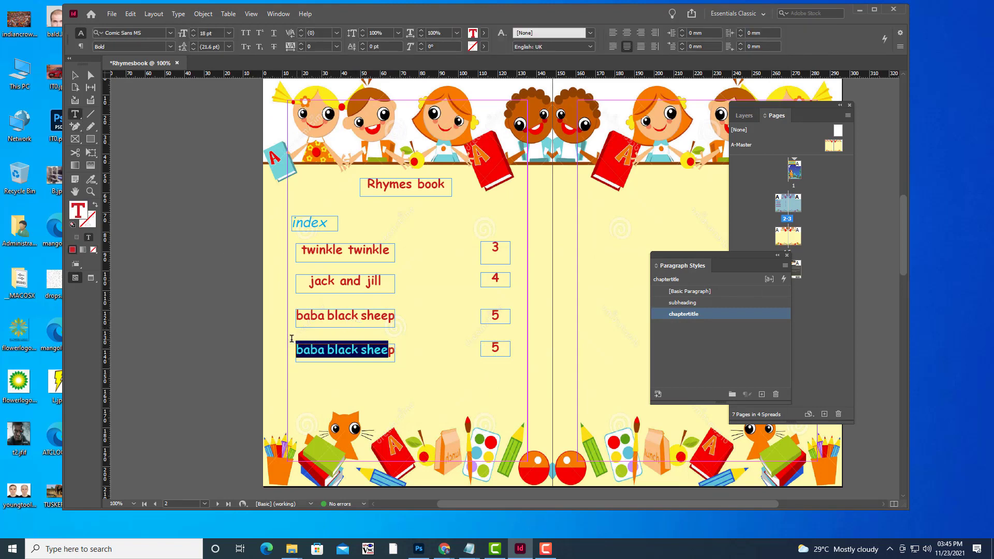
click(393, 350)
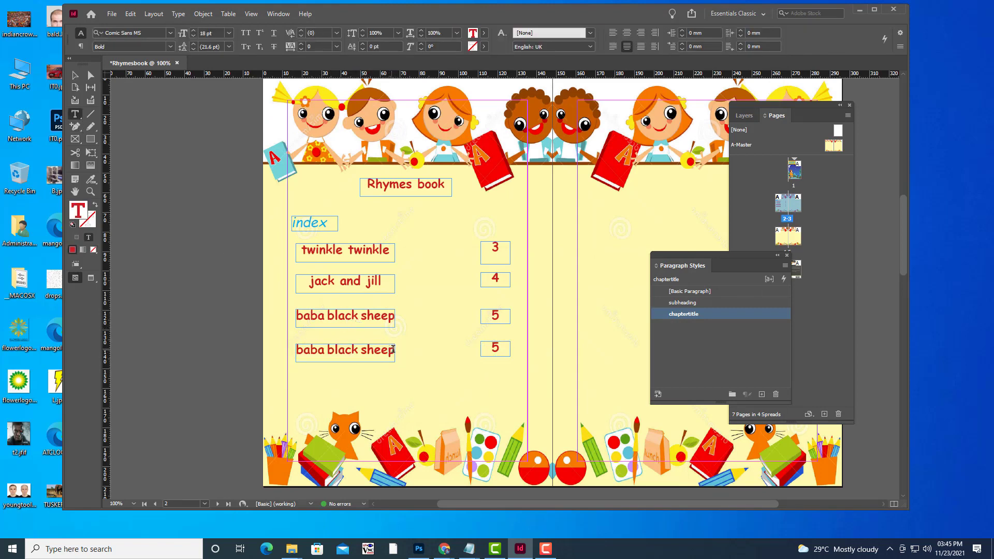
key(BackSpace)
key(BackSpace)
key(BackSpace)
key(BackSpace)
key(BackSpace)
key(BackSpace)
key(BackSpace)
key(BackSpace)
key(BackSpace)
key(BackSpace)
key(BackSpace)
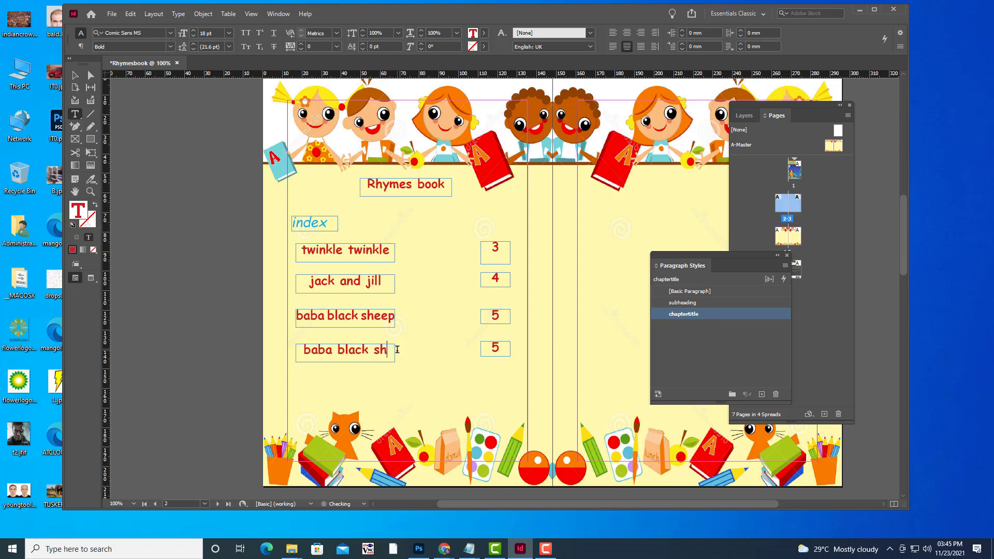
key(BackSpace)
key(BackSpace)
key(BackSpace)
key(BackSpace)
key(BackSpace)
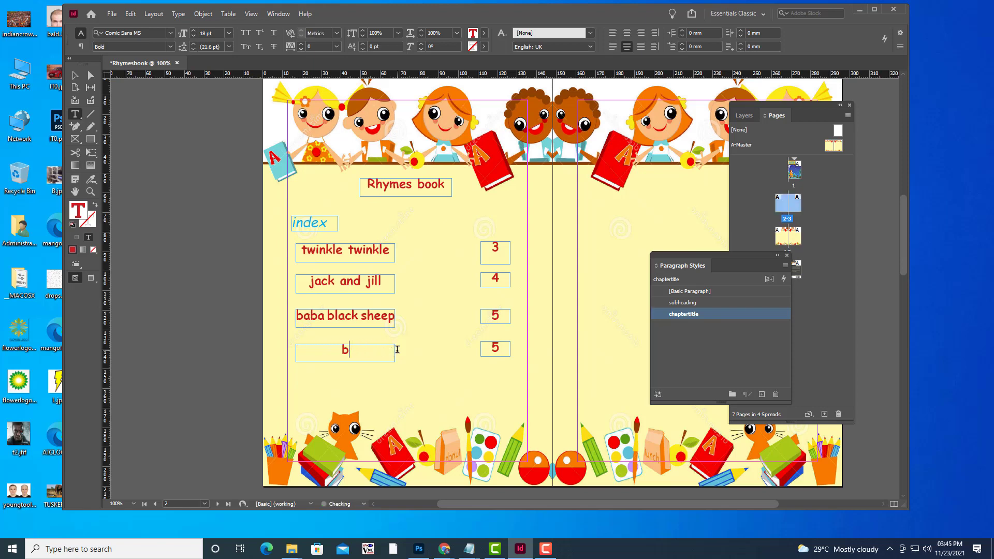
text(hyuj)
key(BackSpace)
key(BackSpace)
key(BackSpace)
text(ush little baby)
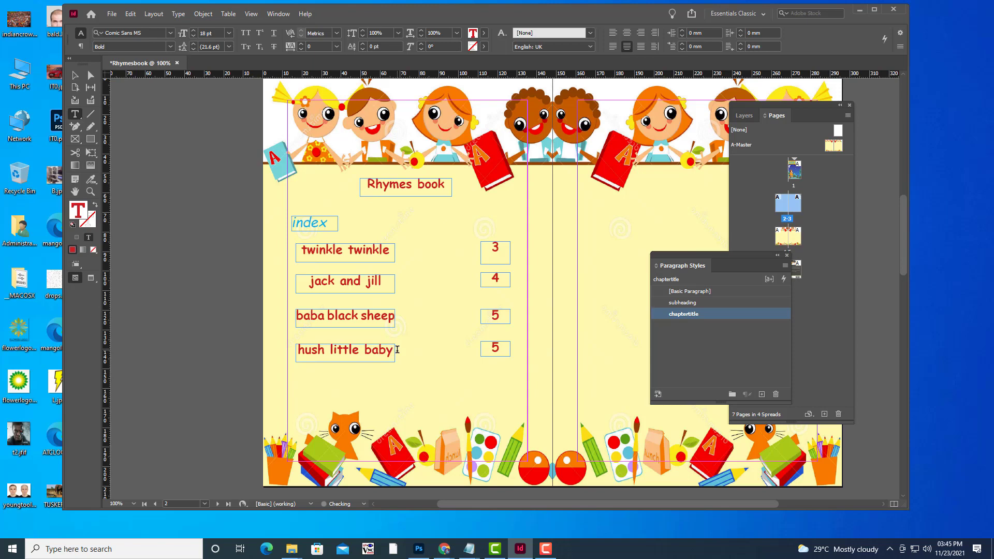
click(75, 75)
click(164, 181)
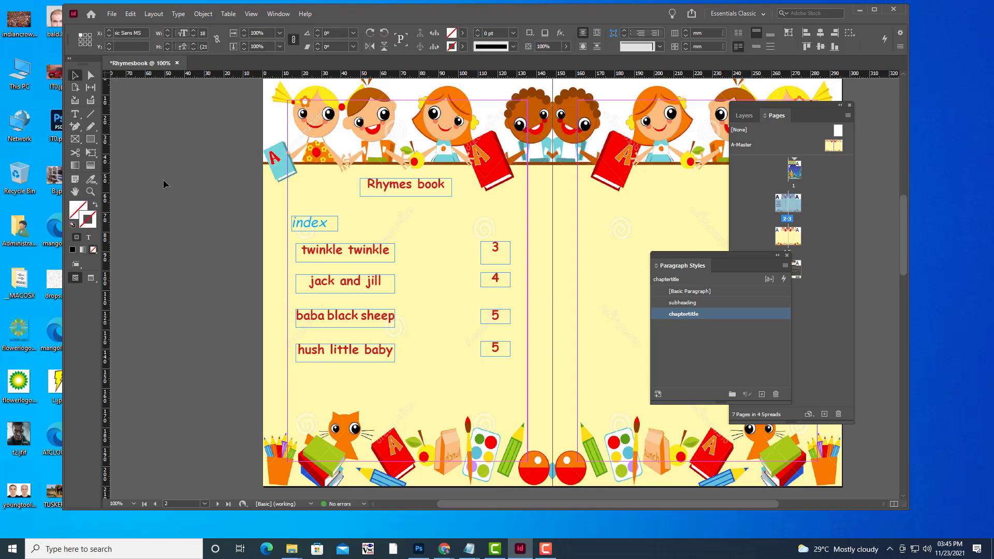
Change the page number beside "hush little baby" to 6
click(75, 113)
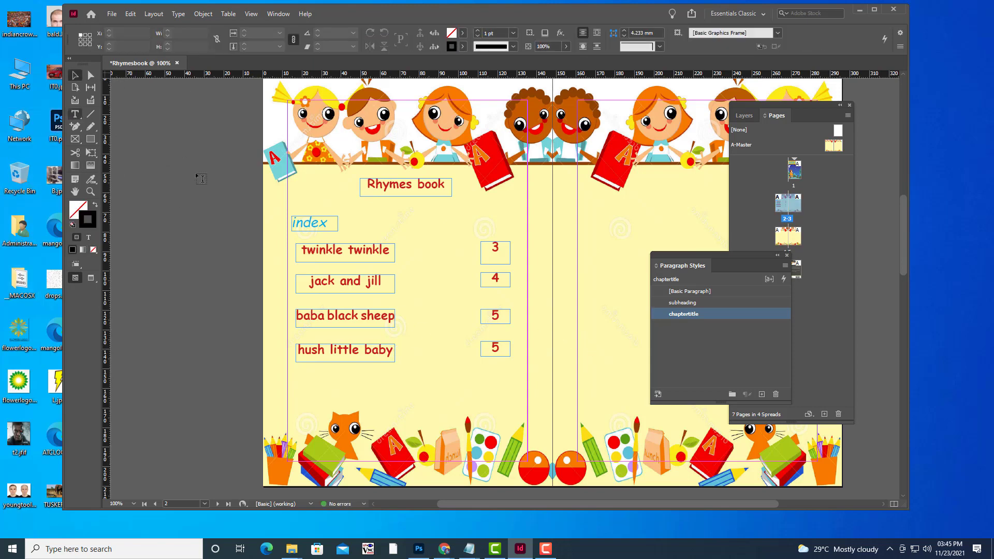
drag(500, 345, 491, 345)
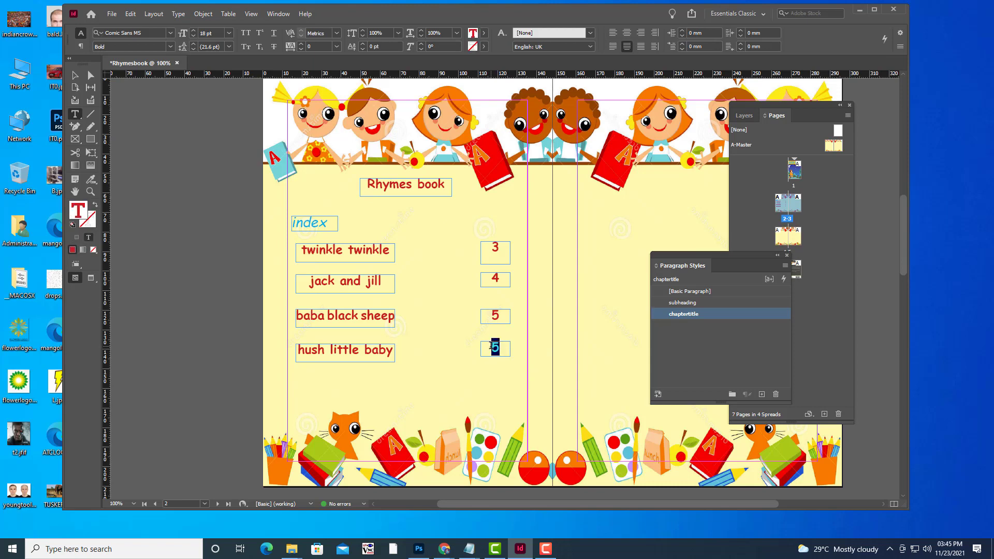
text(6)
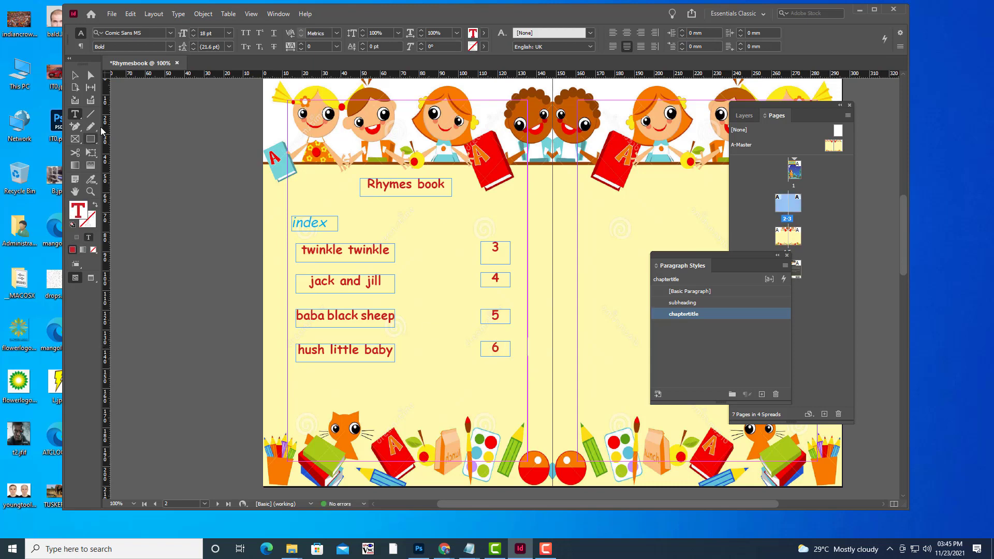
click(75, 75)
click(197, 228)
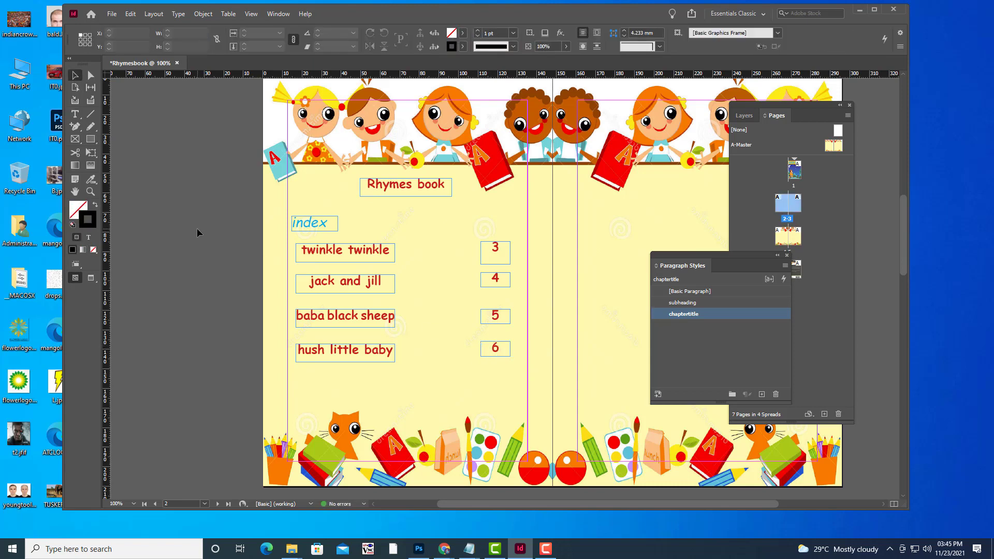
Move the Paragraph Styles panel clear of page 3 and add a text frame about 86 by 14 mm reading "twinkle twinkle" below its header artwork
key(ctrl+minus)
key(ctrl+minus)
key(ctrl+minus)
key(ctrl+equal)
key(ctrl+equal)
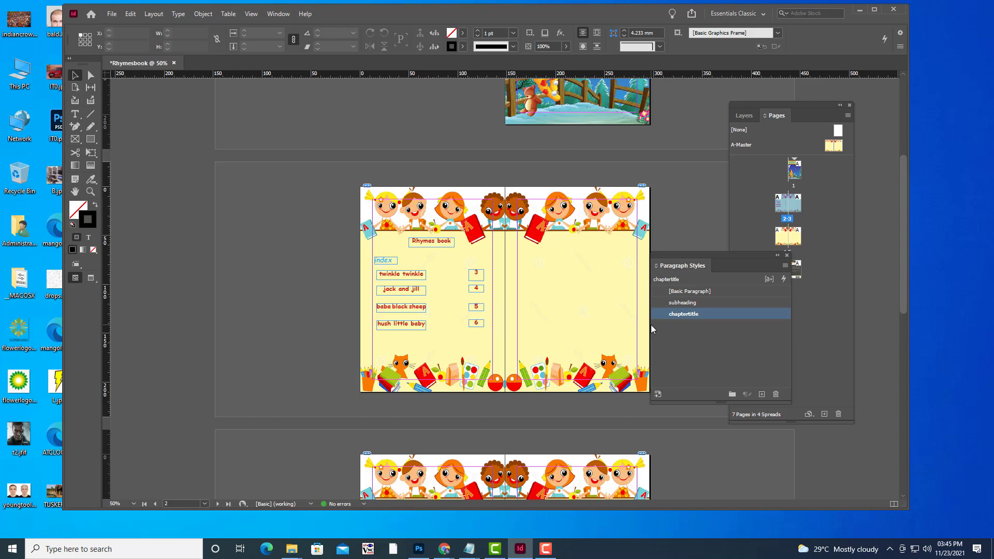
key(ctrl+equal)
key(ctrl+equal)
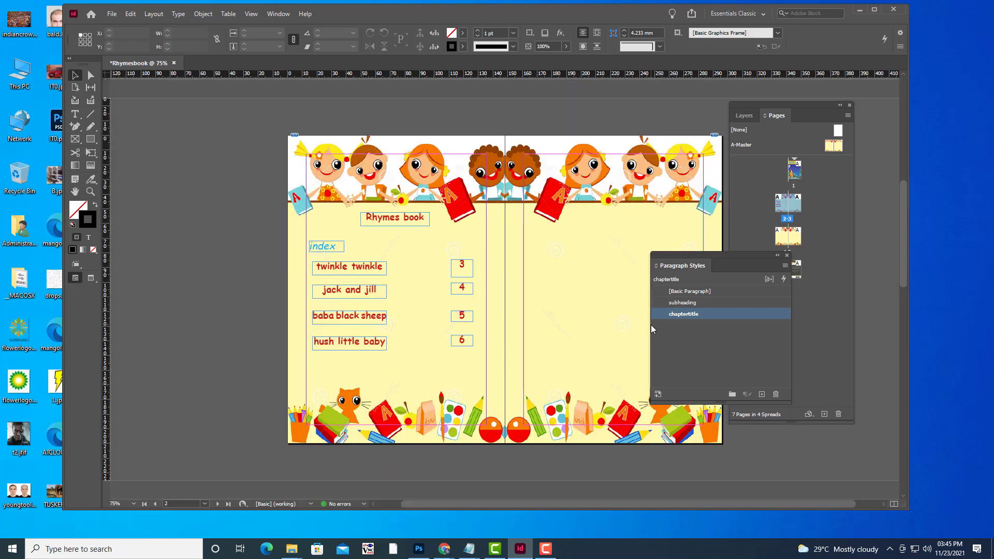
key(h)
drag(581, 302, 542, 288)
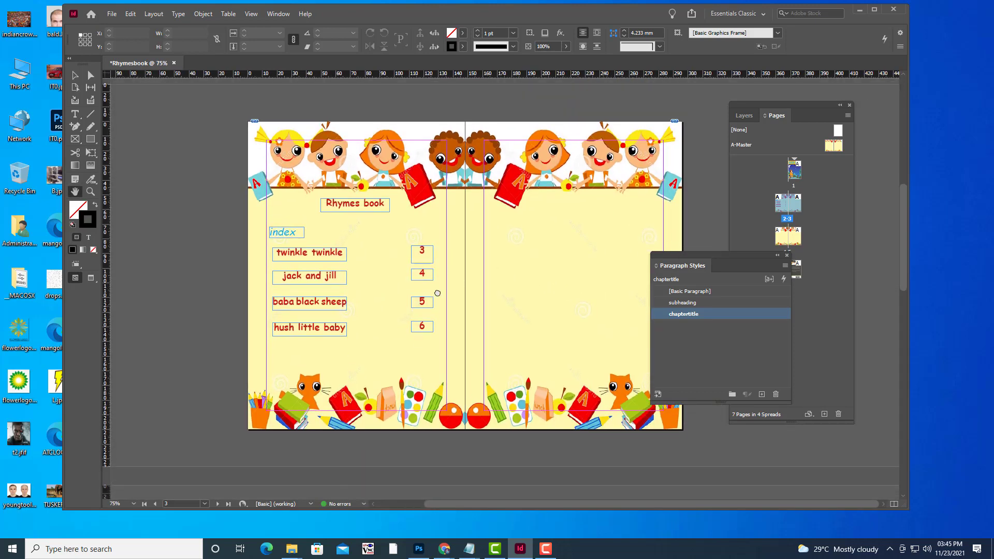
drag(715, 253, 802, 240)
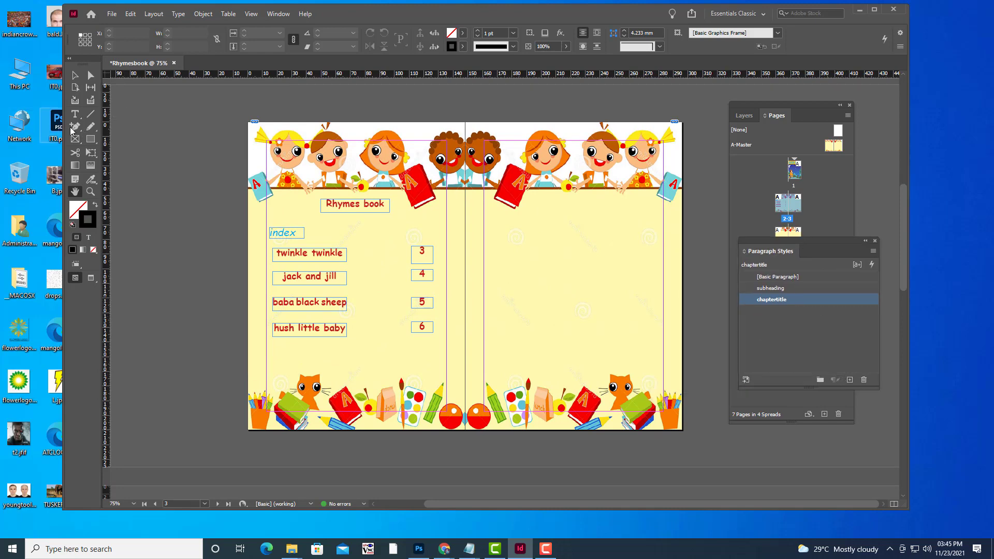
click(75, 115)
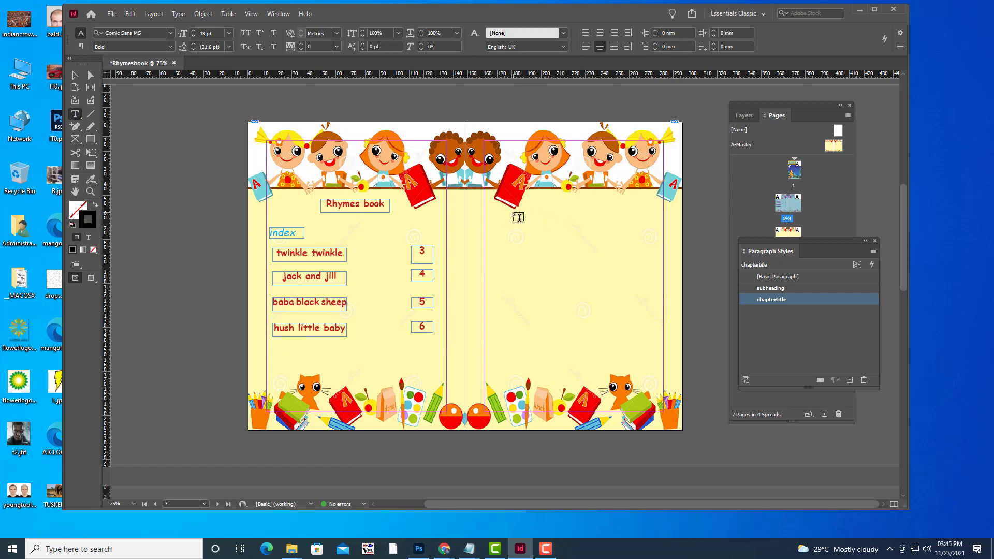
drag(512, 212, 638, 234)
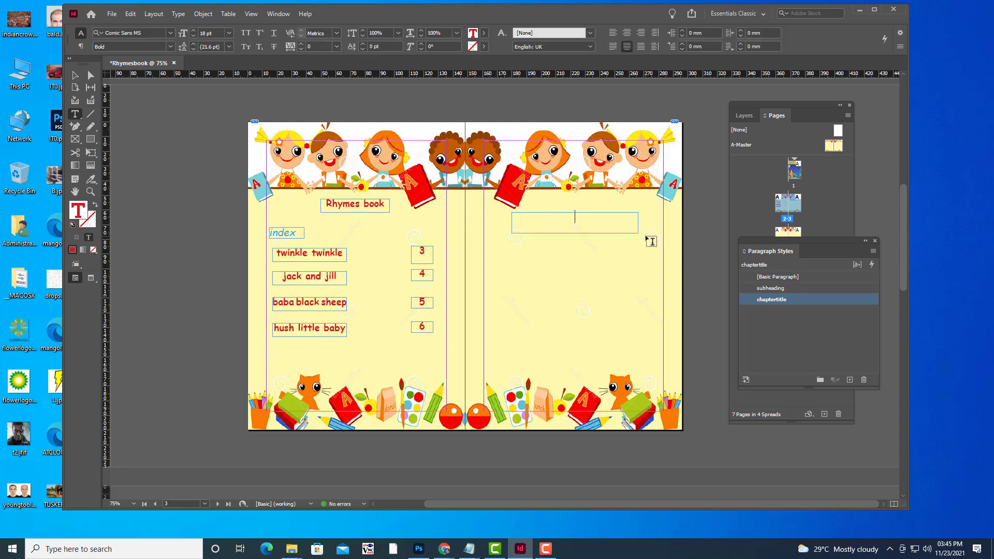
text(twinkle twink)
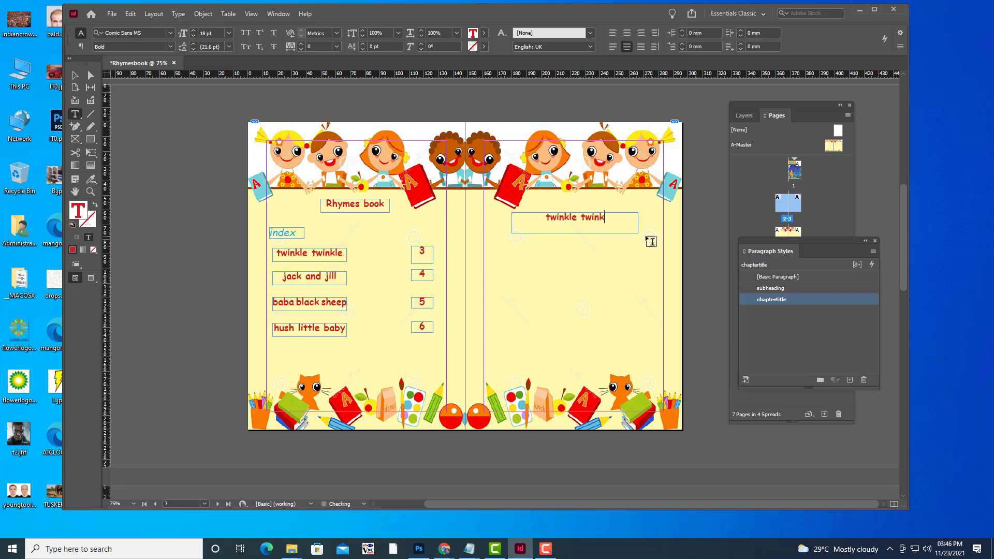
text(le)
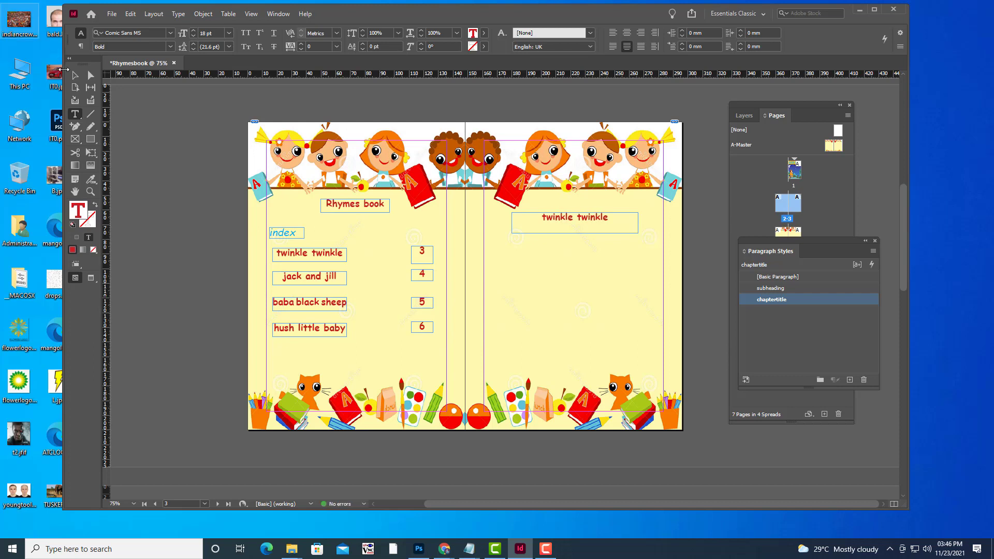
click(74, 76)
click(571, 230)
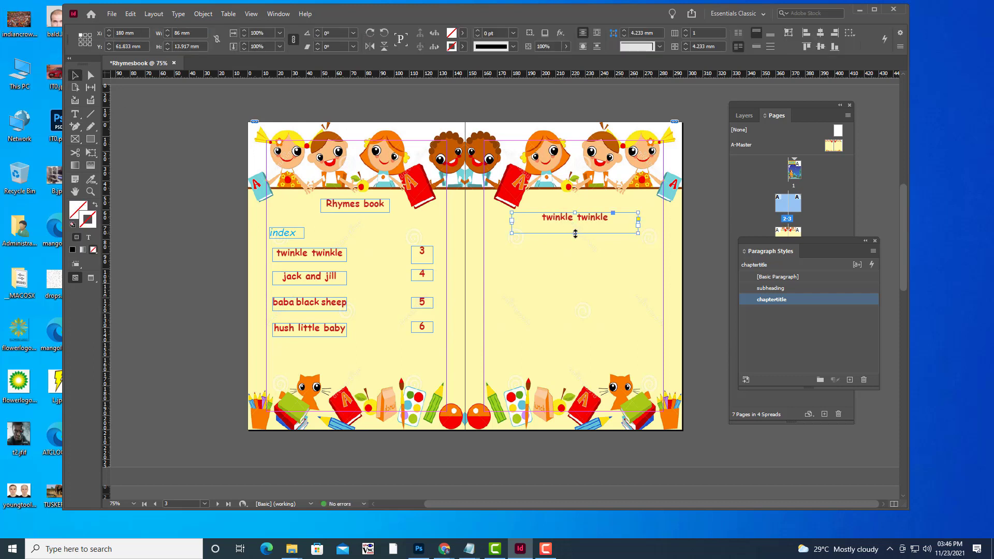
Shorten the "twinkle twinkle" heading frame to about 10 mm high and create a default-named paragraph style based on chaptertitle
drag(574, 232, 575, 227)
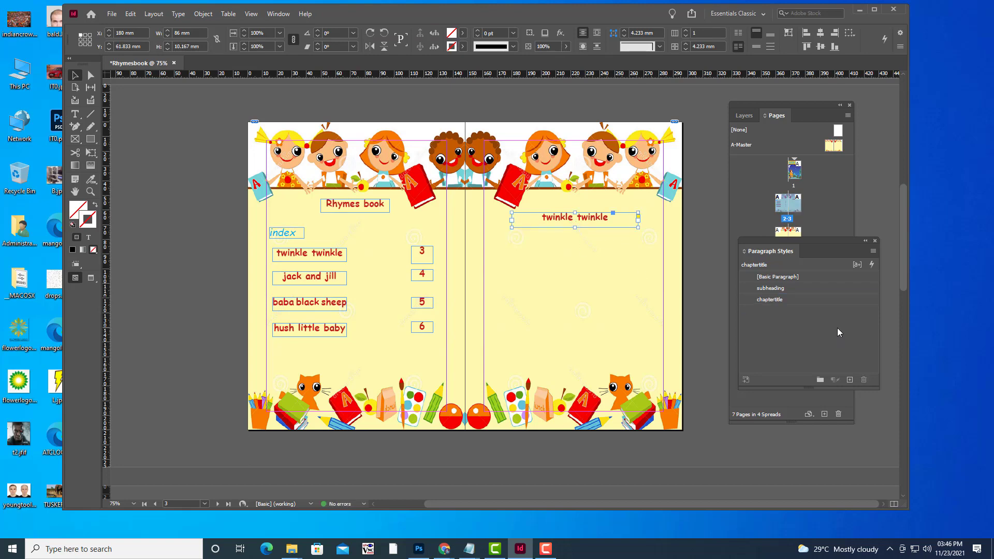
click(853, 383)
click(824, 312)
double_click(825, 312)
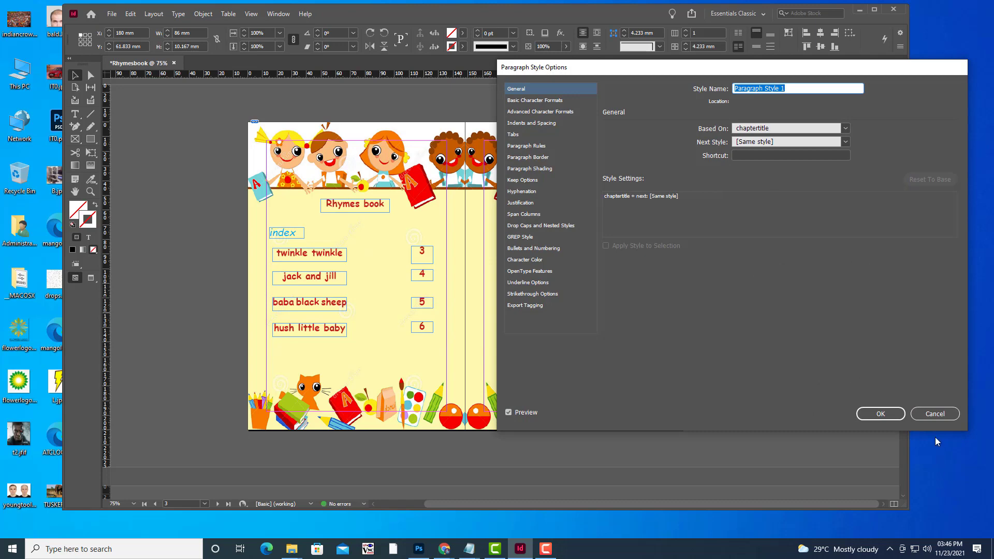
click(880, 414)
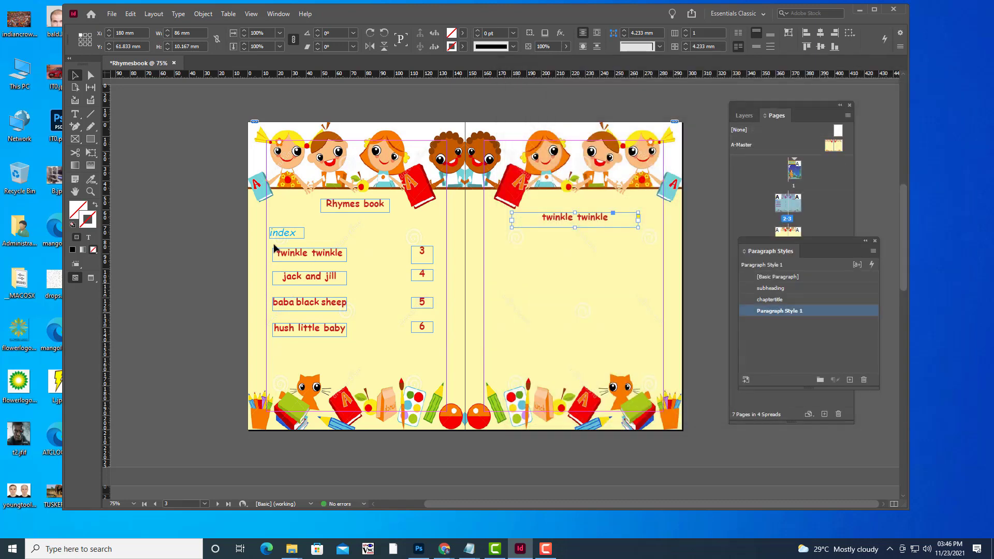
Draw a text frame about 98.5 by 92.5 mm below the heading and paste the twinkle twinkle rhyme copied from rhymesbookcontent.txt in Notepad
click(76, 114)
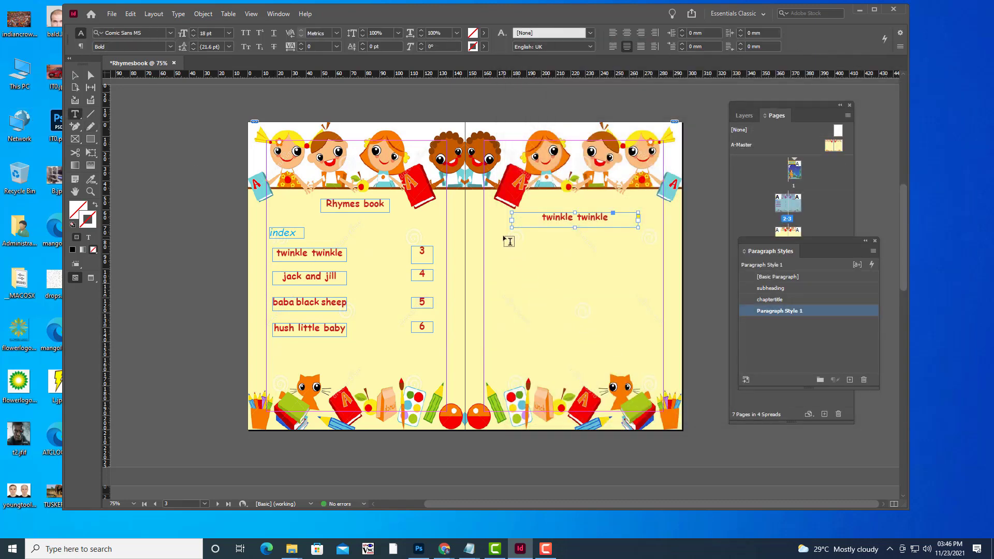
drag(503, 236, 646, 371)
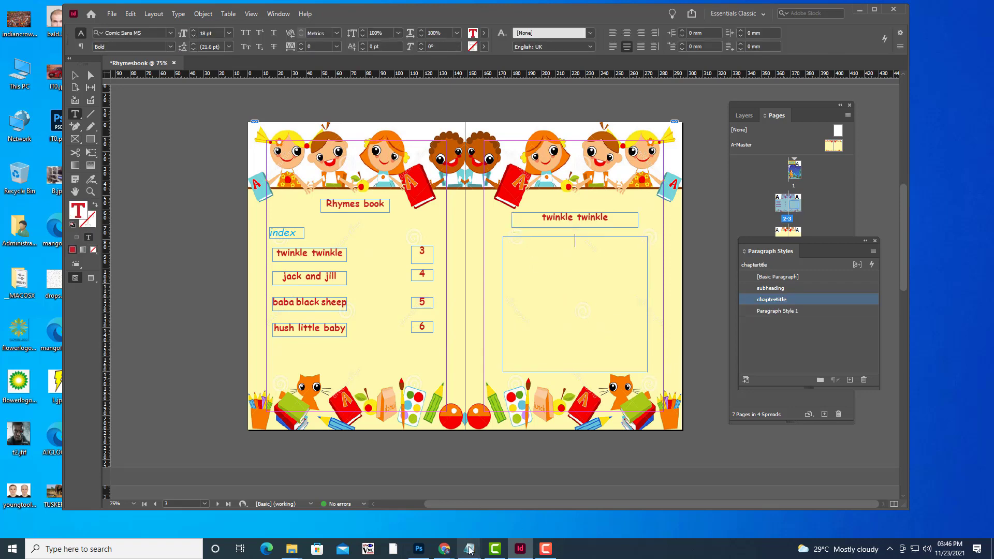
mouse_move(469, 550)
click(720, 505)
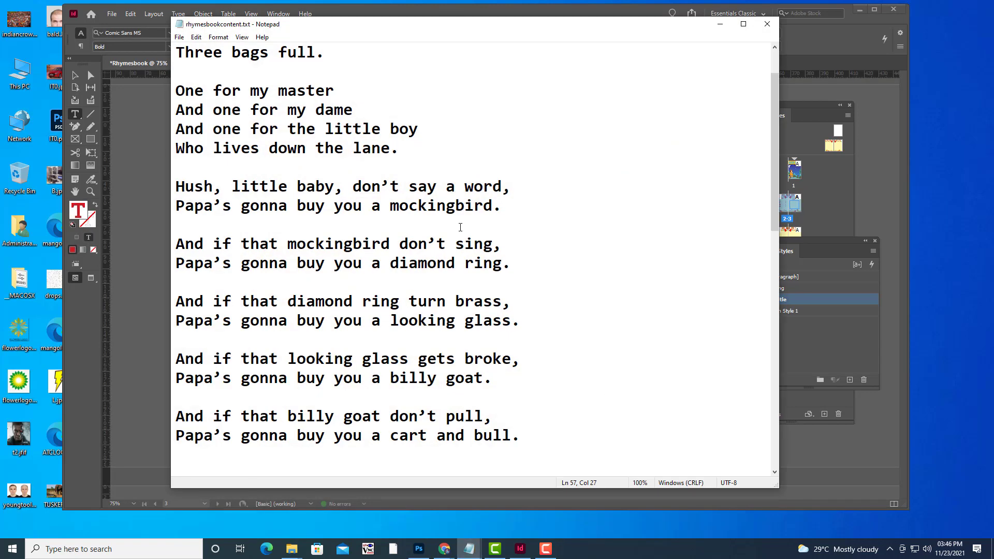
scroll(460, 227, up, 1)
scroll(460, 227, down, 12)
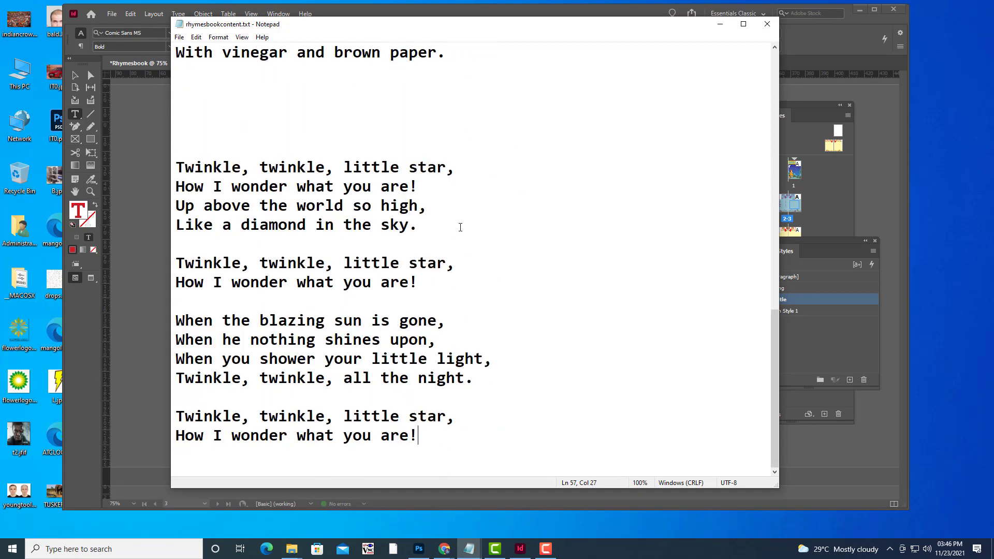
drag(176, 164, 492, 434)
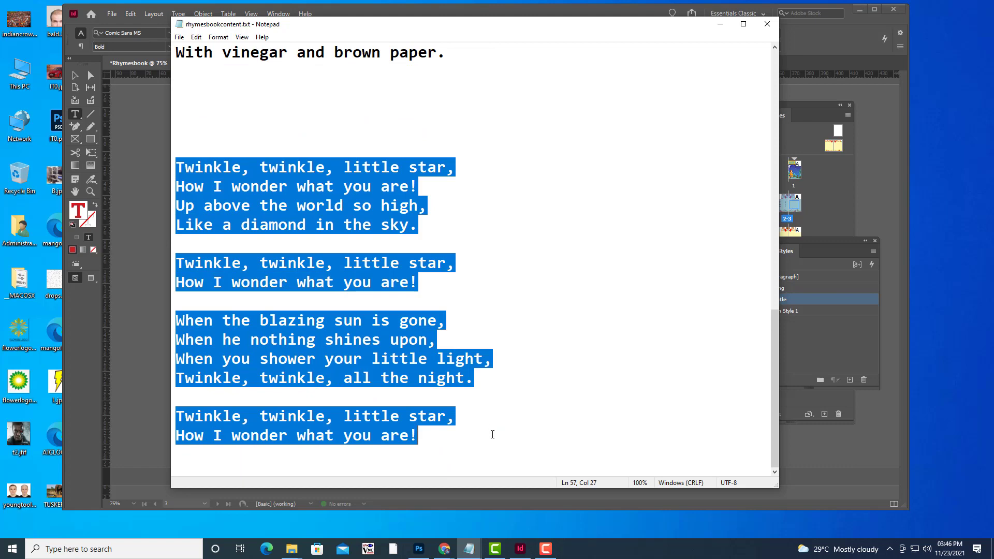
right_click(380, 324)
click(401, 357)
click(720, 24)
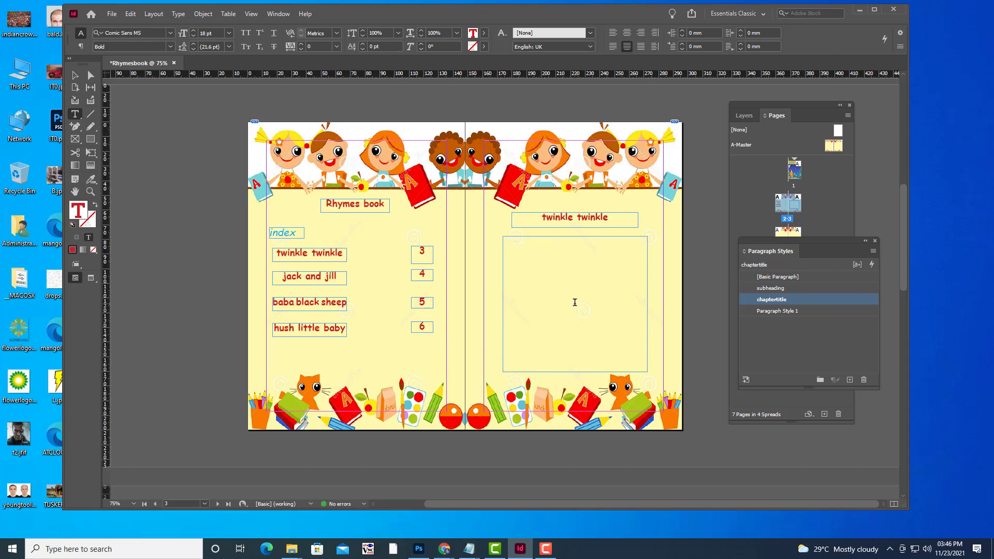
key(ctrl+v)
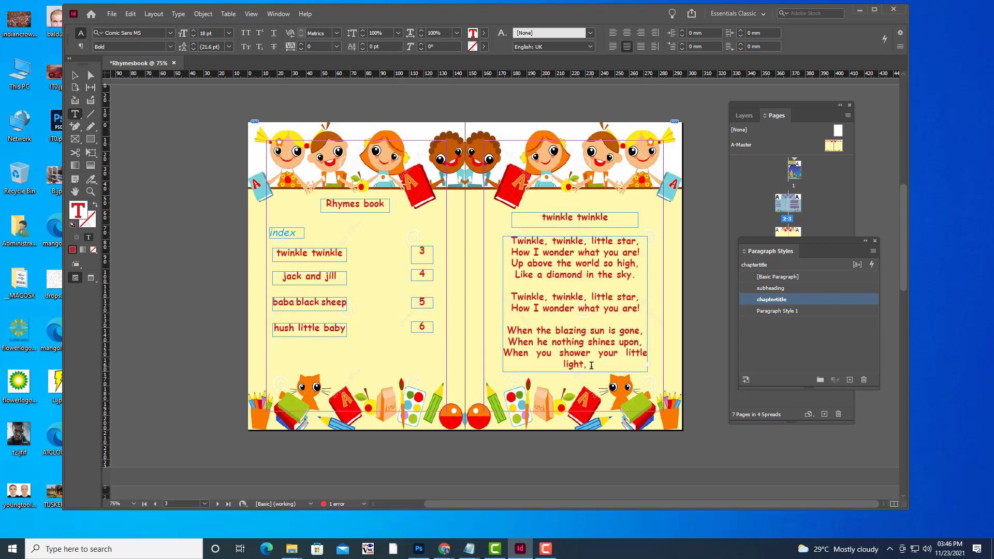
Select the displayed rhyme lines on page 3 and create a paragraph style named poemstyle for them
drag(590, 365, 497, 239)
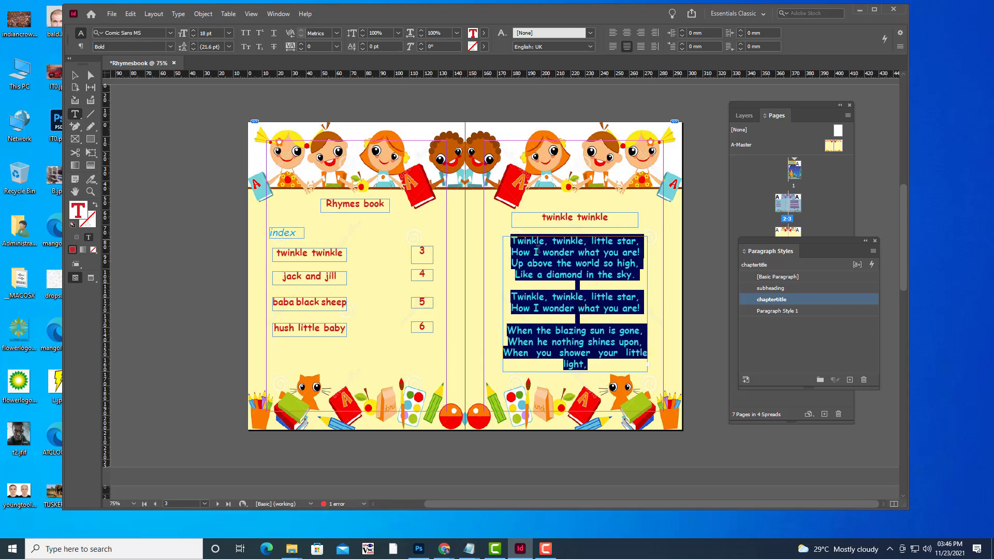
click(849, 379)
double_click(817, 310)
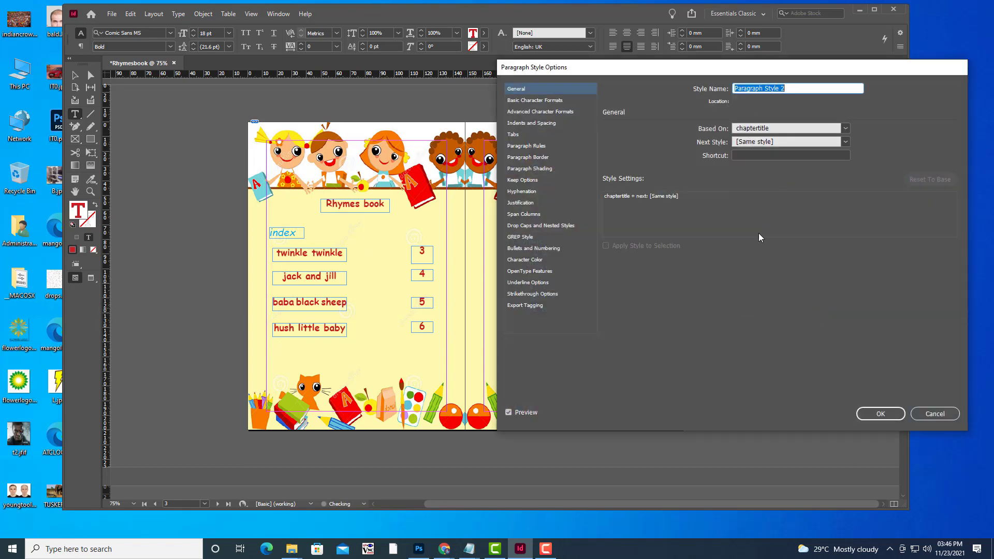
drag(757, 71, 791, 116)
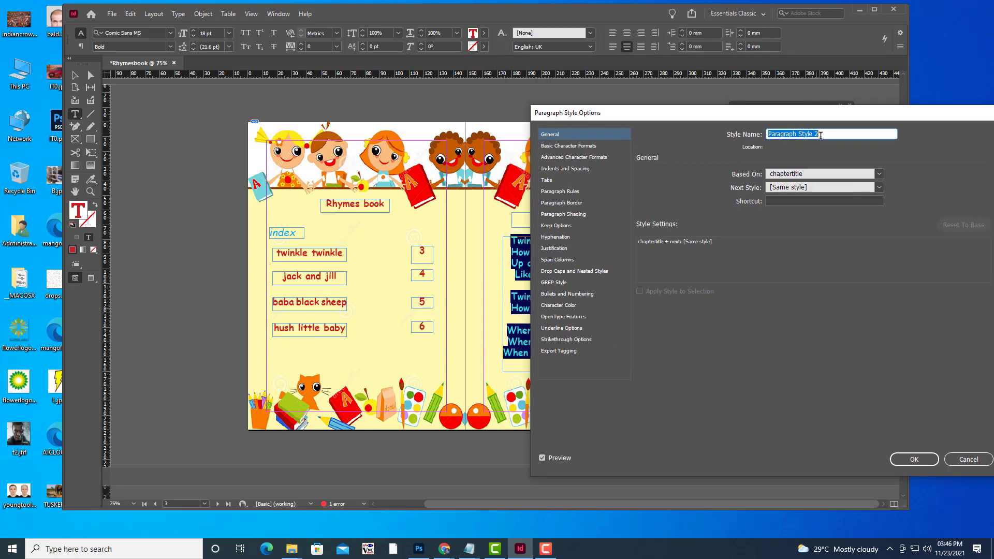
text(poemstyle)
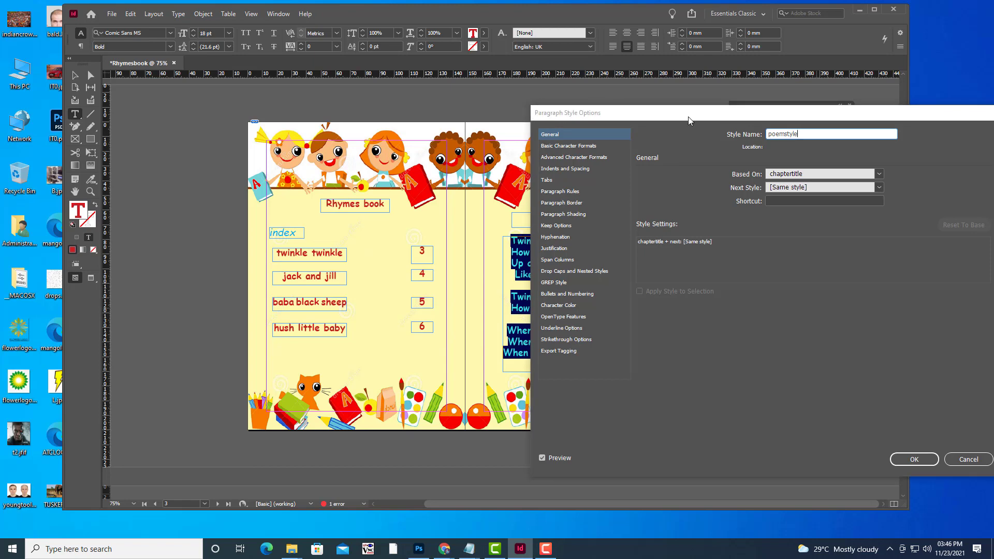
Reduce the font size of poemstyle to 10 pt while keeping the rhyme in view
drag(683, 117, 858, 115)
click(777, 145)
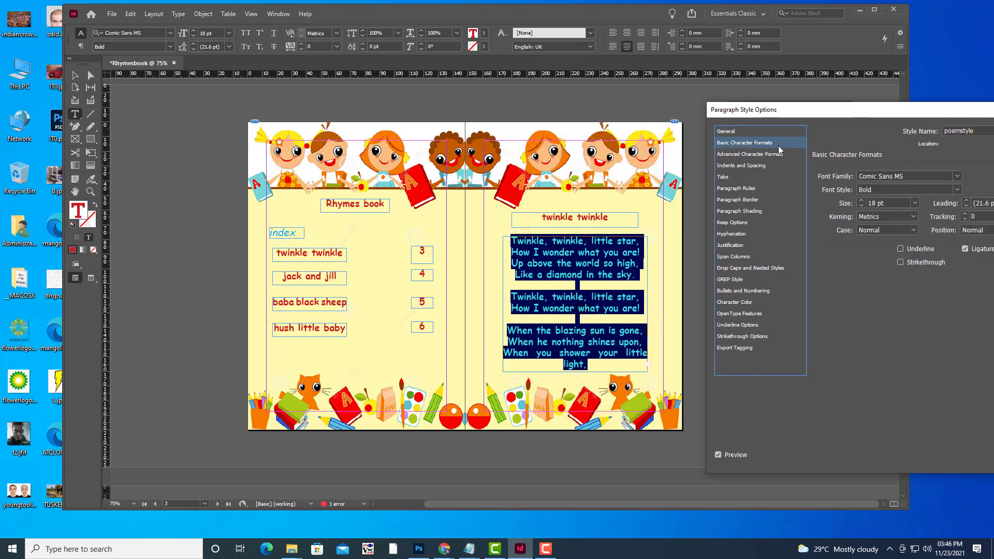
click(879, 204)
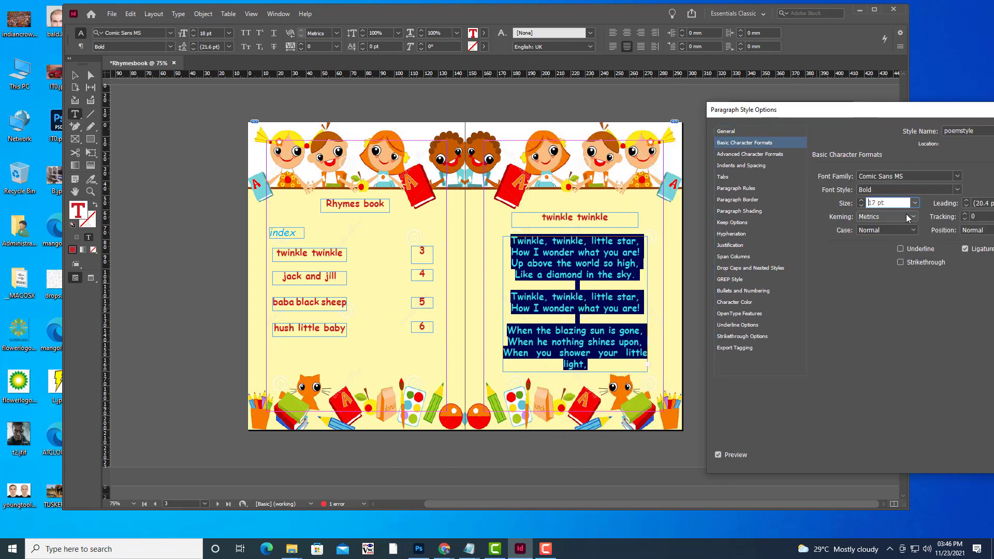
key(Down)
key(Down)
key(Down)
key(Down)
key(Down)
key(Down)
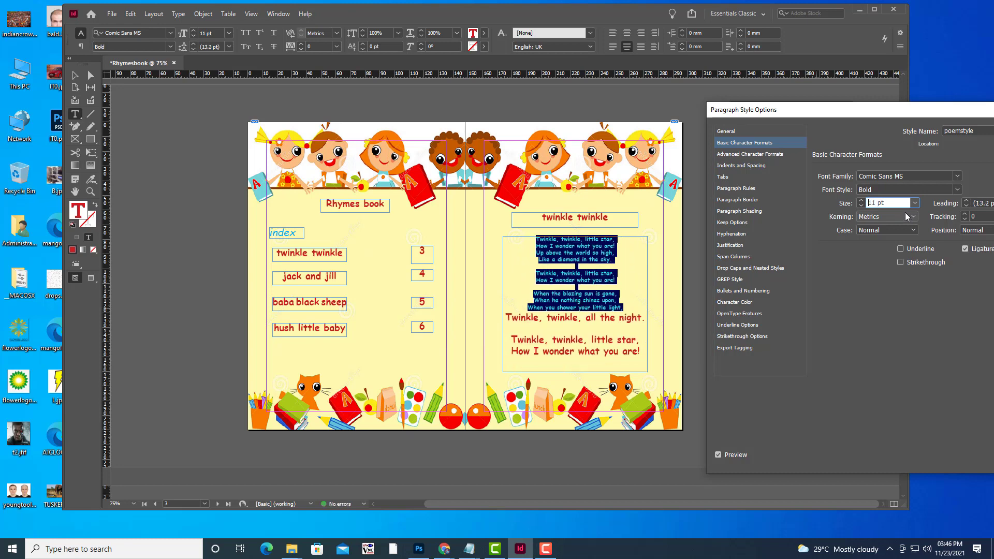
key(Down)
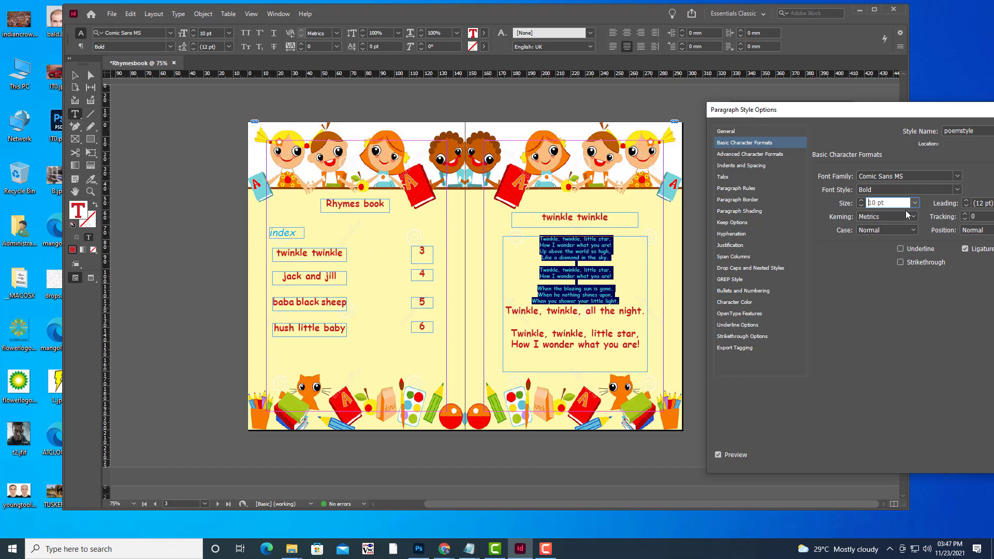
Change the font family of poemstyle to Chiller
drag(823, 109, 762, 100)
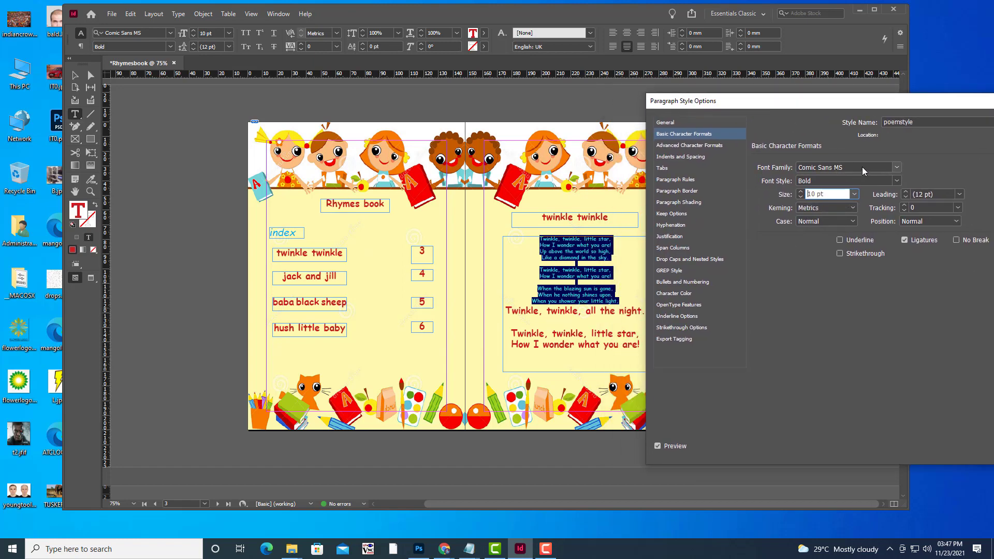
click(896, 167)
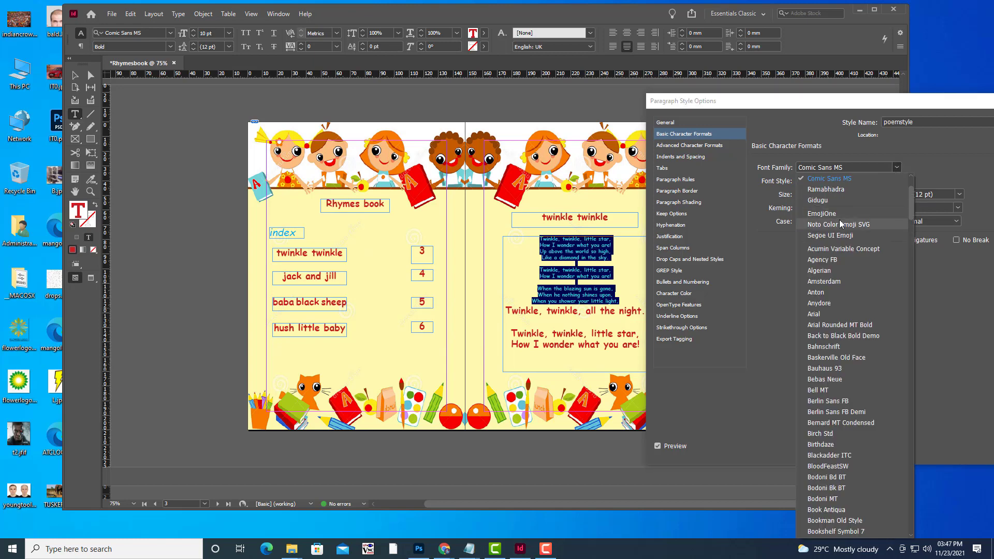
scroll(850, 407, down, 5)
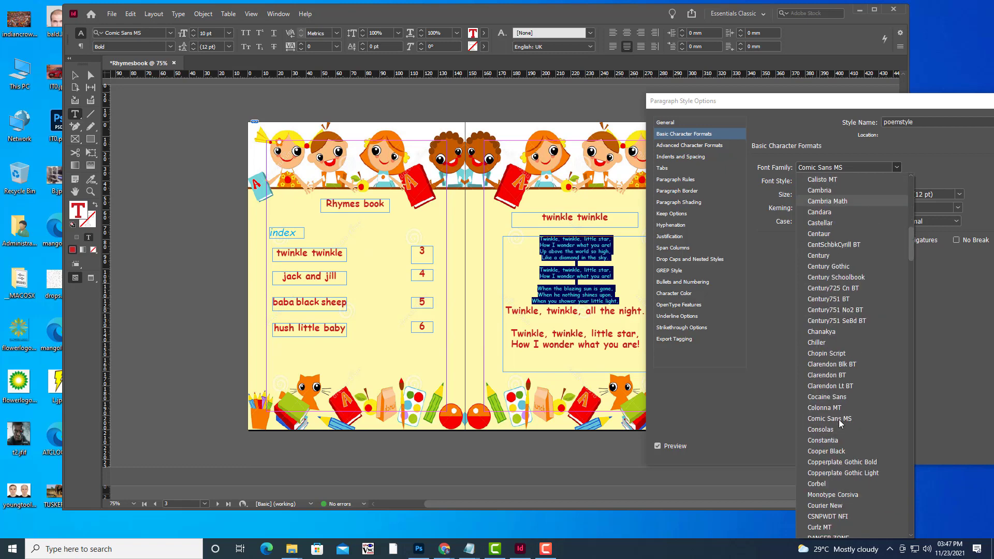
scroll(836, 443, down, 5)
click(825, 342)
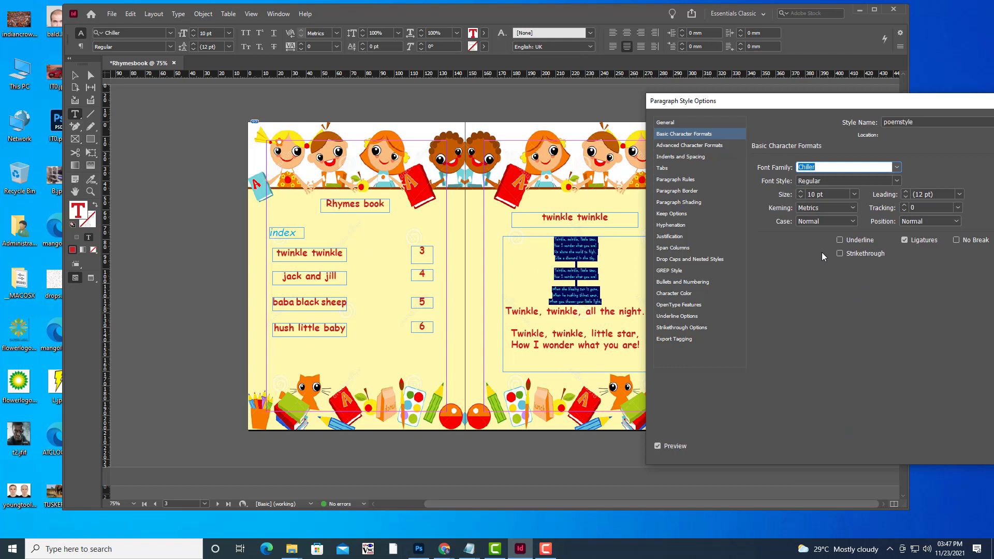
Increase the font size of poemstyle to 18 pt
click(813, 194)
key(Up)
key(Up)
key(Up)
key(Up)
key(Up)
key(Up)
key(Up)
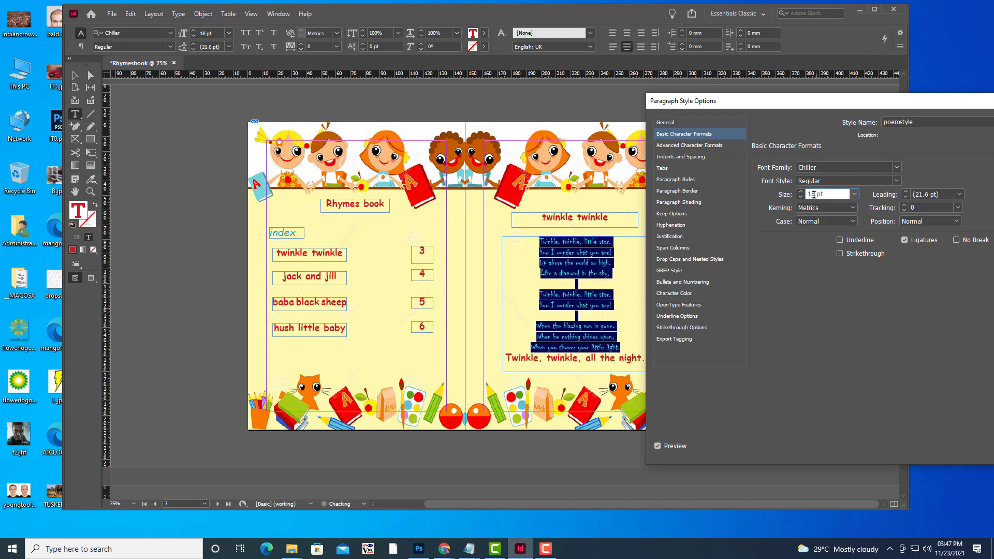
Try Gigi as the font family of poemstyle
click(893, 181)
click(896, 167)
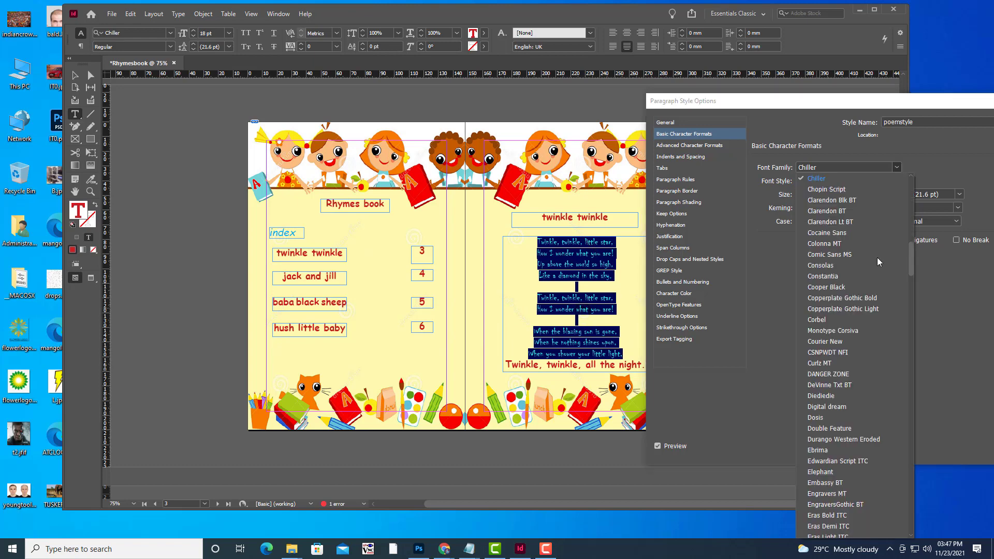
scroll(865, 385, down, 10)
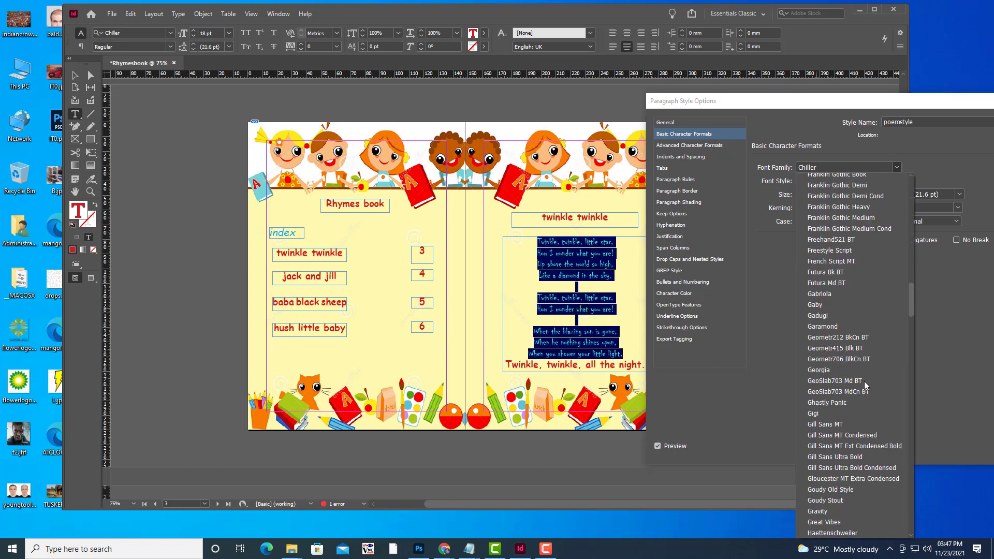
click(847, 414)
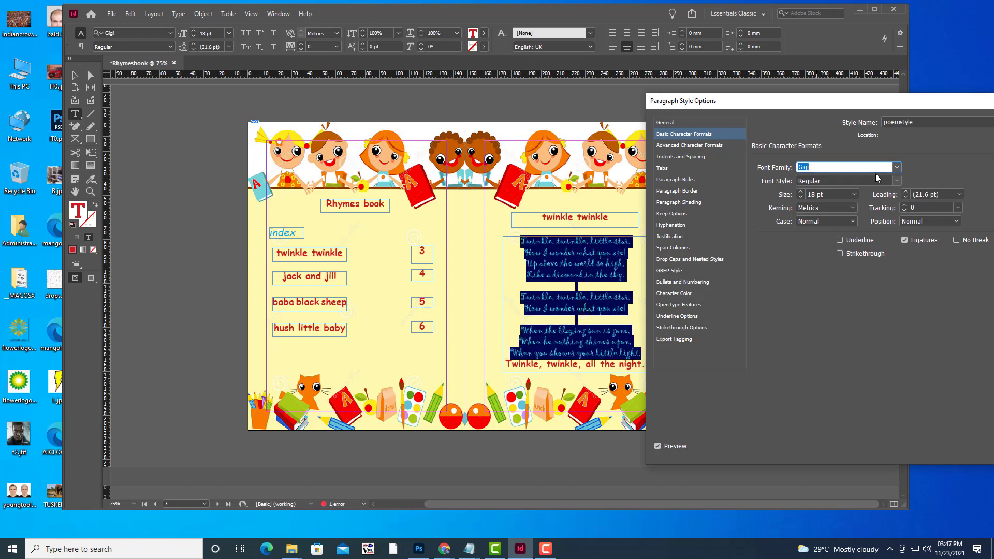
Set the font family of poemstyle to Great Vibes and save the style
click(897, 169)
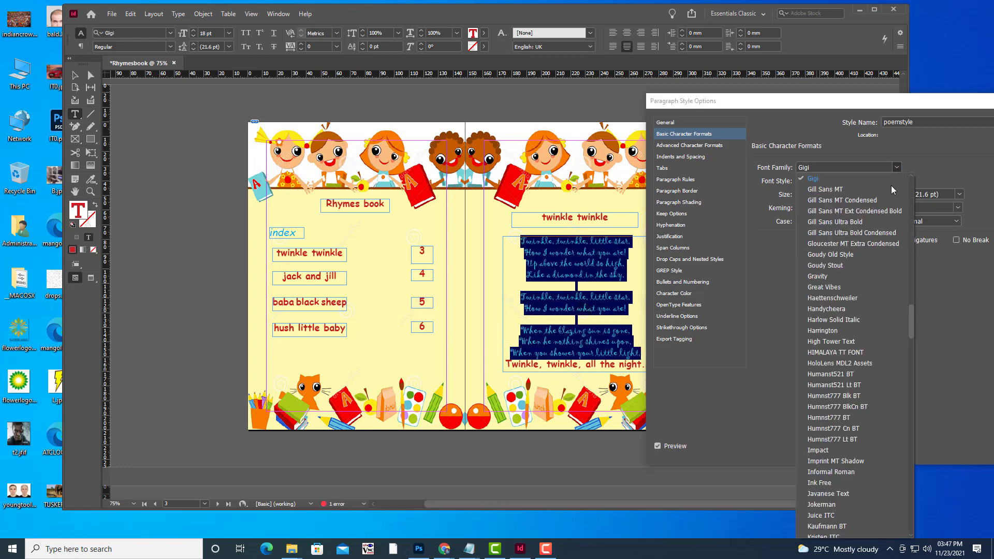
click(841, 286)
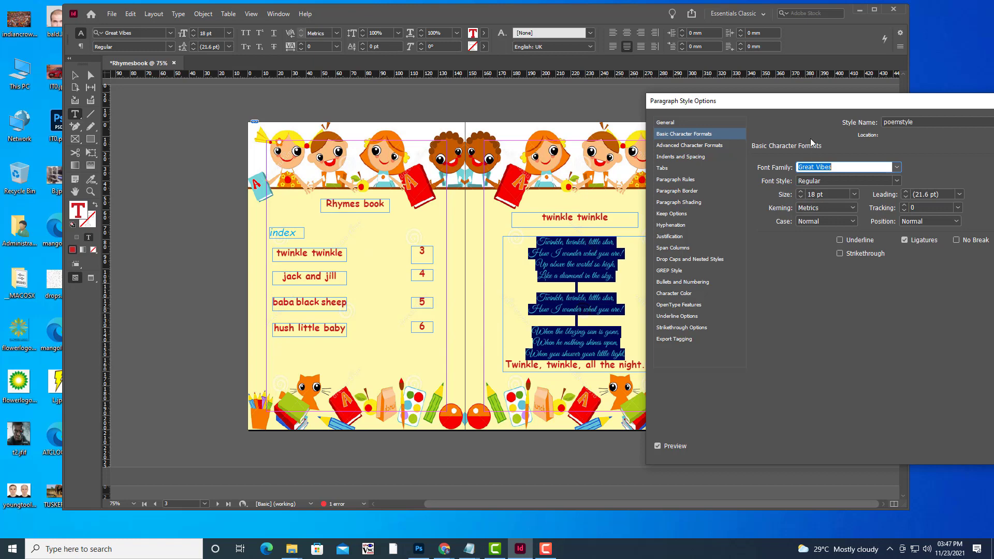
drag(805, 105, 653, 85)
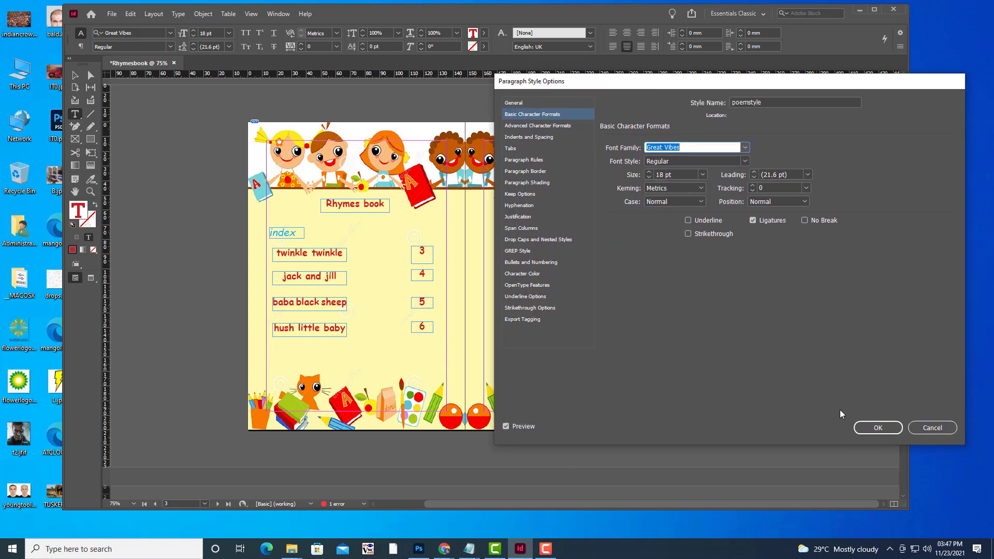
click(866, 431)
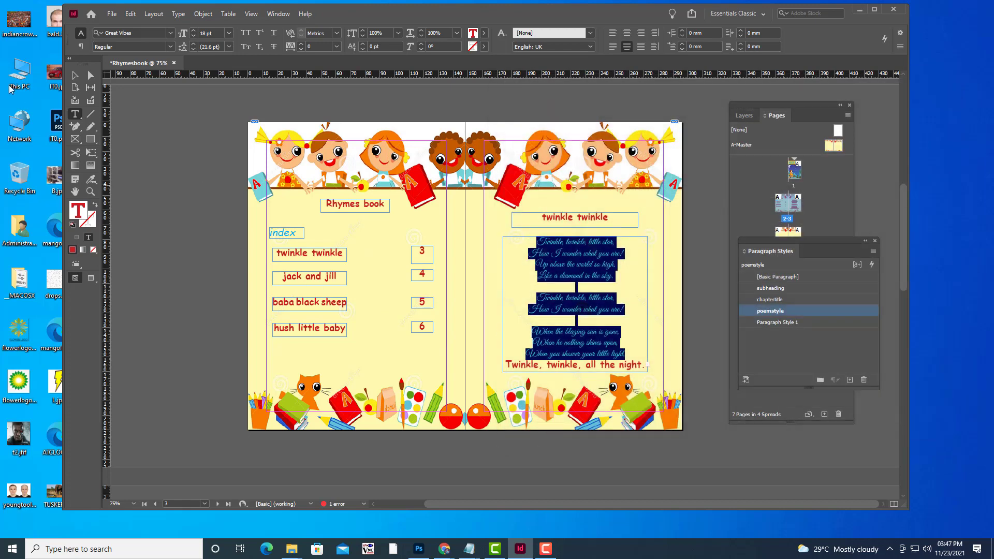
Delete the text frame containing the twinkle twinkle rhyme below the page 3 heading
click(75, 75)
click(175, 138)
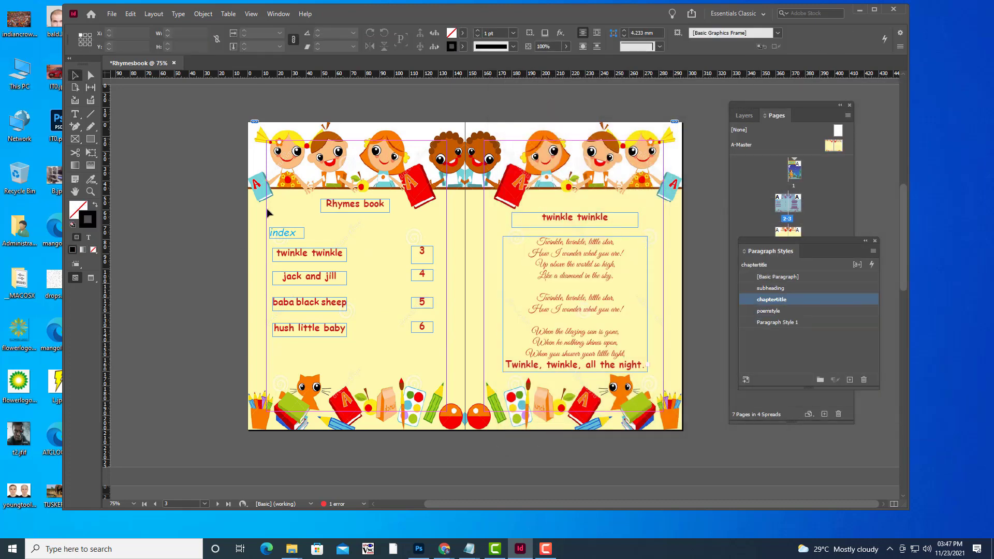
click(591, 274)
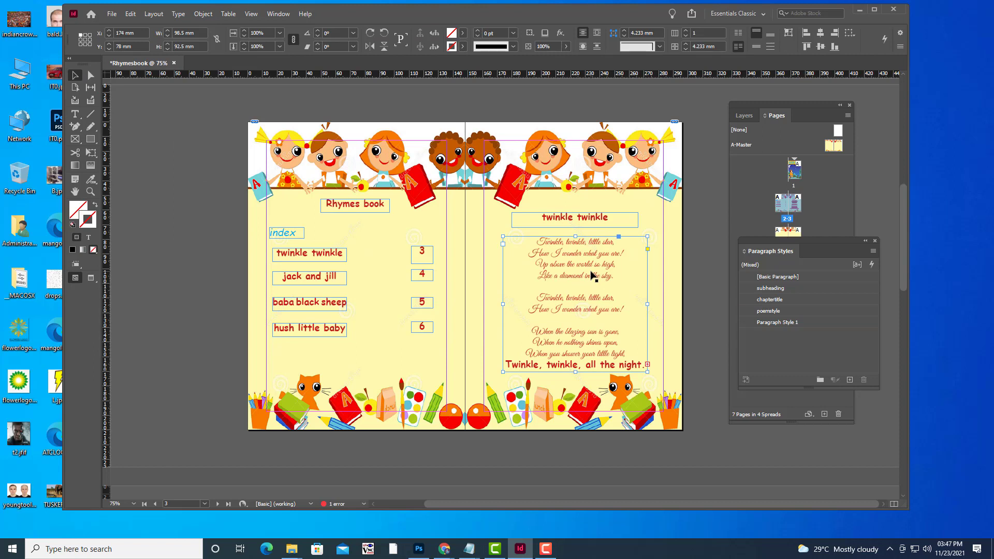
key(Delete)
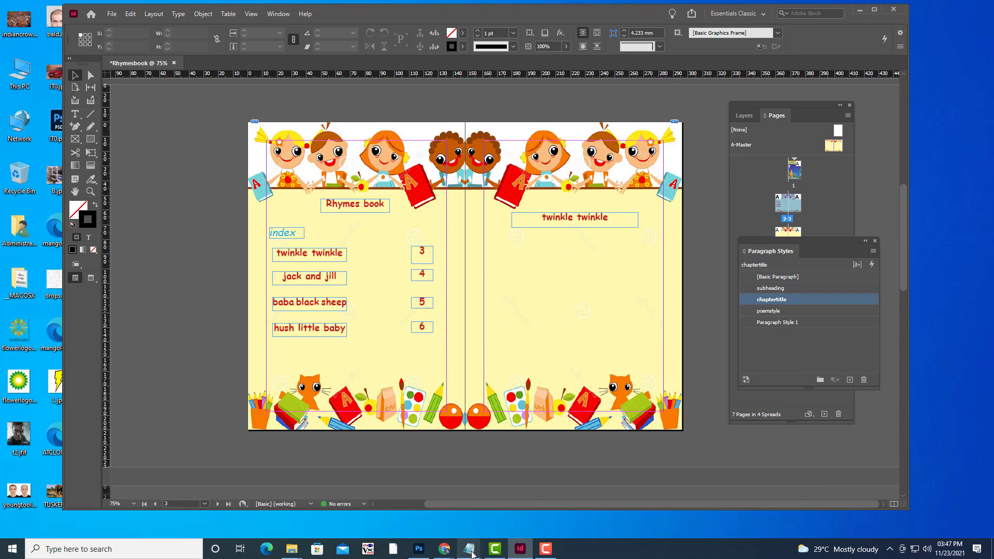
Draw a new text frame below the "twinkle twinkle" heading and paste the copied rhyme into it
click(75, 113)
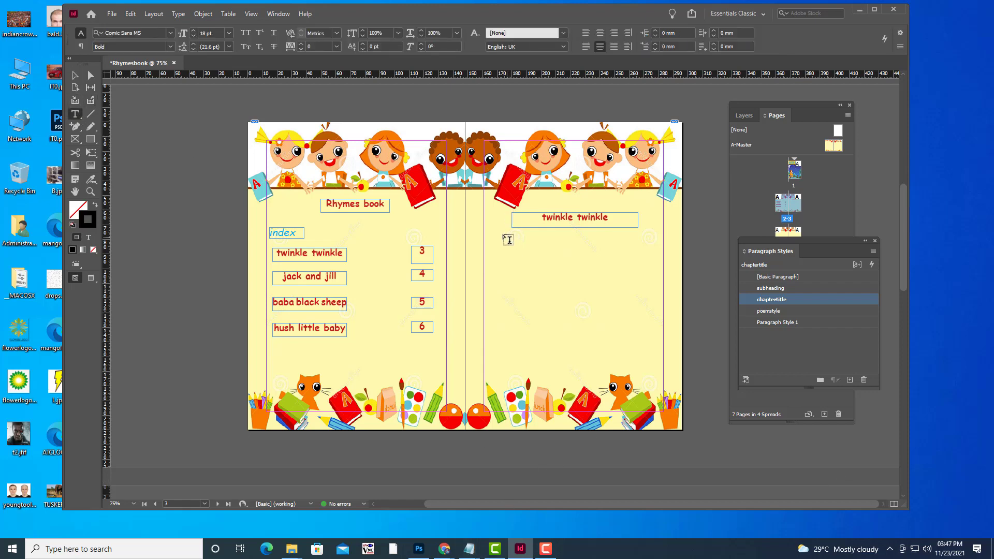
drag(540, 273, 649, 368)
key(ctrl+v)
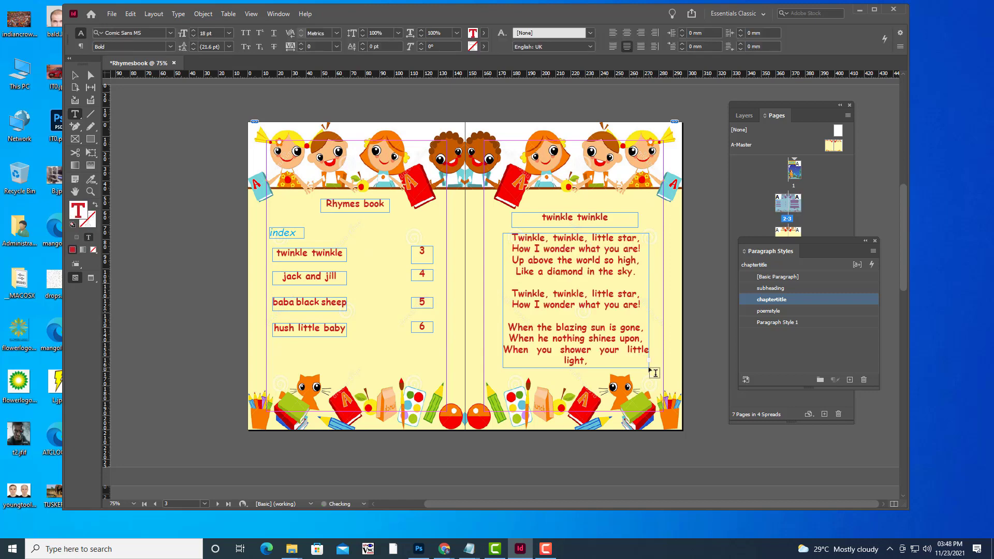
Try to apply poemstyle to the pasted twinkle twinkle rhyme, and clear all the text from its frame
click(790, 311)
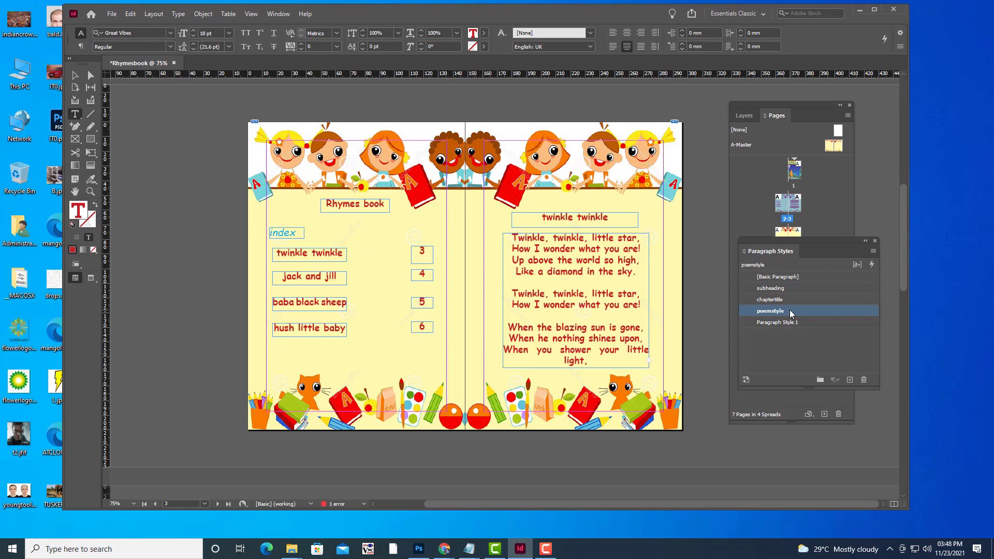
click(623, 295)
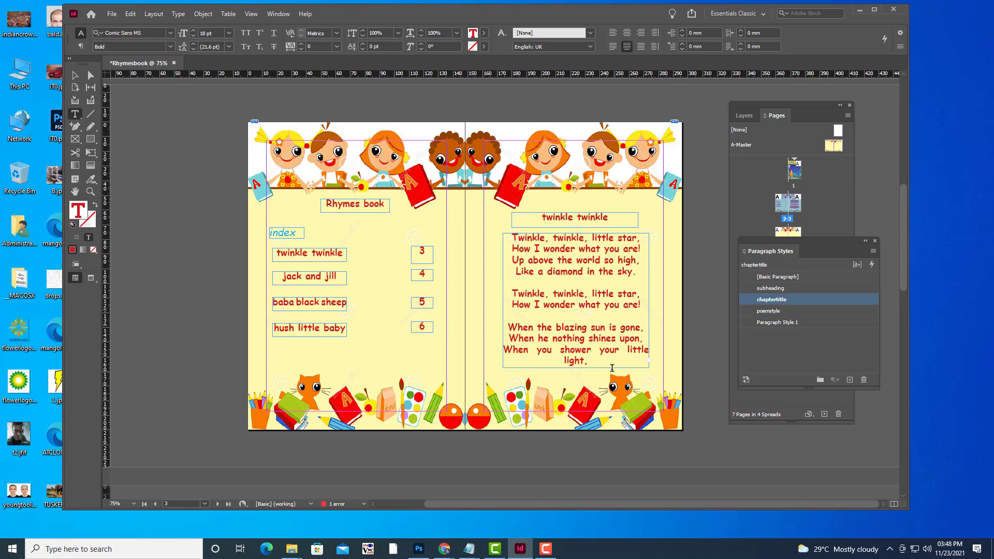
drag(612, 368, 479, 237)
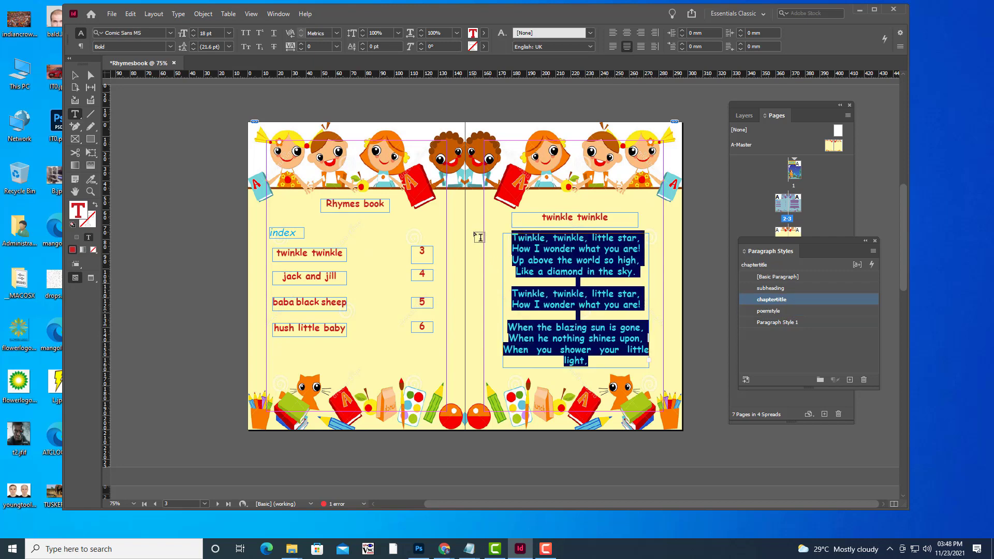
text(Twinkle, twinkle, all the night.  Twinkle, twinkle, little star, How I wonder what you are!)
key(ctrl+a)
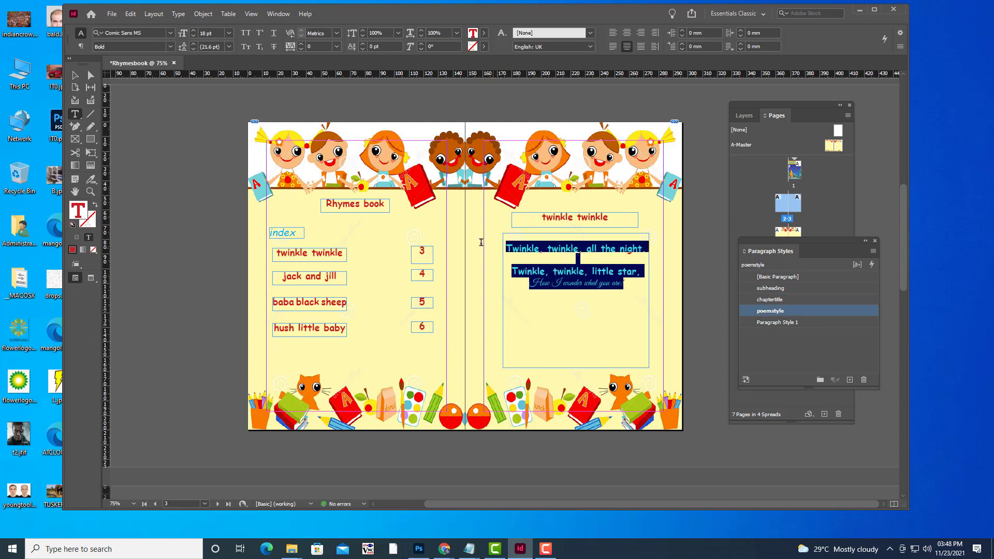
key(BackSpace)
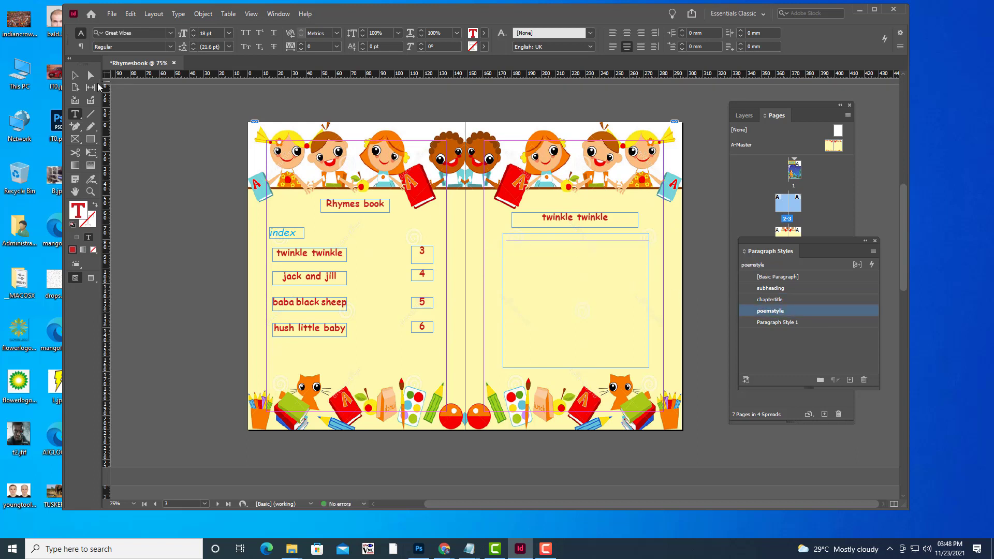
click(75, 75)
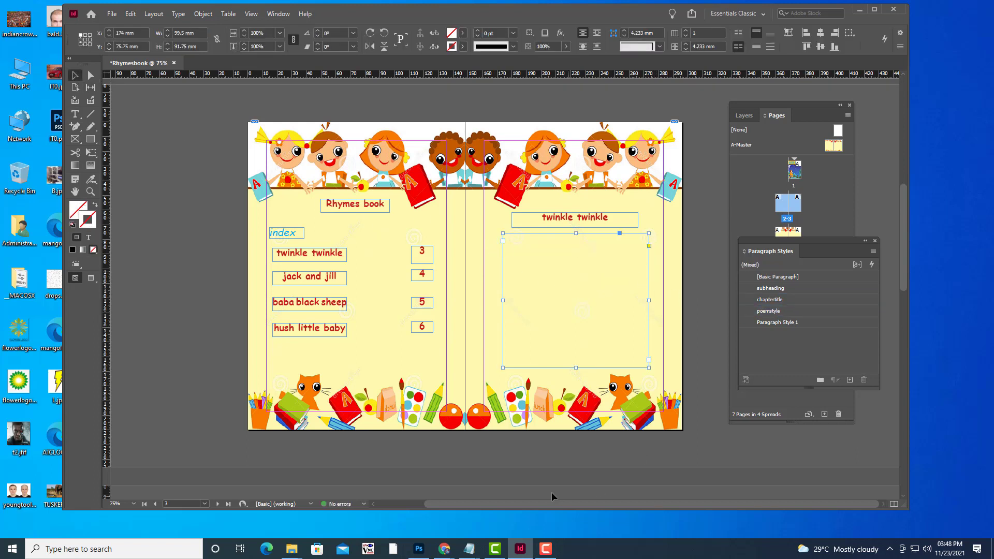
Switch to rhymesbookcontent.txt in Notepad, copy the full twinkle twinkle rhyme again, and return to the layout
mouse_move(468, 548)
click(731, 512)
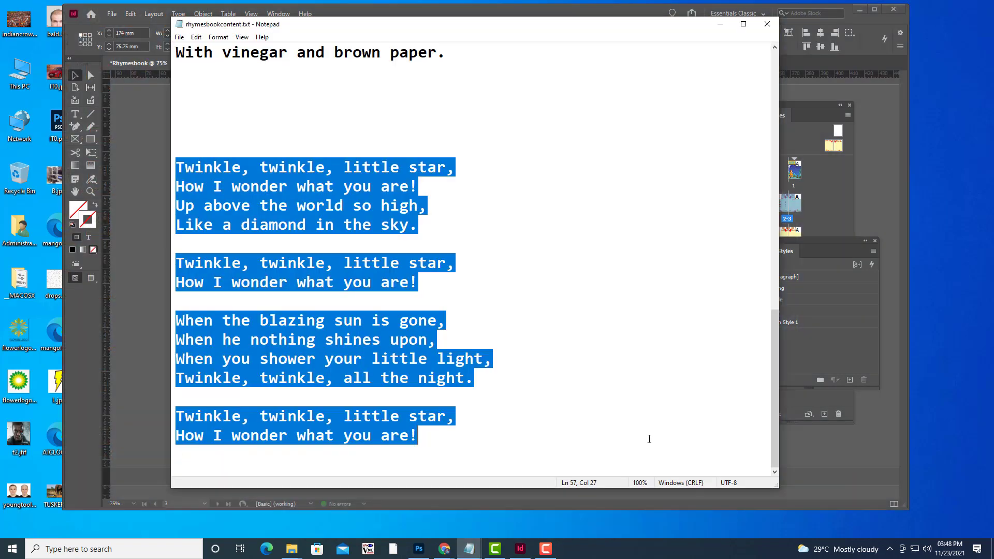
right_click(346, 176)
click(368, 207)
click(719, 28)
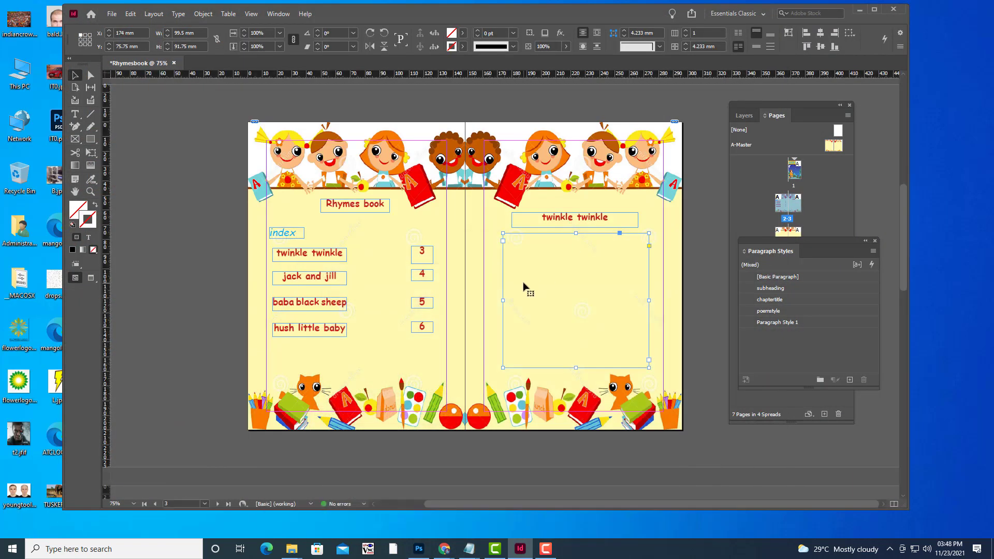
Replace the empty frame below the "twinkle twinkle" heading with a poemstyle text frame about 108 x 94 mm and paste the rhyme
click(792, 310)
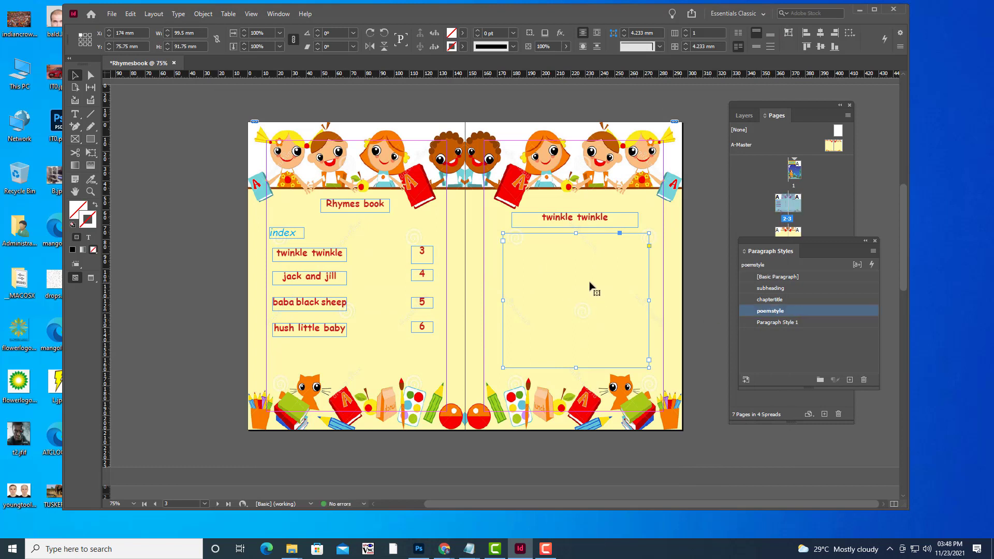
key(Delete)
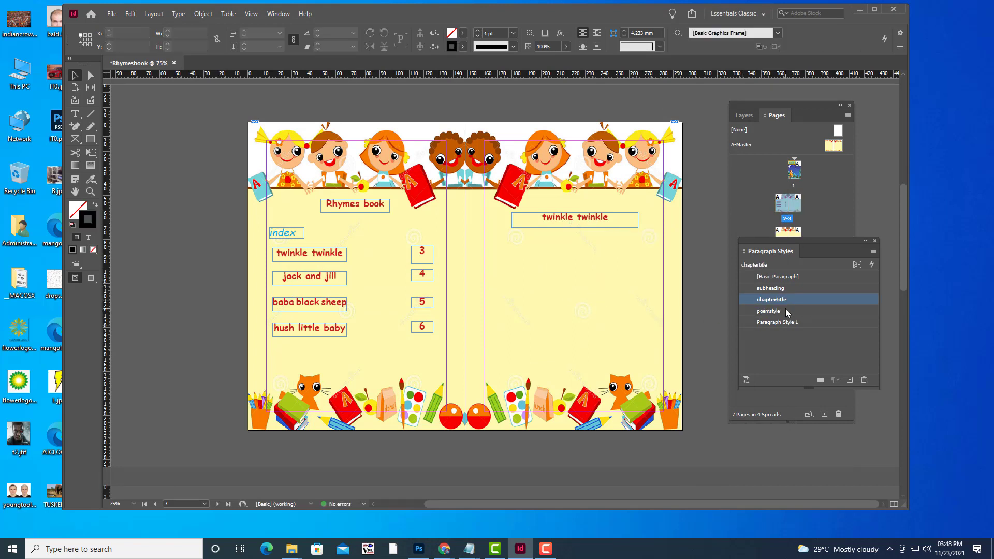
click(790, 312)
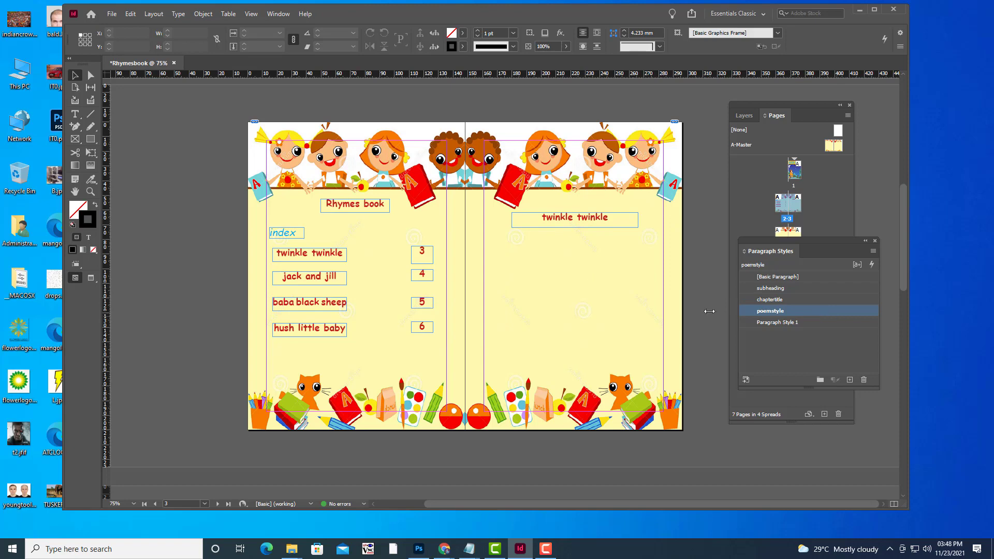
click(75, 114)
drag(494, 233, 652, 370)
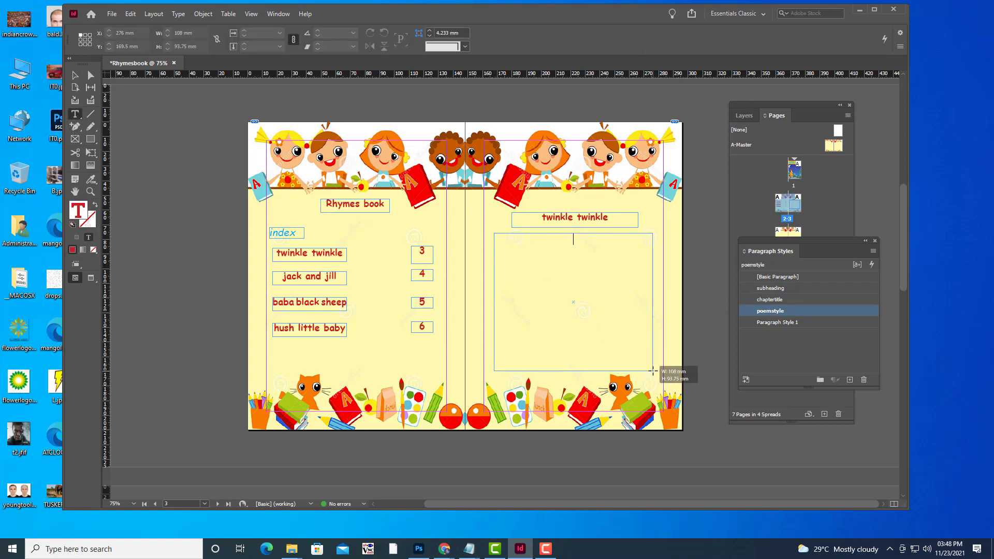
key(ctrl+v)
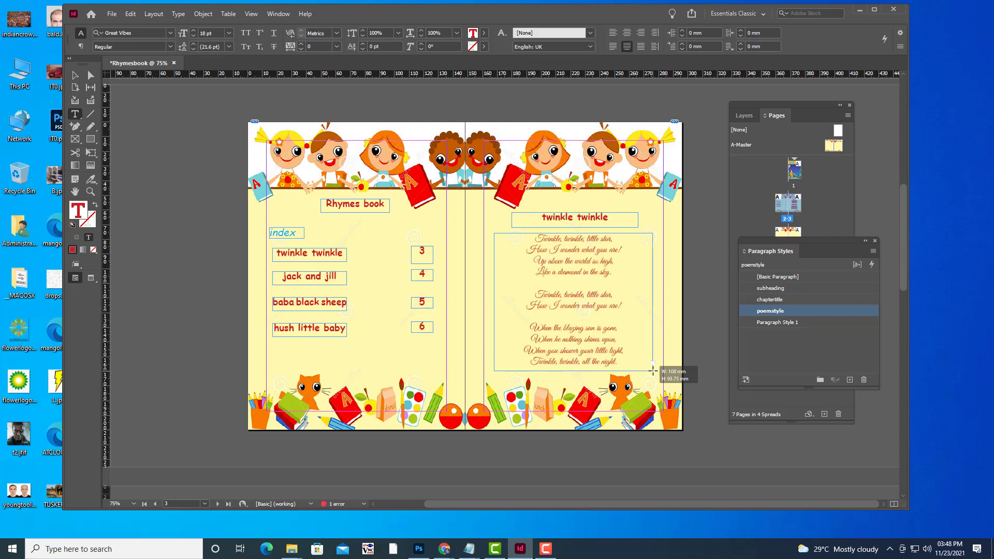
click(75, 75)
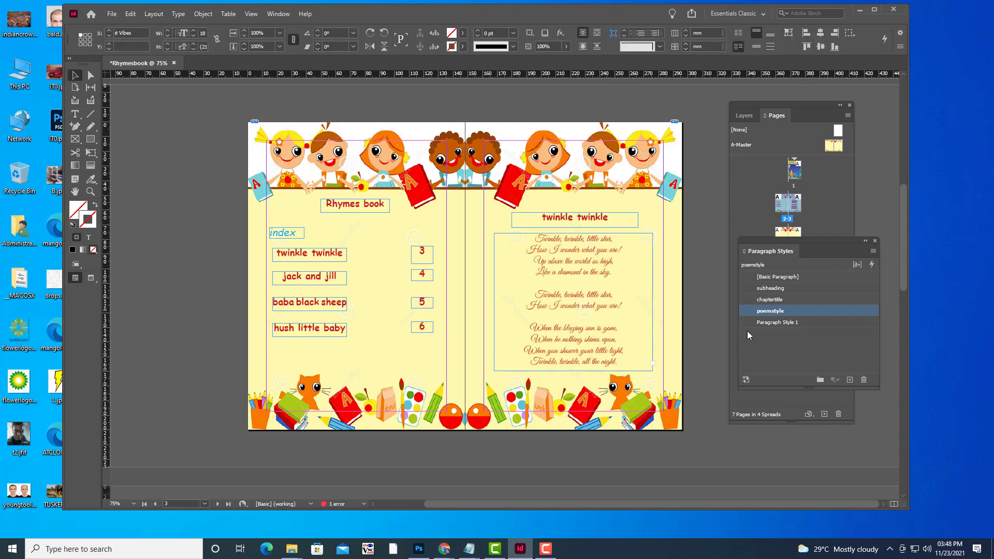
Set the font size of poemstyle to 14 pt and save the style
double_click(810, 310)
drag(695, 91, 865, 107)
click(704, 131)
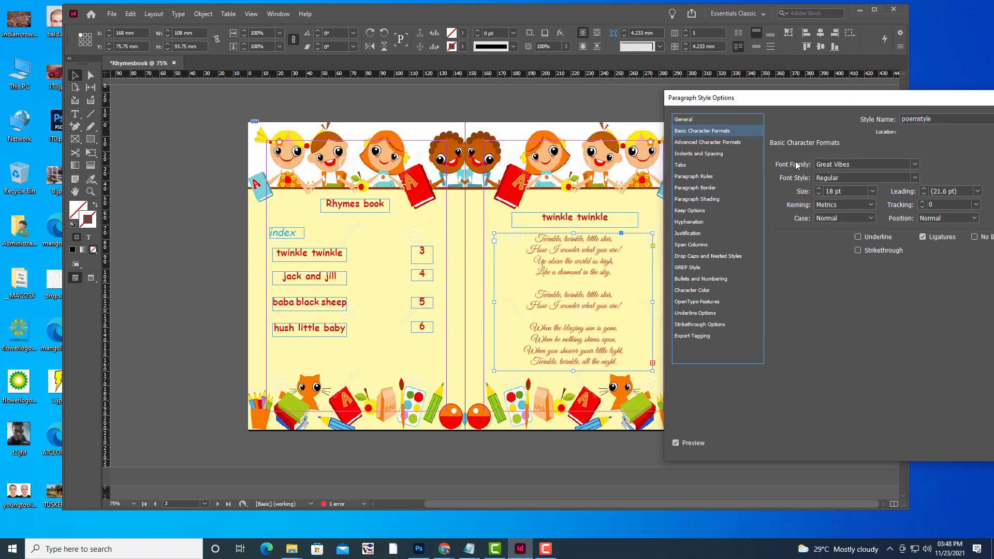
click(829, 190)
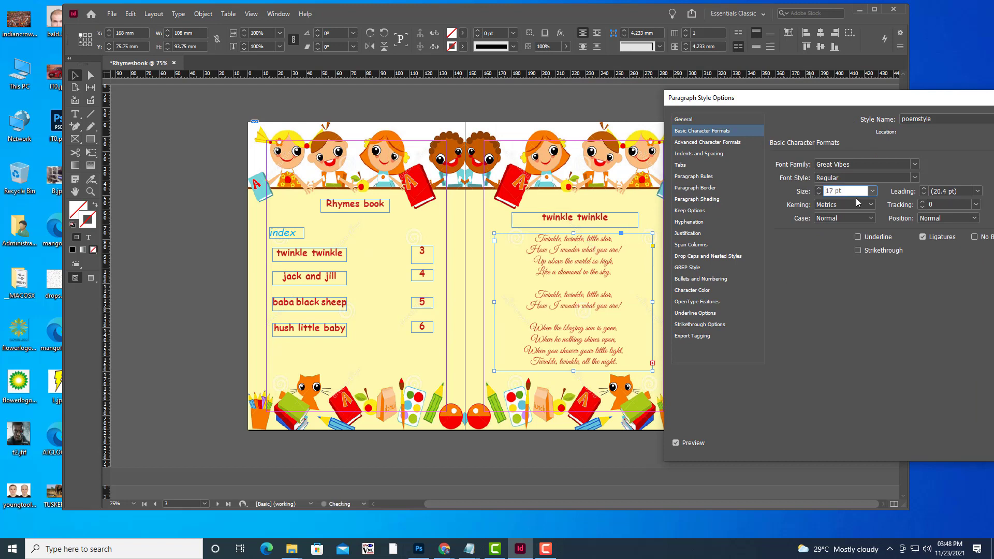
key(Down)
key(Down)
key(Down)
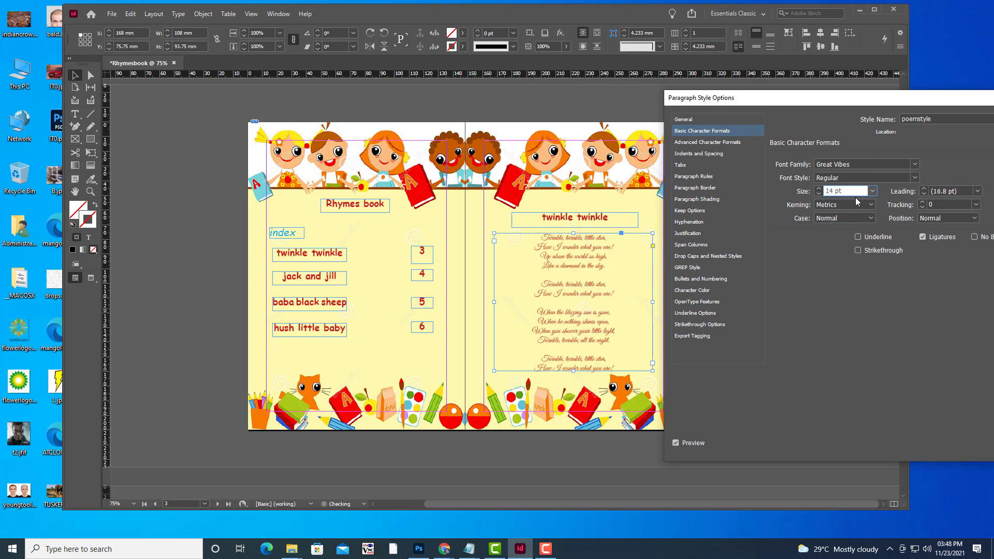
key(Down)
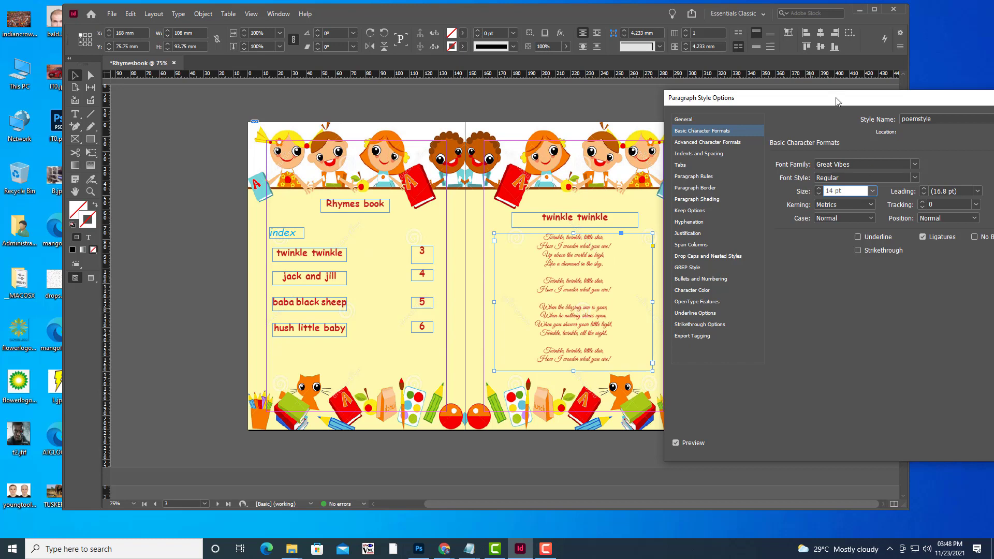
drag(837, 101, 683, 80)
click(899, 422)
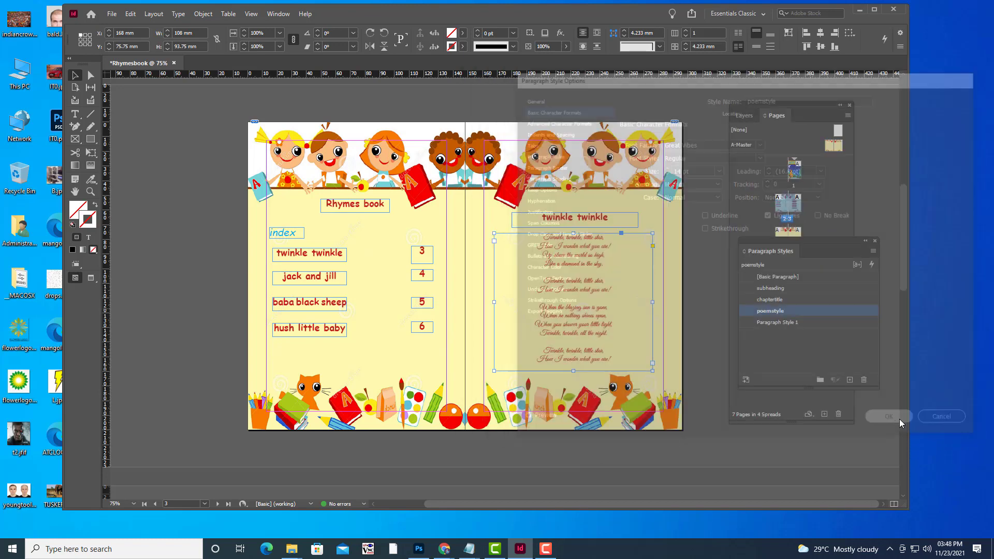
click(697, 271)
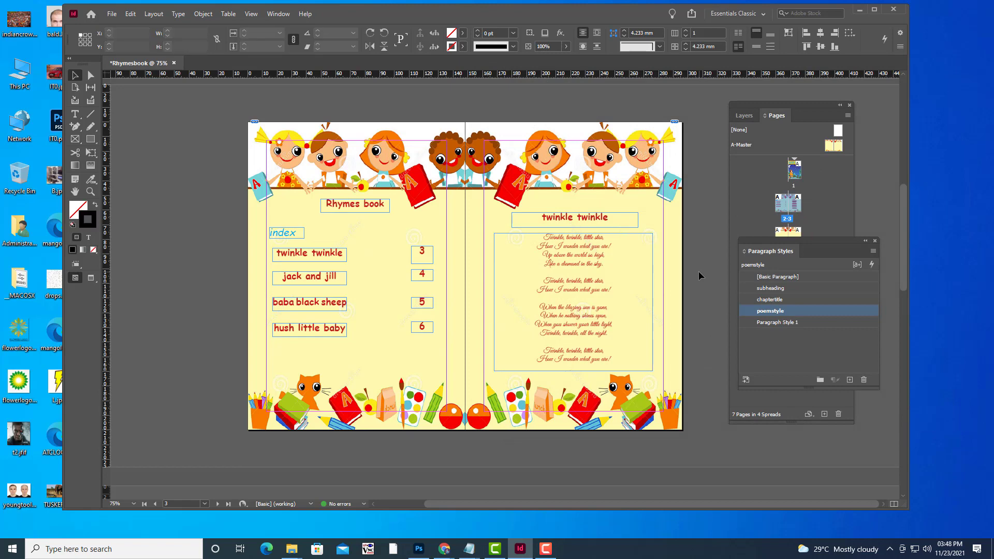
Draw a heading text frame below the children illustration on page 4 and enter "jack and jill" in the chaptertitle style
scroll(698, 271, down, 3)
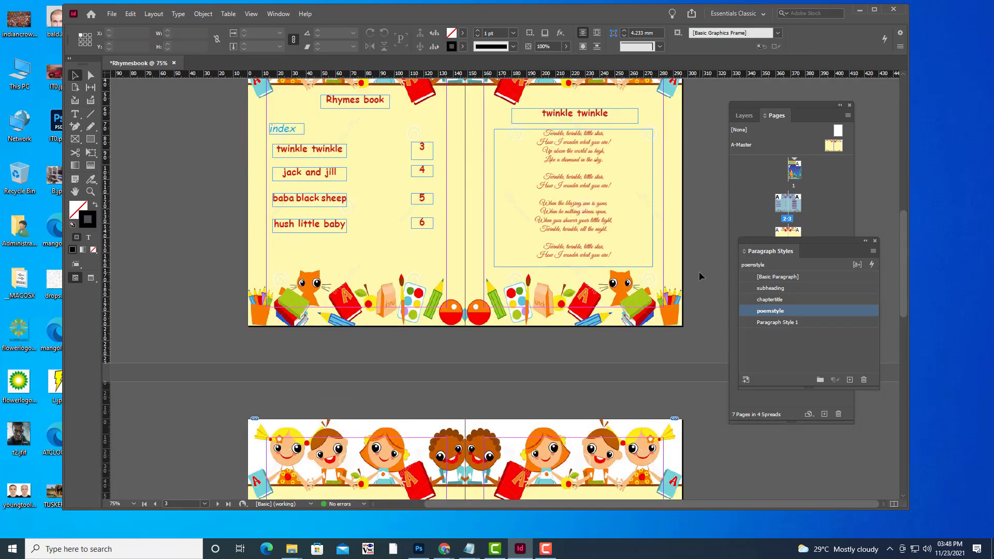
scroll(698, 276, down, 3)
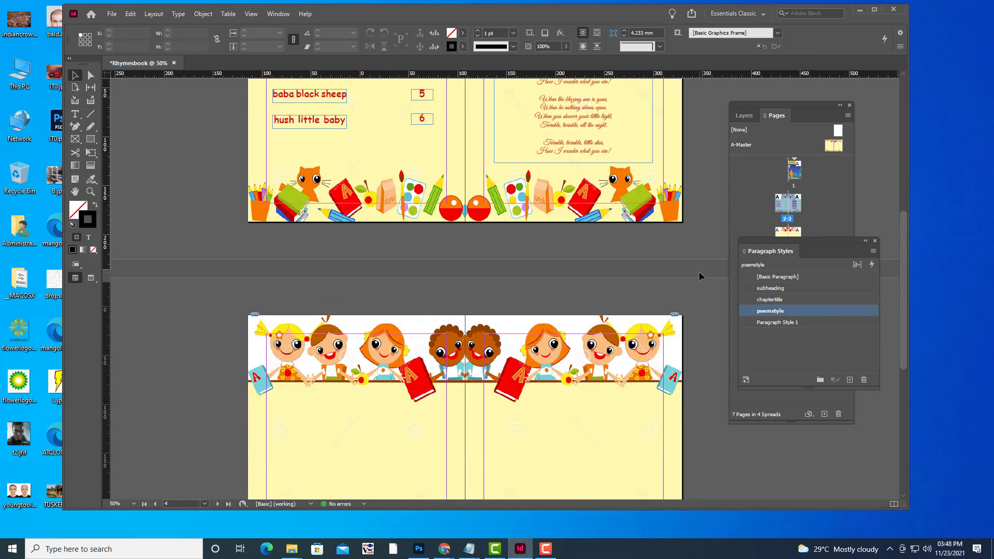
scroll(698, 271, down, 1)
scroll(697, 271, down, 3)
scroll(698, 271, up, 2)
scroll(698, 276, up, 1)
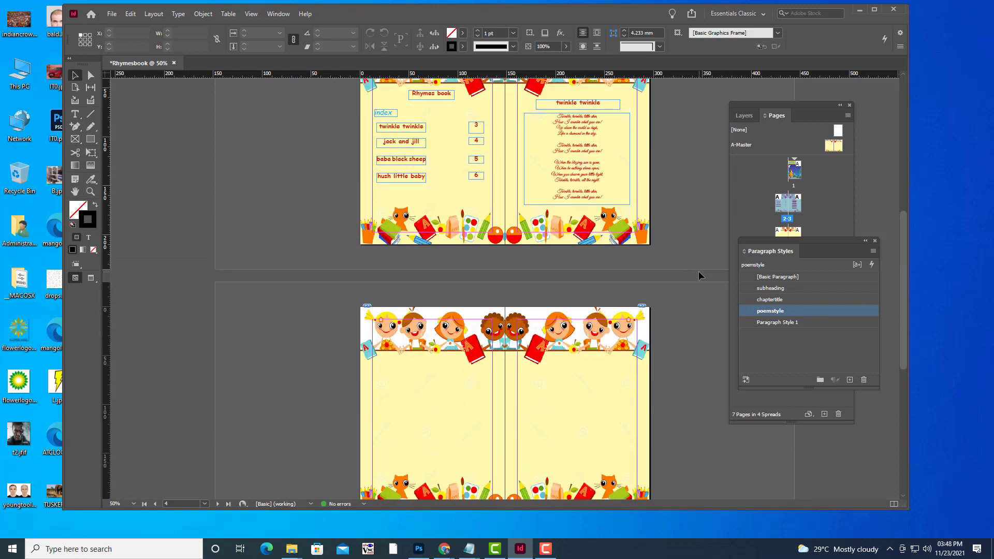
scroll(509, 272, down, 2)
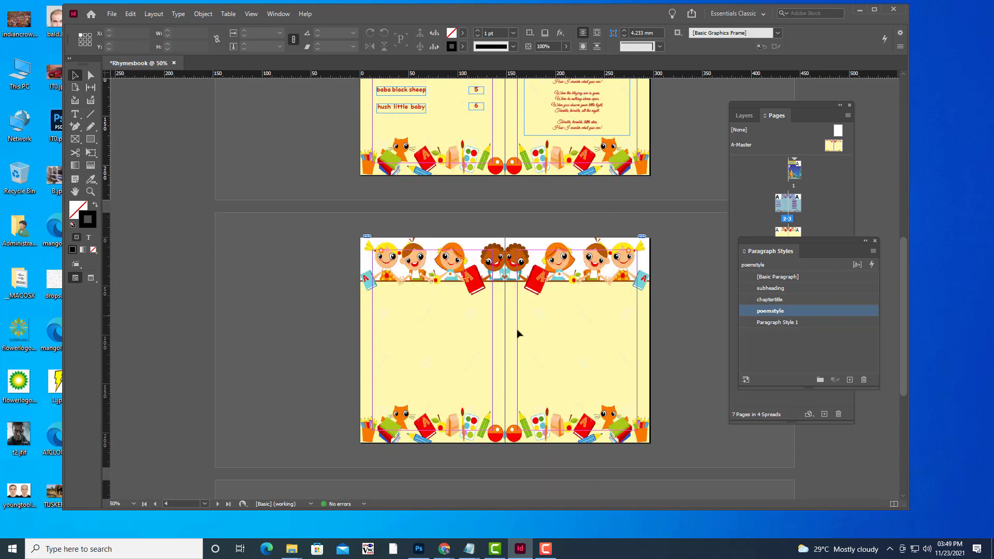
click(75, 114)
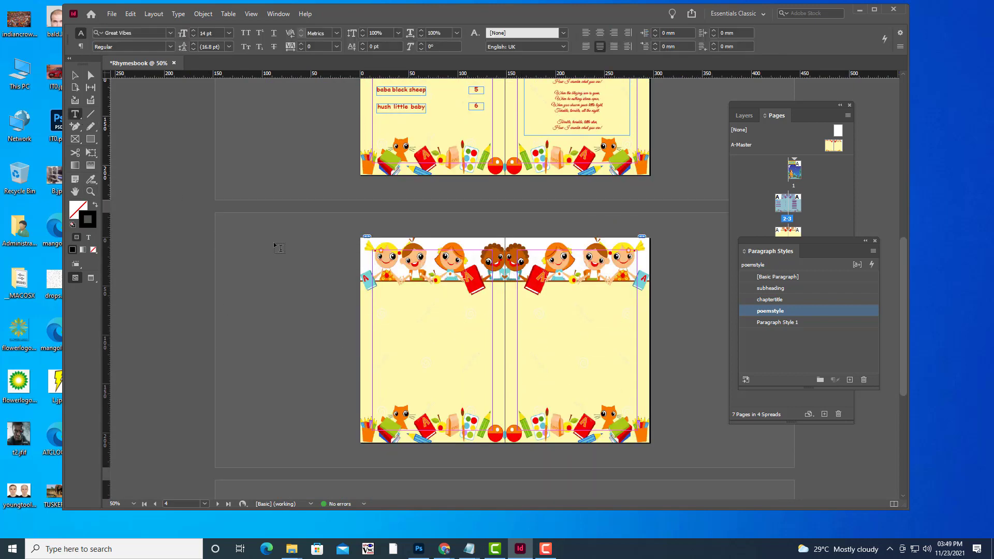
scroll(473, 324, up, 1)
scroll(473, 324, down, 2)
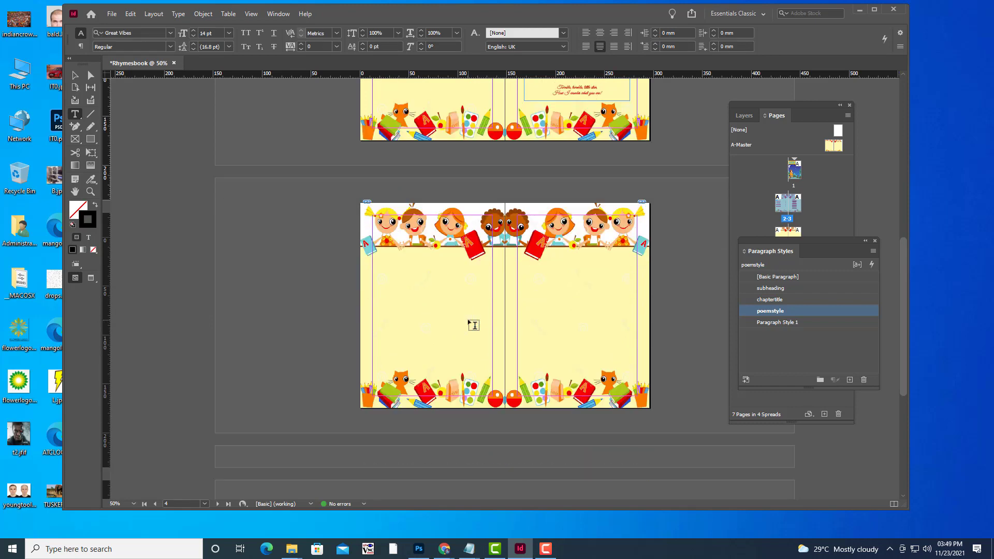
scroll(411, 292, up, 1)
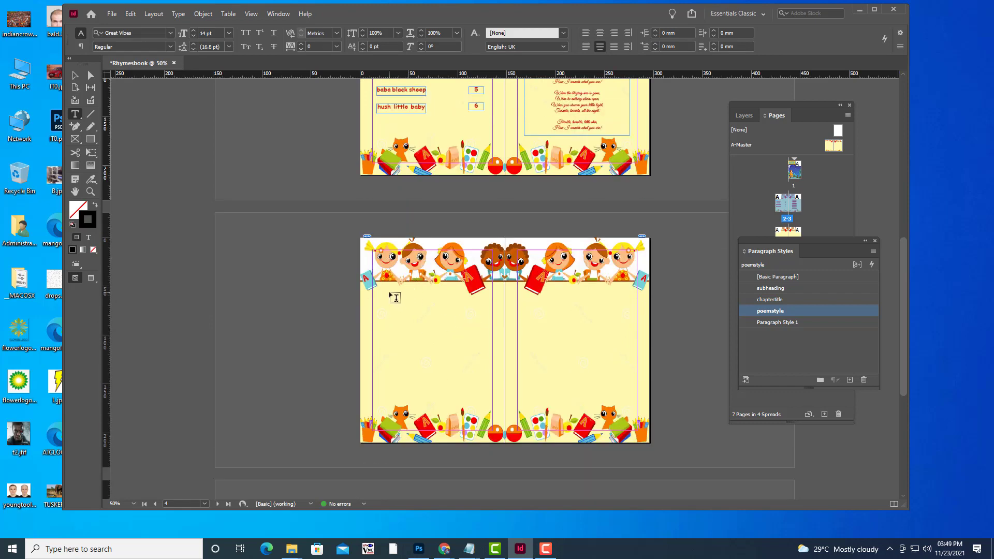
drag(389, 293, 466, 305)
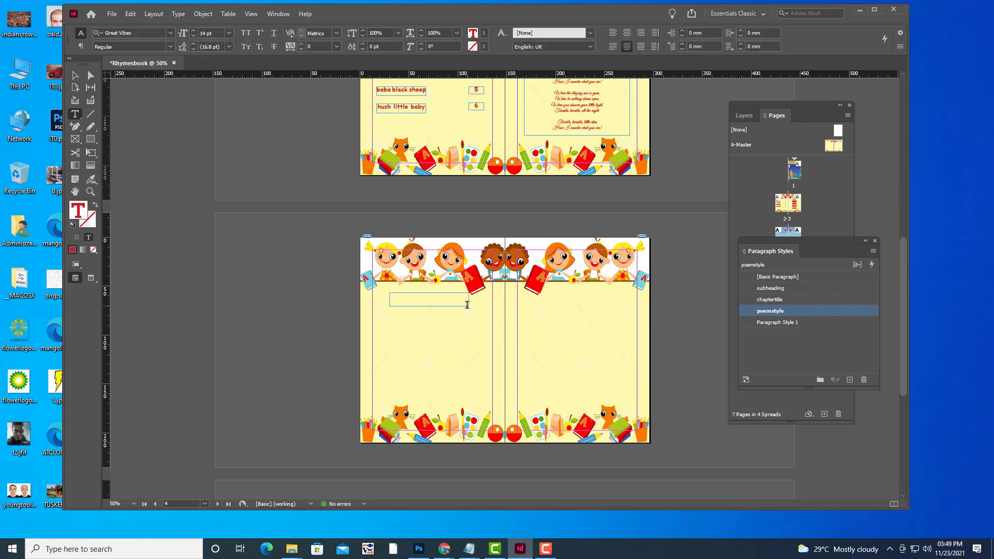
click(782, 299)
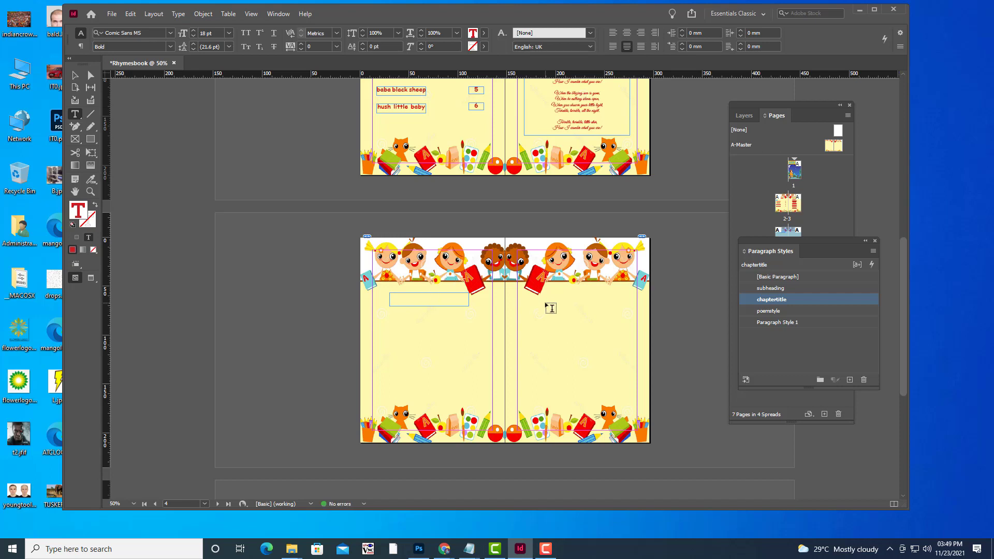
text(Jack and jill)
click(75, 75)
click(241, 223)
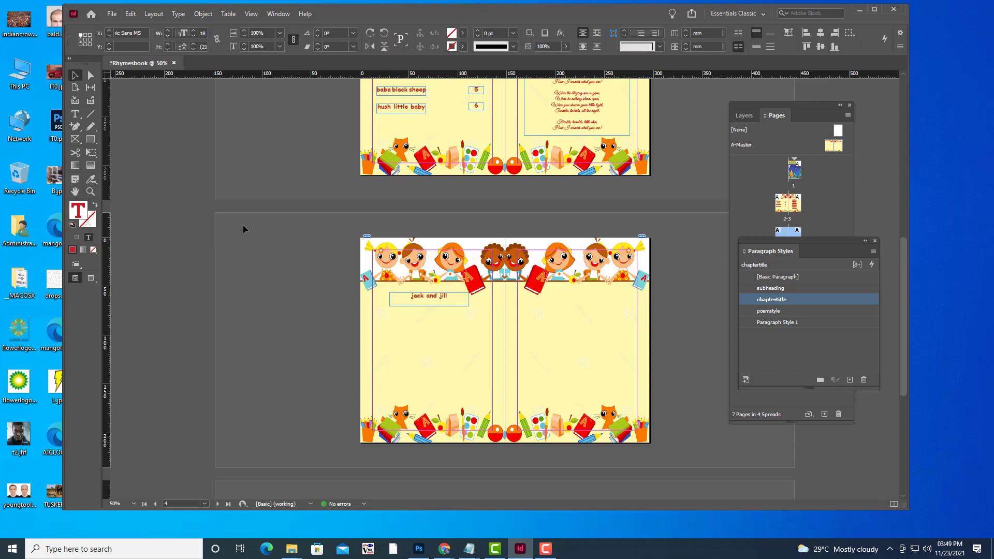
Shrink the "jack and jill" heading frame to about 9 mm high and check the spread in preview mode
click(440, 303)
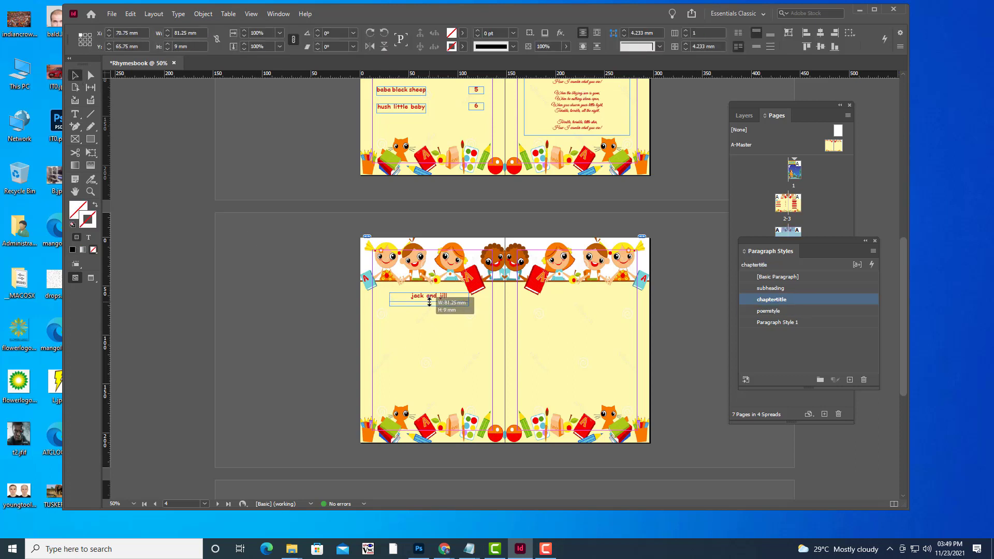
click(244, 263)
key(w)
key(w)
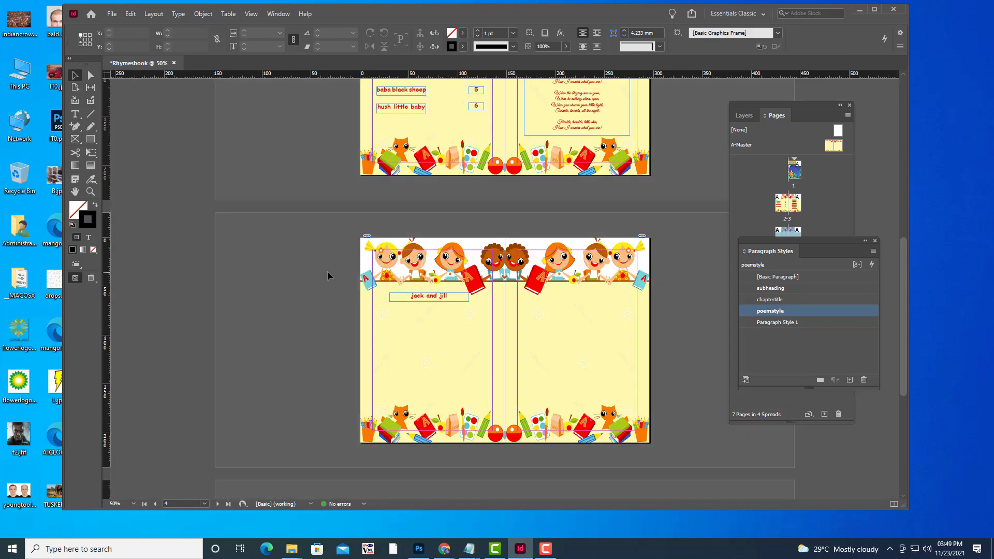
Copy the full Jack and Jill rhyme from rhymesbookcontent.txt in Notepad and return to the InDesign layout
key(ctrl+equal)
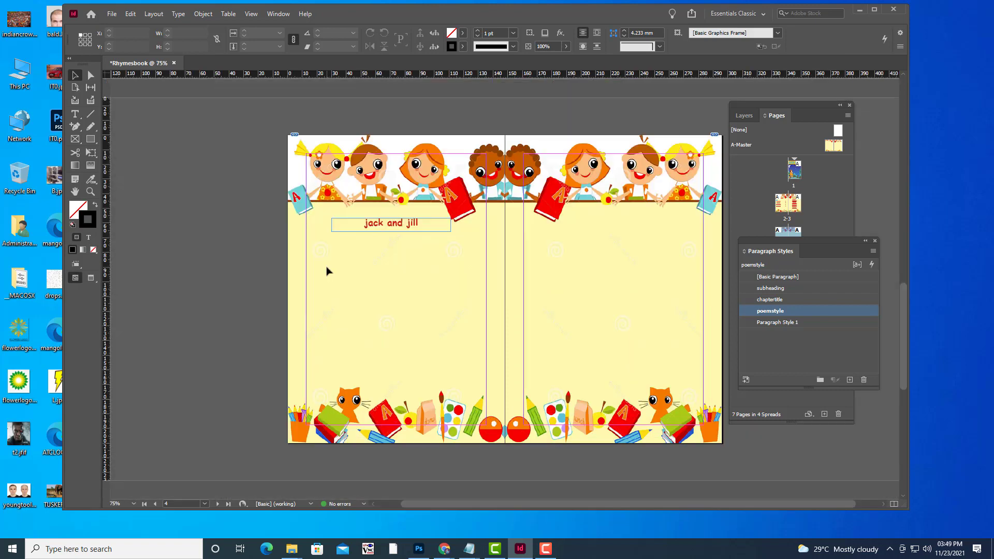
scroll(477, 266, up, 3)
scroll(480, 263, down, 3)
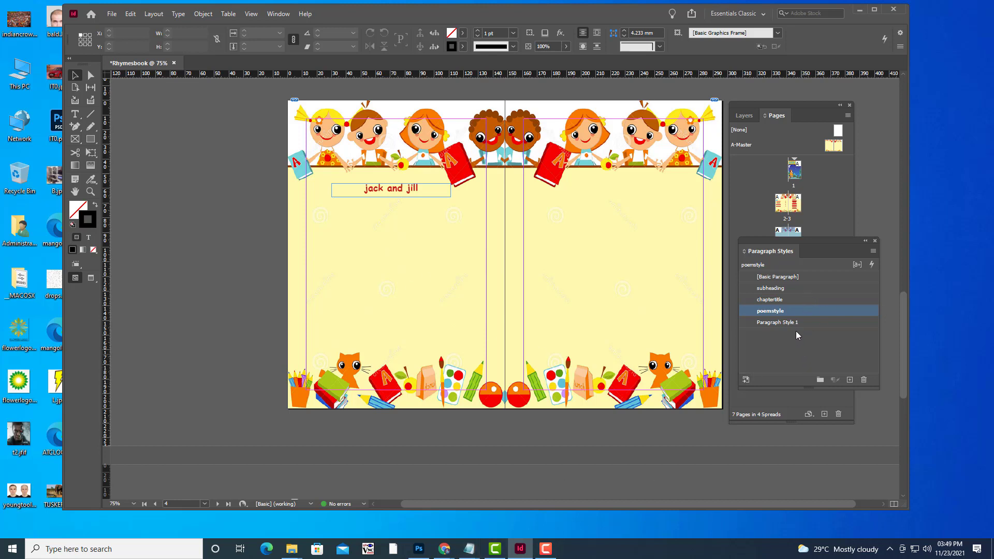
click(469, 549)
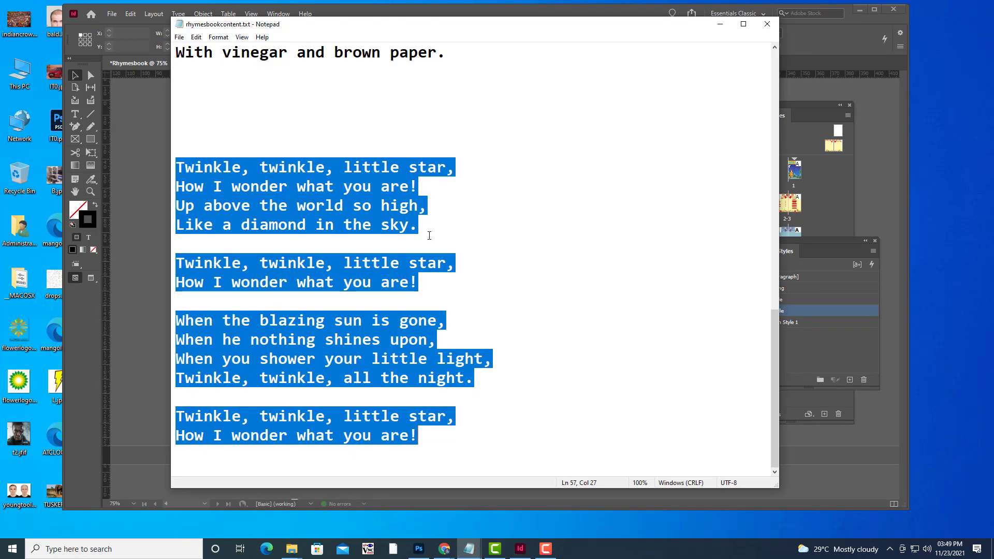
scroll(429, 234, up, 5)
drag(176, 185, 448, 331)
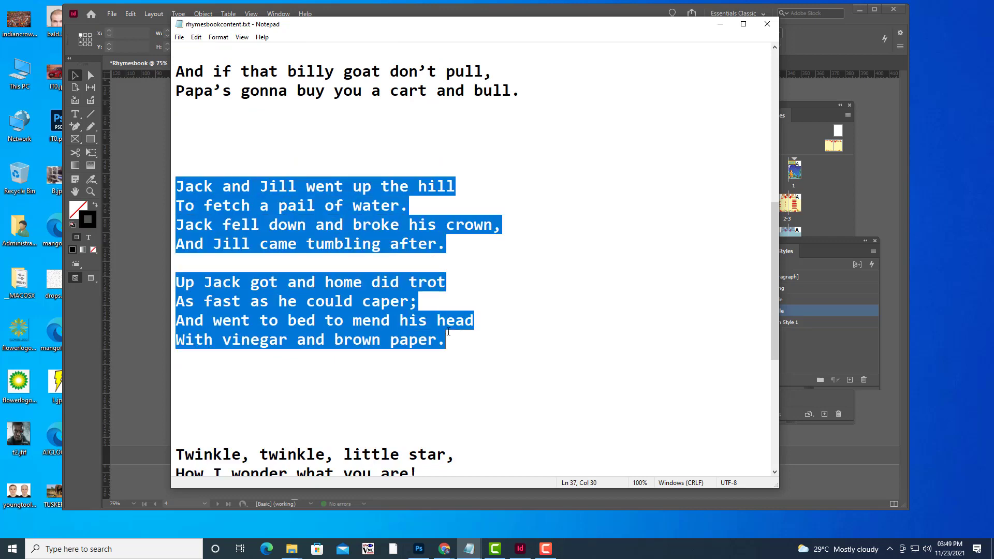
right_click(358, 217)
click(377, 250)
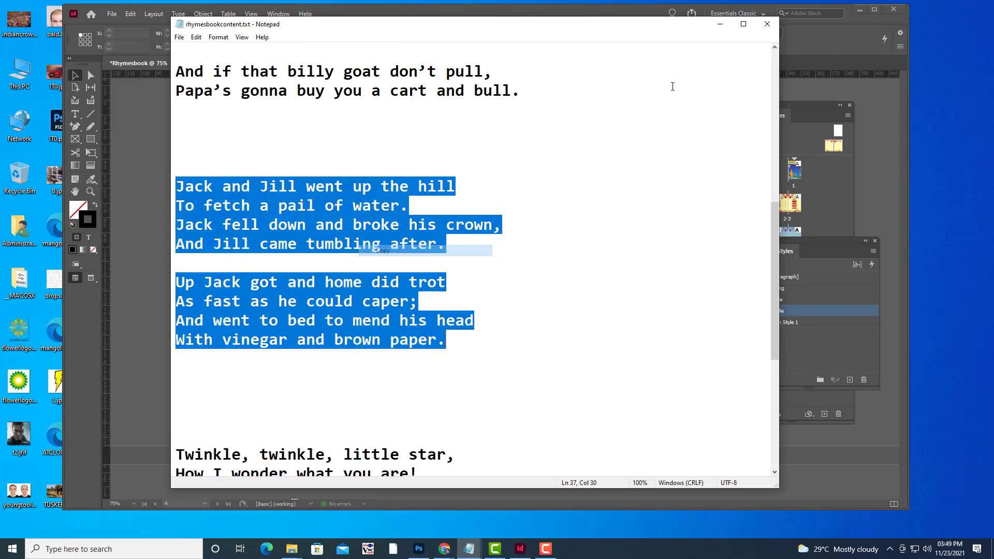
click(719, 25)
Draw a poemstyle text frame about 105 x 95.5 mm below the "jack and jill" heading and paste the copied rhyme
key(t)
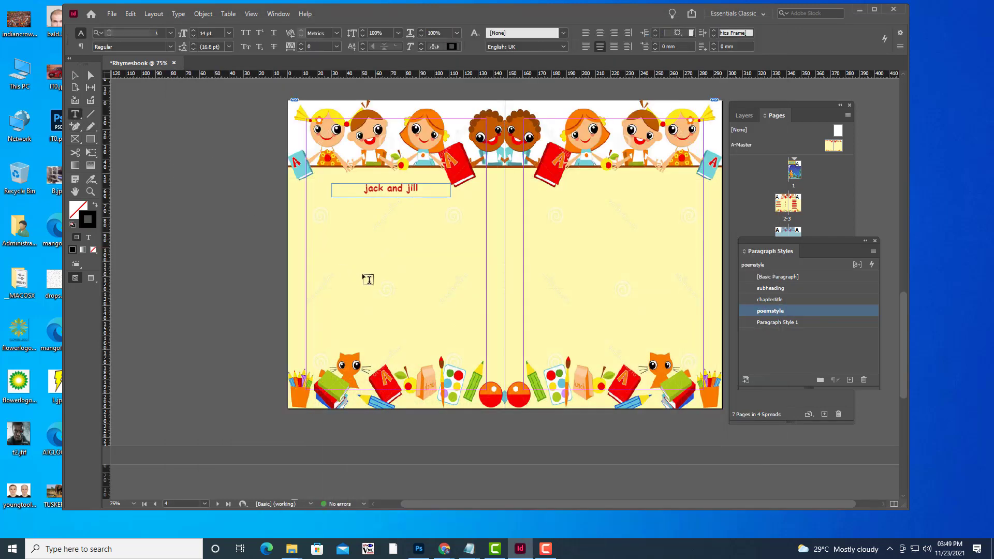
drag(316, 209, 472, 349)
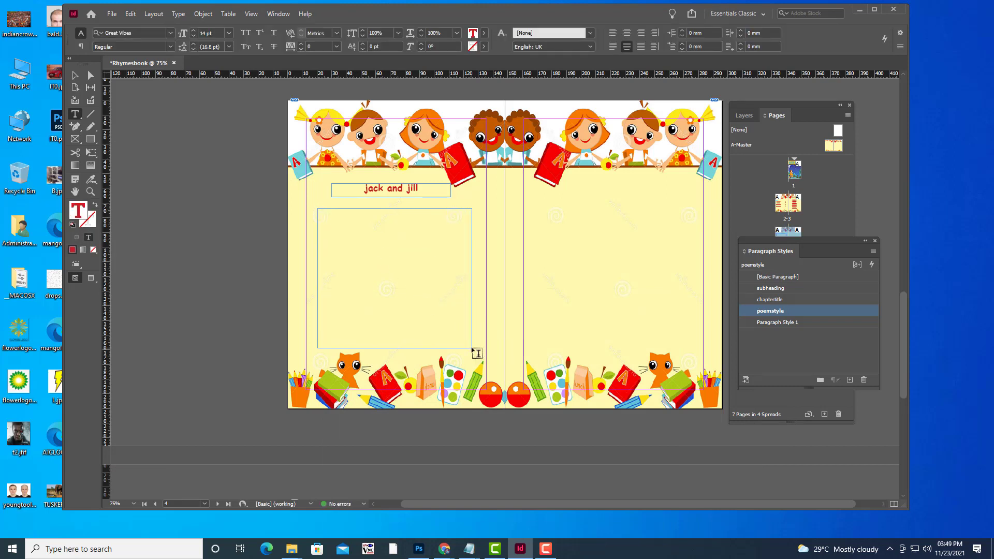
key(ctrl+v)
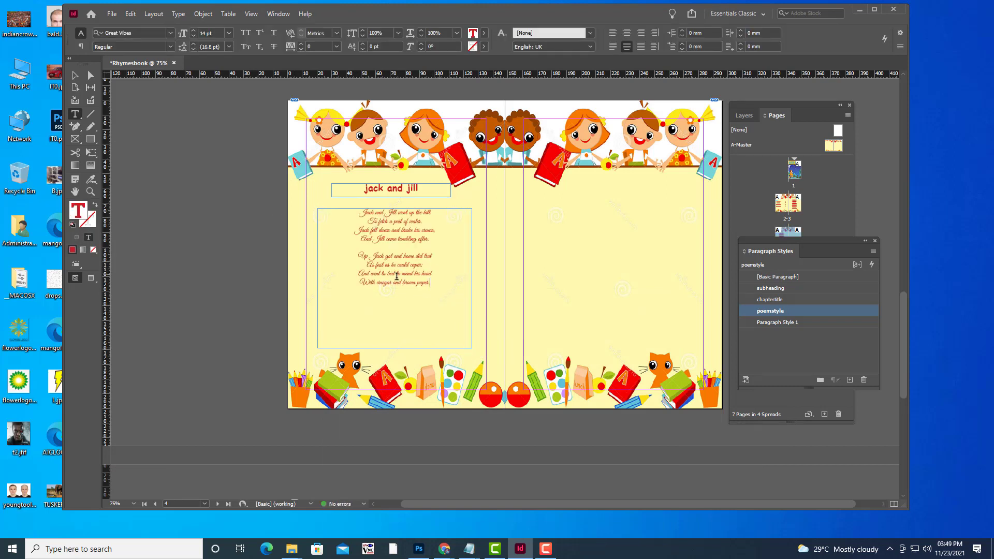
Shrink the Jack and Jill poem frame to about 62.5 mm high and check the spread in preview mode
click(75, 75)
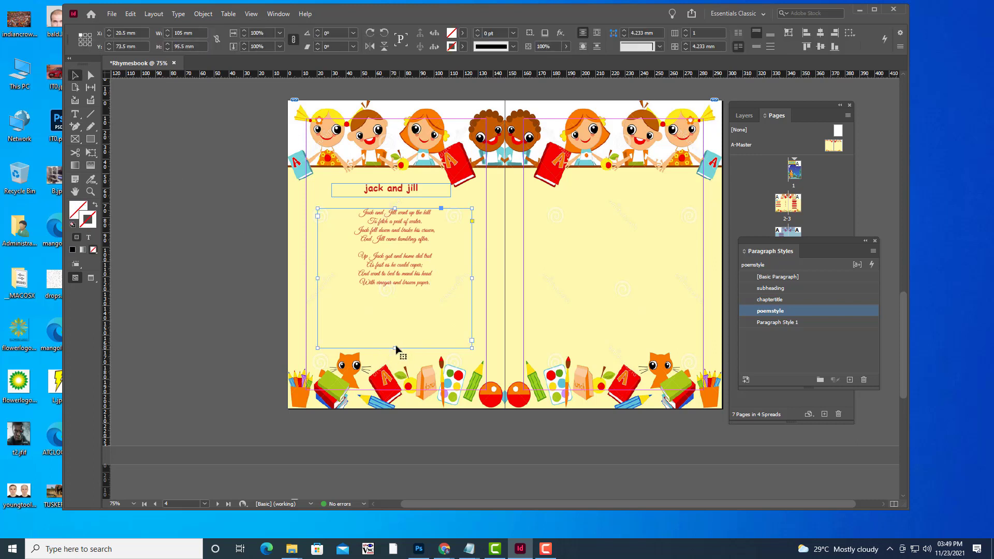
drag(395, 348, 394, 299)
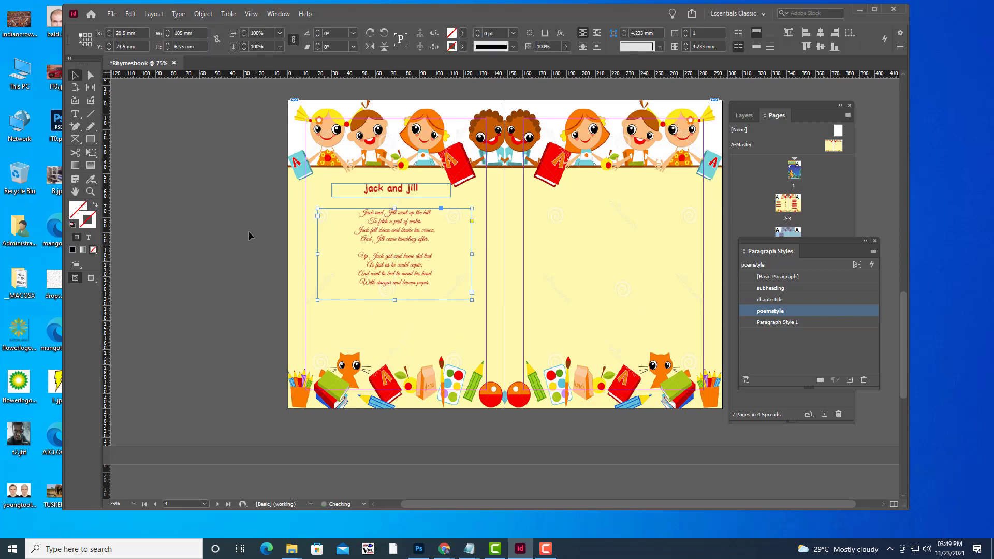
click(243, 228)
key(w)
key(w)
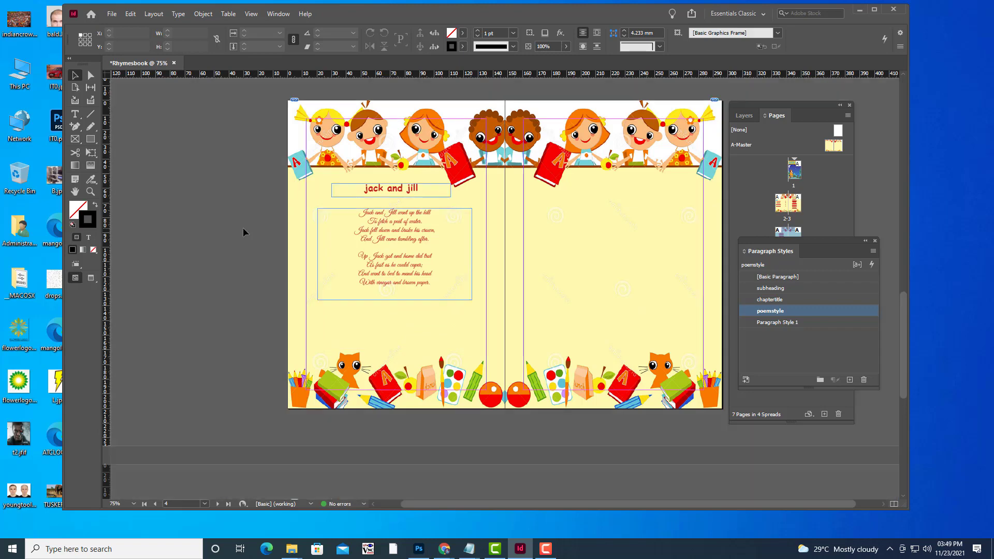
Examine the "jack and jill" heading and poem up close, and review the index spread above for the rhyme order
scroll(647, 262, up, 3)
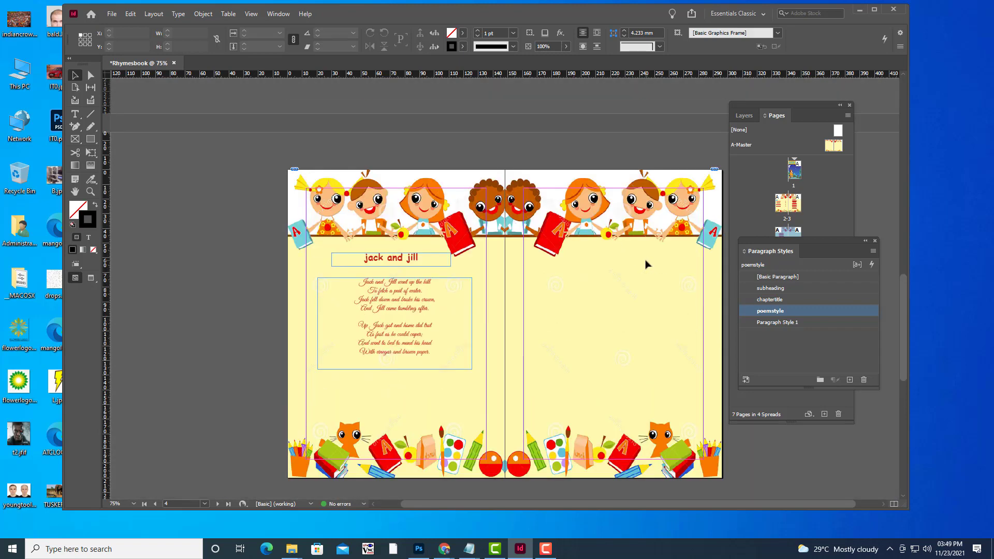
key(ctrl+equal)
key(ctrl+equal)
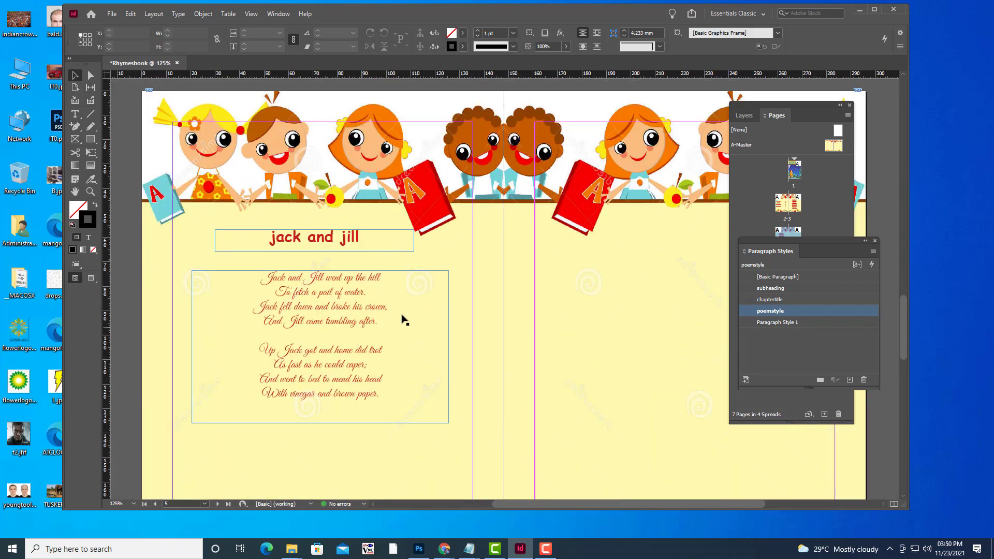
key(ctrl+equal)
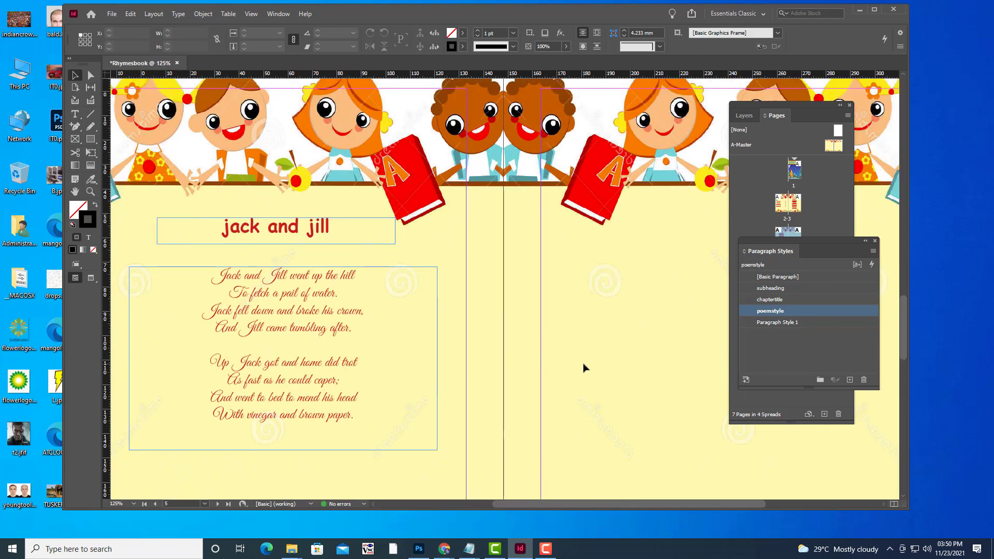
key(ctrl+minus)
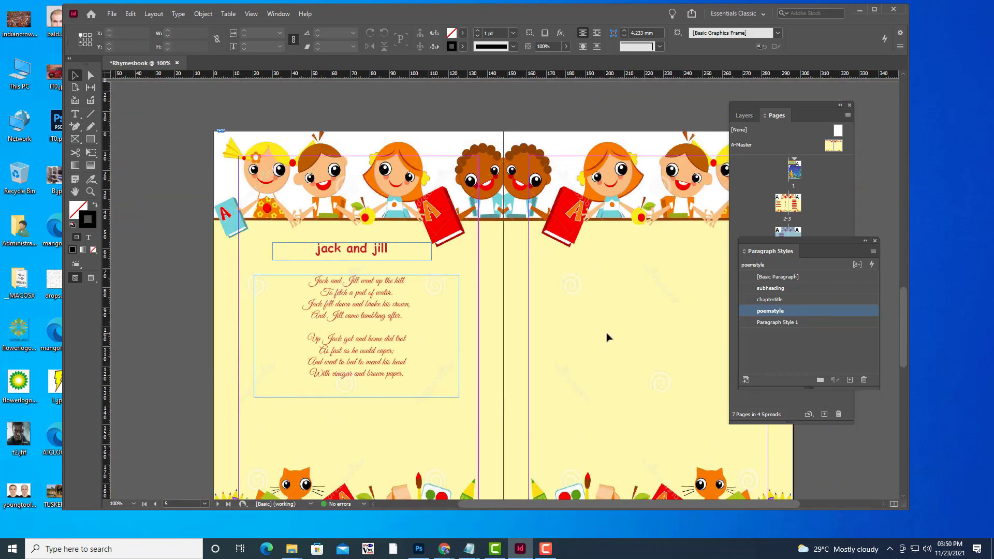
key(ctrl+minus)
scroll(520, 254, up, 4)
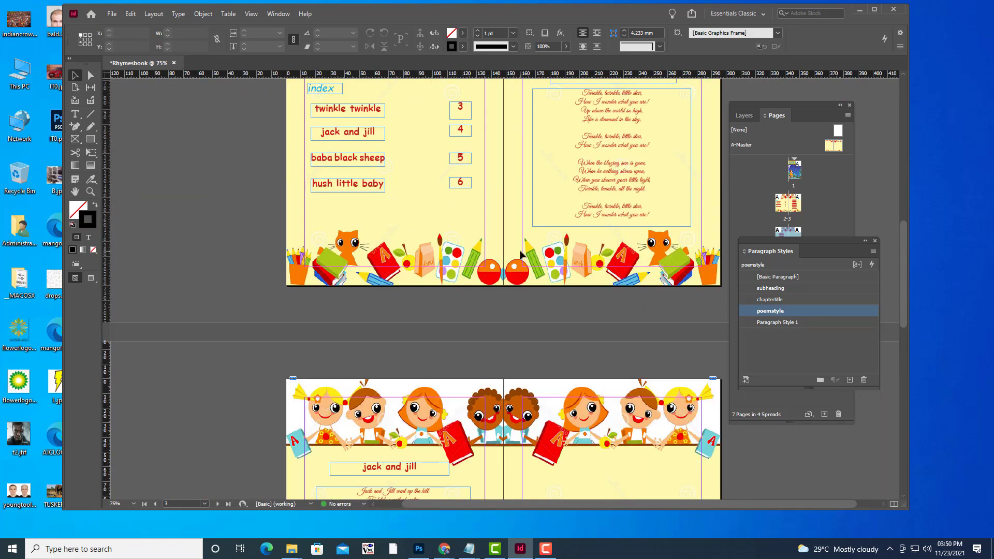
scroll(520, 253, down, 4)
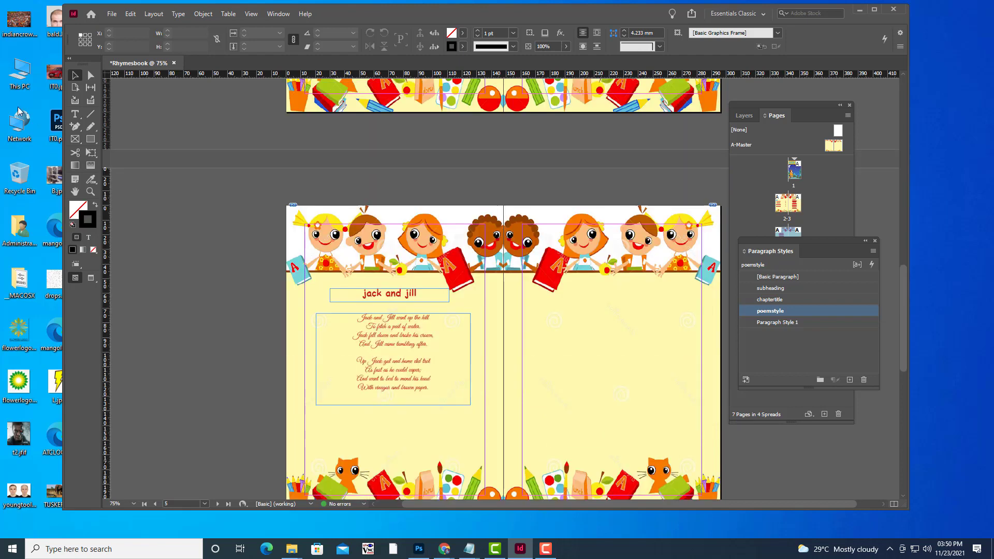
Draw a heading text frame about 72 x 12.75 mm on page 5 and enter "Baba black sheep" in the chaptertitle style
click(76, 114)
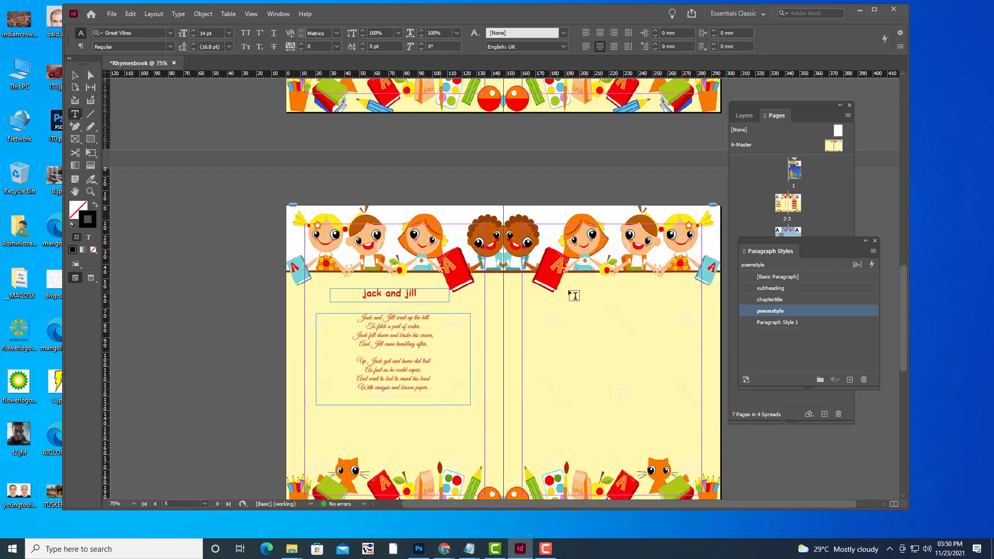
drag(573, 295, 669, 306)
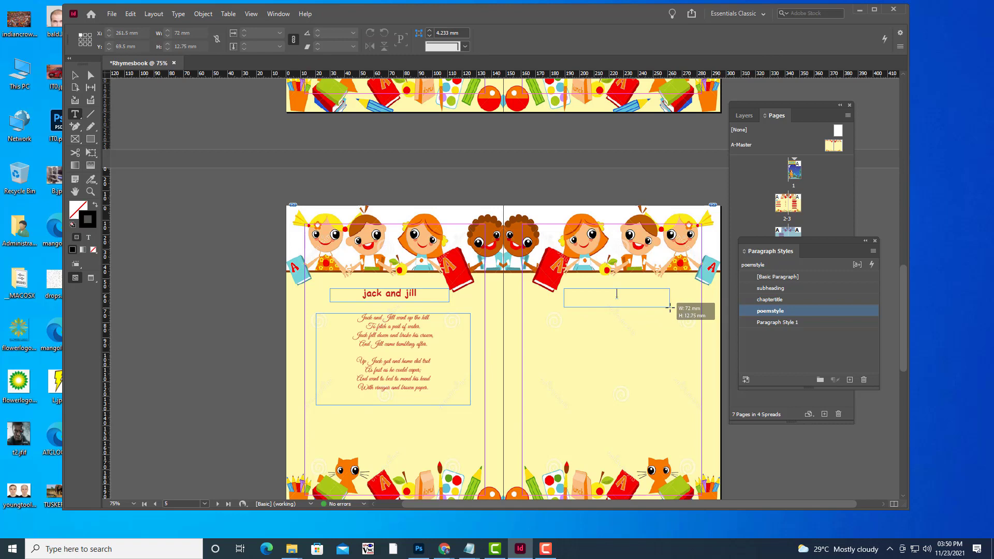
click(805, 301)
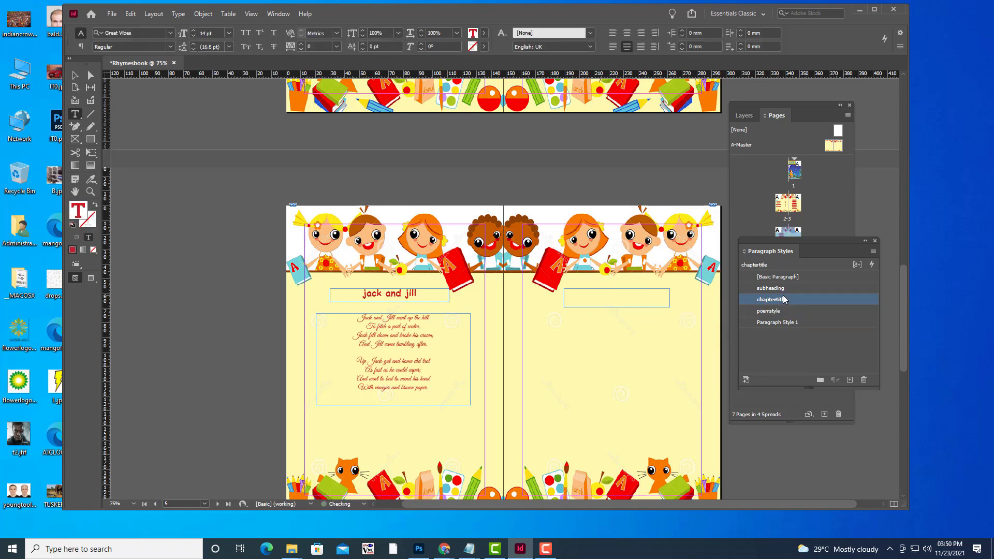
text(ba)
key(BackSpace)
key(BackSpace)
text(Baba )
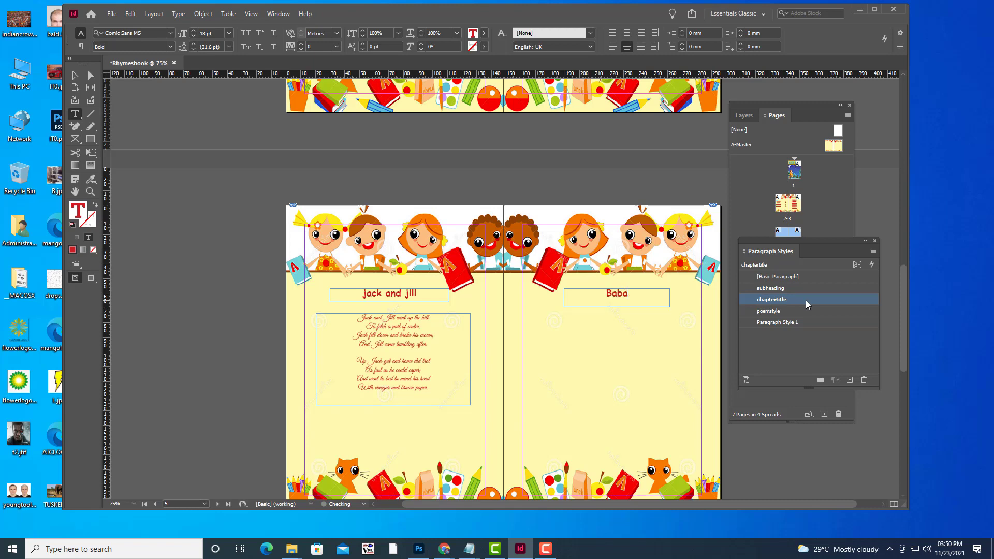
text(black sheep)
click(75, 76)
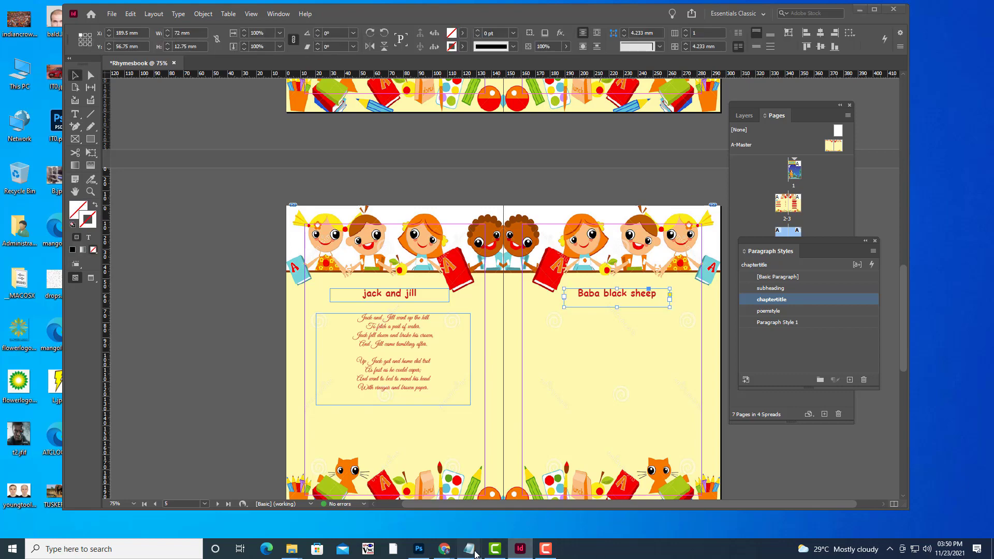
Copy the two Baa, baa black sheep verses from rhymesbookcontent.txt in Notepad and return to the InDesign layout
mouse_move(475, 552)
click(719, 499)
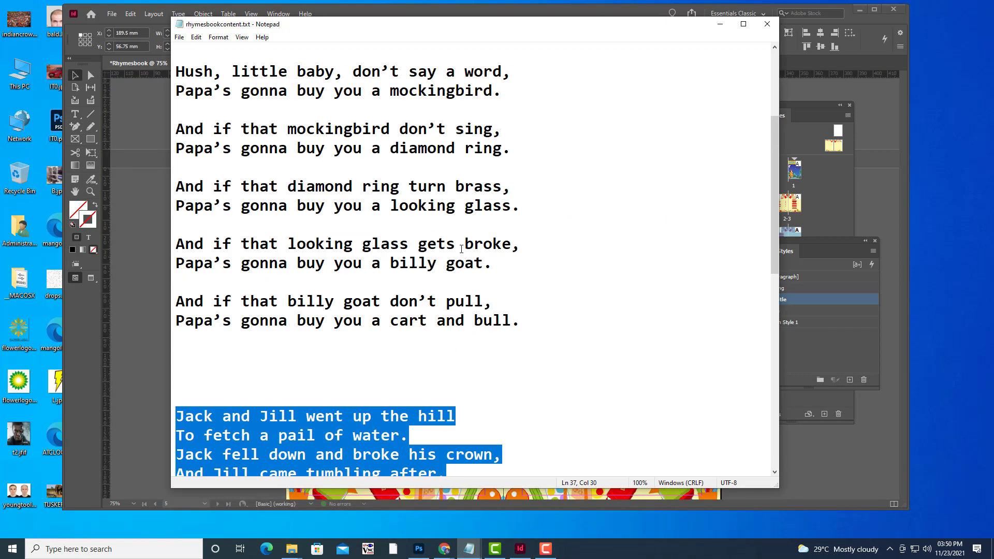
scroll(461, 249, up, 3)
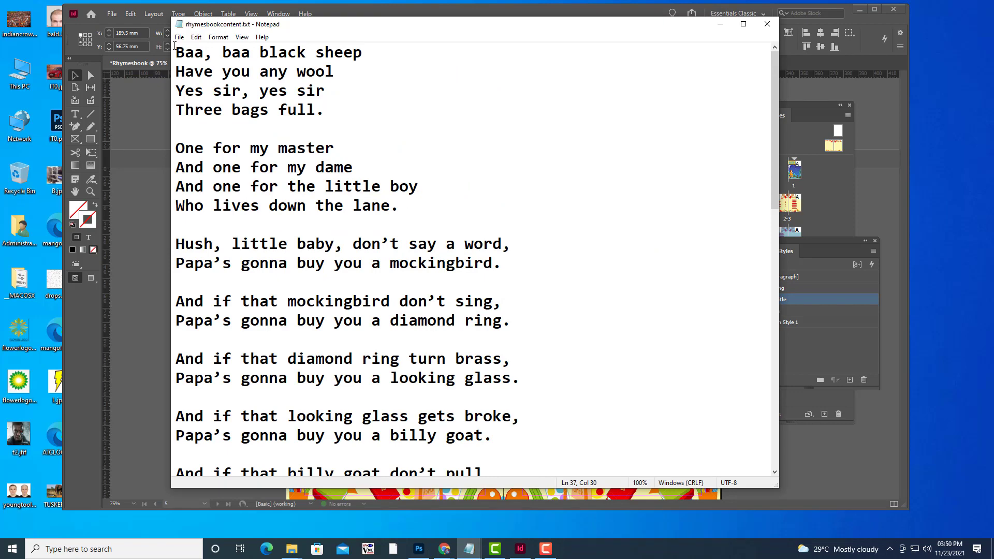
drag(175, 45, 447, 217)
right_click(307, 183)
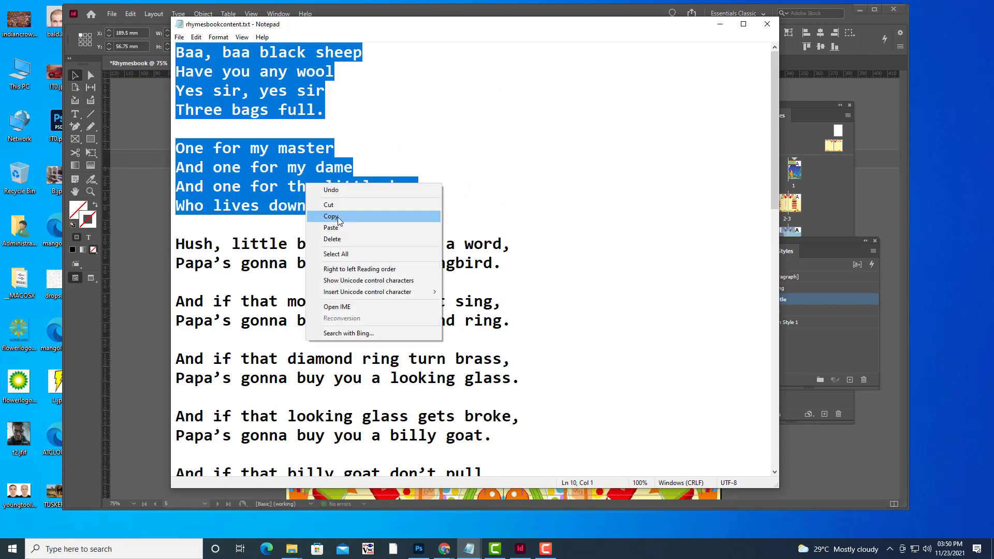
click(322, 216)
click(718, 26)
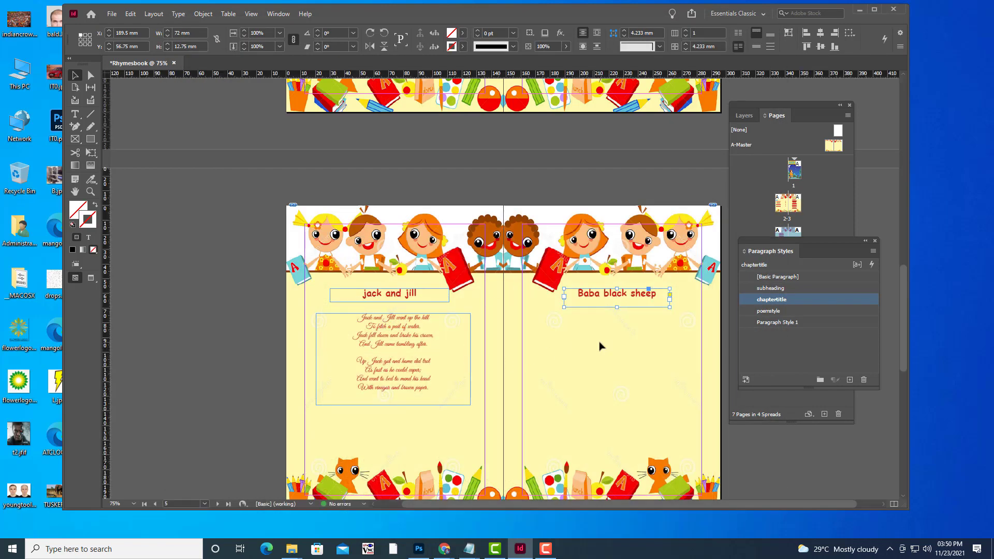
click(810, 310)
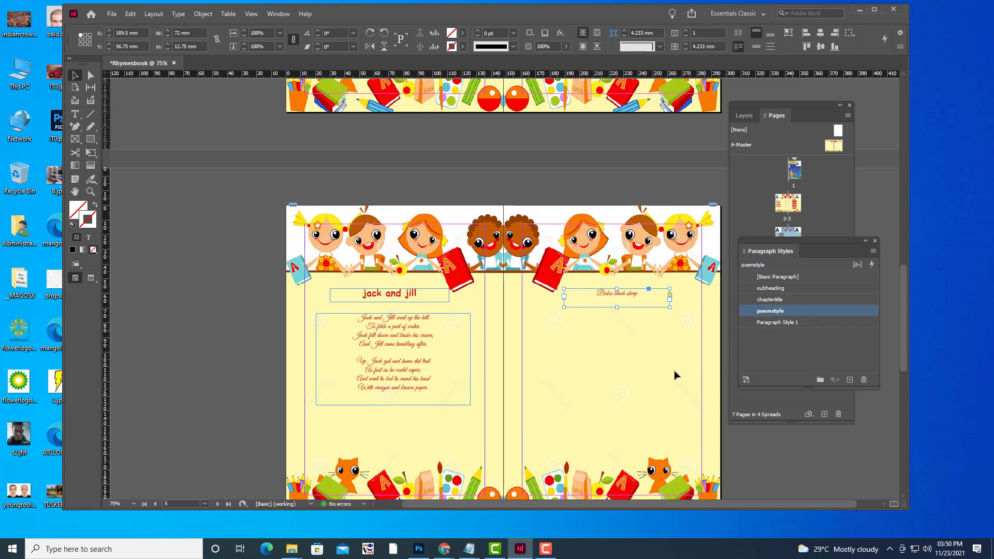
key(ctrl+z)
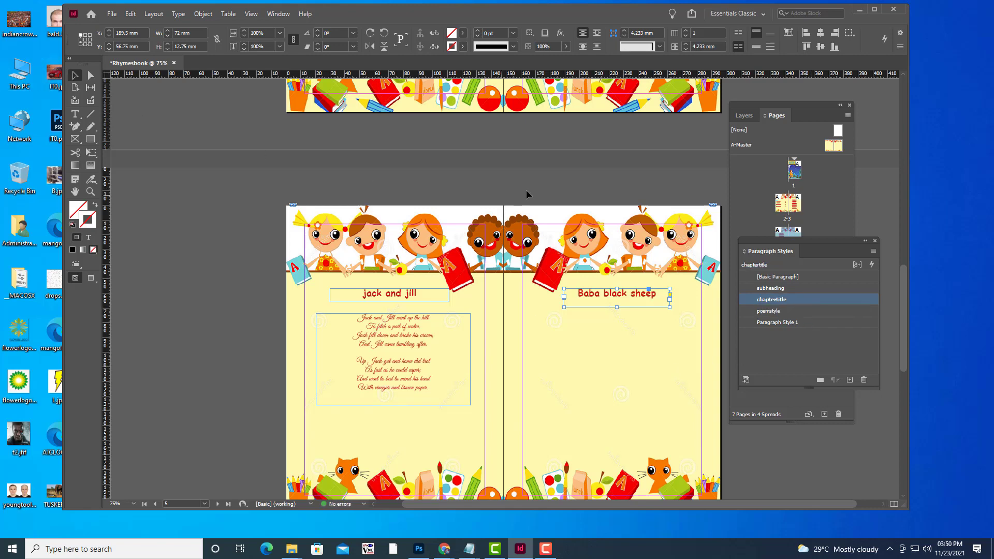
click(561, 183)
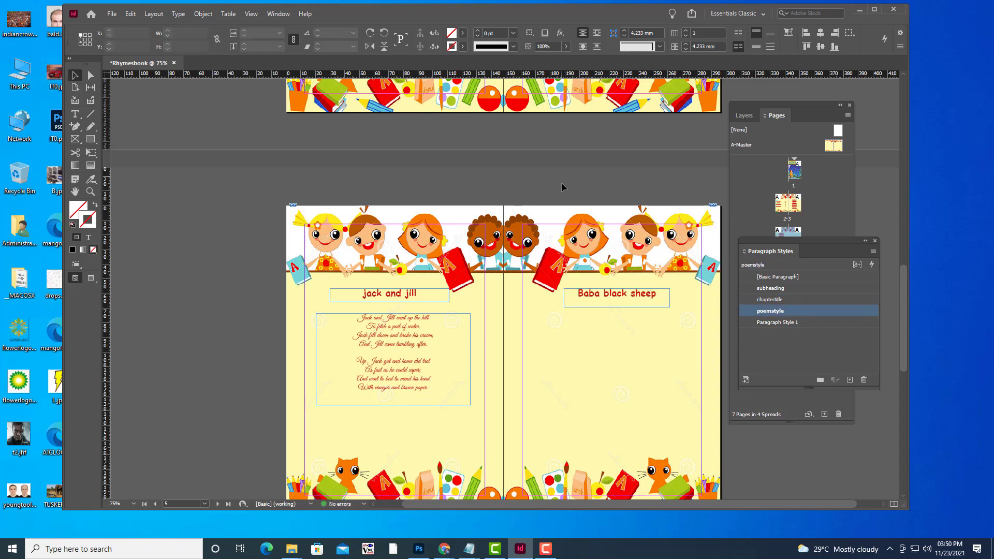
Draw a poemstyle text frame below the "Baba black sheep" heading on page 5 and paste the copied rhyme
click(75, 114)
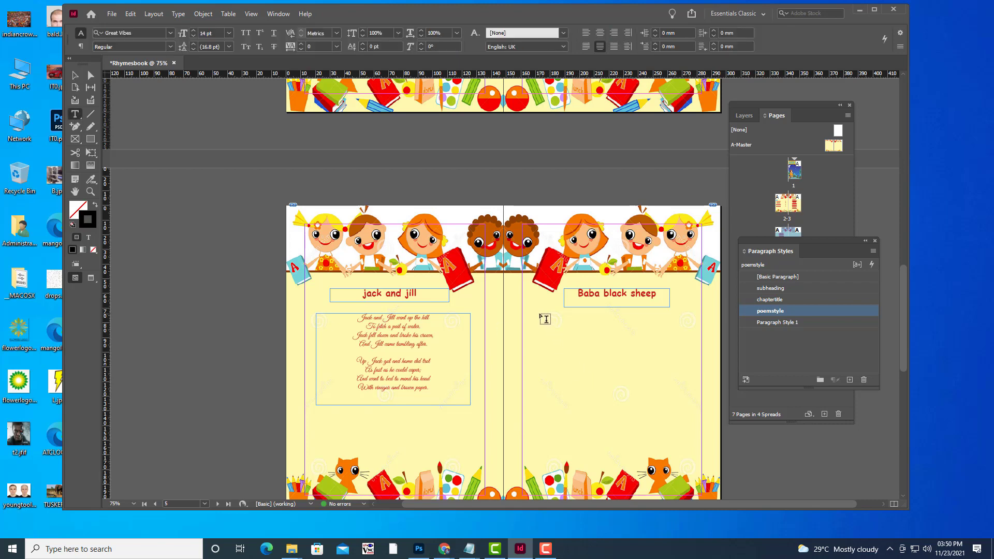
drag(540, 313, 682, 455)
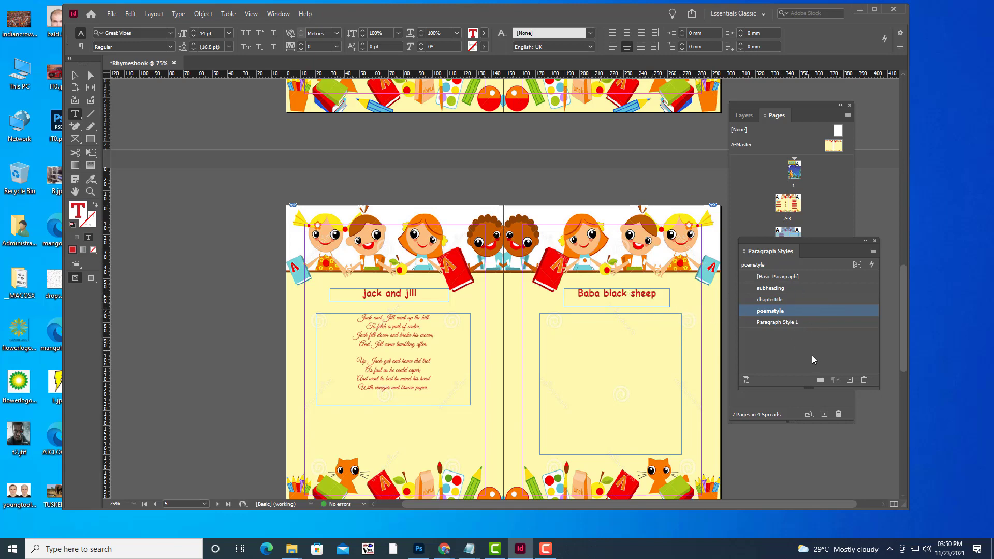
key(ctrl+v)
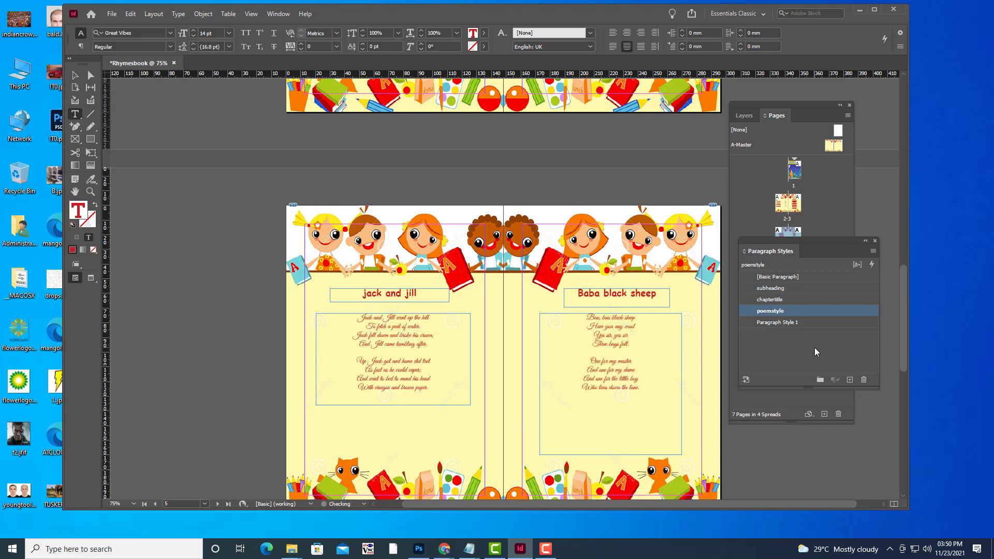
key(Escape)
Set the display performance of the back cover image on page 7 to High Quality Display
scroll(386, 283, down, 5)
scroll(386, 288, down, 4)
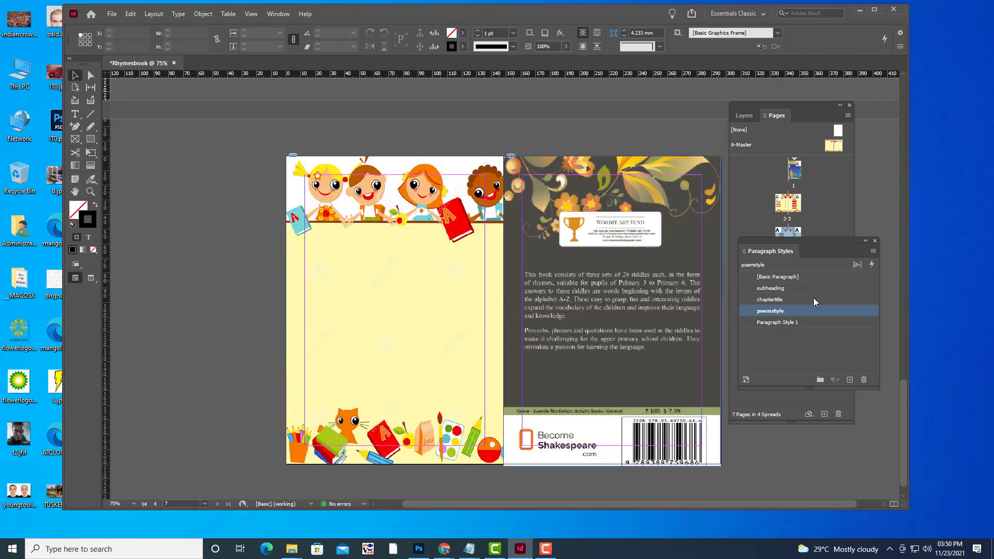
click(667, 276)
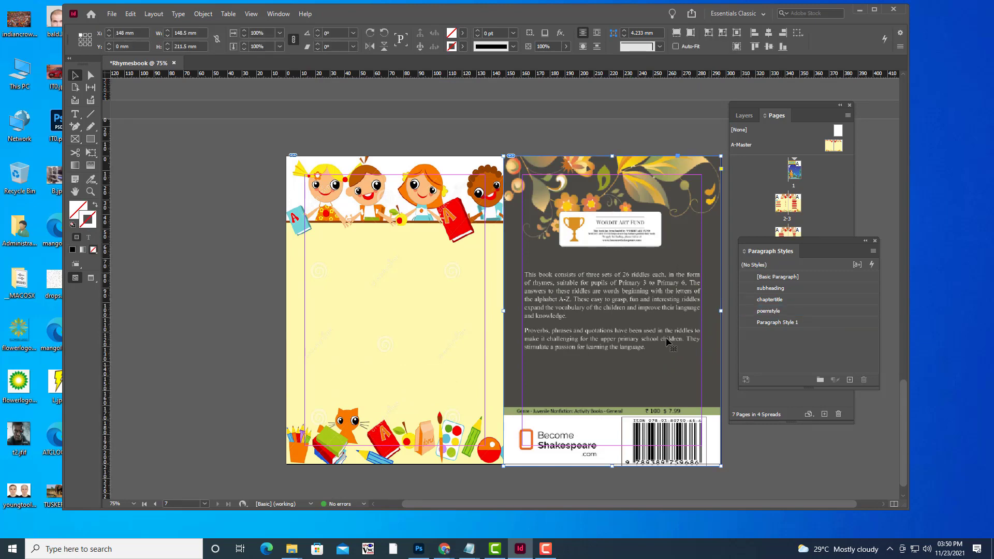
right_click(660, 300)
mouse_move(754, 506)
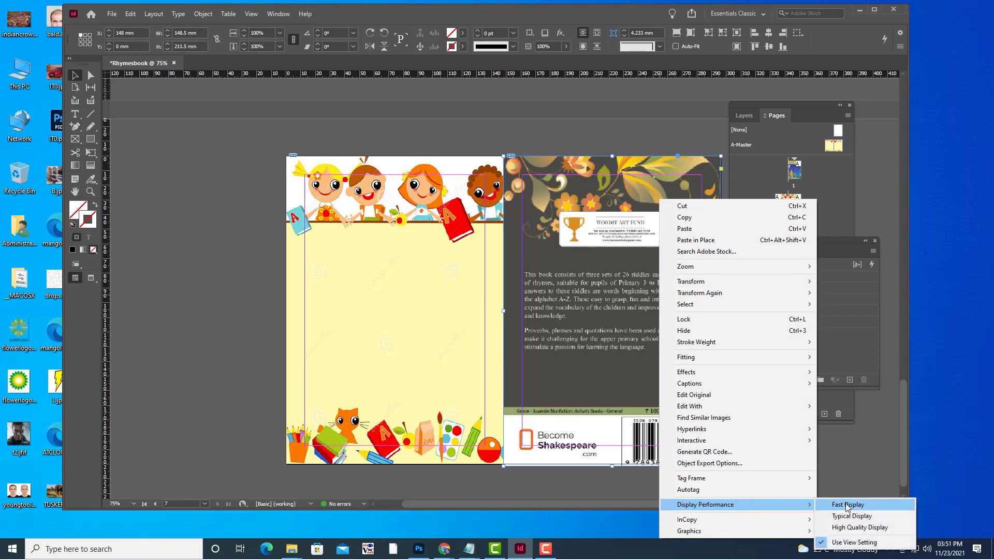
click(853, 528)
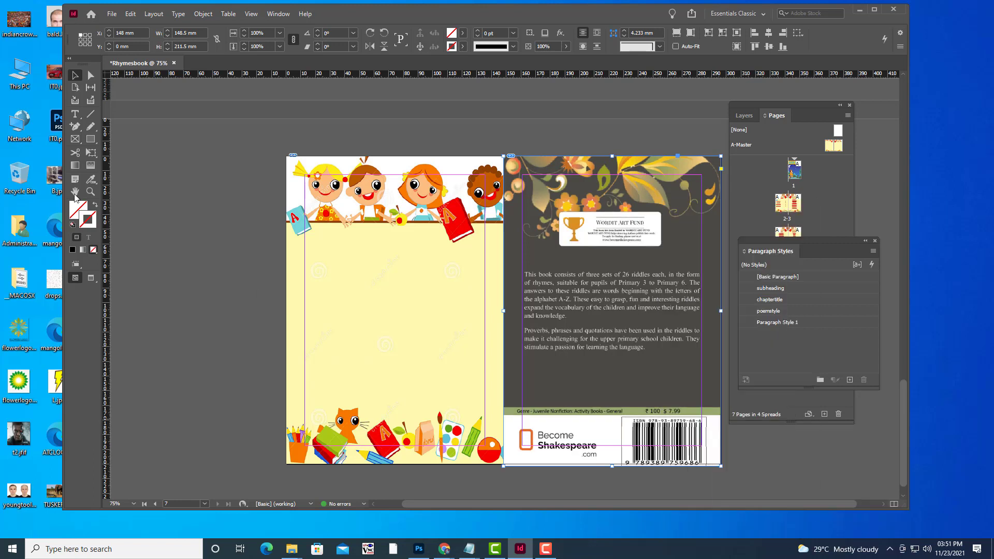
Draw a heading text frame about 75 x 16 mm on page 6 and enter "Hush little Baby" in the chaptertitle style
click(75, 87)
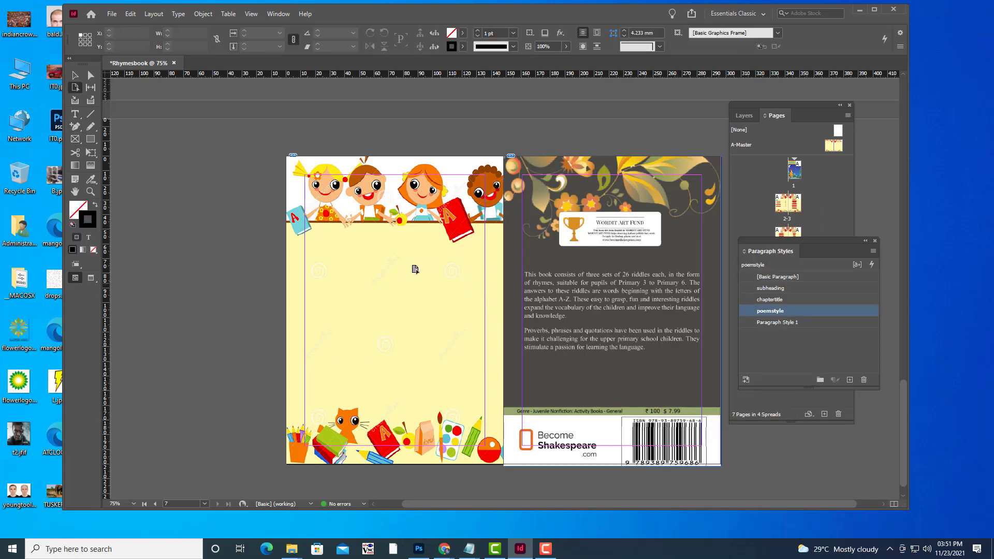
click(75, 114)
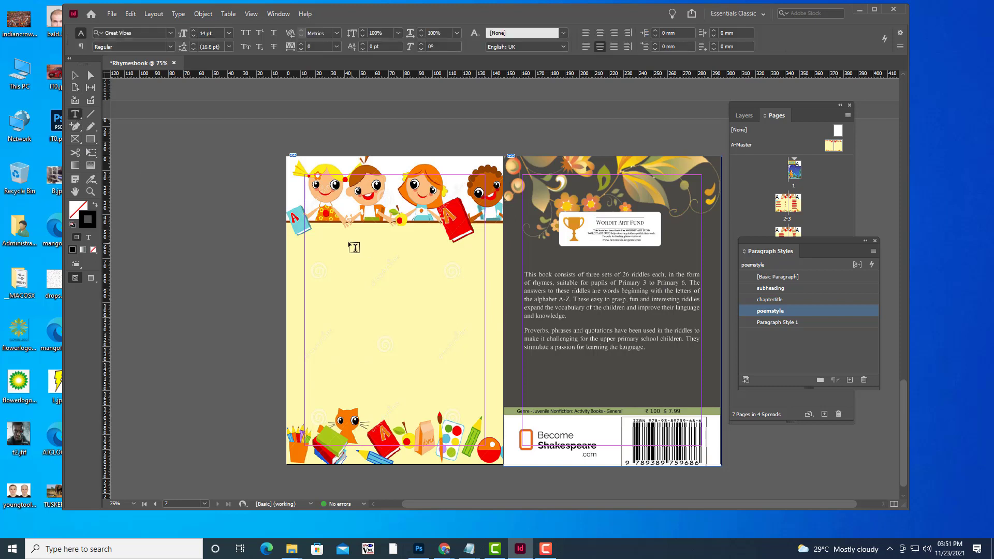
drag(338, 241, 448, 263)
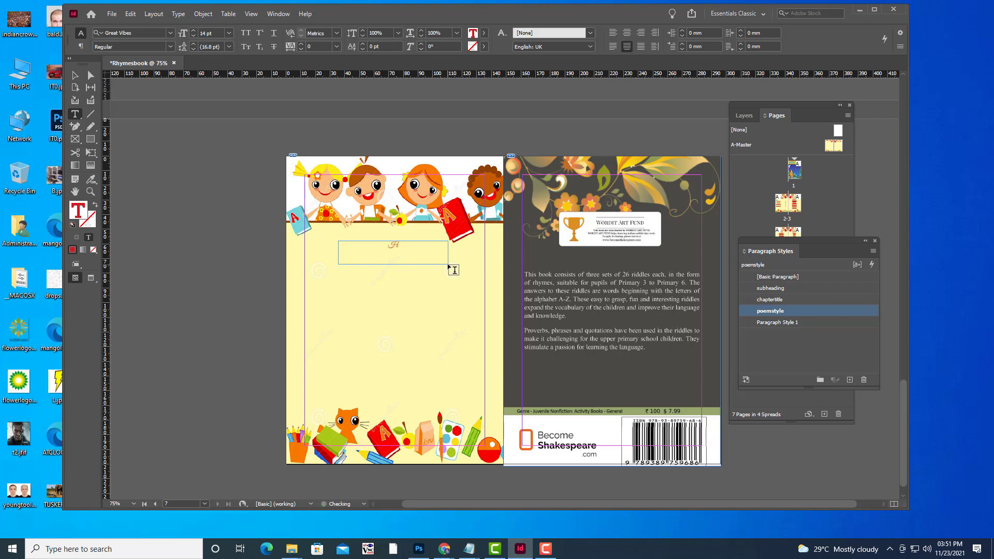
click(811, 298)
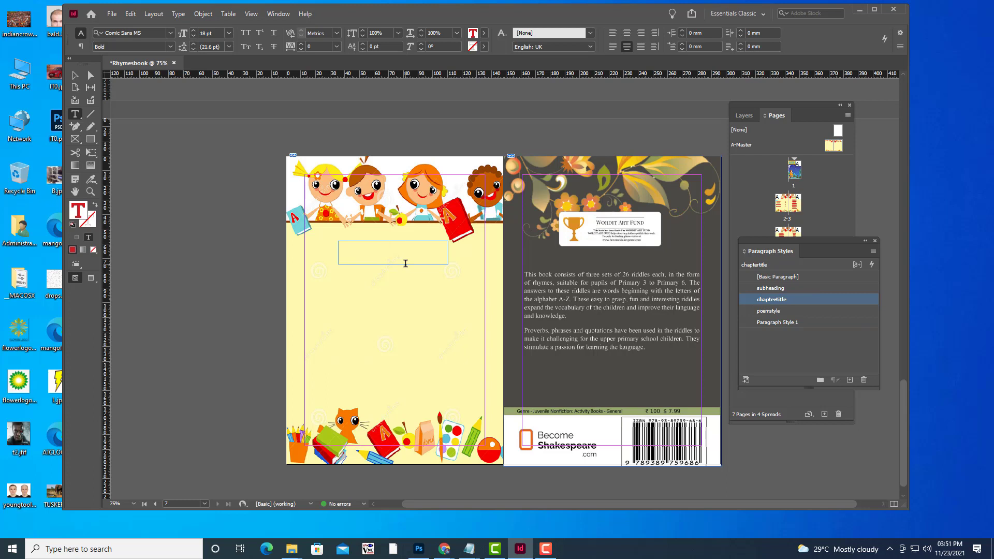
text(Hush lit)
text(le)
key(BackSpace)
key(BackSpace)
key(BackSpace)
text(tle)
text(Baby)
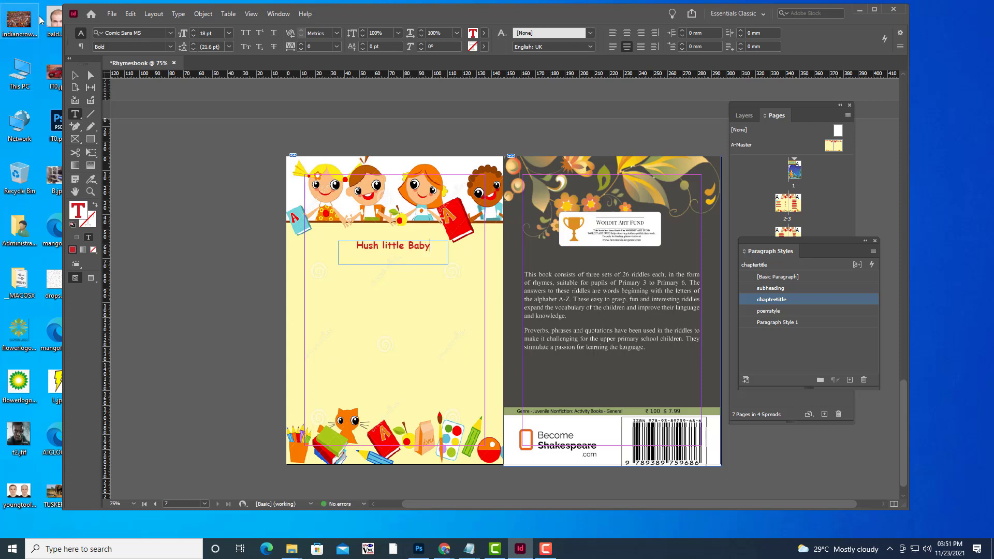
Shorten the "Hush little Baby" heading frame from its lower edge to fit the text more closely
click(75, 76)
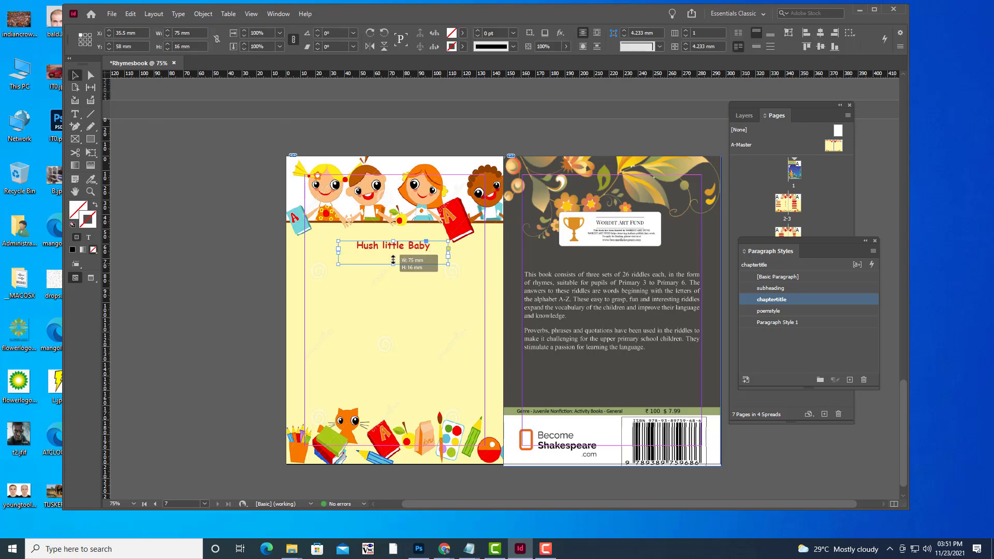
drag(393, 264, 394, 255)
click(264, 259)
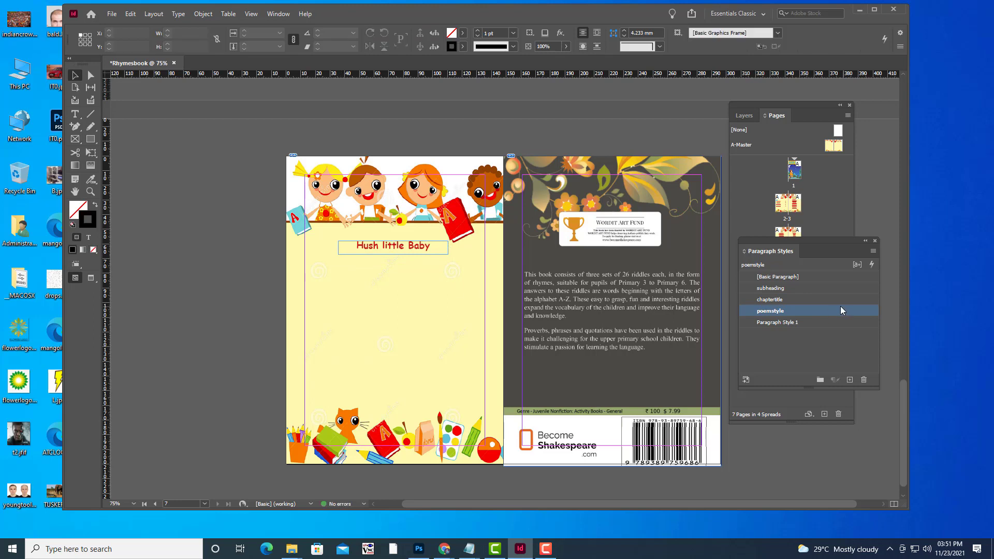
Draw a poemstyle frame about 111.5 x 92 mm below the "Hush little Baby" heading and fill it with that rhyme's five verses from rhymesbookcontent.txt in Notepad
click(75, 113)
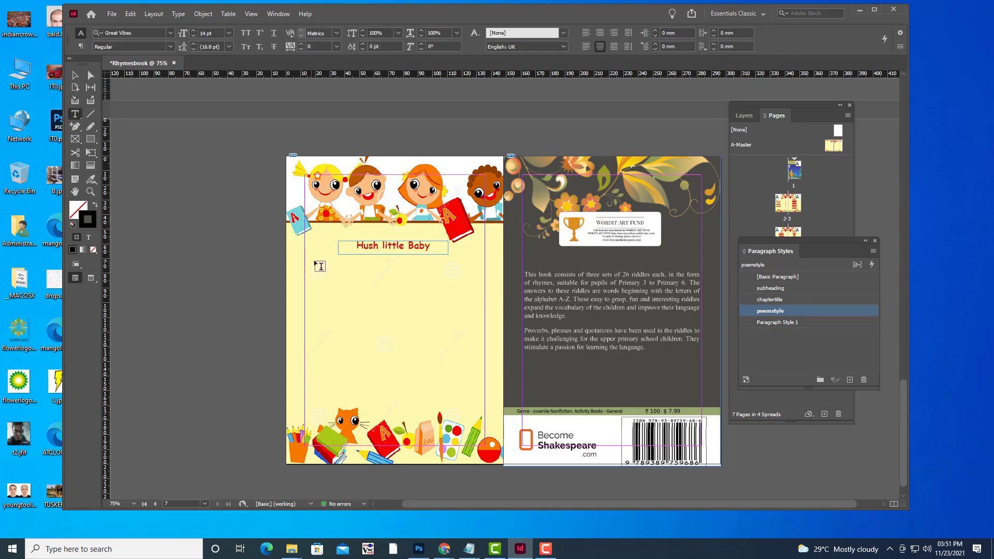
drag(312, 260, 476, 394)
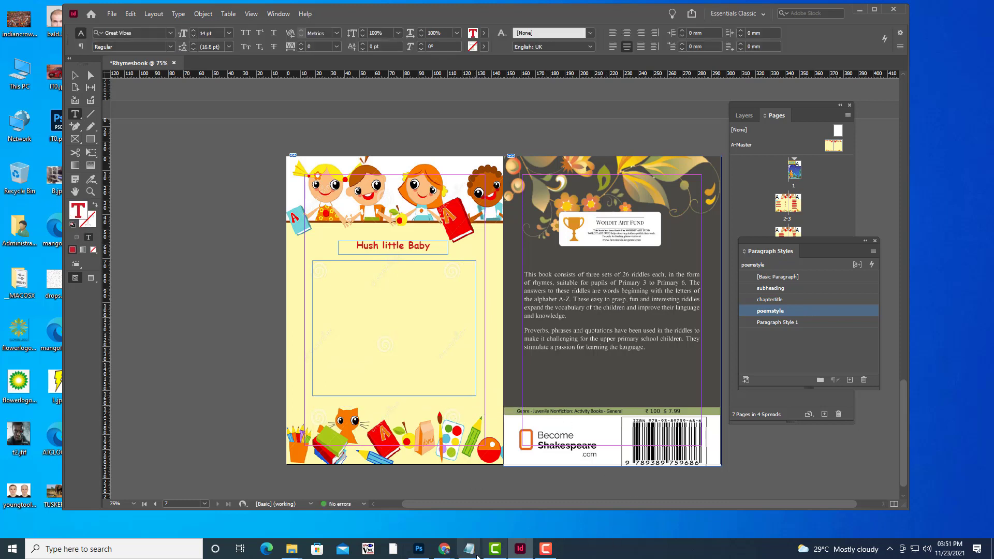
mouse_move(469, 549)
click(641, 478)
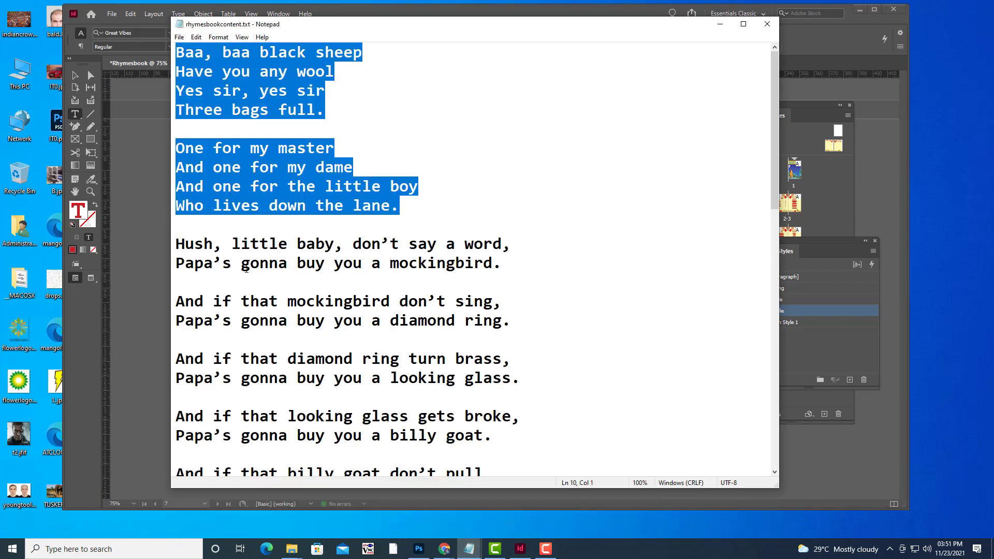
scroll(276, 269, down, 2)
drag(180, 126, 523, 383)
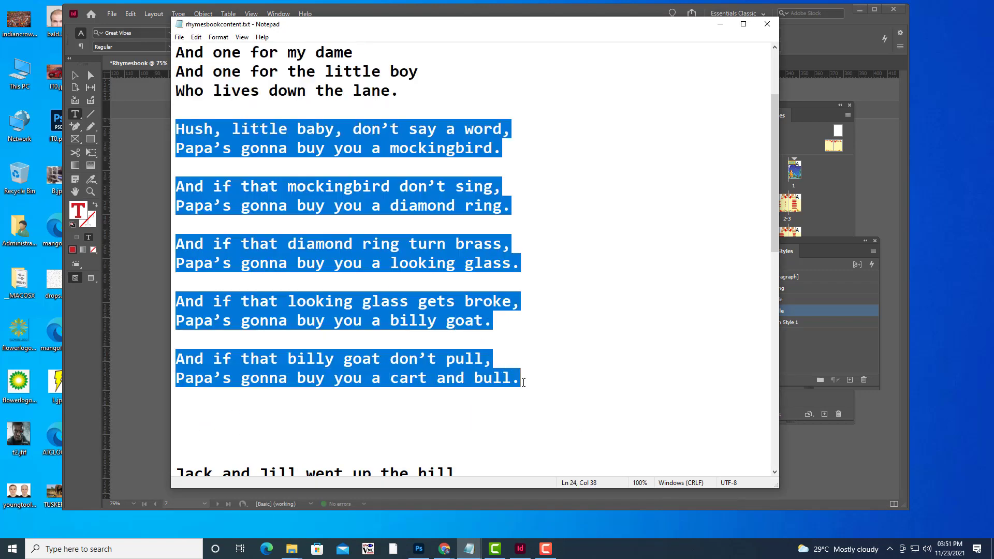
right_click(415, 246)
click(432, 279)
click(720, 24)
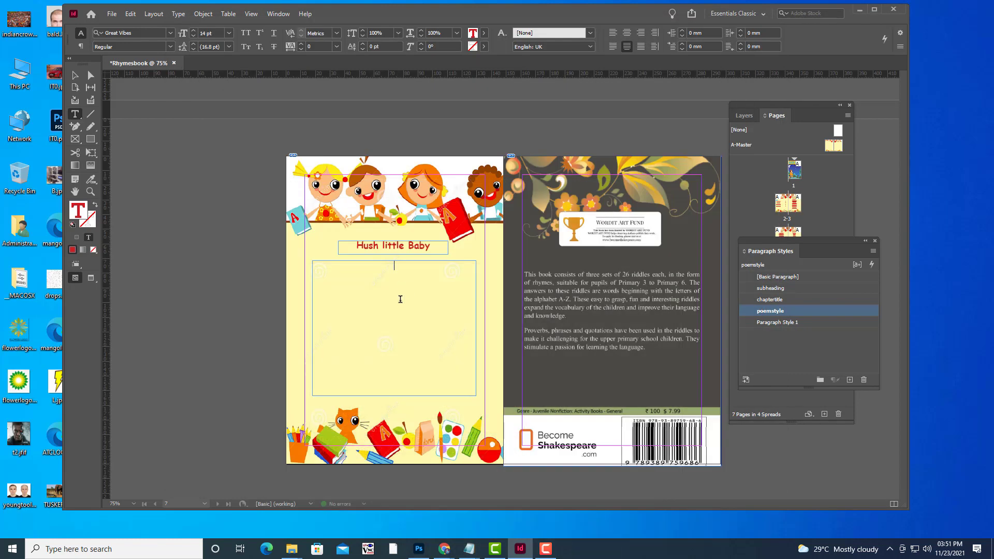
key(ctrl+v)
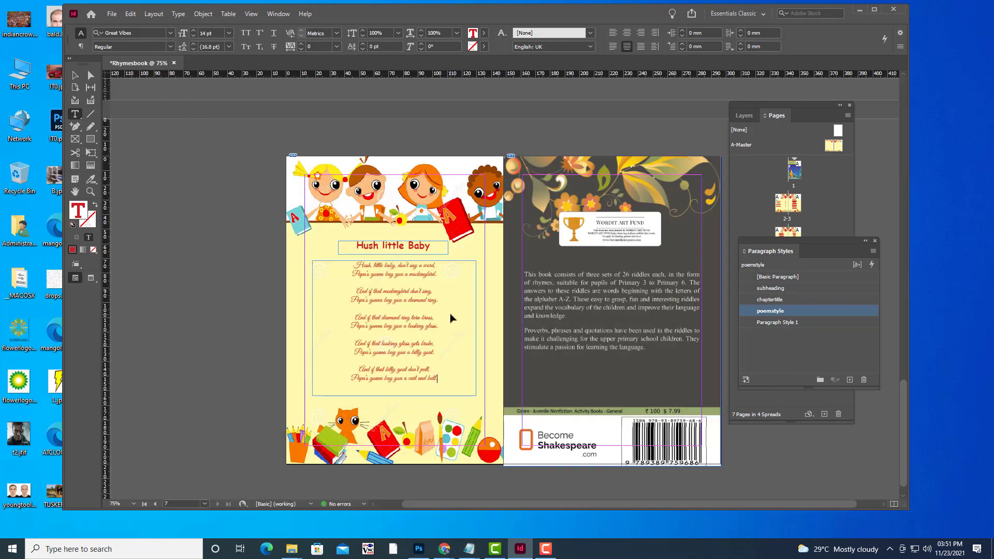
Trim the lower edge of the "Hush little Baby" poem frame slightly closer to the last verse
click(75, 75)
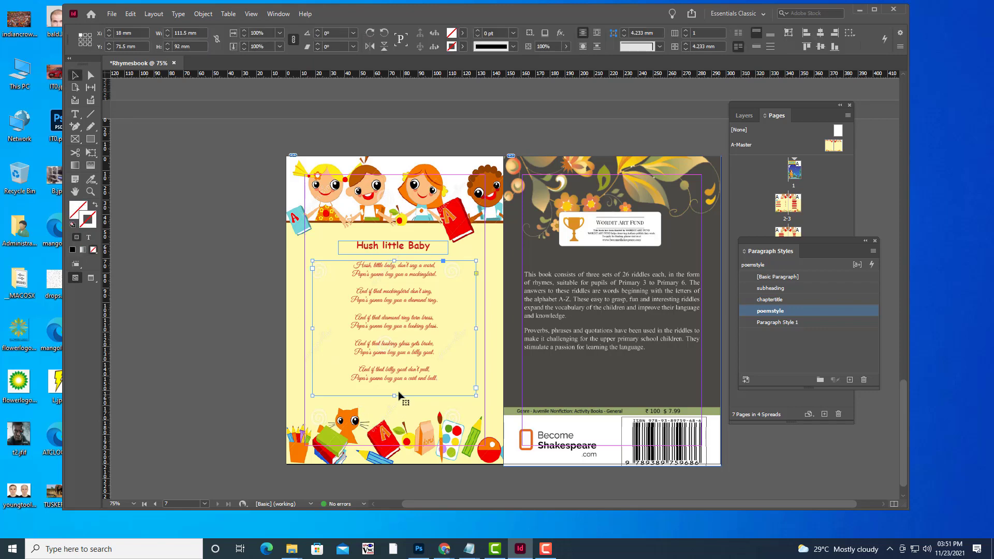
drag(394, 393, 395, 387)
click(190, 258)
Shorten the "Baba black sheep" poem frame on page 5 to about 75 mm high
key(ctrl+minus)
key(ctrl+minus)
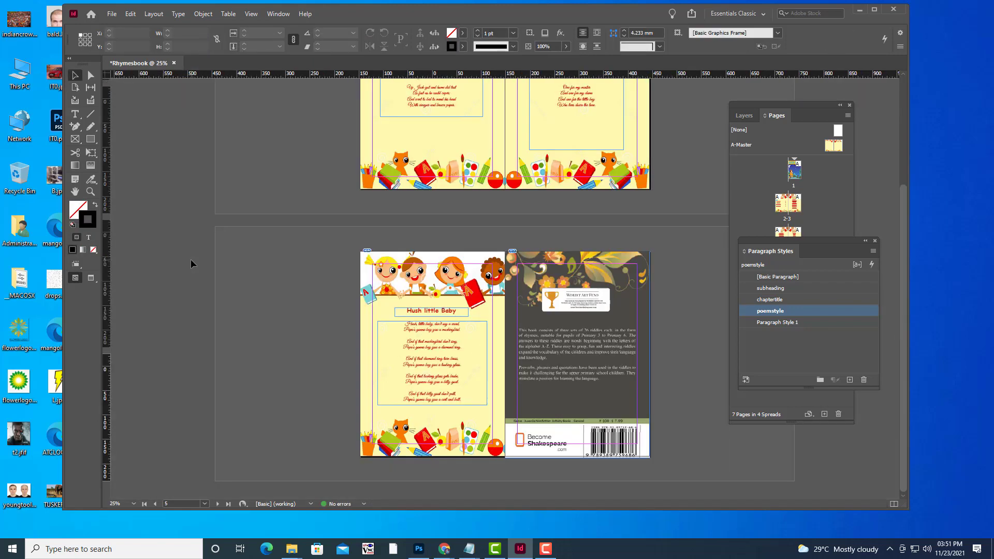
key(ctrl+equal)
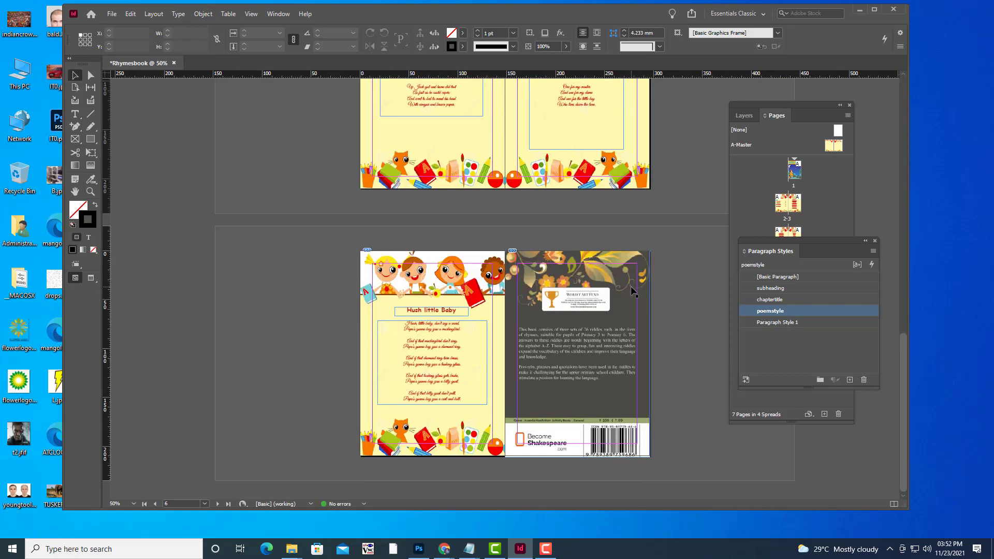
scroll(631, 286, up, 5)
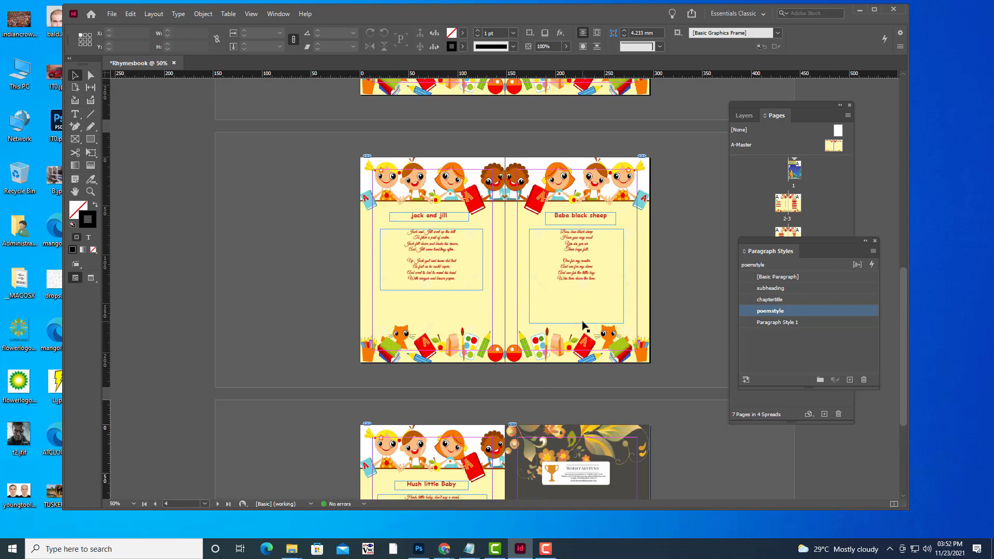
click(577, 323)
drag(576, 322, 577, 301)
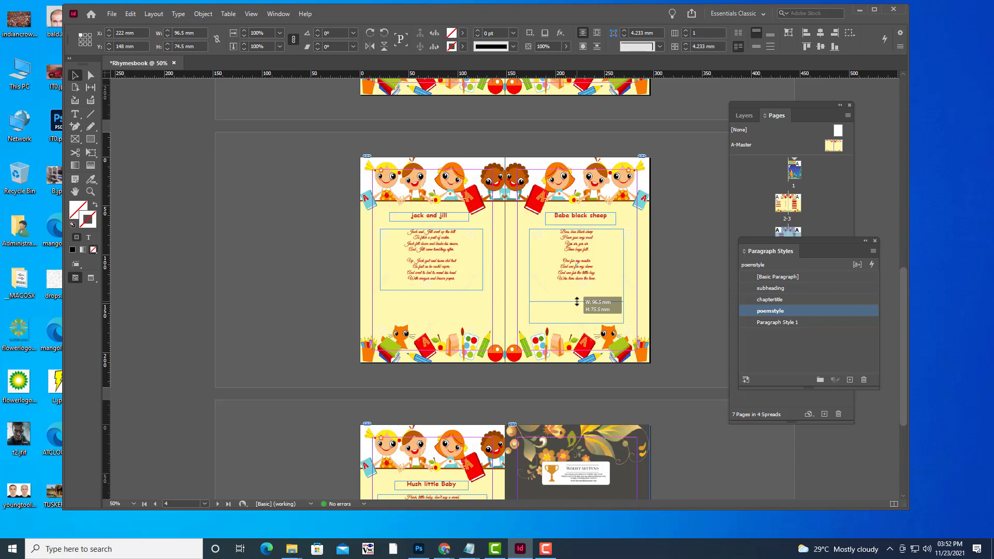
click(666, 280)
On A-Master's left page, draw a text frame about 17 x 11.3 mm just above the bottom artwork and insert a Current Page Number marker
scroll(688, 307, up, 9)
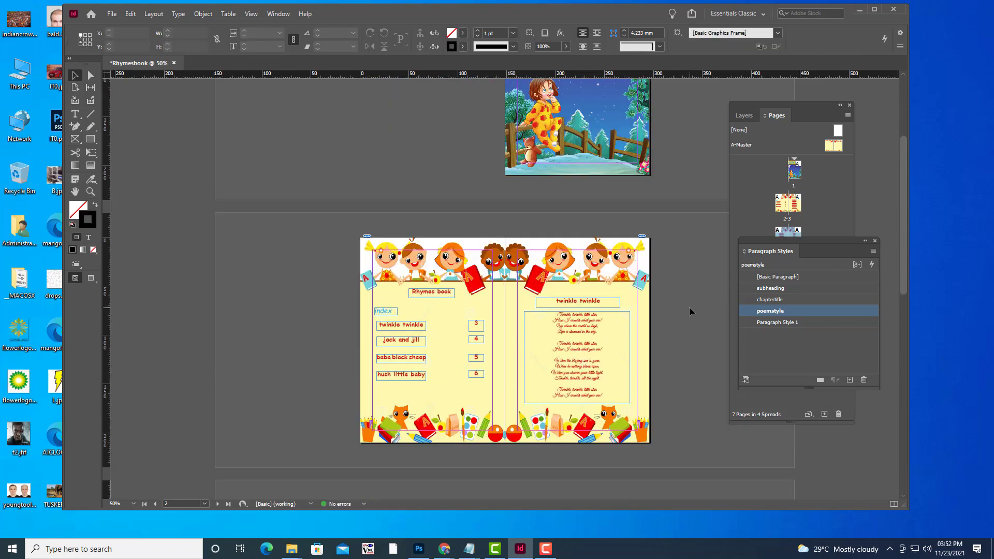
scroll(688, 306, down, 3)
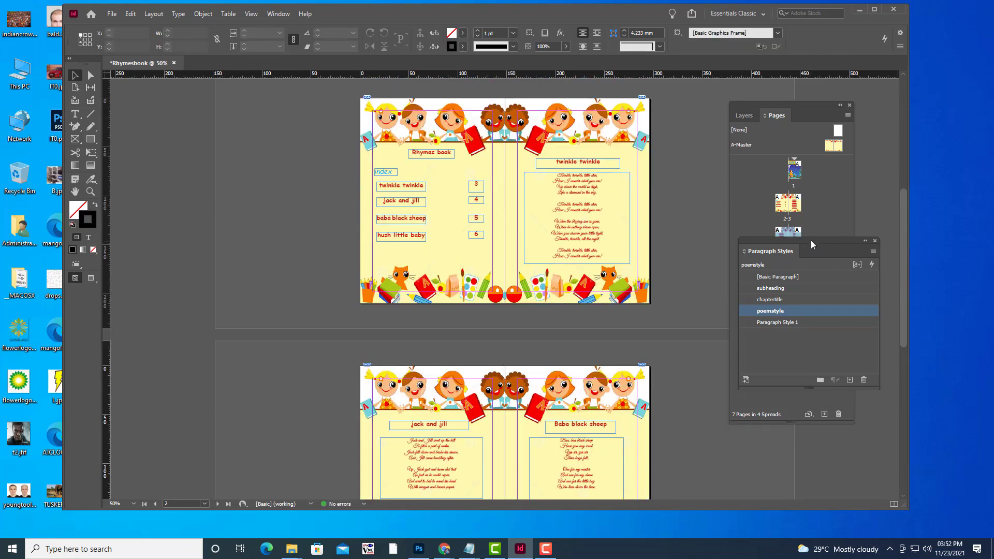
drag(811, 240, 847, 260)
double_click(831, 147)
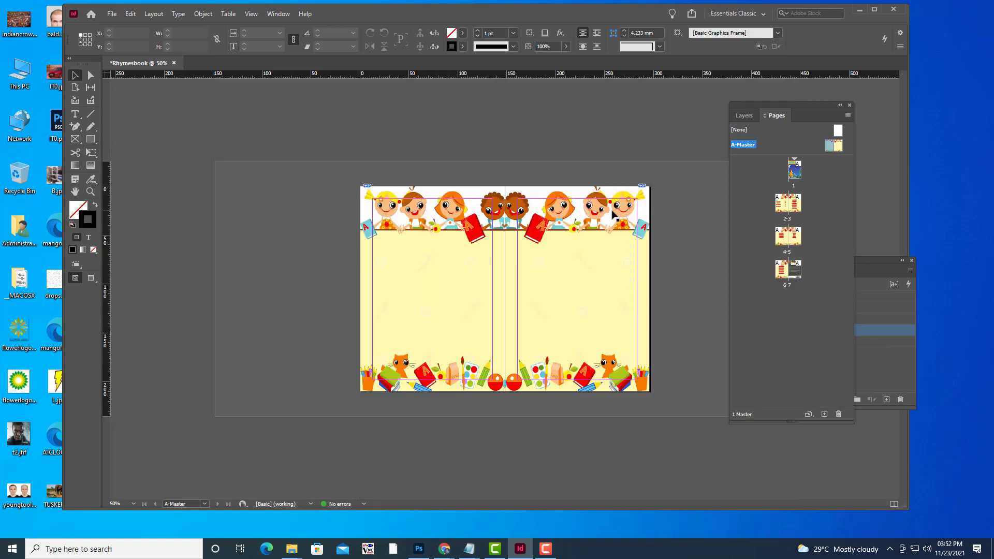
key(ctrl+1)
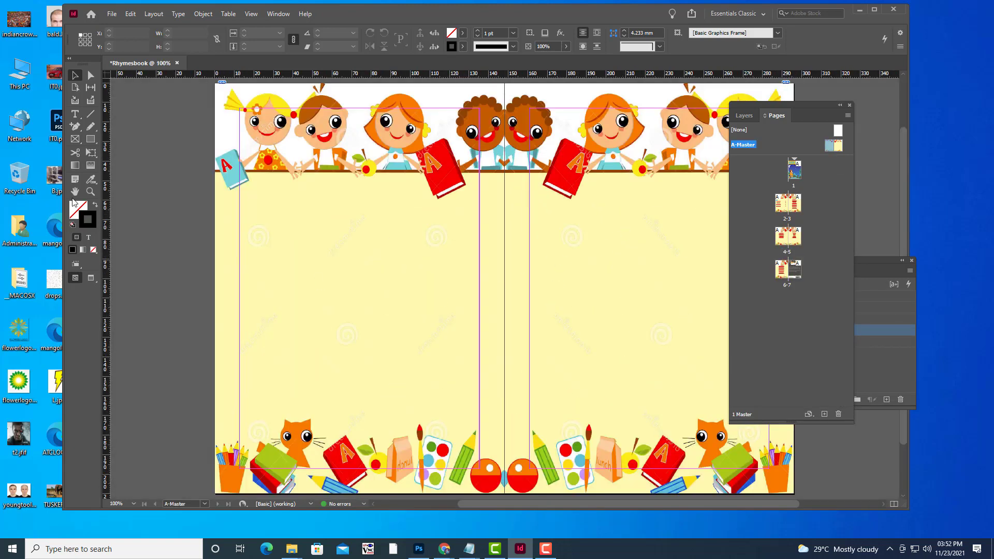
click(76, 114)
scroll(372, 366, down, 2)
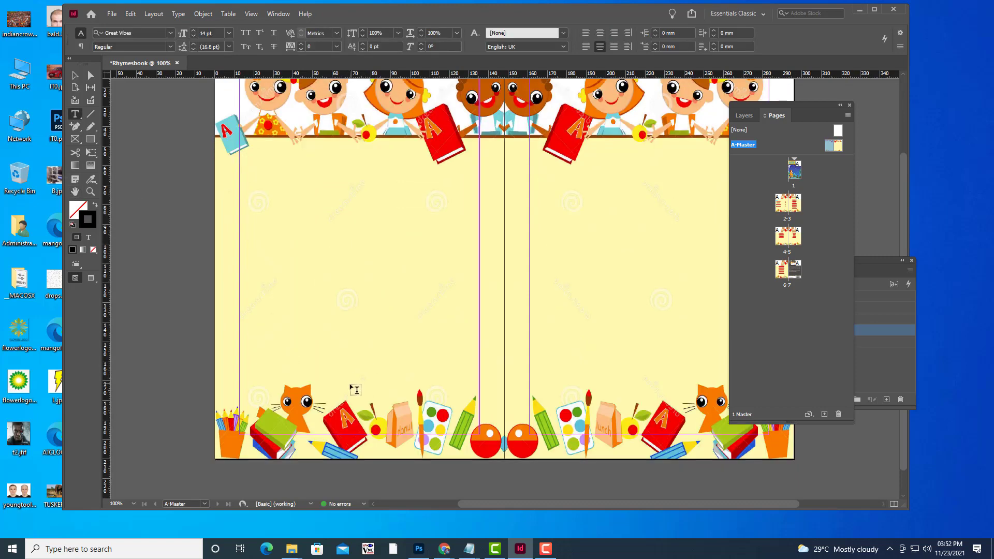
drag(339, 376, 372, 398)
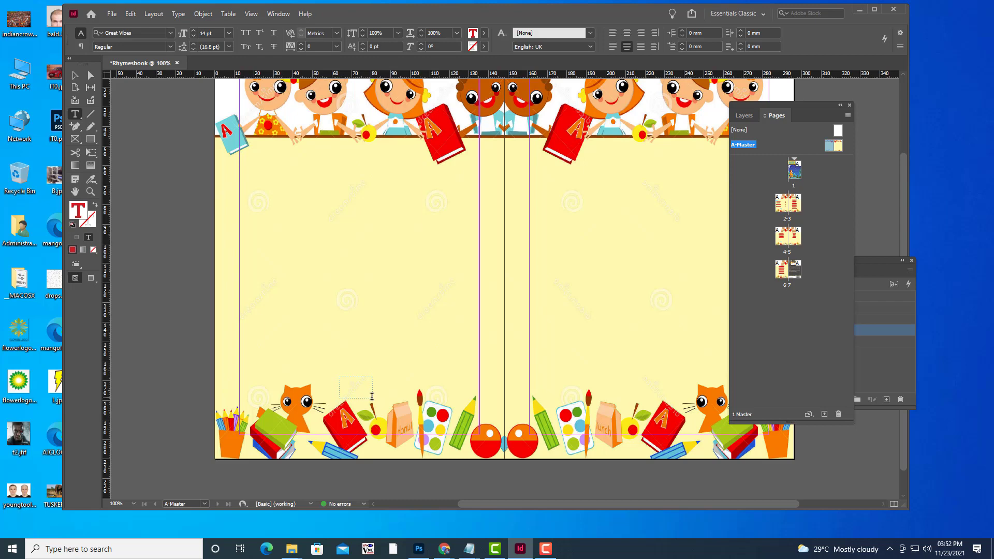
right_click(357, 384)
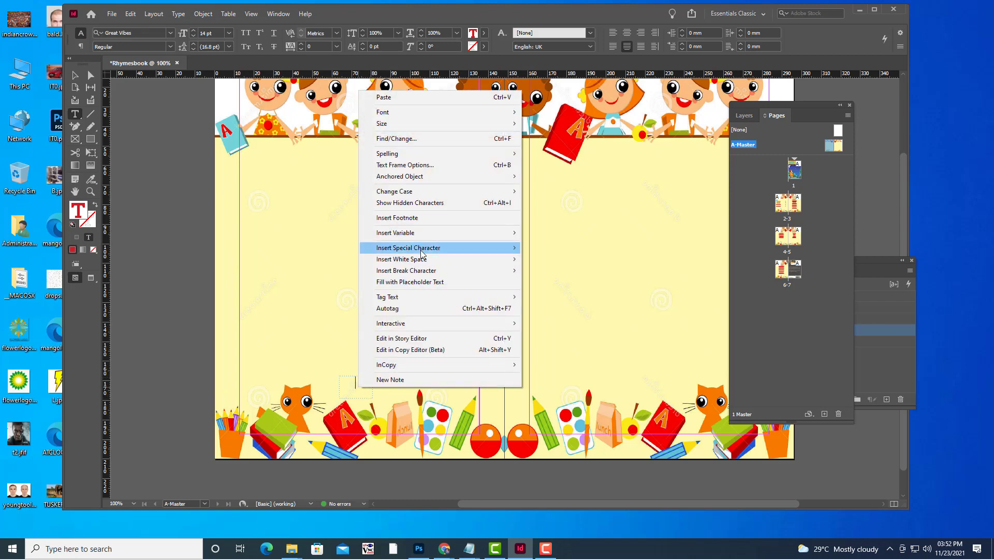
mouse_move(429, 248)
mouse_move(550, 261)
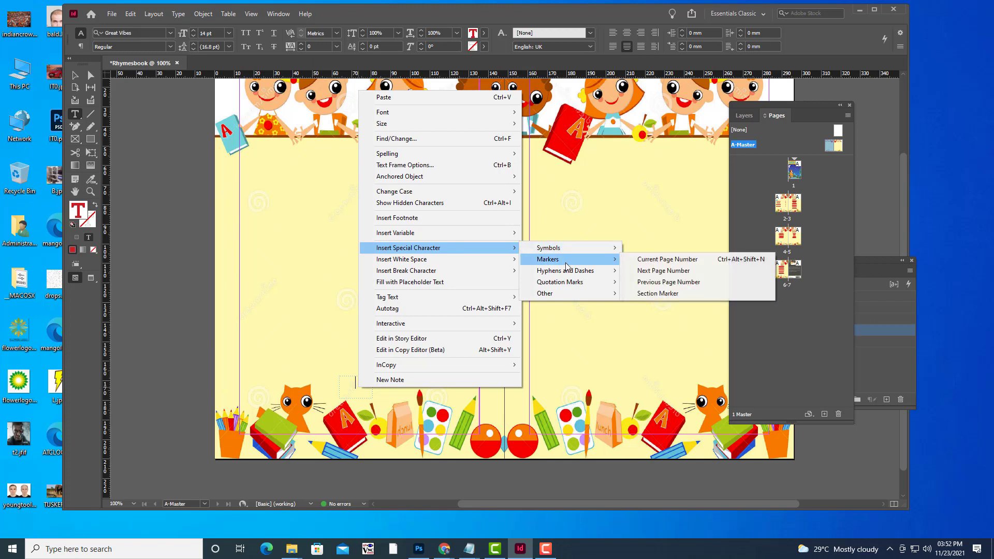
click(663, 259)
Apply chaptertitle to the page number marker, duplicate its frame level onto the facing master page at X 222 mm, and return to spread 2-3
drag(362, 382, 343, 382)
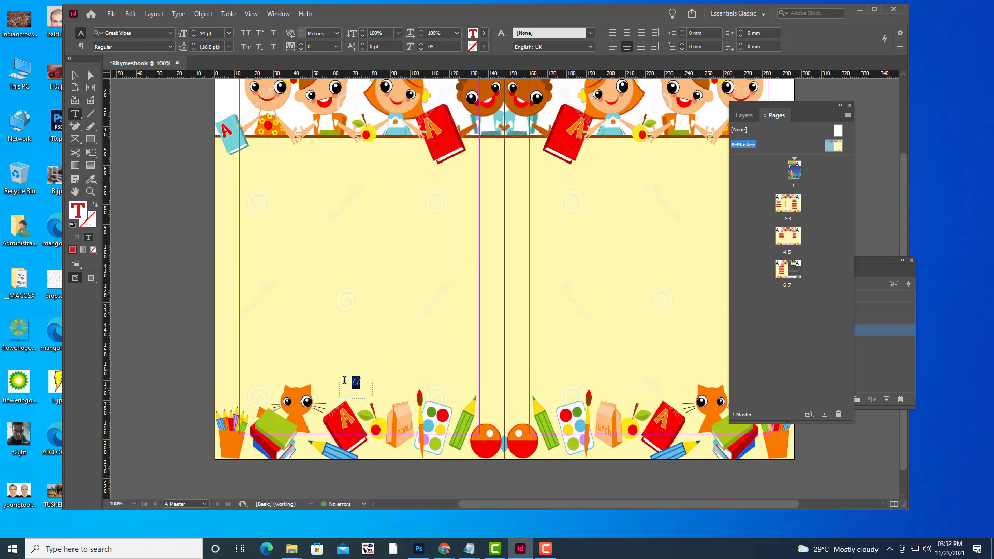
click(865, 259)
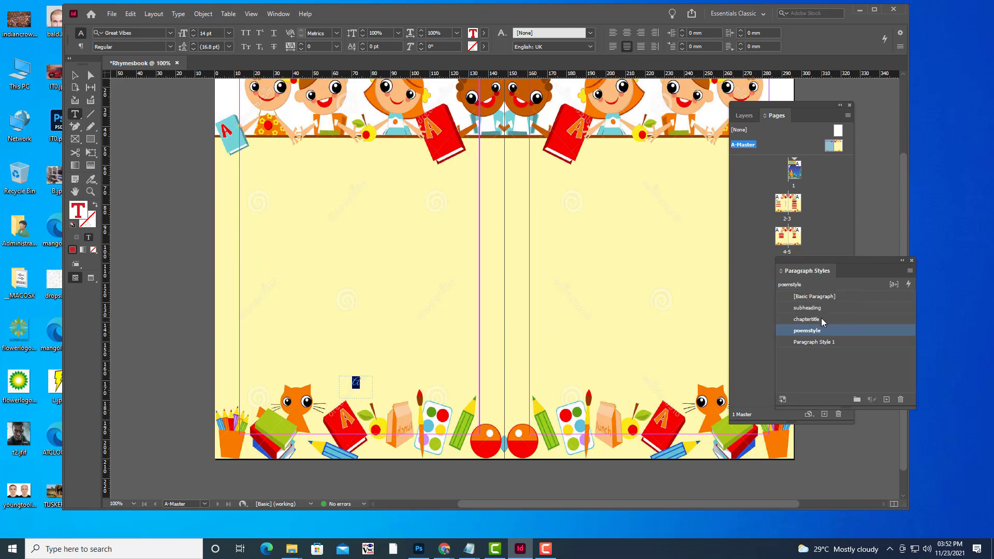
click(823, 319)
key(Escape)
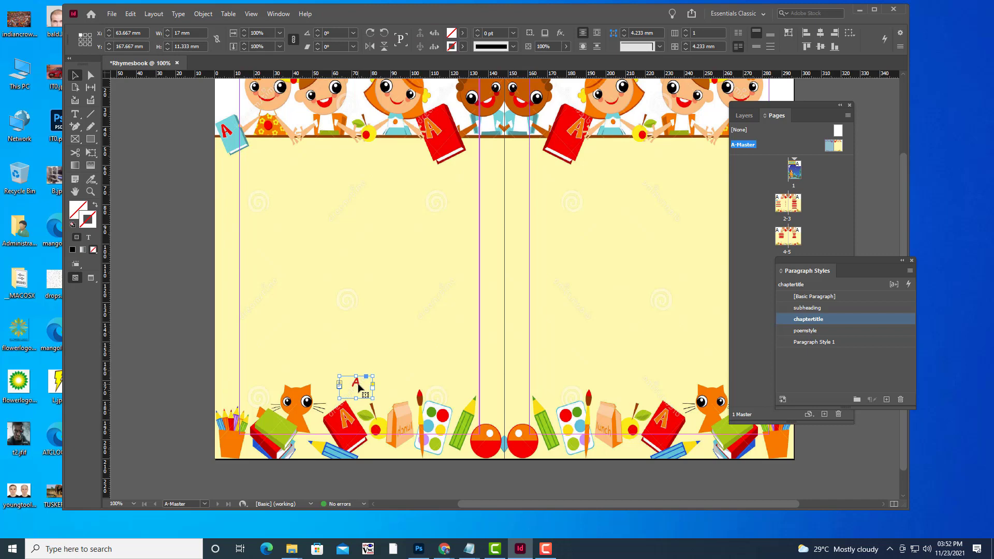
drag(359, 387, 668, 386)
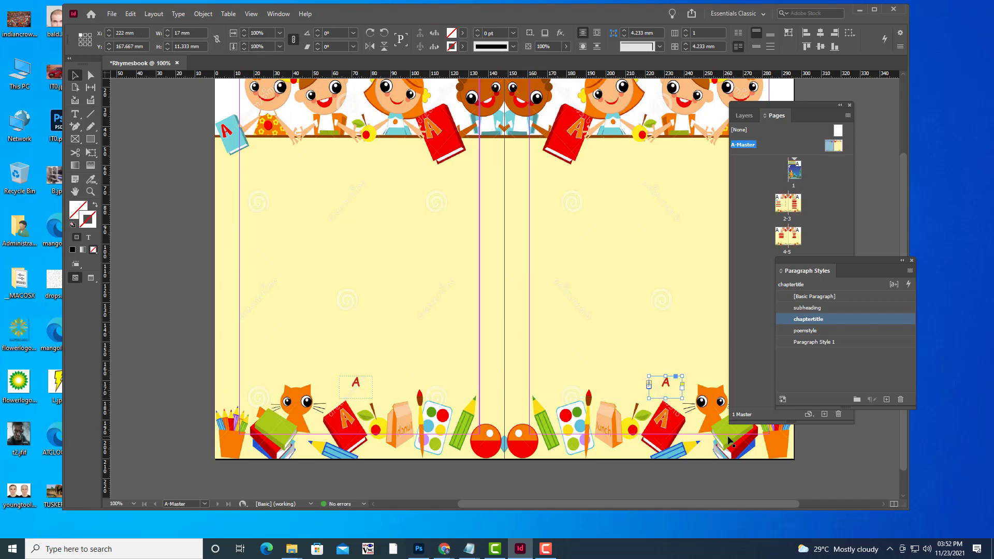
double_click(784, 203)
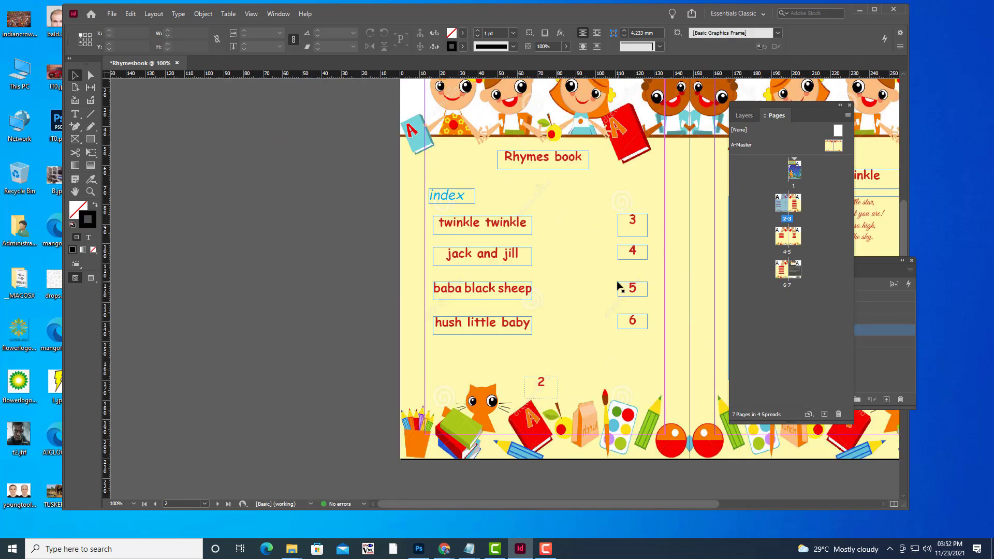
Review every spread from the front cover to the back cover, checking the page numbers against the index
key(ctrl+minus)
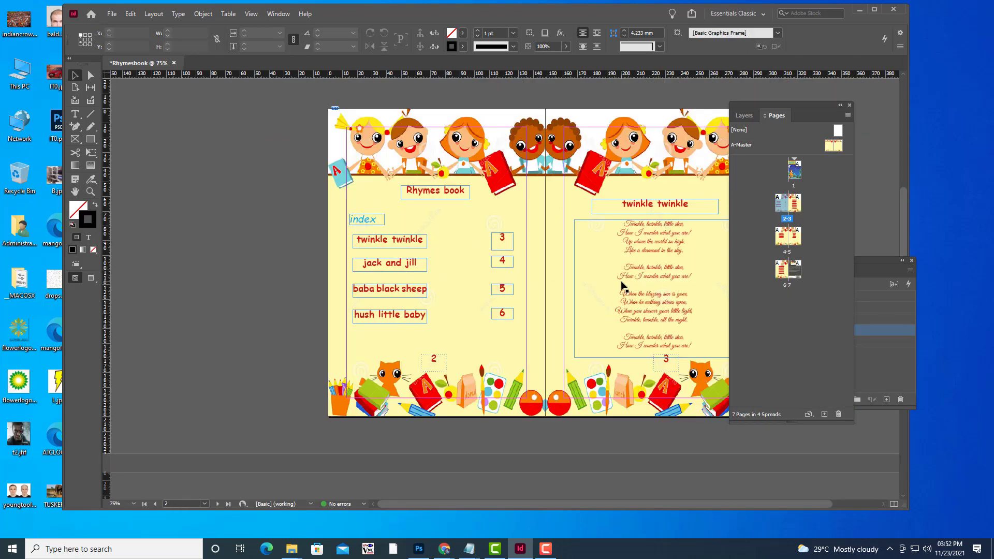
scroll(621, 282, down, 8)
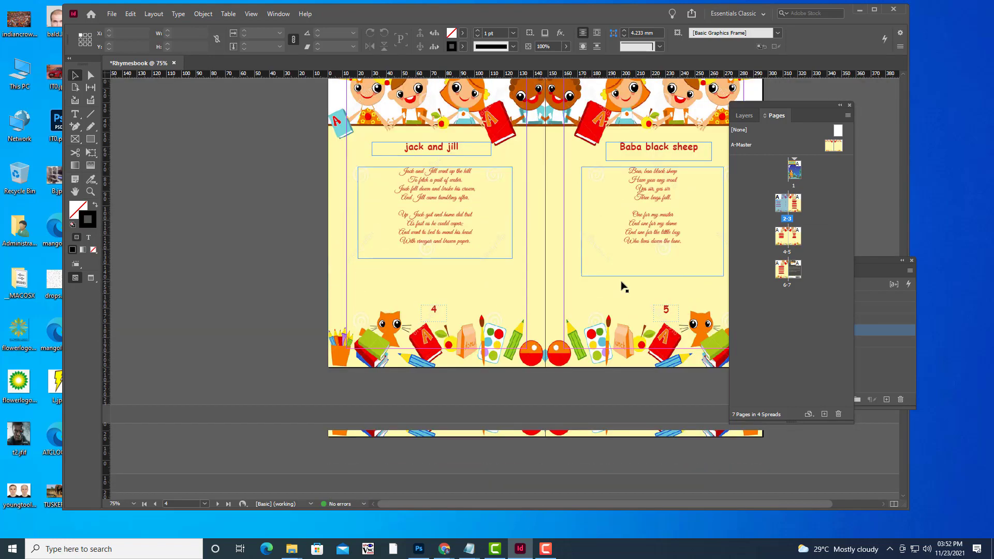
scroll(624, 286, down, 5)
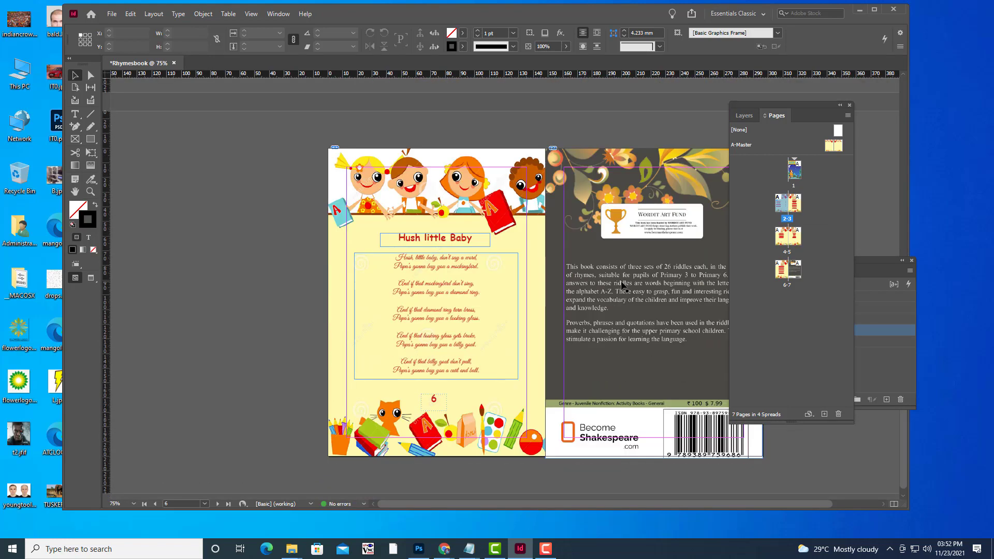
scroll(621, 284, up, 10)
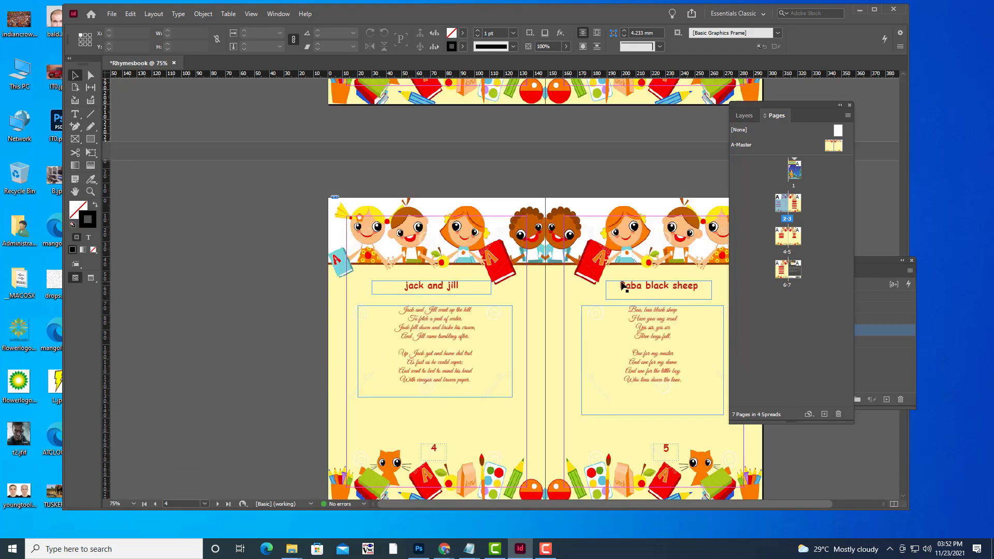
scroll(623, 286, up, 10)
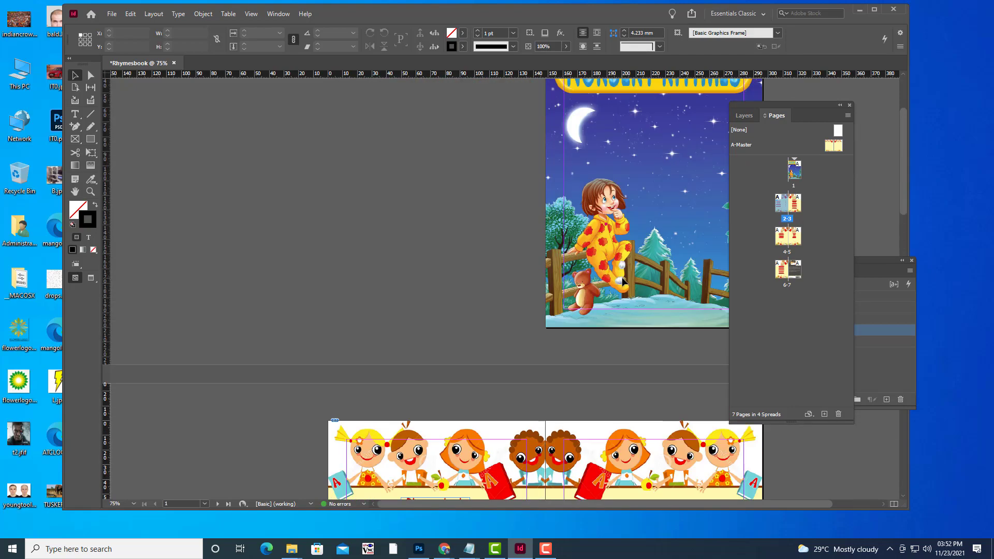
scroll(655, 207, up, 2)
scroll(661, 215, down, 10)
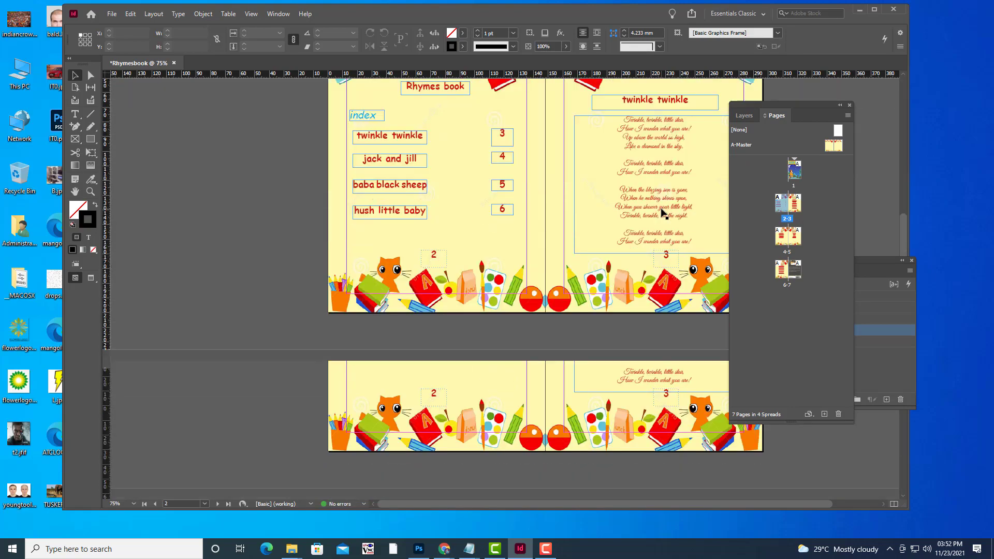
scroll(661, 215, down, 3)
scroll(673, 248, up, 2)
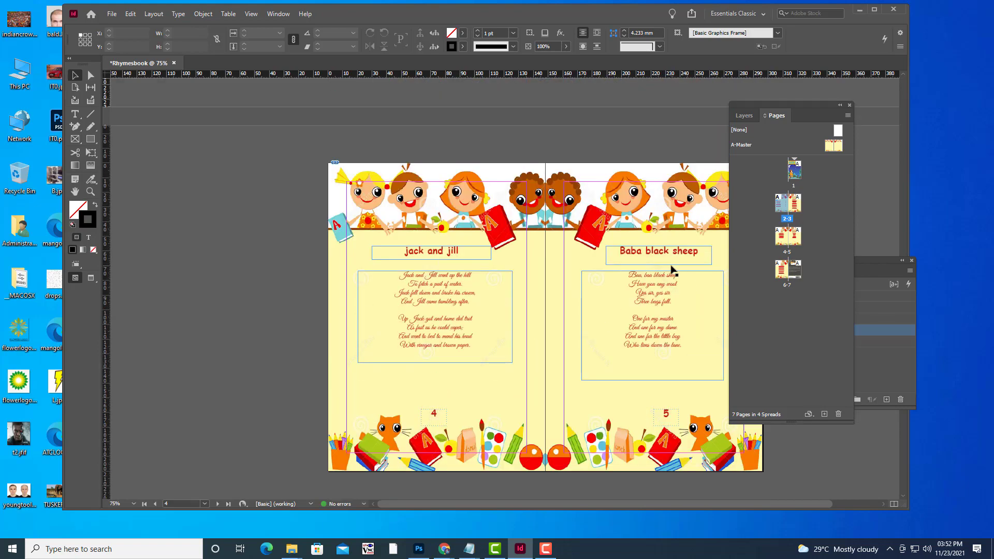
scroll(671, 269, down, 3)
scroll(671, 270, down, 5)
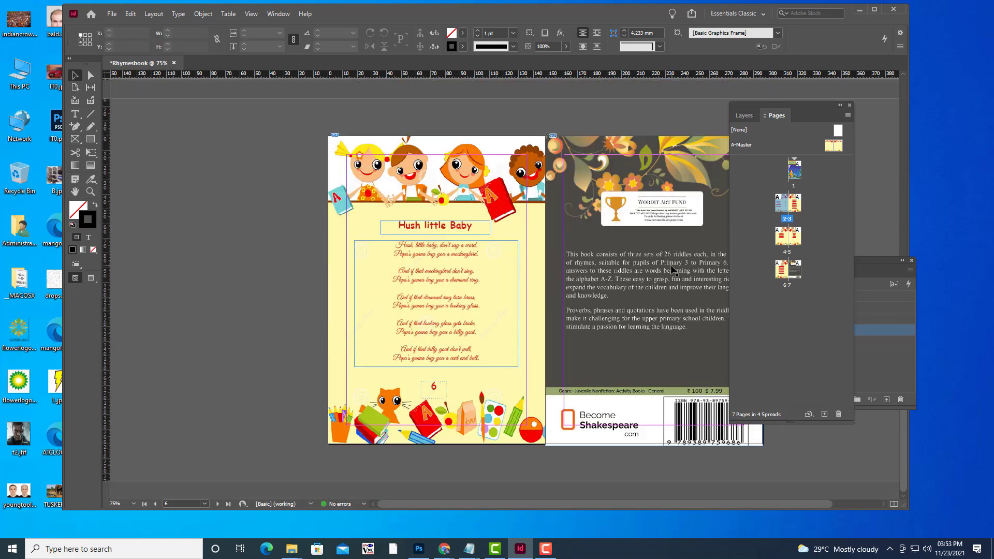
drag(759, 109, 814, 115)
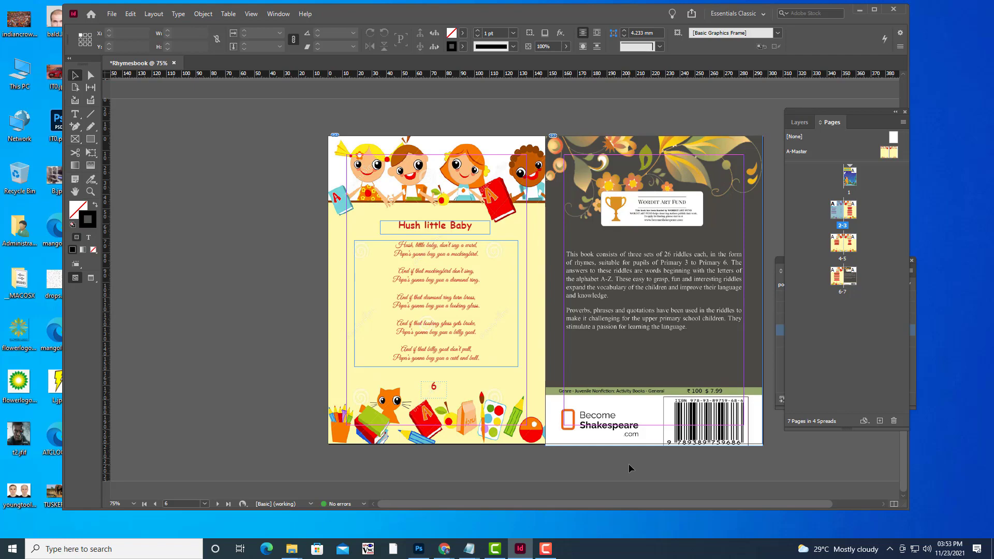
scroll(629, 464, up, 15)
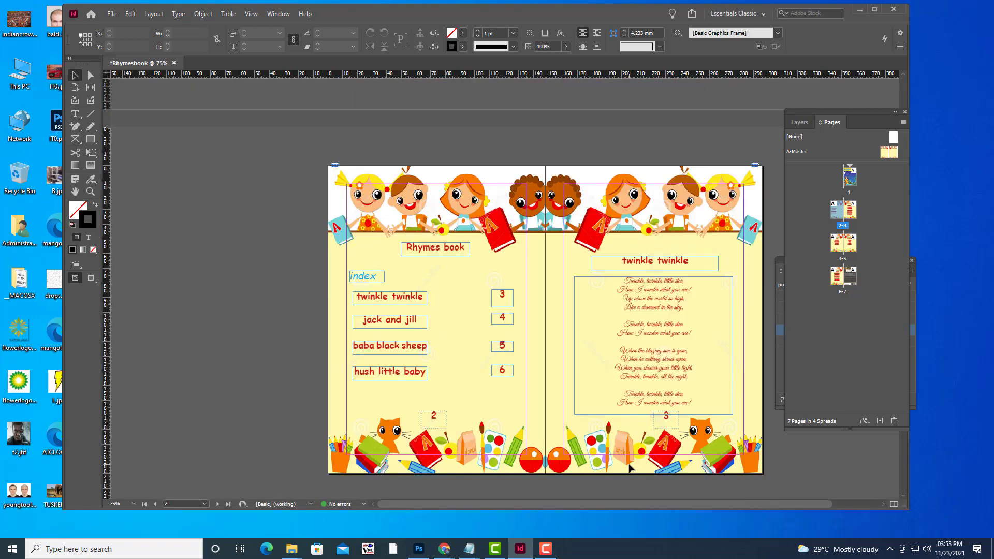
scroll(629, 467, up, 10)
scroll(628, 467, down, 10)
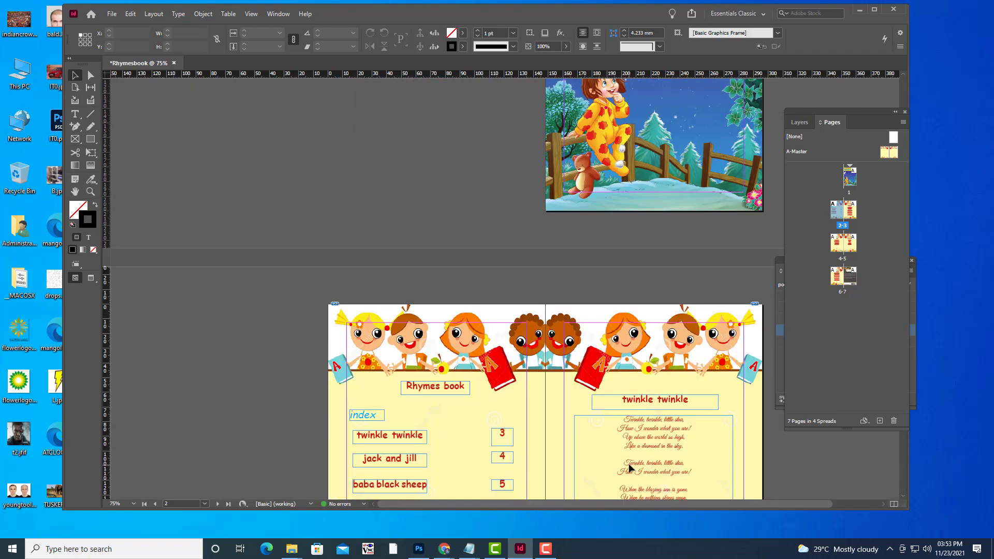
Start exporting the book to the Desktop as Adobe PDF (Print) with the file name childrensrhymesbook
click(111, 16)
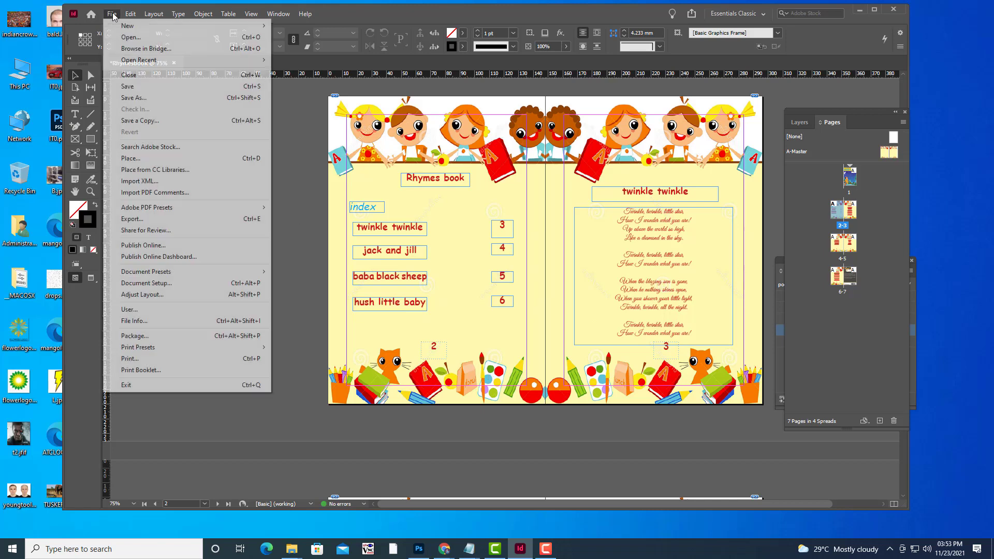
click(166, 219)
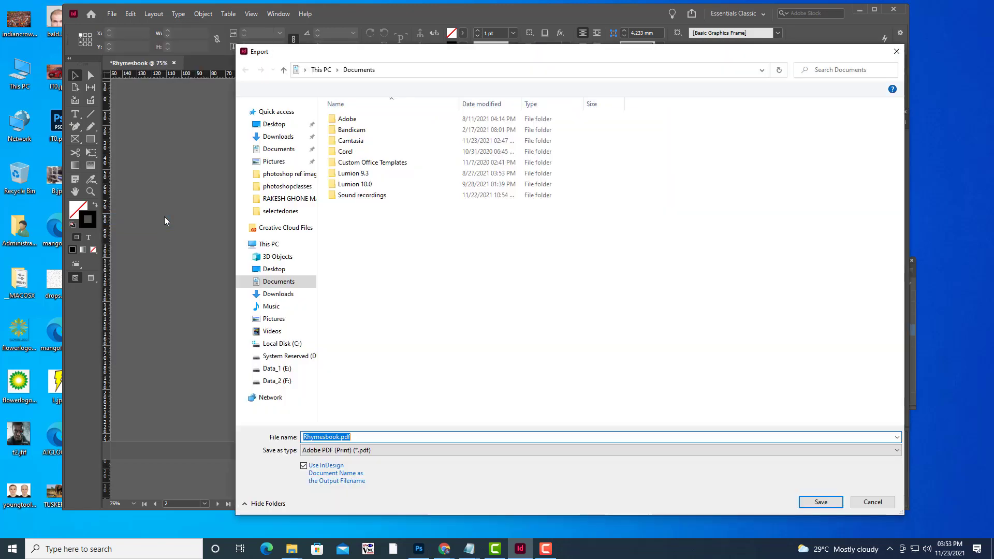
click(351, 450)
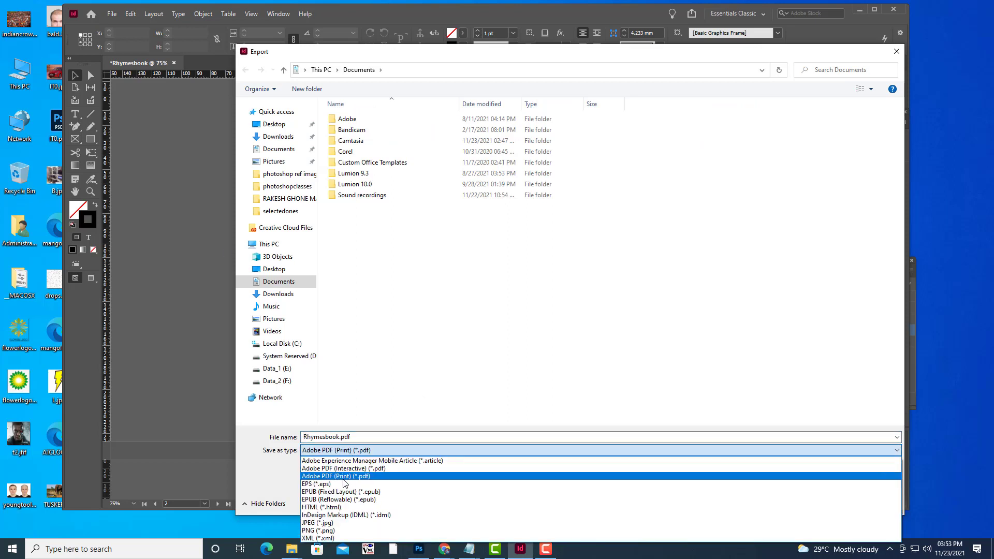
click(342, 476)
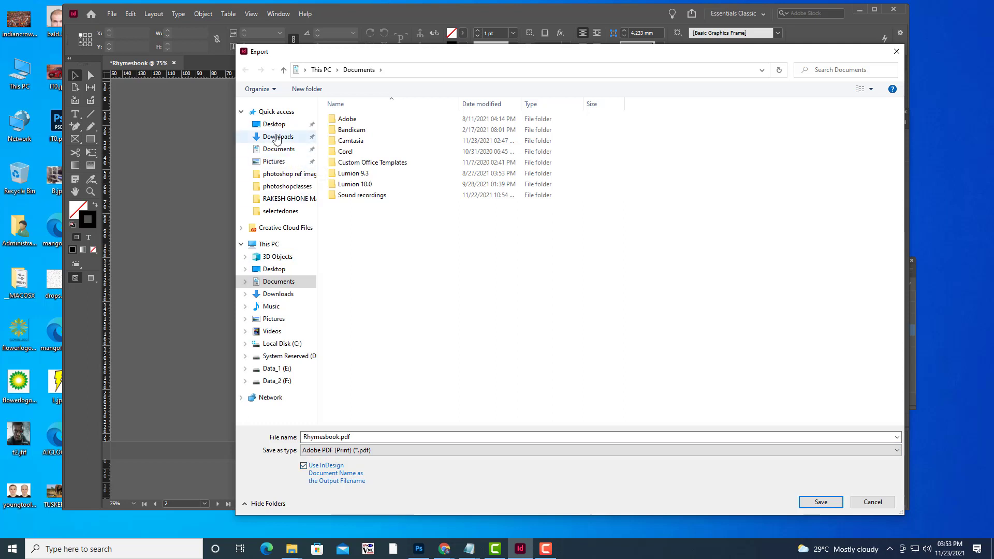
click(273, 125)
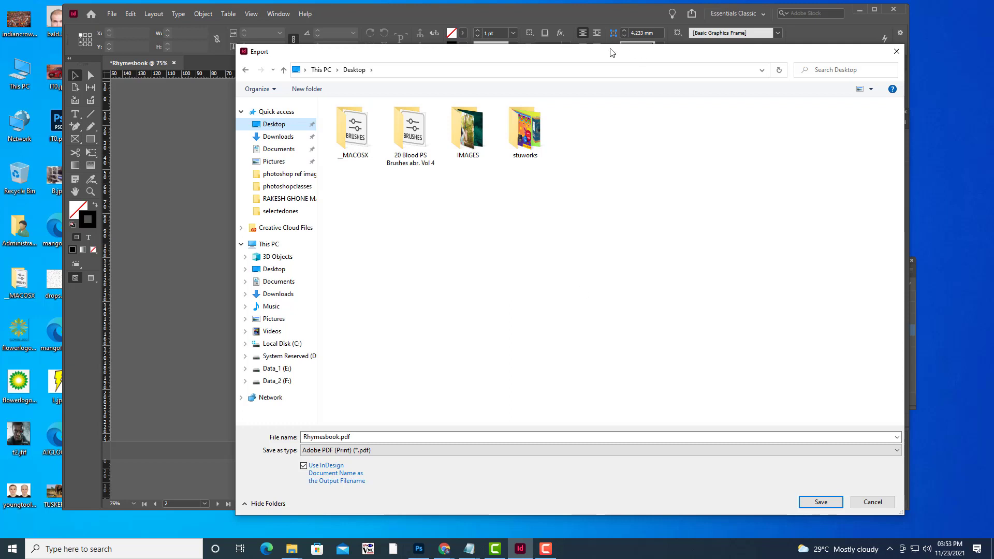
drag(611, 52, 618, 18)
double_click(394, 401)
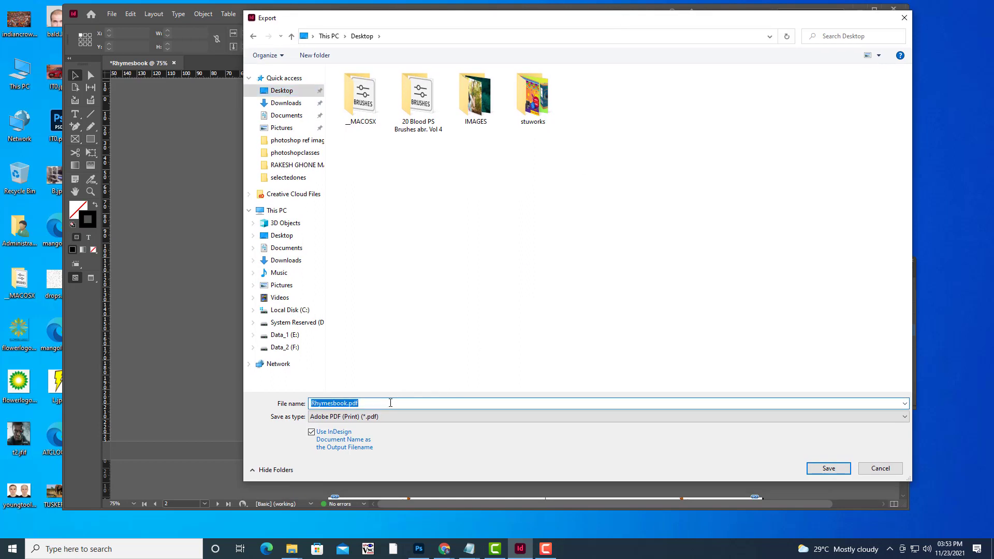
text(ch)
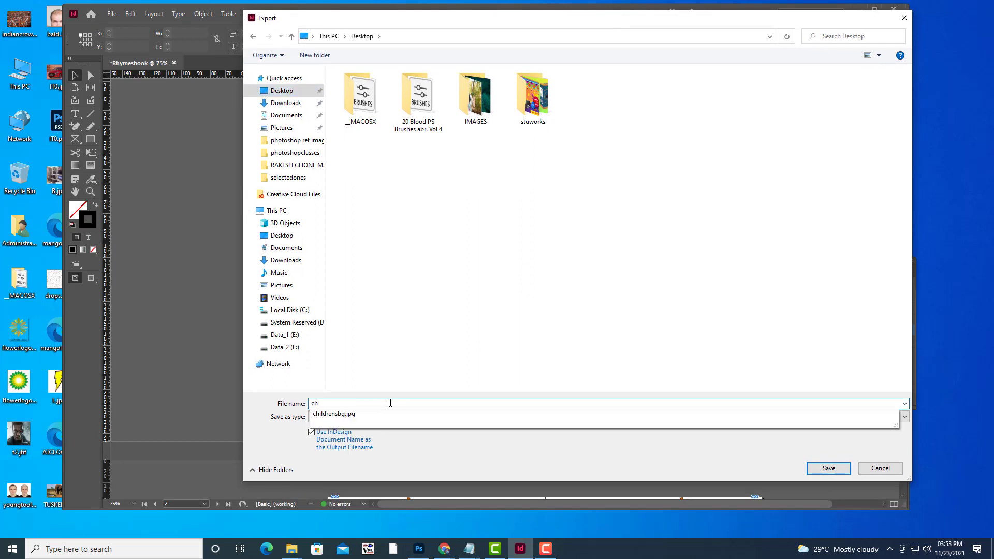
text(ildrensrhymesbook)
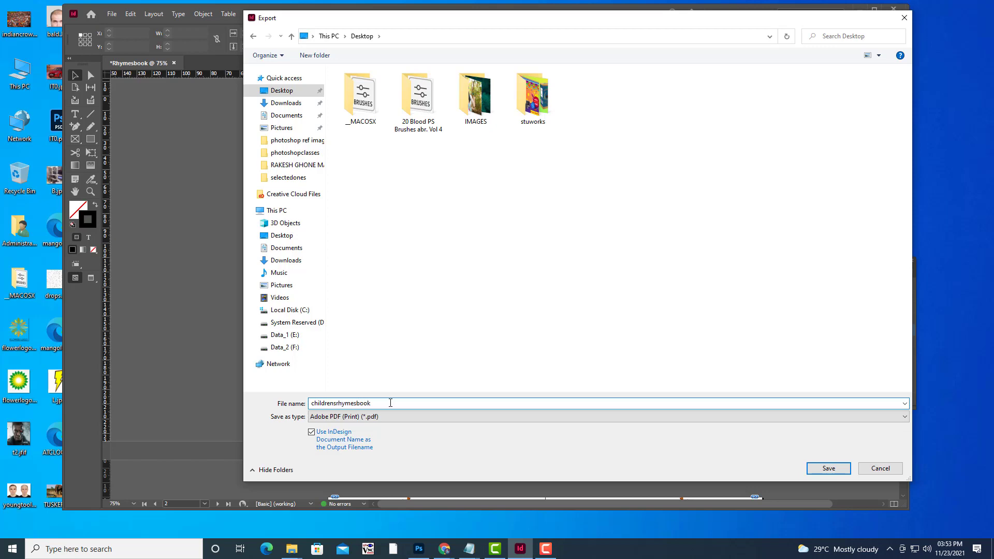
click(829, 468)
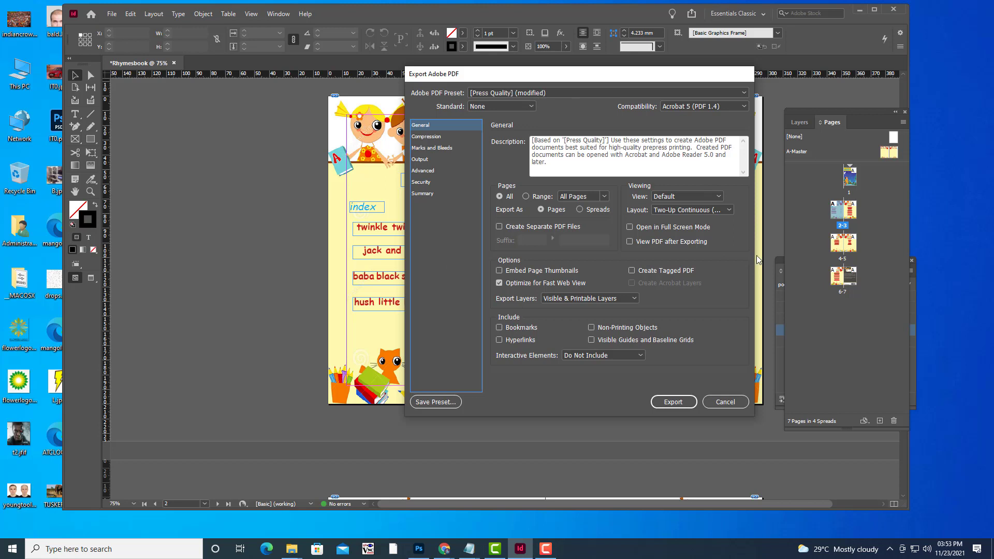
Choose the [Press Quality] PDF preset and export all pages
click(561, 91)
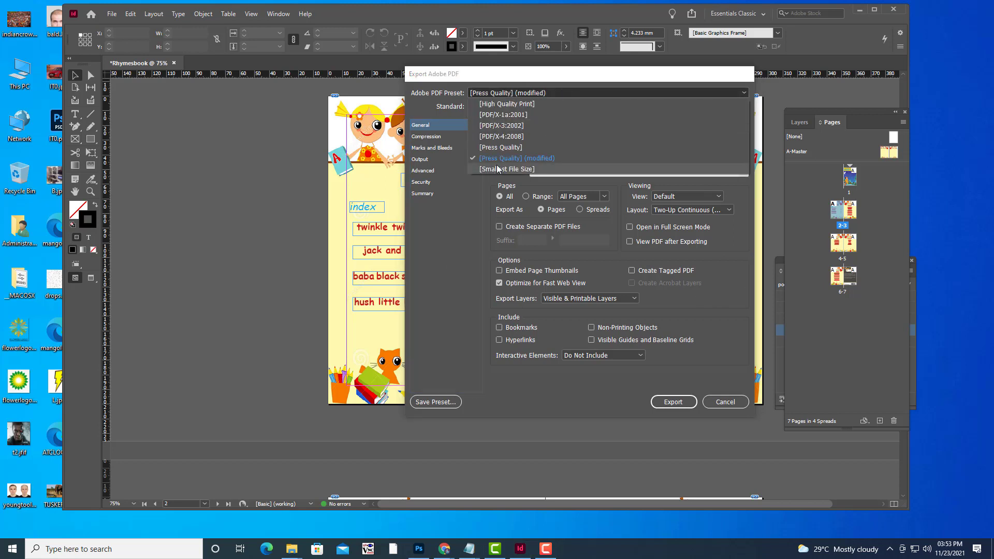
click(501, 148)
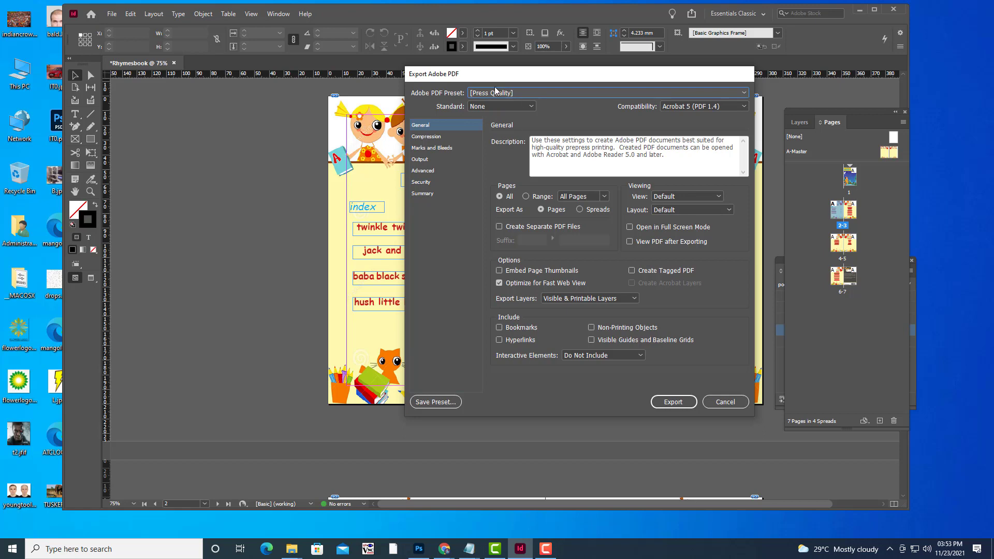
mouse_move(515, 80)
mouse_down()
mouse_move(538, 81)
mouse_move(524, 82)
mouse_up()
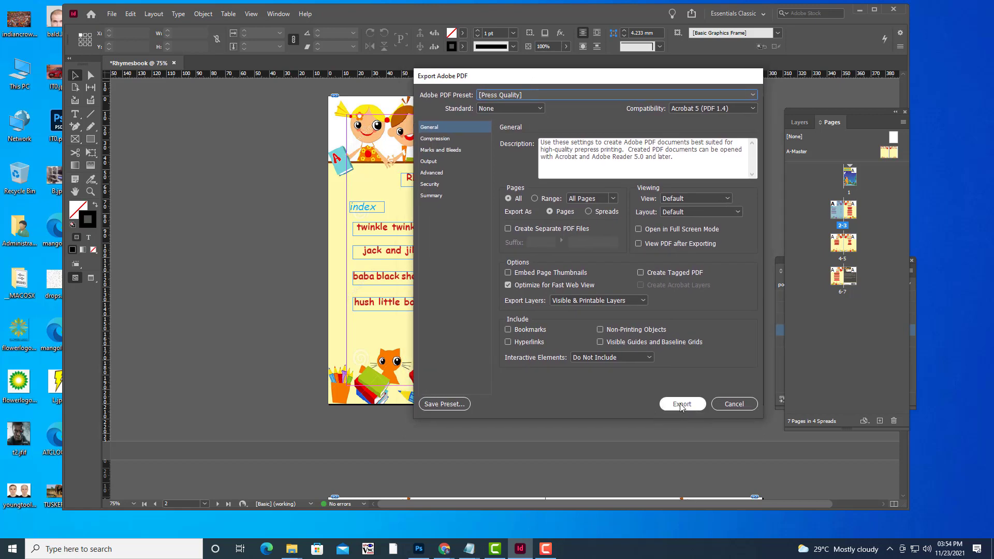
click(681, 404)
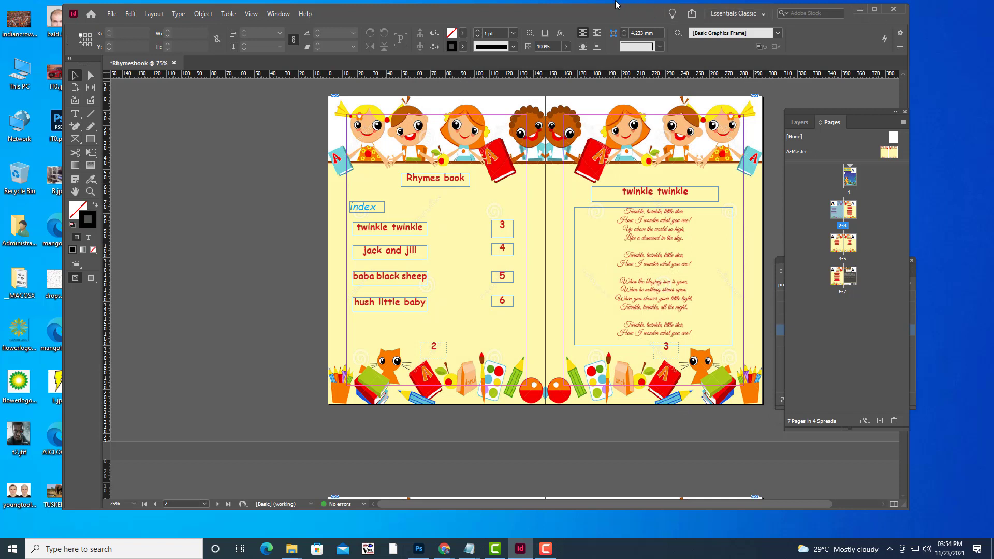
Minimize InDesign, open childrensrhymesbook.pdf from the desktop in Microsoft Edge and dismiss the restore pages message
drag(613, 10, 807, 20)
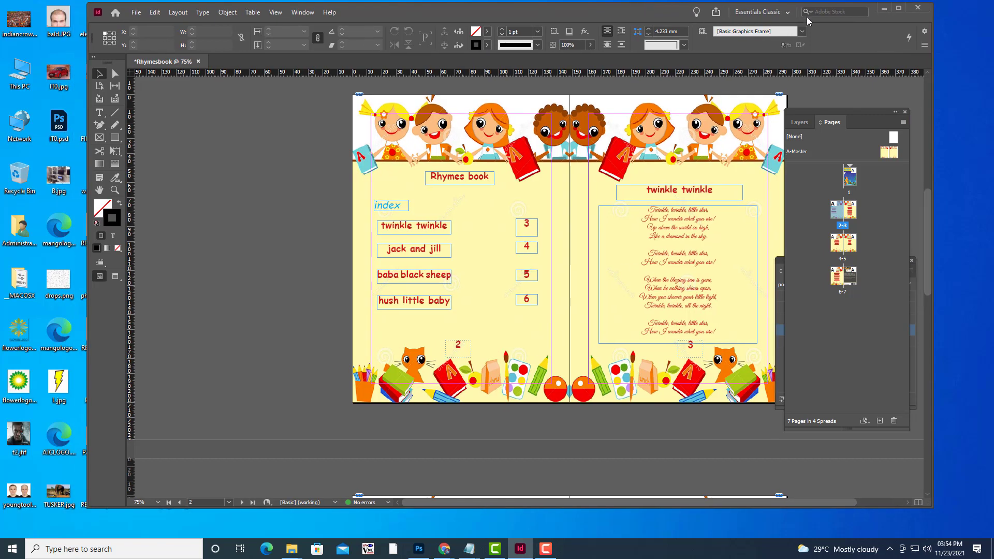
click(883, 11)
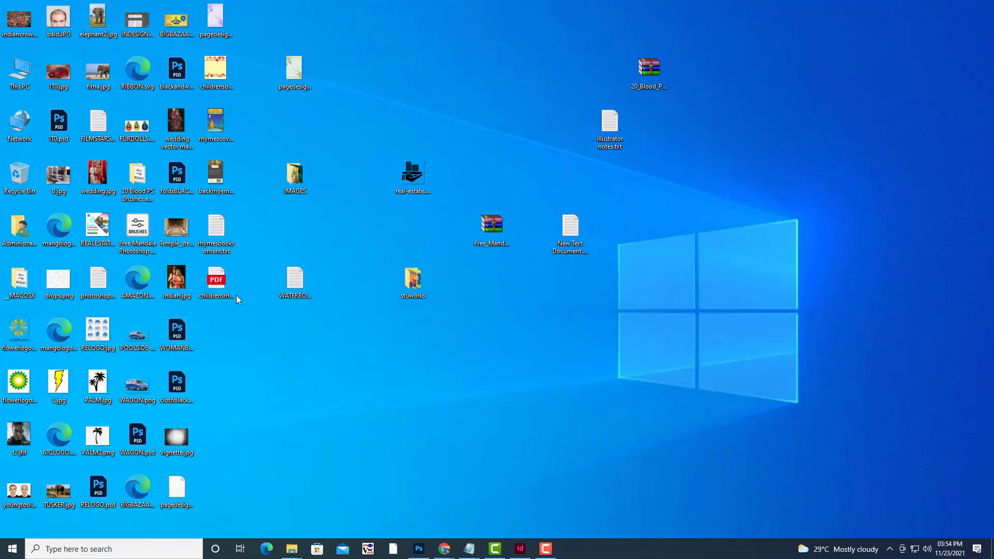
click(220, 281)
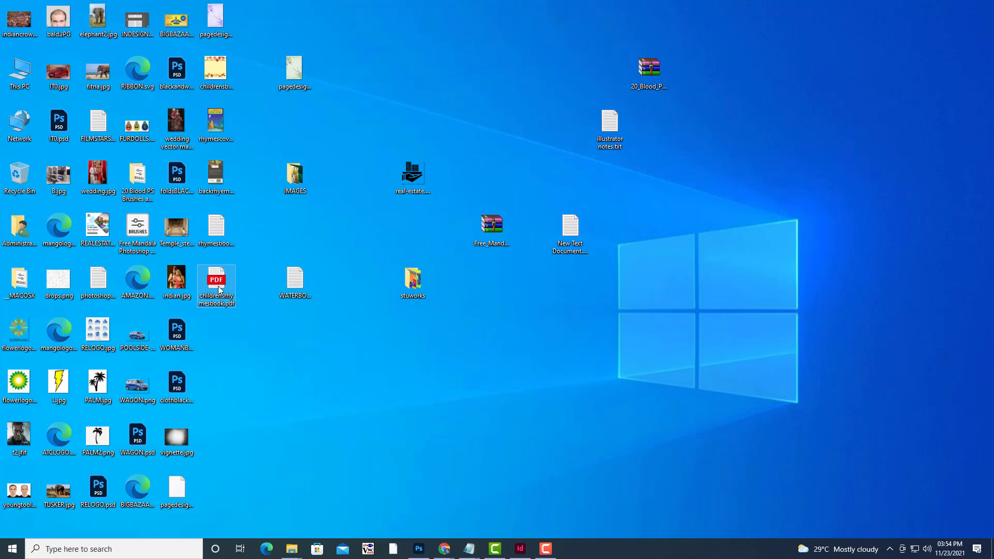
double_click(219, 289)
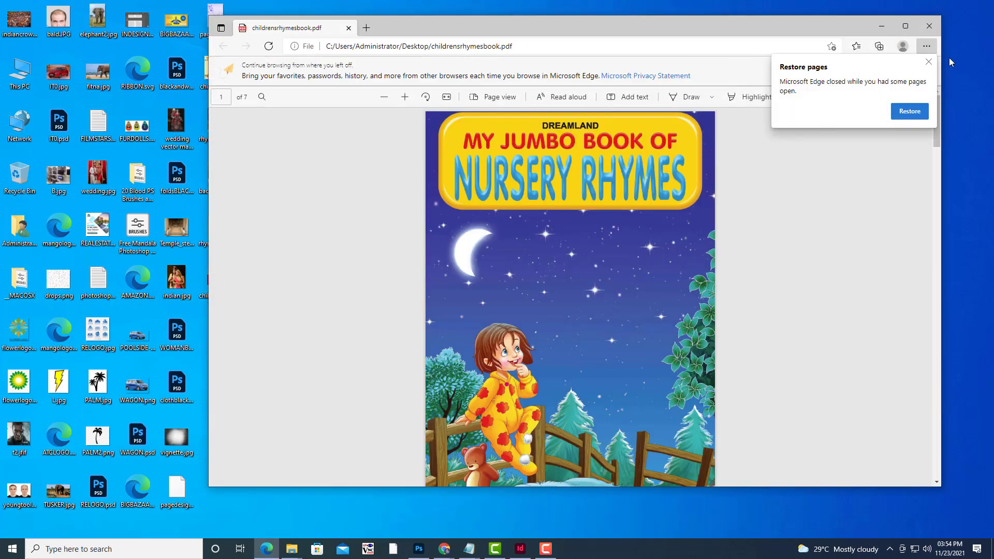
click(928, 61)
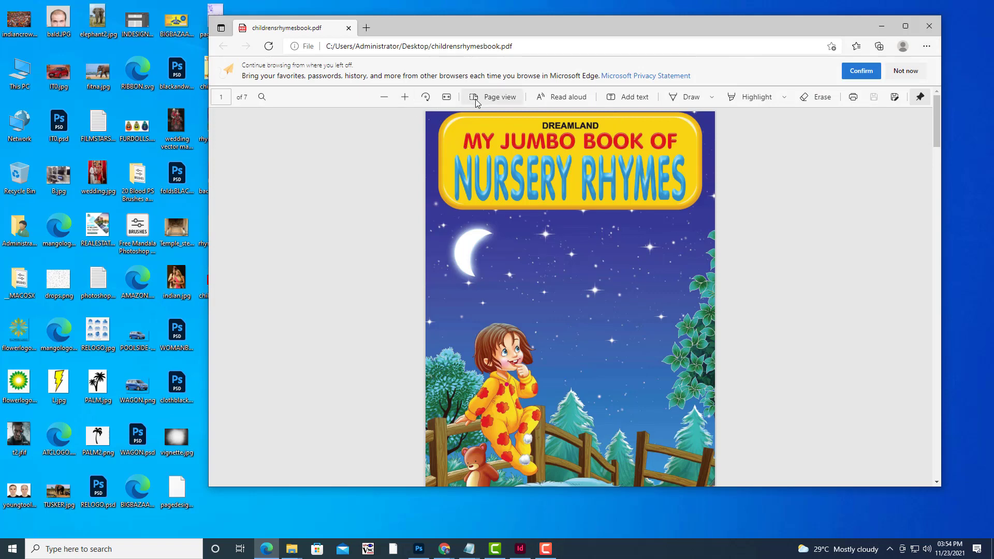
Show the PDF in two-page view, zoom out three levels and look through the exported pages
click(502, 100)
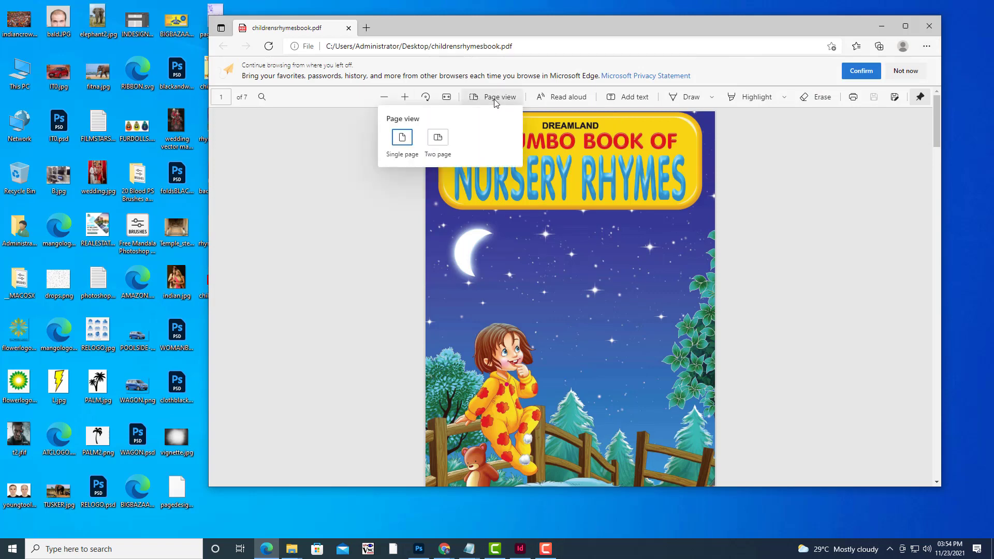
click(434, 138)
click(383, 98)
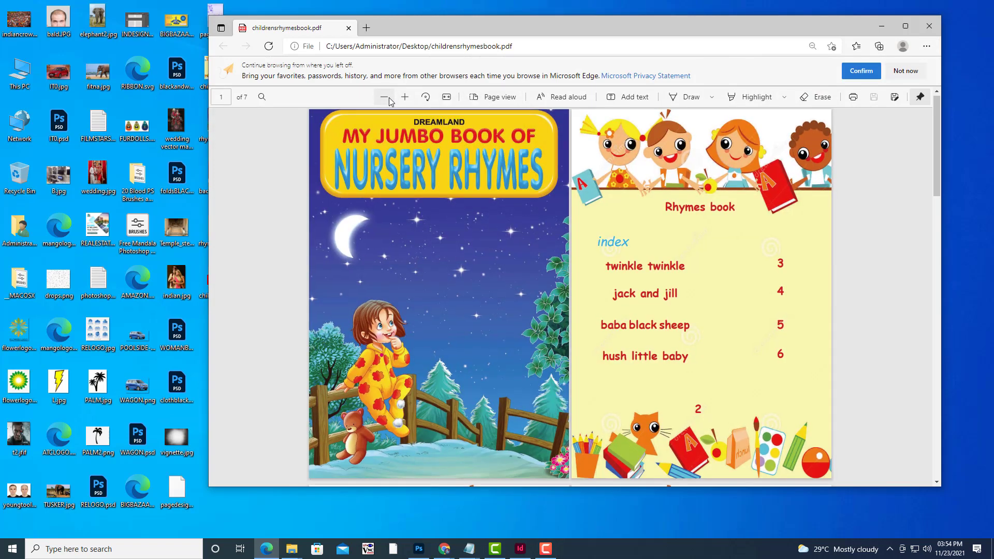
click(385, 98)
click(389, 99)
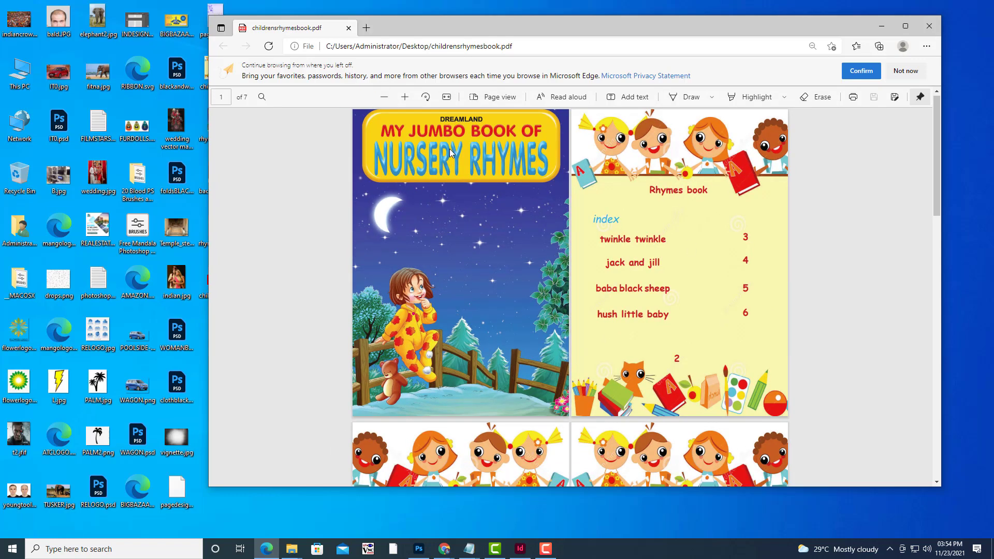
scroll(533, 271, down, 14)
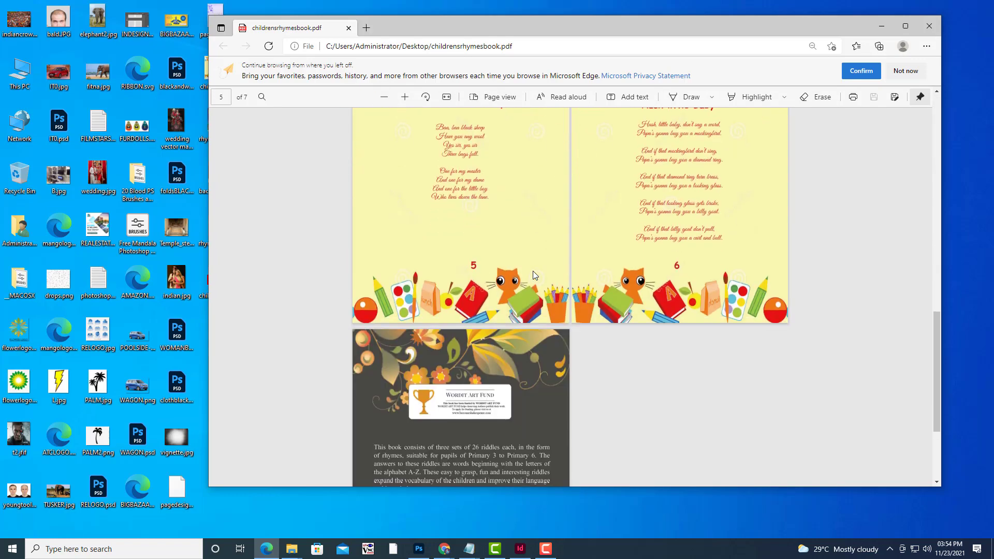
scroll(532, 271, down, 5)
scroll(532, 271, up, 20)
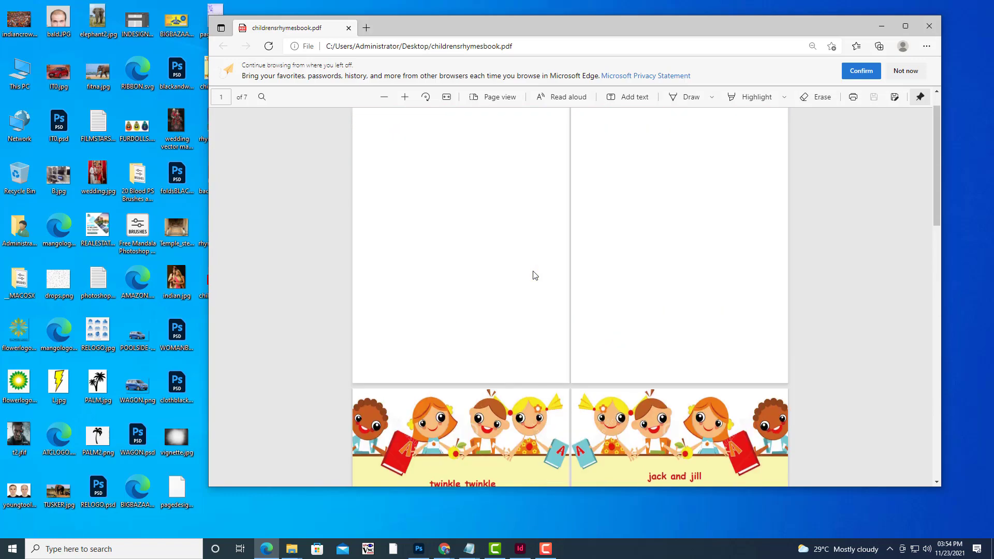
scroll(710, 253, down, 3)
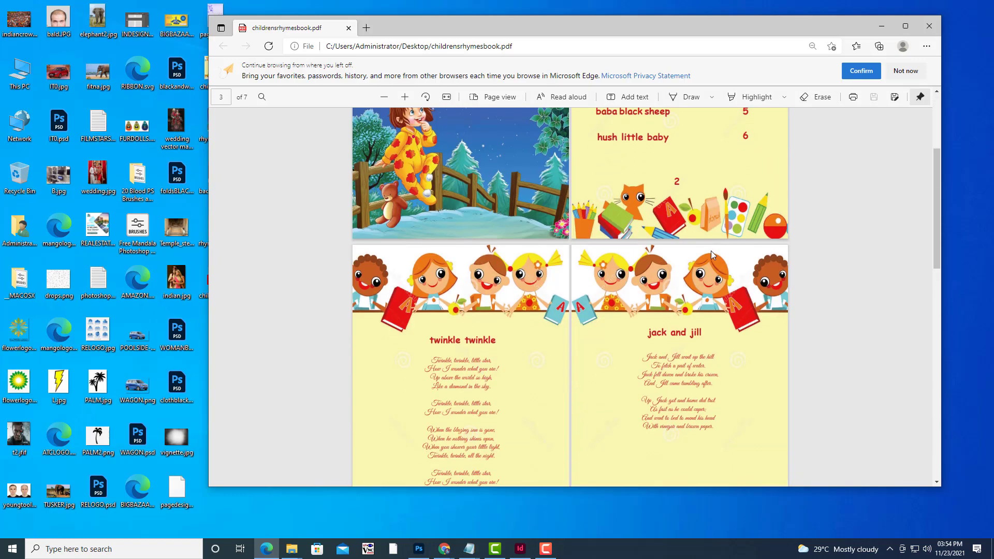
Examine the exported PDF repeatedly from front cover to back cover, including the index, rhyme pages and page numbers
scroll(710, 251, up, 3)
scroll(678, 236, down, 4)
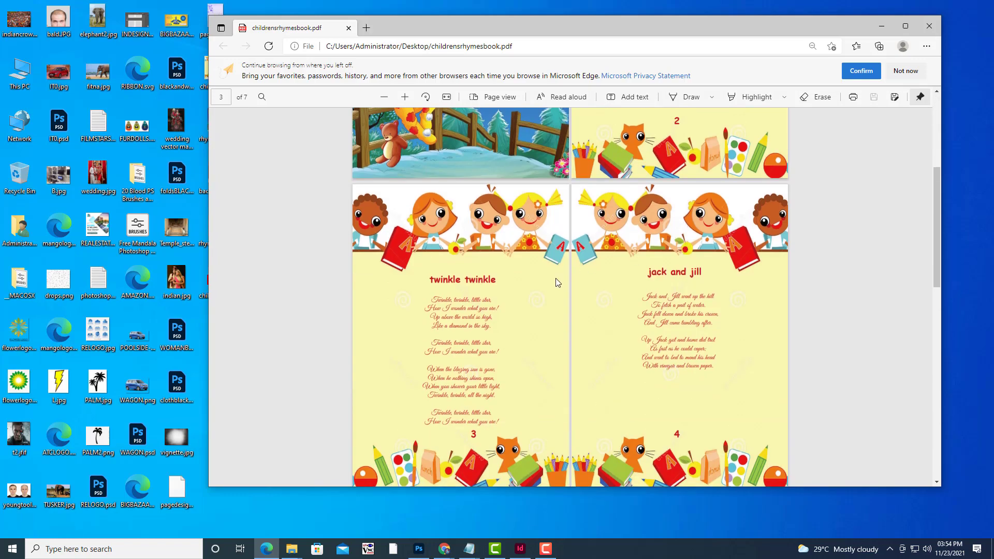
scroll(555, 279, down, 10)
scroll(556, 279, up, 14)
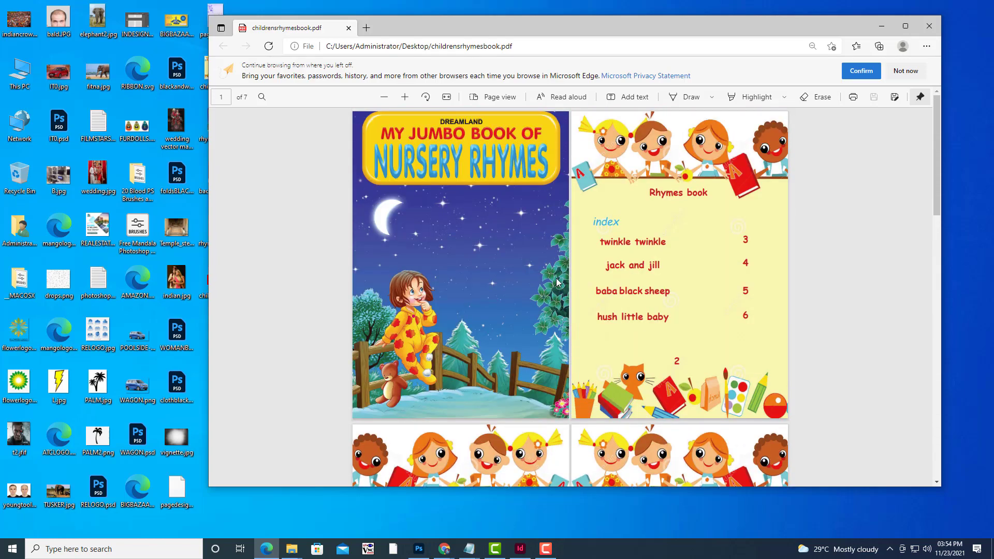
scroll(556, 281, down, 10)
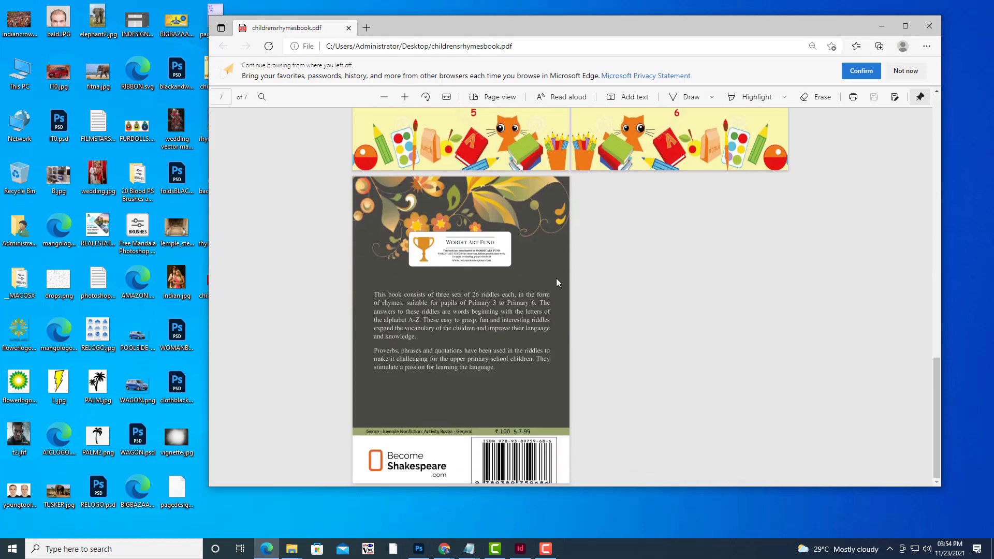
scroll(556, 281, up, 4)
scroll(557, 282, up, 9)
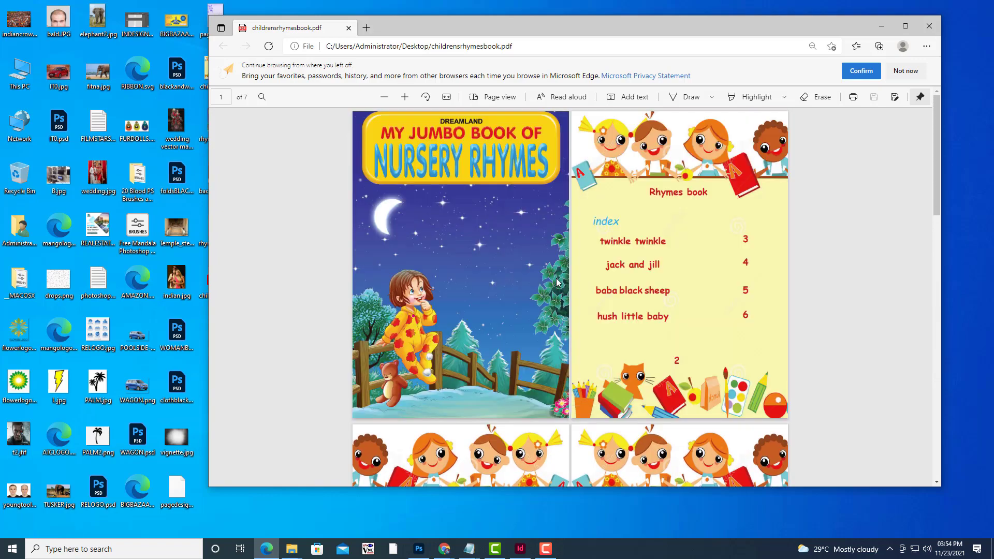
scroll(558, 282, down, 14)
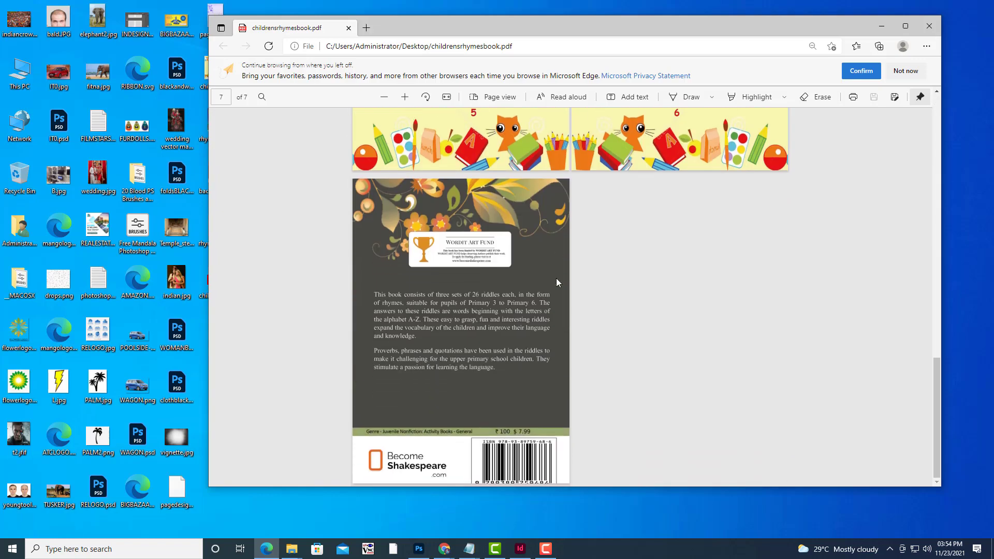
scroll(557, 282, up, 4)
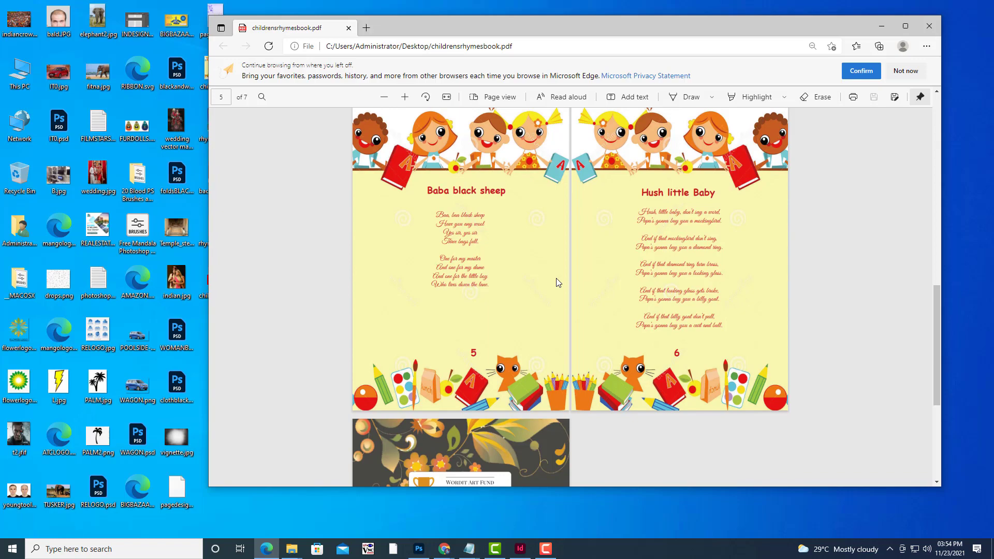
scroll(557, 282, up, 10)
scroll(558, 282, down, 4)
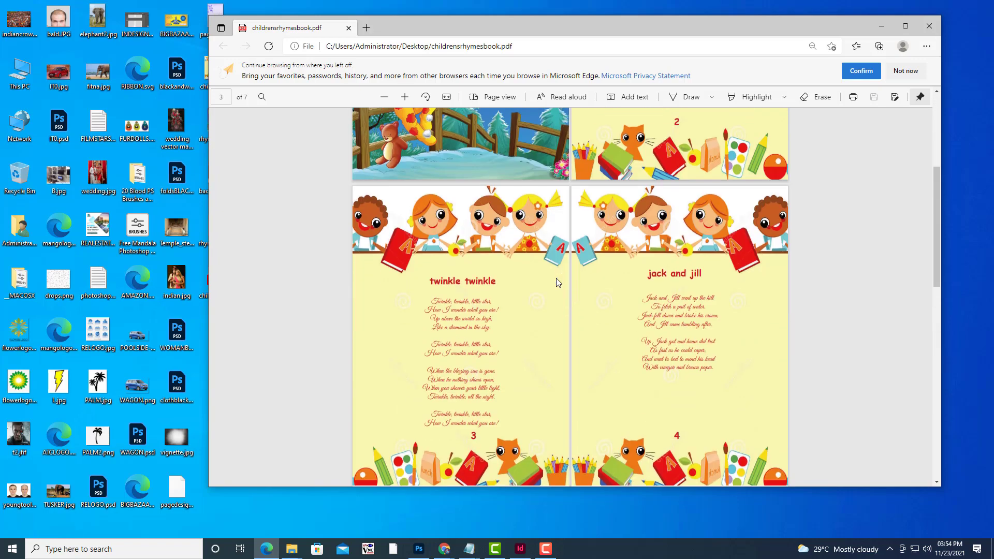
scroll(558, 282, down, 10)
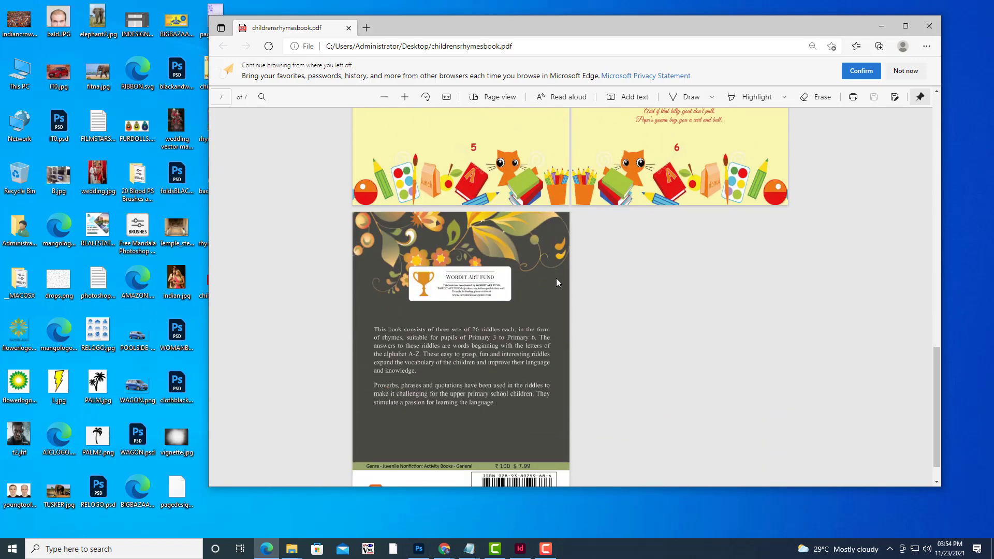
scroll(557, 282, up, 15)
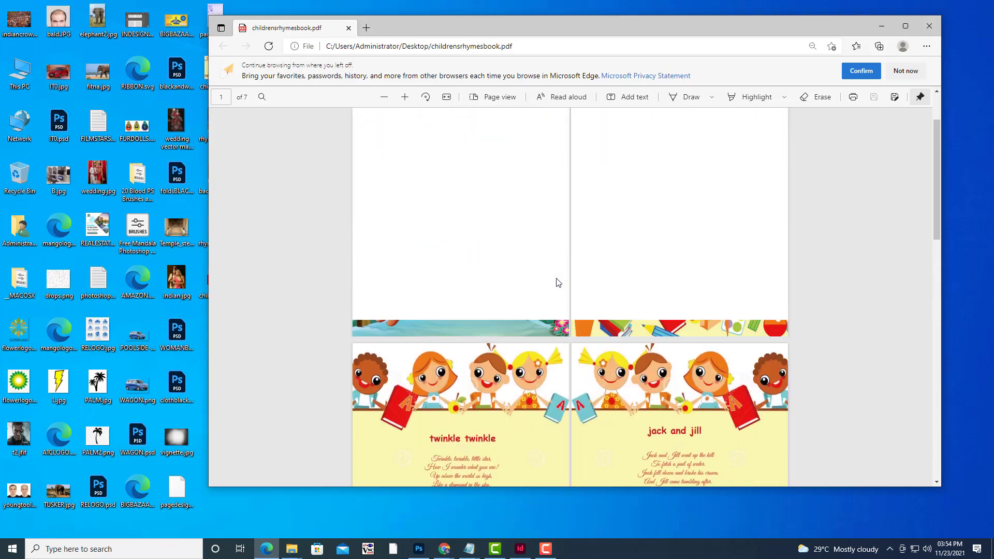
scroll(818, 251, down, 10)
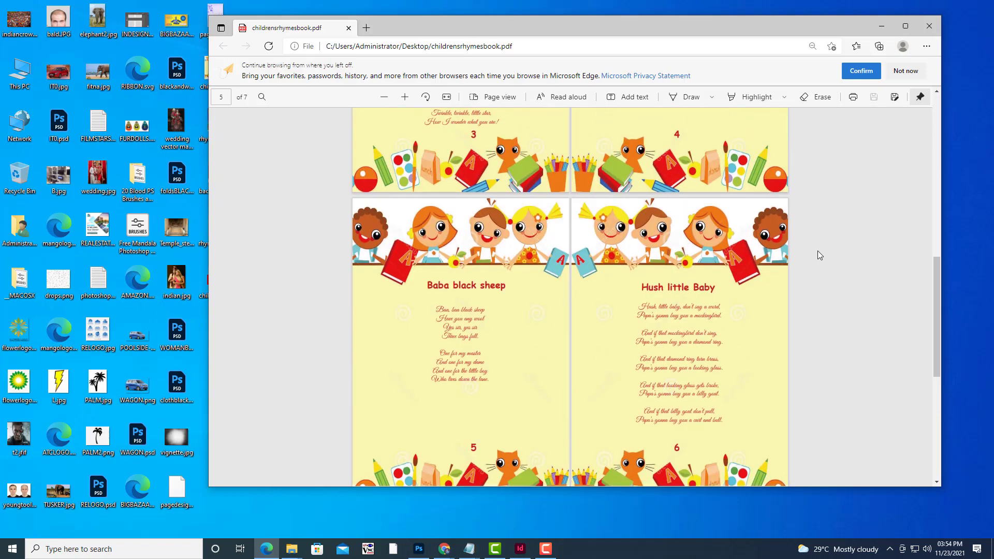
scroll(817, 251, down, 5)
scroll(817, 250, down, 5)
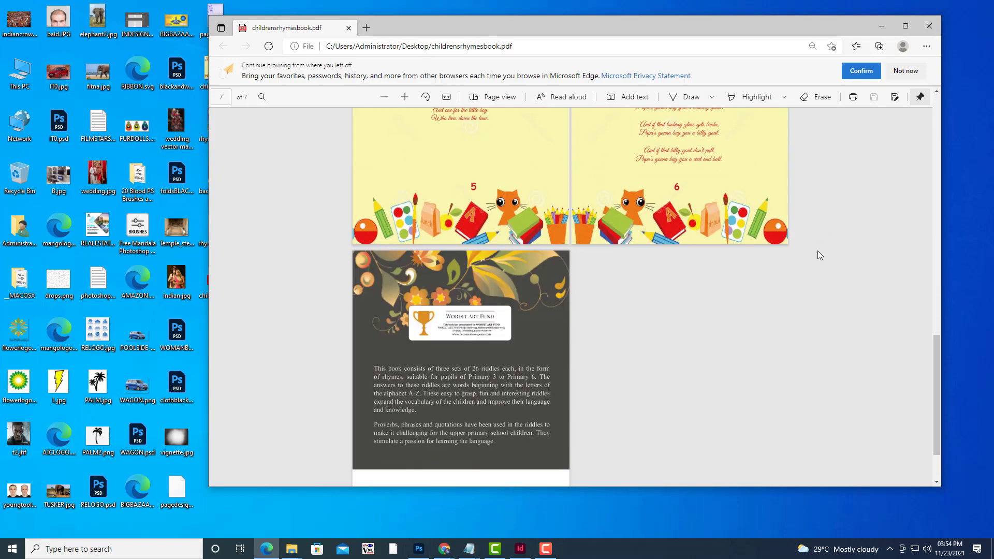
scroll(817, 251, up, 15)
scroll(818, 251, up, 3)
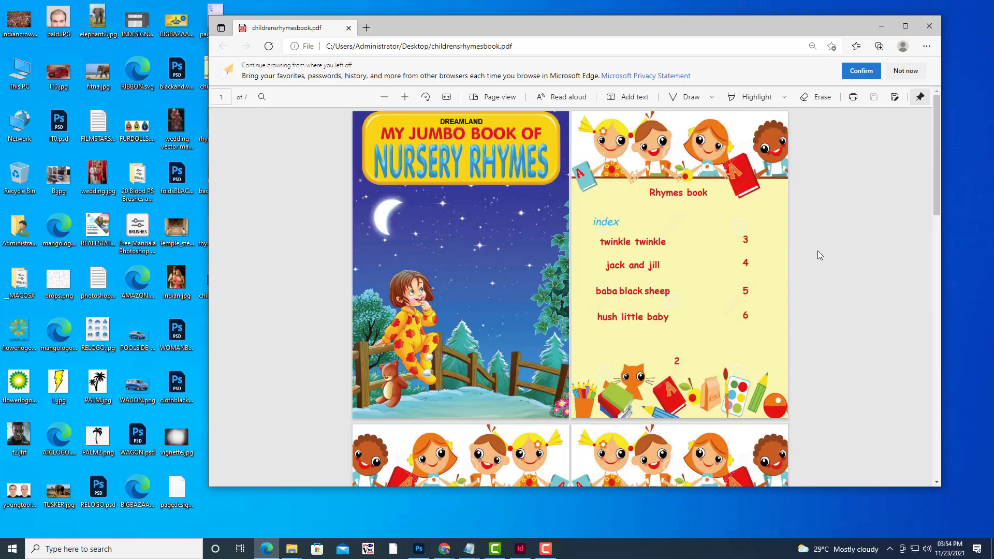
scroll(817, 250, down, 15)
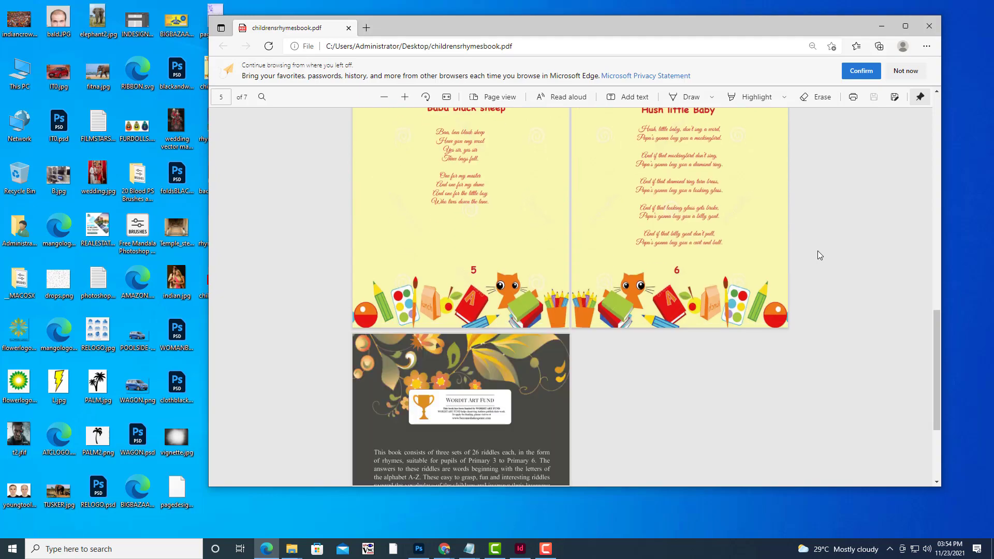
scroll(817, 254, down, 3)
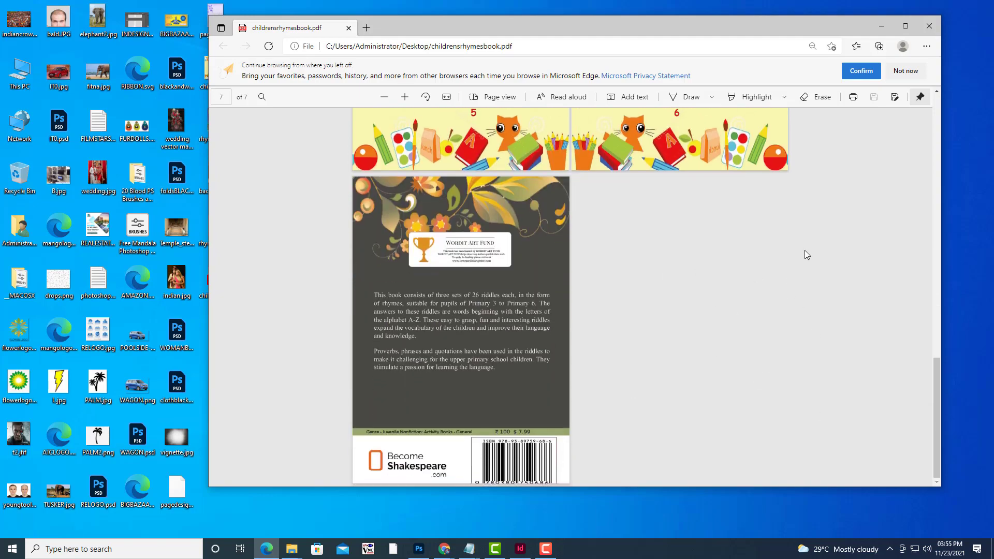
scroll(736, 237, up, 18)
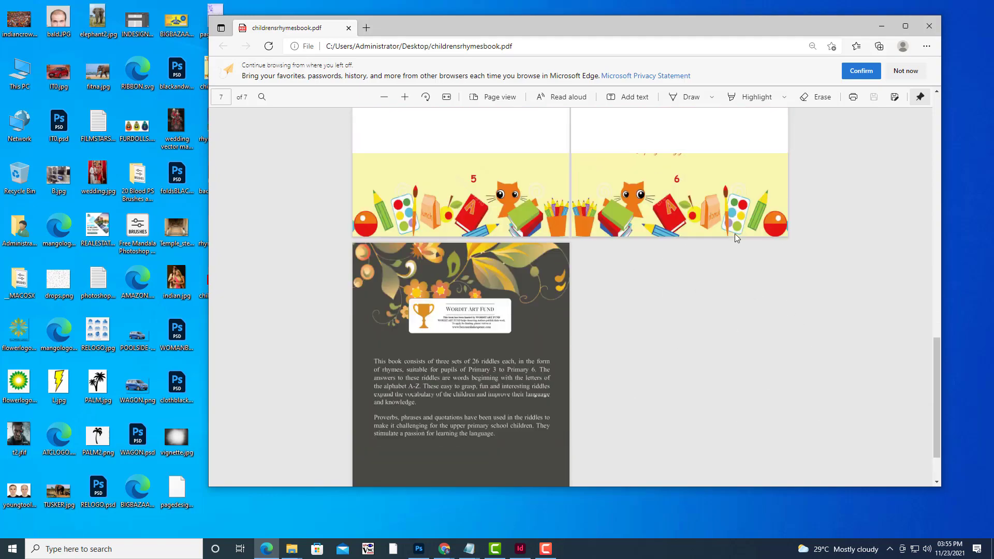
scroll(736, 236, up, 2)
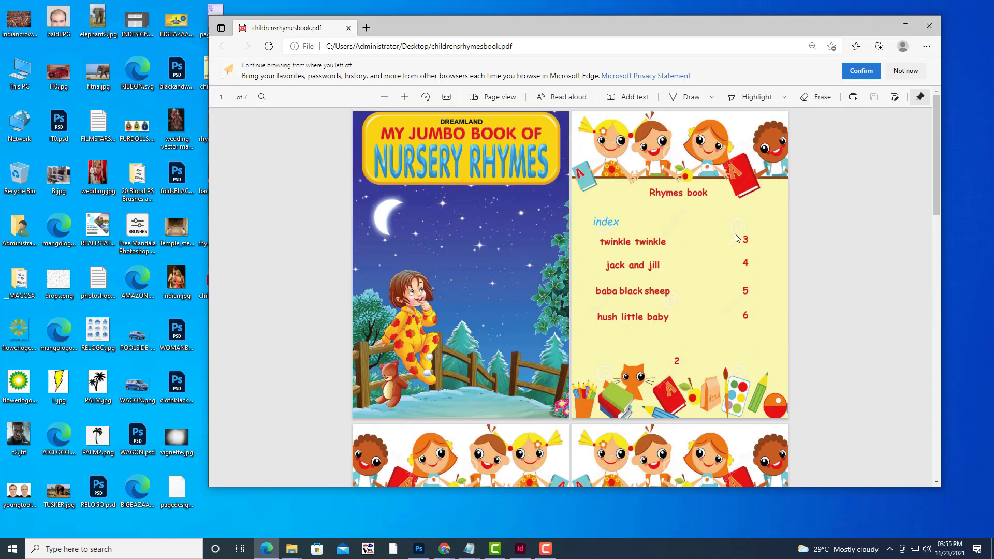
Minimize the PDF window in Edge and switch back to the Rhymesbook document in InDesign
click(882, 25)
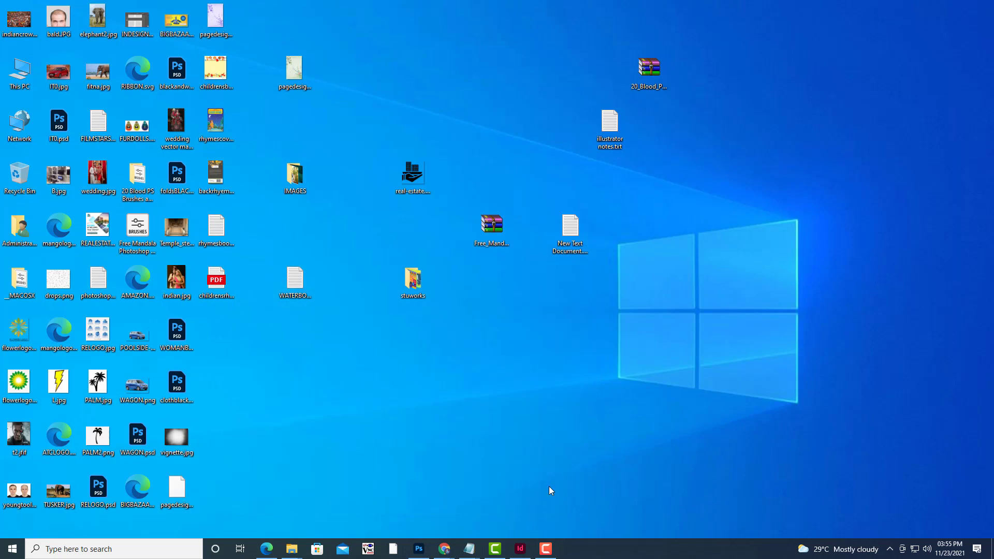
click(519, 549)
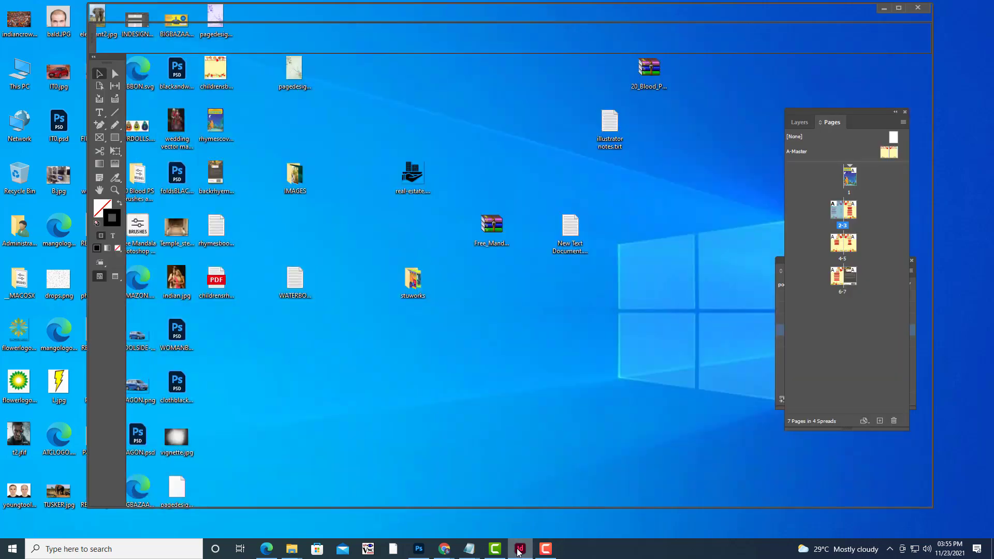
click(546, 548)
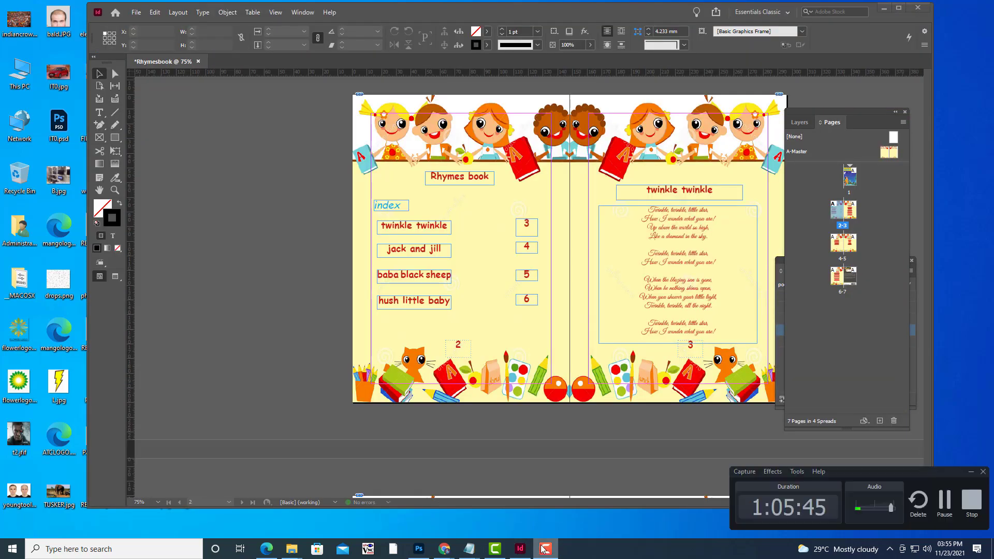